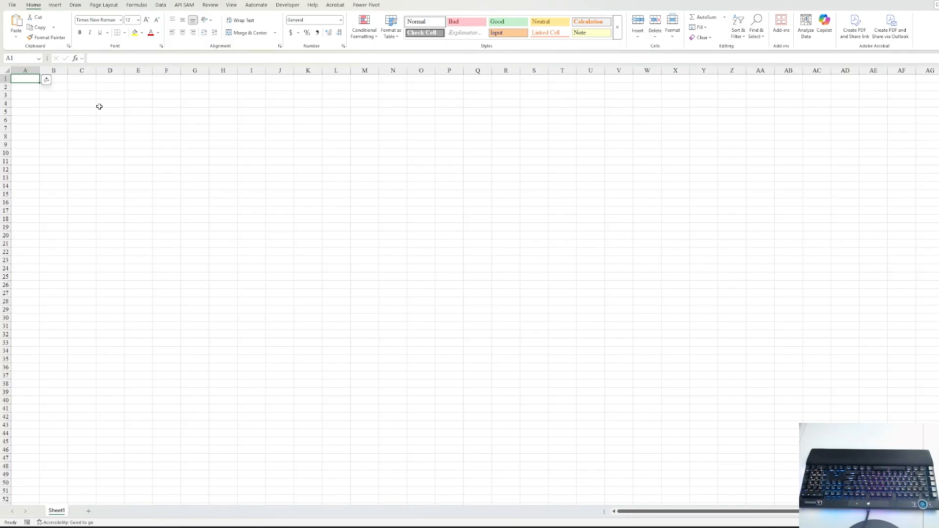
- Enter the label 'Beginning Balance' in A2 and AutoFit column A to fit it
{"action": "left_click", "coordinate": [47, 80]}
{"action": "left_click", "coordinate": [42, 91]}
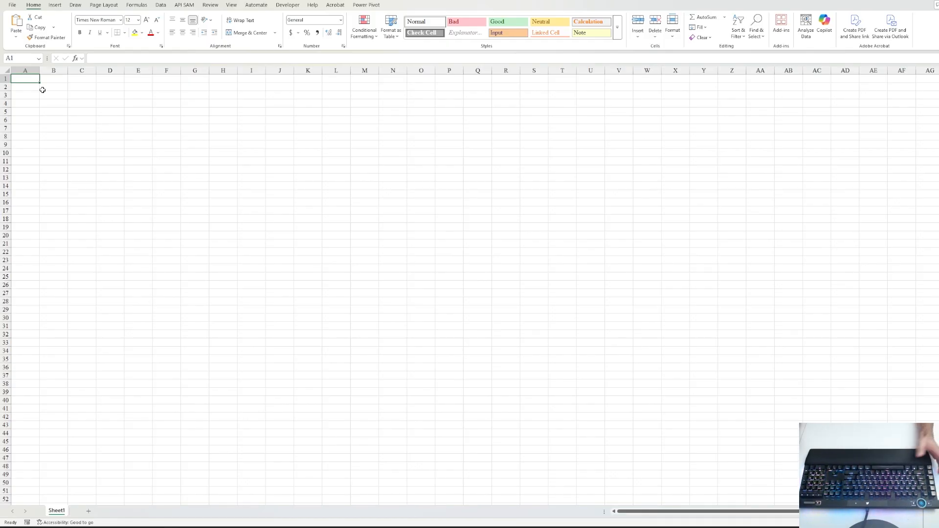
{"action": "key", "text": "Down"}
{"action": "key", "text": "Right"}
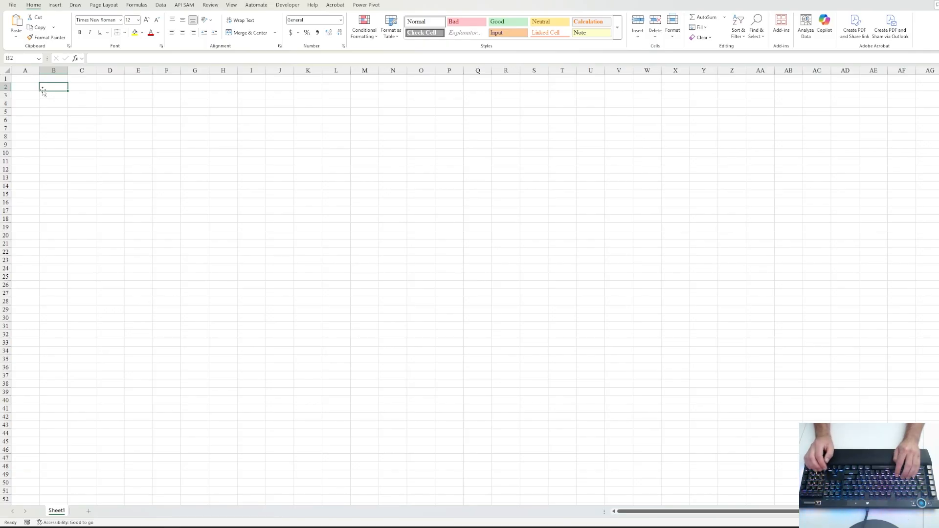
{"action": "key", "text": "Left"}
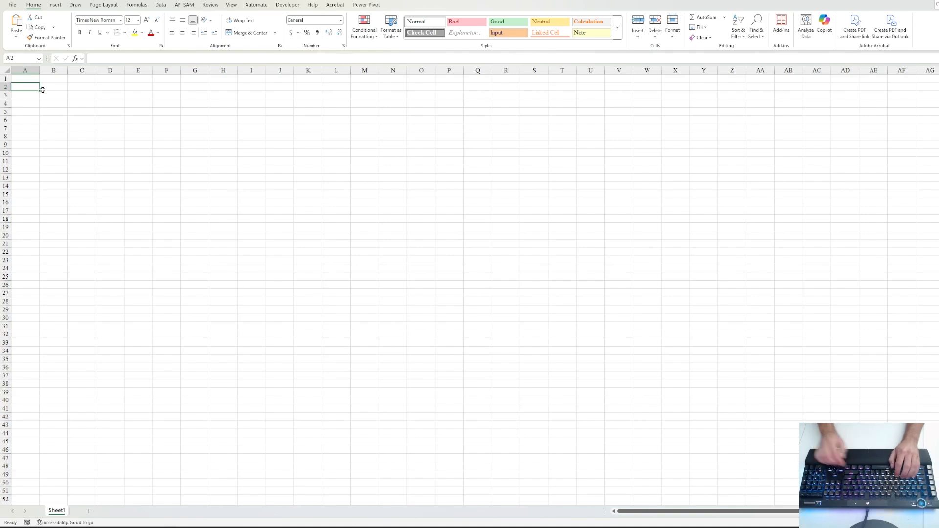
{"action": "type", "text": "Begi"}
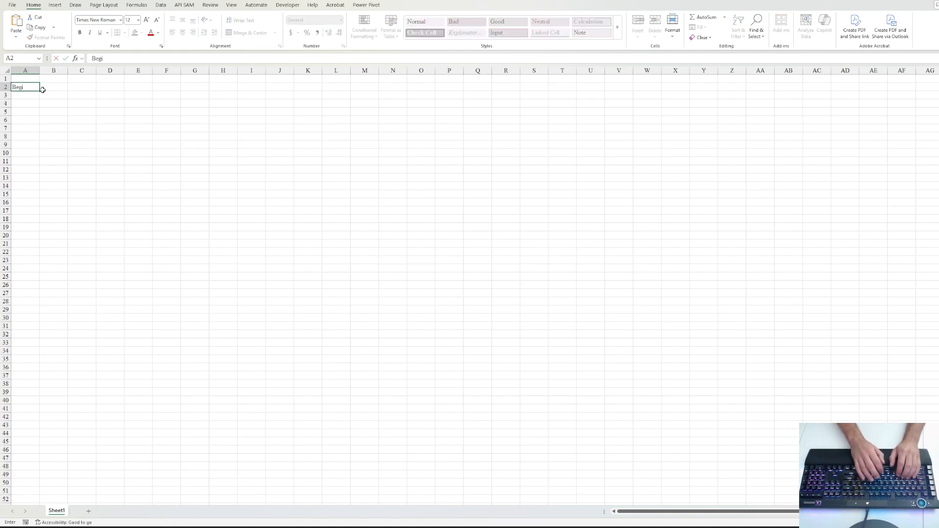
{"action": "type", "text": "nning B"}
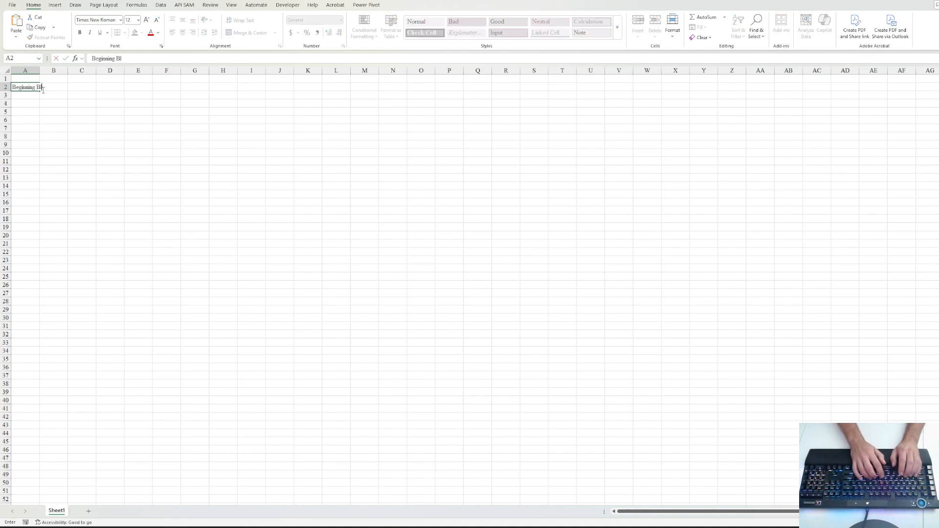
{"action": "type", "text": "alance"}
{"action": "key", "text": "ctrl+Return"}
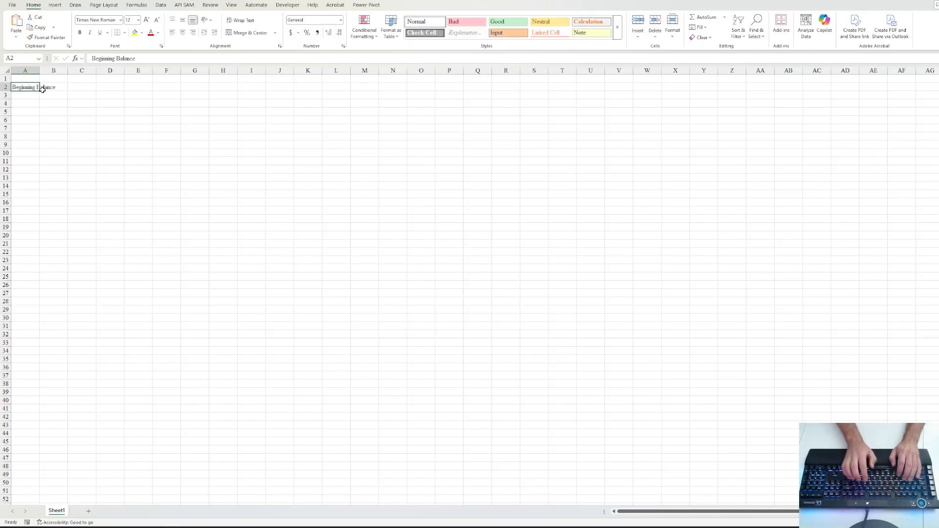
{"action": "key", "text": "alt+h"}
{"action": "key", "text": "o"}
{"action": "key", "text": "i"}
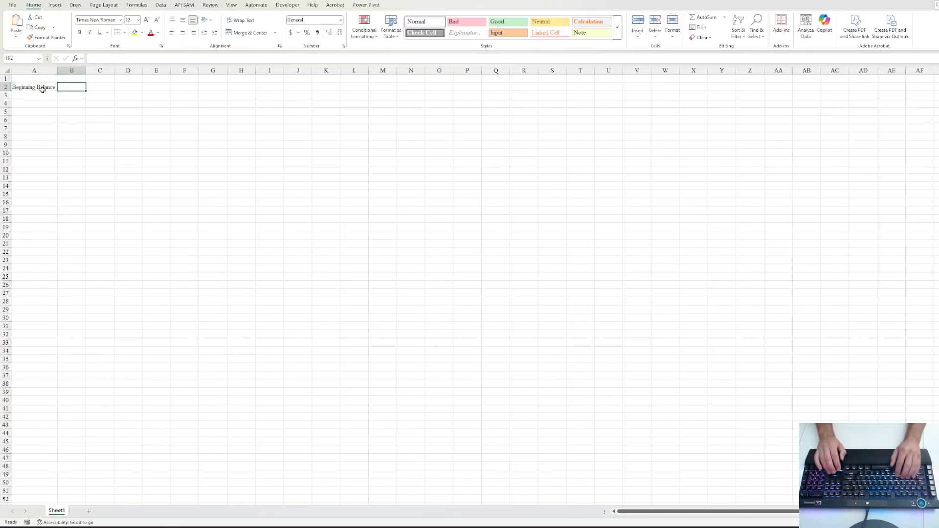
- Insert a blank row above so the label moves to A3, then AutoFit column A again
{"action": "key", "text": "shift+space"}
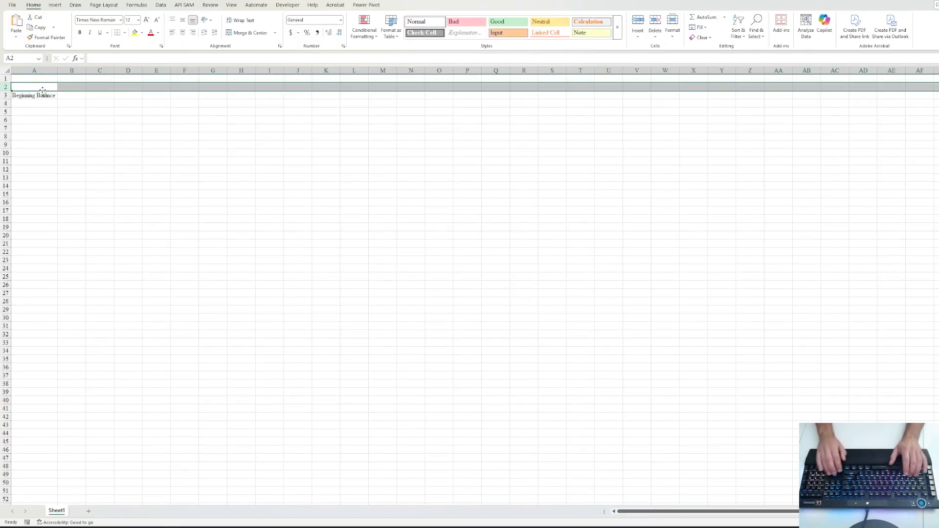
{"action": "key", "text": "ctrl+shift+plus"}
{"action": "key", "text": "Right"}
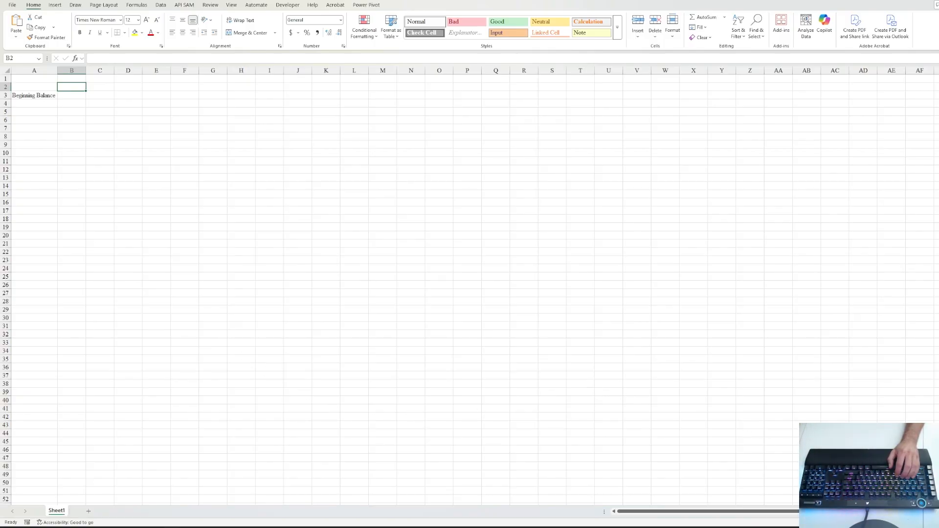
{"action": "scroll", "coordinate": [470, 286], "scroll_direction": "up", "scroll_amount": 6}
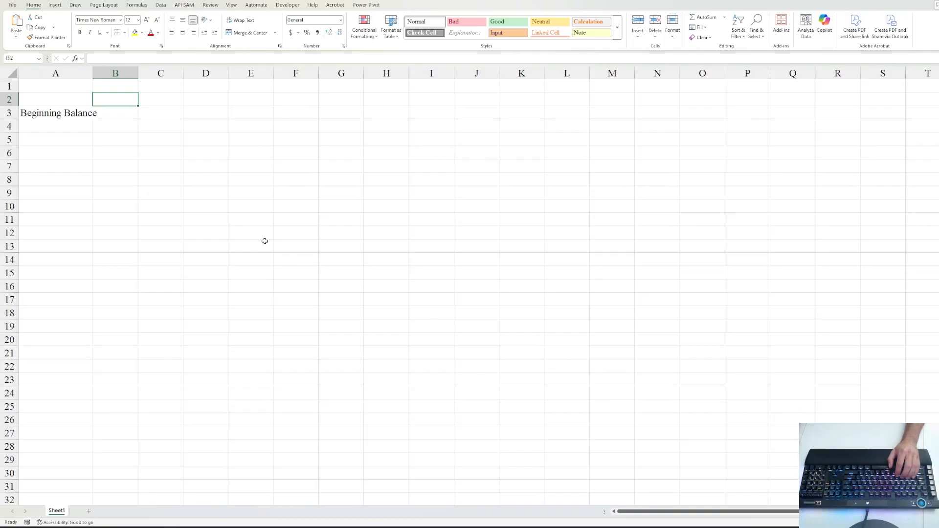
{"action": "left_click", "coordinate": [67, 118]}
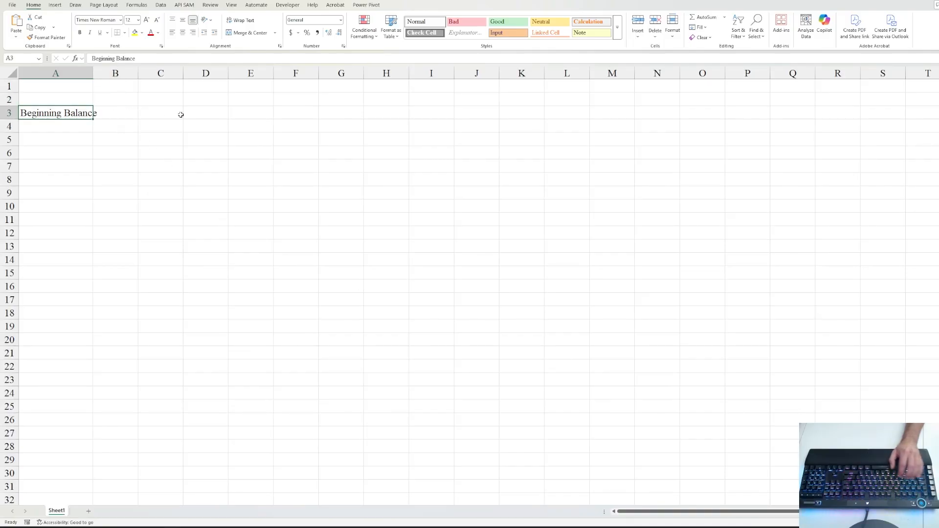
{"action": "key", "text": "alt+h"}
{"action": "key", "text": "o"}
{"action": "key", "text": "i"}
{"action": "left_click", "coordinate": [122, 101]}
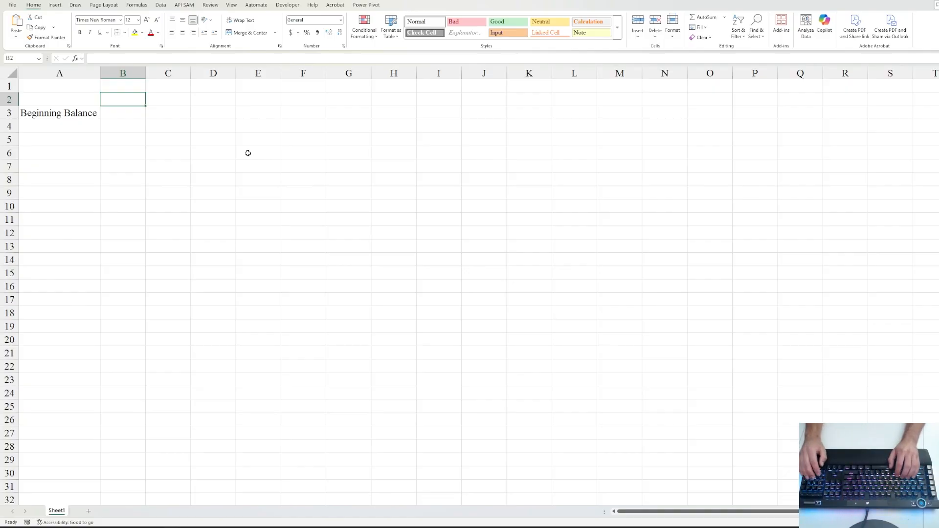
- Enter 08/01/2025 in B2 and apply the Mar-12 month-year date format so it reads Aug-25
{"action": "type", "text": "08/"}
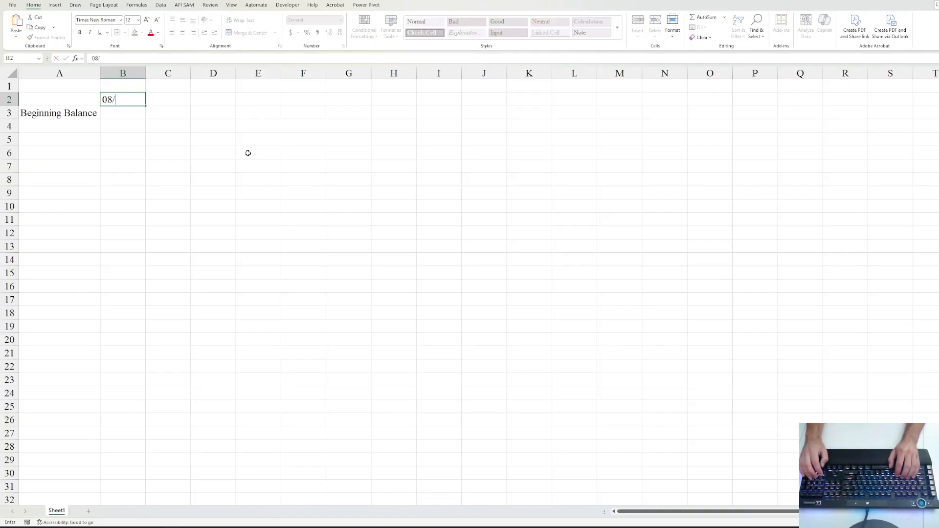
{"action": "type", "text": "01/2025"}
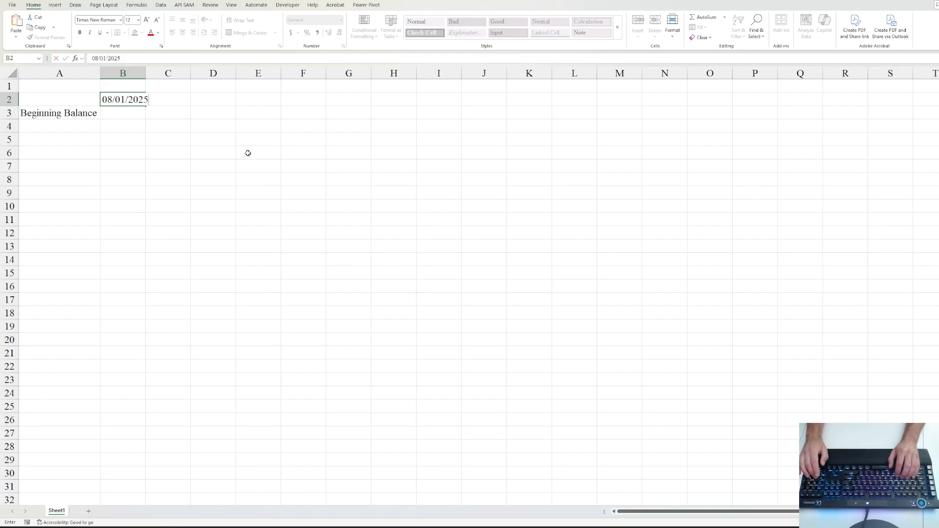
{"action": "key", "text": "ctrl+Return"}
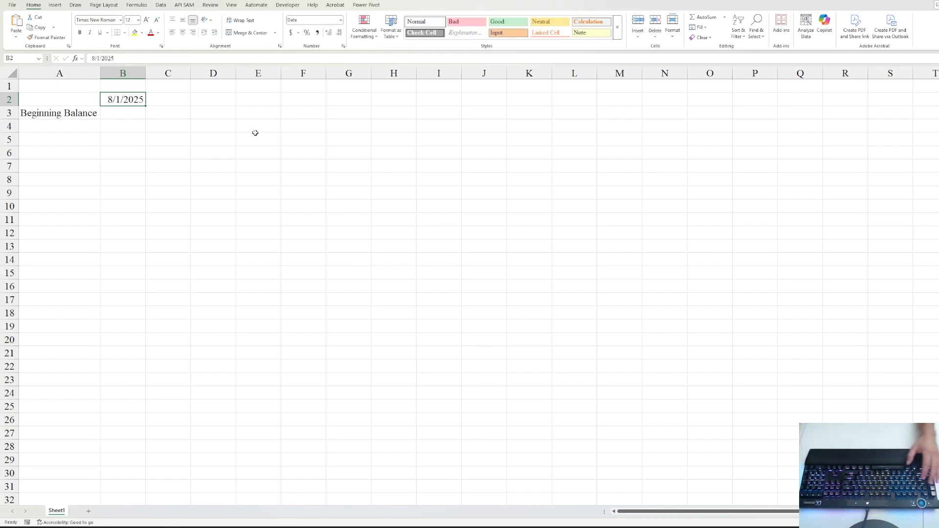
{"action": "key", "text": "ctrl+1"}
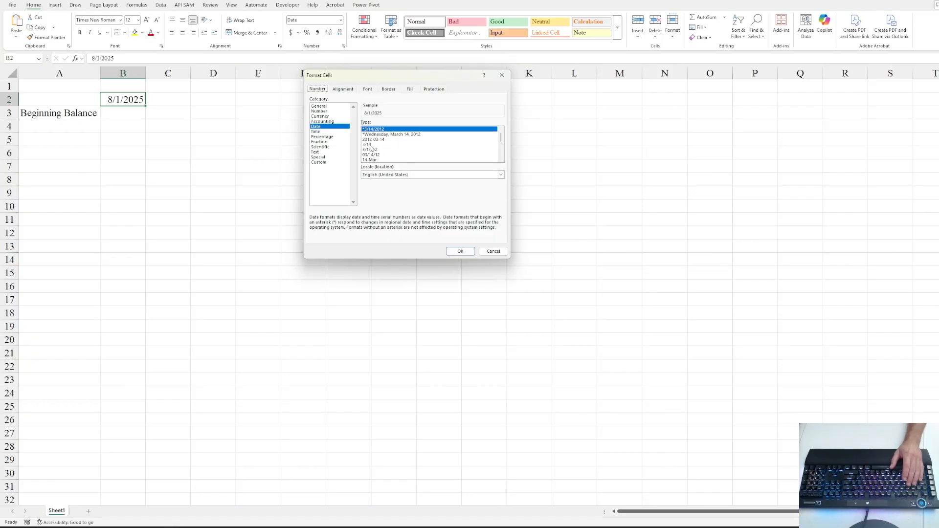
{"action": "scroll", "coordinate": [373, 147], "scroll_direction": "down", "scroll_amount": 1}
{"action": "left_click", "coordinate": [373, 145]}
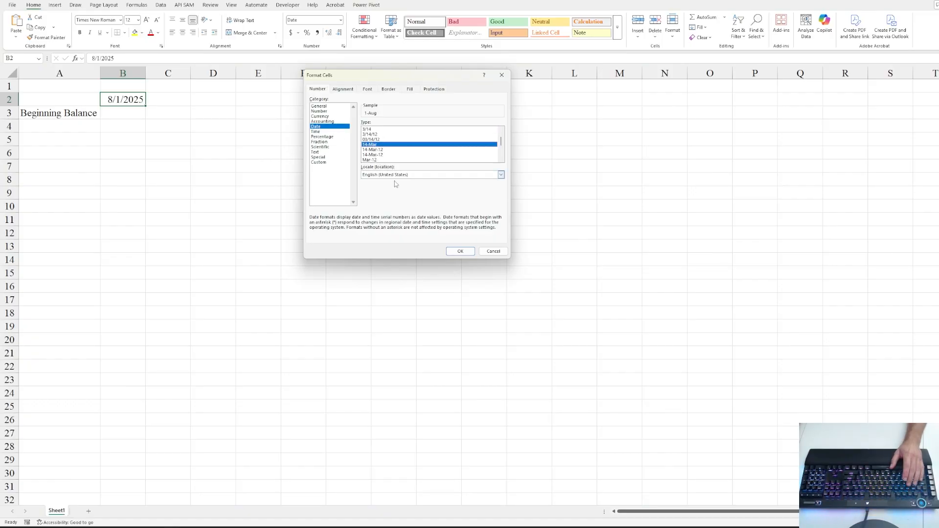
{"action": "left_click", "coordinate": [373, 160]}
{"action": "left_click", "coordinate": [460, 251]}
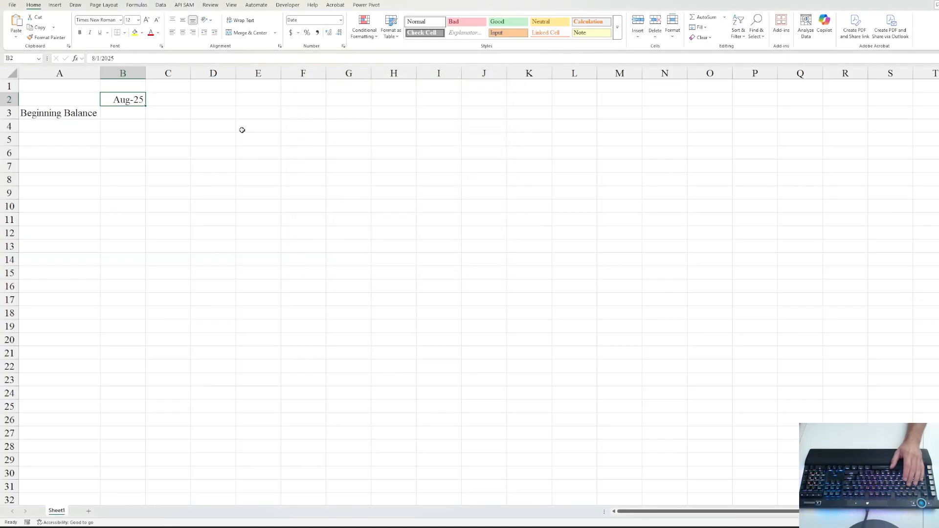
{"action": "left_click", "coordinate": [137, 111]}
{"action": "left_click", "coordinate": [128, 100]}
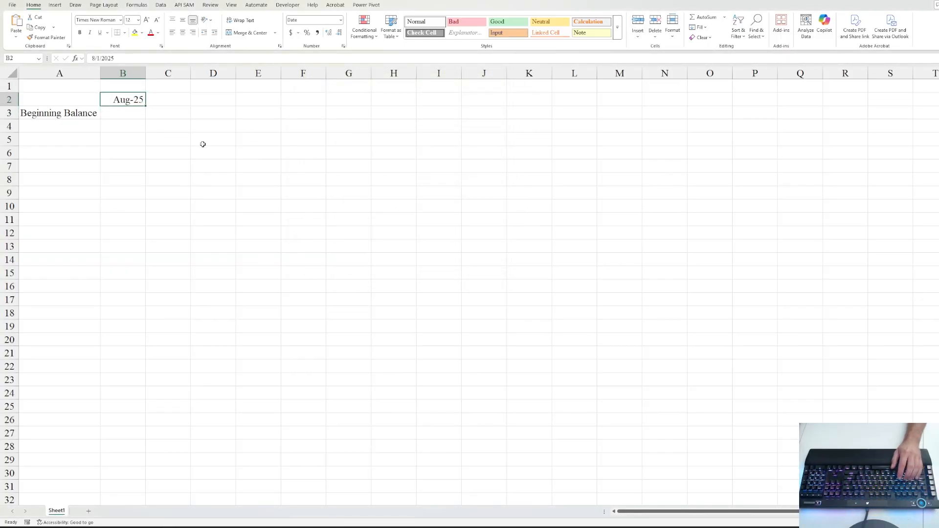
- Enter the formula =EOMONTH(B2,1) in C2
{"action": "key", "text": "Right"}
{"action": "type", "text": "="}
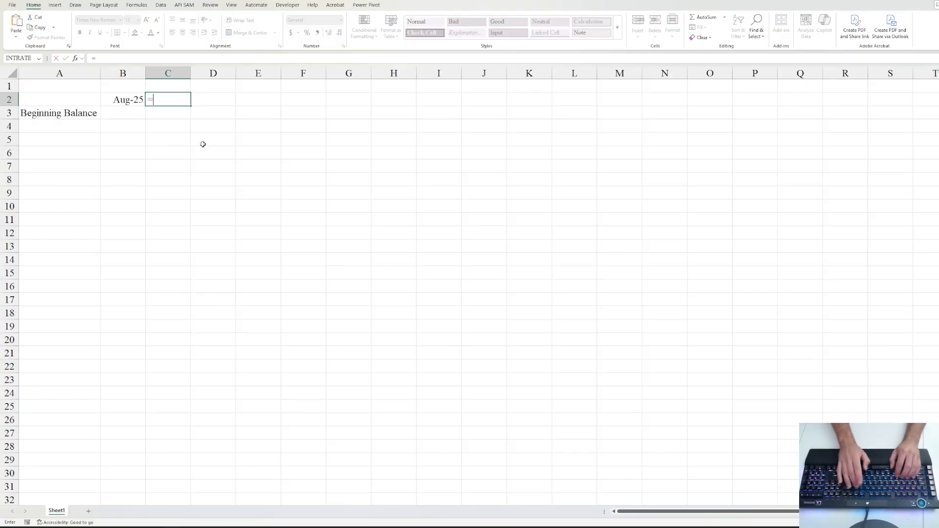
{"action": "type", "text": "eo"}
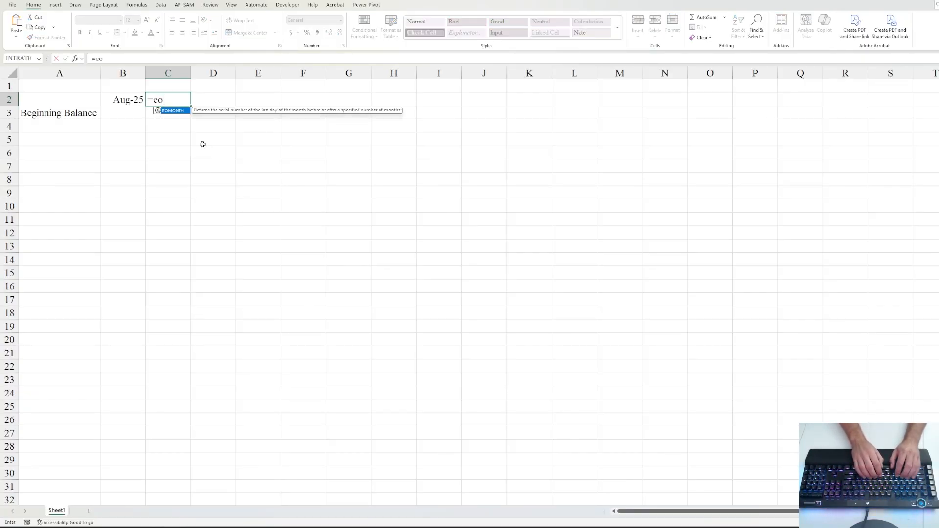
{"action": "key", "text": "Tab"}
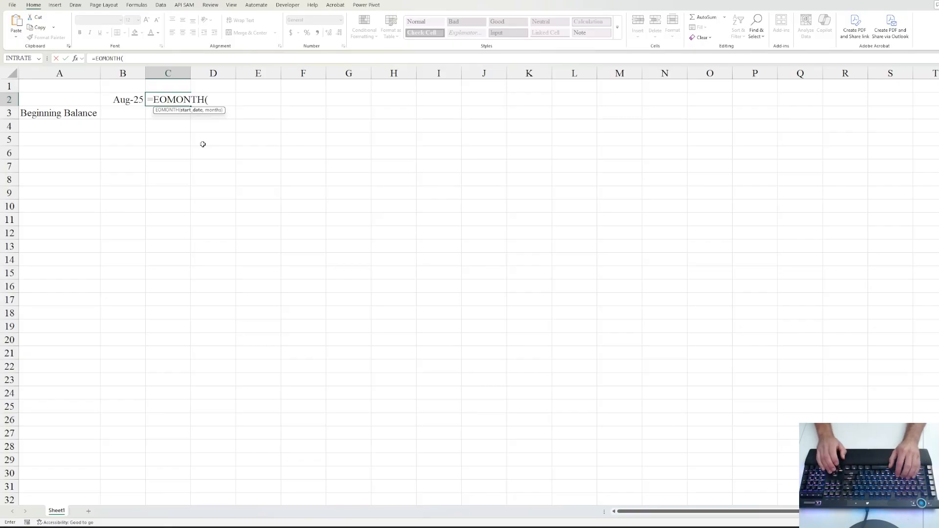
{"action": "key", "text": "Left"}
{"action": "type", "text": ","}
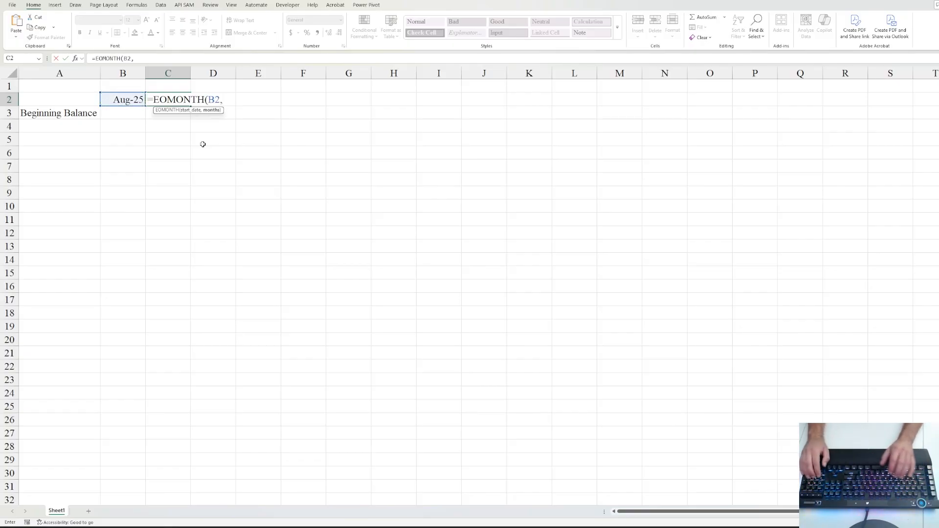
{"action": "type", "text": "1"}
{"action": "key", "text": "ctrl+Return"}
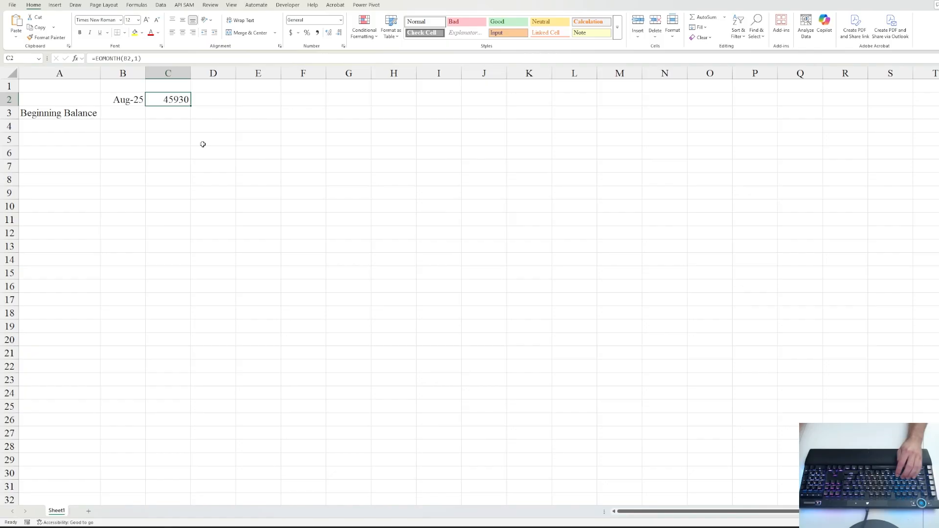
- Copy B2's month-year format to C2 and fill the formula across C2:R2
{"action": "key", "text": "Left"}
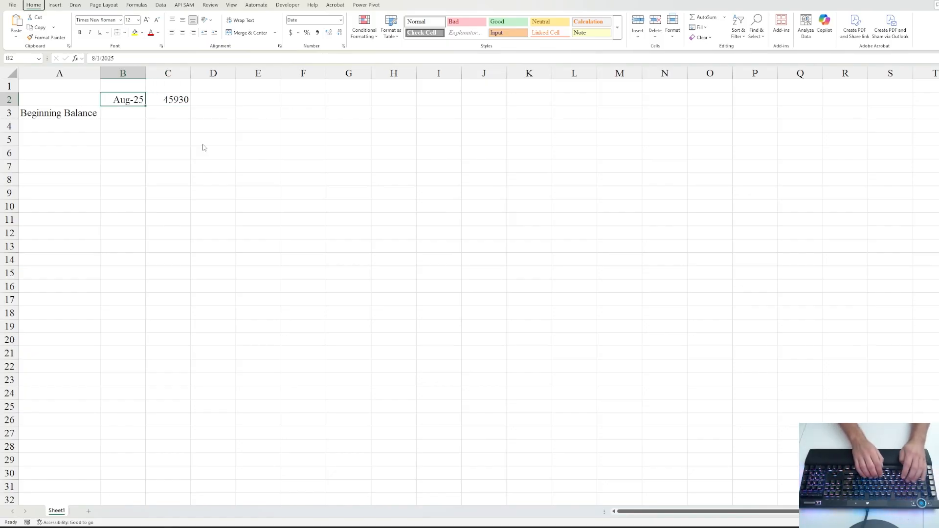
{"action": "key", "text": "alt+h"}
{"action": "key", "text": "f"}
{"action": "key", "text": "p"}
{"action": "key", "text": "Right"}
{"action": "key", "text": "Return"}
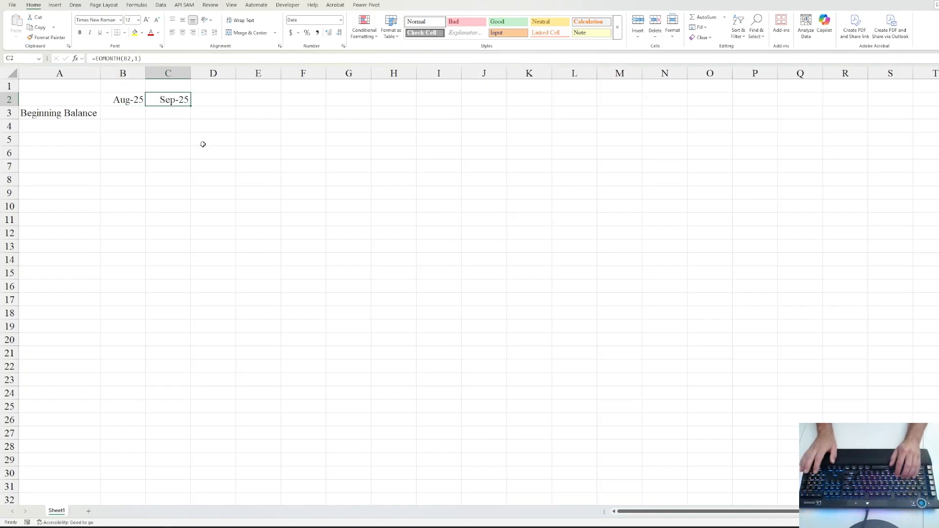
{"action": "key", "text": "shift+Right"}
{"action": "key", "text": "shift+Right"}
{"action": "key", "text": "shift+Right"}
{"action": "key", "text": "shift+Right"}
{"action": "key", "text": "shift+Right"}
{"action": "key", "text": "shift+Right"}
{"action": "key", "text": "shift+Right"}
{"action": "key", "text": "shift+Right"}
{"action": "key", "text": "shift+Right"}
{"action": "key", "text": "shift+Right"}
{"action": "key", "text": "shift+Right"}
{"action": "key", "text": "shift+Right"}
{"action": "key", "text": "shift+Right"}
{"action": "key", "text": "shift+Right"}
{"action": "key", "text": "shift+Right"}
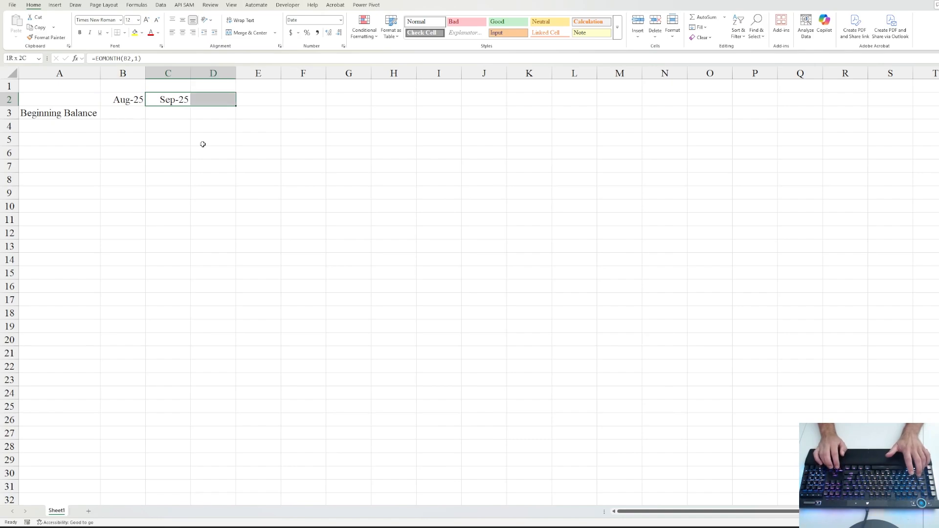
{"action": "key", "text": "ctrl+r"}
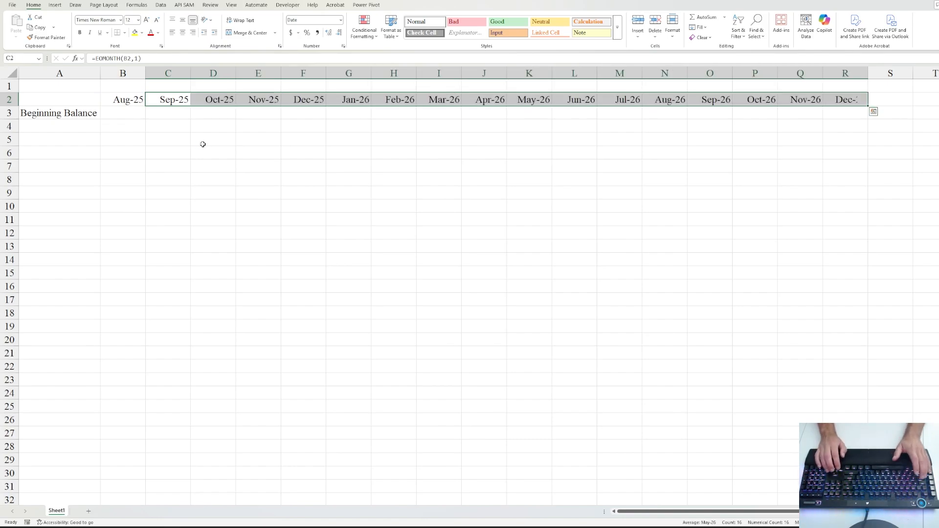
{"action": "key", "text": "Right"}
{"action": "key", "text": "Left"}
{"action": "key", "text": "Left"}
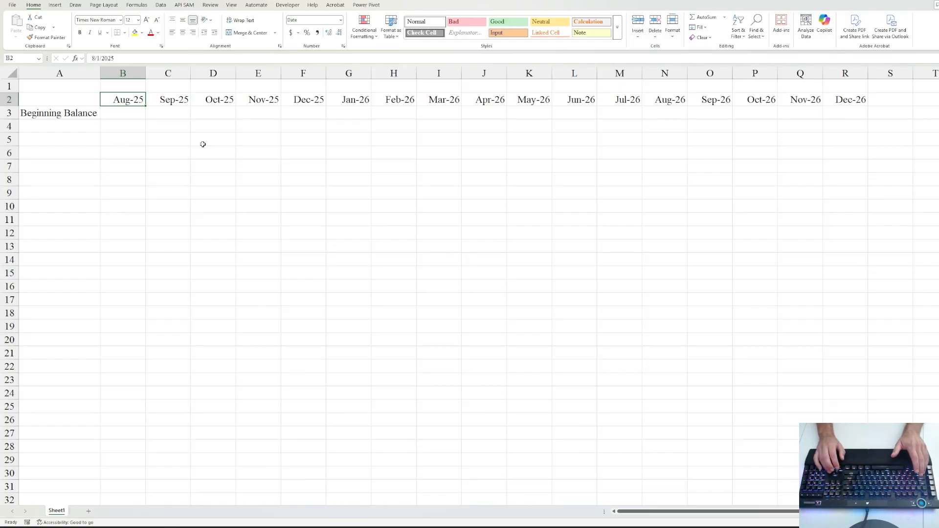
- Fill the monthly date formula further along row 2, reaching Mar-31
{"action": "key", "text": "ctrl+Right"}
{"action": "key", "text": "shift+Right"}
{"action": "key", "text": "shift+Right"}
{"action": "key", "text": "shift+Right"}
{"action": "key", "text": "shift+Right"}
{"action": "key", "text": "shift+Right"}
{"action": "key", "text": "shift+Right"}
{"action": "key", "text": "shift+Right"}
{"action": "key", "text": "shift+Right"}
{"action": "key", "text": "shift+Right"}
{"action": "key", "text": "shift+Right"}
{"action": "key", "text": "shift+Right"}
{"action": "key", "text": "shift+Right"}
{"action": "key", "text": "shift+Right"}
{"action": "key", "text": "shift+Right"}
{"action": "key", "text": "shift+Right"}
{"action": "key", "text": "shift+Right"}
{"action": "key", "text": "shift+Right"}
{"action": "key", "text": "shift+Right"}
{"action": "key", "text": "shift+Right"}
{"action": "key", "text": "shift+Right"}
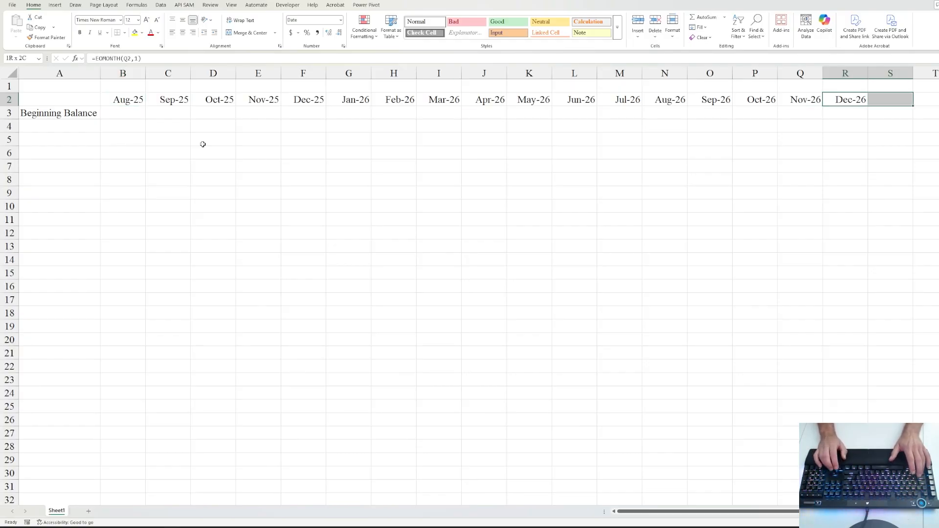
{"action": "key", "text": "shift+Right"}
{"action": "key", "text": "shift+Right"}
{"action": "key", "text": "shift+Right"}
{"action": "key", "text": "shift+Right"}
{"action": "key", "text": "shift+Right"}
{"action": "key", "text": "shift+Right"}
{"action": "key", "text": "shift+Right"}
{"action": "key", "text": "shift+Right"}
{"action": "key", "text": "shift+Right"}
{"action": "key", "text": "shift+Right"}
{"action": "key", "text": "shift+Right"}
{"action": "key", "text": "shift+Right"}
{"action": "key", "text": "shift+Right"}
{"action": "key", "text": "shift+Right"}
{"action": "key", "text": "shift+Right"}
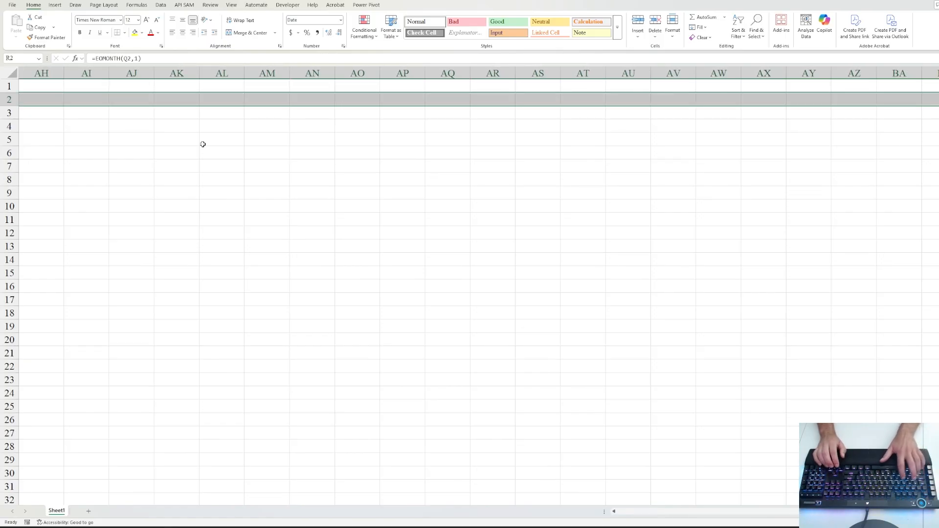
{"action": "key", "text": "ctrl+r"}
{"action": "key", "text": "ctrl+Right"}
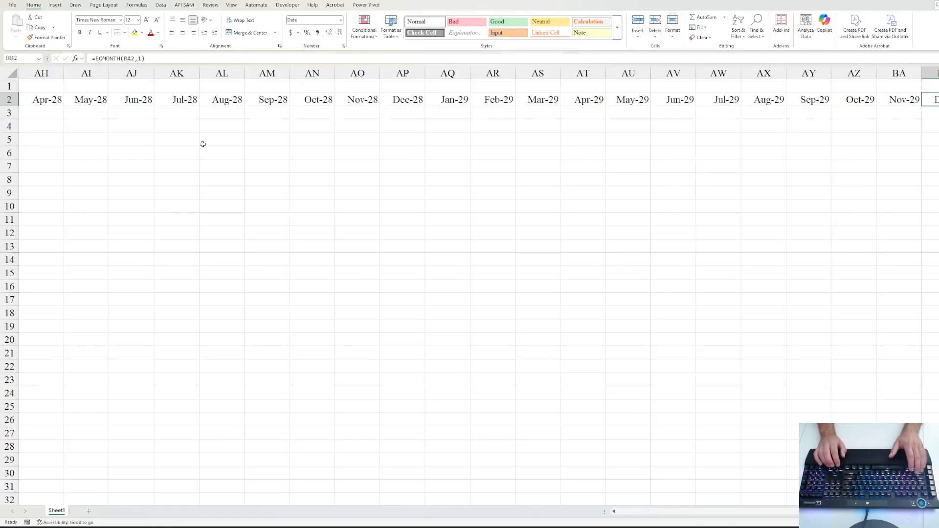
{"action": "key", "text": "shift+Right"}
{"action": "key", "text": "shift+Right"}
{"action": "key", "text": "shift+Right"}
{"action": "key", "text": "shift+Right"}
{"action": "key", "text": "shift+Right"}
{"action": "key", "text": "shift+Right"}
{"action": "key", "text": "shift+Right"}
{"action": "key", "text": "shift+Right"}
{"action": "key", "text": "shift+Right"}
{"action": "key", "text": "shift+Right"}
{"action": "key", "text": "shift+Right"}
{"action": "key", "text": "shift+Right"}
{"action": "key", "text": "shift+Right"}
{"action": "key", "text": "shift+Right"}
{"action": "key", "text": "shift+Right"}
{"action": "key", "text": "shift+Right"}
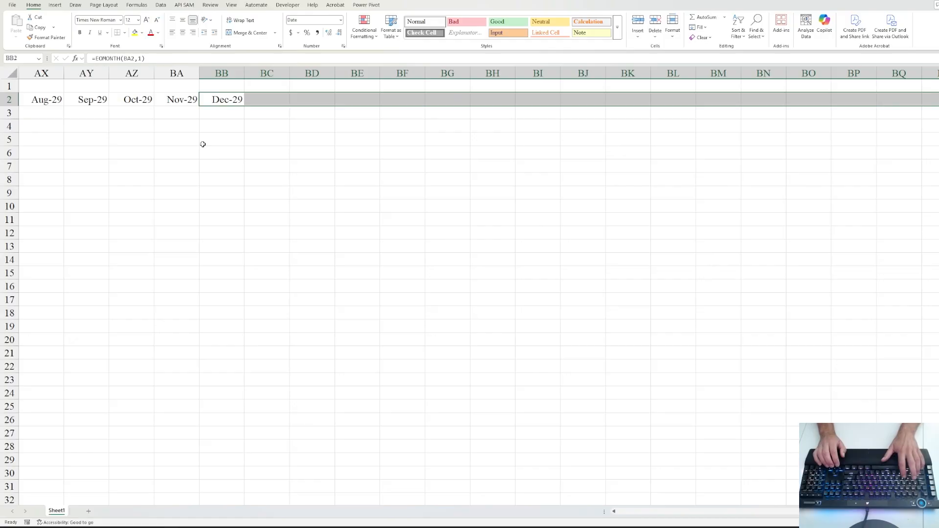
{"action": "key", "text": "ctrl+r"}
- Clear the row 2 dates after Aug-30 in column BJ, leaving BK3 selected
{"action": "key", "text": "Right"}
{"action": "key", "text": "Right"}
{"action": "key", "text": "Right"}
{"action": "key", "text": "Right"}
{"action": "key", "text": "Right"}
{"action": "key", "text": "Right"}
{"action": "key", "text": "Right"}
{"action": "key", "text": "Right"}
{"action": "key", "text": "Right"}
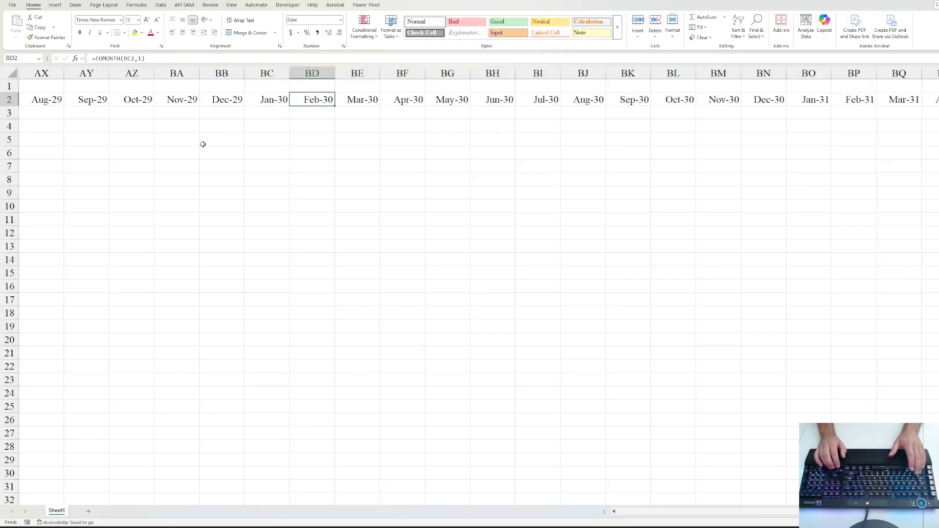
{"action": "key", "text": "ctrl+shift+Right"}
{"action": "key", "text": "Delete"}
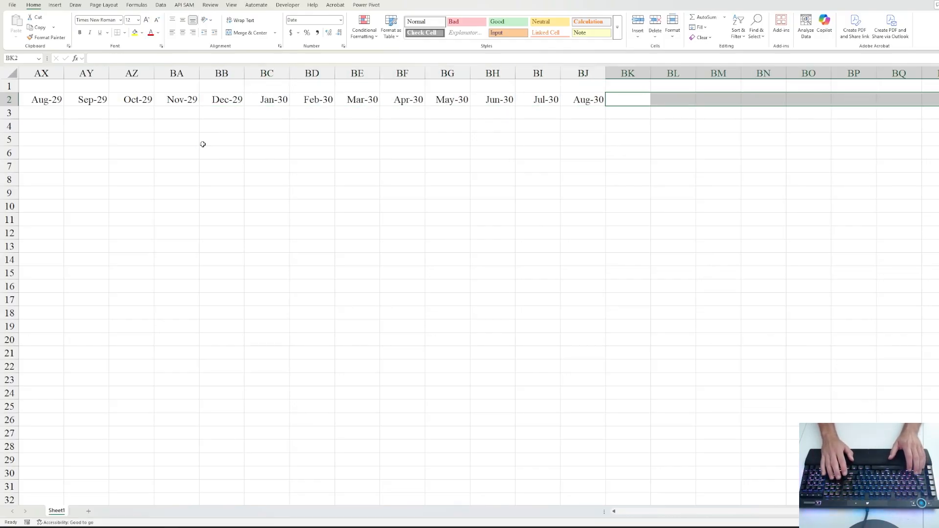
{"action": "key", "text": "Left"}
{"action": "key", "text": "Right"}
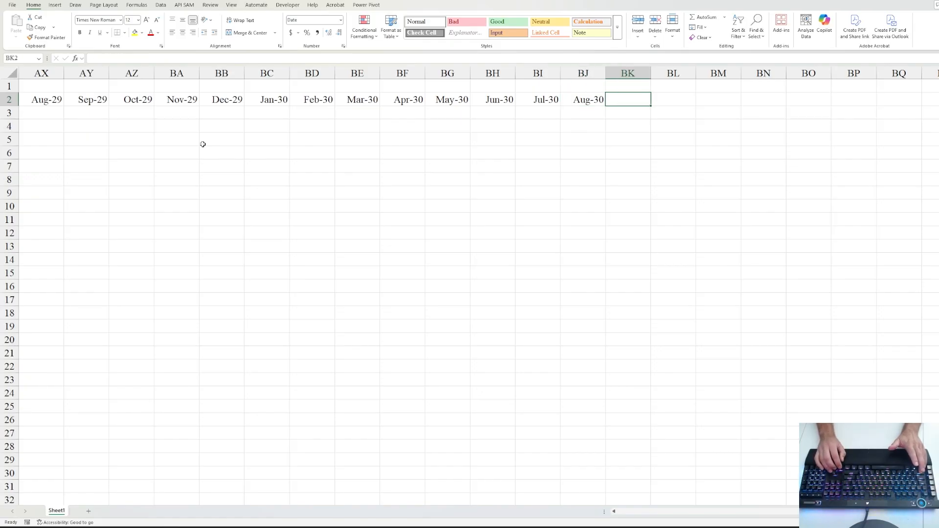
{"action": "key", "text": "Down"}
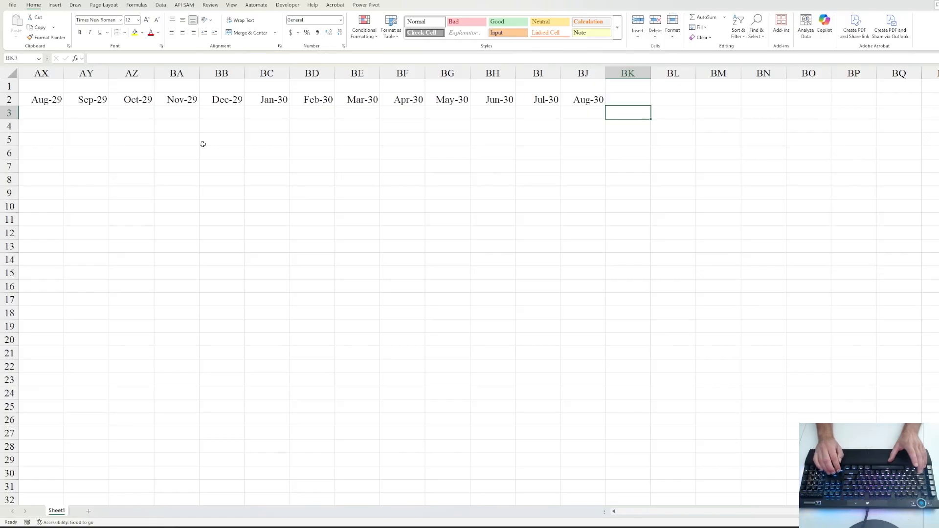
- Enter 'end' in BK3 and fill it down through BK50
{"action": "type", "text": "end"}
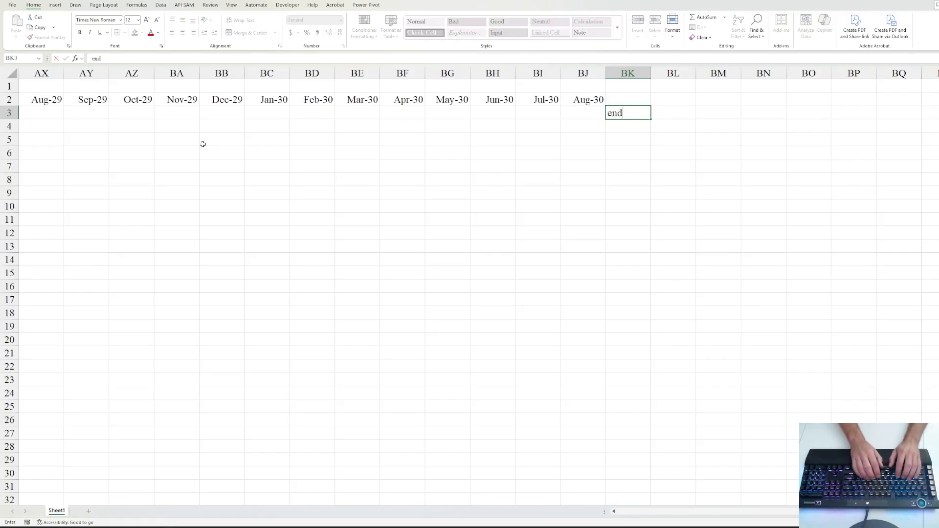
{"action": "key", "text": "shift+Down"}
{"action": "key", "text": "shift+Down"}
{"action": "key", "text": "shift+Down"}
{"action": "key", "text": "shift+Down"}
{"action": "key", "text": "shift+Down"}
{"action": "key", "text": "shift+Down"}
{"action": "key", "text": "shift+Down"}
{"action": "key", "text": "shift+Down"}
{"action": "key", "text": "shift+Down"}
{"action": "key", "text": "shift+Down"}
{"action": "key", "text": "shift+Down"}
{"action": "key", "text": "shift+Down"}
{"action": "key", "text": "shift+Down"}
{"action": "key", "text": "shift+Down"}
{"action": "key", "text": "shift+Down"}
{"action": "key", "text": "shift+Down"}
{"action": "key", "text": "shift+Down"}
{"action": "key", "text": "shift+Down"}
{"action": "key", "text": "shift+Down"}
{"action": "key", "text": "shift+Down"}
{"action": "key", "text": "shift+Down"}
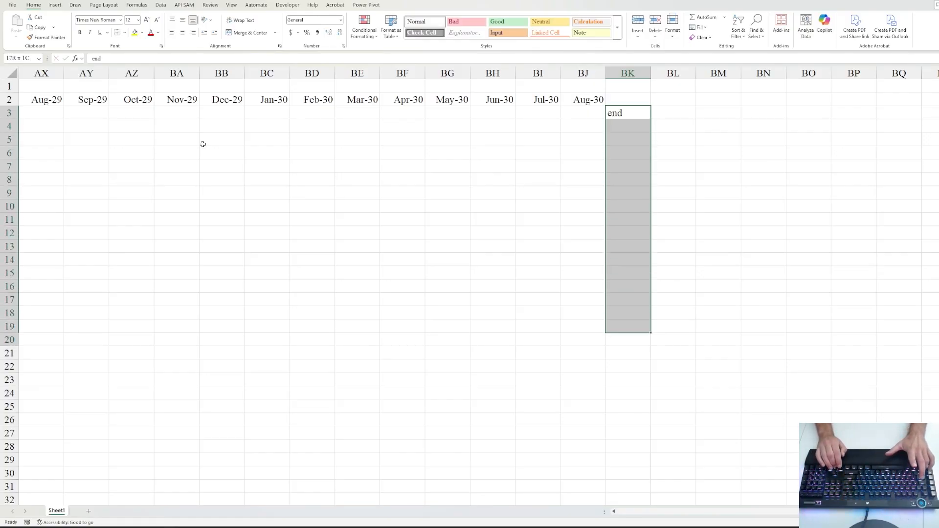
{"action": "key", "text": "shift+Down"}
{"action": "key", "text": "shift+Down"}
{"action": "key", "text": "shift+Down"}
{"action": "key", "text": "shift+Down"}
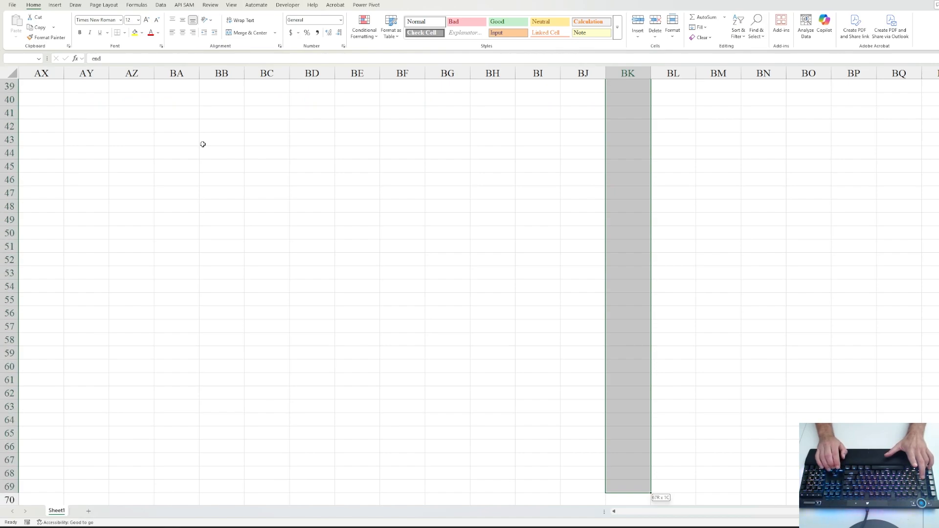
{"action": "key", "text": "shift+Up"}
{"action": "key", "text": "shift+Up"}
{"action": "key", "text": "shift+Up"}
{"action": "key", "text": "shift+Up"}
{"action": "key", "text": "shift+Up"}
{"action": "key", "text": "shift+Up"}
{"action": "key", "text": "shift+Up"}
{"action": "key", "text": "shift+Up"}
{"action": "key", "text": "shift+Up"}
{"action": "key", "text": "shift+Up"}
{"action": "key", "text": "shift+Up"}
{"action": "key", "text": "shift+Up"}
{"action": "key", "text": "shift+Up"}
{"action": "key", "text": "shift+Up"}
{"action": "key", "text": "shift+Up"}
{"action": "key", "text": "shift+Up"}
{"action": "key", "text": "shift+Up"}
{"action": "key", "text": "shift+Up"}
{"action": "key", "text": "shift+Up"}
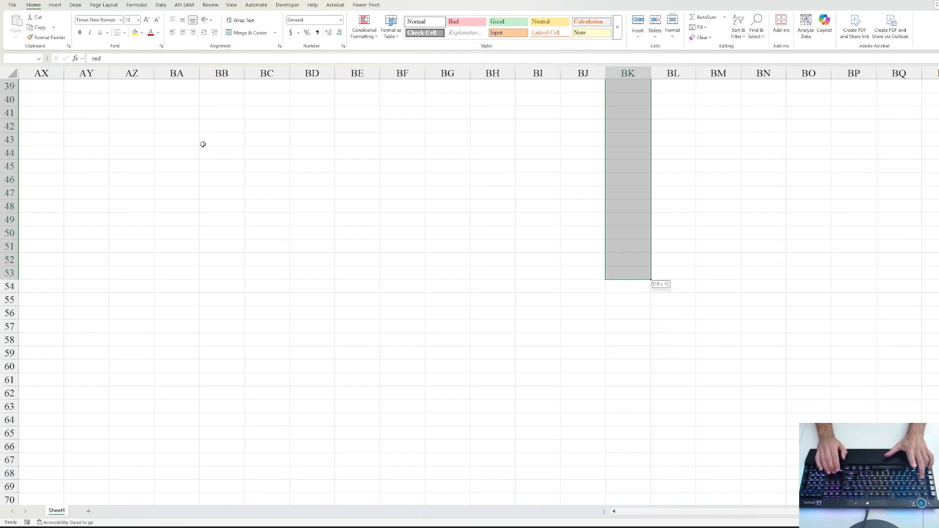
{"action": "key", "text": "ctrl+d"}
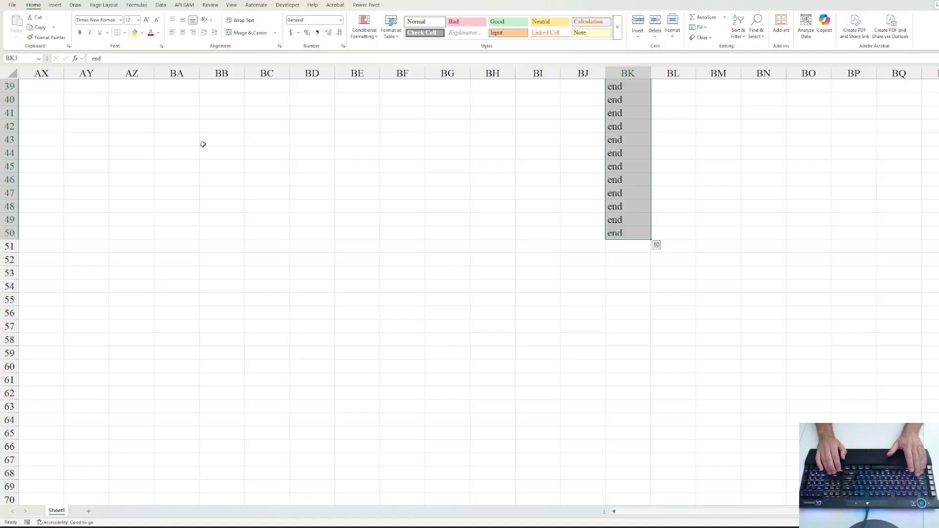
{"action": "key", "text": "Up"}
{"action": "key", "text": "Down"}
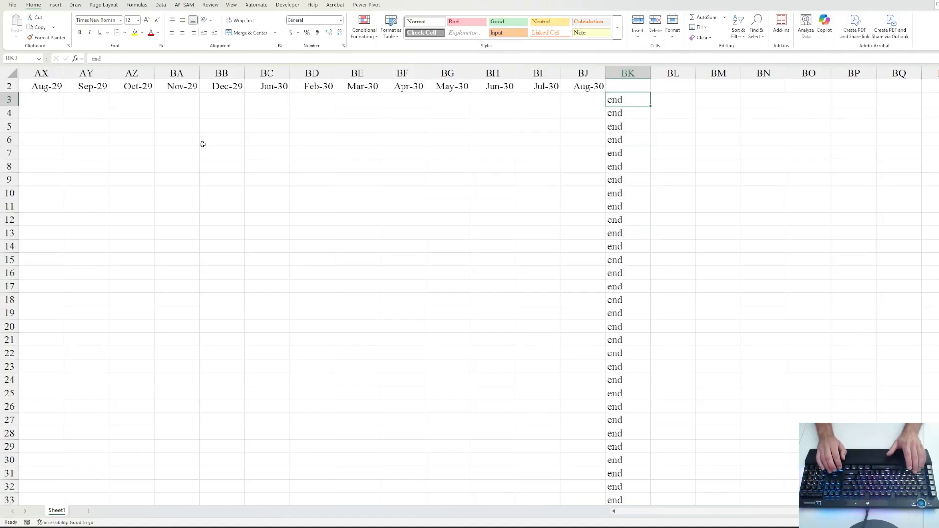
- Jump around the sheet with Ctrl+arrows to check the end markers, finishing on Beginning Balance in A3
{"action": "key", "text": "ctrl+Left"}
{"action": "key", "text": "ctrl+Right"}
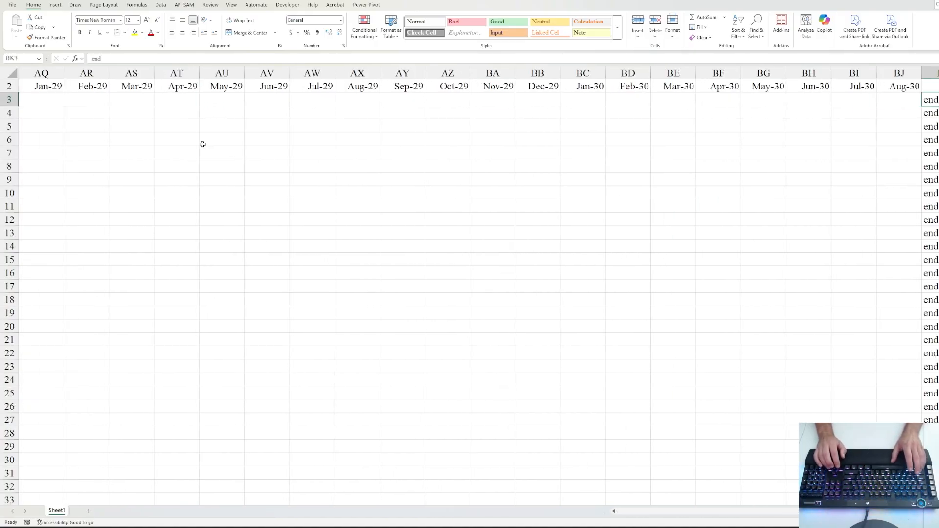
{"action": "key", "text": "Left"}
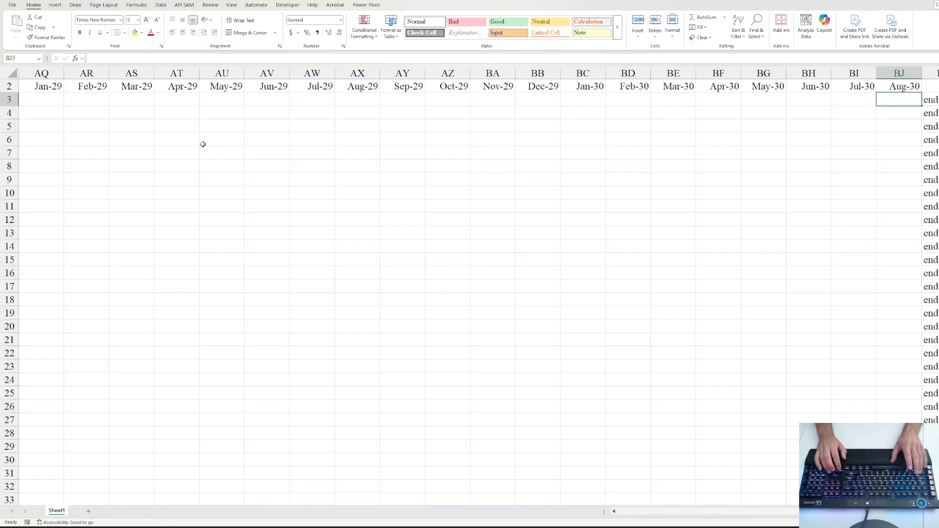
{"action": "key", "text": "ctrl+Left"}
{"action": "key", "text": "ctrl+Down"}
{"action": "key", "text": "Up"}
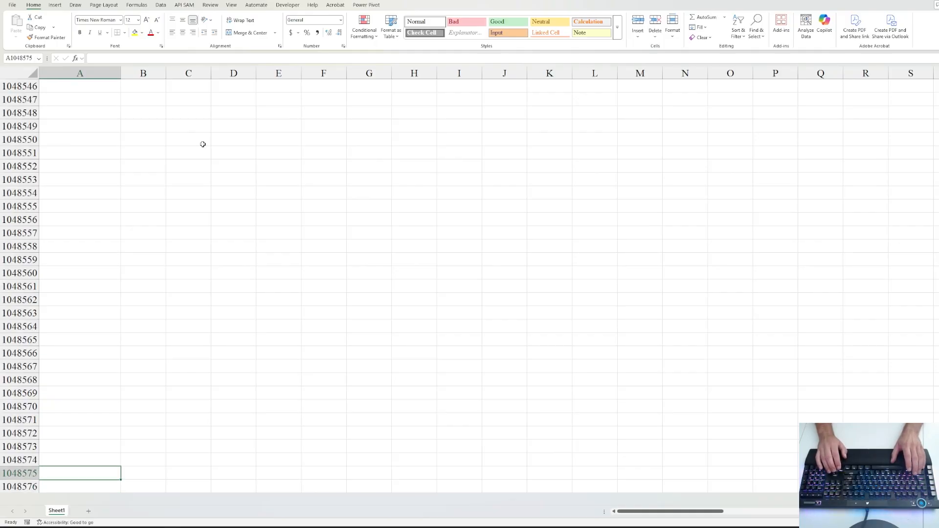
{"action": "key", "text": "ctrl+Up"}
{"action": "key", "text": "Down"}
{"action": "key", "text": "Down"}
{"action": "key", "text": "Down"}
{"action": "key", "text": "Down"}
{"action": "key", "text": "Down"}
{"action": "key", "text": "Down"}
{"action": "key", "text": "Down"}
{"action": "key", "text": "Down"}
{"action": "key", "text": "Down"}
{"action": "key", "text": "Down"}
{"action": "key", "text": "Down"}
{"action": "key", "text": "Down"}
{"action": "key", "text": "Down"}
{"action": "key", "text": "Down"}
{"action": "key", "text": "Down"}
{"action": "key", "text": "Down"}
{"action": "key", "text": "Down"}
{"action": "key", "text": "Down"}
{"action": "key", "text": "Down"}
{"action": "key", "text": "Down"}
{"action": "key", "text": "Down"}
{"action": "key", "text": "Down"}
{"action": "key", "text": "Down"}
{"action": "key", "text": "Down"}
{"action": "key", "text": "Down"}
{"action": "key", "text": "Down"}
{"action": "key", "text": "Down"}
{"action": "key", "text": "Down"}
{"action": "key", "text": "Down"}
{"action": "key", "text": "Down"}
{"action": "key", "text": "Down"}
{"action": "key", "text": "Down"}
{"action": "key", "text": "Down"}
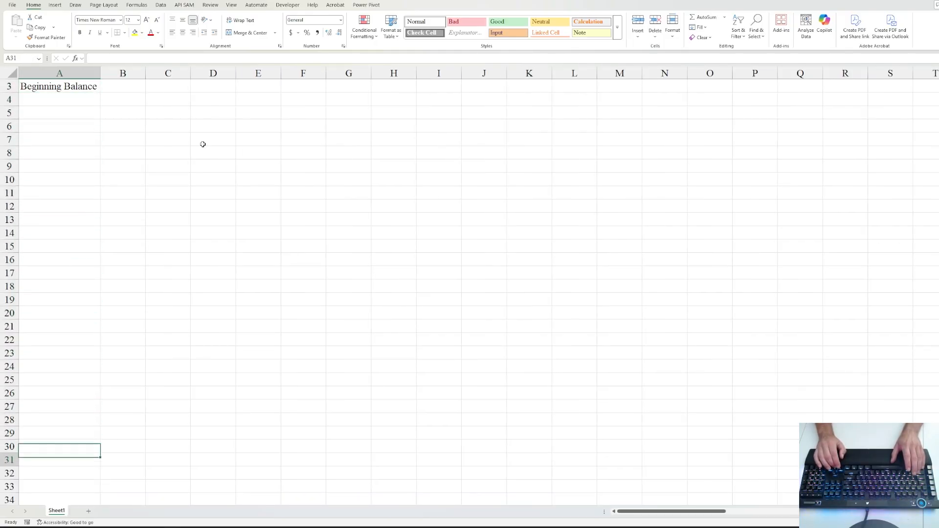
{"action": "key", "text": "Up"}
{"action": "key", "text": "Up"}
{"action": "key", "text": "Up"}
{"action": "key", "text": "Up"}
{"action": "key", "text": "Up"}
{"action": "key", "text": "Up"}
{"action": "key", "text": "Up"}
{"action": "key", "text": "Up"}
{"action": "key", "text": "Up"}
{"action": "key", "text": "Up"}
{"action": "key", "text": "Up"}
{"action": "key", "text": "Up"}
{"action": "key", "text": "Up"}
{"action": "key", "text": "Up"}
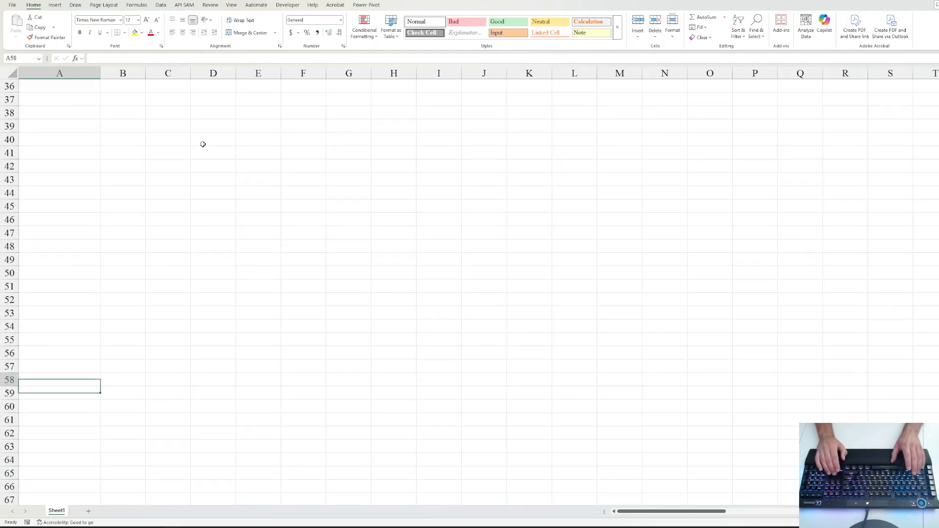
{"action": "key", "text": "ctrl+Right"}
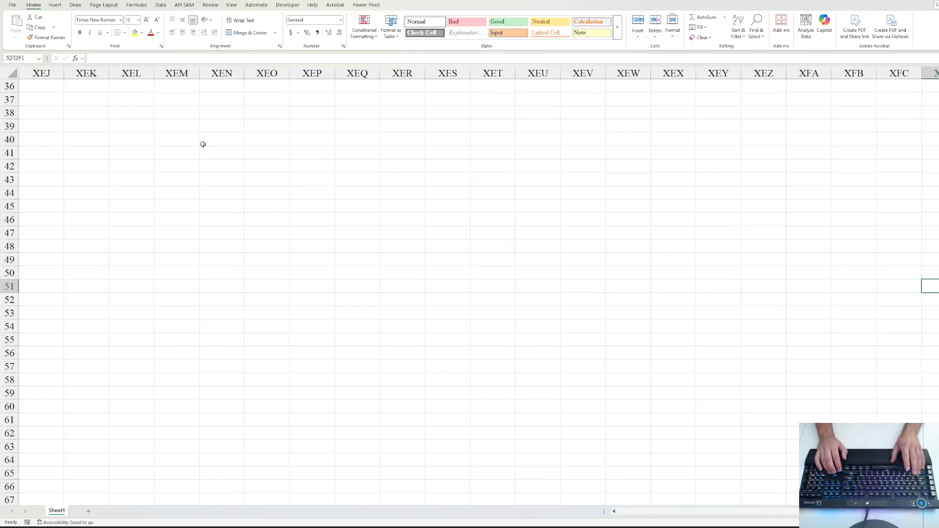
{"action": "key", "text": "ctrl+Left"}
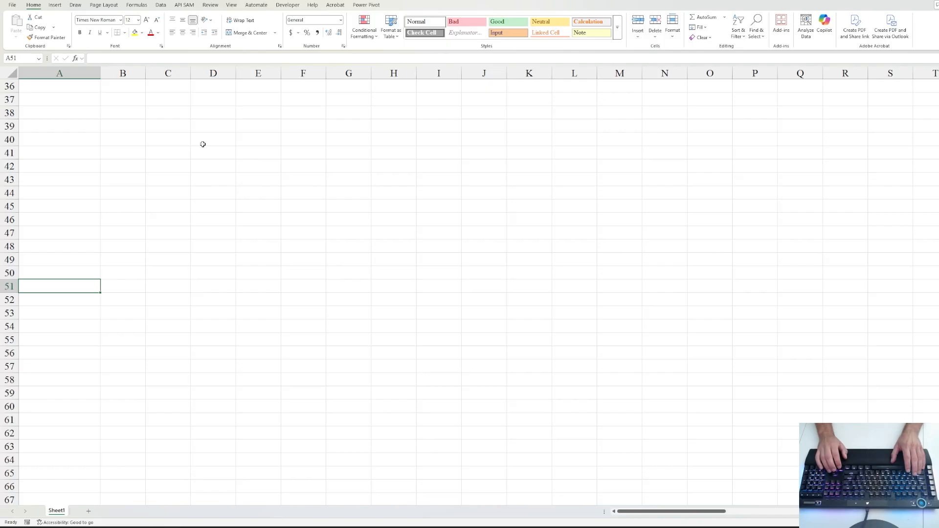
{"action": "key", "text": "Up"}
{"action": "key", "text": "ctrl+Right"}
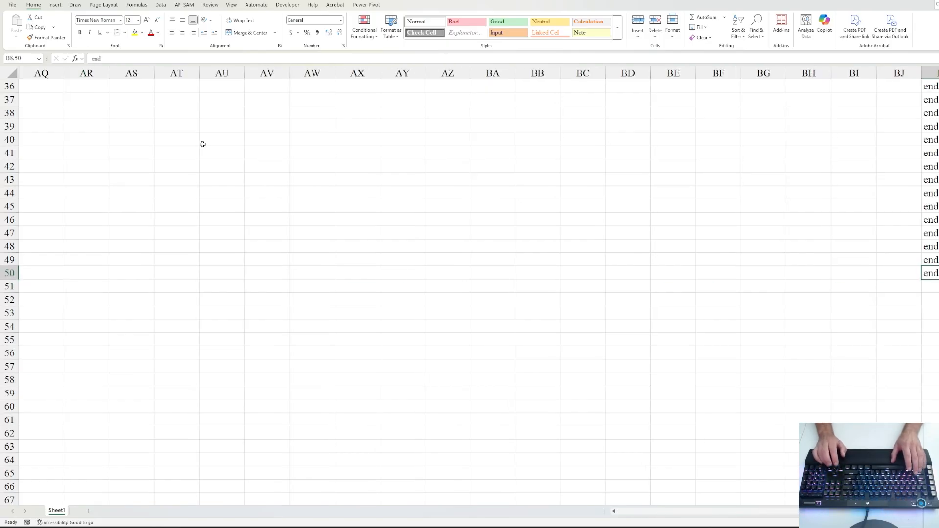
{"action": "key", "text": "ctrl+Up"}
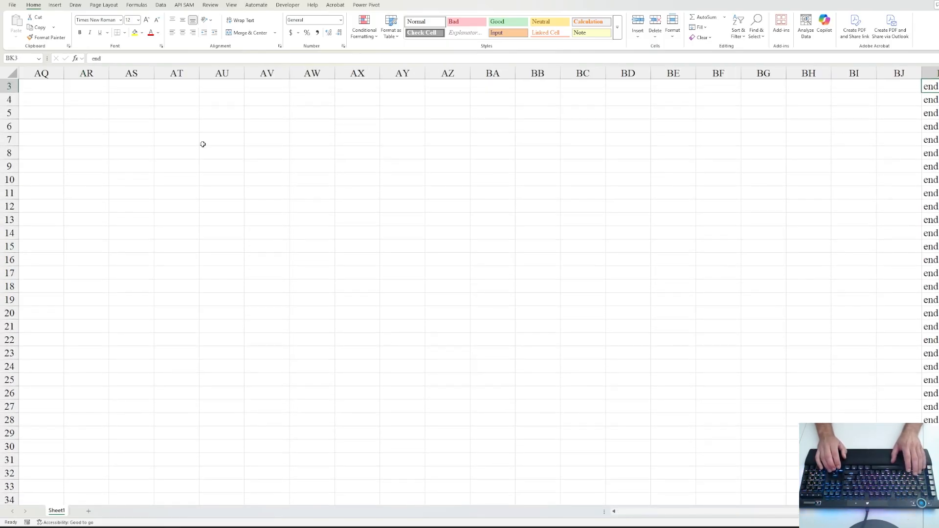
{"action": "key", "text": "Left"}
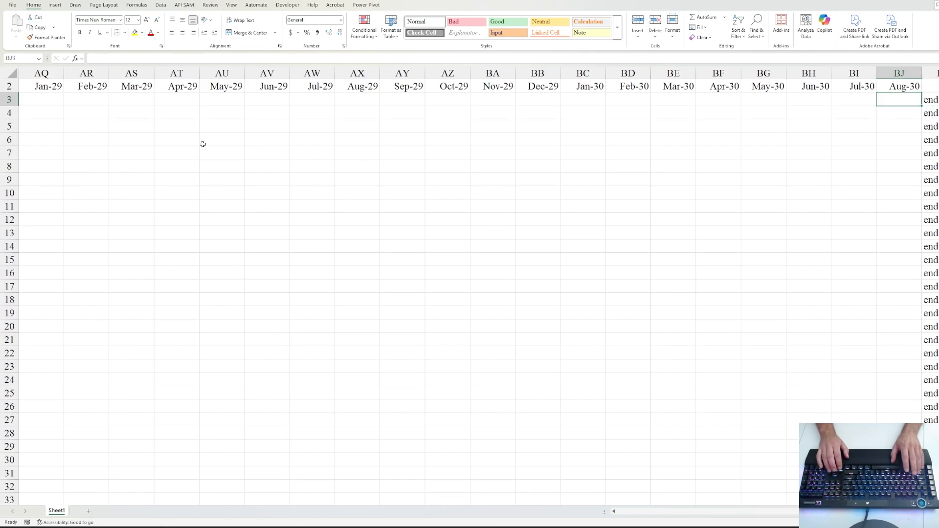
{"action": "key", "text": "ctrl+Left"}
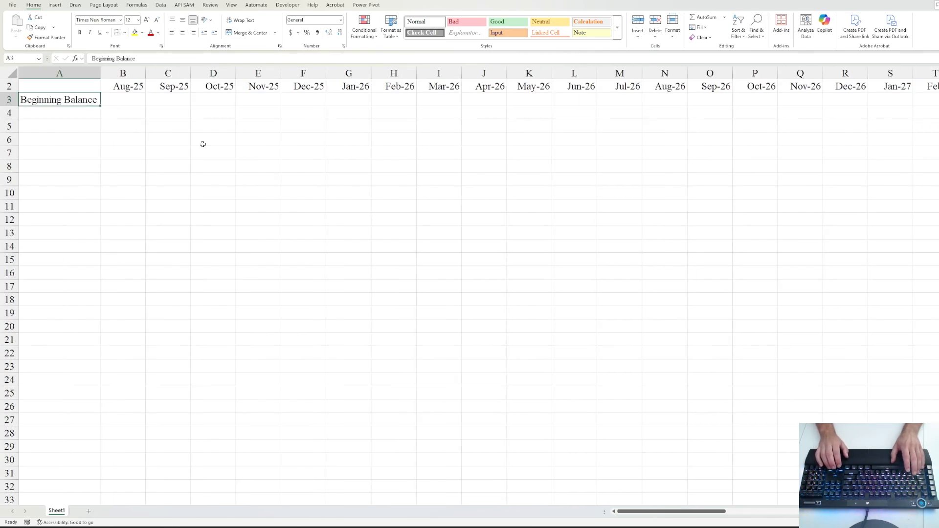
- Enter 1000 in B3 as a Number with 0 decimals and a 1000 separator, in 10-point font
{"action": "key", "text": "Right"}
{"action": "type", "text": "1000"}
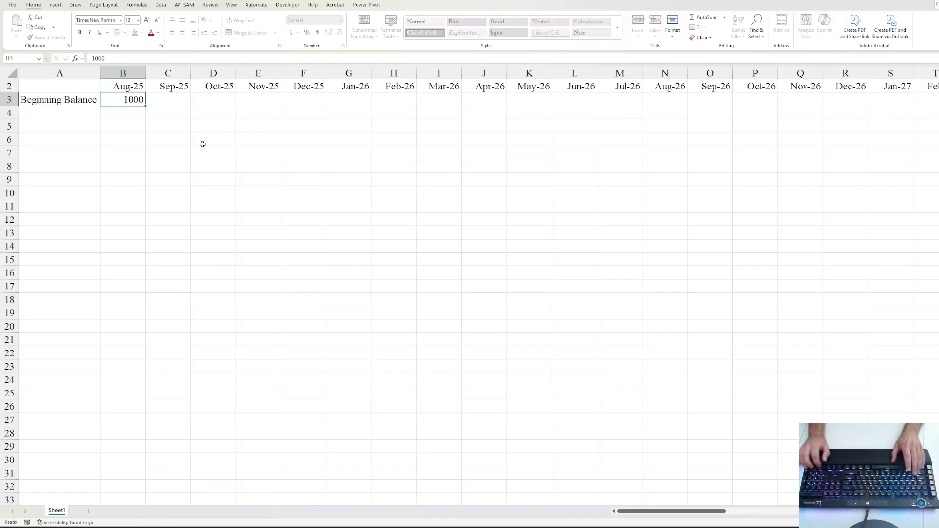
{"action": "key", "text": "ctrl+Return"}
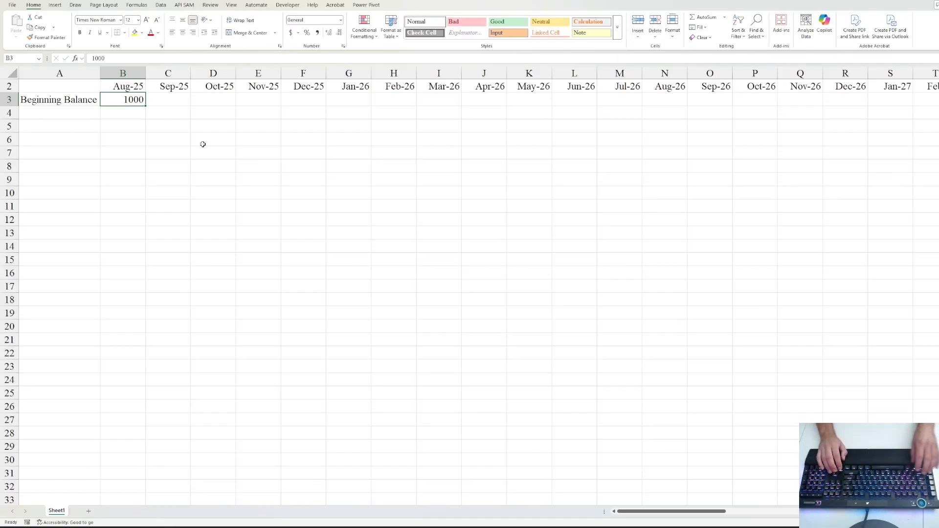
{"action": "key", "text": "ctrl+1"}
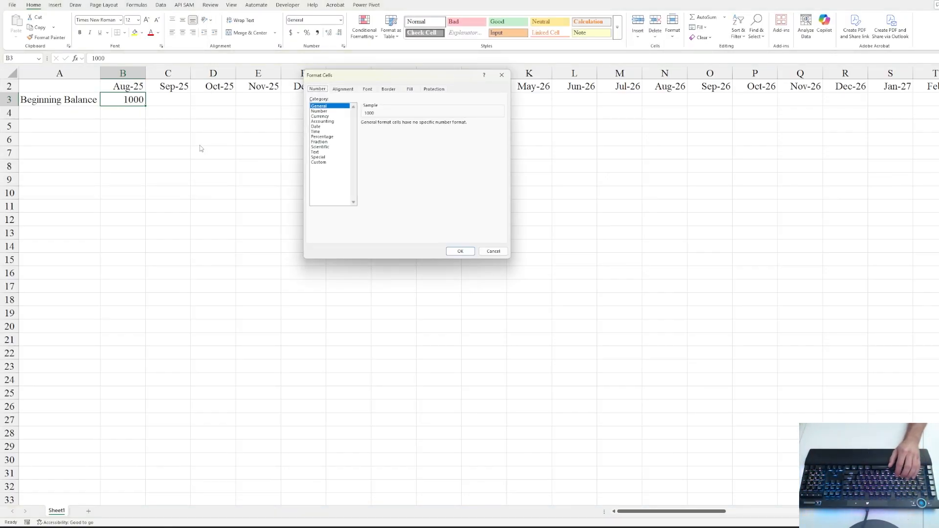
{"action": "left_click", "coordinate": [313, 112]}
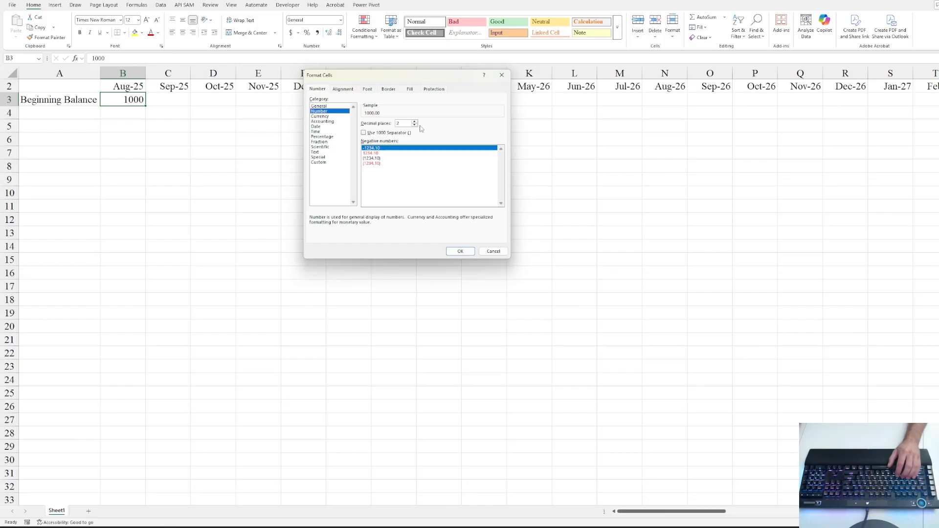
{"action": "left_click", "coordinate": [370, 133]}
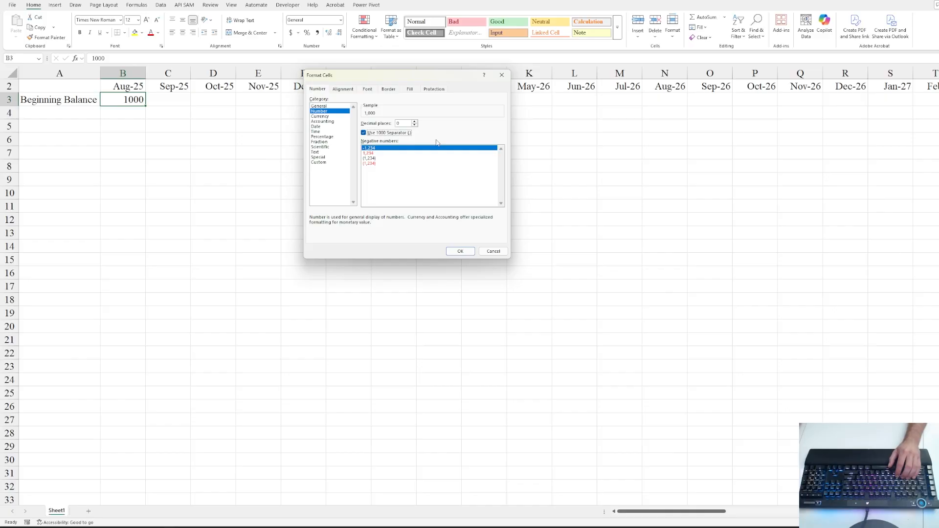
{"action": "left_click", "coordinate": [372, 93]}
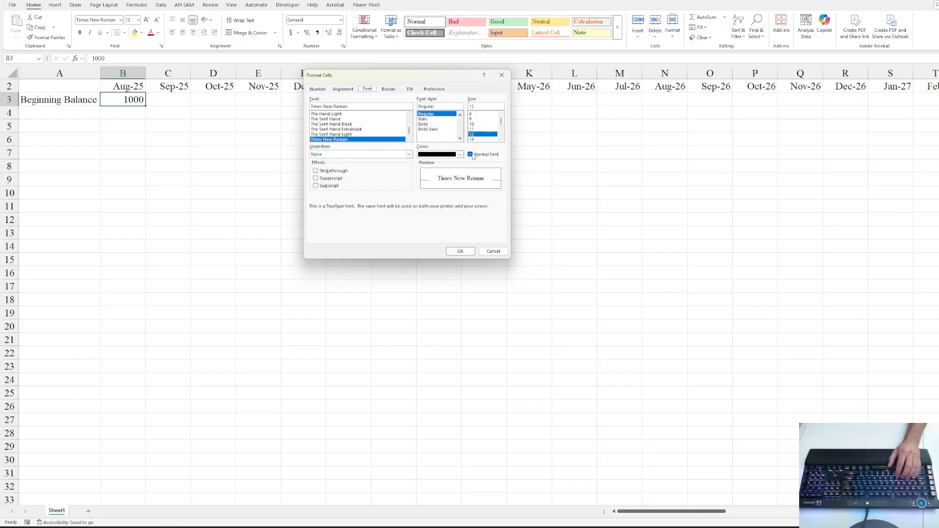
{"action": "left_click", "coordinate": [476, 124]}
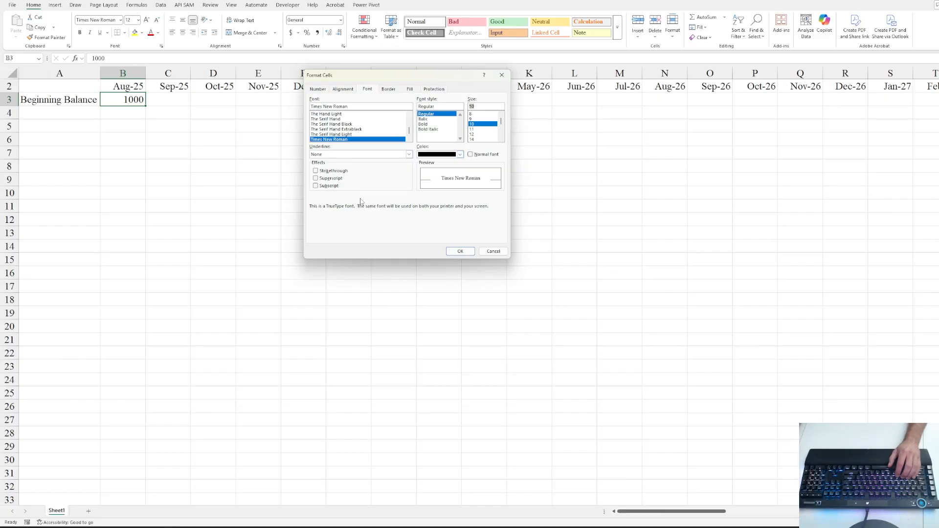
{"action": "left_click", "coordinate": [460, 251]}
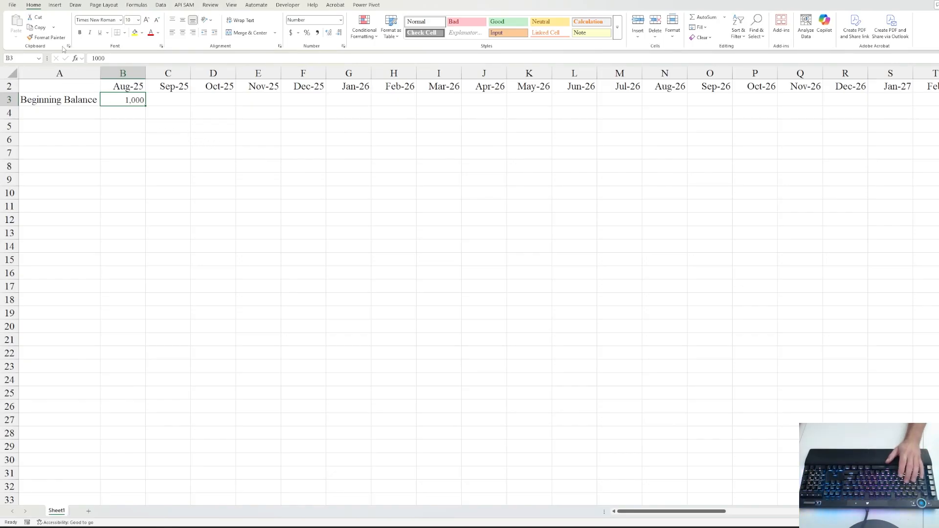
- Format Painter B3's formatting across the monthly grid from B3 down to the lower right
{"action": "key", "text": "alt+h"}
{"action": "key", "text": "f"}
{"action": "key", "text": "p"}
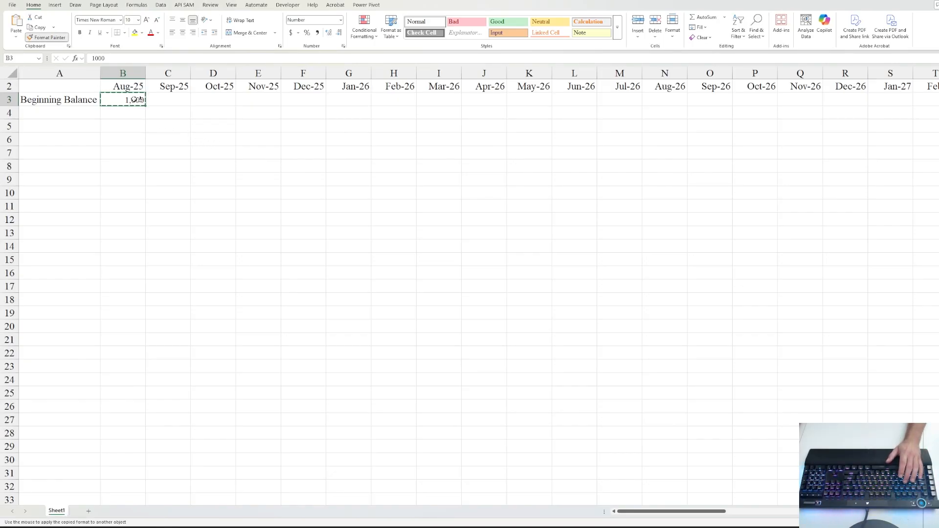
{"action": "mouse_move", "coordinate": [124, 117]}
{"action": "left_mouse_down"}
{"action": "mouse_move", "coordinate": [153, 114]}
{"action": "mouse_move", "coordinate": [329, 189]}
{"action": "mouse_move", "coordinate": [706, 296]}
{"action": "mouse_move", "coordinate": [828, 356]}
{"action": "mouse_move", "coordinate": [934, 449]}
{"action": "mouse_move", "coordinate": [934, 482]}
{"action": "mouse_move", "coordinate": [922, 373]}
{"action": "mouse_move", "coordinate": [885, 319]}
{"action": "mouse_move", "coordinate": [886, 368]}
{"action": "left_mouse_up"}
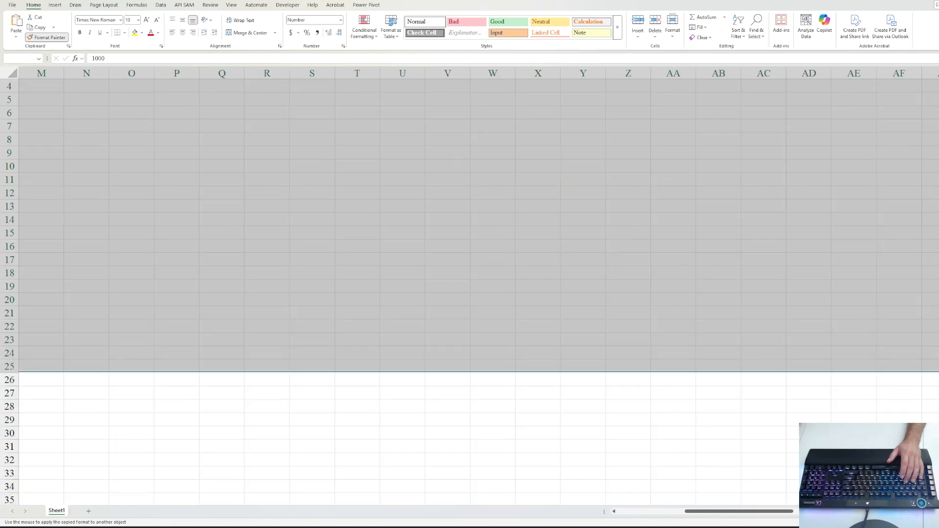
{"action": "left_click", "coordinate": [140, 127]}
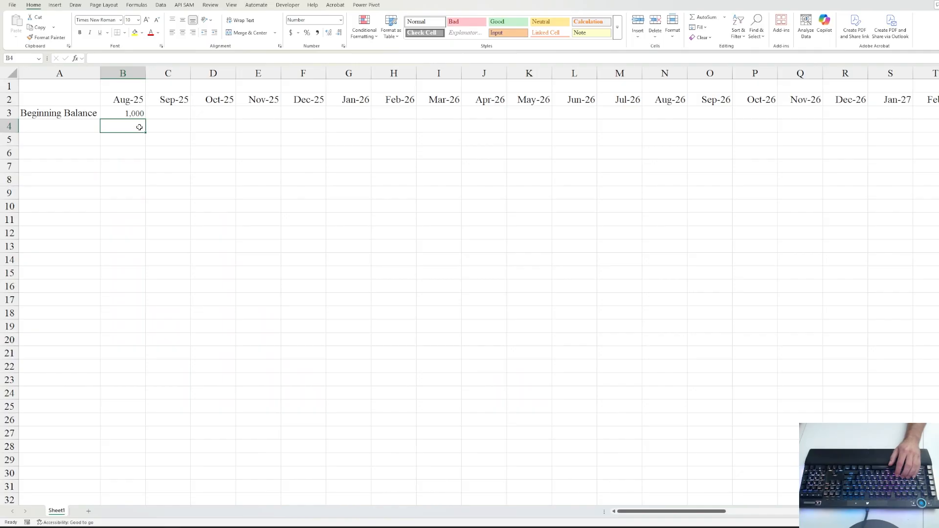
{"action": "left_click", "coordinate": [59, 124]}
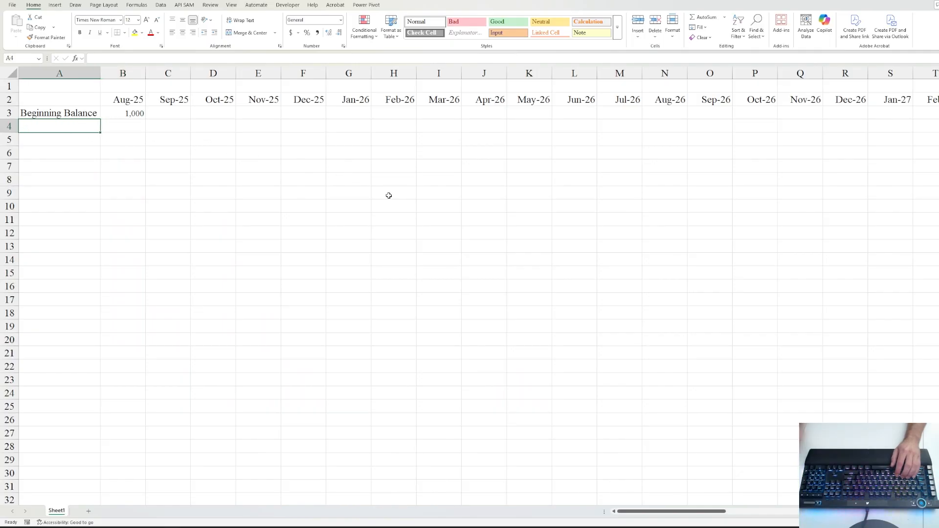
- Enter the label Income in A4 and Project 1 in A5
{"action": "key", "text": "Right"}
{"action": "key", "text": "Left"}
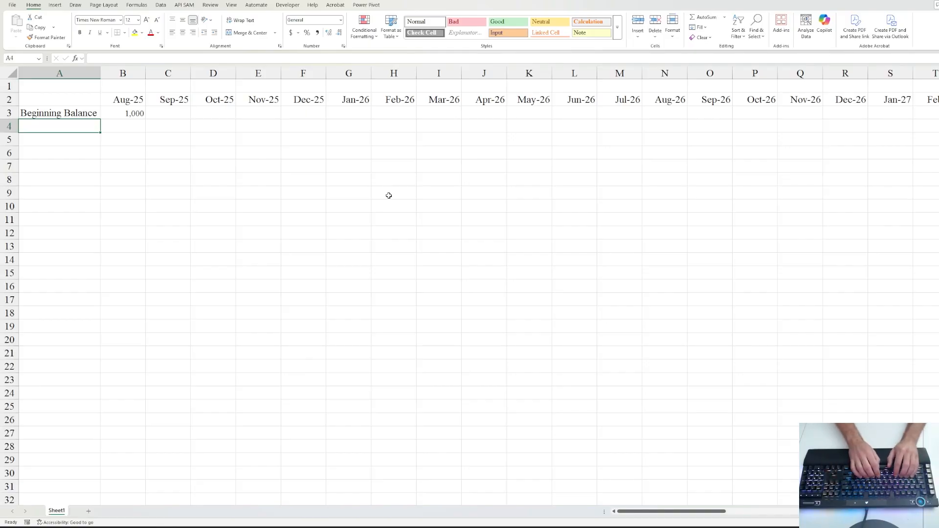
{"action": "type", "text": "come"}
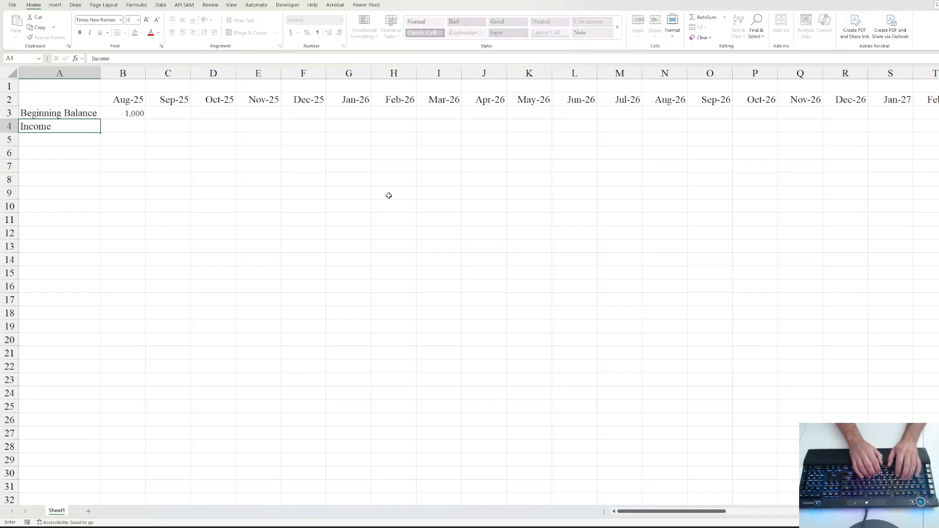
{"action": "key", "text": "Return"}
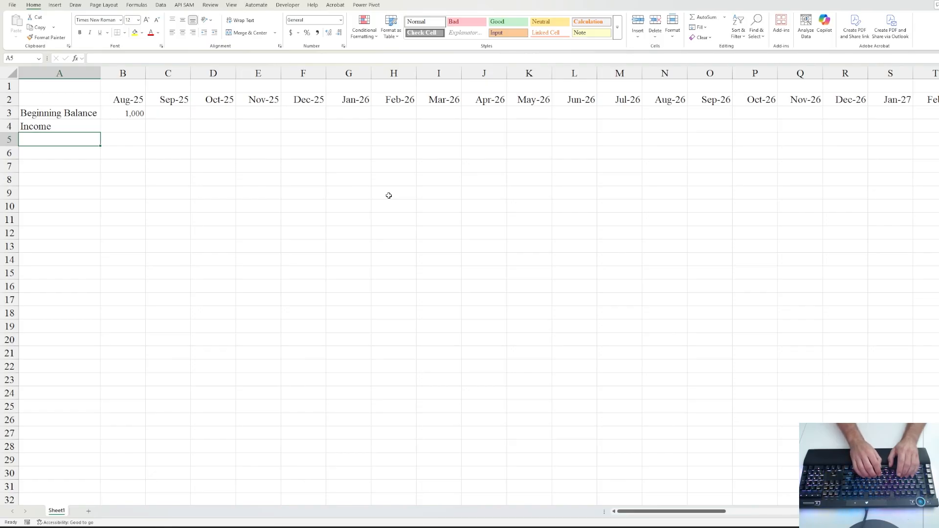
{"action": "type", "text": "Project 1"}
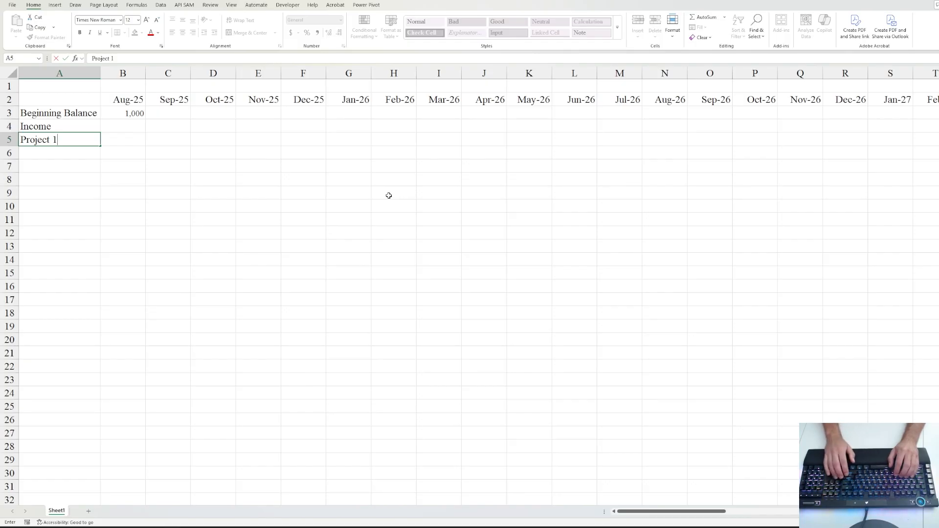
{"action": "key", "text": "Return"}
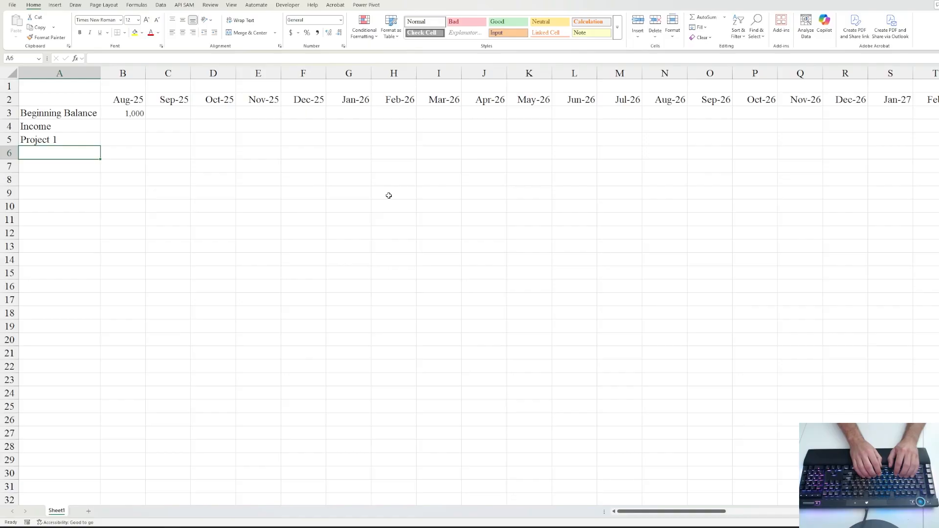
- Add Project 2 and Project 3 in A6:A7, then select the three project labels
{"action": "key", "text": "ctrl+apostrophe"}
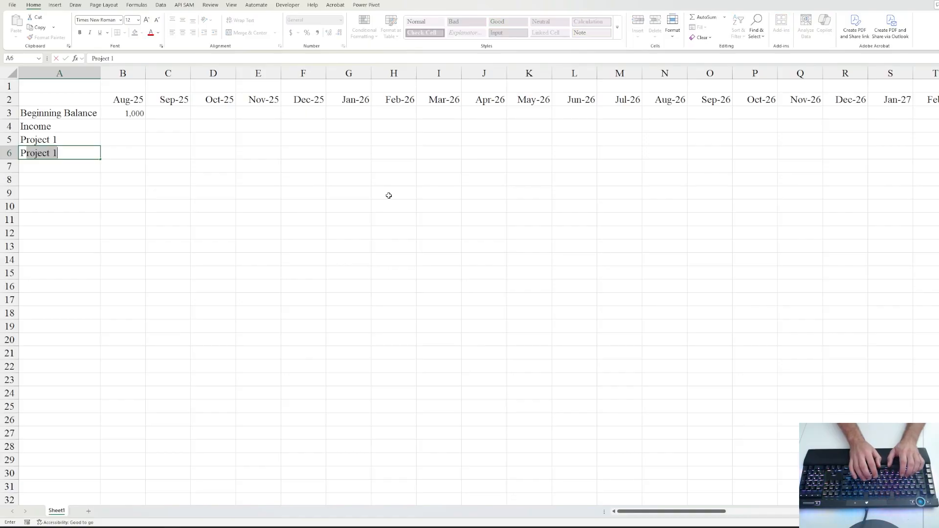
{"action": "type", "text": "2"}
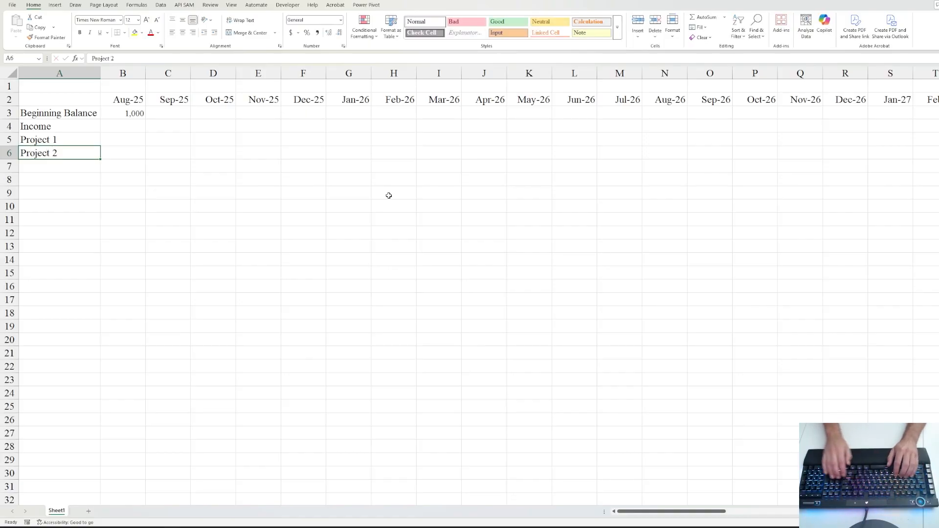
{"action": "key", "text": "Return"}
{"action": "type", "text": "Project 3"}
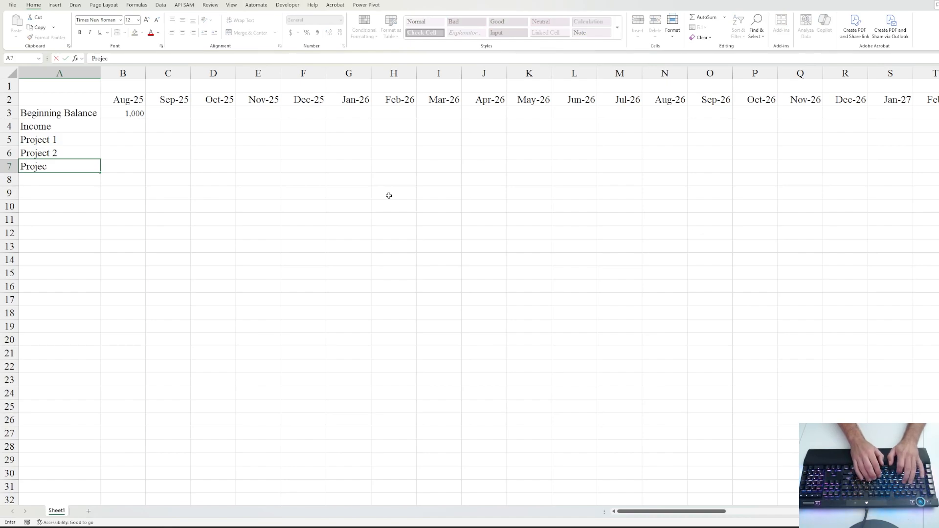
{"action": "key", "text": "ctrl+Return"}
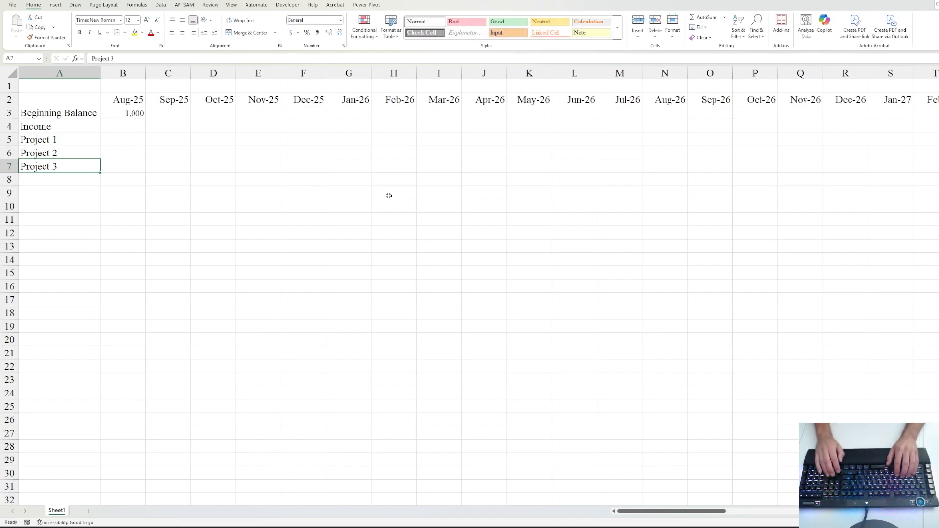
{"action": "key", "text": "Up"}
{"action": "key", "text": "Up"}
{"action": "key", "text": "shift+Down"}
{"action": "key", "text": "shift+Down"}
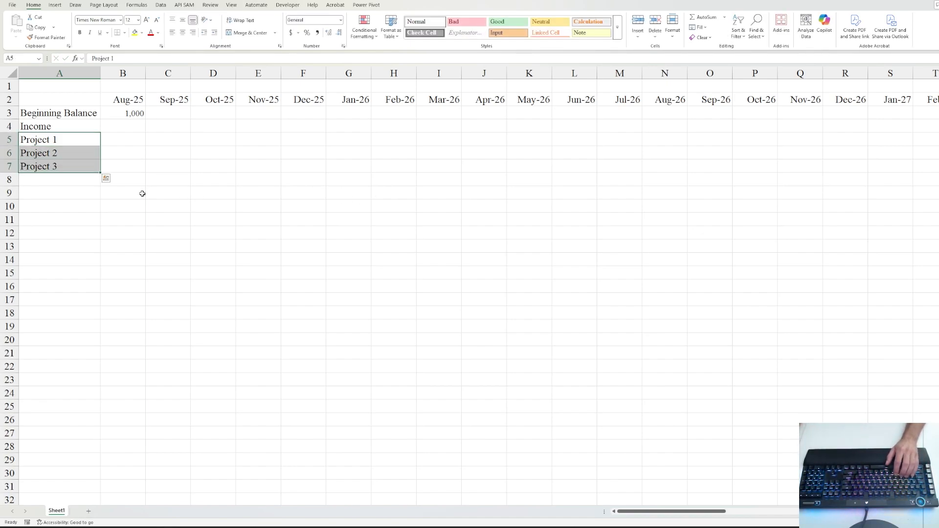
- Auto-fill the project series down to A14, adding Project 4 through Project 10
{"action": "left_click_drag", "start_coordinate": [101, 173], "coordinate": [96, 262]}
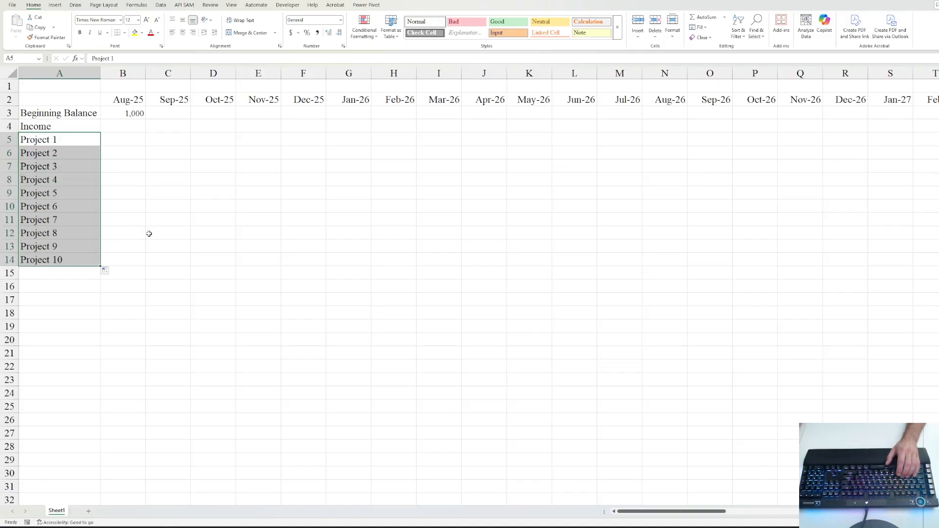
{"action": "left_click", "coordinate": [123, 140]}
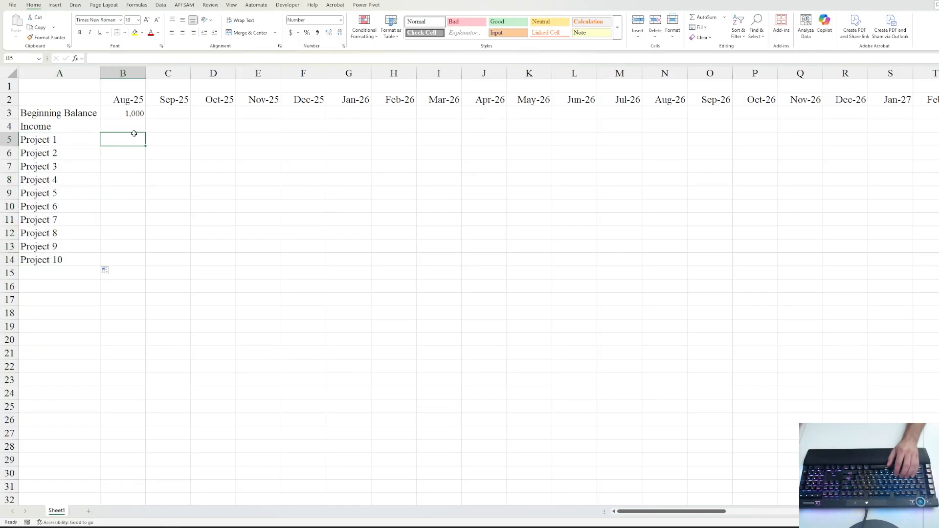
{"action": "left_click", "coordinate": [72, 125]}
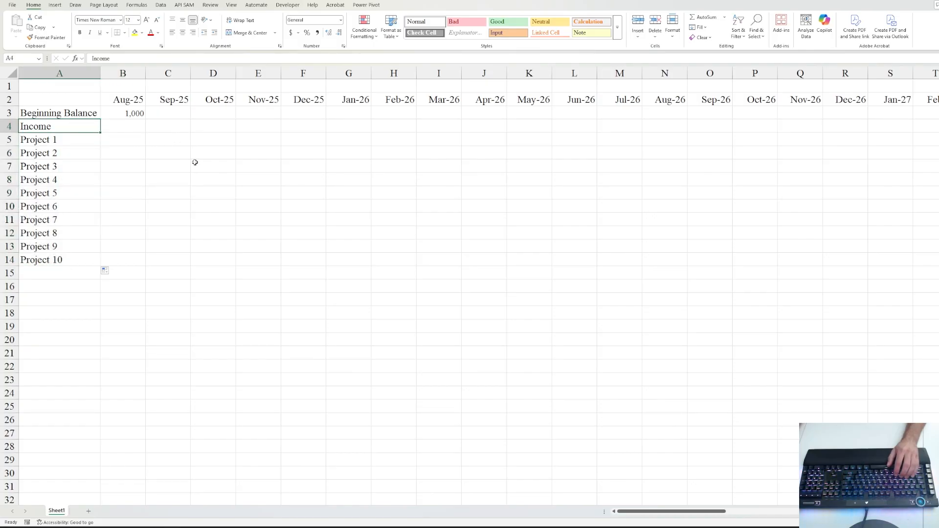
- Turn off the worksheet gridlines from the View tab
{"action": "key", "text": "alt"}
{"action": "key", "text": "w"}
{"action": "key", "text": "v"}
{"action": "key", "text": "g"}
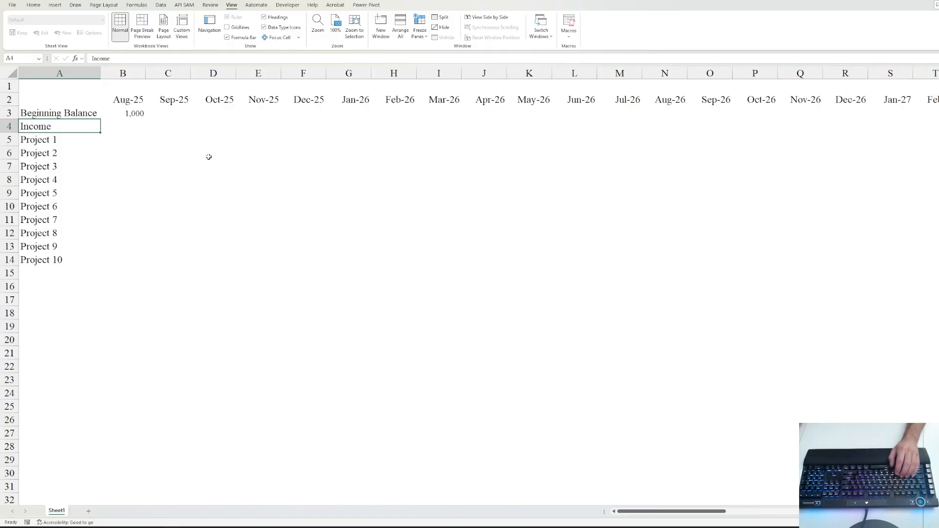
- Rename the A4 label from Income to Incomes
{"action": "left_click", "coordinate": [130, 124]}
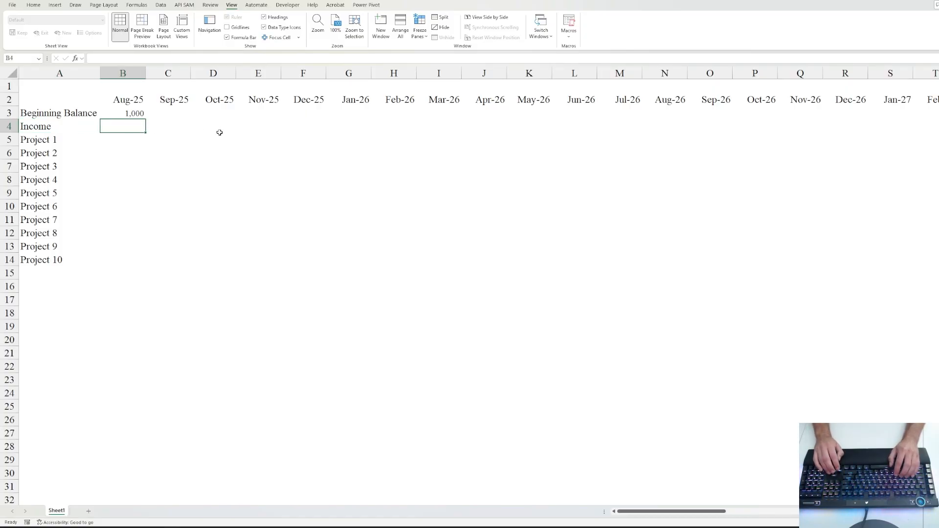
{"action": "key", "text": "Left"}
{"action": "key", "text": "F2"}
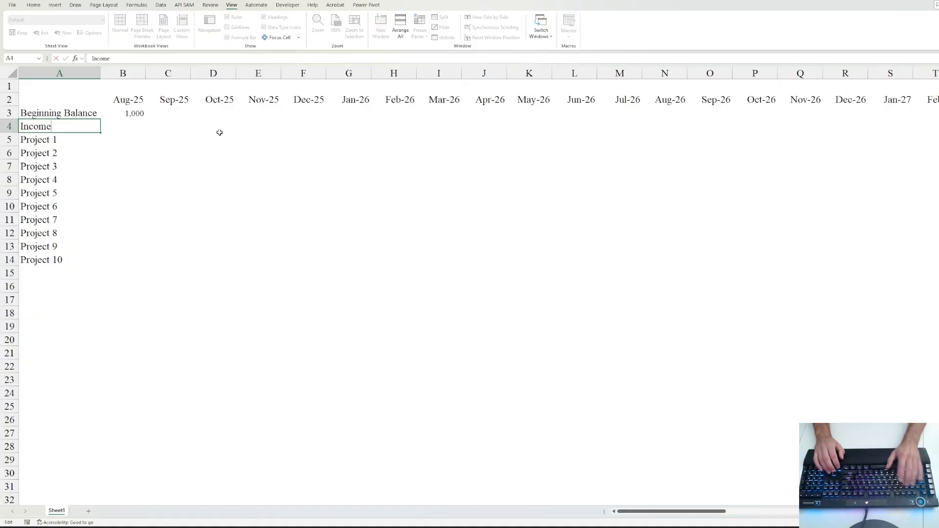
{"action": "type", "text": "s"}
{"action": "key", "text": "Return"}
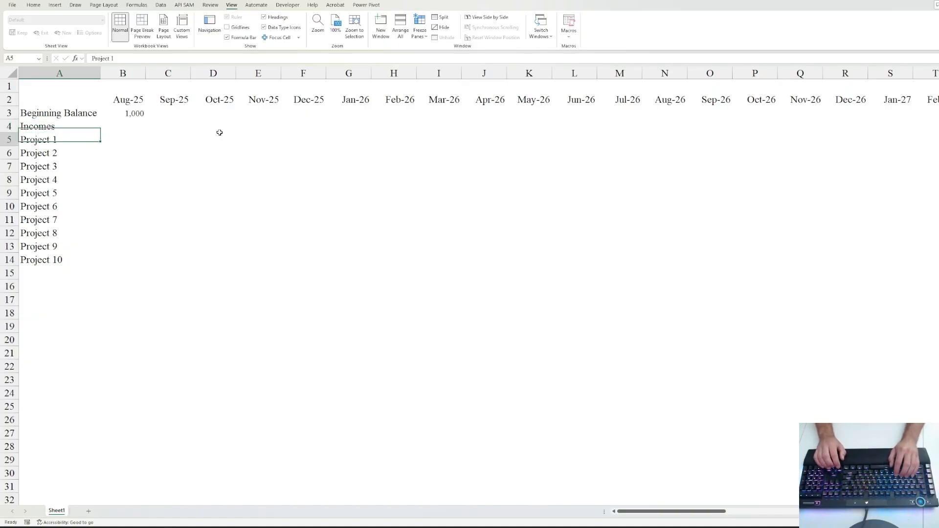
- Indent the Project 1–10 labels in A5:A14 under Incomes
{"action": "key", "text": "ctrl+shift+Down"}
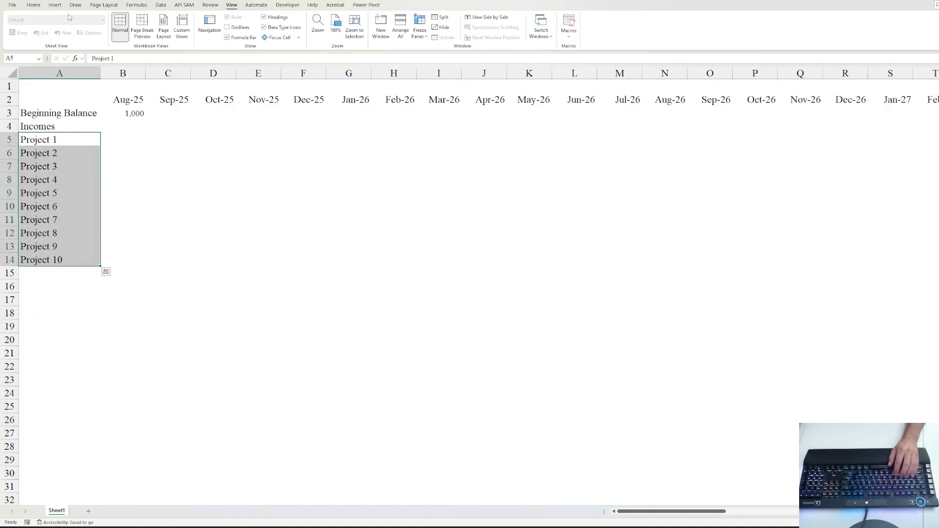
{"action": "left_click", "coordinate": [33, 5]}
{"action": "left_click", "coordinate": [213, 32]}
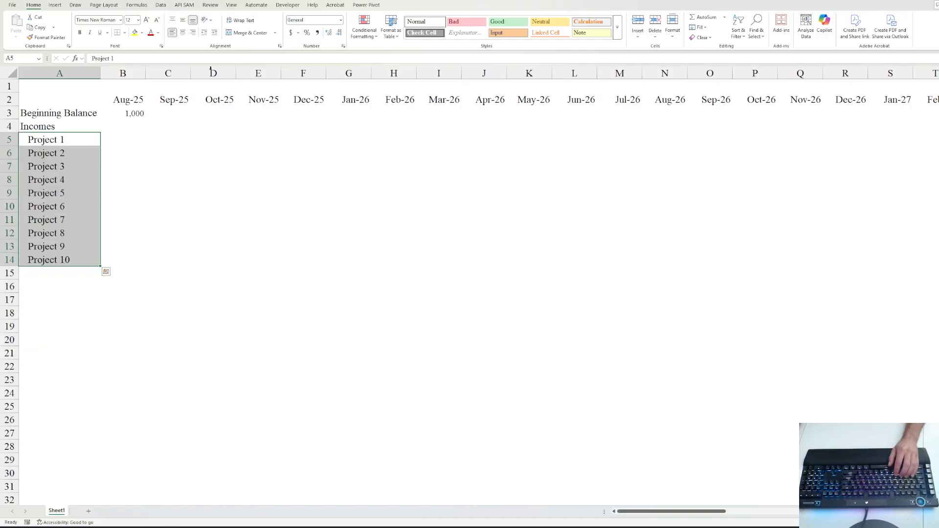
{"action": "left_click", "coordinate": [79, 134]}
{"action": "key", "text": "Up"}
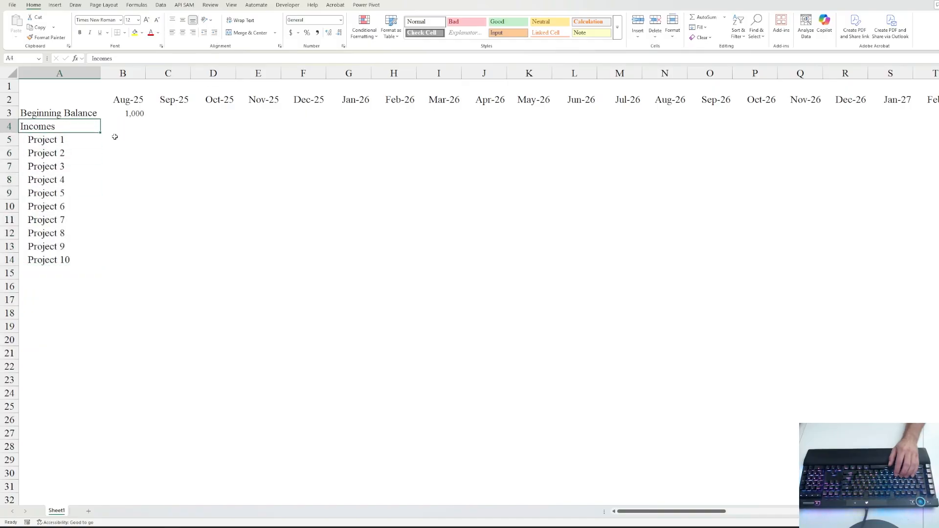
{"action": "key", "text": "Up"}
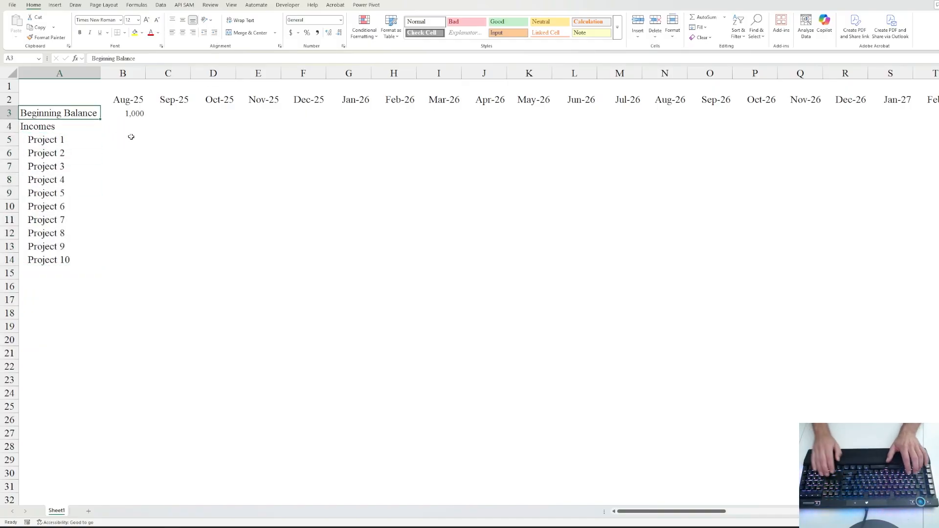
- Select the Beginning Balance row across the months and give it a solid dark teal bottom border
{"action": "key", "text": "shift+Right"}
{"action": "key", "text": "ctrl+shift+Right"}
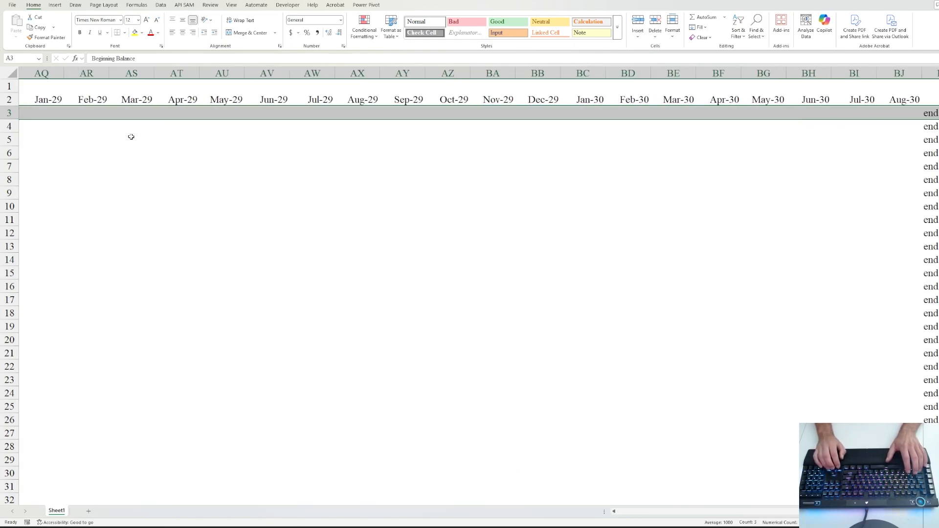
{"action": "key", "text": "shift+Left"}
{"action": "key", "text": "ctrl+1"}
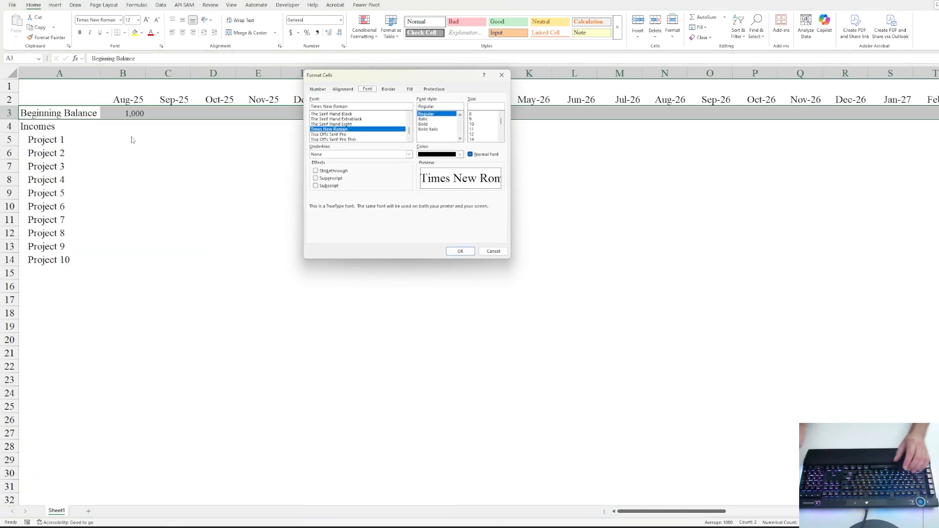
{"action": "key", "text": "ctrl+Tab"}
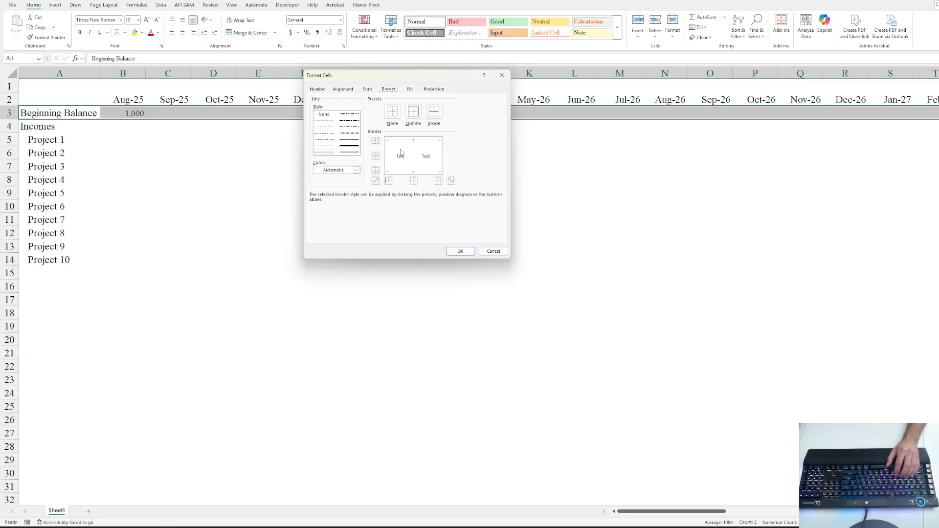
{"action": "left_click", "coordinate": [352, 142]}
{"action": "left_click", "coordinate": [400, 172]}
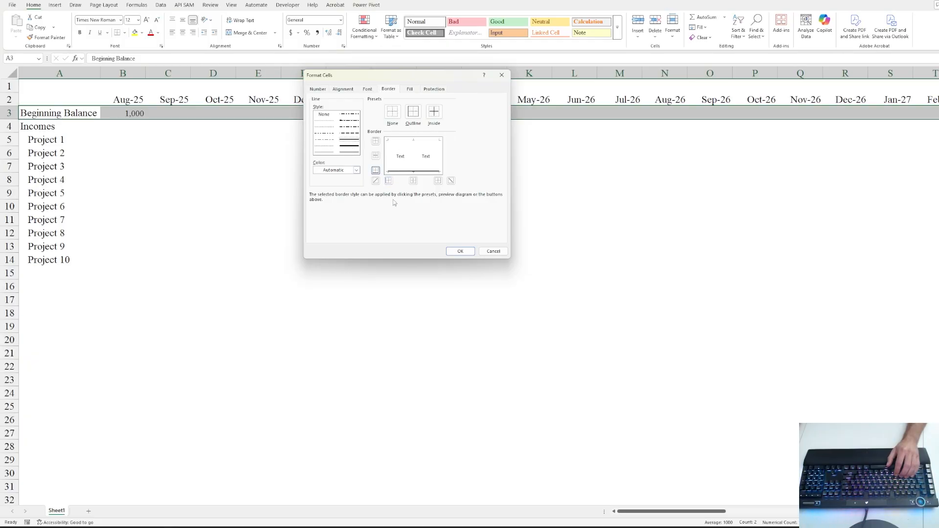
{"action": "left_click", "coordinate": [406, 91]}
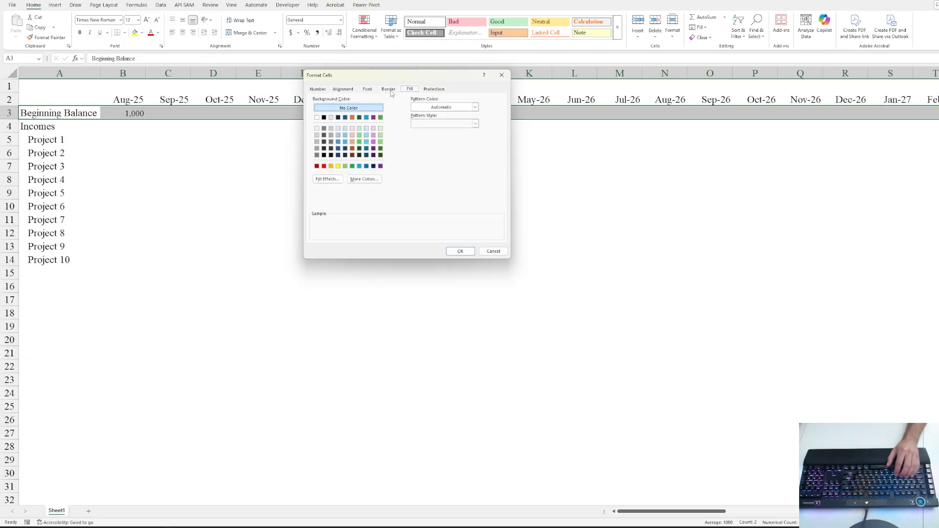
{"action": "left_click", "coordinate": [391, 90]}
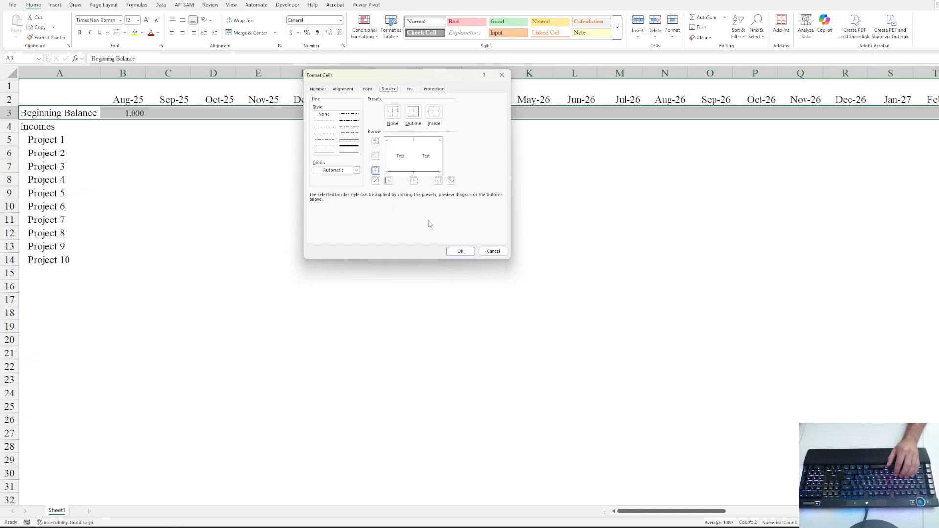
{"action": "left_click", "coordinate": [356, 170]}
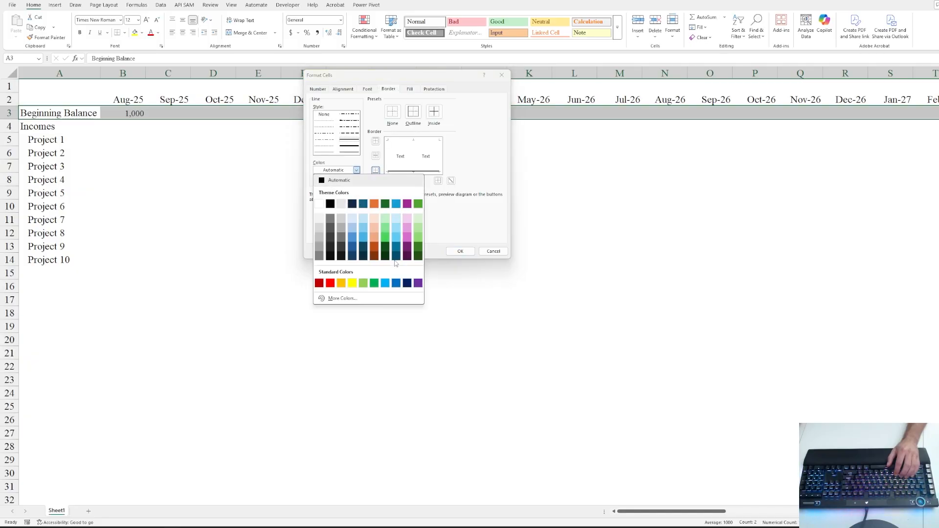
{"action": "left_click", "coordinate": [396, 245]}
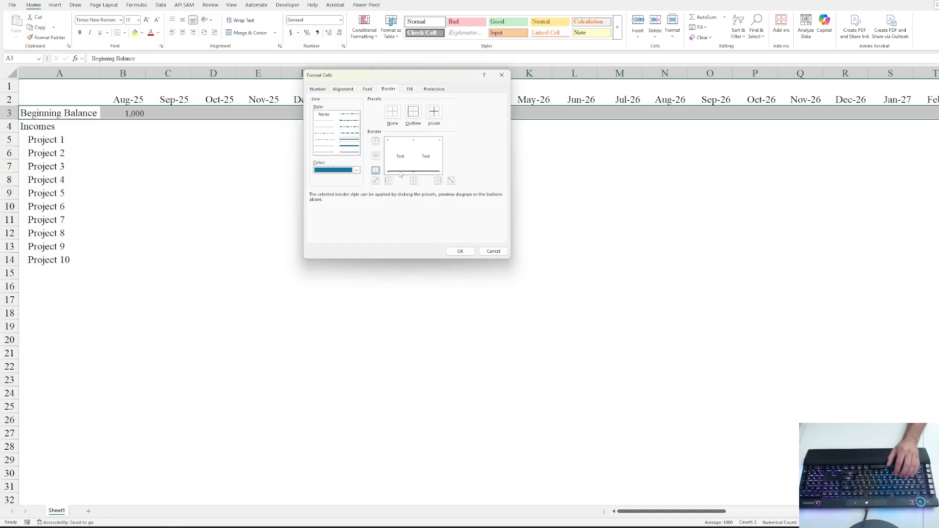
{"action": "left_click", "coordinate": [460, 251]}
{"action": "left_click", "coordinate": [123, 139]}
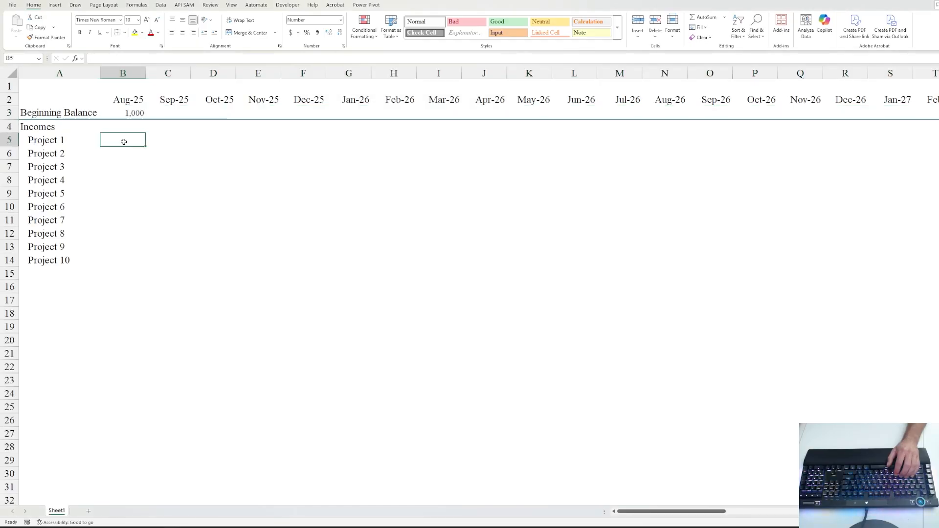
- Replace the 'Beginning Balance' label in A3 with 'Cash Available'
{"action": "key", "text": "Up"}
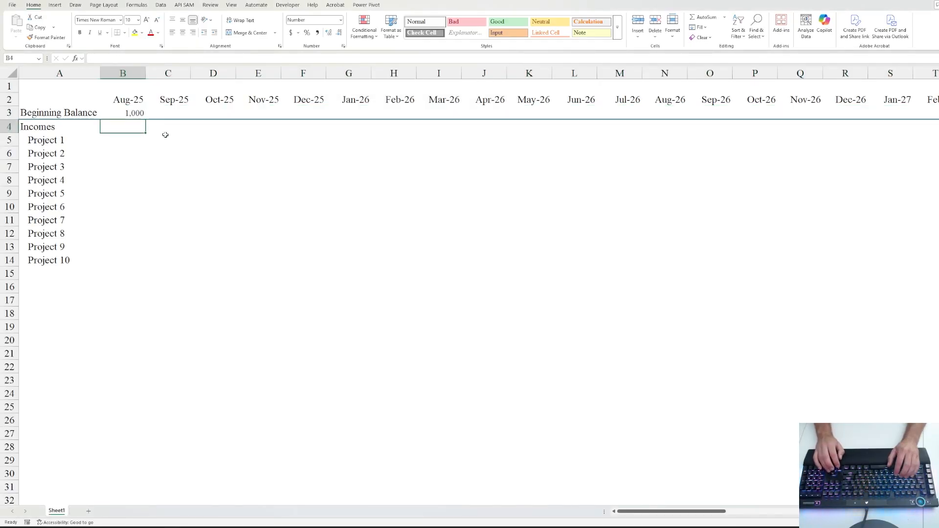
{"action": "key", "text": "Up"}
{"action": "key", "text": "Down"}
{"action": "key", "text": "Left"}
{"action": "key", "text": "Up"}
{"action": "type", "text": "C"}
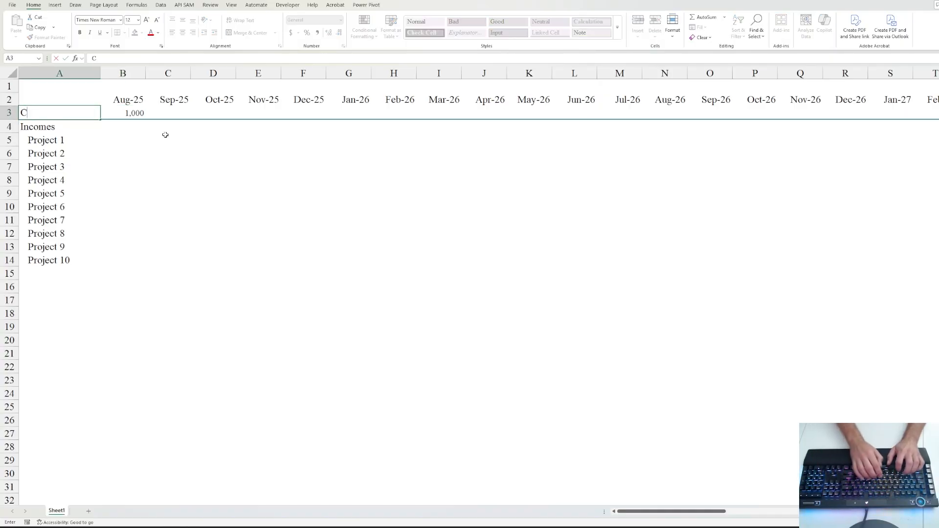
{"action": "type", "text": "ash Av"}
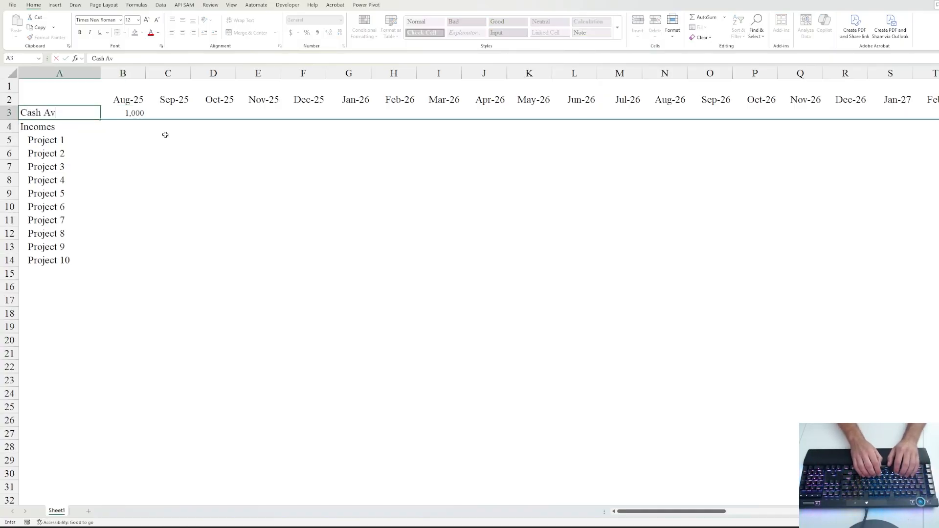
{"action": "type", "text": "ailable"}
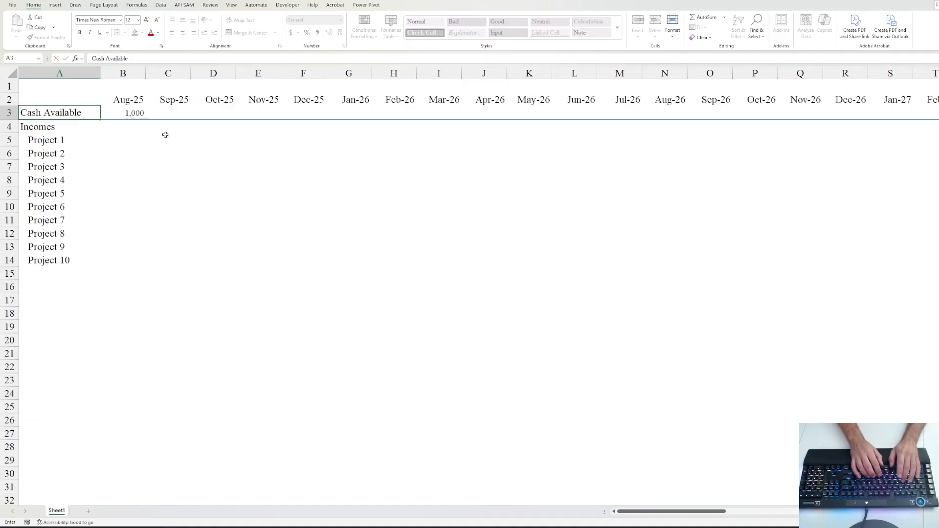
{"action": "key", "text": "Down"}
{"action": "key", "text": "Down"}
- Move between the Project 1 and Project 2 rows, ending back on Project 1
{"action": "key", "text": "Right"}
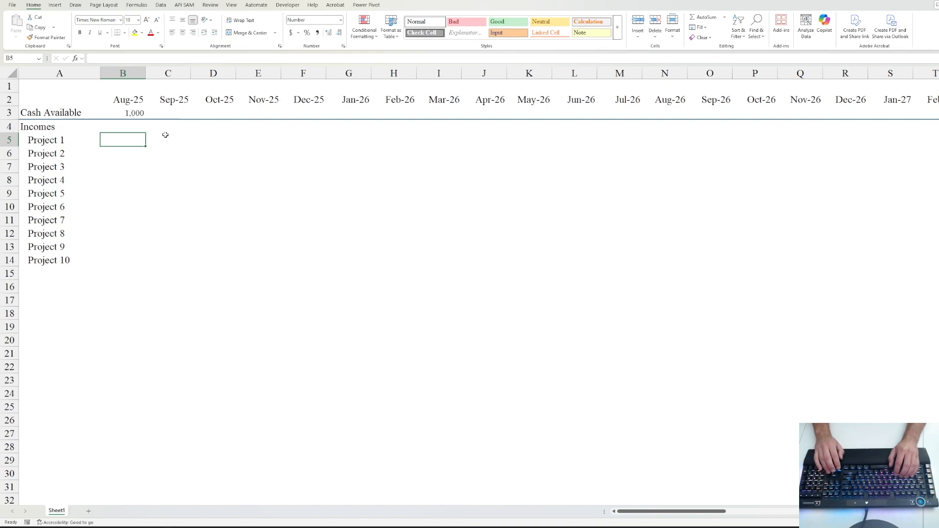
{"action": "key", "text": "Left"}
{"action": "key", "text": "Right"}
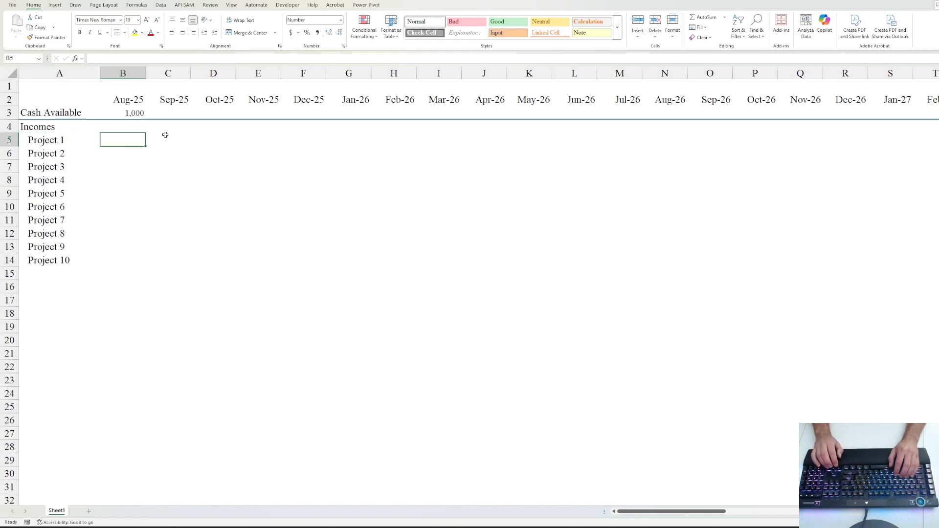
{"action": "key", "text": "Down"}
{"action": "key", "text": "Left"}
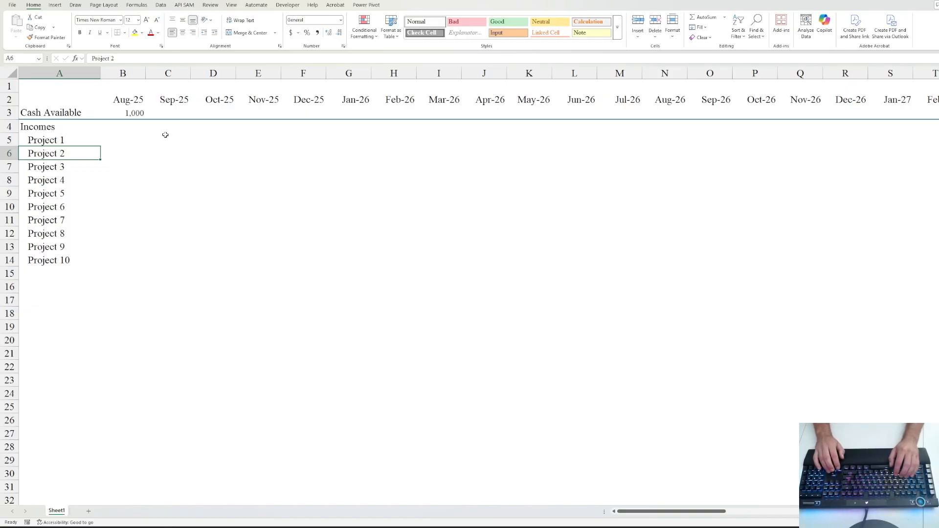
{"action": "key", "text": "Up"}
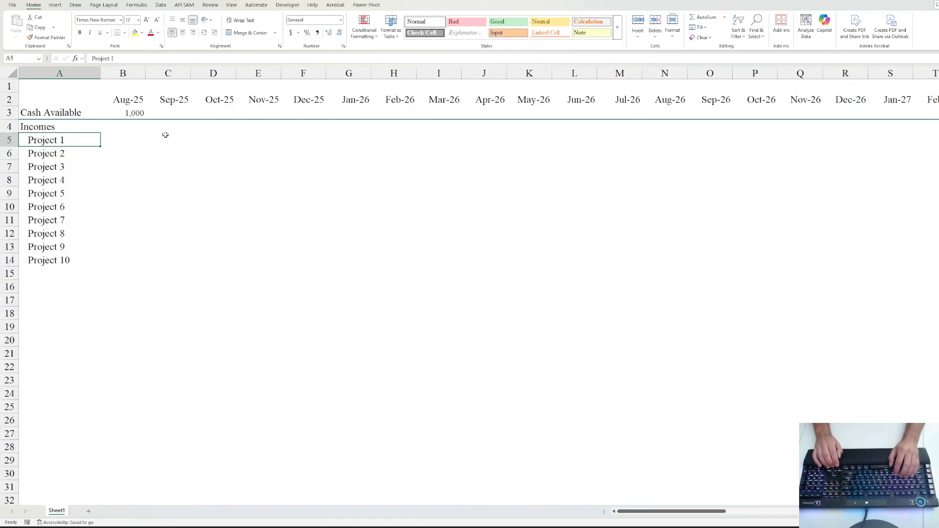
- Enter 2,500 for Project 1 in Aug-25 and fill it right through Aug-26
{"action": "key", "text": "Right"}
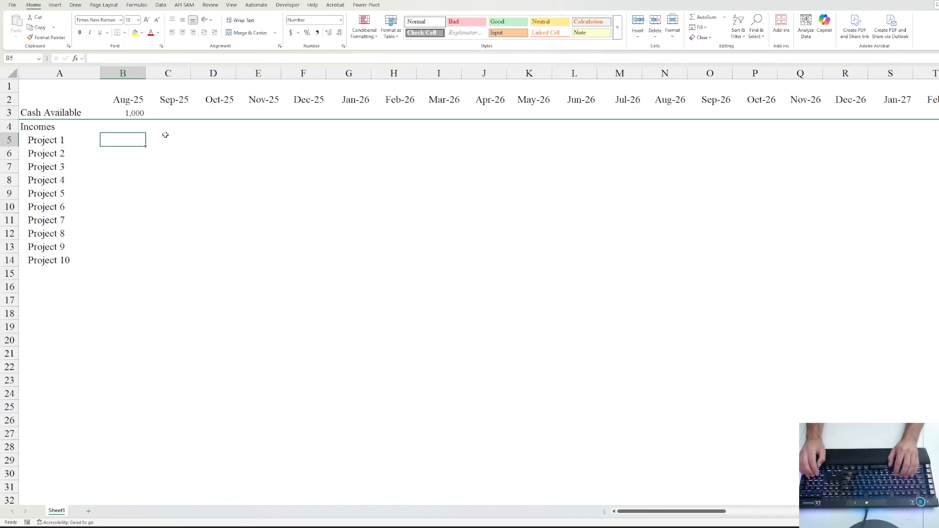
{"action": "type", "text": "2500"}
{"action": "key", "text": "ctrl+Return"}
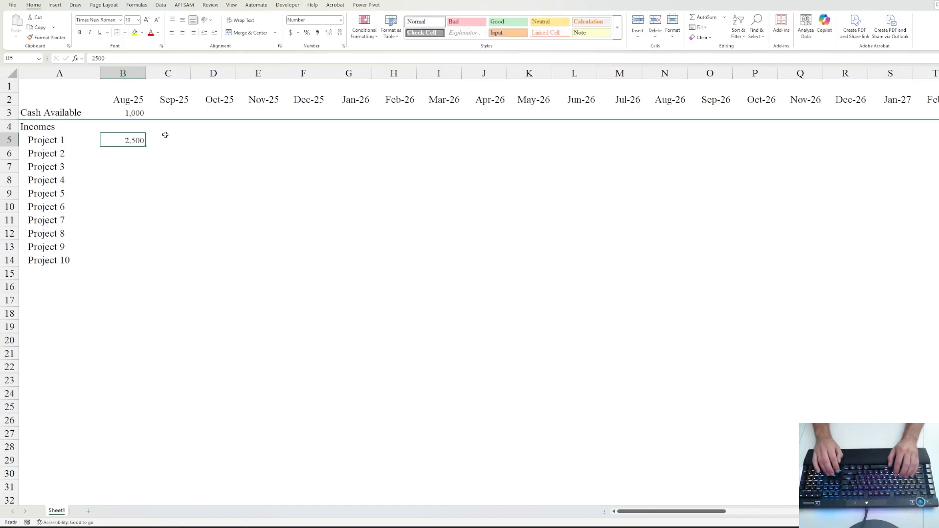
{"action": "key", "text": "shift+Right"}
{"action": "key", "text": "shift+Right"}
{"action": "key", "text": "shift+Right"}
{"action": "key", "text": "shift+Right"}
{"action": "key", "text": "shift+Right"}
{"action": "key", "text": "shift+Right"}
{"action": "key", "text": "shift+Right"}
{"action": "key", "text": "shift+Right"}
{"action": "key", "text": "shift+Right"}
{"action": "key", "text": "shift+Right"}
{"action": "key", "text": "shift+Right"}
{"action": "key", "text": "shift+Right"}
{"action": "key", "text": "shift+Right"}
{"action": "key", "text": "shift+Right"}
{"action": "key", "text": "shift+Right"}
{"action": "key", "text": "shift+Right"}
{"action": "key", "text": "shift+Right"}
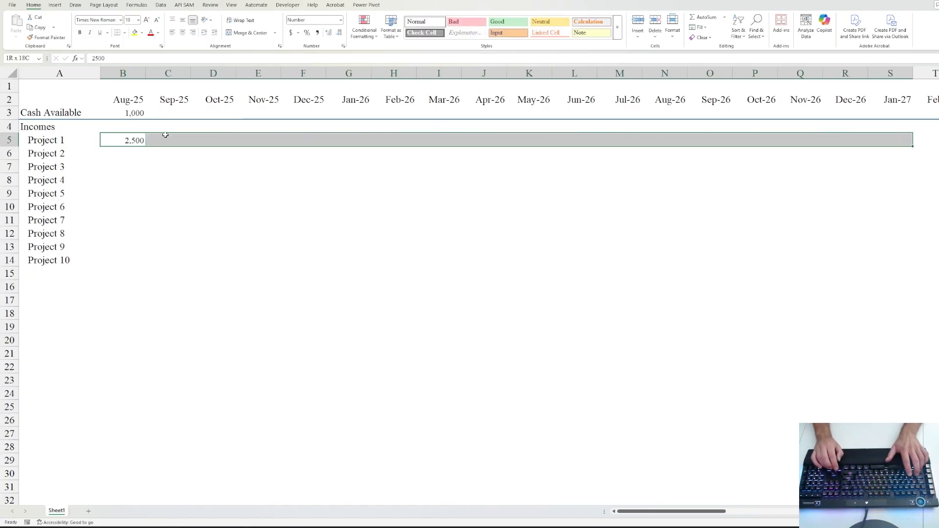
{"action": "key", "text": "shift+Left"}
{"action": "key", "text": "shift+Left"}
{"action": "key", "text": "shift+Left"}
{"action": "key", "text": "shift+Left"}
{"action": "key", "text": "shift+Left"}
{"action": "key", "text": "shift+Left"}
{"action": "key", "text": "shift+Left"}
{"action": "key", "text": "shift+Left"}
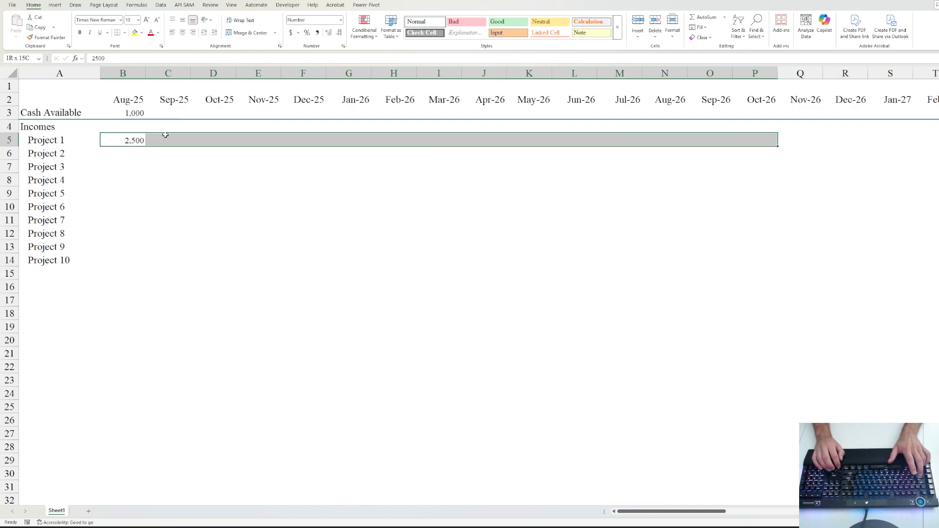
{"action": "key", "text": "shift+Right"}
{"action": "key", "text": "shift+Right"}
{"action": "key", "text": "shift+Right"}
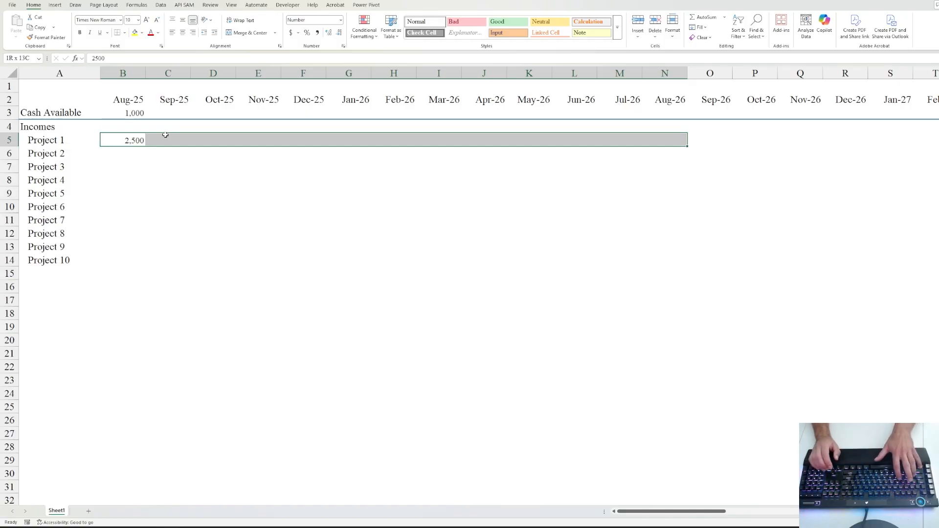
{"action": "key", "text": "ctrl+r"}
{"action": "key", "text": "Down"}
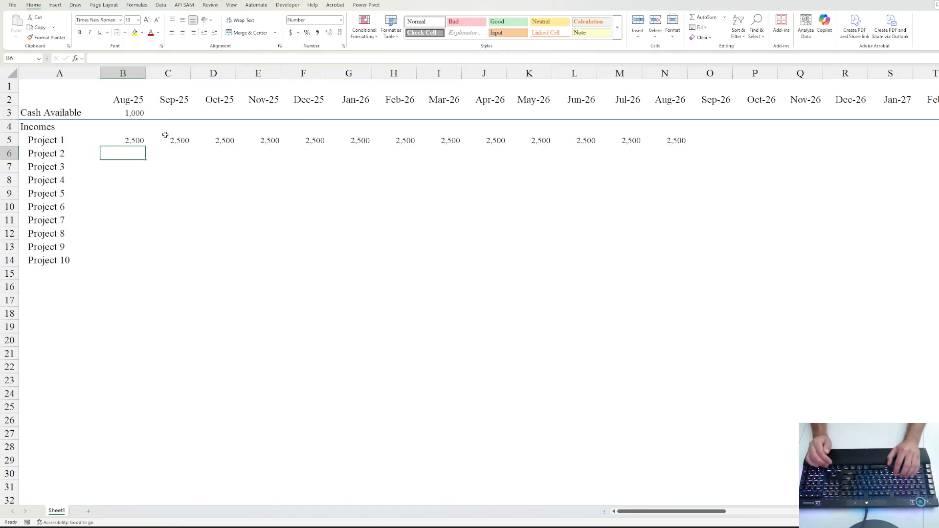
- Enter 1,750 for Project 2 in Oct-25 and fill it across through Aug-26
{"action": "key", "text": "Right"}
{"action": "key", "text": "Right"}
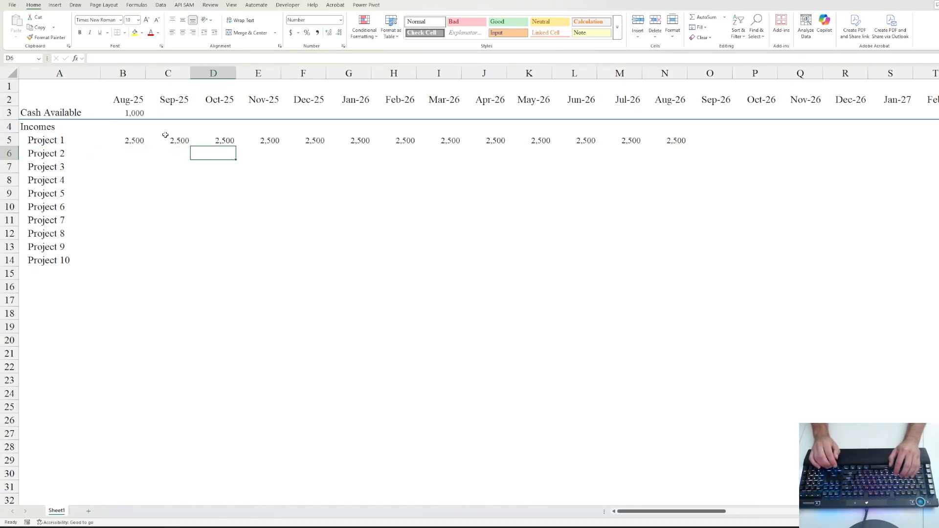
{"action": "type", "text": "1750"}
{"action": "key", "text": "ctrl+Return"}
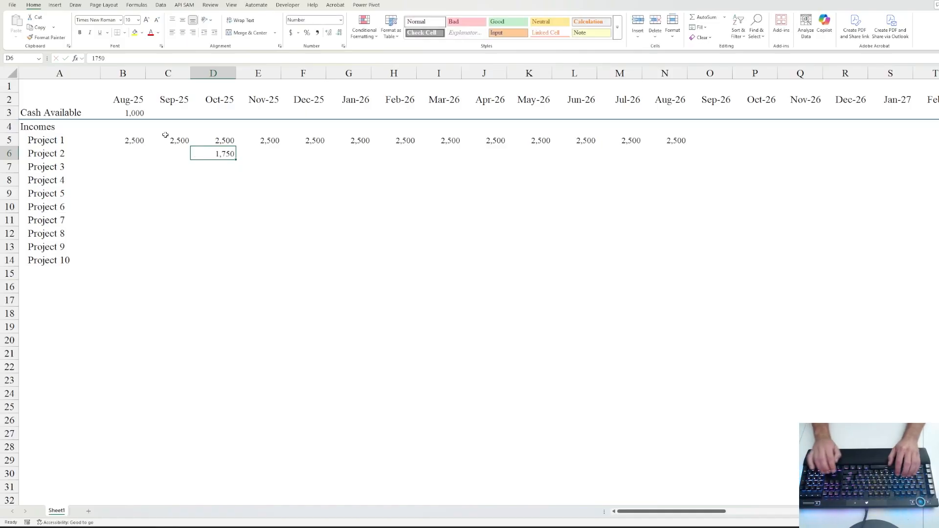
{"action": "key", "text": "shift+Right"}
{"action": "key", "text": "shift+Right"}
{"action": "key", "text": "shift+Right"}
{"action": "key", "text": "shift+Right"}
{"action": "key", "text": "shift+Right"}
{"action": "key", "text": "shift+Right"}
{"action": "key", "text": "shift+Right"}
{"action": "key", "text": "shift+Right"}
{"action": "key", "text": "shift+Right"}
{"action": "key", "text": "shift+Right"}
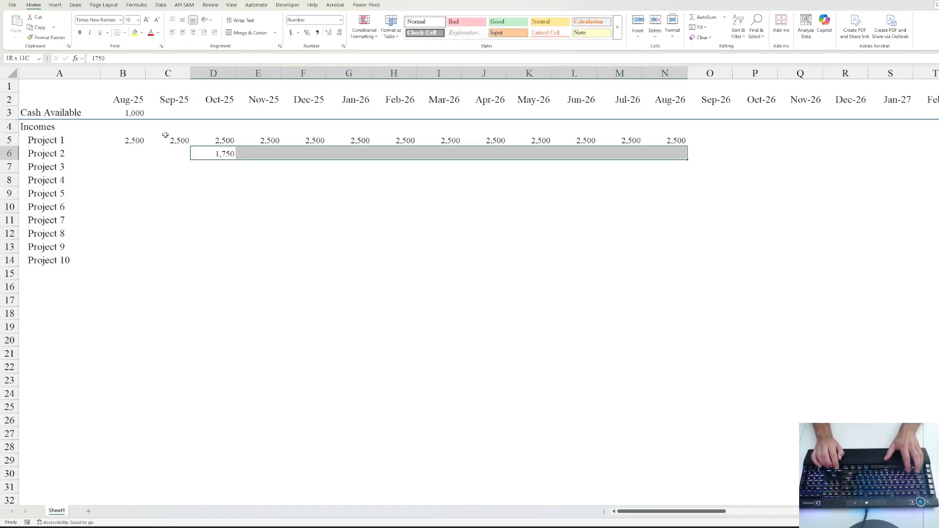
{"action": "key", "text": "ctrl+r"}
{"action": "key", "text": "shift+BackSpace"}
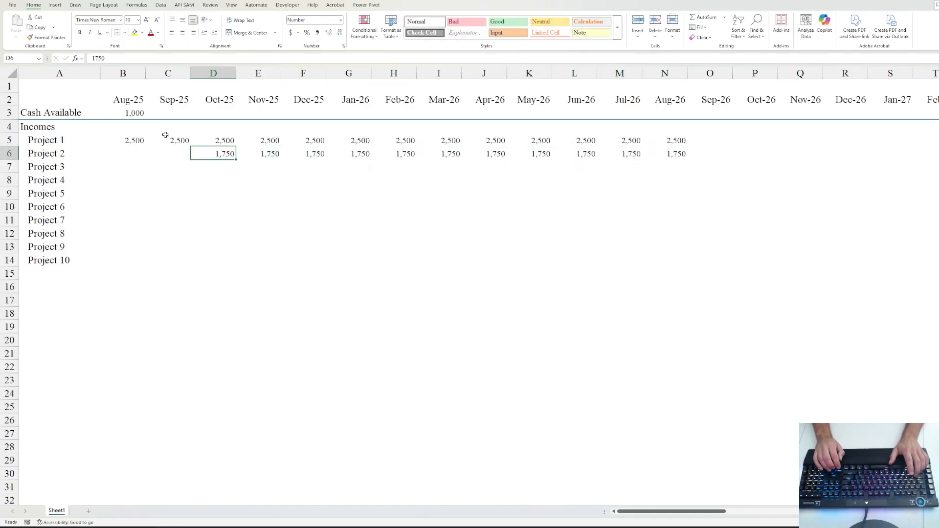
{"action": "key", "text": "Up"}
{"action": "key", "text": "Up"}
{"action": "key", "text": "Up"}
{"action": "key", "text": "Up"}
{"action": "key", "text": "Left"}
{"action": "key", "text": "Up"}
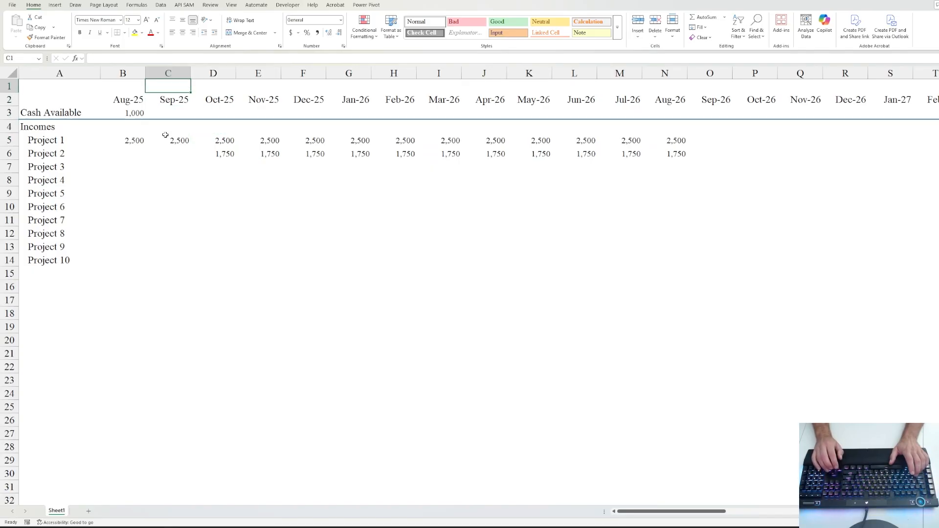
- Enter an italic 'Estimated' label in C1 above Sep-25
{"action": "key", "text": "Left"}
{"action": "key", "text": "Right"}
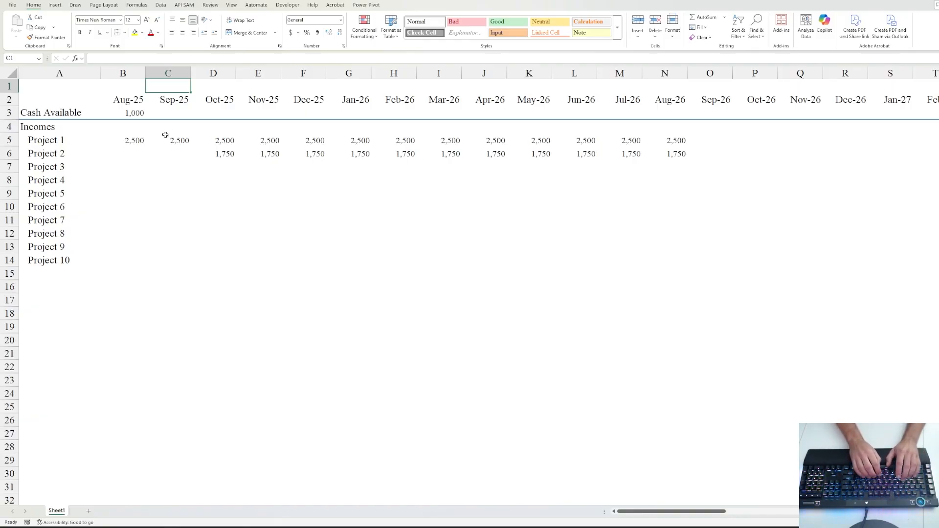
{"action": "type", "text": "Es"}
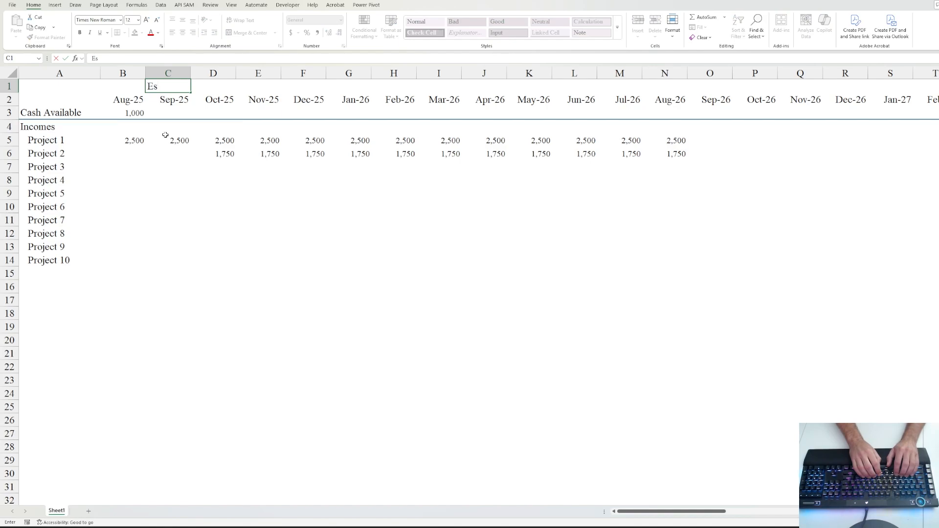
{"action": "type", "text": "timate"}
{"action": "key", "text": "BackSpace"}
{"action": "key", "text": "BackSpace"}
{"action": "key", "text": "BackSpace"}
{"action": "key", "text": "BackSpace"}
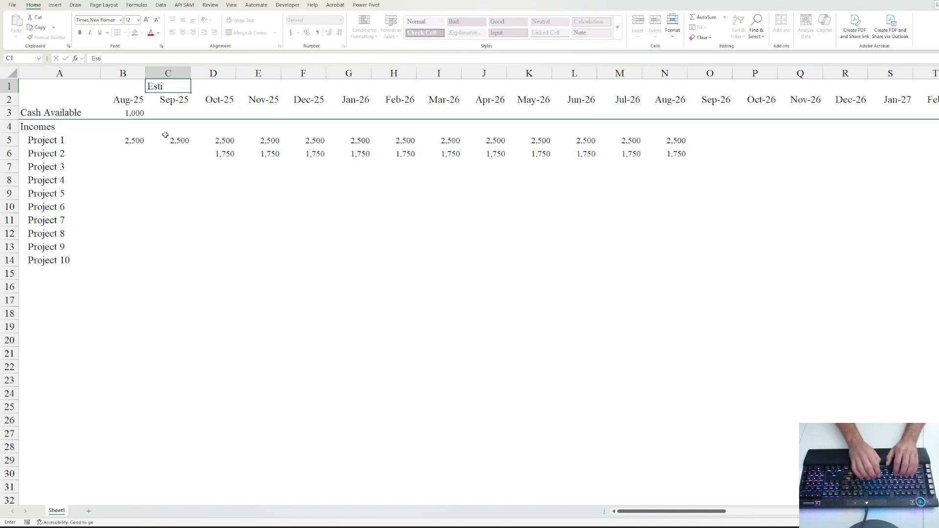
{"action": "type", "text": "m"}
{"action": "key", "text": "BackSpace"}
{"action": "key", "text": "BackSpace"}
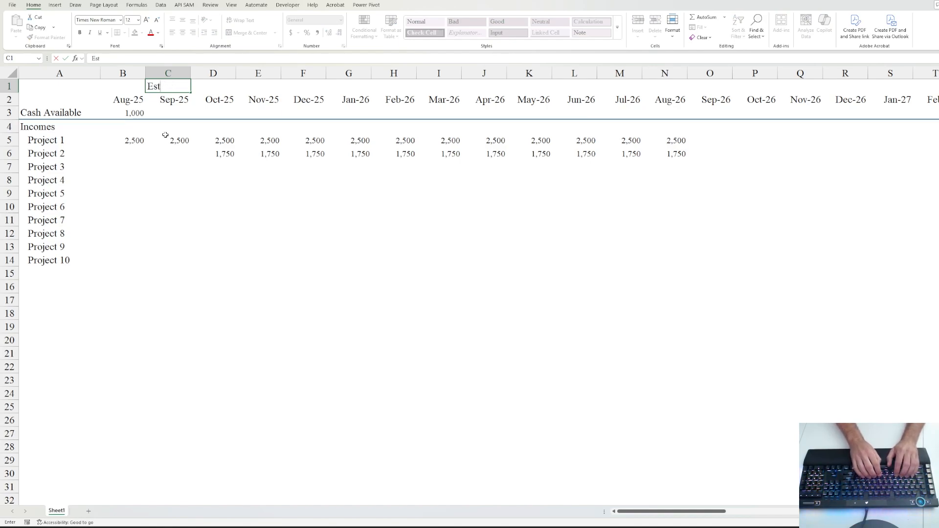
{"action": "type", "text": "imated"}
{"action": "key", "text": "ctrl+Return"}
{"action": "key", "text": "ctrl+i"}
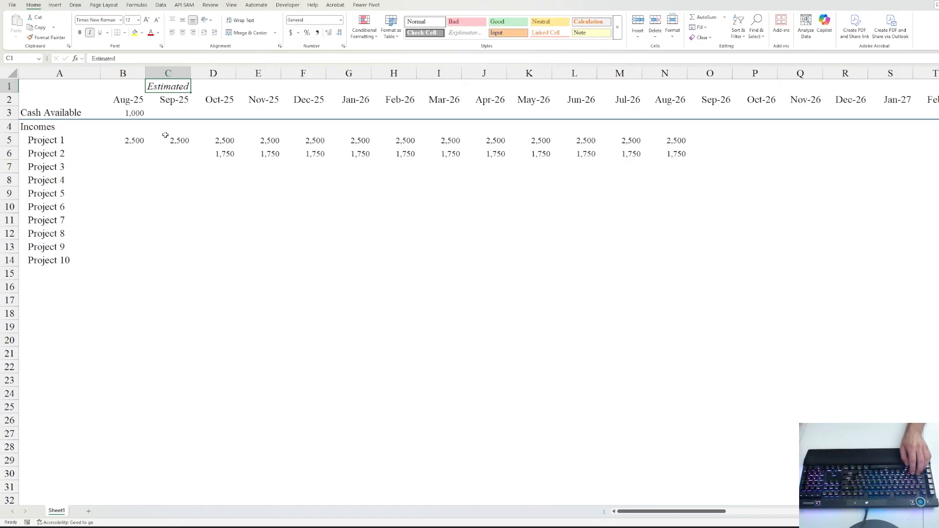
- Set the label to font size 9 and fill it along row 1 through Jan-27
{"action": "left_click", "coordinate": [137, 20]}
{"action": "left_click", "coordinate": [131, 40]}
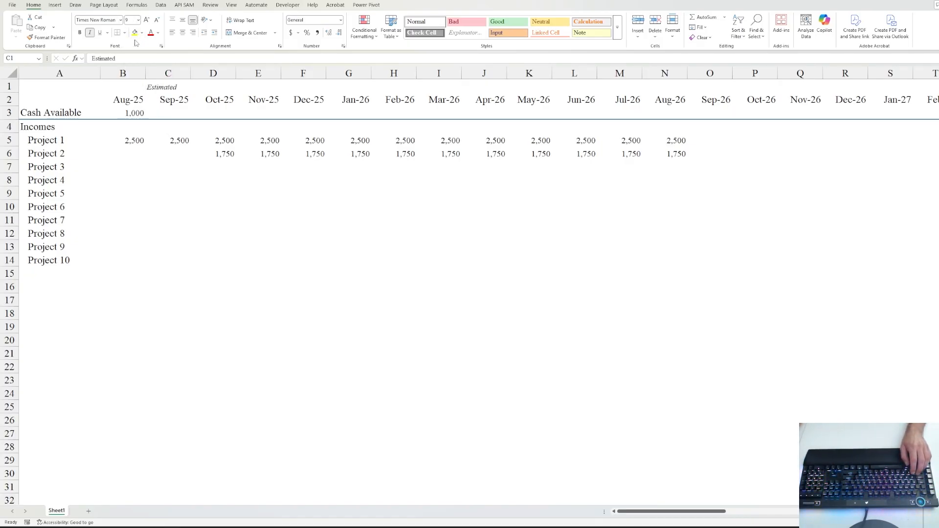
{"action": "key", "text": "shift+Right"}
{"action": "key", "text": "shift+Right"}
{"action": "key", "text": "shift+Right"}
{"action": "key", "text": "shift+Right"}
{"action": "key", "text": "shift+Right"}
{"action": "key", "text": "shift+Right"}
{"action": "key", "text": "shift+Right"}
{"action": "key", "text": "shift+Right"}
{"action": "key", "text": "shift+Right"}
{"action": "key", "text": "shift+Right"}
{"action": "key", "text": "shift+Right"}
{"action": "key", "text": "shift+Right"}
{"action": "key", "text": "shift+Right"}
{"action": "key", "text": "shift+Right"}
{"action": "key", "text": "shift+Right"}
{"action": "key", "text": "shift+Right"}
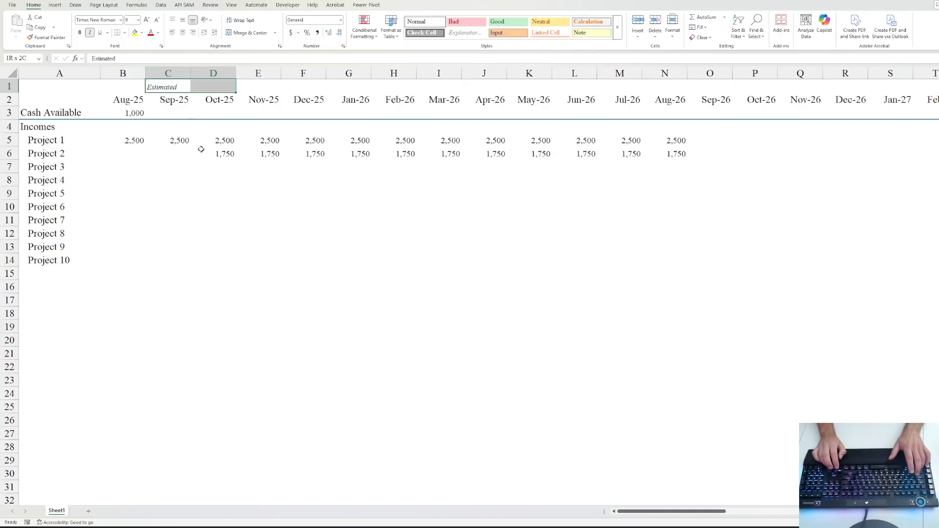
{"action": "key", "text": "ctrl+r"}
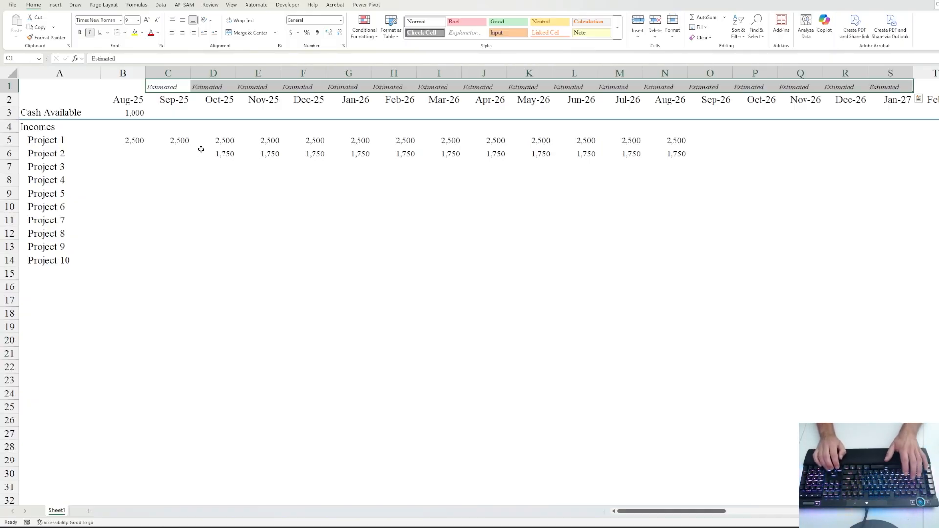
{"action": "key", "text": "Left"}
{"action": "key", "text": "Down"}
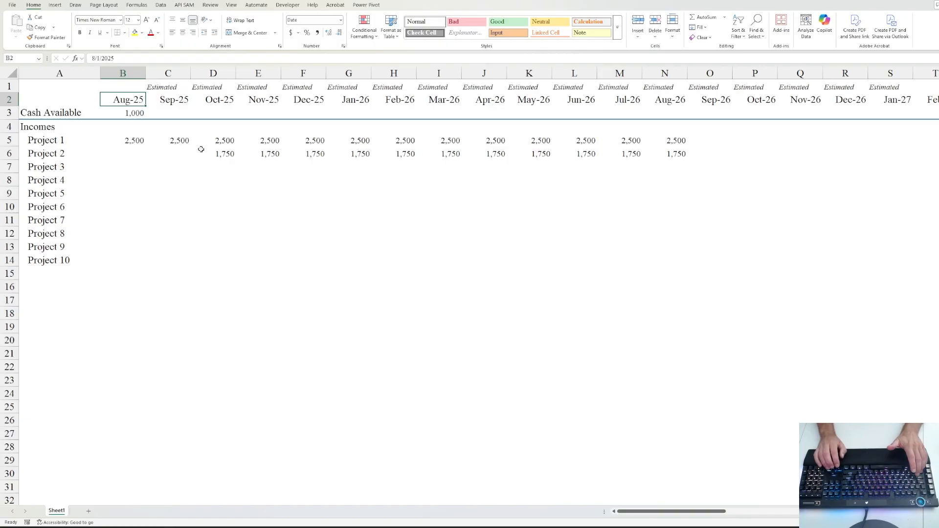
{"action": "key", "text": "Up"}
{"action": "key", "text": "Down"}
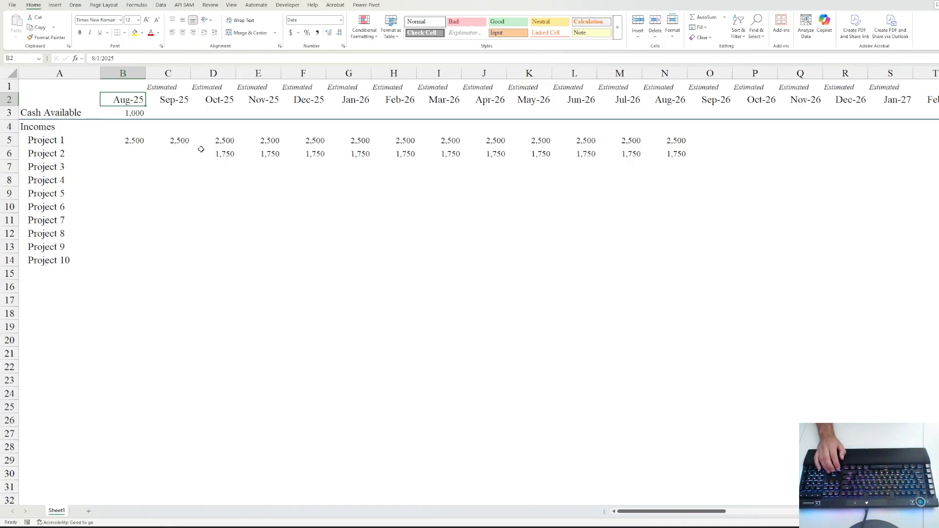
{"action": "key", "text": "Down"}
{"action": "key", "text": "Down"}
{"action": "key", "text": "Down"}
{"action": "key", "text": "Down"}
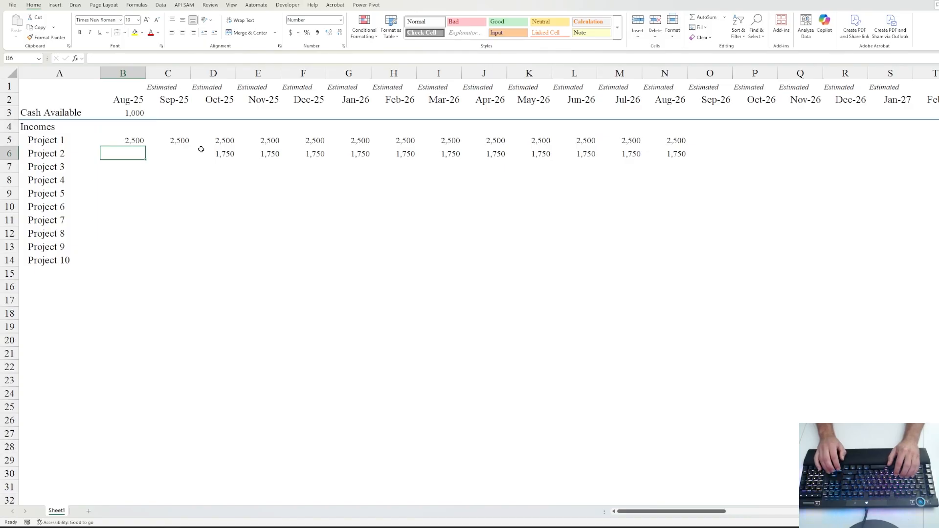
- Enter 'Actual' in B1 above the Aug-25 date
{"action": "key", "text": "Up"}
{"action": "key", "text": "Up"}
{"action": "key", "text": "Up"}
{"action": "key", "text": "Up"}
{"action": "key", "text": "Up"}
{"action": "key", "text": "Right"}
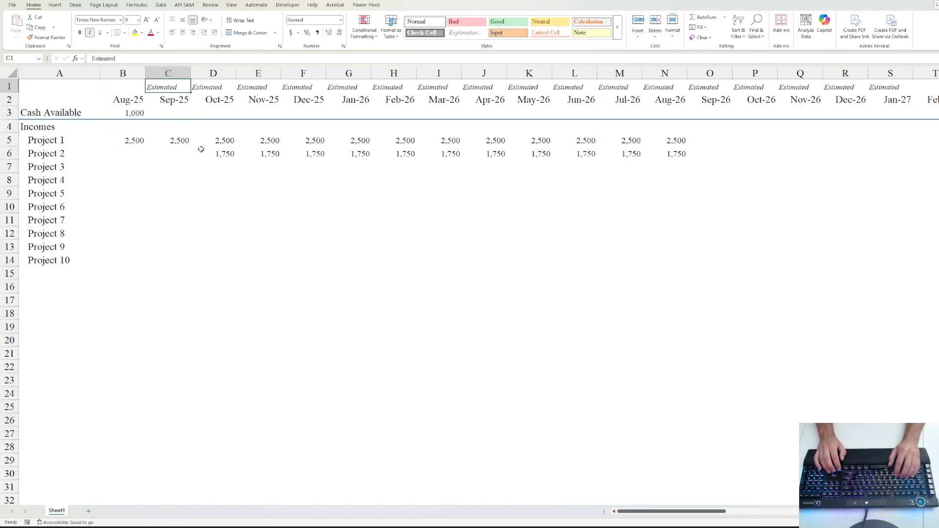
{"action": "key", "text": "Left"}
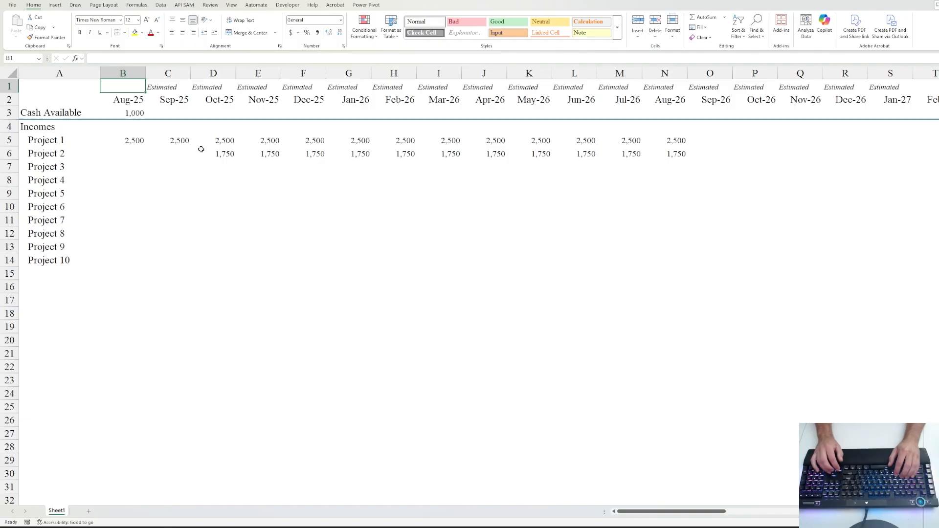
{"action": "type", "text": "Act"}
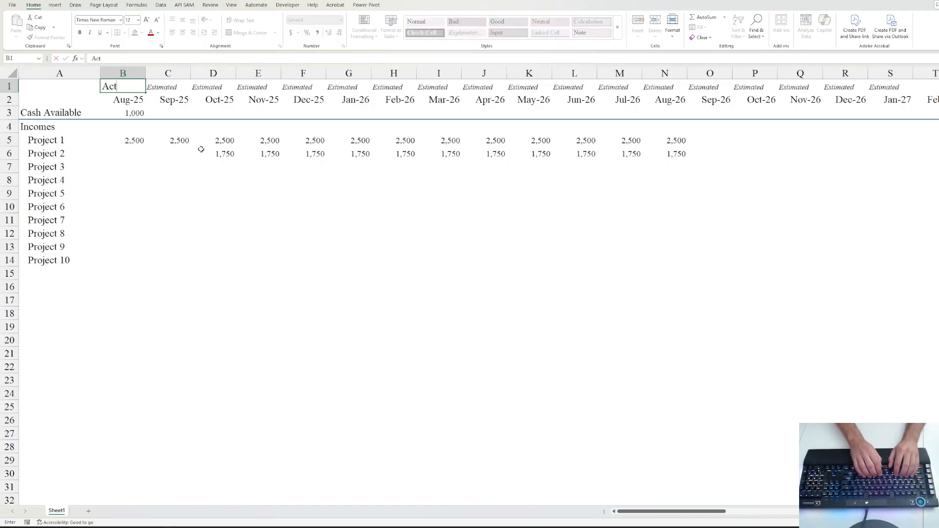
{"action": "type", "text": "ual"}
{"action": "key", "text": "ctrl+Return"}
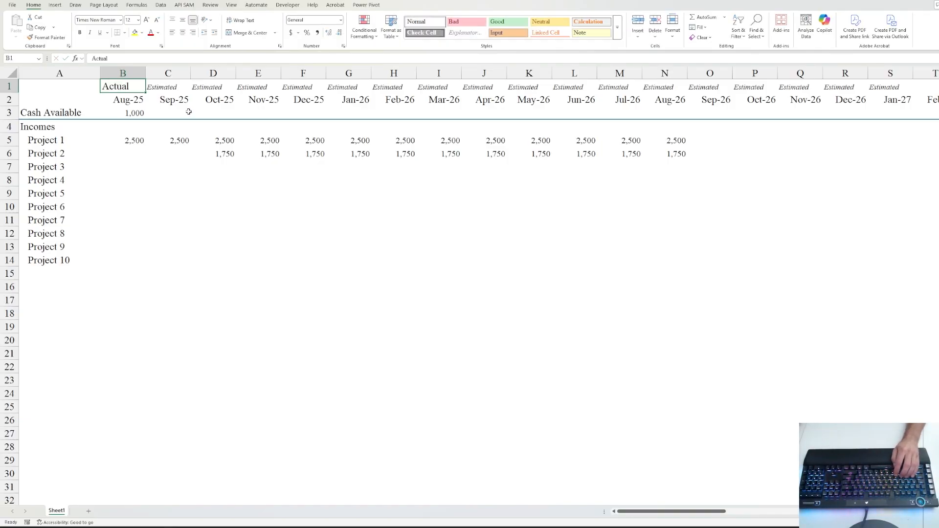
- Copy the Estimated label's small font onto Actual and remove its italics
{"action": "left_click", "coordinate": [167, 86]}
{"action": "left_click", "coordinate": [49, 37]}
{"action": "left_click", "coordinate": [113, 86]}
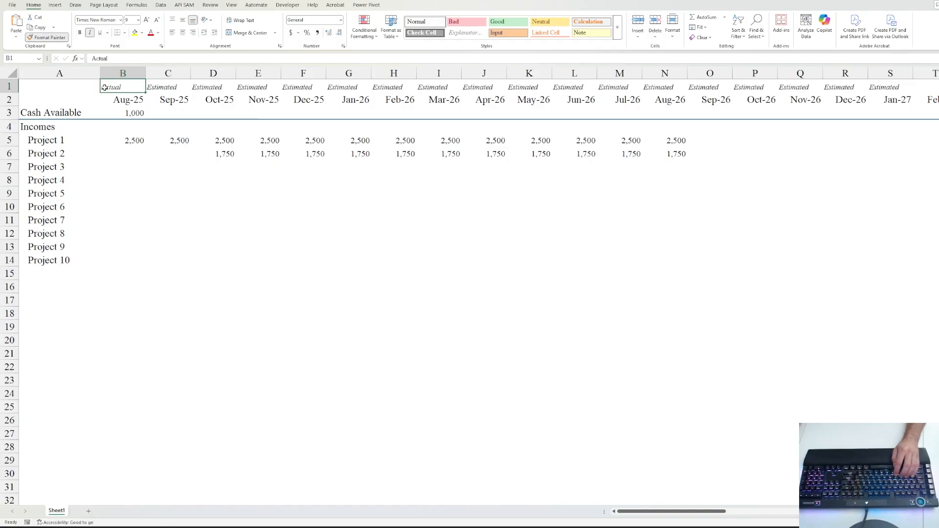
{"action": "key", "text": "ctrl+i"}
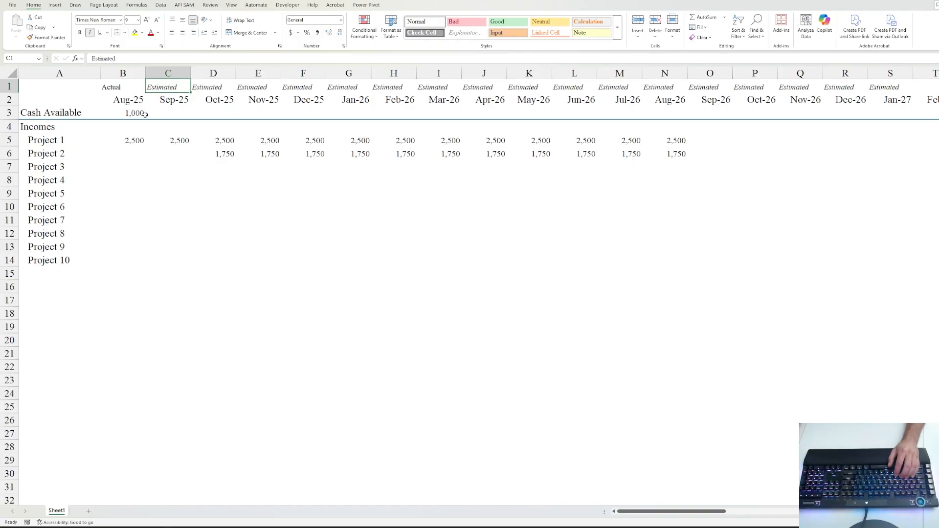
{"action": "left_click", "coordinate": [115, 89]}
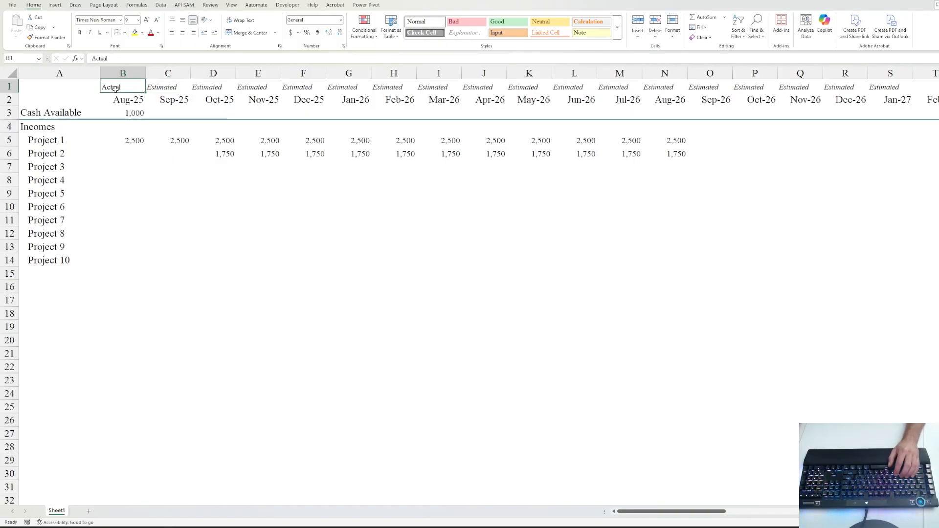
{"action": "left_click", "coordinate": [168, 89]}
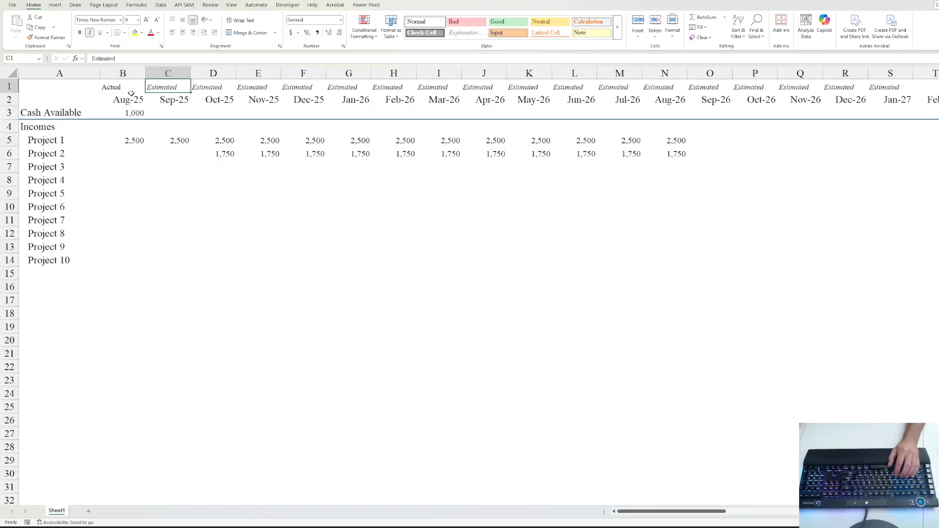
- Review the Aug-25 column entries and reselect the Actual label
{"action": "left_click", "coordinate": [130, 146]}
{"action": "key", "text": "Down"}
{"action": "key", "text": "Down"}
{"action": "key", "text": "Down"}
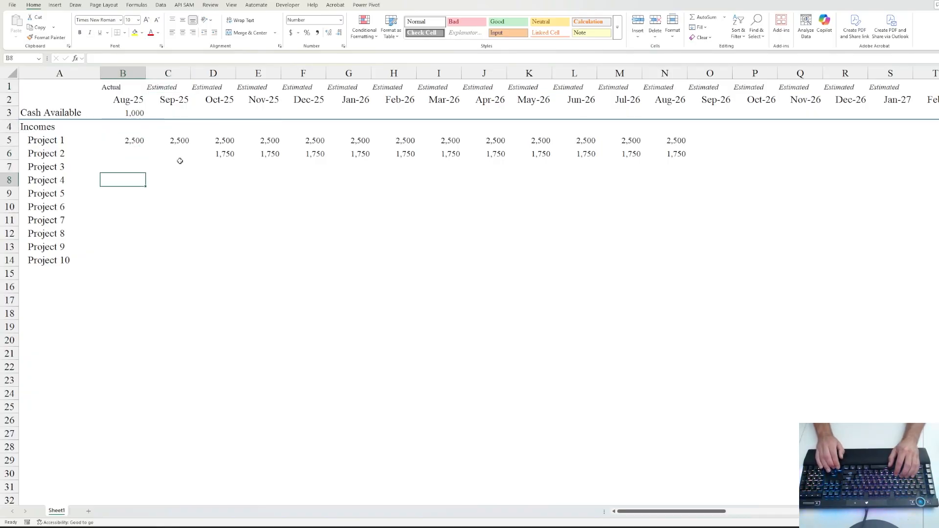
{"action": "key", "text": "Down"}
{"action": "key", "text": "Down"}
{"action": "key", "text": "Down"}
{"action": "key", "text": "Down"}
{"action": "key", "text": "Down"}
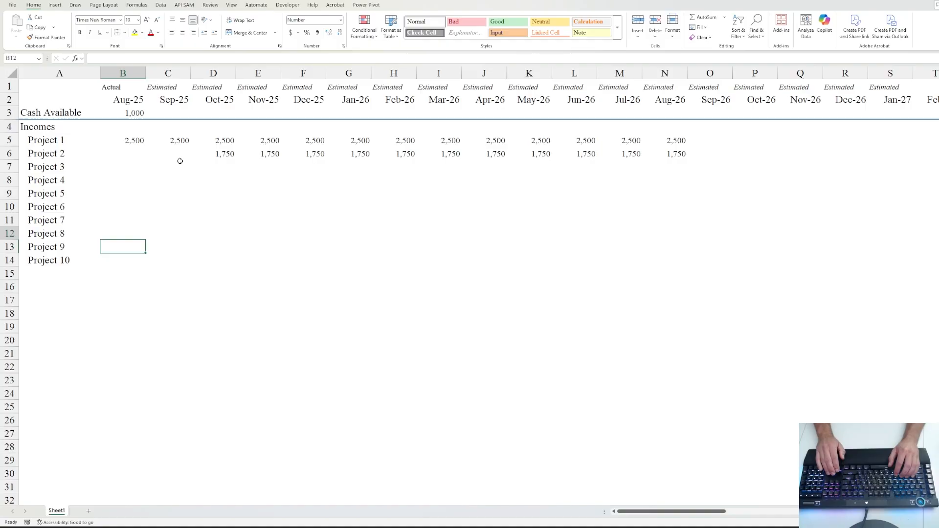
{"action": "key", "text": "Up"}
{"action": "key", "text": "Up"}
{"action": "key", "text": "Up"}
{"action": "key", "text": "Up"}
{"action": "key", "text": "Up"}
{"action": "key", "text": "Up"}
{"action": "key", "text": "Up"}
{"action": "key", "text": "Up"}
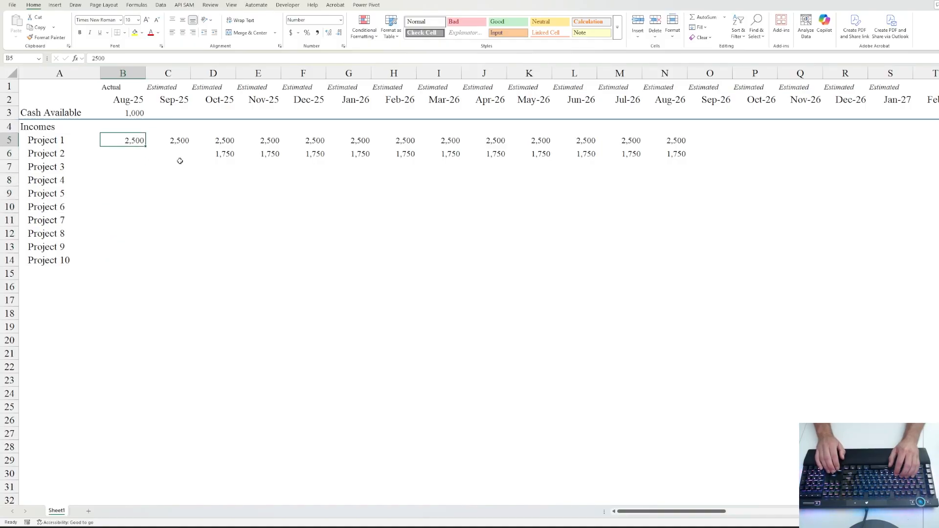
{"action": "key", "text": "Up"}
{"action": "key", "text": "Up"}
{"action": "key", "text": "Up"}
{"action": "key", "text": "Up"}
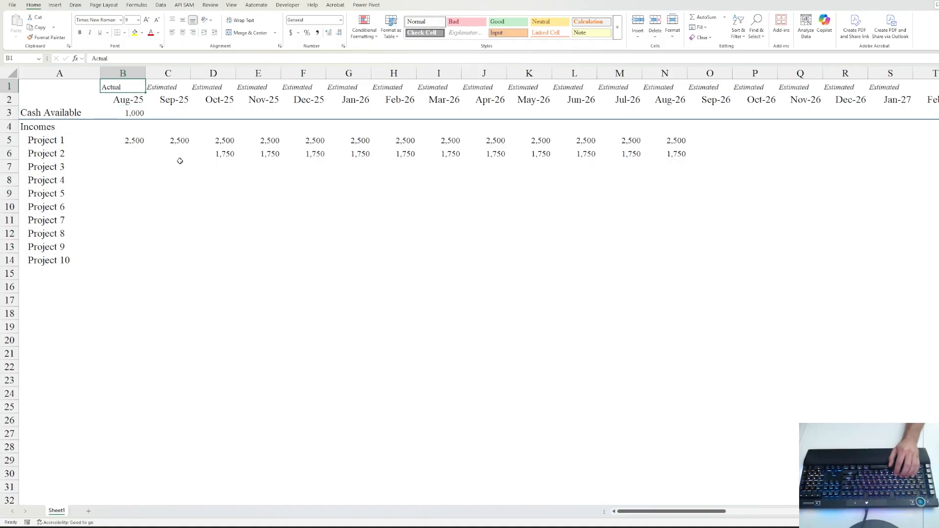
{"action": "key", "text": "Down"}
{"action": "key", "text": "Right"}
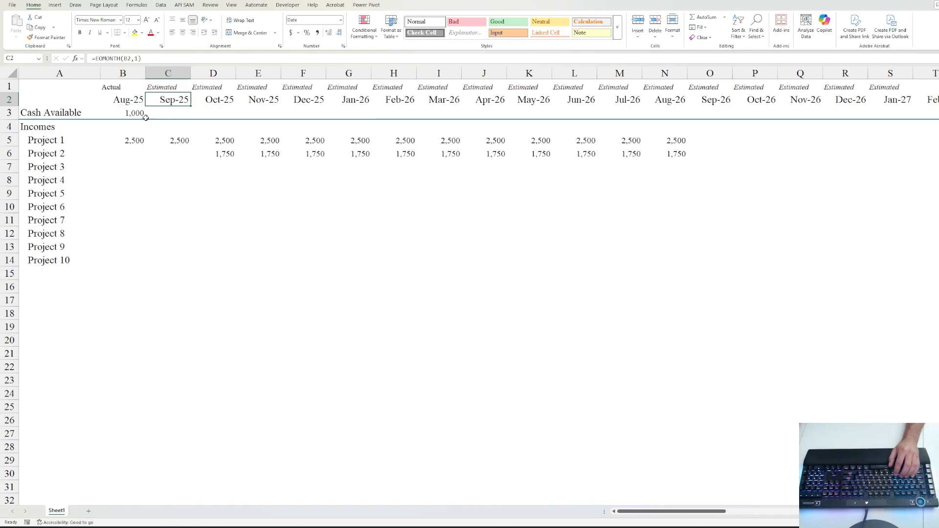
{"action": "left_click", "coordinate": [114, 87]}
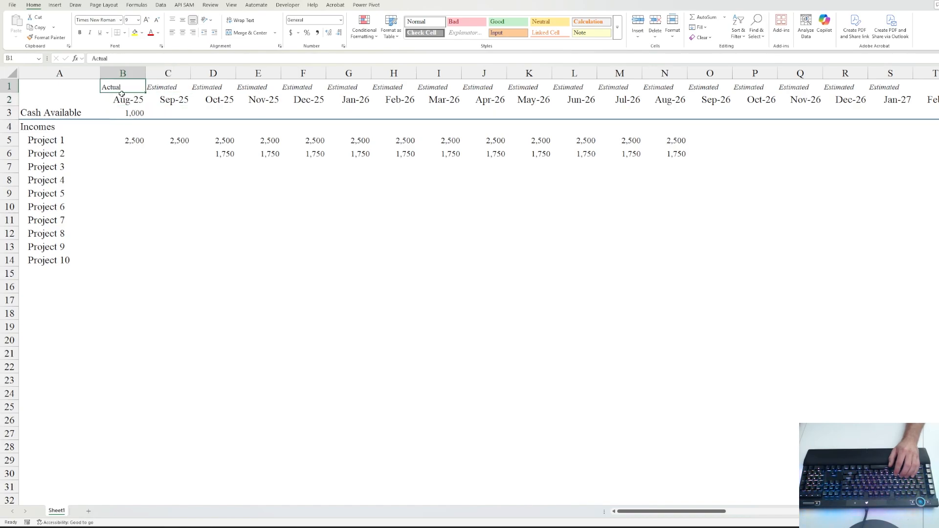
- Hide the Aug-25 column and enter 'Actual' as the Sep-25 label
{"action": "right_click", "coordinate": [125, 74]}
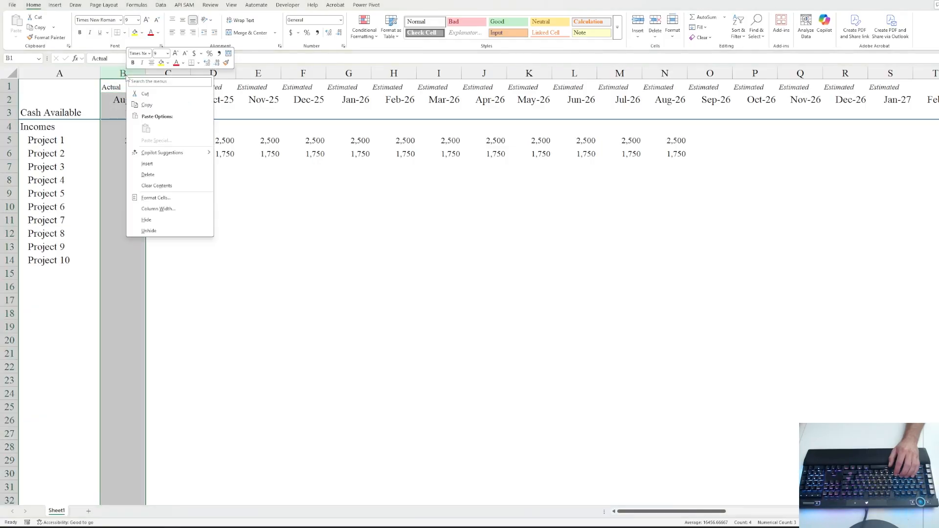
{"action": "left_click", "coordinate": [145, 221]}
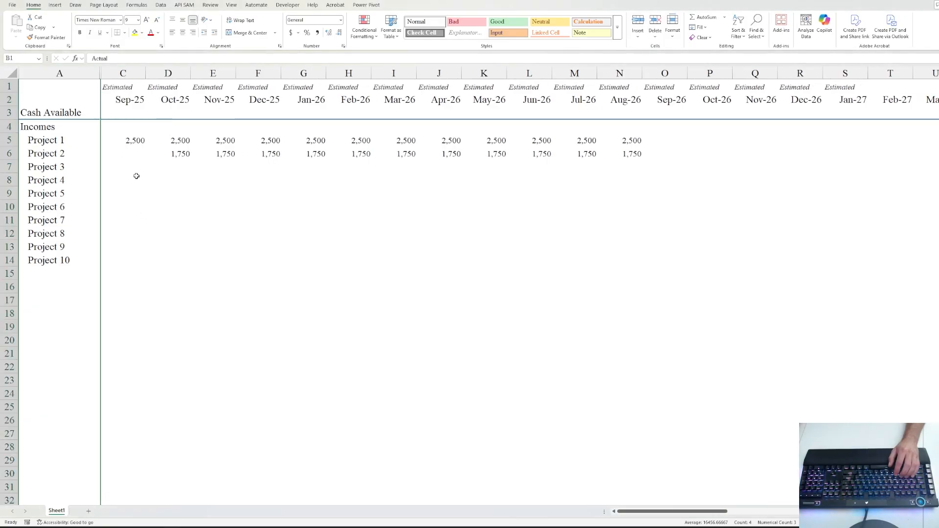
{"action": "left_click", "coordinate": [118, 88]}
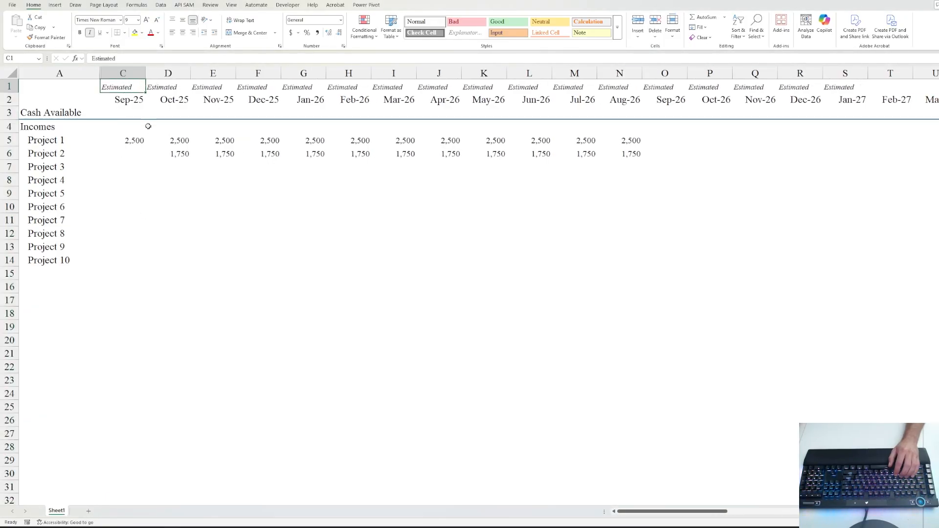
{"action": "type", "text": "Ac"}
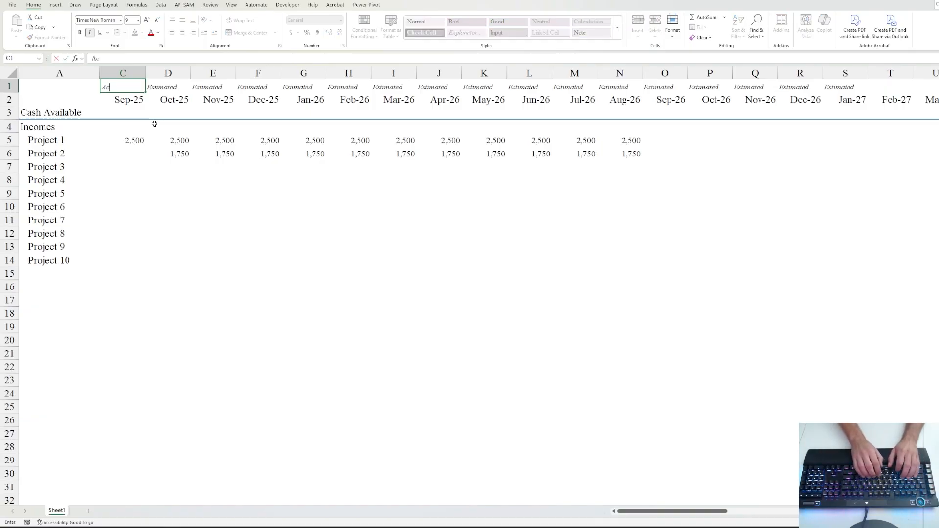
{"action": "type", "text": "tual"}
{"action": "key", "text": "ctrl+Return"}
{"action": "key", "text": "ctrl+i"}
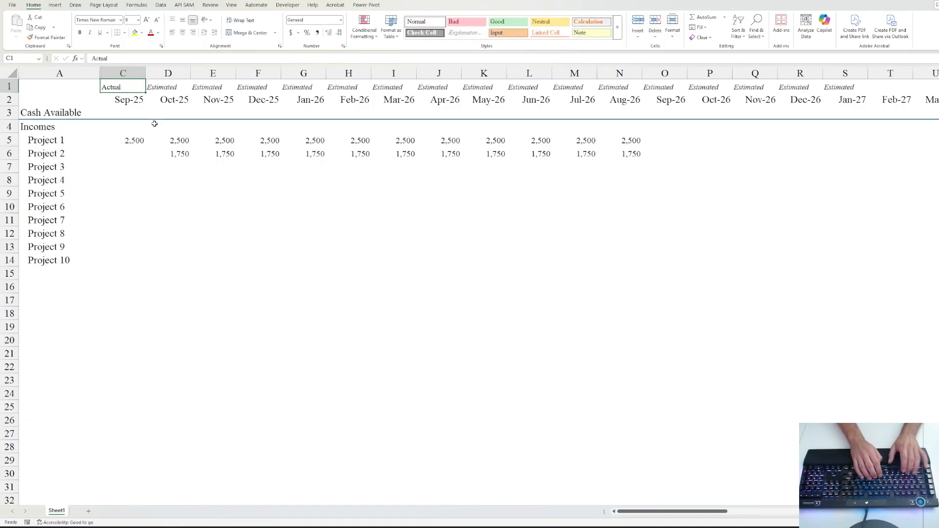
- Hide the Sep-25 column, then unhide columns A through D to restore both months
{"action": "right_click", "coordinate": [129, 73]}
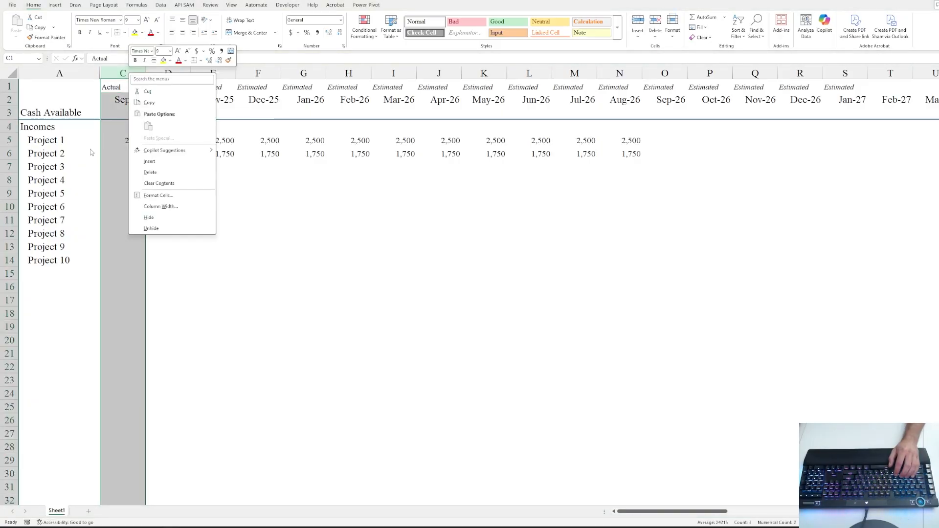
{"action": "left_click", "coordinate": [149, 217]}
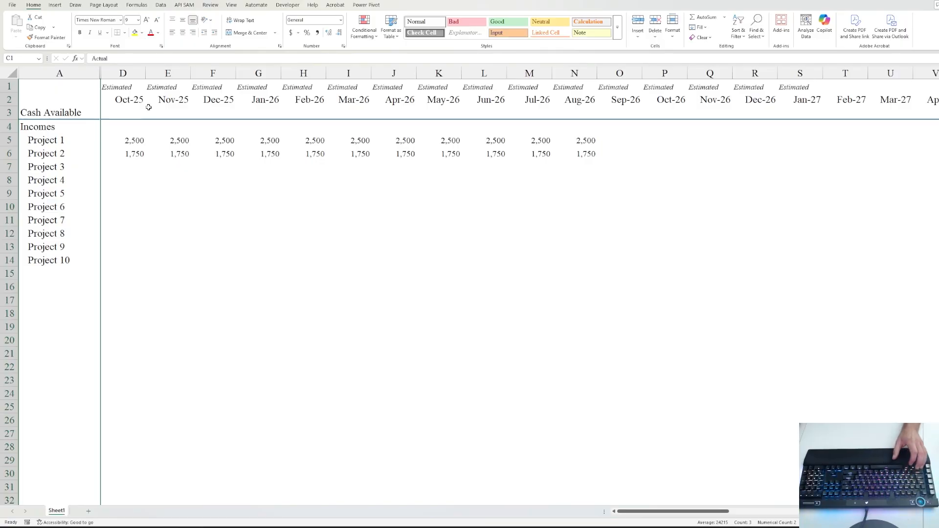
{"action": "left_click", "coordinate": [60, 72]}
{"action": "left_click", "coordinate": [123, 72], "text": "shift"}
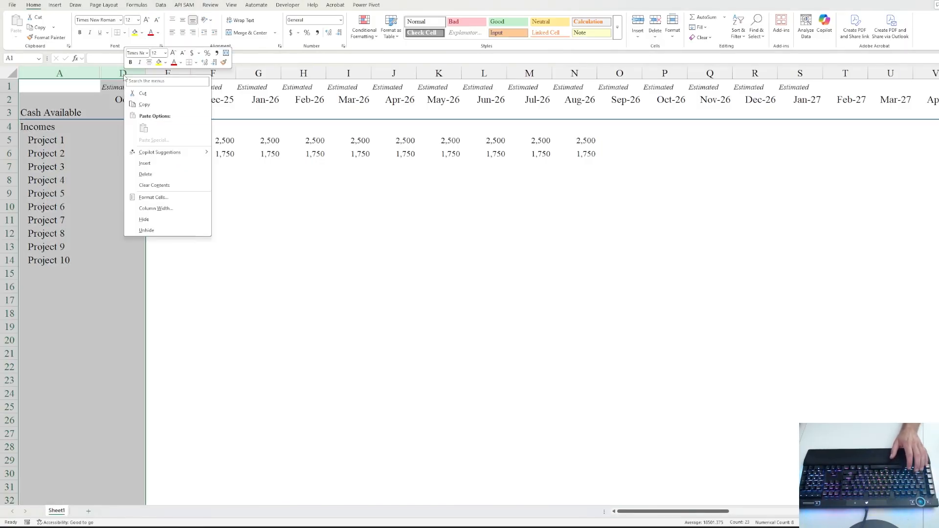
{"action": "right_click", "coordinate": [124, 73]}
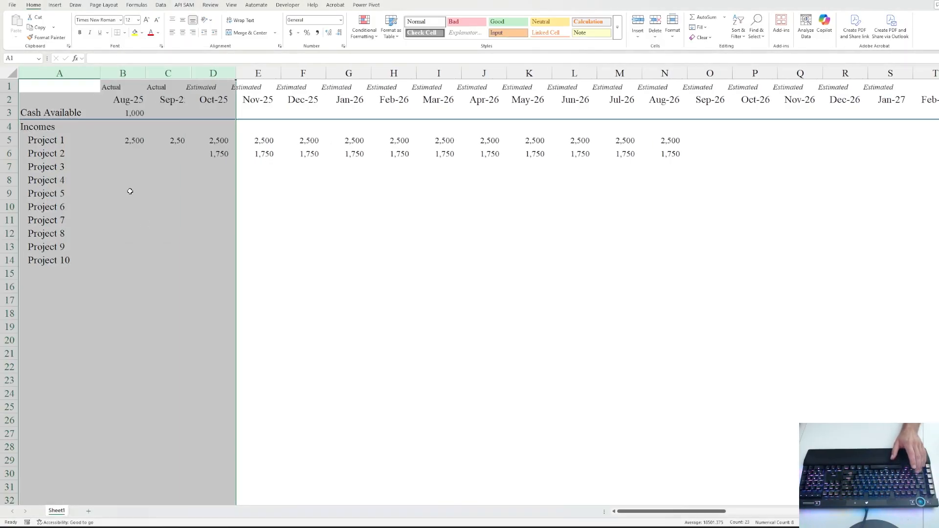
{"action": "left_click", "coordinate": [146, 230]}
{"action": "left_click", "coordinate": [117, 88]}
{"action": "left_click", "coordinate": [174, 90]}
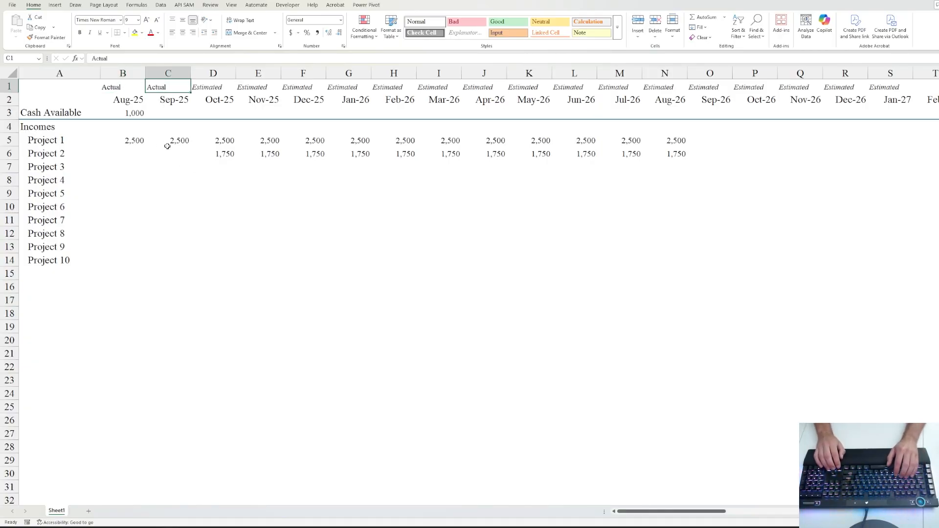
- Copy the Estimated label from Oct-25 back over the Sep-25 label
{"action": "key", "text": "Right"}
{"action": "key", "text": "ctrl+c"}
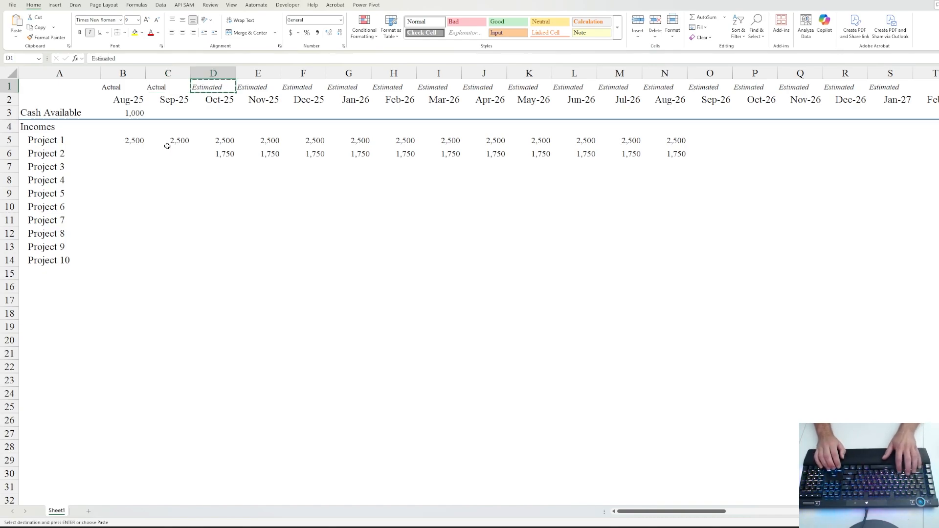
{"action": "key", "text": "Left"}
{"action": "key", "text": "ctrl+v"}
{"action": "key", "text": "Left"}
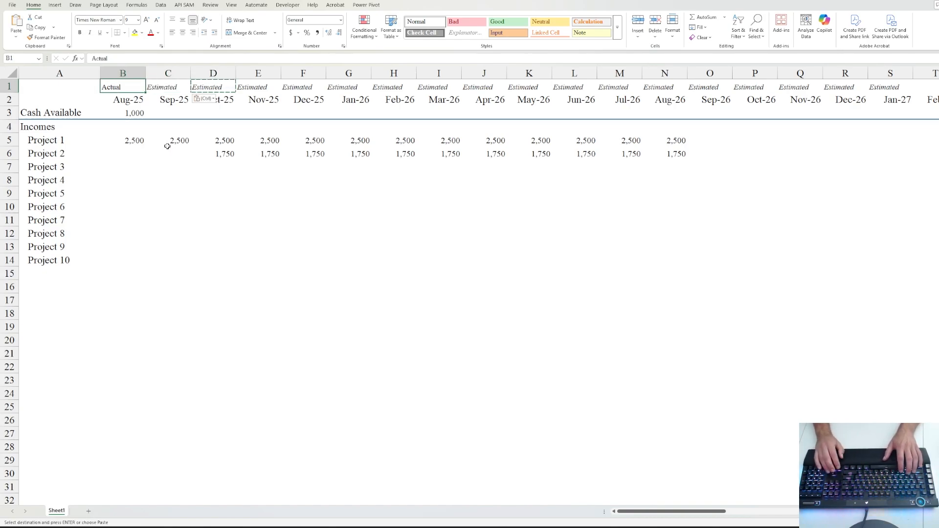
{"action": "key", "text": "Escape"}
- Move down to cell A15, just below the Project 10 row
{"action": "key", "text": "Down"}
{"action": "key", "text": "Down"}
{"action": "key", "text": "Down"}
{"action": "key", "text": "Down"}
{"action": "key", "text": "Down"}
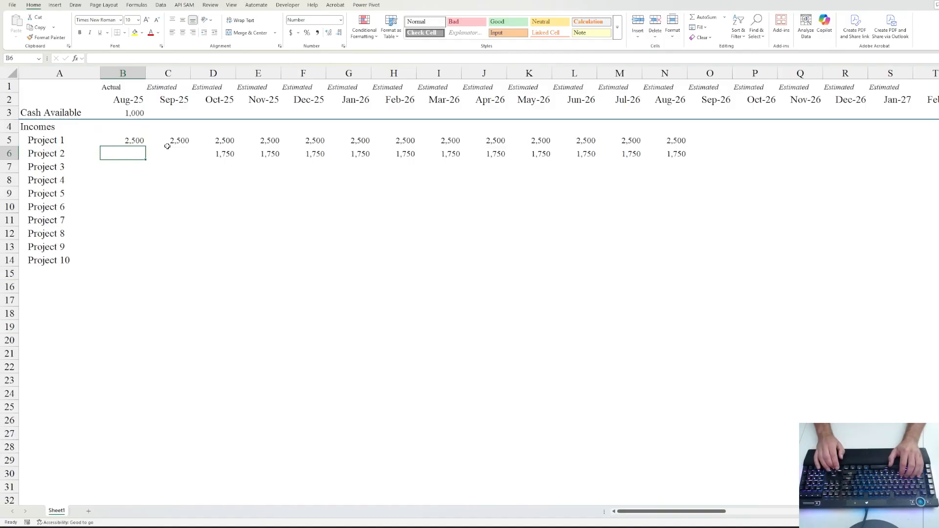
{"action": "key", "text": "Down"}
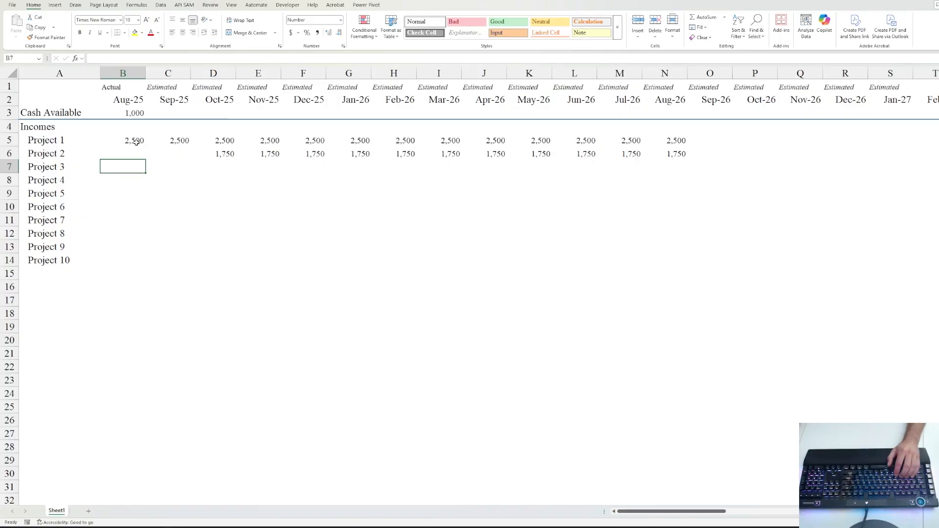
{"action": "key", "text": "Up"}
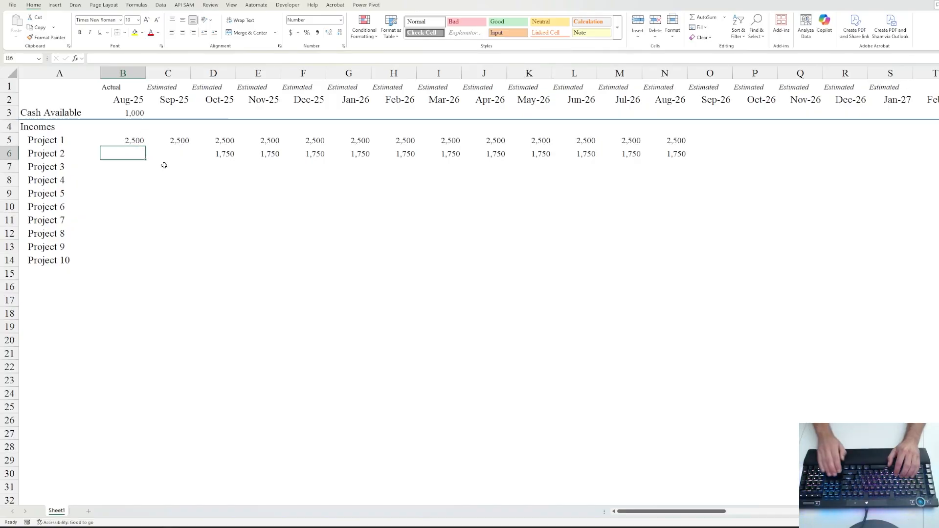
{"action": "key", "text": "Down"}
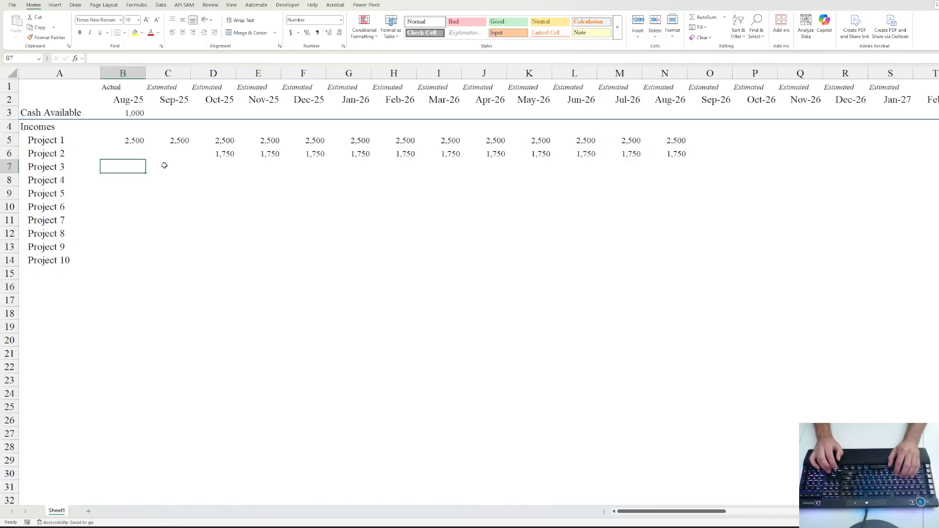
{"action": "key", "text": "Right"}
{"action": "key", "text": "Down"}
{"action": "key", "text": "Down"}
{"action": "key", "text": "Down"}
{"action": "key", "text": "Down"}
{"action": "key", "text": "Down"}
{"action": "key", "text": "Down"}
{"action": "key", "text": "Down"}
{"action": "key", "text": "Down"}
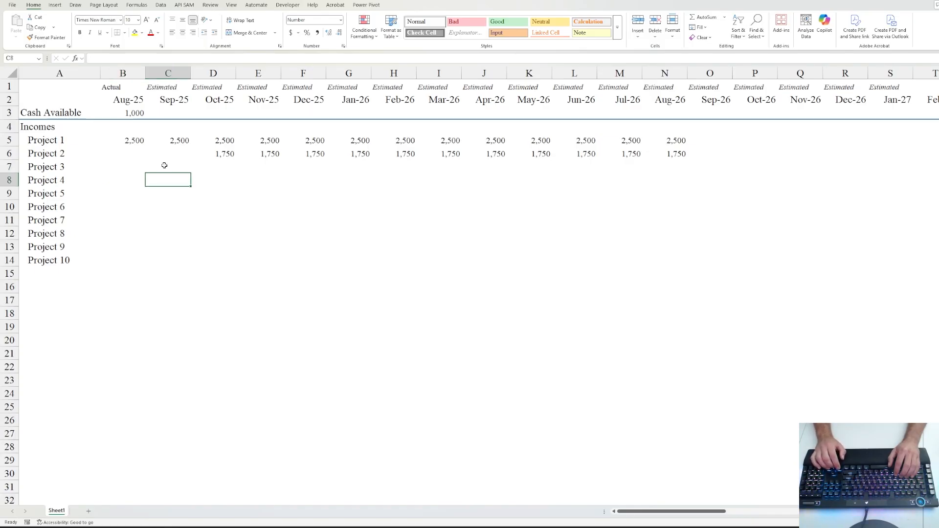
{"action": "key", "text": "Left"}
{"action": "key", "text": "Left"}
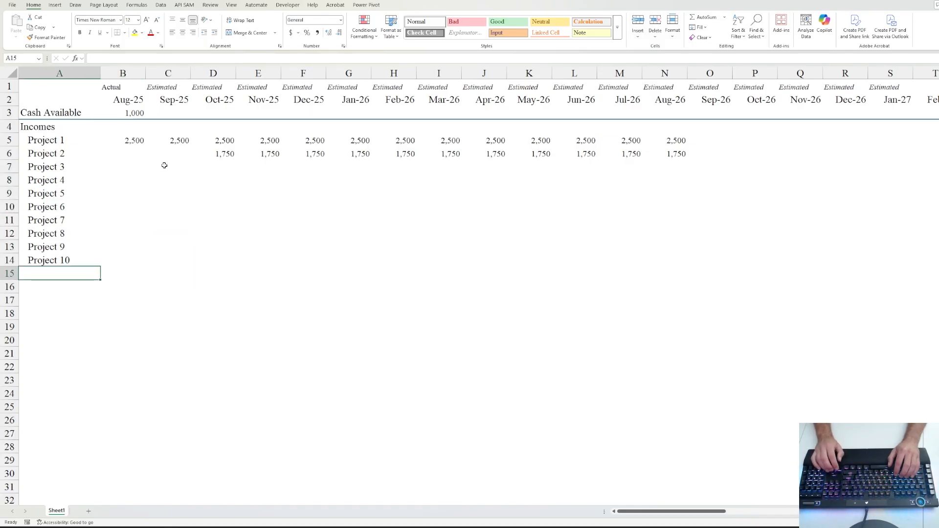
- Label A15 'Total Revenue' without indent and sum B5:B14 in B15
{"action": "type", "text": "T"}
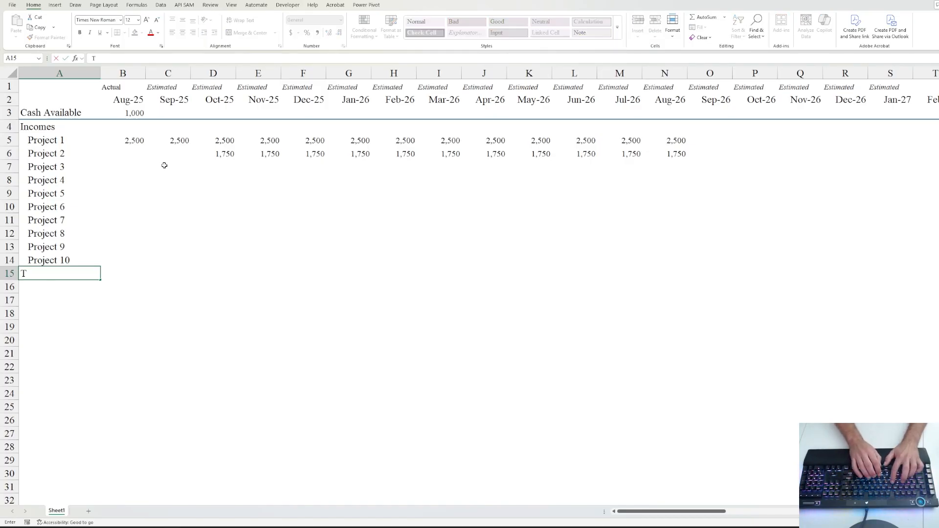
{"action": "type", "text": "otal Reven"}
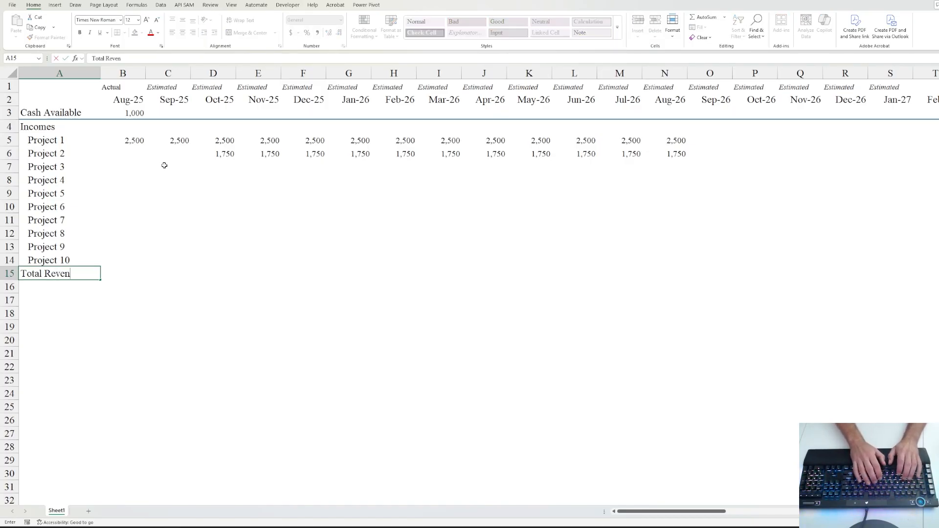
{"action": "type", "text": "ue"}
{"action": "key", "text": "ctrl+Return"}
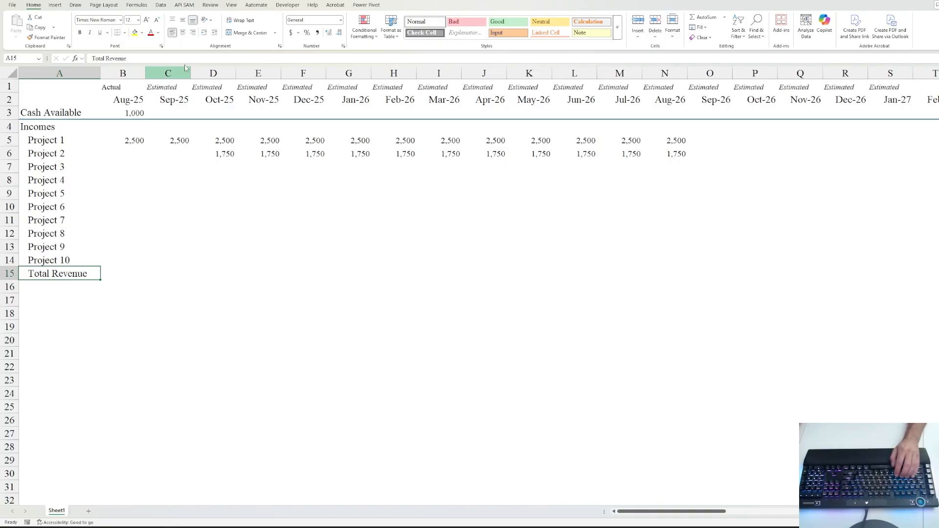
{"action": "left_click", "coordinate": [204, 32]}
{"action": "left_click", "coordinate": [123, 275]}
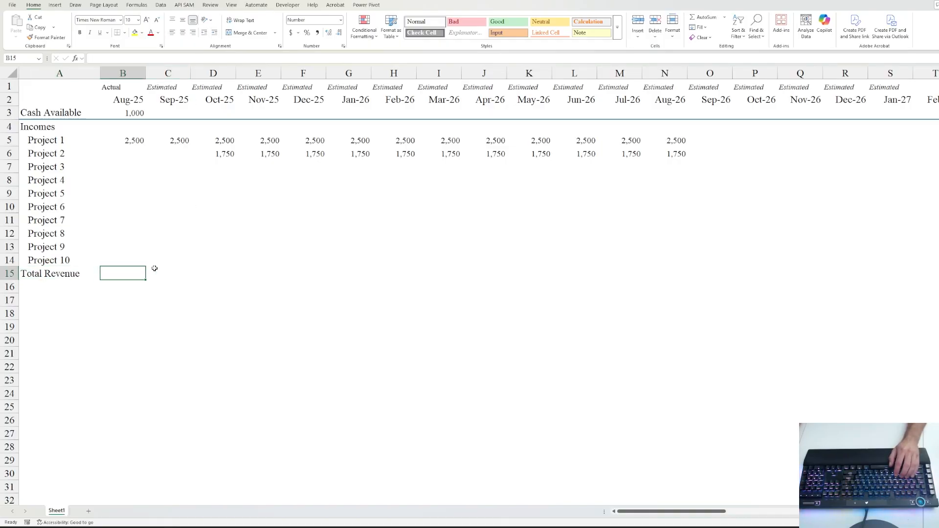
{"action": "key", "text": "alt+equal"}
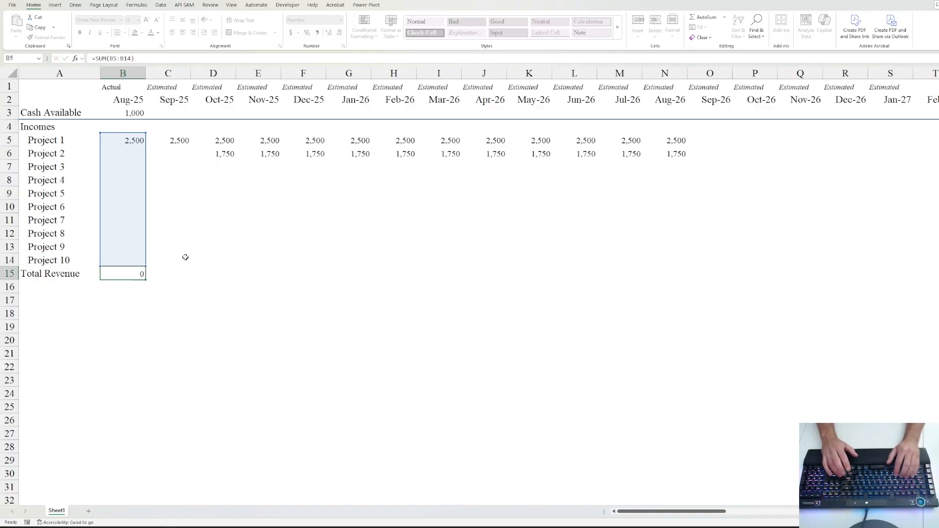
{"action": "key", "text": "ctrl+Return"}
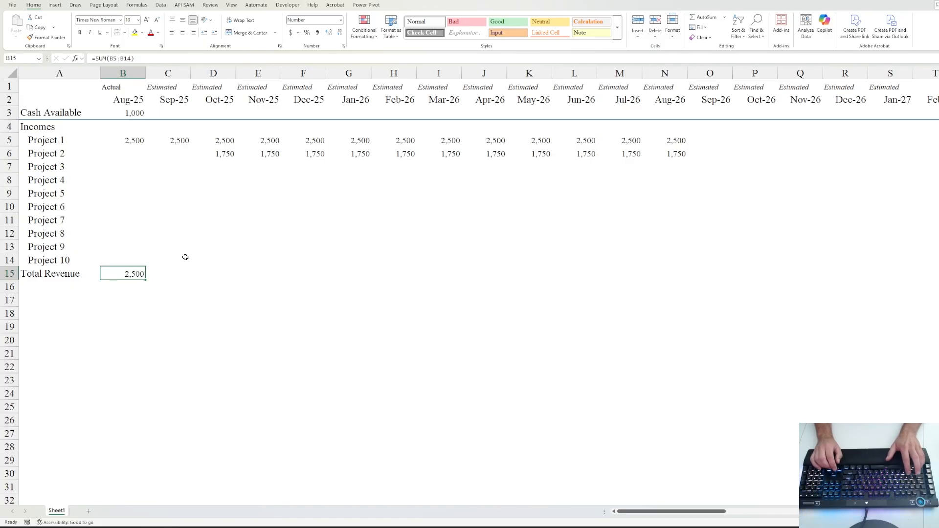
- Fill the B15 total formula across row 15 through the last month
{"action": "key", "text": "ctrl+shift+Right"}
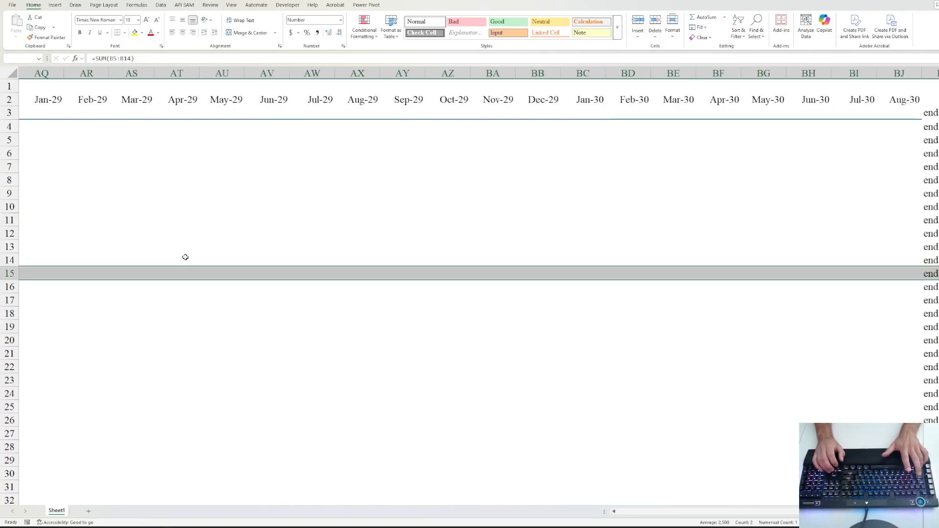
{"action": "key", "text": "shift+Left"}
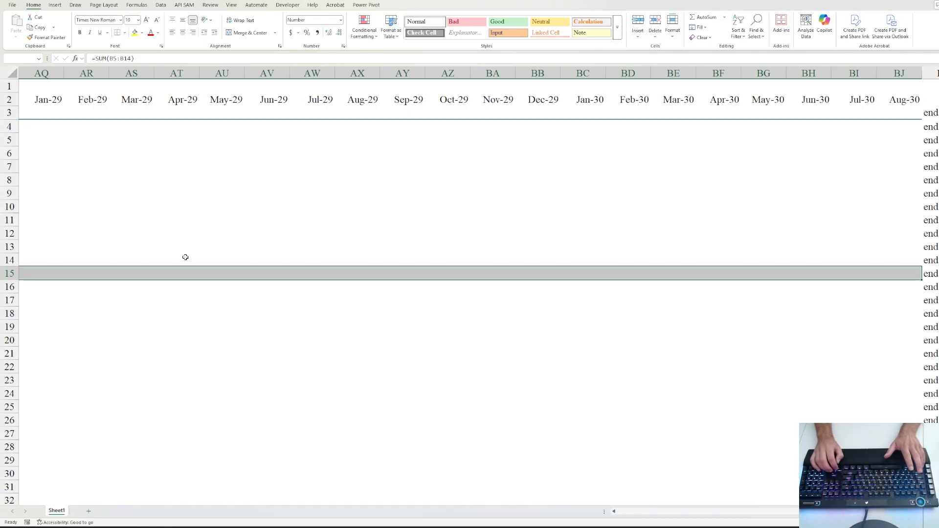
{"action": "key", "text": "Left"}
{"action": "key", "text": "Right"}
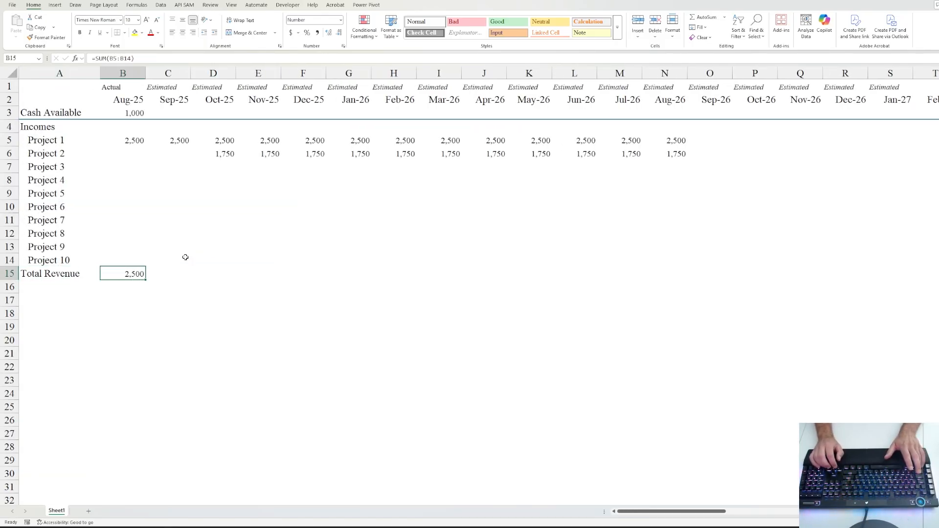
{"action": "key", "text": "ctrl+shift+Right"}
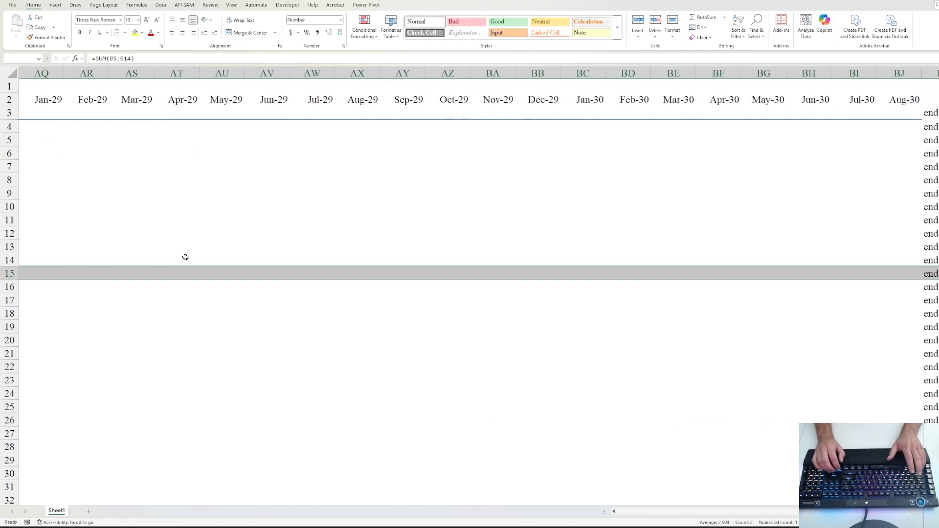
{"action": "key", "text": "Home"}
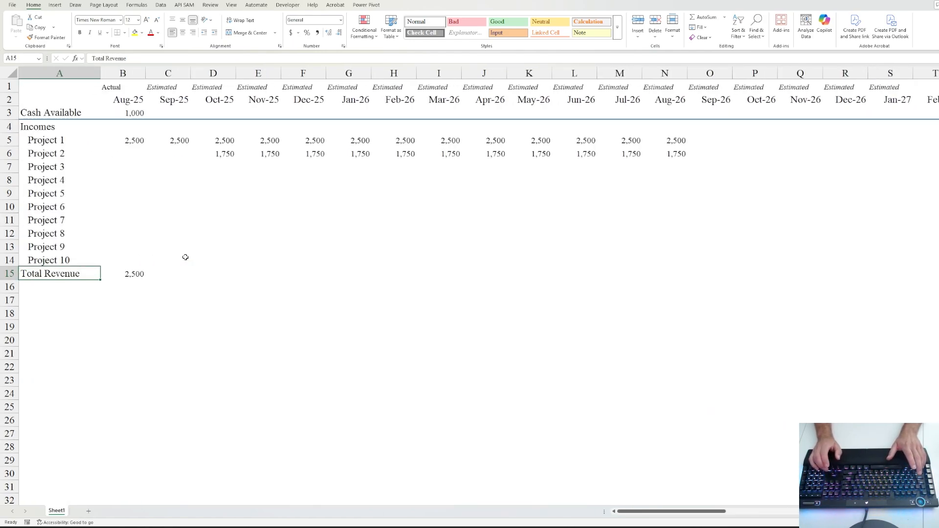
{"action": "key", "text": "Right"}
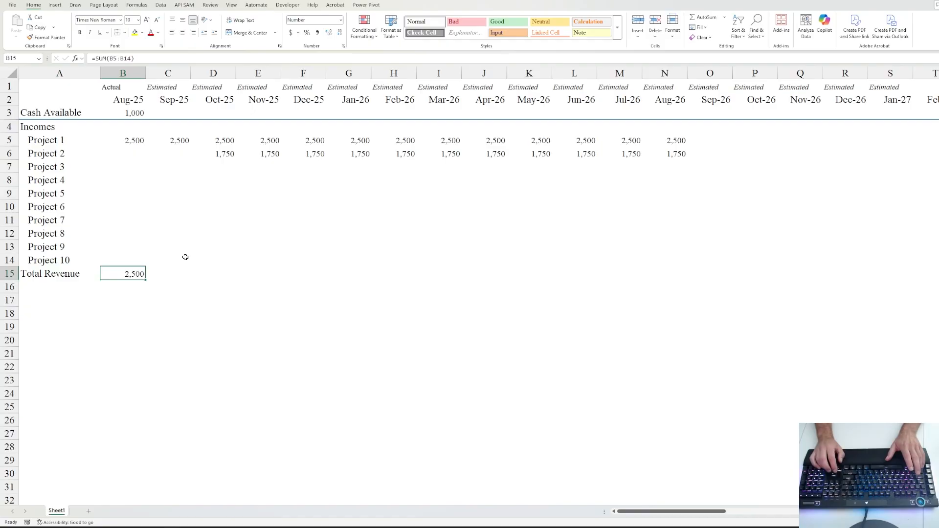
{"action": "key", "text": "ctrl+shift+Right"}
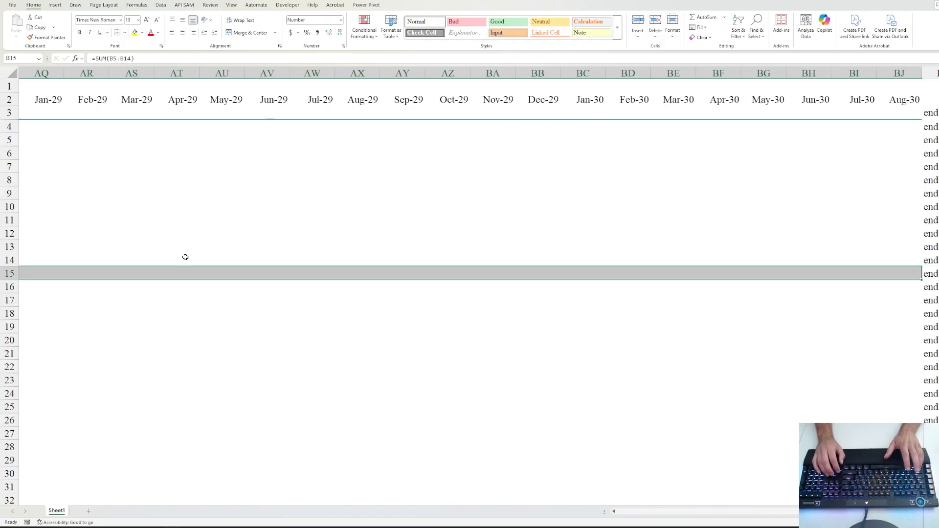
{"action": "key", "text": "ctrl+r"}
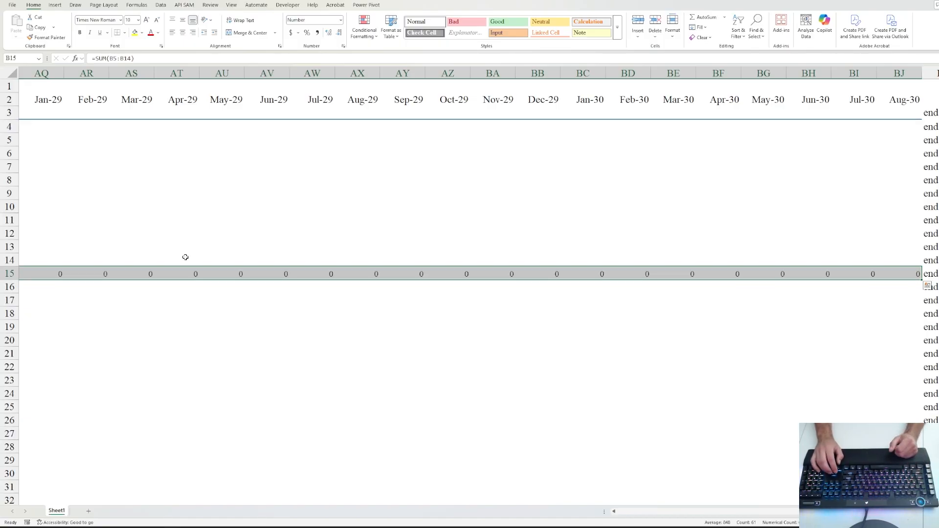
- Review the row 15 totals and return to the Project 1 Aug-25 amount
{"action": "key", "text": "Left"}
{"action": "key", "text": "Right"}
{"action": "key", "text": "Right"}
{"action": "key", "text": "Right"}
{"action": "key", "text": "Right"}
{"action": "key", "text": "Right"}
{"action": "key", "text": "Right"}
{"action": "key", "text": "Right"}
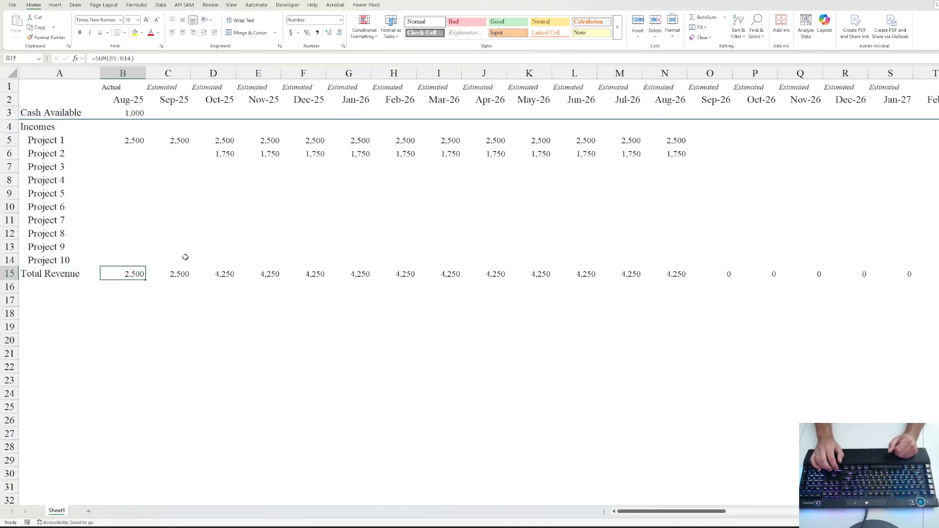
{"action": "key", "text": "Right"}
{"action": "key", "text": "Right"}
{"action": "key", "text": "Right"}
{"action": "key", "text": "Right"}
{"action": "key", "text": "Right"}
{"action": "key", "text": "Right"}
{"action": "key", "text": "Right"}
{"action": "key", "text": "Right"}
{"action": "key", "text": "Right"}
{"action": "key", "text": "Right"}
{"action": "key", "text": "Right"}
{"action": "key", "text": "Right"}
{"action": "key", "text": "Right"}
{"action": "key", "text": "Right"}
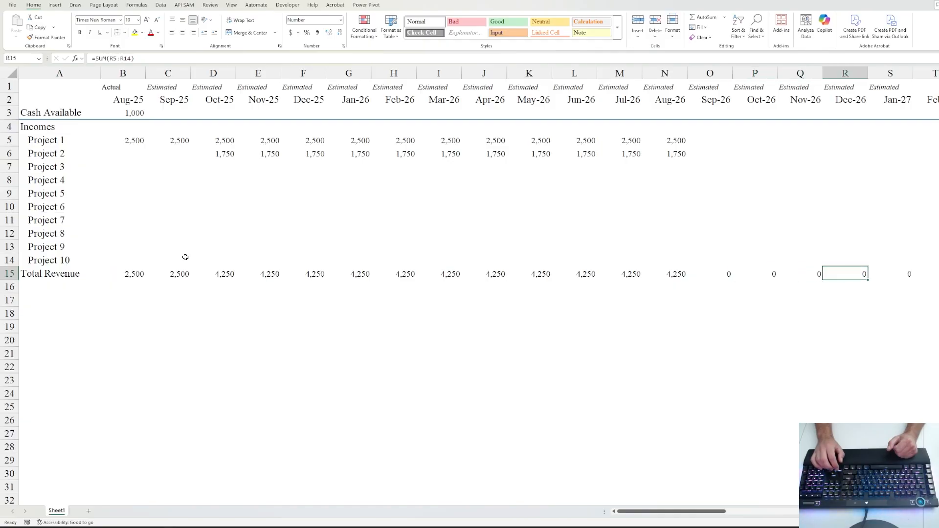
{"action": "key", "text": "Right"}
{"action": "key", "text": "Right"}
{"action": "key", "text": "Right"}
{"action": "key", "text": "Right"}
{"action": "key", "text": "Right"}
{"action": "key", "text": "Right"}
{"action": "key", "text": "Left"}
{"action": "key", "text": "Left"}
{"action": "key", "text": "Left"}
{"action": "key", "text": "Left"}
{"action": "key", "text": "Left"}
{"action": "key", "text": "Left"}
{"action": "key", "text": "Left"}
{"action": "key", "text": "Left"}
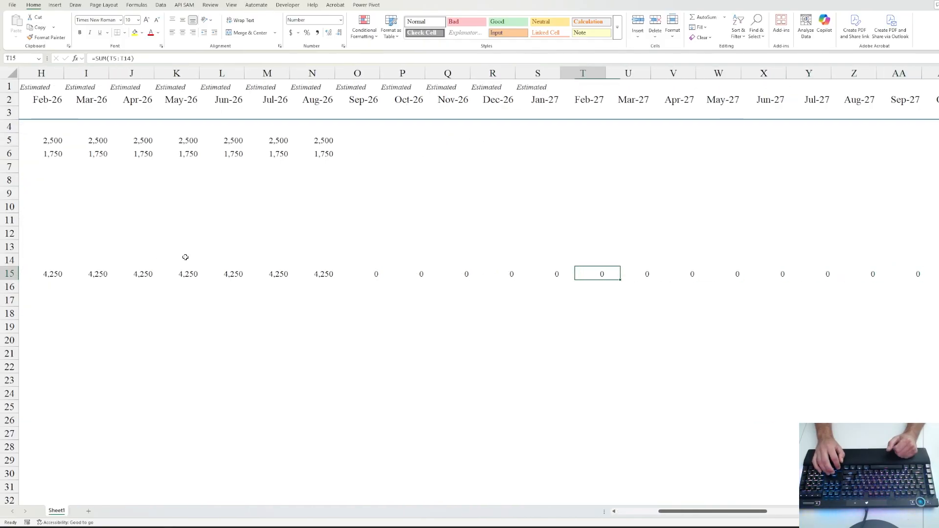
{"action": "key", "text": "ctrl+Left"}
{"action": "key", "text": "Right"}
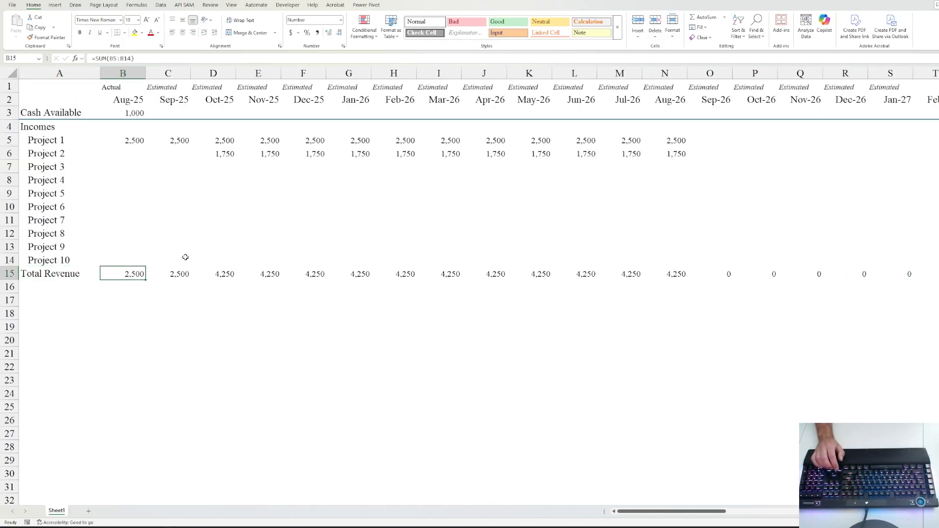
{"action": "key", "text": "Up"}
{"action": "key", "text": "Up"}
{"action": "key", "text": "Up"}
{"action": "key", "text": "Up"}
{"action": "key", "text": "Up"}
{"action": "key", "text": "Up"}
{"action": "key", "text": "Up"}
{"action": "key", "text": "Up"}
{"action": "key", "text": "Up"}
{"action": "key", "text": "Up"}
{"action": "key", "text": "Up"}
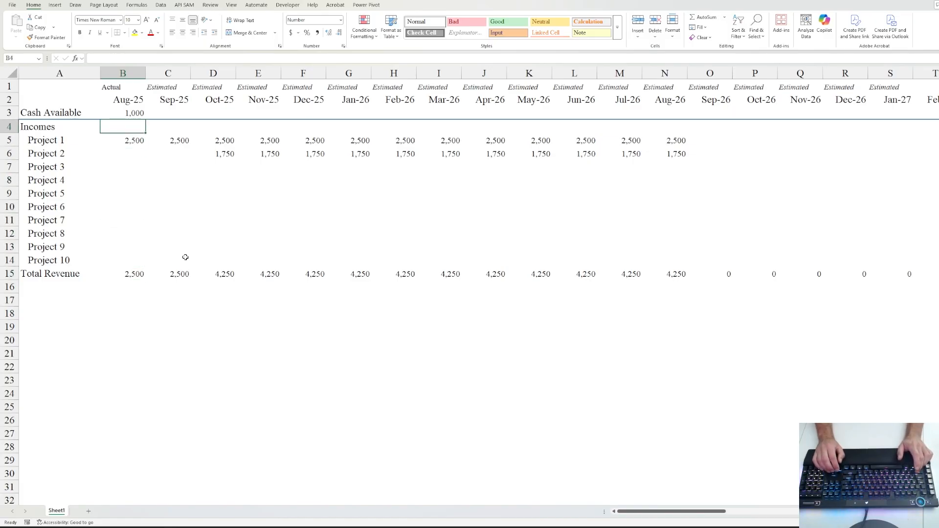
{"action": "key", "text": "Down"}
- Select the Project 1 and Project 2 amounts across all months and apply Accounting format
{"action": "key", "text": "shift+Right"}
{"action": "key", "text": "shift+Right"}
{"action": "key", "text": "shift+Right"}
{"action": "key", "text": "shift+Right"}
{"action": "key", "text": "shift+Right"}
{"action": "key", "text": "shift+Right"}
{"action": "key", "text": "shift+Right"}
{"action": "key", "text": "shift+Right"}
{"action": "key", "text": "shift+Right"}
{"action": "key", "text": "shift+Right"}
{"action": "key", "text": "shift+Right"}
{"action": "key", "text": "shift+Right"}
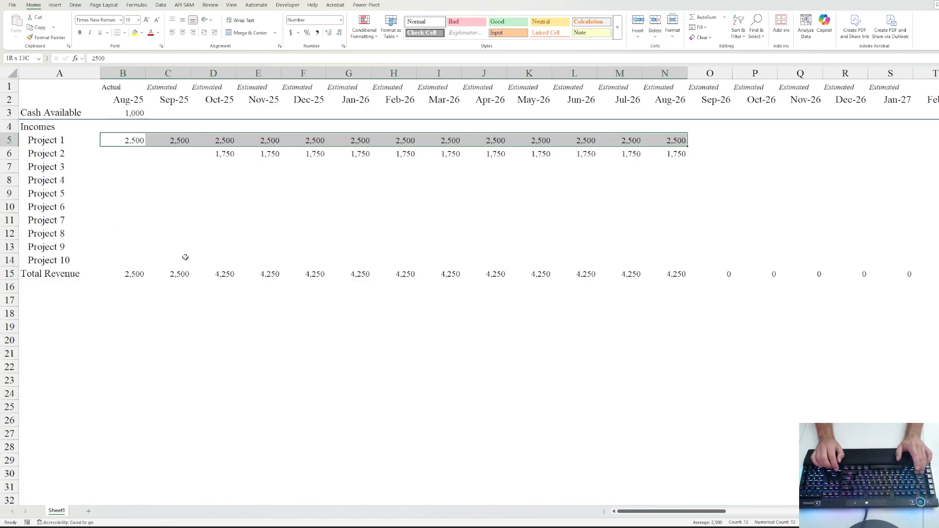
{"action": "key", "text": "shift+Down"}
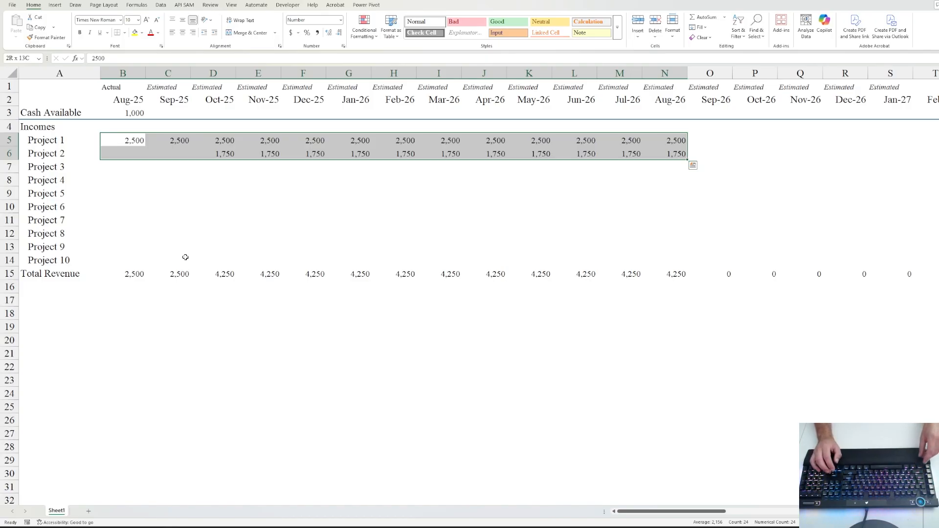
{"action": "key", "text": "ctrl+1"}
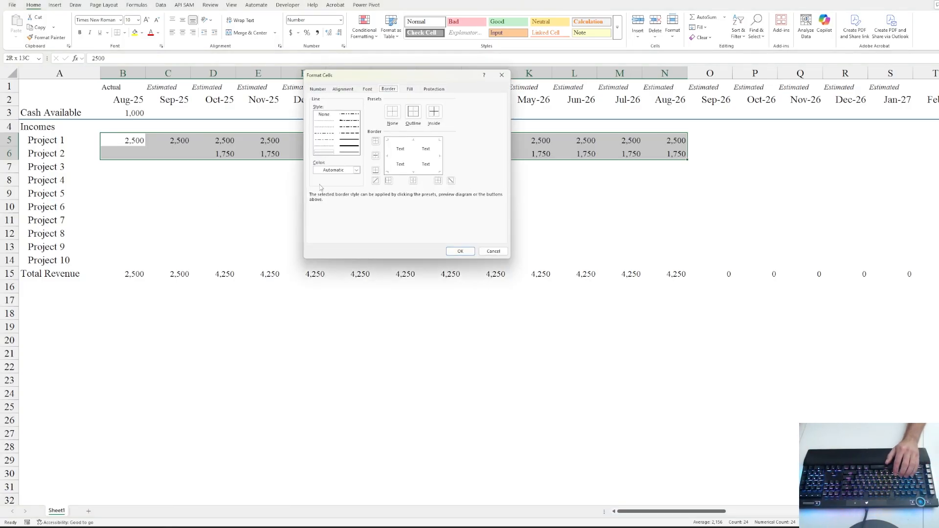
{"action": "left_click", "coordinate": [318, 90]}
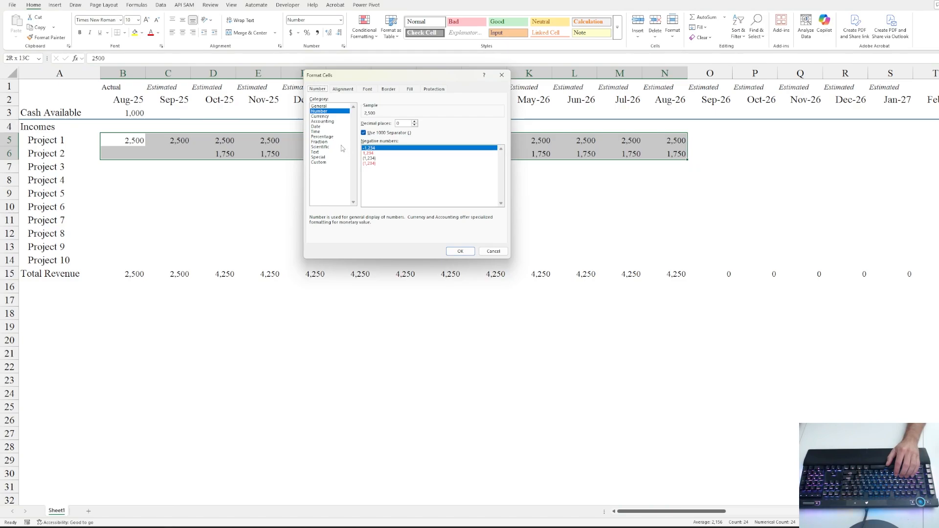
{"action": "left_click", "coordinate": [322, 122]}
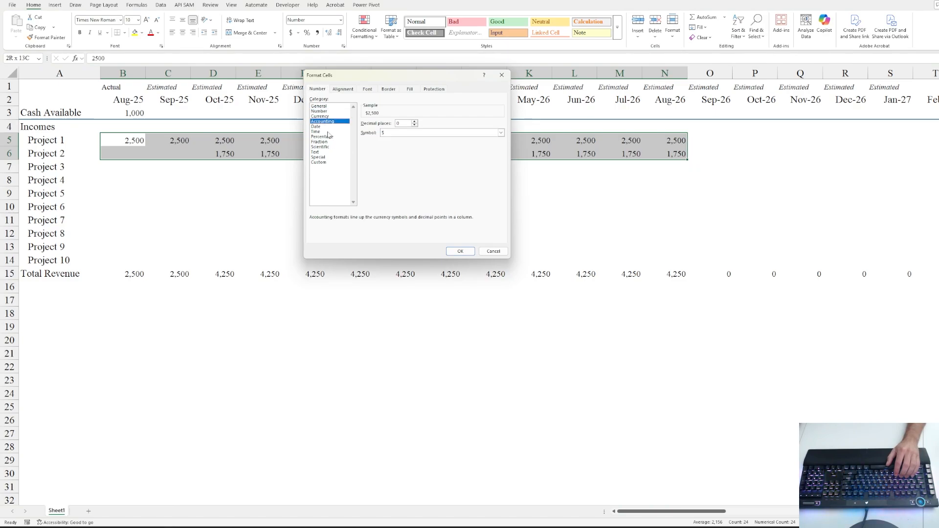
{"action": "left_click", "coordinate": [460, 251]}
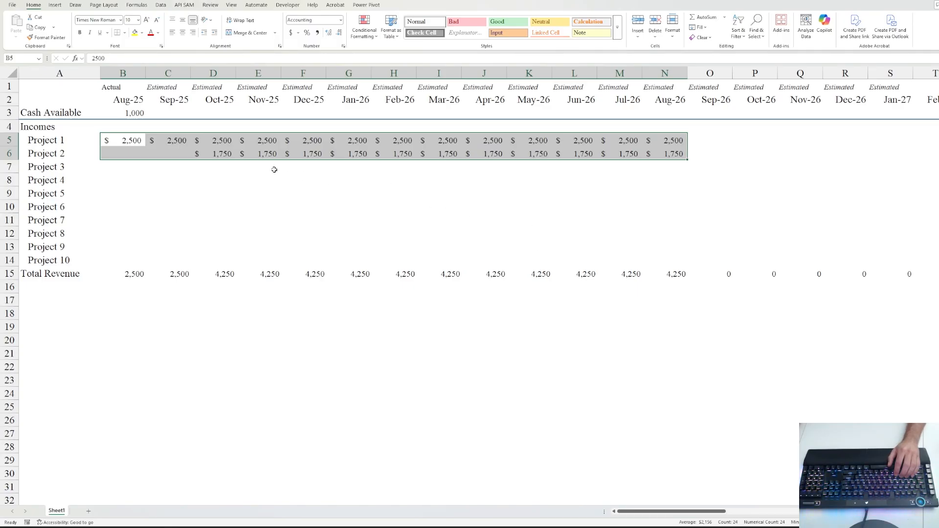
- Reformat the income amounts as Number with a 1000 separator and no dollar signs
{"action": "key", "text": "ctrl+1"}
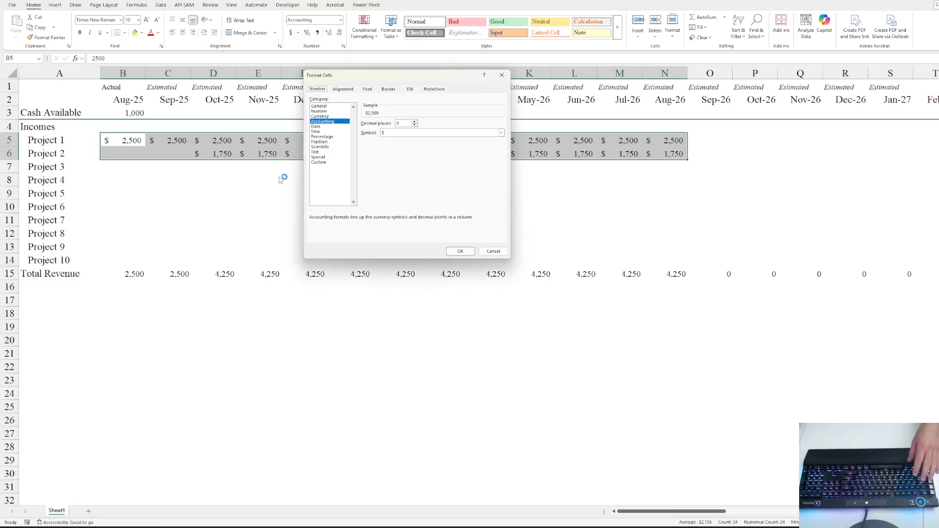
{"action": "left_click", "coordinate": [323, 116]}
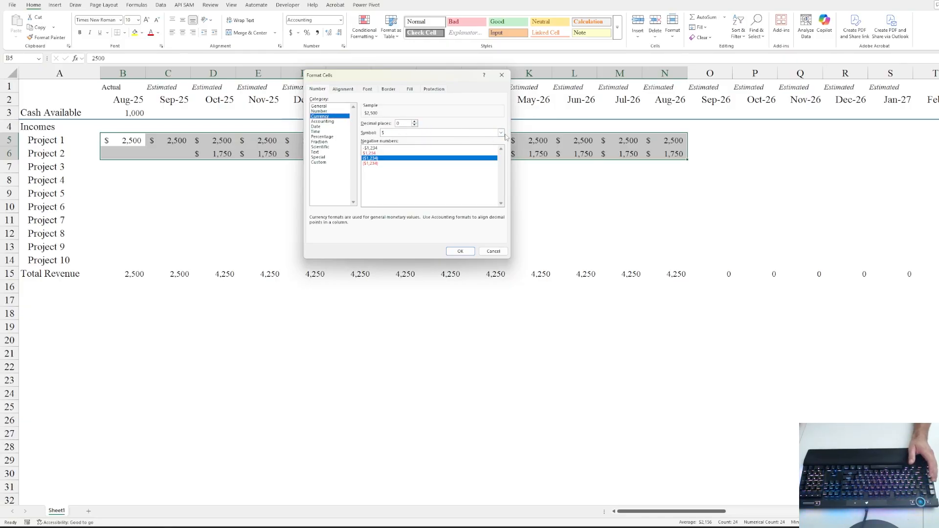
{"action": "left_click", "coordinate": [326, 111]}
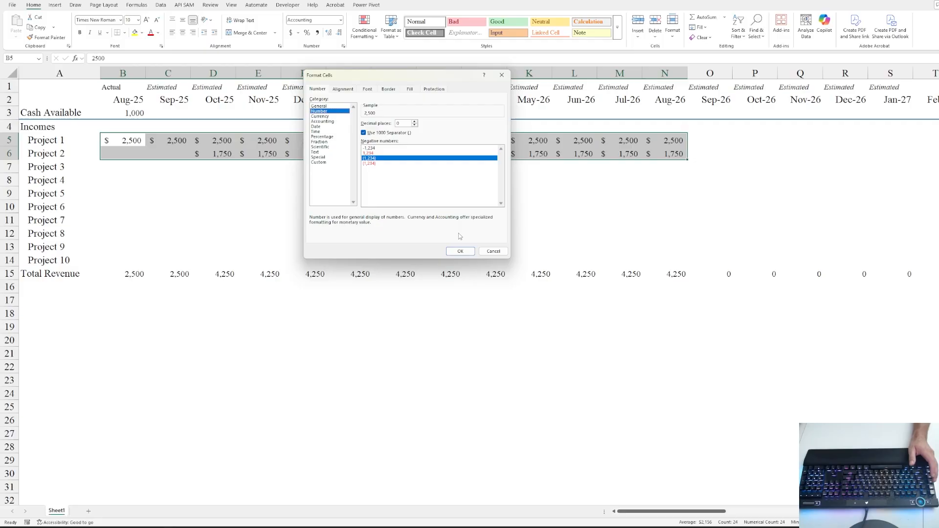
{"action": "left_click", "coordinate": [460, 252]}
{"action": "left_click", "coordinate": [161, 166]}
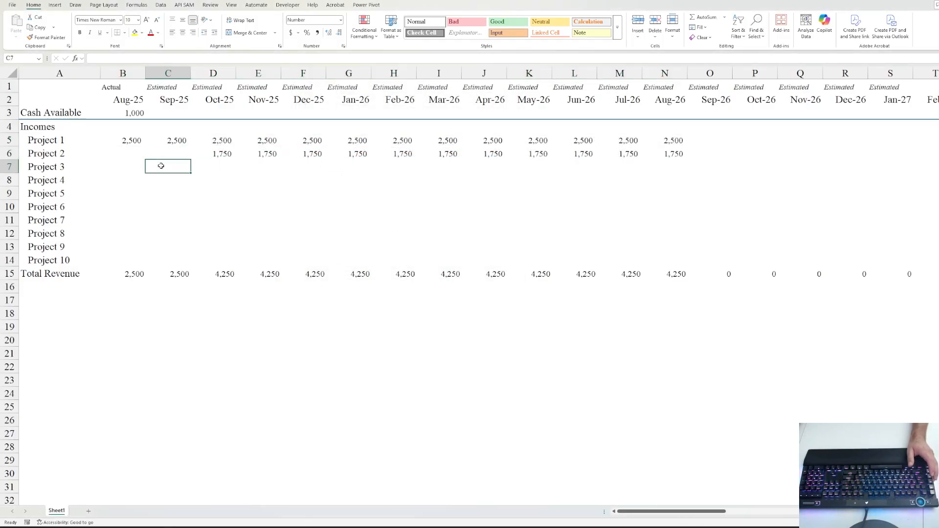
{"action": "left_click", "coordinate": [135, 288]}
{"action": "key", "text": "Left"}
- Enter the Expenses and Overhead Expenses headings in A16:A17, both flush left
{"action": "type", "text": "Expenses"}
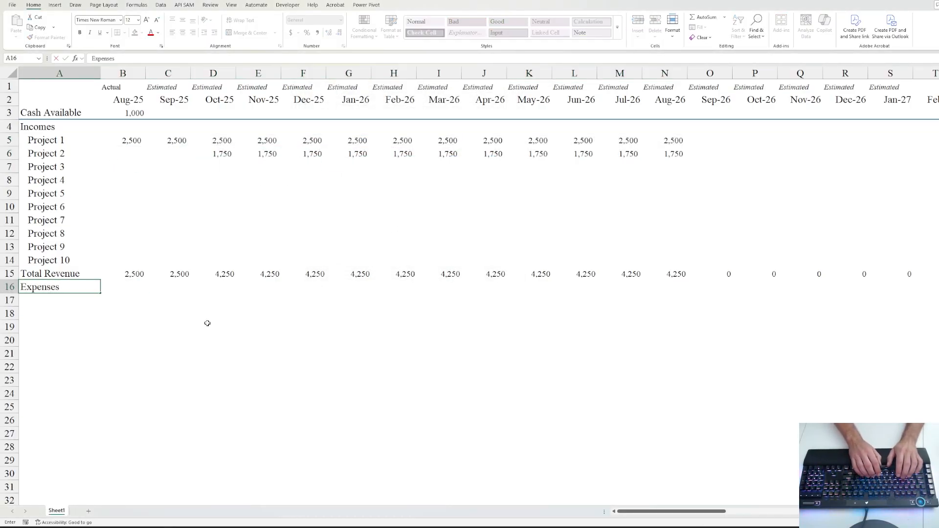
{"action": "key", "text": "ctrl+Return"}
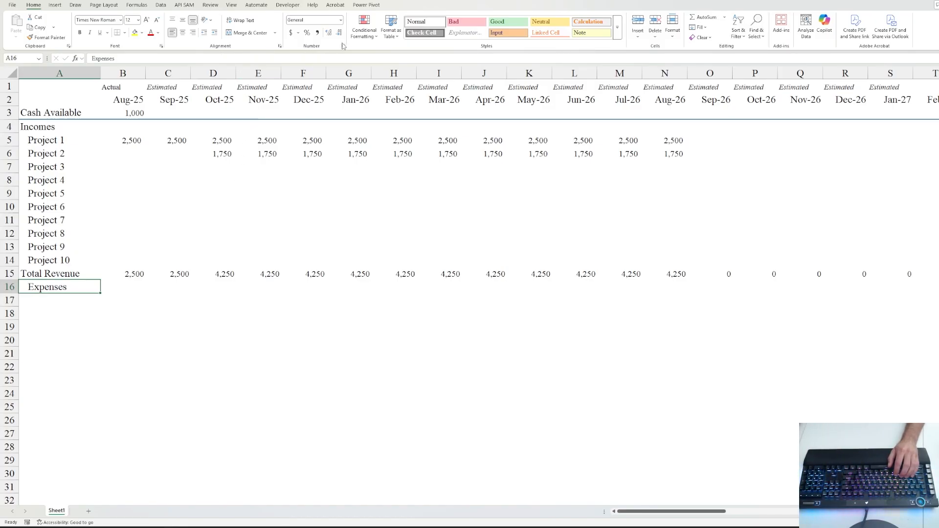
{"action": "left_click", "coordinate": [204, 35]}
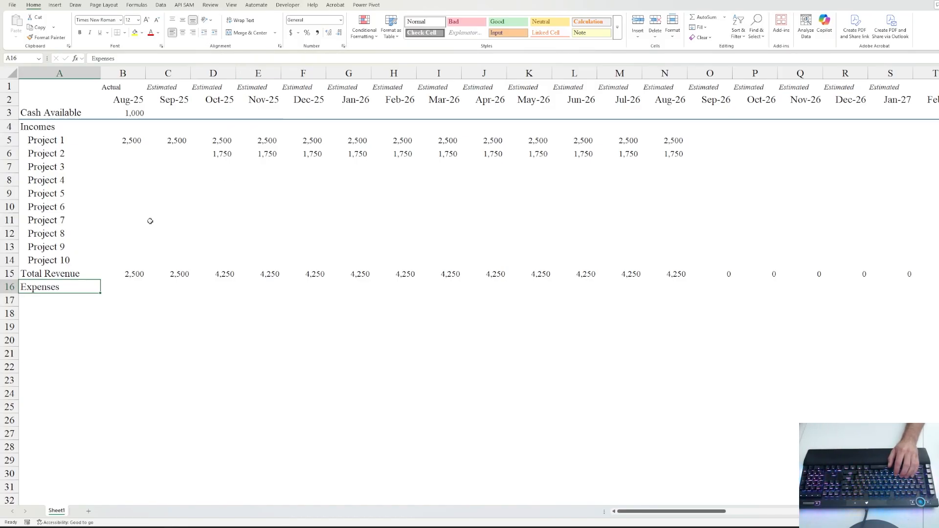
{"action": "key", "text": "Down"}
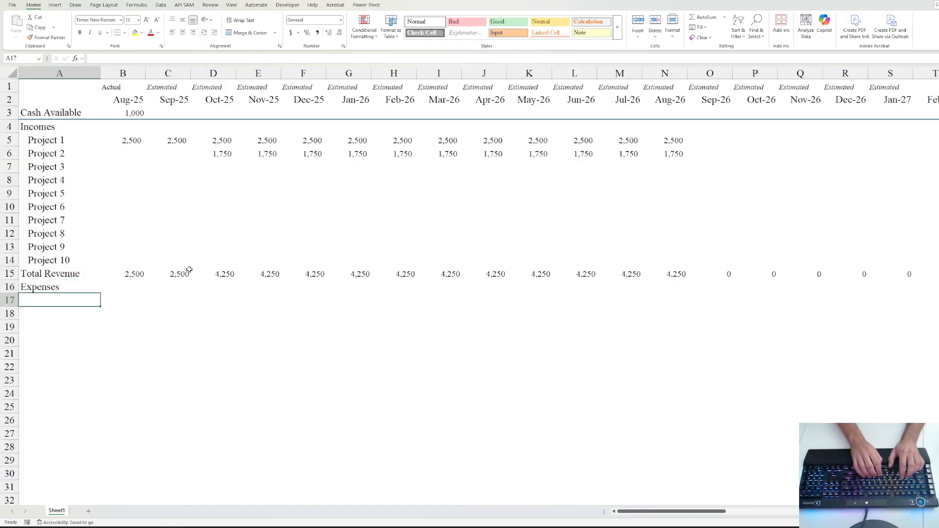
{"action": "type", "text": "Overhead Ex"}
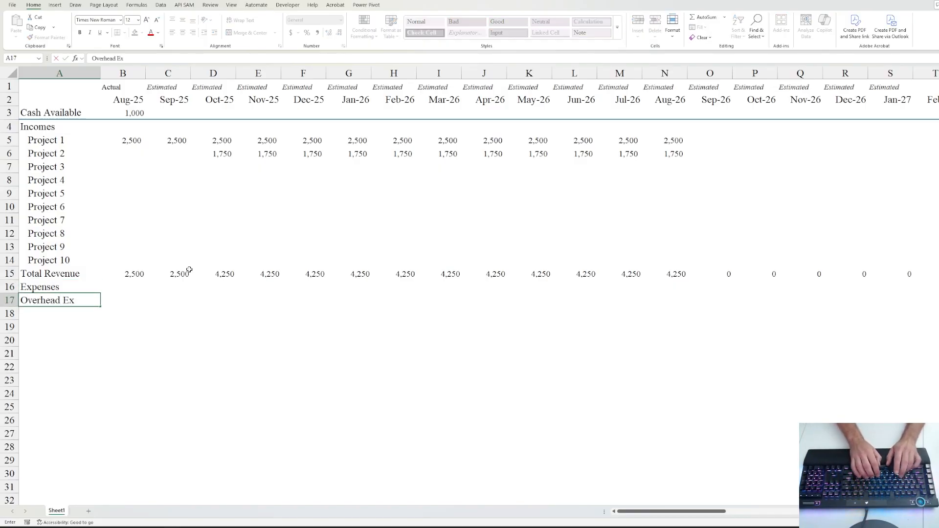
{"action": "type", "text": "penses"}
{"action": "key", "text": "ctrl+Return"}
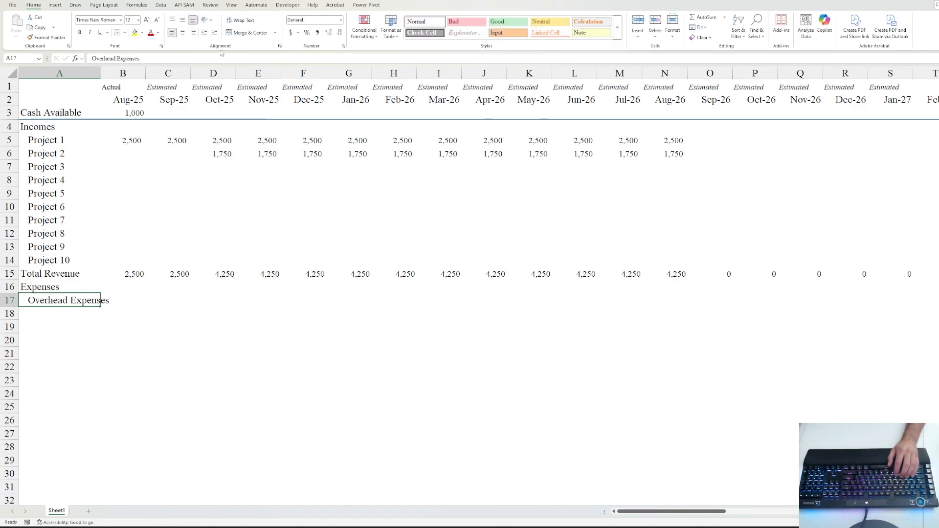
{"action": "left_click", "coordinate": [205, 33]}
{"action": "left_click", "coordinate": [58, 313]}
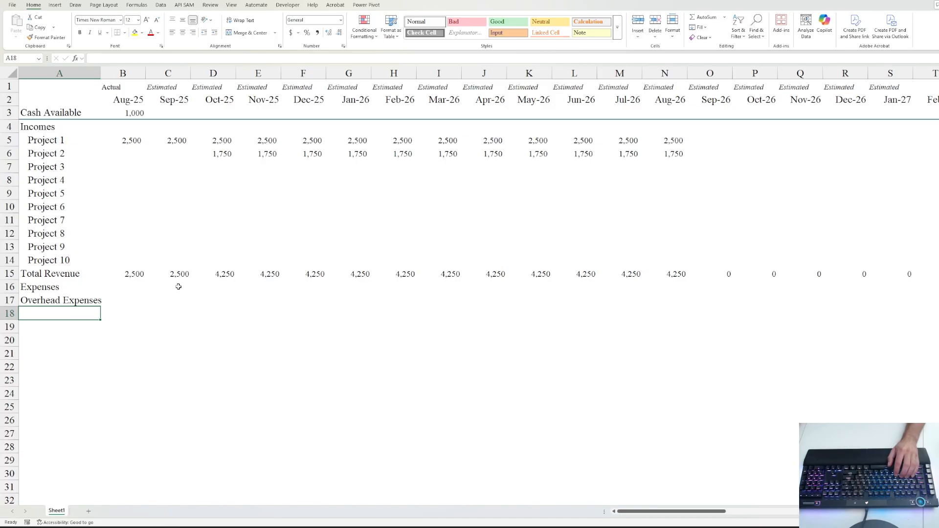
- List Rent, Utilities, Internet and Corporate Insurance beneath Overhead Expenses
{"action": "type", "text": "Rent"}
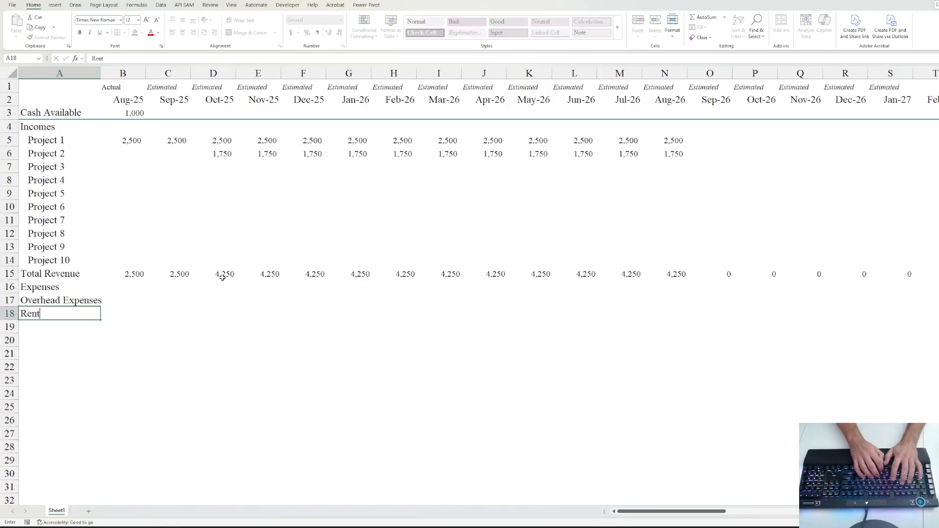
{"action": "key", "text": "Return"}
{"action": "type", "text": "Ut"}
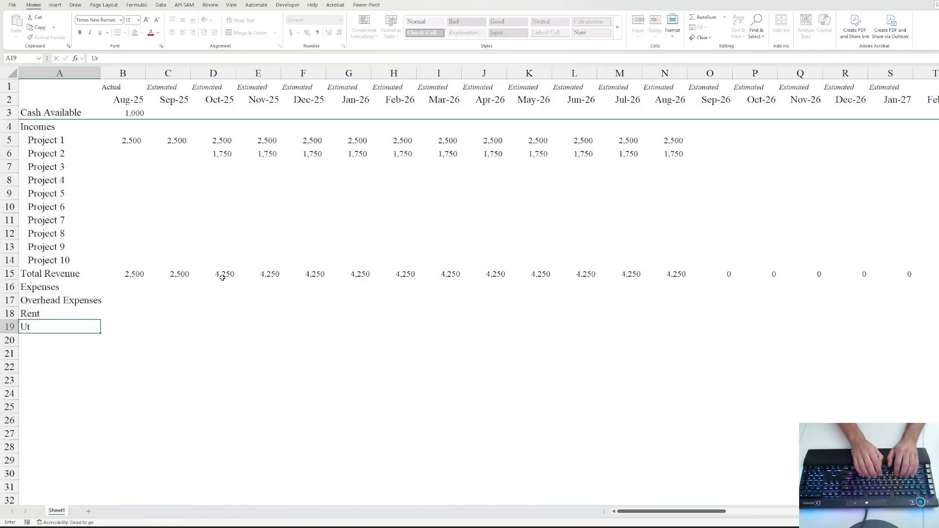
{"action": "type", "text": "ilities"}
{"action": "key", "text": "Return"}
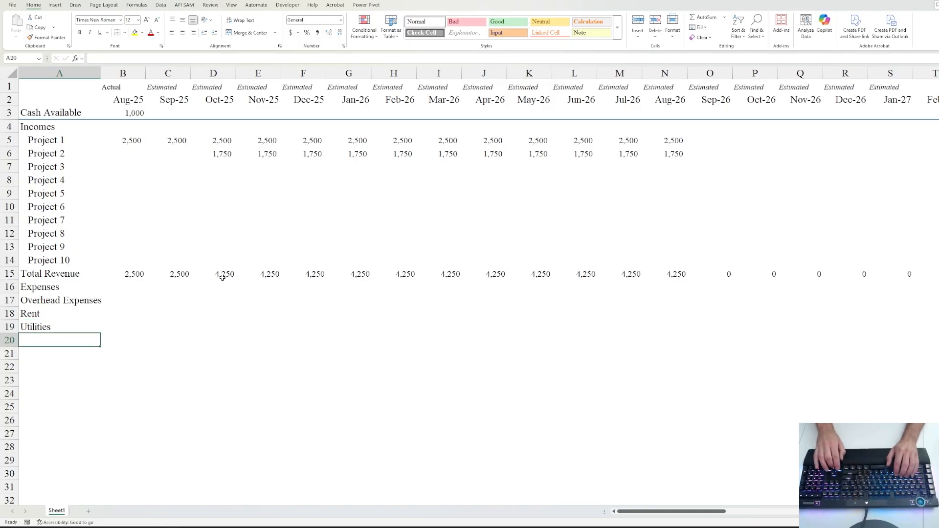
{"action": "type", "text": "Interne"}
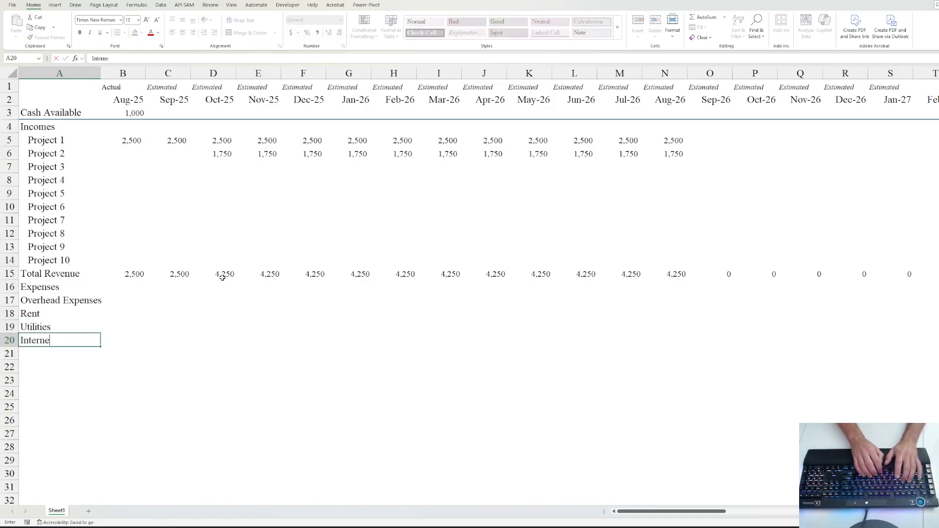
{"action": "type", "text": "t"}
{"action": "key", "text": "Return"}
{"action": "type", "text": "Cor"}
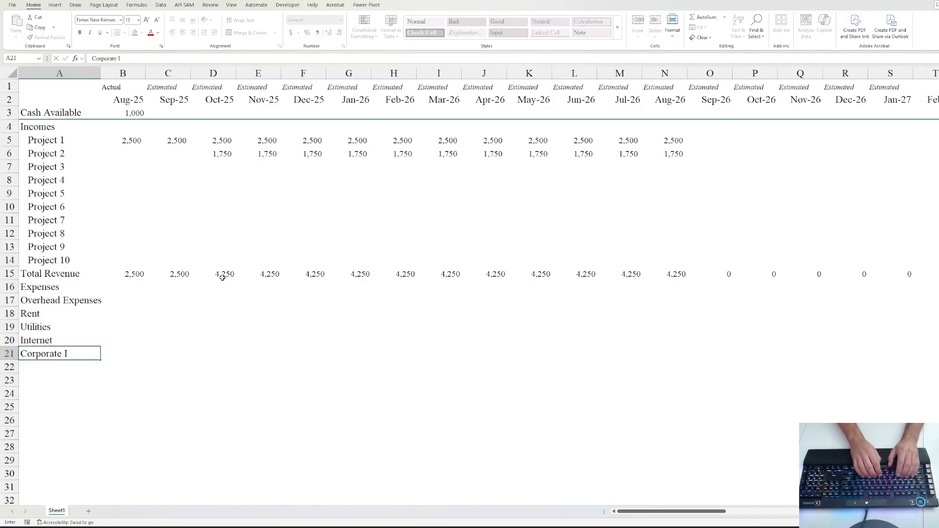
{"action": "type", "text": "nce"}
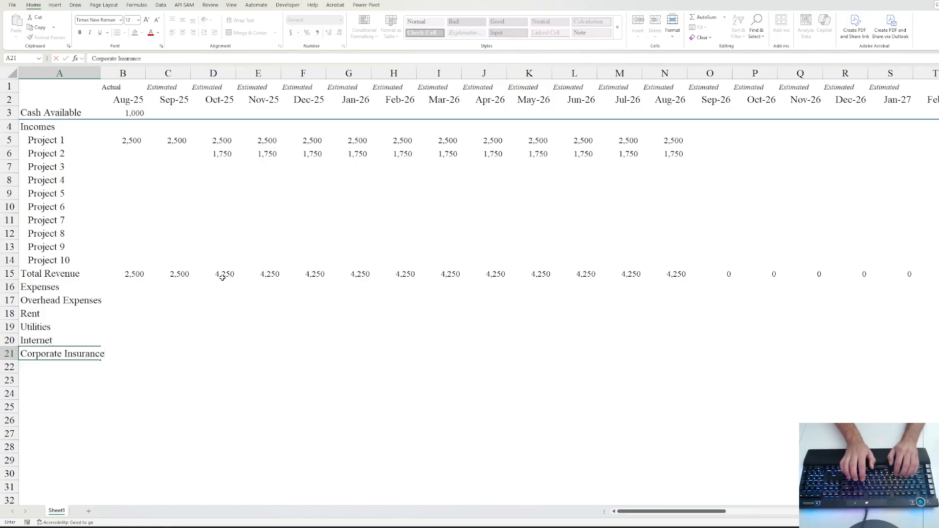
{"action": "key", "text": "Return"}
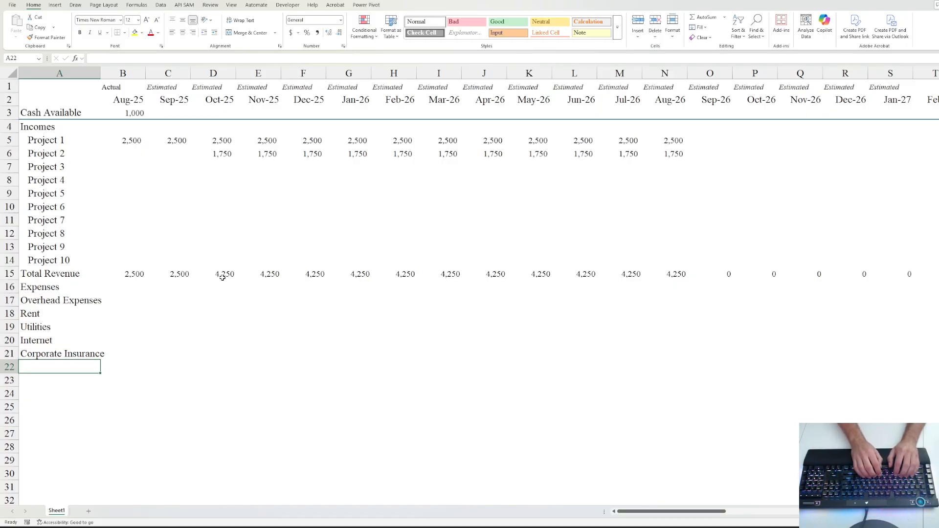
- Add the Shop Supplies label, correcting it from 'Supplies'
{"action": "type", "text": "Supplies"}
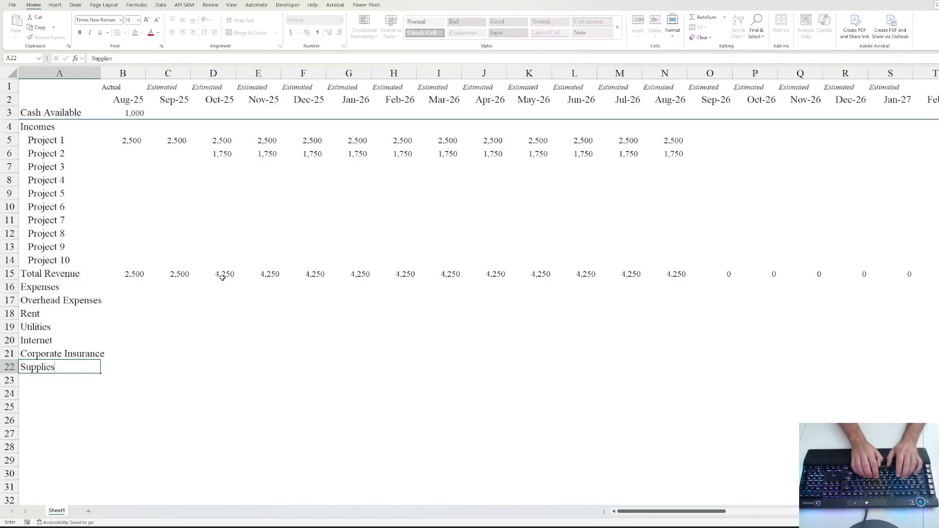
{"action": "key", "text": "ctrl+Return"}
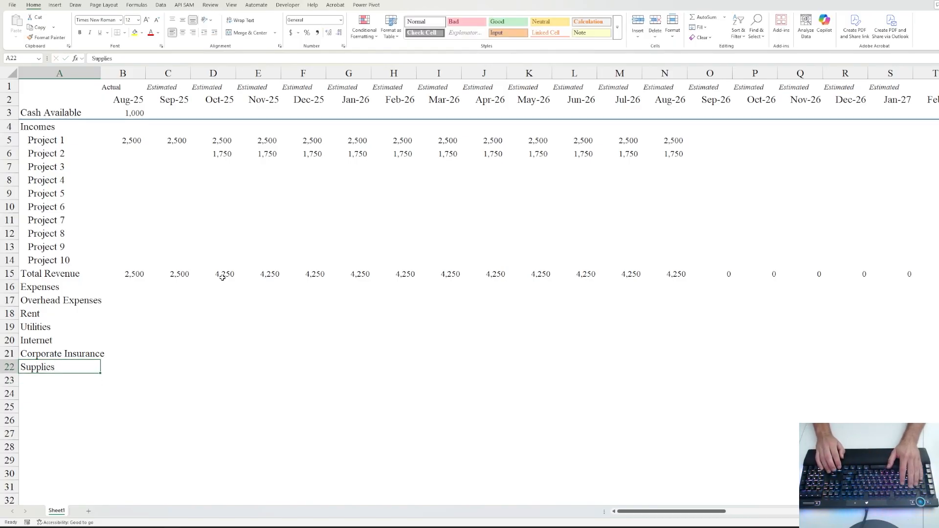
{"action": "key", "text": "F2"}
{"action": "key", "text": "Home"}
{"action": "type", "text": "Shop"}
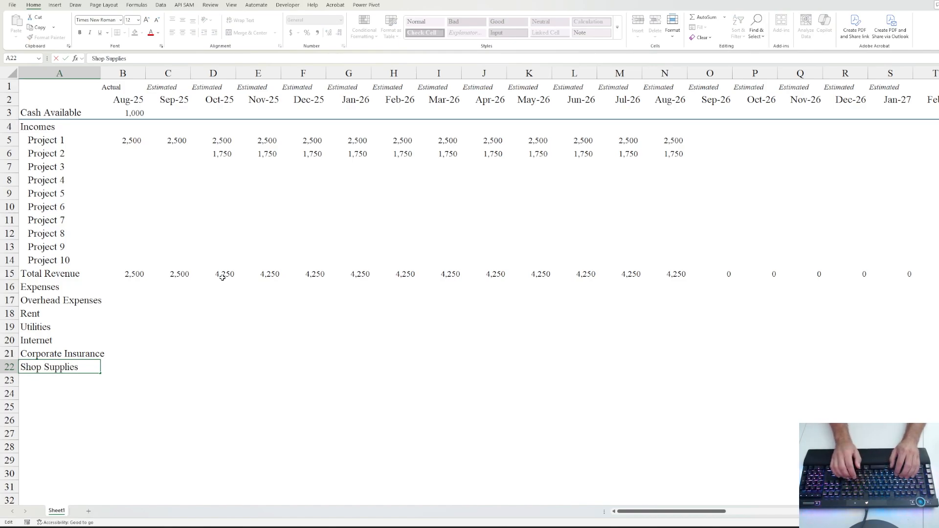
{"action": "key", "text": "ctrl+Return"}
{"action": "key", "text": "Down"}
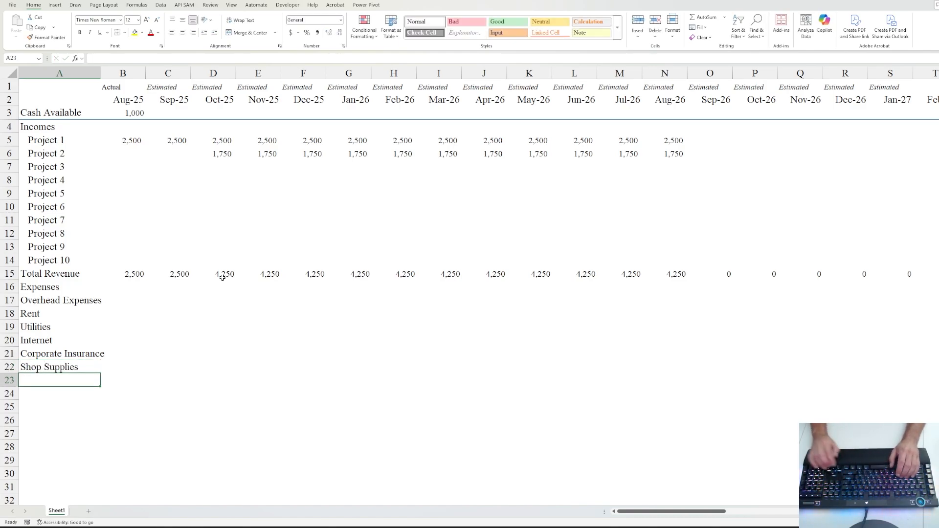
- Indent the six rows from Overhead Expenses through Shop Supplies
{"action": "scroll", "coordinate": [142, 288], "scroll_direction": "down", "scroll_amount": 3}
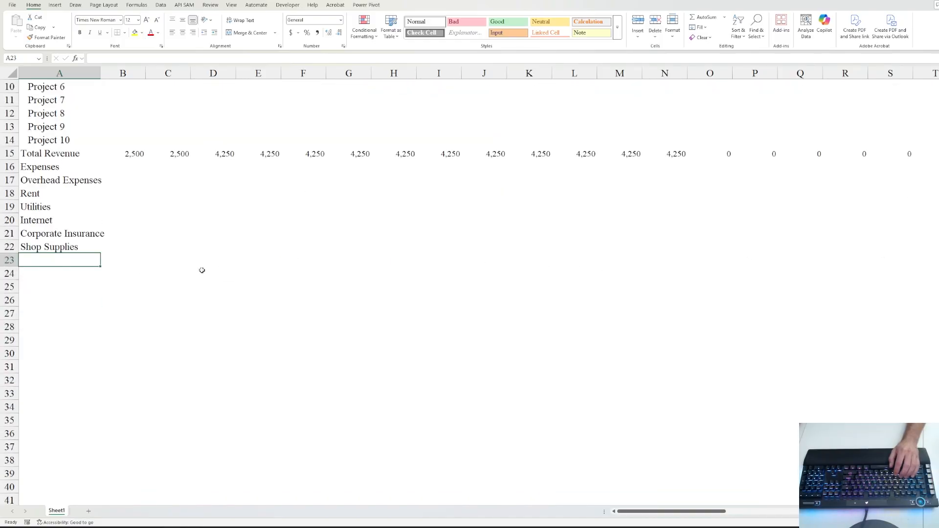
{"action": "scroll", "coordinate": [202, 270], "scroll_direction": "up", "scroll_amount": 2}
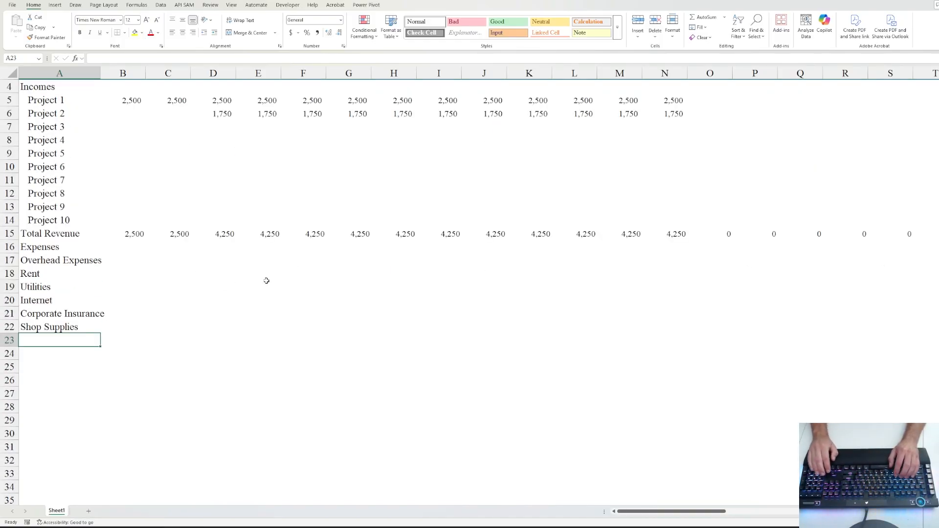
{"action": "key", "text": "Up"}
{"action": "key", "text": "Up"}
{"action": "key", "text": "Up"}
{"action": "key", "text": "Up"}
{"action": "key", "text": "Up"}
{"action": "key", "text": "Up"}
{"action": "key", "text": "ctrl+shift+Down"}
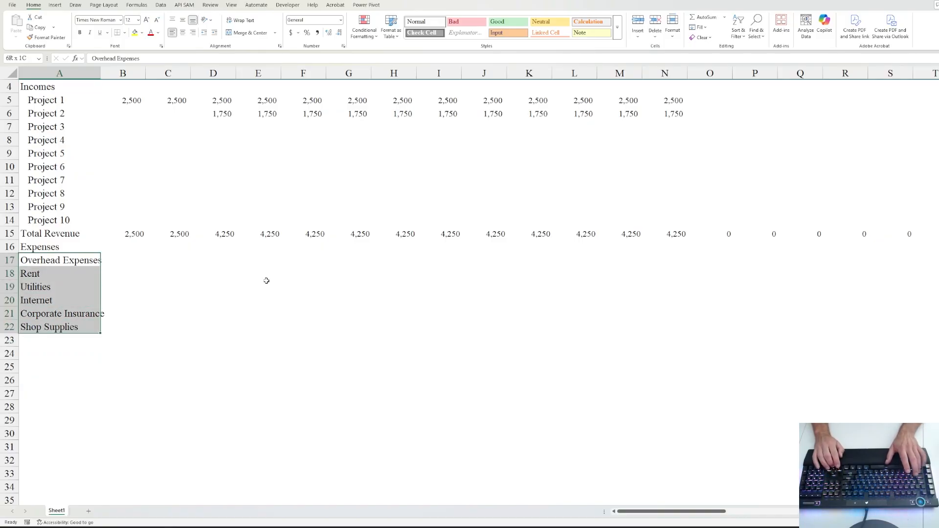
{"action": "left_click", "coordinate": [215, 32]}
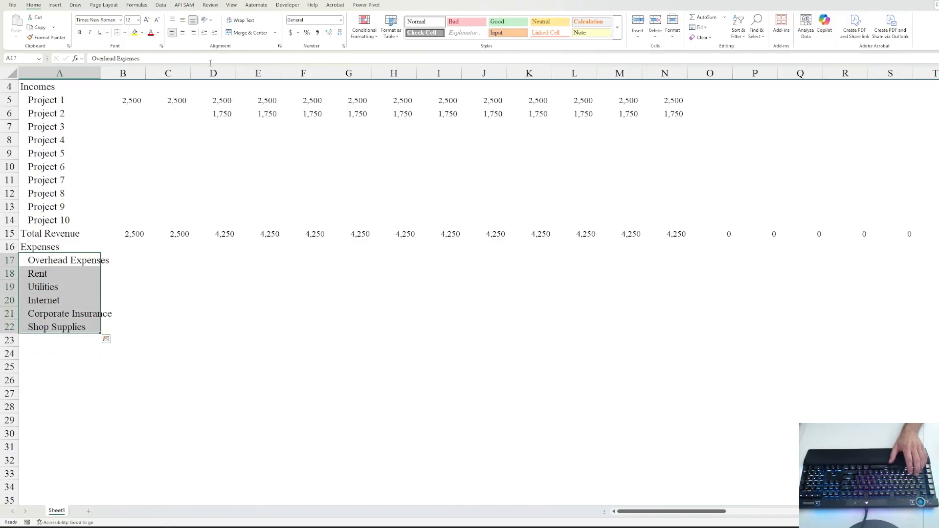
- Give the Expenses row double-line top and bottom borders across all months
{"action": "left_click", "coordinate": [58, 243]}
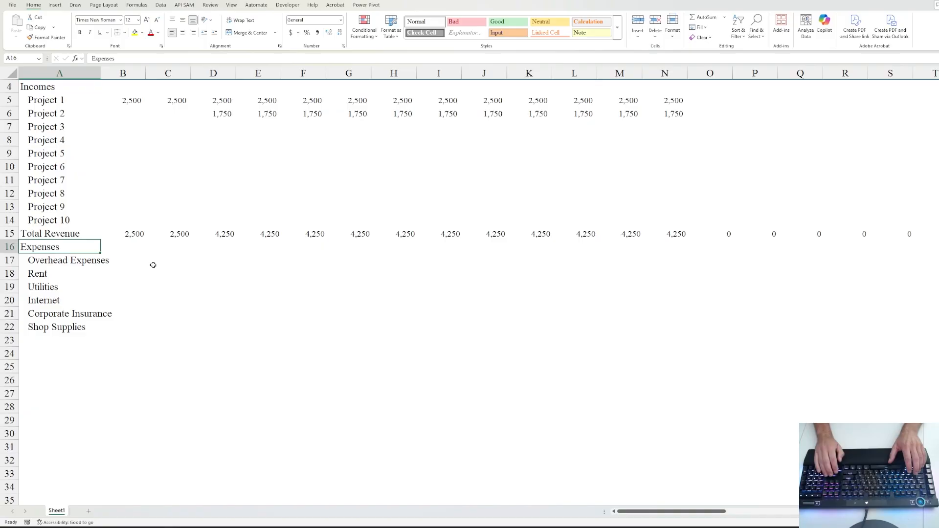
{"action": "key", "text": "ctrl+shift+Right"}
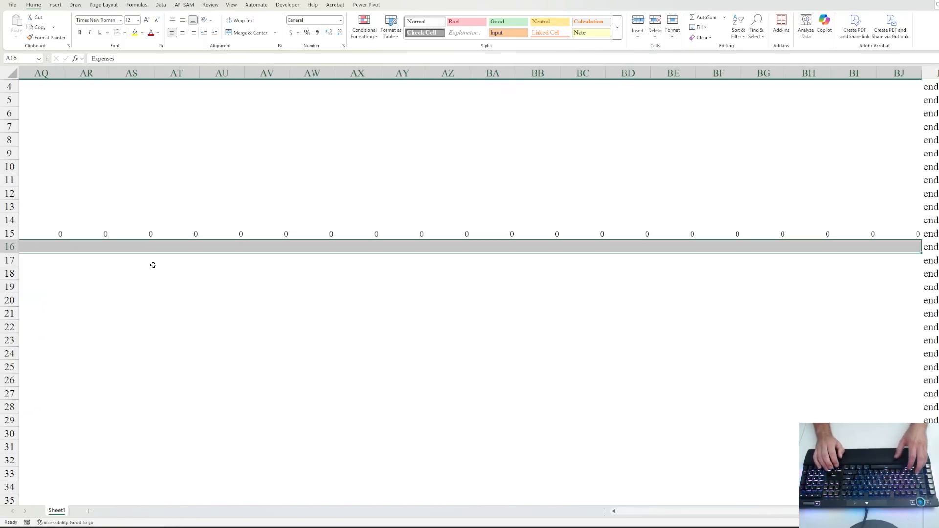
{"action": "key", "text": "ctrl+1"}
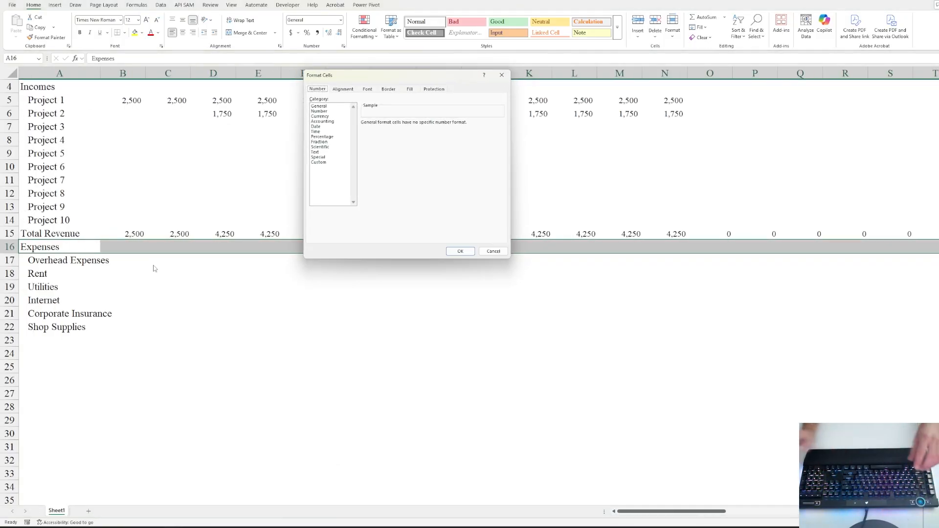
{"action": "left_click", "coordinate": [388, 89]}
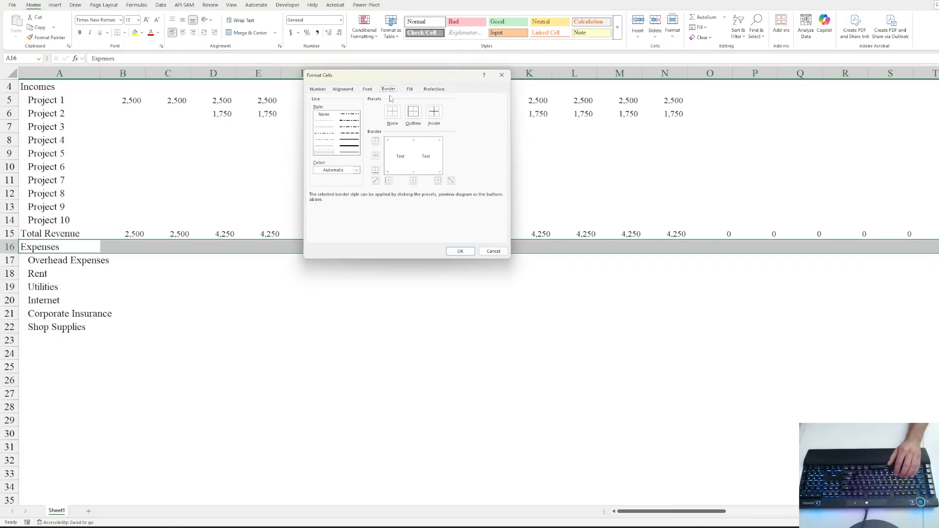
{"action": "left_click", "coordinate": [328, 153]}
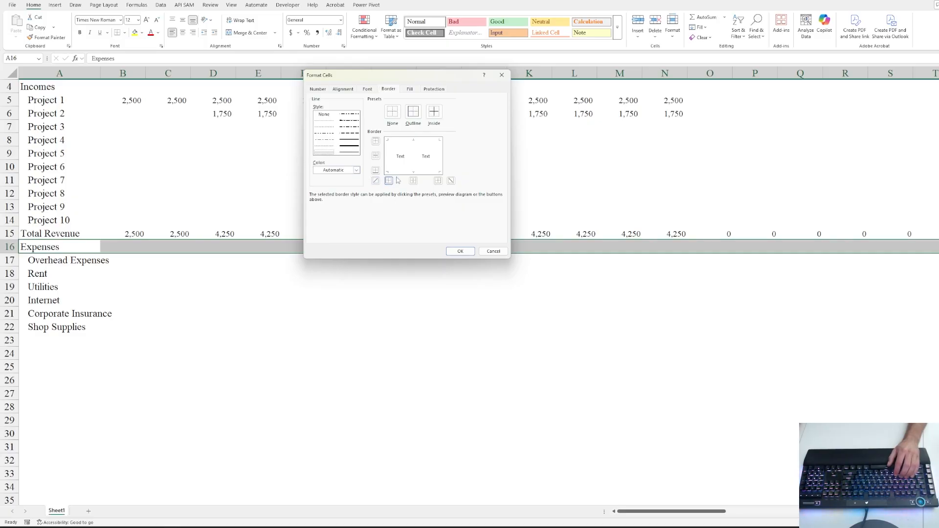
{"action": "left_click", "coordinate": [403, 143]}
{"action": "left_click", "coordinate": [402, 172]}
{"action": "left_click", "coordinate": [464, 252]}
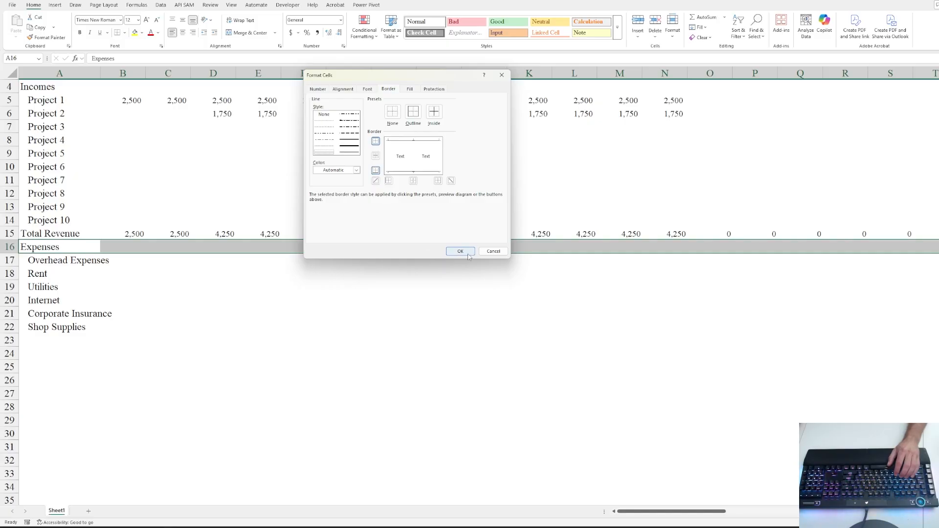
{"action": "left_click", "coordinate": [211, 299]}
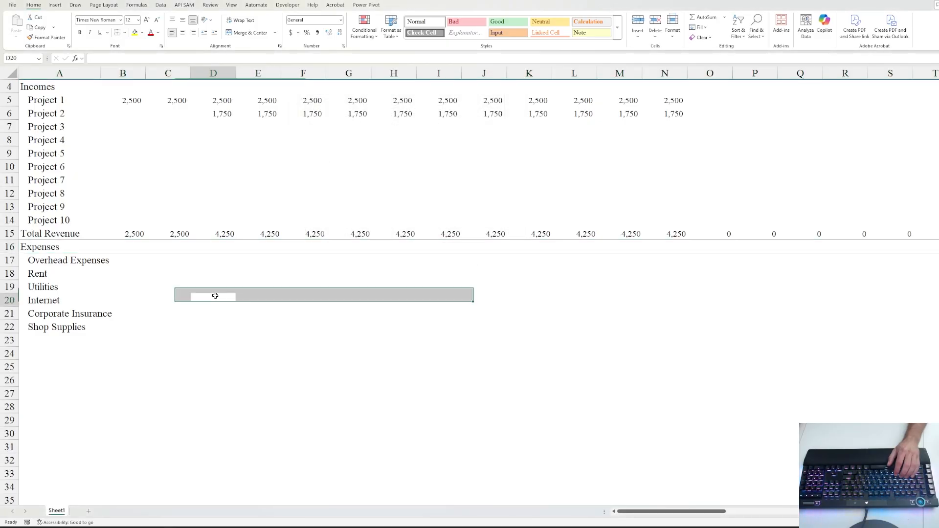
- Fill the Expenses row 16 with a light blue background
{"action": "left_click", "coordinate": [46, 249]}
{"action": "key", "text": "ctrl+shift+Right"}
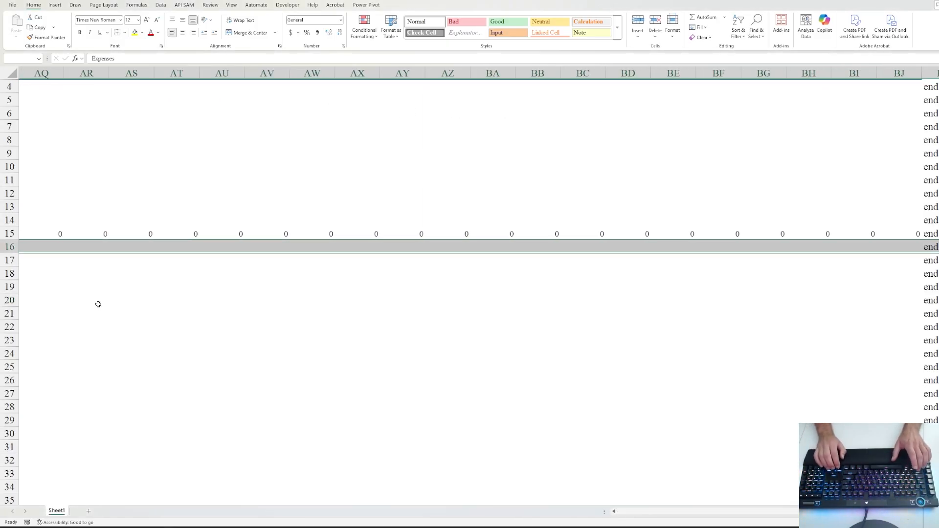
{"action": "key", "text": "ctrl+1"}
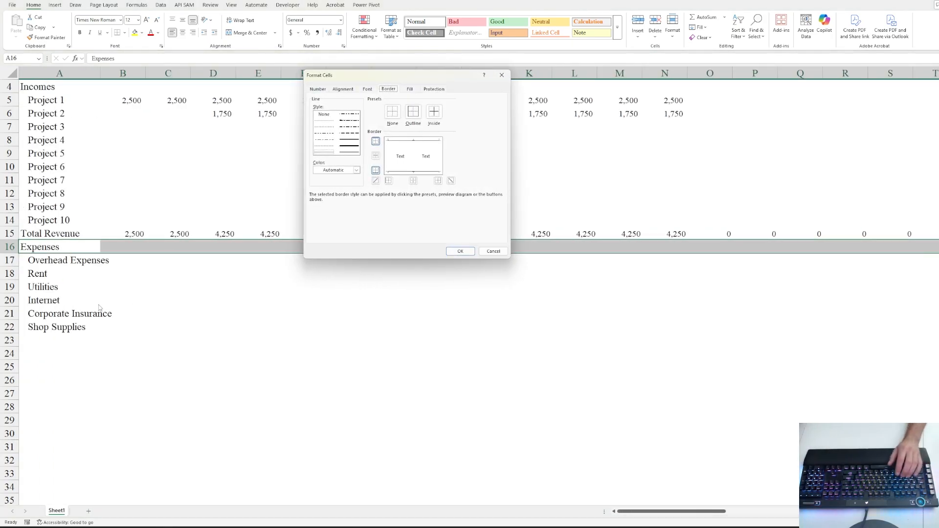
{"action": "left_click", "coordinate": [410, 89]}
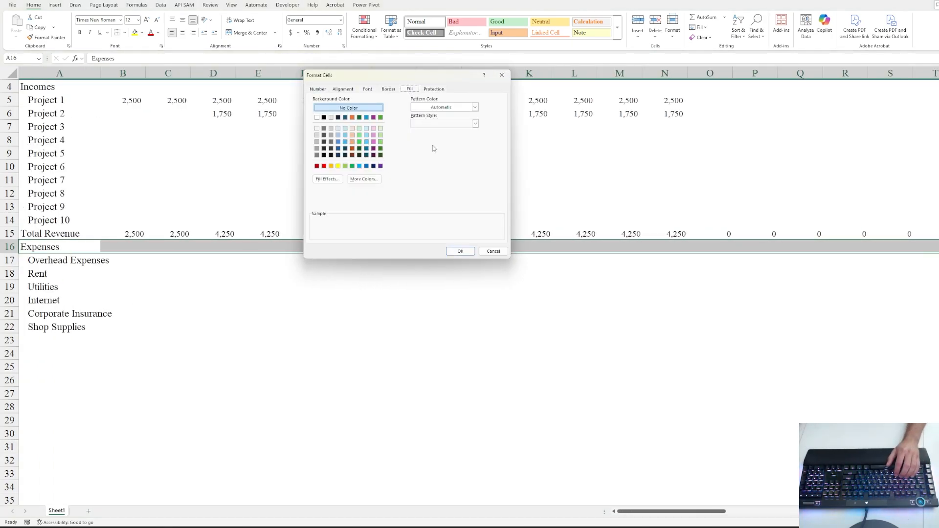
{"action": "left_click", "coordinate": [381, 128]}
{"action": "left_click", "coordinate": [366, 129]}
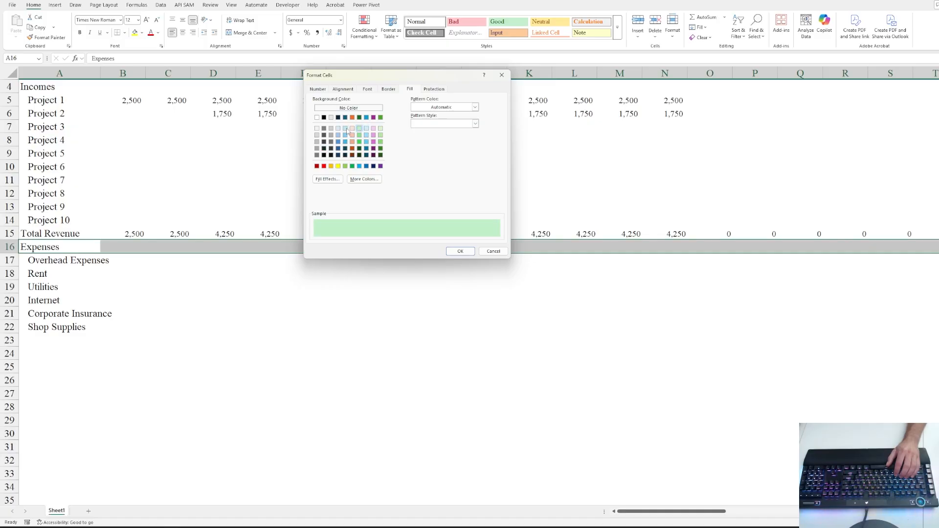
{"action": "left_click", "coordinate": [344, 129]}
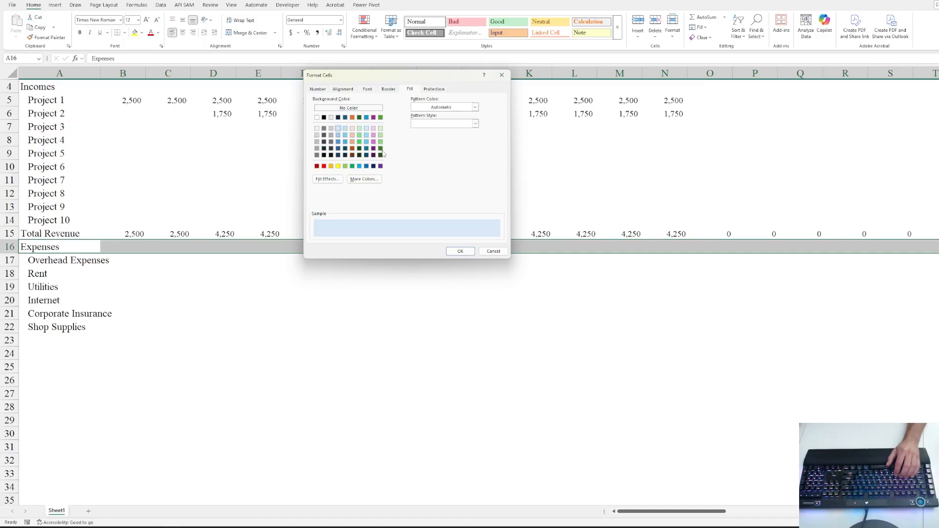
{"action": "left_click", "coordinate": [331, 129]}
{"action": "left_click", "coordinate": [338, 129]}
{"action": "left_click", "coordinate": [459, 251]}
{"action": "left_click", "coordinate": [168, 286]}
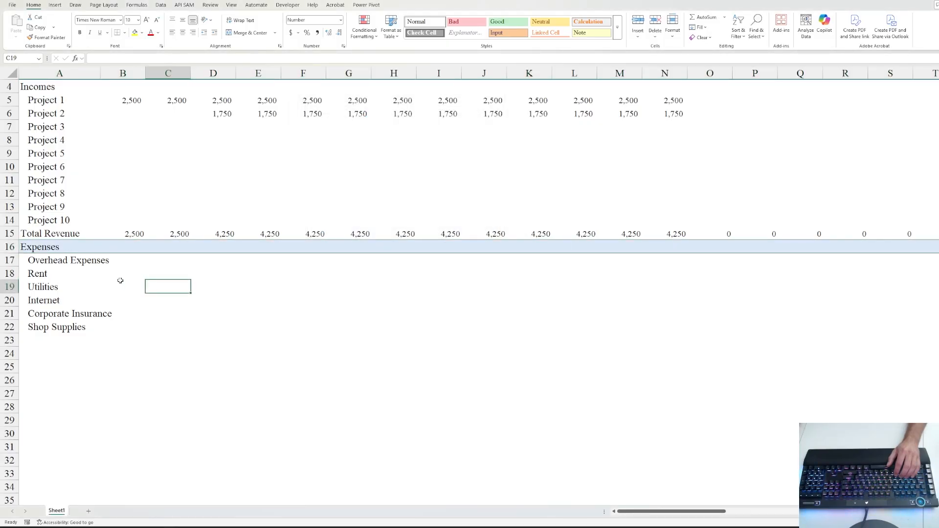
- Add a bottom border to the Overhead Expenses row across all months
{"action": "left_click", "coordinate": [143, 261]}
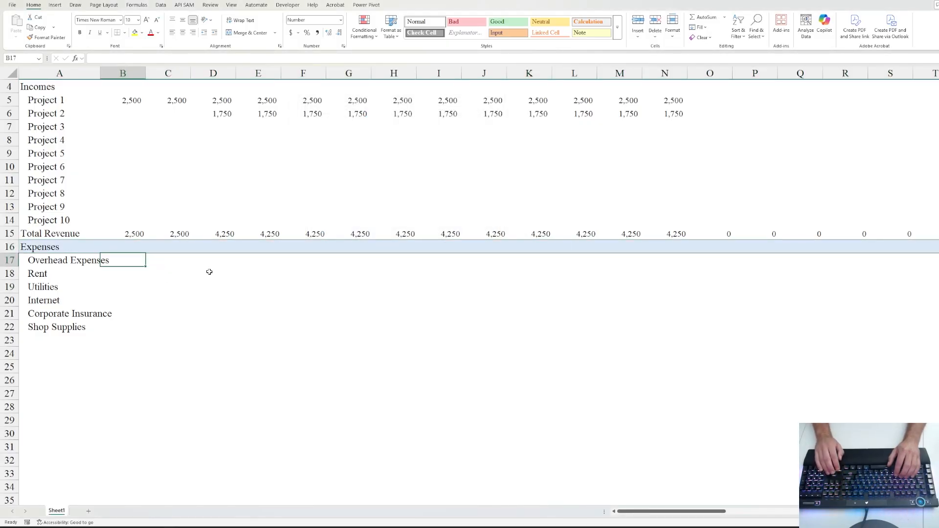
{"action": "key", "text": "Left"}
{"action": "key", "text": "Down"}
{"action": "key", "text": "Down"}
{"action": "key", "text": "Down"}
{"action": "key", "text": "Down"}
{"action": "key", "text": "Down"}
{"action": "key", "text": "Down"}
{"action": "key", "text": "Down"}
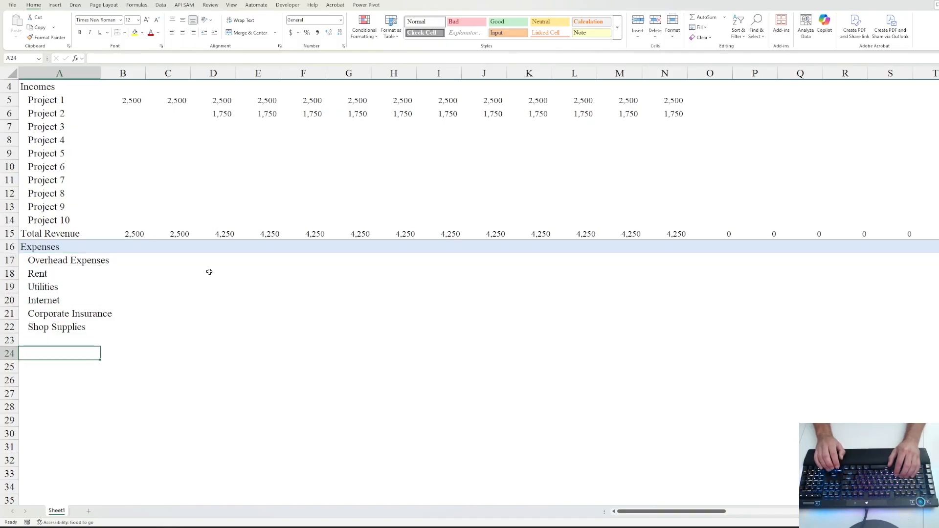
{"action": "key", "text": "Up"}
{"action": "key", "text": "Up"}
{"action": "key", "text": "Up"}
{"action": "key", "text": "Up"}
{"action": "key", "text": "Up"}
{"action": "key", "text": "Up"}
{"action": "key", "text": "Up"}
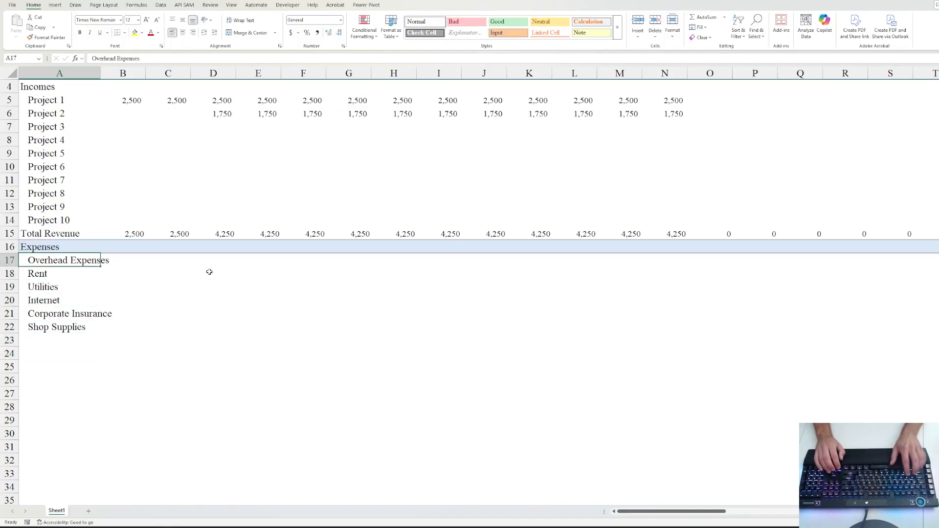
{"action": "key", "text": "ctrl+shift+Right"}
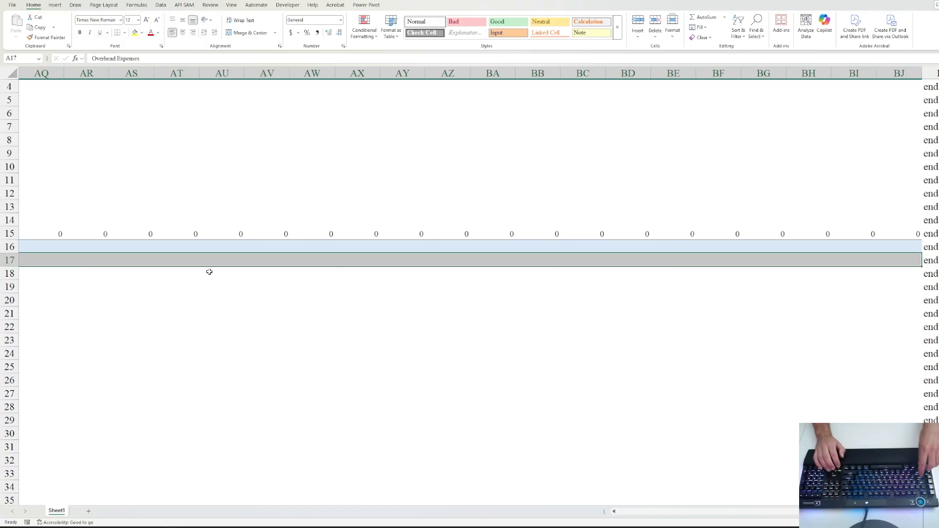
{"action": "key", "text": "ctrl+1"}
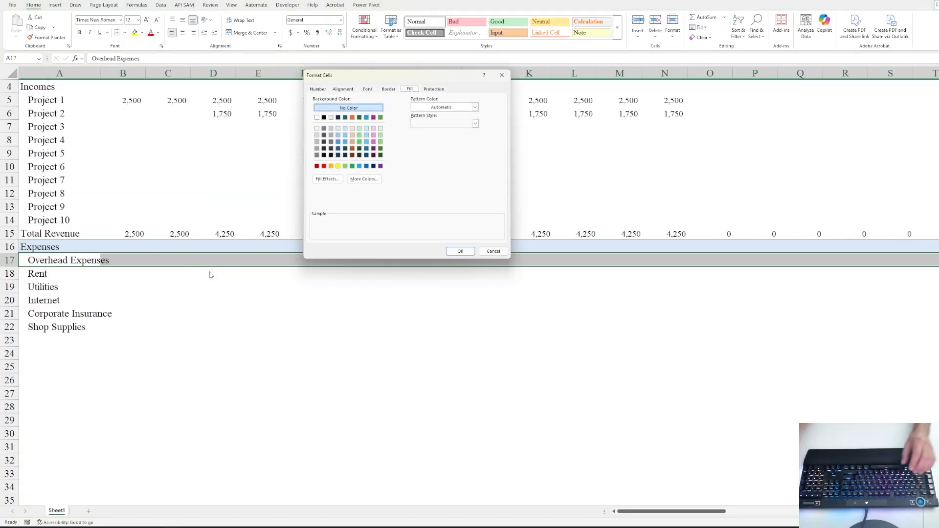
{"action": "left_click", "coordinate": [390, 90]}
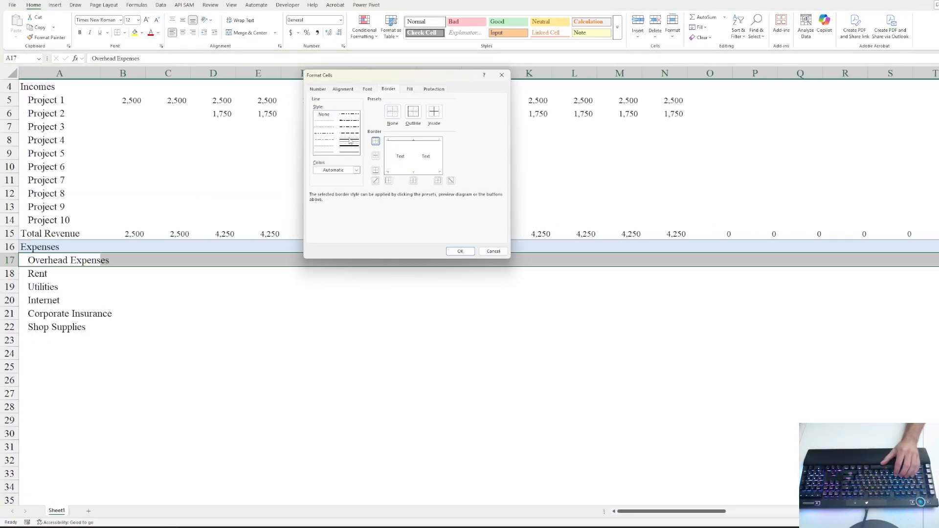
{"action": "left_click", "coordinate": [402, 172]}
{"action": "left_click", "coordinate": [460, 251]}
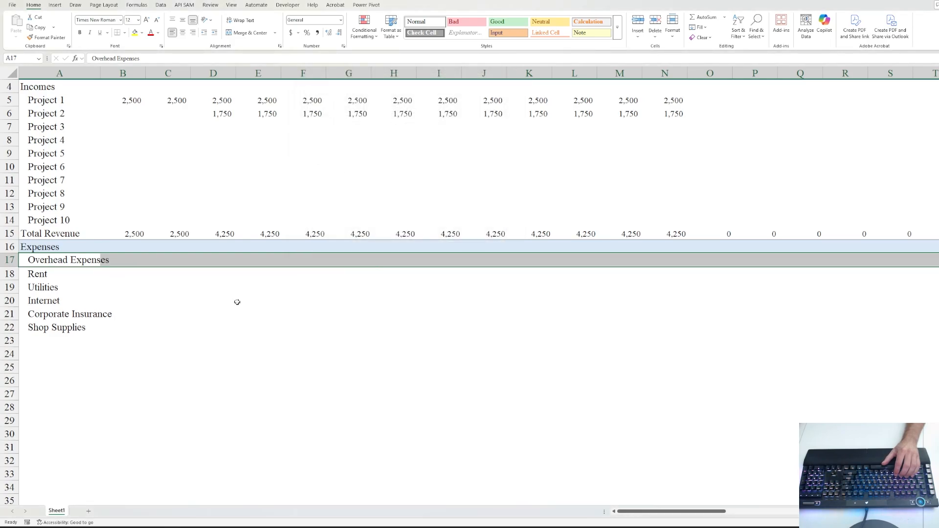
{"action": "left_click", "coordinate": [168, 288]}
- Remove the indent from the Overhead Expenses label in A17
{"action": "left_click", "coordinate": [54, 278]}
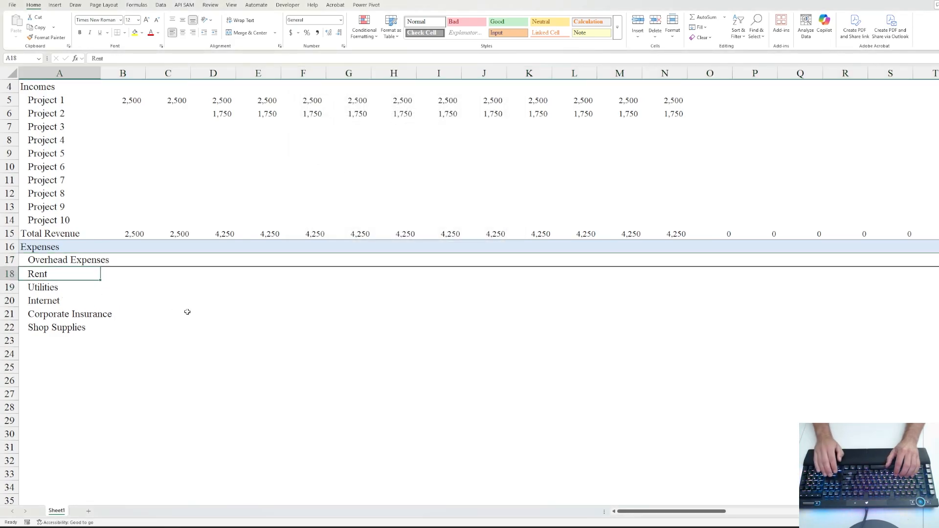
{"action": "key", "text": "Up"}
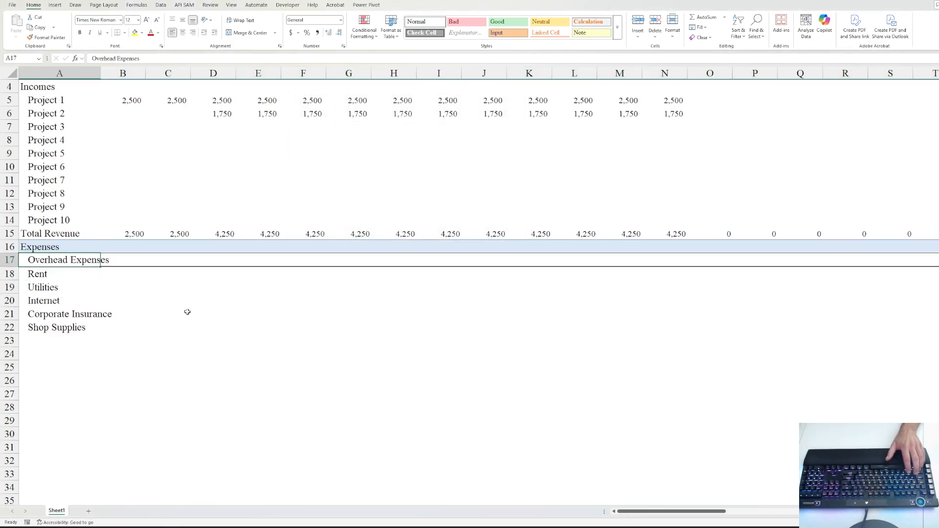
{"action": "left_click", "coordinate": [204, 34]}
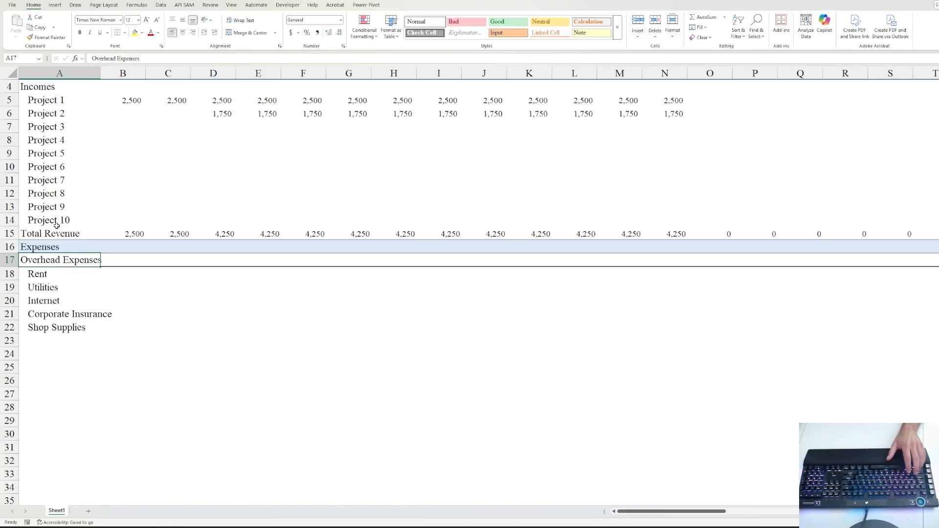
- Enter Rent 7,500, Utilities 1,000 and Internet 500 in B18:B20
{"action": "left_click", "coordinate": [38, 272]}
{"action": "key", "text": "Right"}
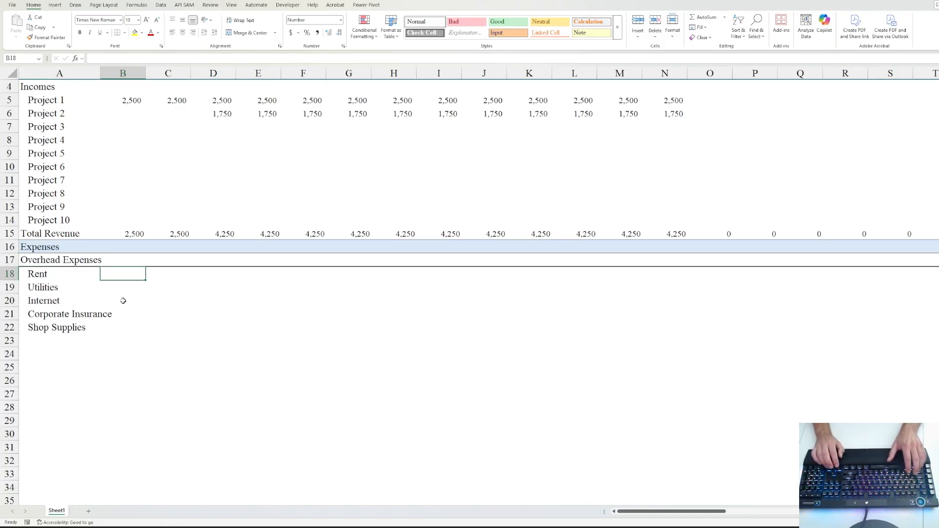
{"action": "type", "text": "7500"}
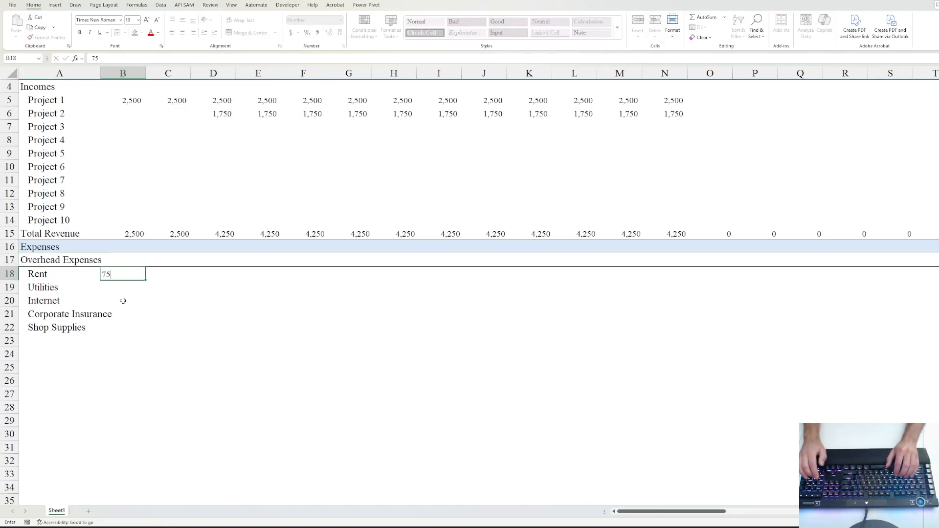
{"action": "key", "text": "ctrl+Return"}
{"action": "key", "text": "Down"}
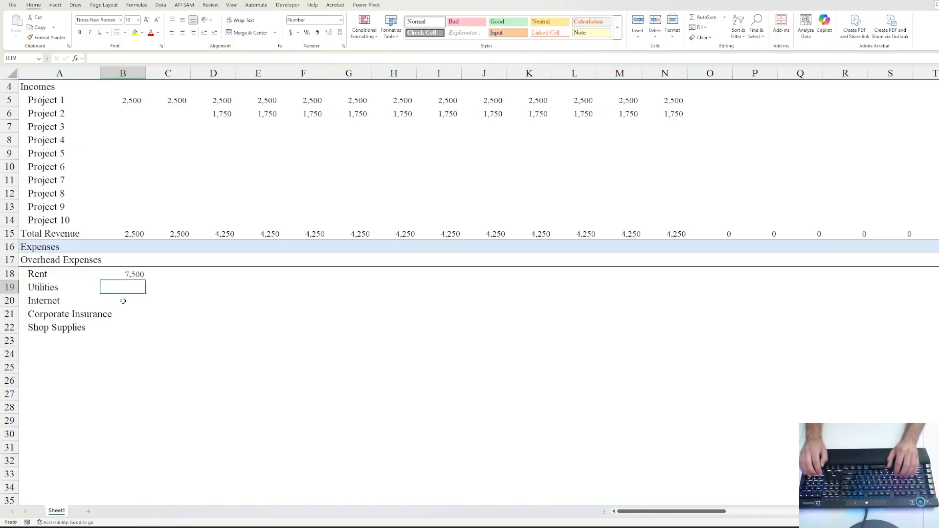
{"action": "type", "text": "1,000"}
{"action": "key", "text": "ctrl+Return"}
{"action": "key", "text": "Down"}
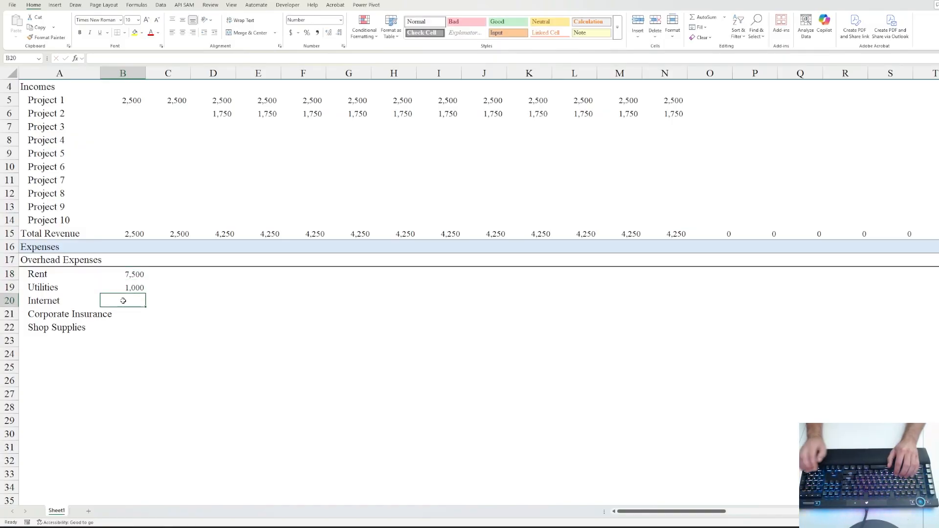
{"action": "type", "text": "500"}
{"action": "key", "text": "ctrl+Return"}
- Enter Corporate Insurance 250 and Shop Supplies 325 in B21:B22
{"action": "key", "text": "Down"}
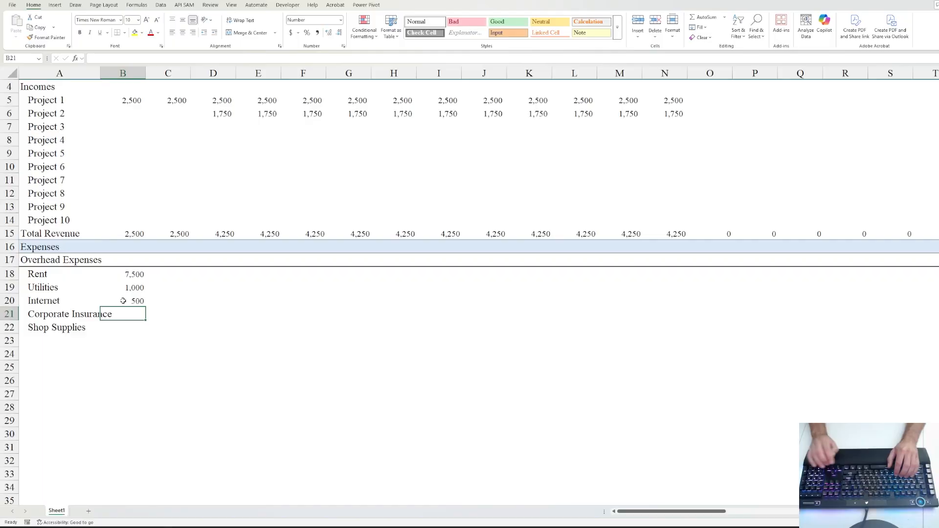
{"action": "type", "text": "250"}
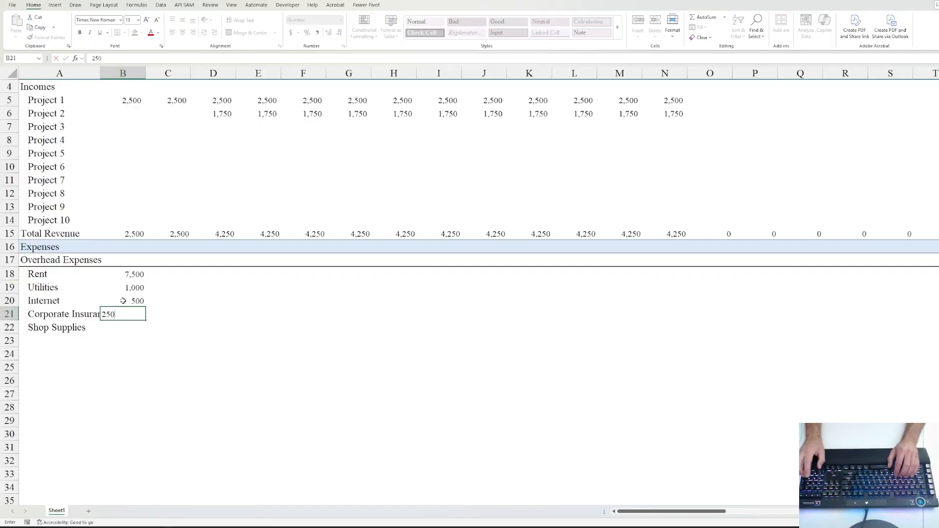
{"action": "key", "text": "ctrl+Return"}
{"action": "key", "text": "Down"}
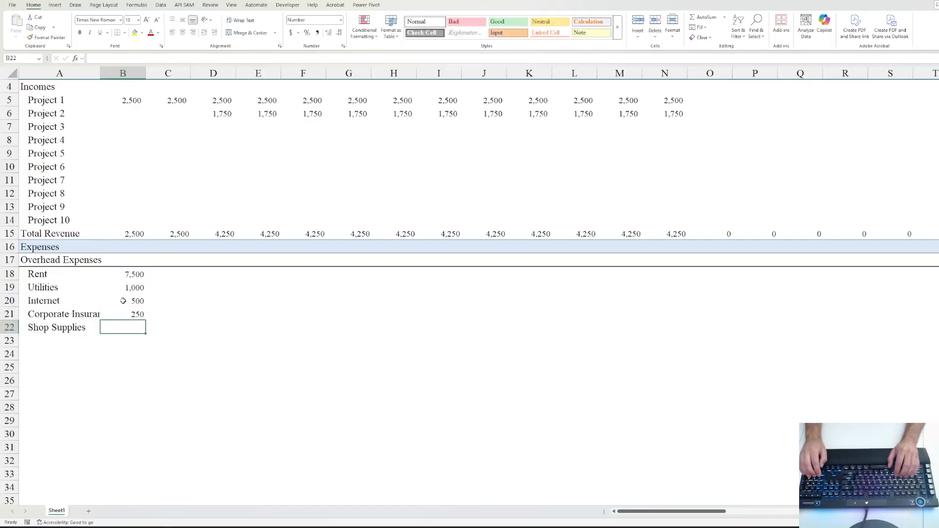
{"action": "type", "text": "325"}
{"action": "key", "text": "ctrl+Return"}
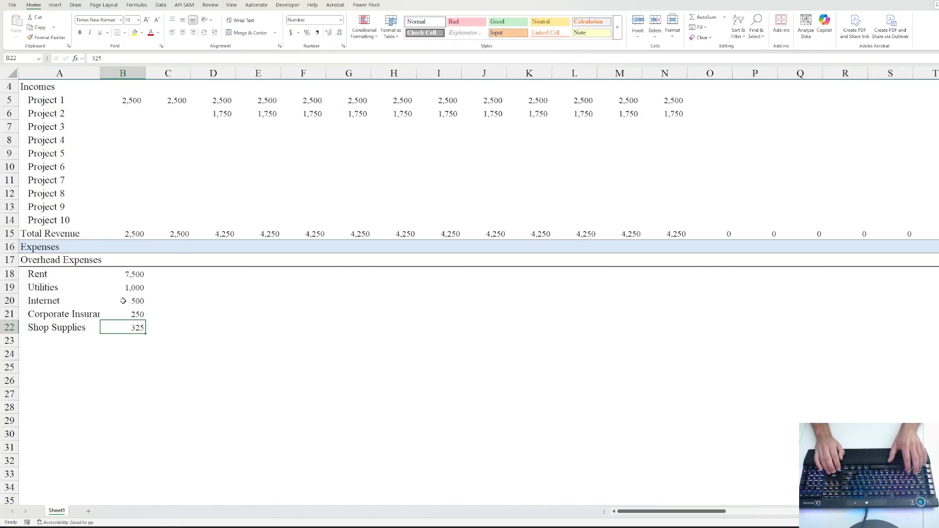
- Fill the five amounts in B18:B22 right across every month through column BJ
{"action": "key", "text": "shift+Up"}
{"action": "key", "text": "shift+Up"}
{"action": "key", "text": "shift+Up"}
{"action": "key", "text": "shift+Up"}
{"action": "key", "text": "ctrl+shift+Right"}
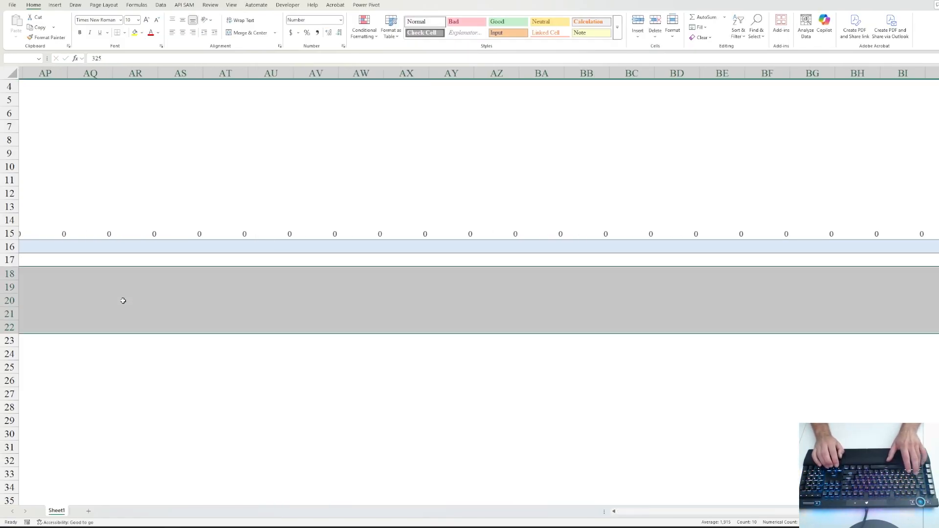
{"action": "key", "text": "shift+Left"}
{"action": "key", "text": "ctrl+r"}
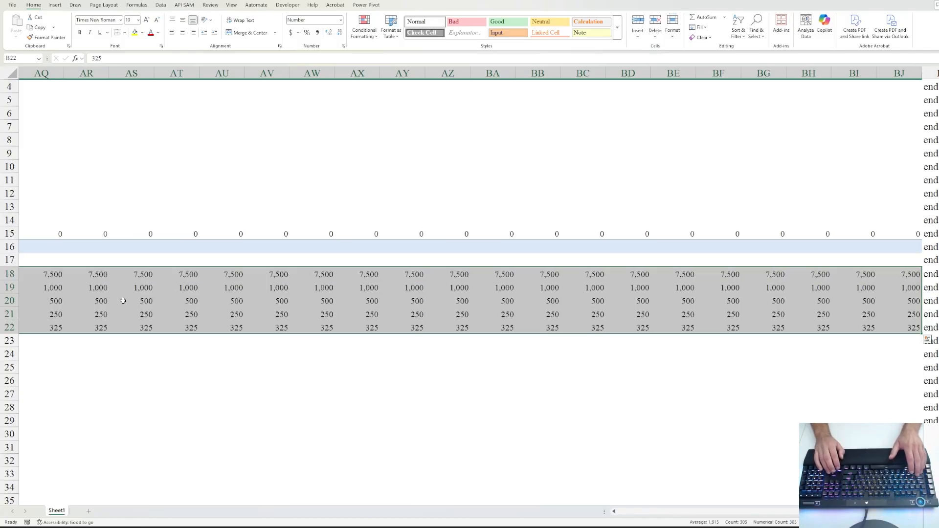
- Return to column A and move among the overhead expense labels Rent through Shop Supplies
{"action": "key", "text": "Home"}
{"action": "key", "text": "Down"}
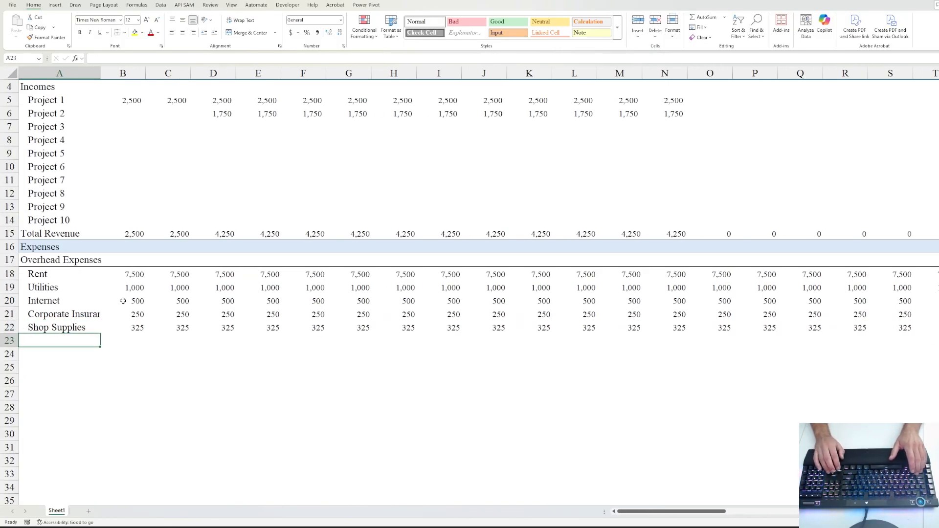
{"action": "key", "text": "Up"}
{"action": "key", "text": "ctrl+shift+Up"}
{"action": "key", "text": "Down"}
{"action": "key", "text": "Up"}
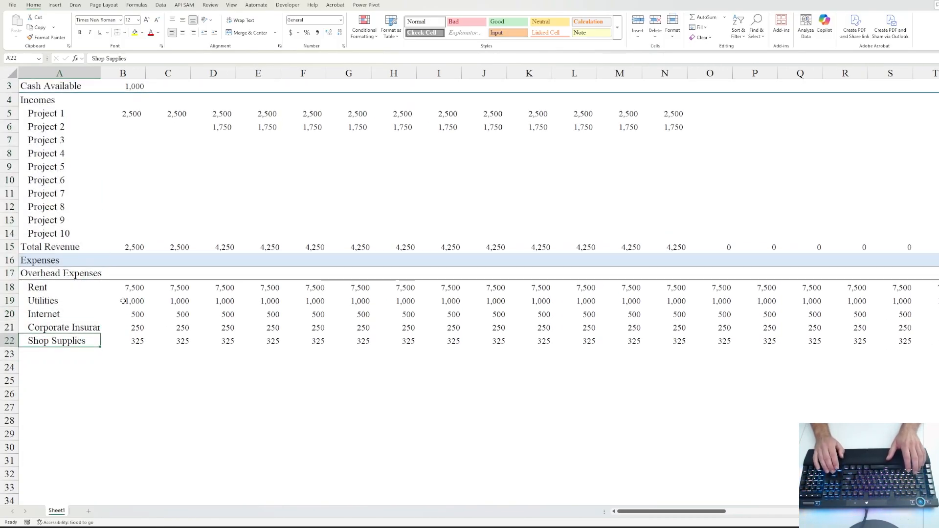
{"action": "key", "text": "Up"}
{"action": "key", "text": "Up"}
{"action": "key", "text": "Up"}
{"action": "key", "text": "Up"}
{"action": "key", "text": "shift+Down"}
{"action": "key", "text": "shift+Down"}
{"action": "key", "text": "shift+Down"}
{"action": "key", "text": "shift+Down"}
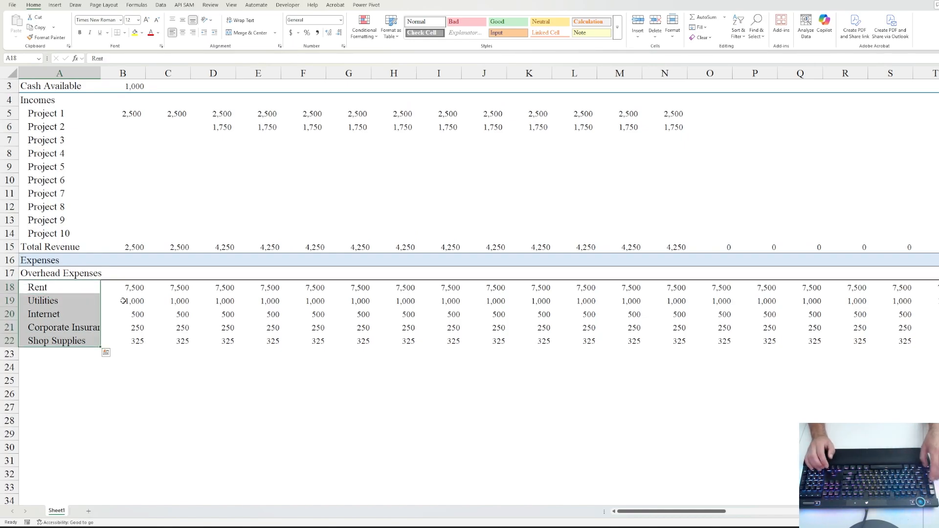
{"action": "key", "text": "Down"}
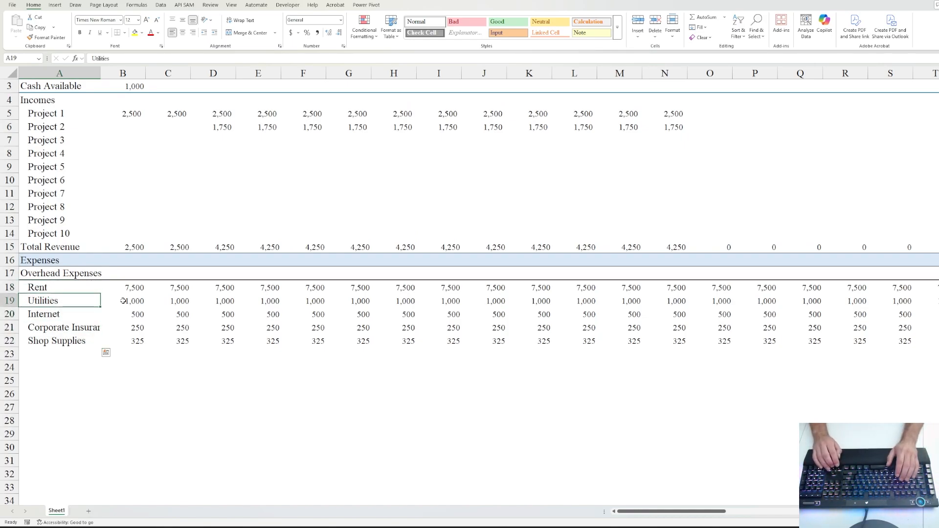
{"action": "key", "text": "Down"}
{"action": "key", "text": "Down"}
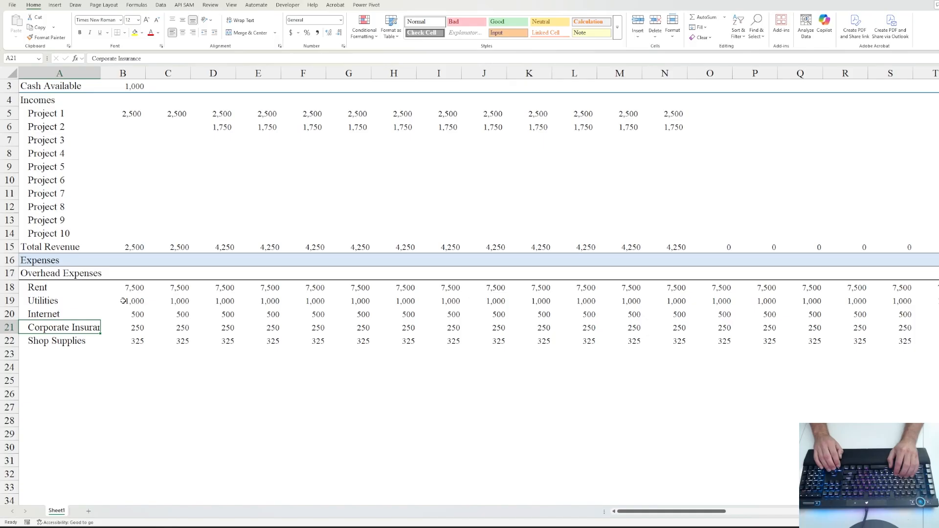
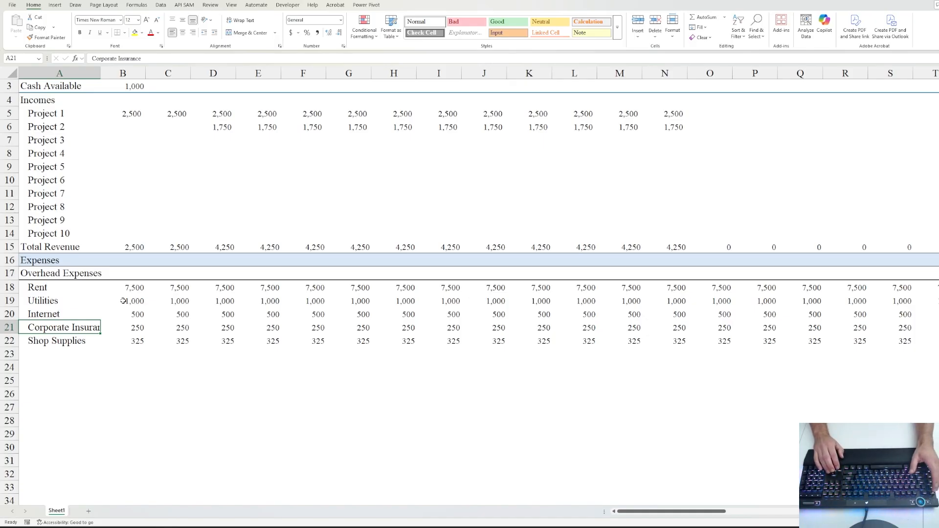
- AutoFit column A so the Corporate Insurance label shows in full
{"action": "key", "text": "alt+h"}
{"action": "key", "text": "o"}
{"action": "key", "text": "i"}
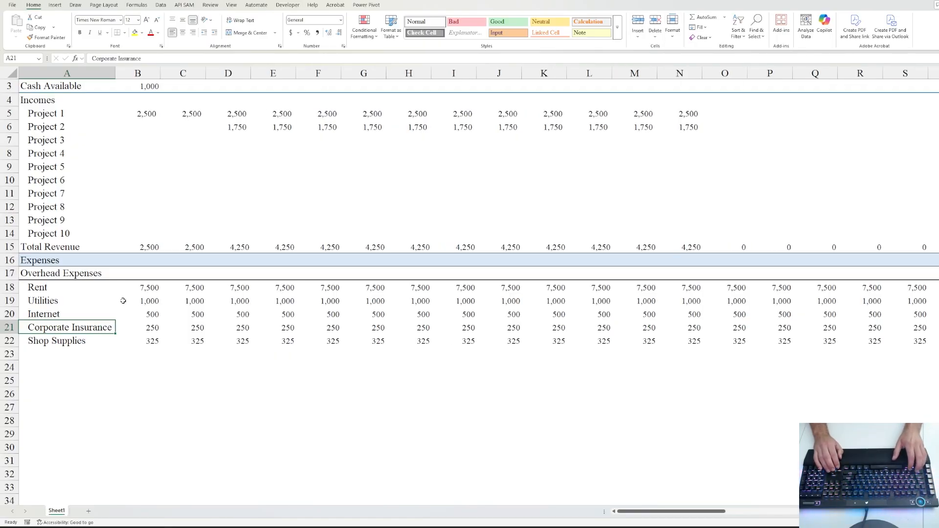
{"action": "key", "text": "ctrl+z"}
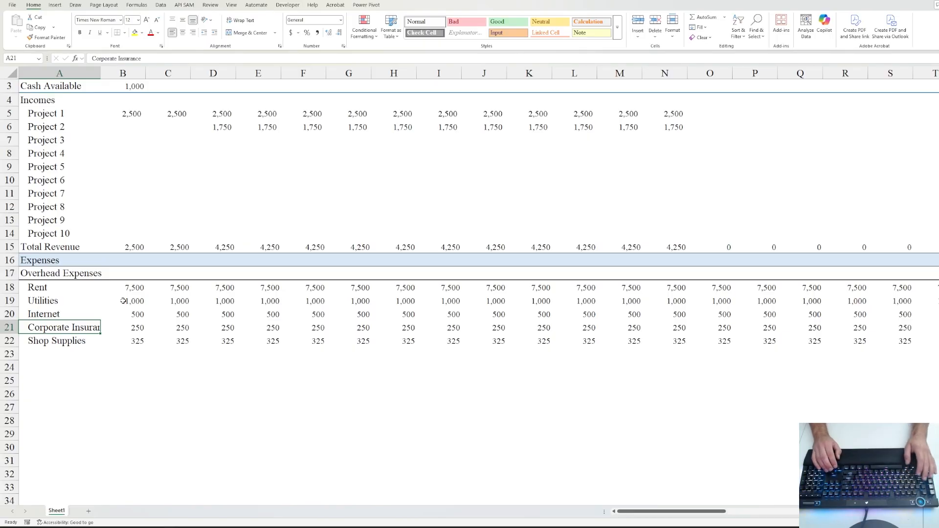
{"action": "key", "text": "alt"}
{"action": "key", "text": "h"}
{"action": "key", "text": "o"}
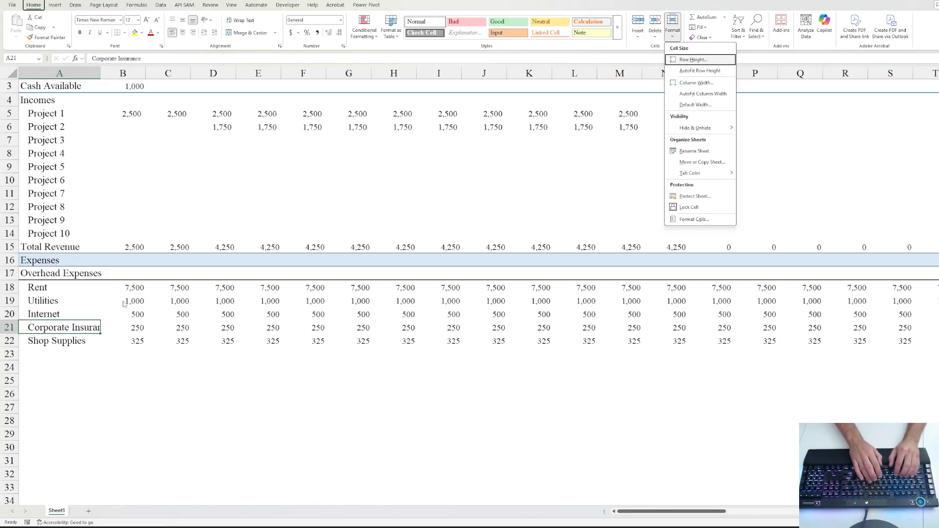
{"action": "key", "text": "i"}
- Enter Expense 1 in A23 and fill the labels down to Expense 5 in A27
{"action": "key", "text": "Down"}
{"action": "key", "text": "Down"}
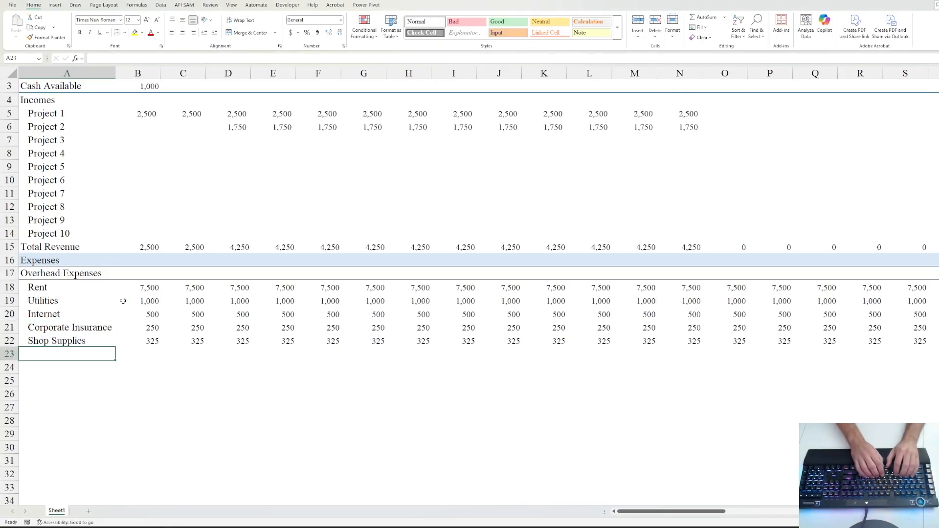
{"action": "type", "text": "Expense"}
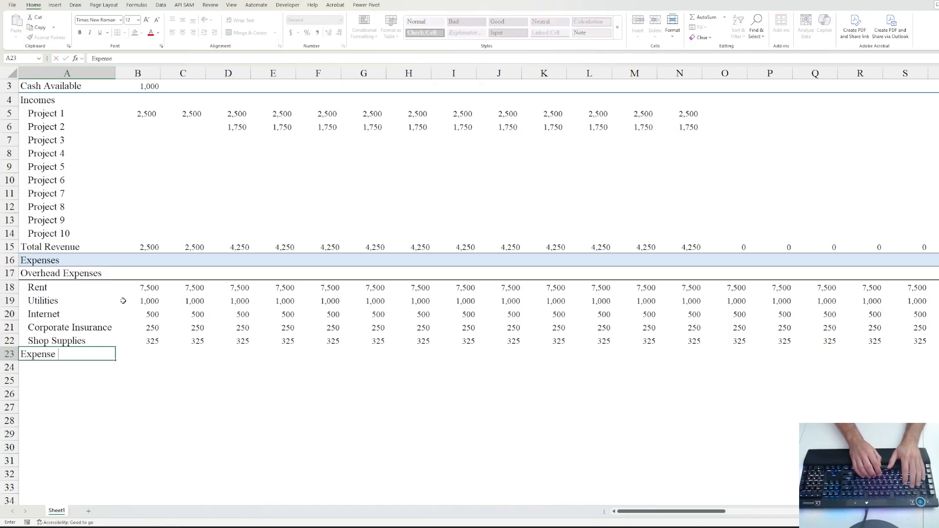
{"action": "type", "text": " 1"}
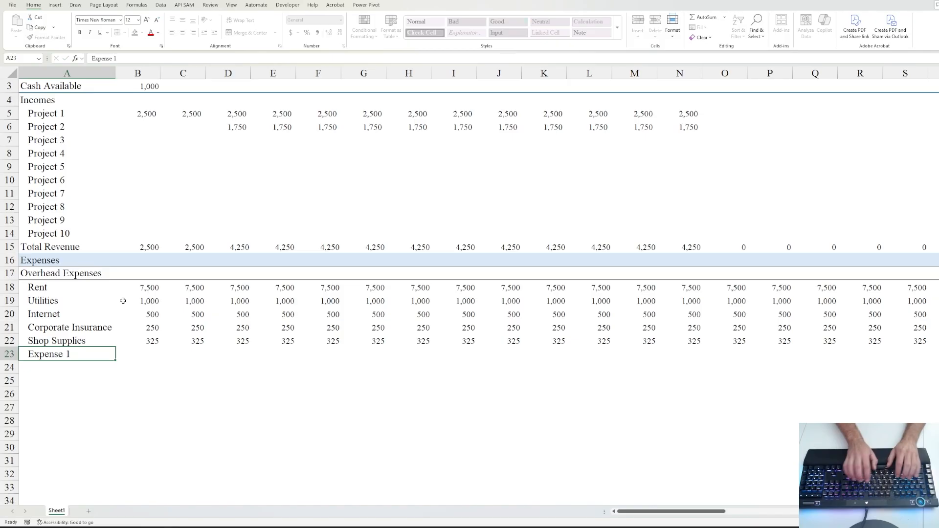
{"action": "key", "text": "Return"}
{"action": "type", "text": "Expense 2"}
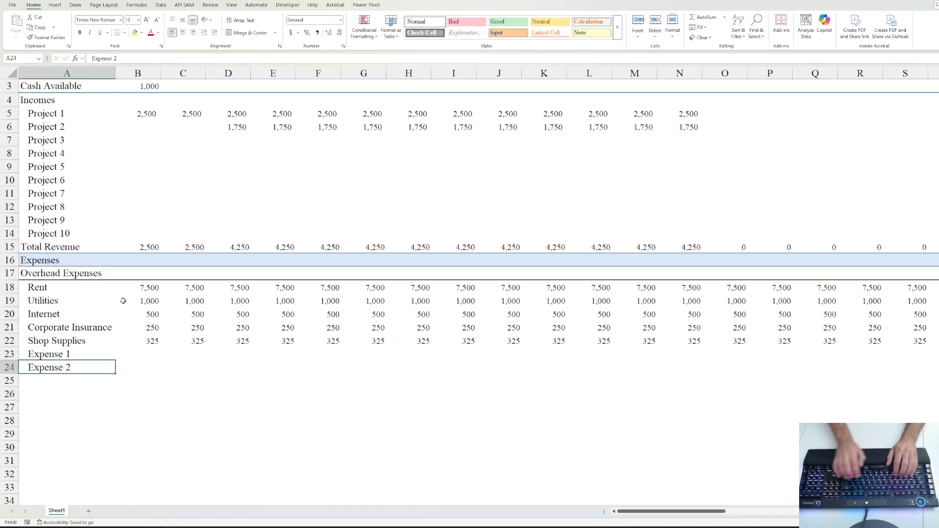
{"action": "key", "text": "Up"}
{"action": "left_click_drag", "start_coordinate": [115, 361], "coordinate": [122, 404]}
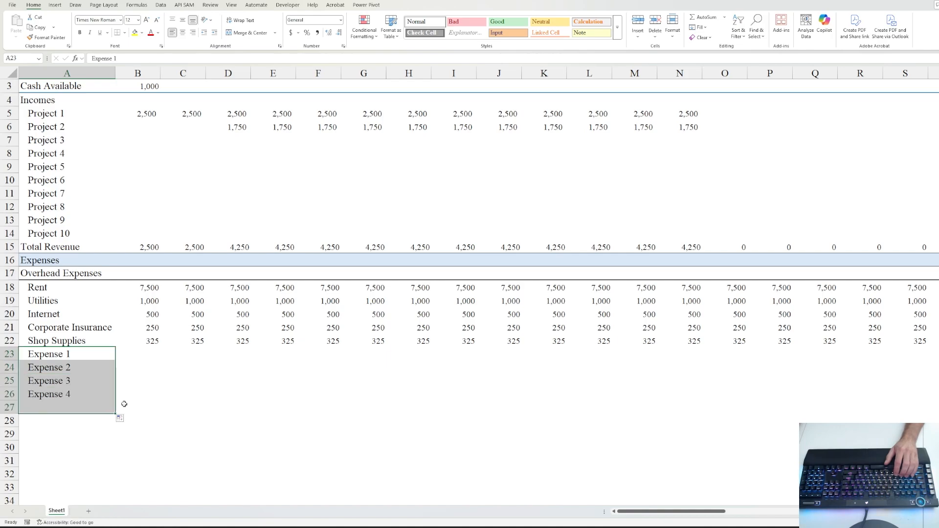
{"action": "left_click", "coordinate": [147, 352]}
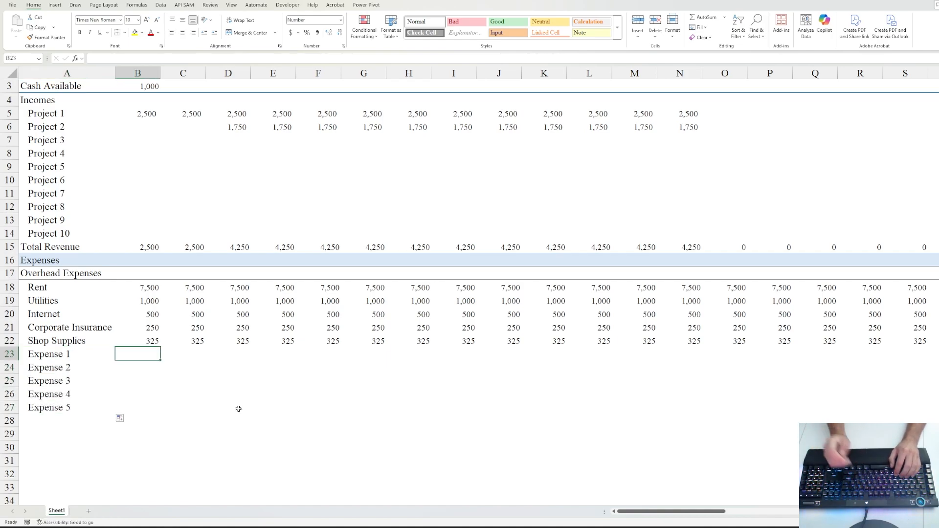
- Enter =RANDBETWEEN(5,500) in B23 and fill it down to B27
{"action": "type", "text": "="}
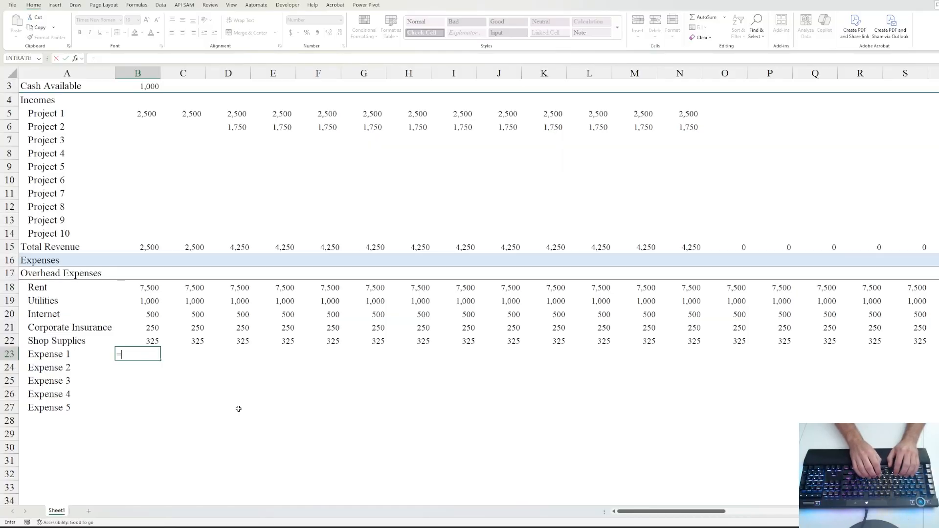
{"action": "type", "text": "rand"}
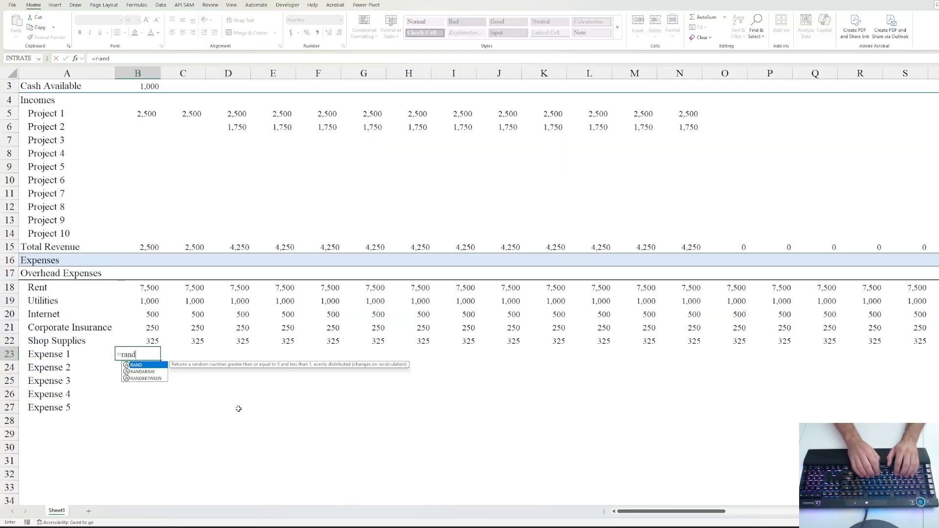
{"action": "key", "text": "Down"}
{"action": "key", "text": "Down"}
{"action": "key", "text": "Tab"}
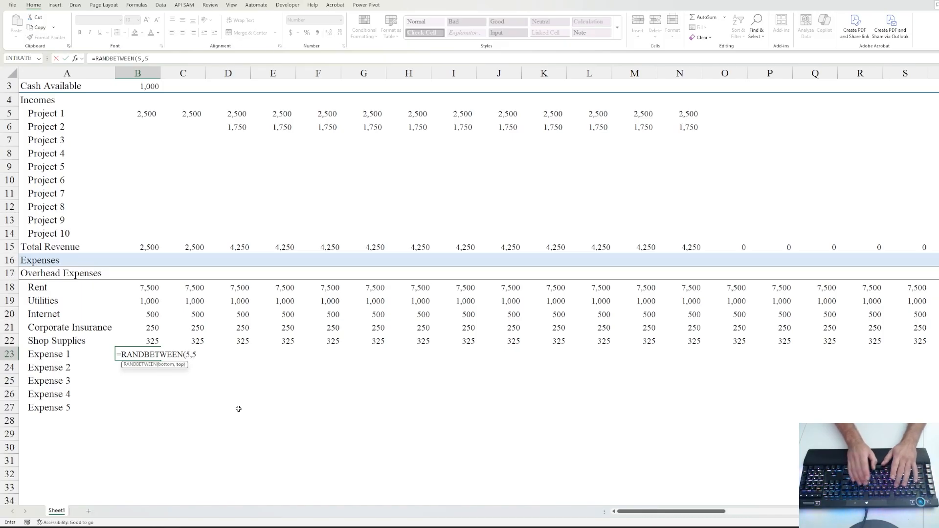
{"action": "type", "text": "5,500"}
{"action": "key", "text": "ctrl+Return"}
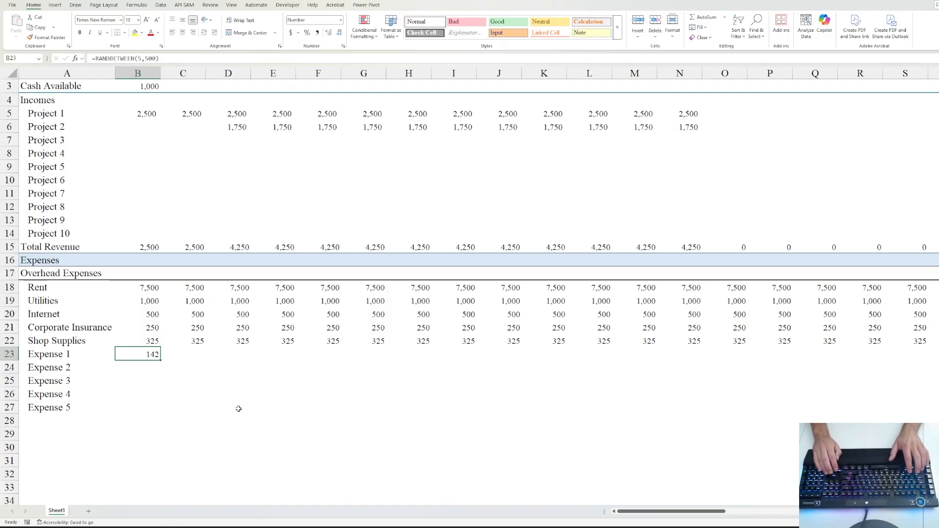
{"action": "key", "text": "shift+Down"}
{"action": "key", "text": "shift+Down"}
{"action": "key", "text": "shift+Down"}
{"action": "key", "text": "shift+Down"}
{"action": "key", "text": "ctrl+d"}
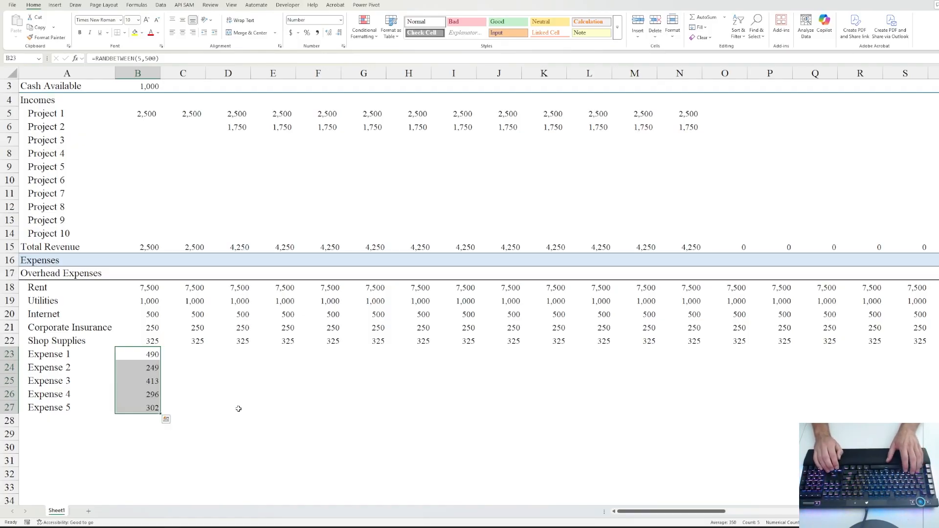
- Replace the five random formulas with fixed values and number formats
{"action": "key", "text": "ctrl+c"}
{"action": "key", "text": "alt"}
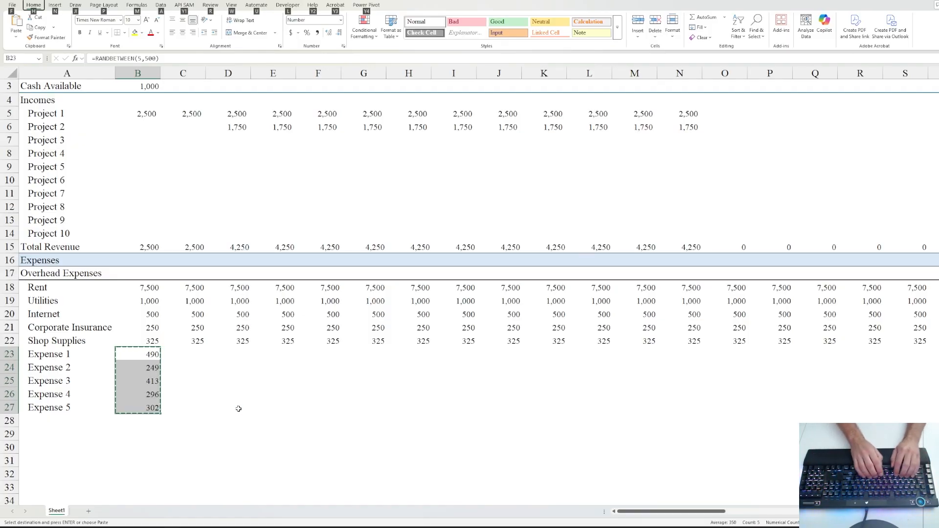
{"action": "key", "text": "h"}
{"action": "key", "text": "v"}
{"action": "key", "text": "s"}
{"action": "key", "text": "u"}
{"action": "key", "text": "Return"}
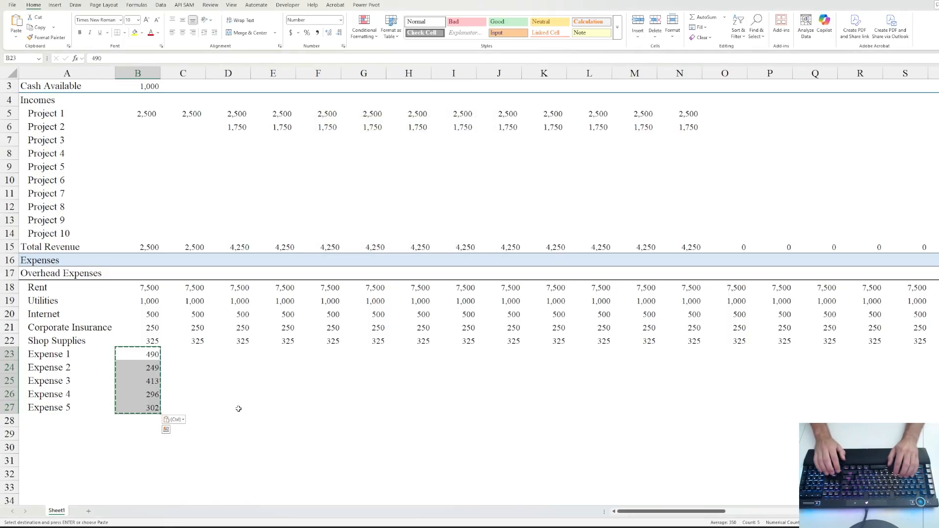
{"action": "key", "text": "Down"}
{"action": "key", "text": "Up"}
{"action": "key", "text": "Escape"}
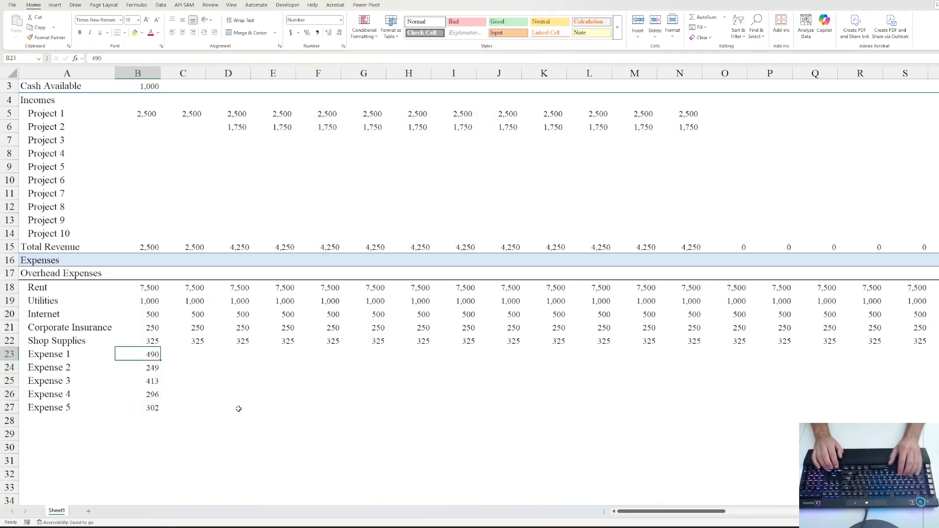
- Fill the Expense 1–5 amounts across every month through column BJ
{"action": "key", "text": "ctrl+shift+Down"}
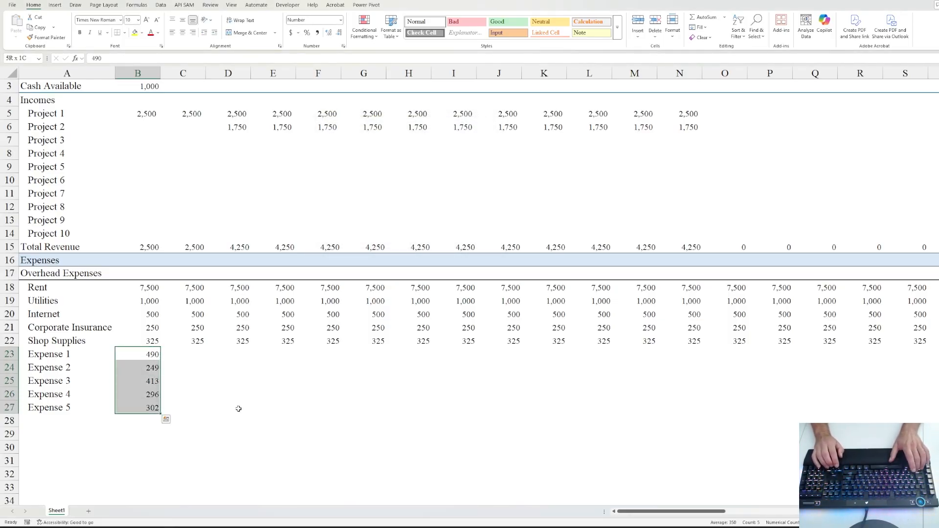
{"action": "key", "text": "ctrl+shift+Right"}
{"action": "key", "text": "shift+Left"}
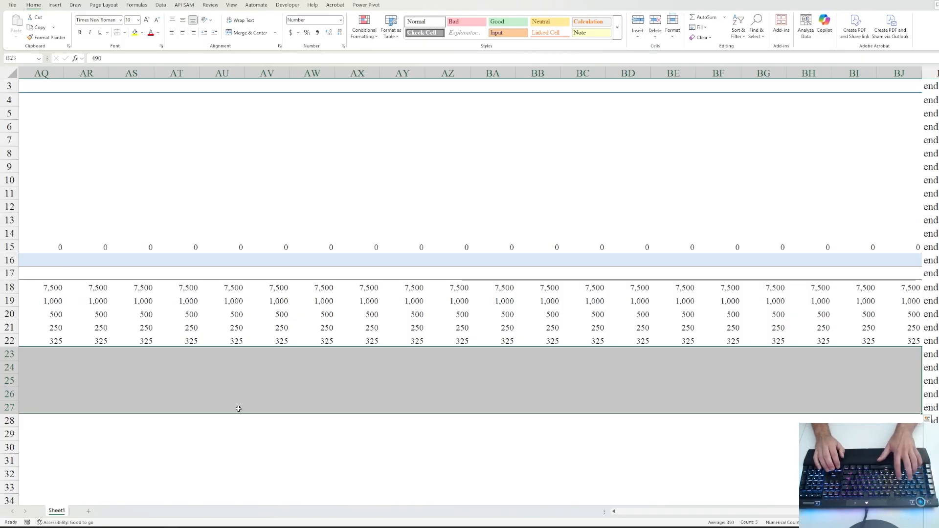
{"action": "key", "text": "ctrl+r"}
{"action": "key", "text": "Left"}
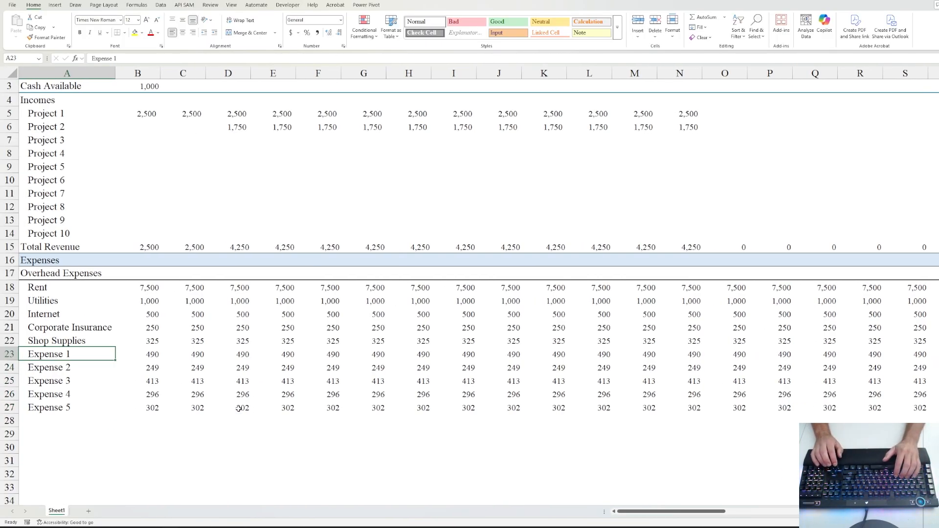
{"action": "key", "text": "Right"}
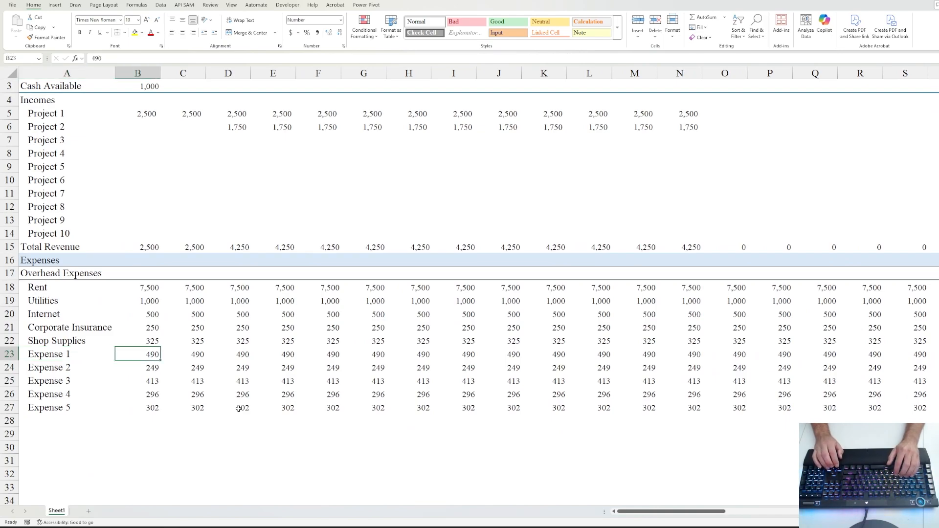
{"action": "key", "text": "Down"}
{"action": "key", "text": "Down"}
{"action": "key", "text": "Down"}
{"action": "key", "text": "Down"}
{"action": "key", "text": "Up"}
{"action": "key", "text": "Up"}
{"action": "key", "text": "Up"}
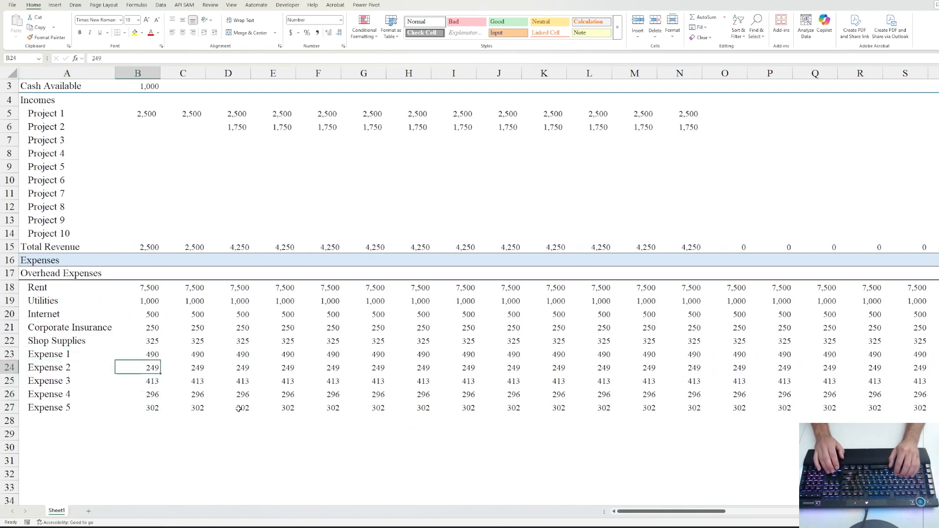
{"action": "key", "text": "Up"}
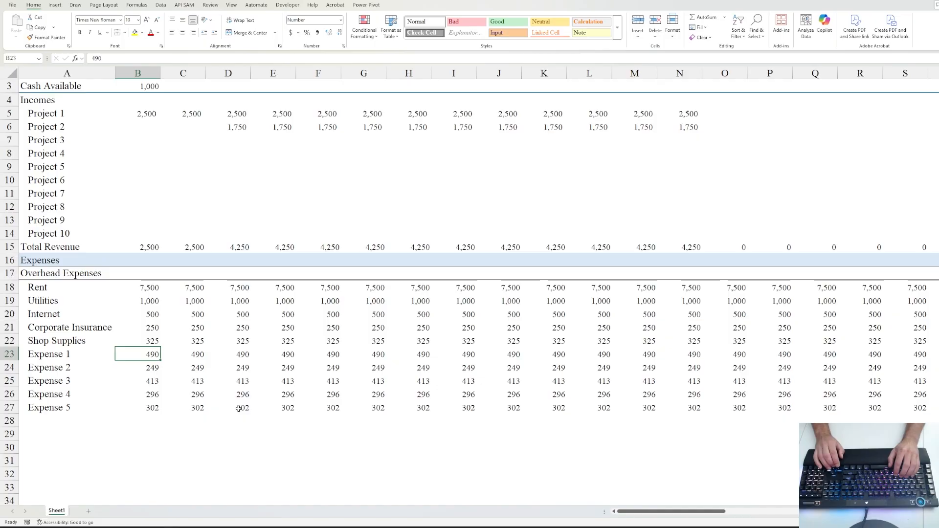
{"action": "key", "text": "Down"}
{"action": "key", "text": "Down"}
{"action": "key", "text": "Down"}
{"action": "key", "text": "Down"}
{"action": "key", "text": "Down"}
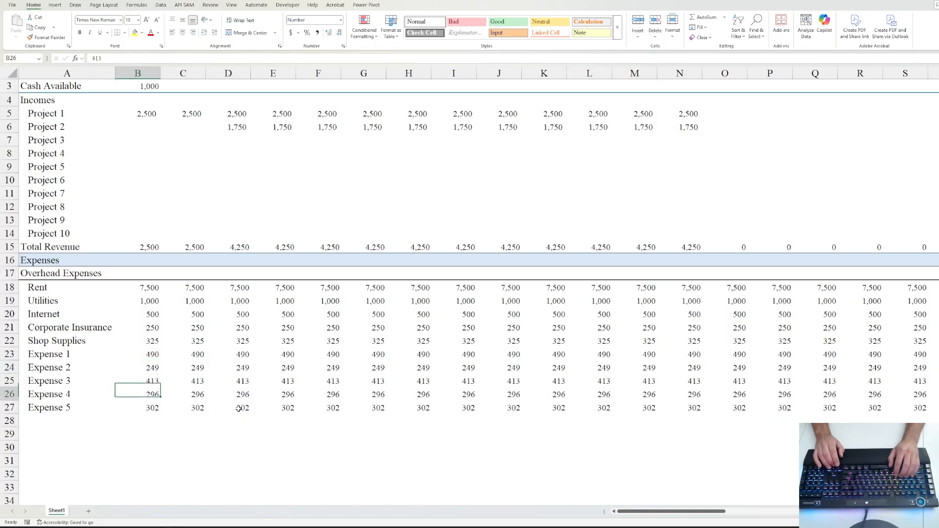
{"action": "key", "text": "Left"}
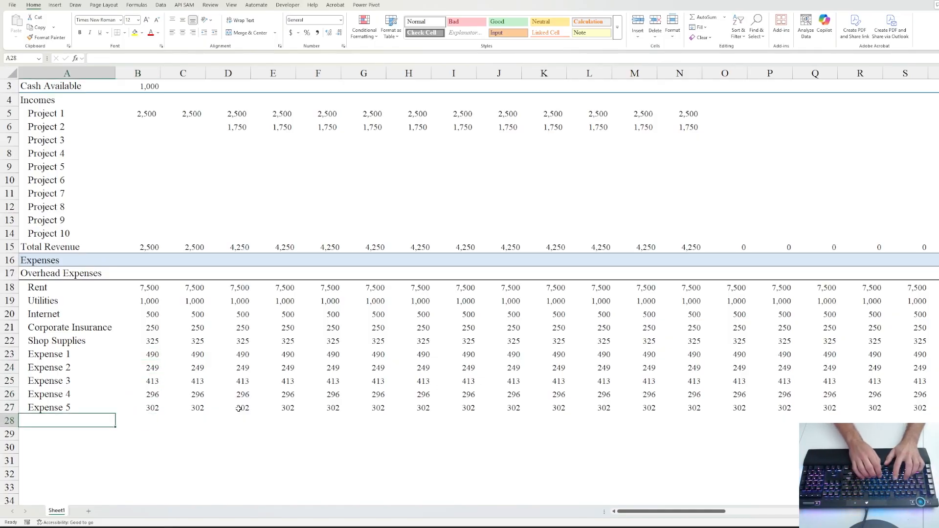
- Label A28 'Total Expenses' and remove its indent
{"action": "type", "text": "Total Expenses"}
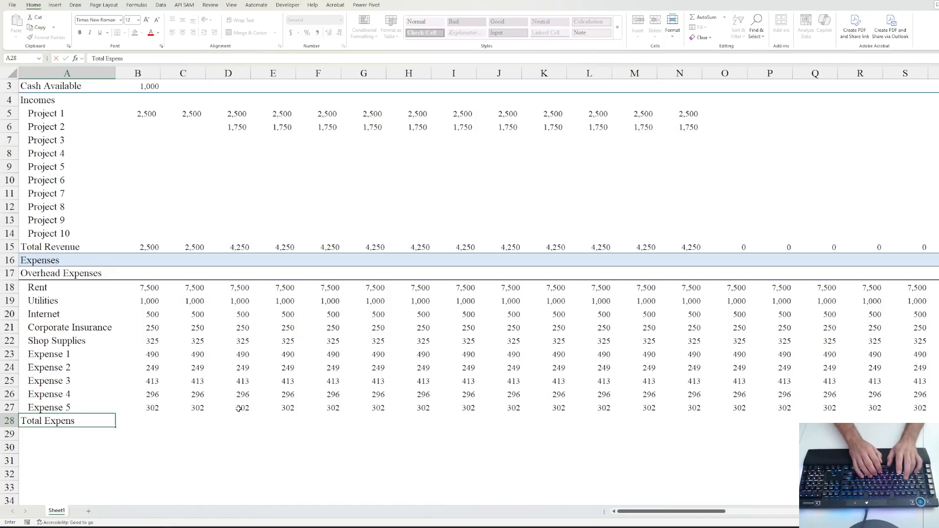
{"action": "key", "text": "ctrl+Return"}
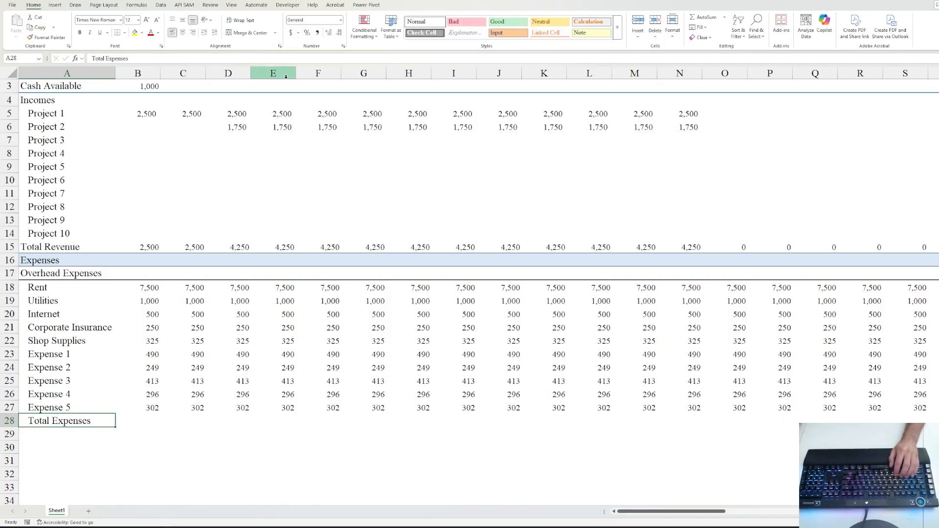
{"action": "left_click", "coordinate": [204, 33]}
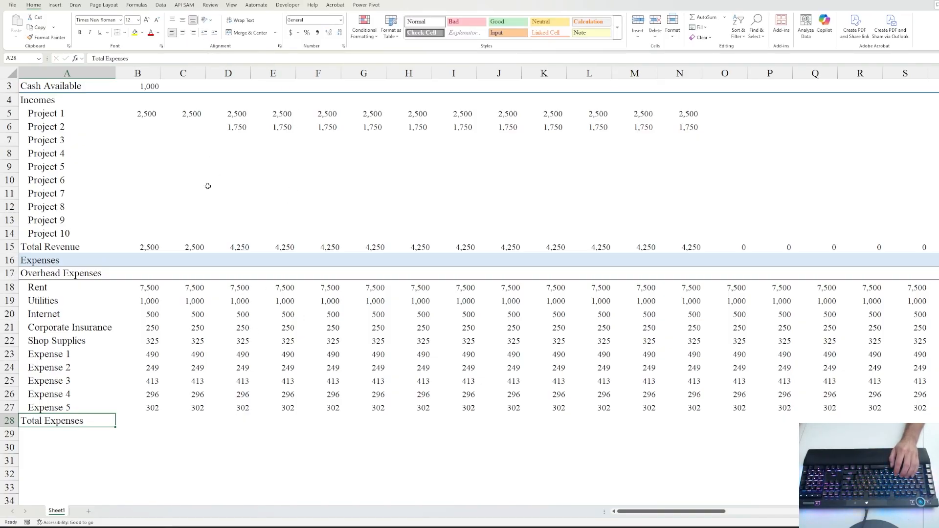
- Give Total Revenue row 15 a top and double bottom border across the month columns
{"action": "left_click", "coordinate": [46, 248]}
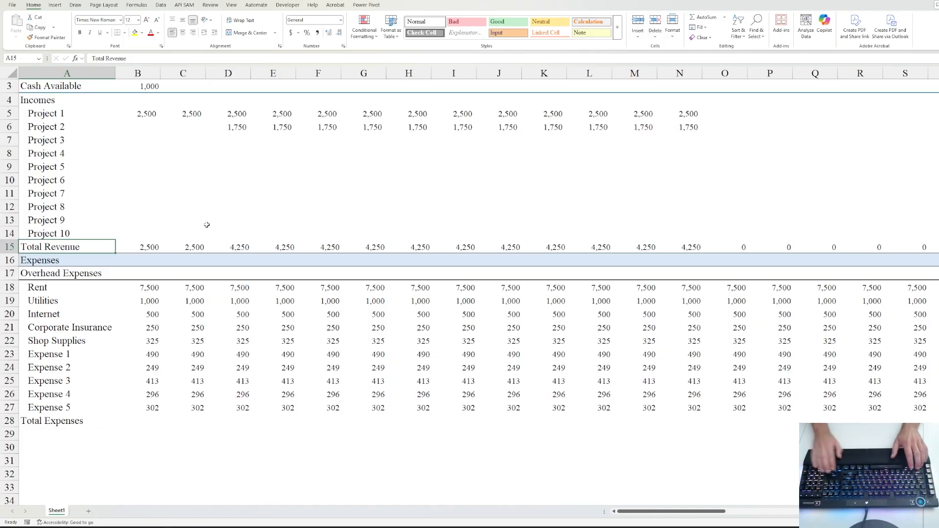
{"action": "key", "text": "ctrl+shift+Right"}
{"action": "key", "text": "shift+Left"}
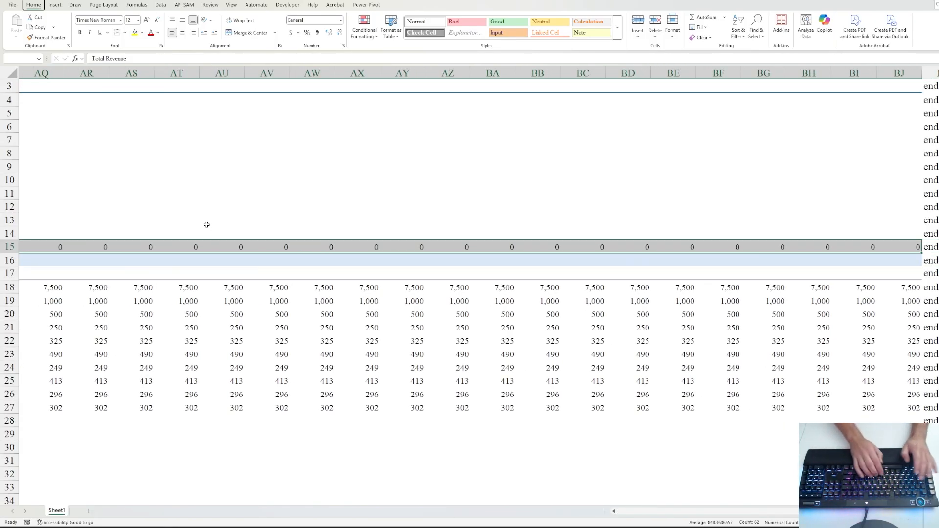
{"action": "key", "text": "alt"}
{"action": "key", "text": "h"}
{"action": "key", "text": "b"}
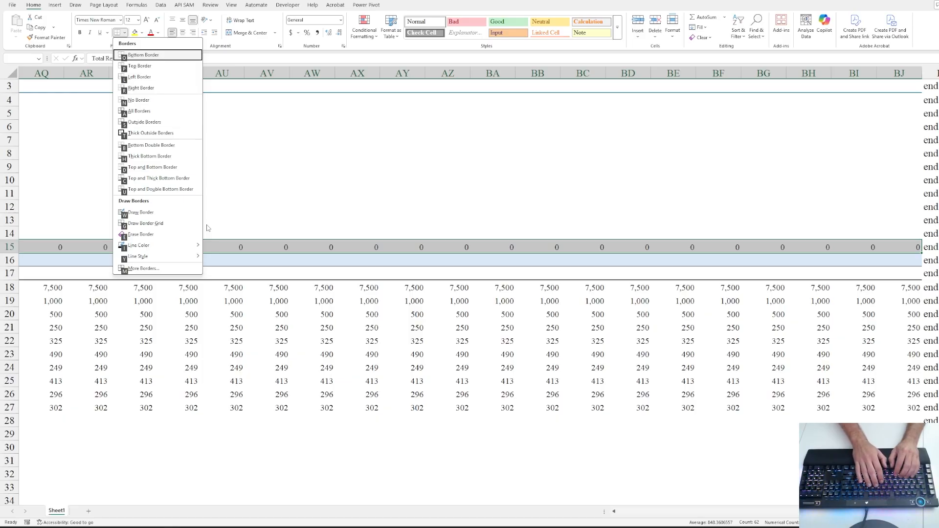
{"action": "key", "text": "u"}
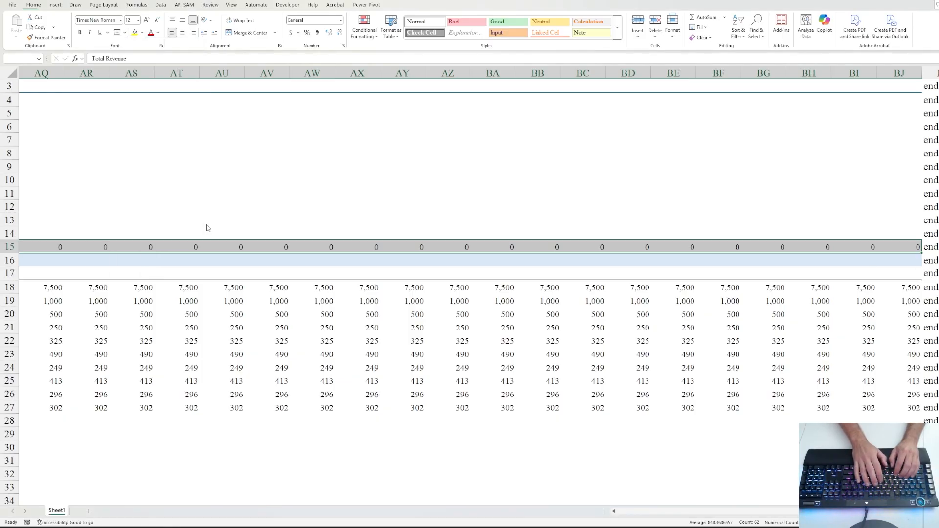
{"action": "key", "text": "ctrl+BackSpace"}
{"action": "key", "text": "Left"}
{"action": "key", "text": "Right"}
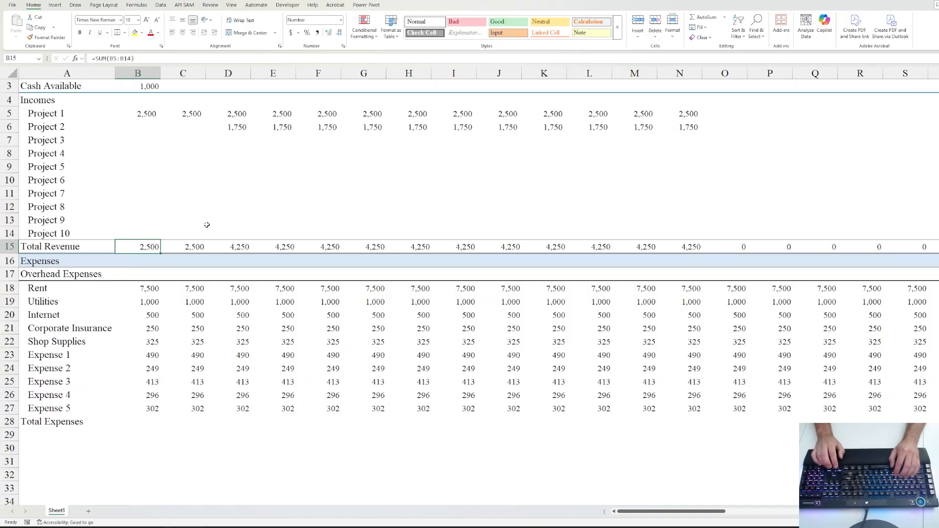
{"action": "key", "text": "Up"}
{"action": "key", "text": "Down"}
{"action": "key", "text": "Down"}
{"action": "key", "text": "Up"}
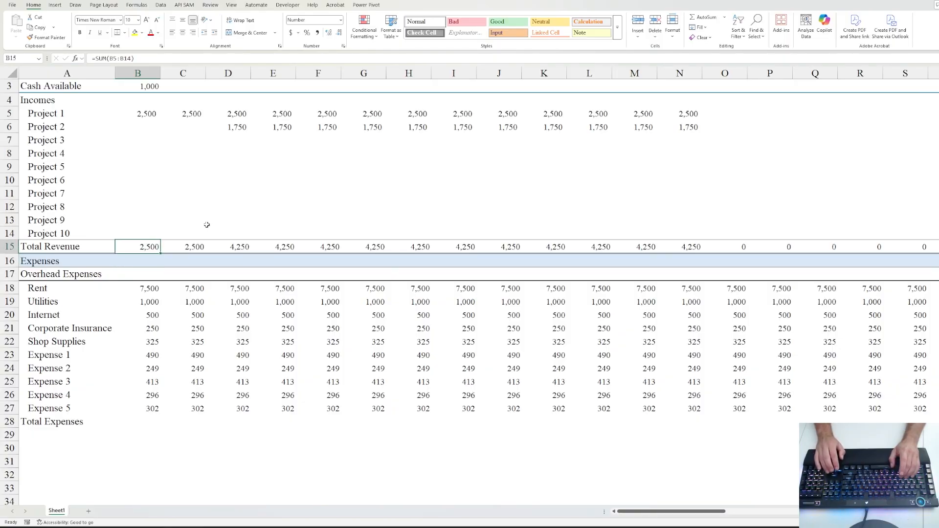
{"action": "key", "text": "Down"}
{"action": "key", "text": "Down"}
{"action": "key", "text": "Down"}
{"action": "key", "text": "Down"}
{"action": "key", "text": "Down"}
{"action": "key", "text": "Down"}
{"action": "key", "text": "Down"}
{"action": "key", "text": "Down"}
{"action": "key", "text": "Down"}
{"action": "key", "text": "Down"}
{"action": "key", "text": "Down"}
{"action": "key", "text": "Down"}
{"action": "key", "text": "Down"}
{"action": "key", "text": "Down"}
{"action": "key", "text": "Down"}
{"action": "key", "text": "Left"}
- AutoSum rows 18–27 into B28 and copy the total across every month
{"action": "key", "text": "Up"}
{"action": "key", "text": "Up"}
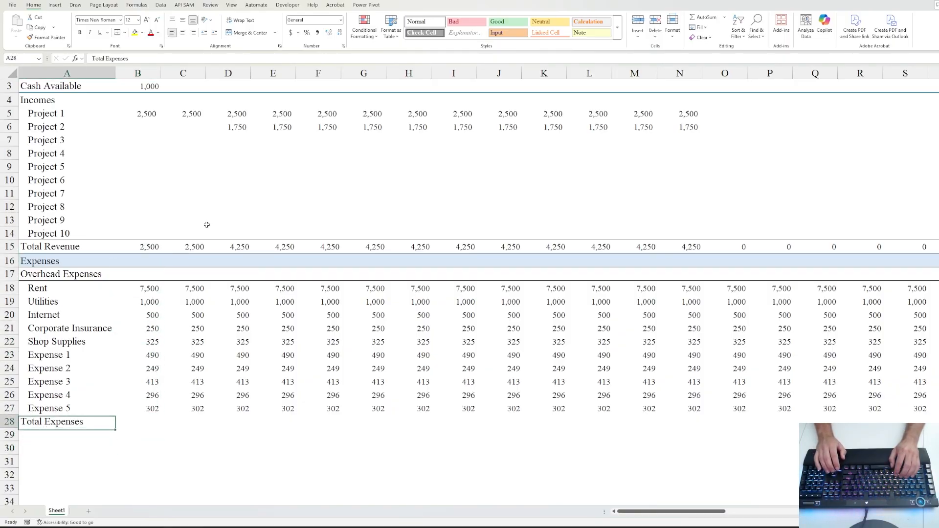
{"action": "key", "text": "Right"}
{"action": "key", "text": "alt+equal"}
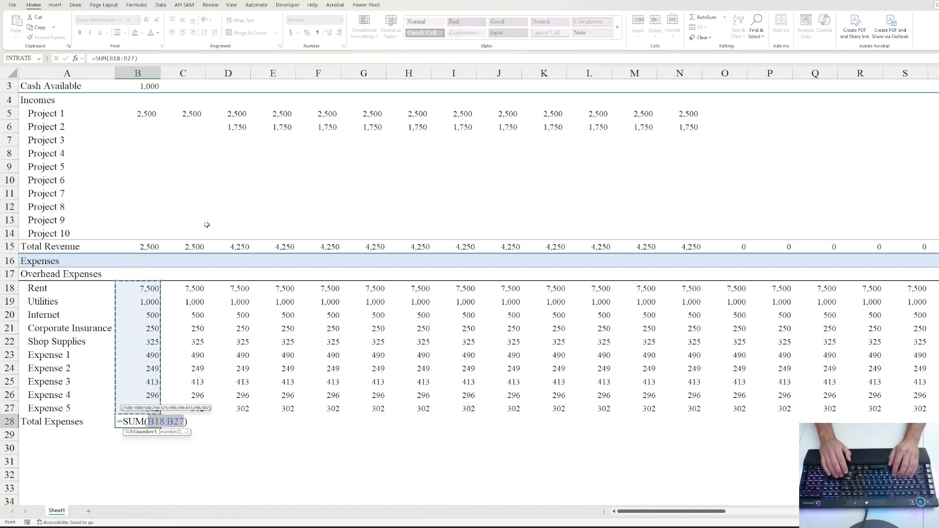
{"action": "key", "text": "ctrl+Return"}
{"action": "key", "text": "ctrl+shift+Right"}
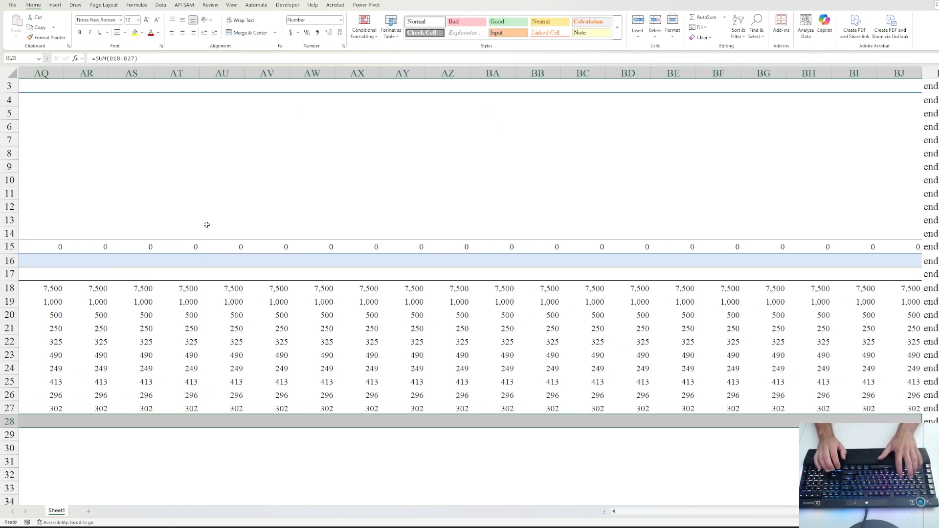
{"action": "key", "text": "ctrl+r"}
- Add borders to the Total Expenses row and compare B28 with the Total Revenue formula
{"action": "key", "text": "Home"}
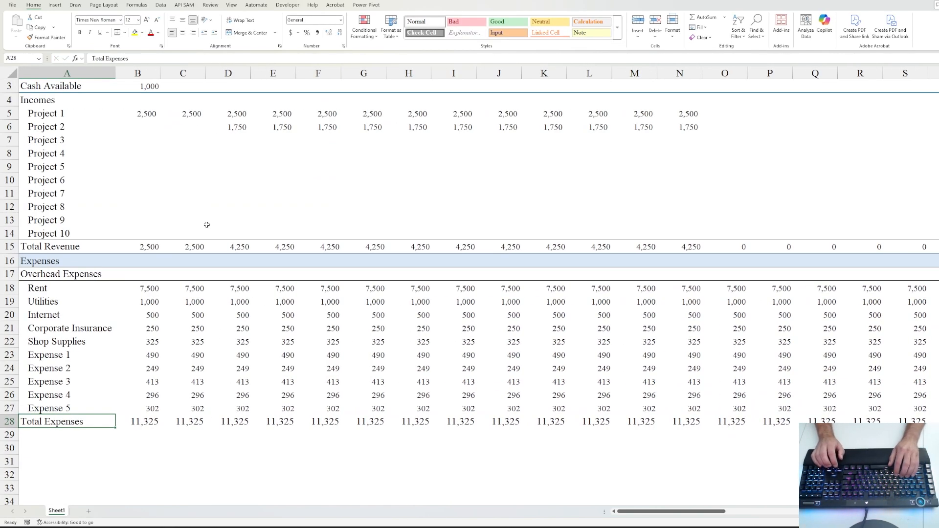
{"action": "key", "text": "ctrl+shift+Right"}
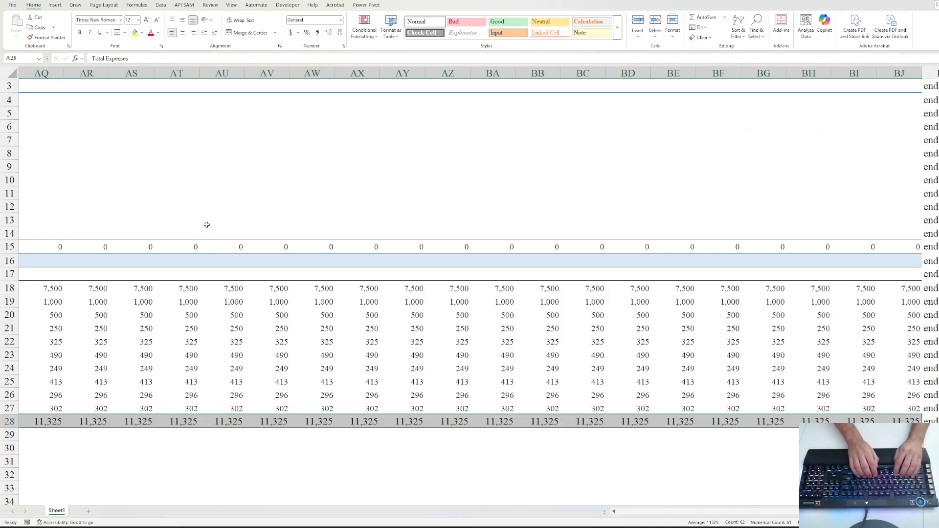
{"action": "key", "text": "ctrl+BackSpace"}
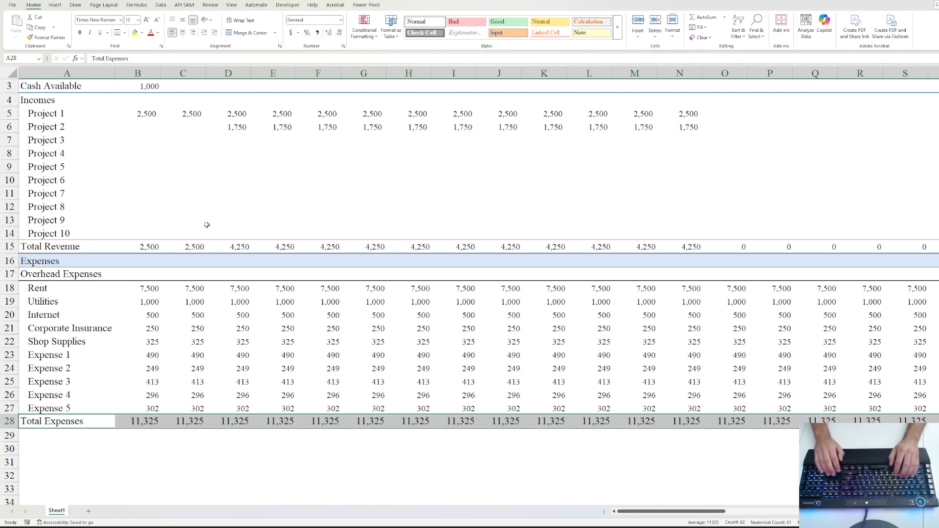
{"action": "key", "text": "Down"}
{"action": "key", "text": "Down"}
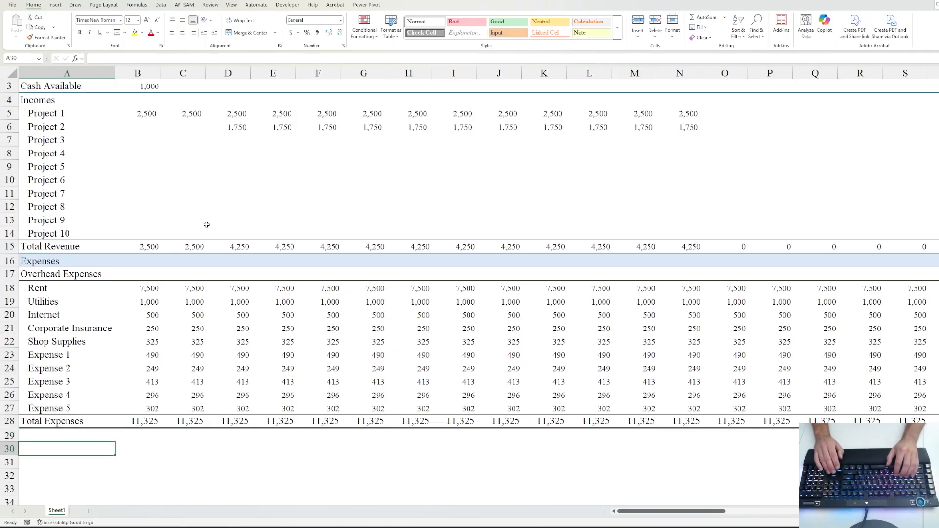
{"action": "key", "text": "Up"}
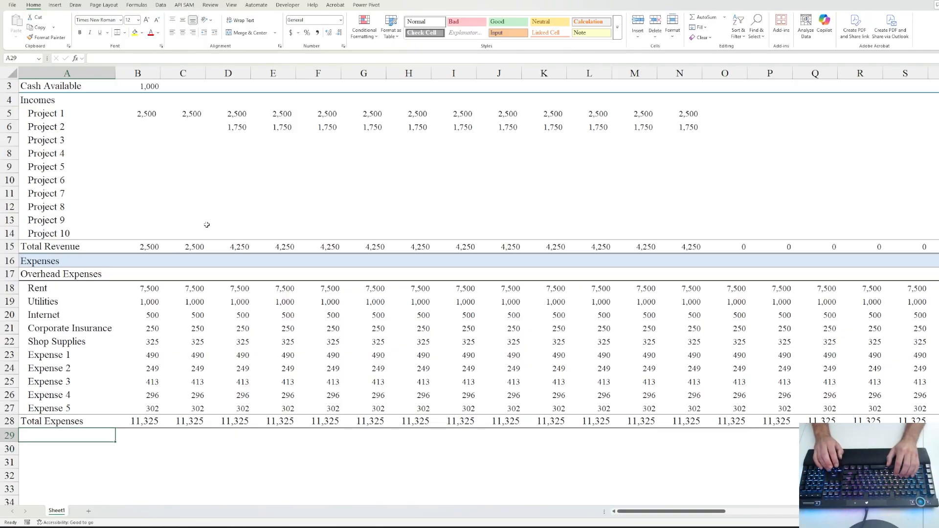
{"action": "key", "text": "Up"}
{"action": "key", "text": "Right"}
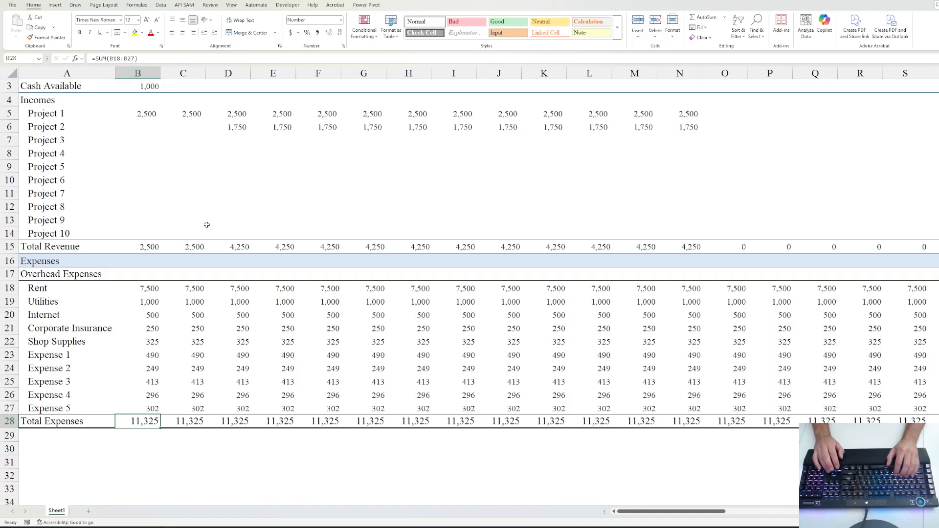
{"action": "key", "text": "Up"}
{"action": "key", "text": "Up"}
{"action": "key", "text": "Up"}
{"action": "key", "text": "Up"}
{"action": "key", "text": "Up"}
{"action": "key", "text": "Up"}
{"action": "key", "text": "Up"}
{"action": "key", "text": "Up"}
{"action": "key", "text": "Up"}
{"action": "key", "text": "Up"}
{"action": "key", "text": "Up"}
{"action": "key", "text": "Up"}
{"action": "key", "text": "Up"}
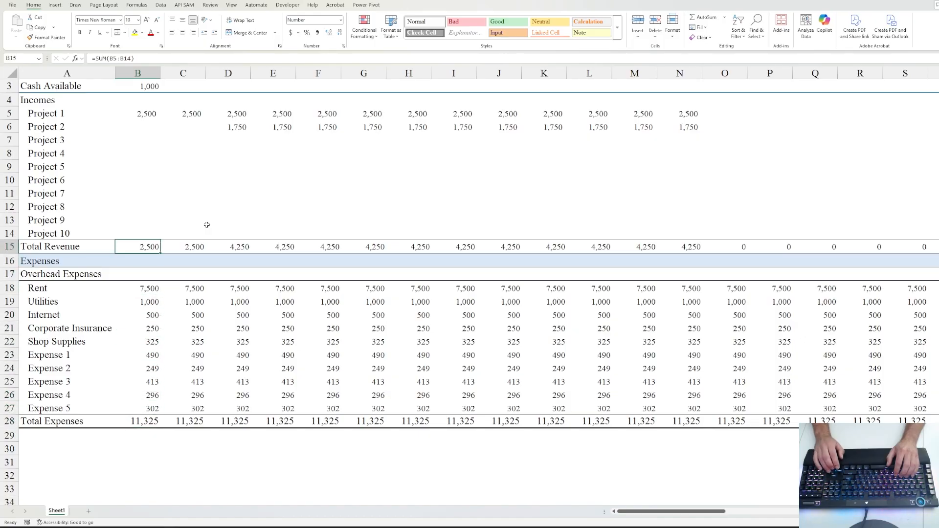
{"action": "key", "text": "Down"}
{"action": "key", "text": "Down"}
{"action": "key", "text": "Down"}
{"action": "key", "text": "Down"}
{"action": "key", "text": "Down"}
{"action": "key", "text": "Down"}
{"action": "key", "text": "Down"}
{"action": "key", "text": "Down"}
{"action": "key", "text": "Down"}
{"action": "key", "text": "Down"}
{"action": "key", "text": "Down"}
{"action": "key", "text": "Down"}
{"action": "key", "text": "Down"}
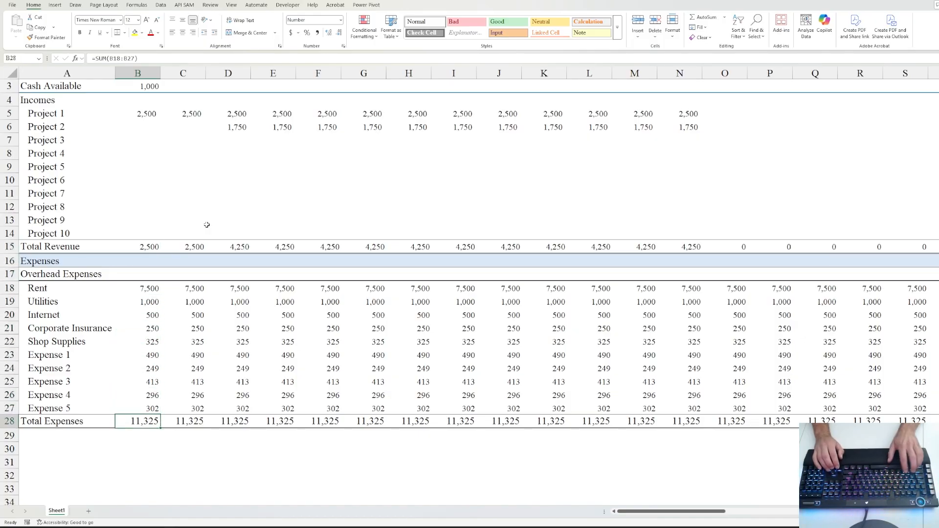
- Set the monthly Total Expenses figures to 10-point font
{"action": "key", "text": "ctrl+shift+Right"}
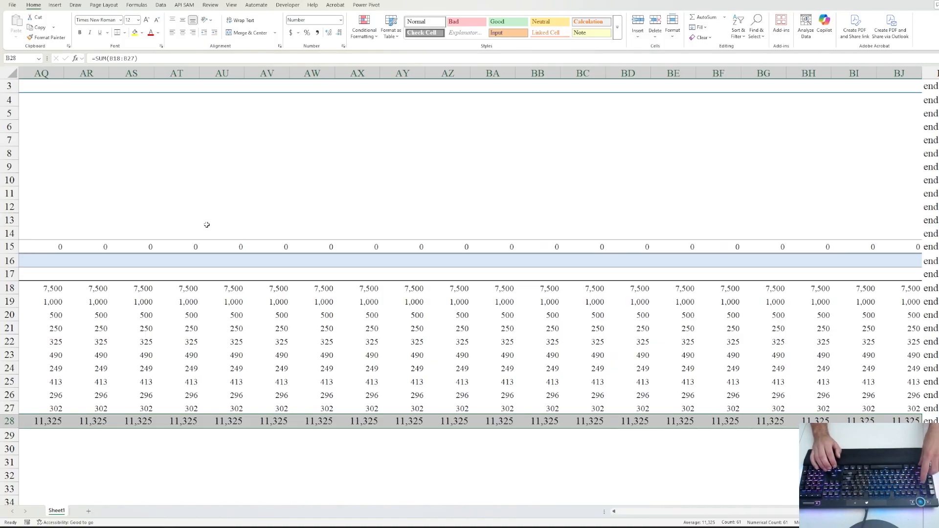
{"action": "key", "text": "ctrl+1"}
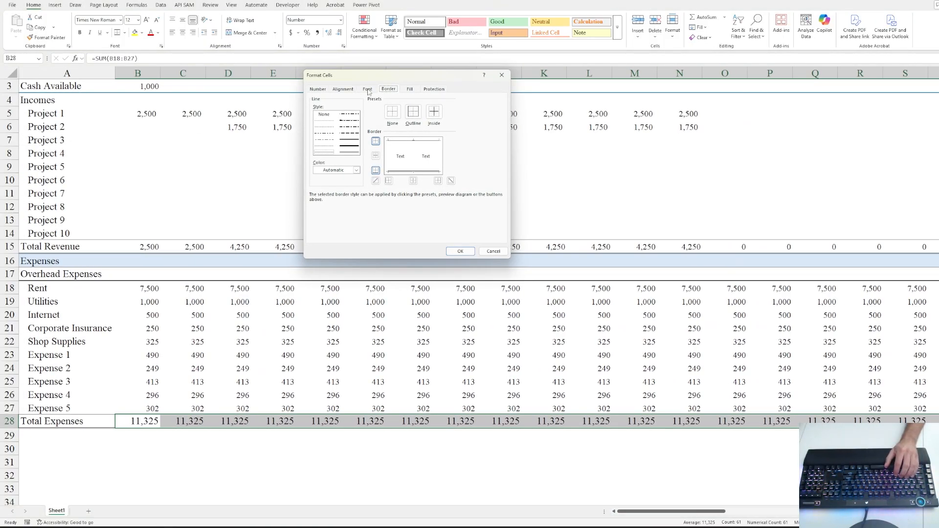
{"action": "left_click", "coordinate": [367, 89]}
{"action": "left_click", "coordinate": [472, 125]}
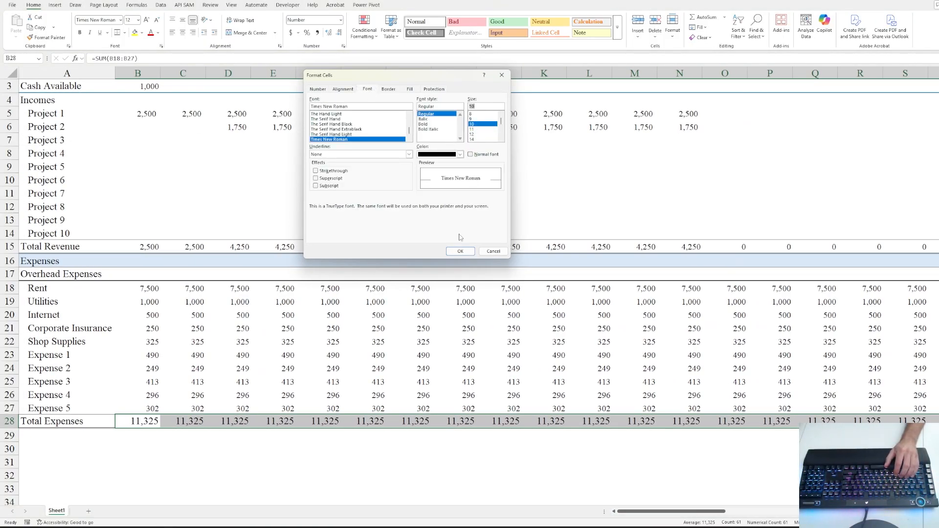
{"action": "left_click", "coordinate": [460, 251]}
{"action": "left_click", "coordinate": [142, 432]}
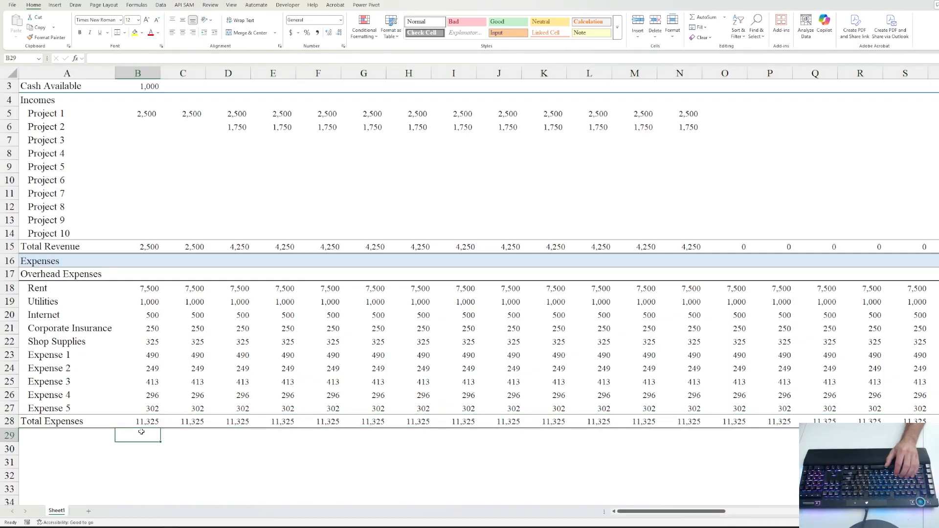
{"action": "scroll", "coordinate": [171, 220], "scroll_direction": "up", "scroll_amount": 1}
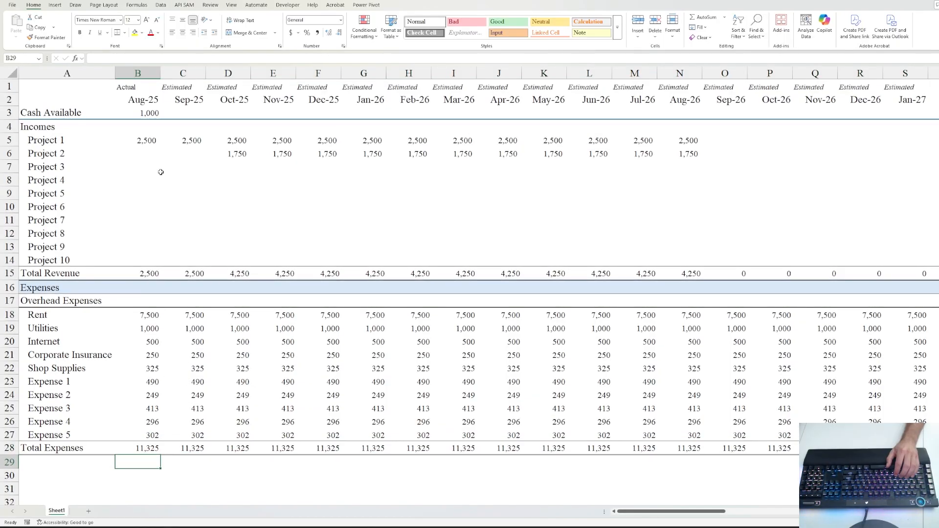
- Fill B7:B14 for Projects 3–10 with =RANDBETWEEN(1000,5500)
{"action": "left_click", "coordinate": [142, 149]}
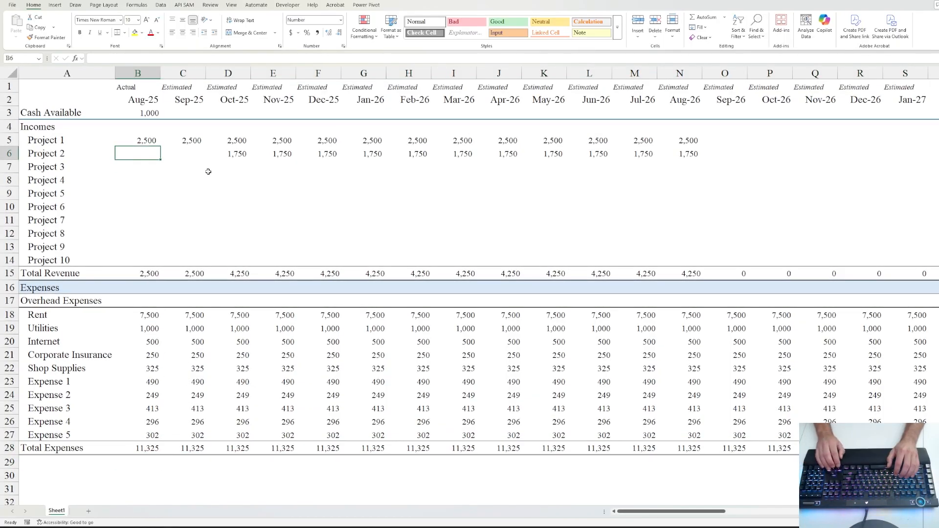
{"action": "key", "text": "Down"}
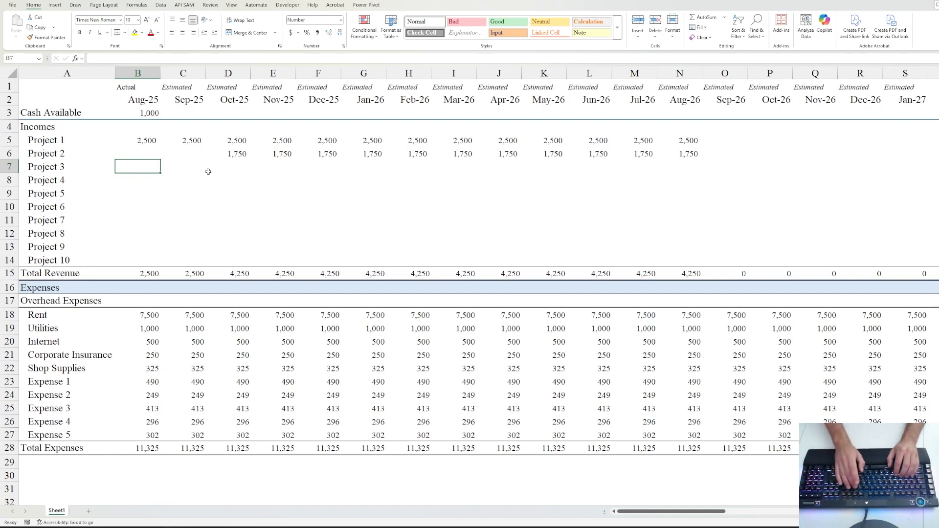
{"action": "type", "text": "=rand"}
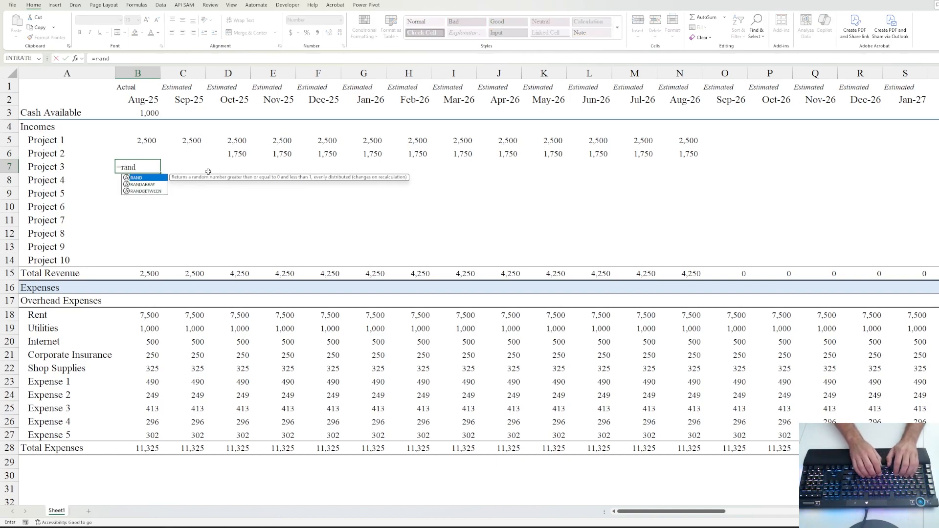
{"action": "key", "text": "Down"}
{"action": "key", "text": "Down"}
{"action": "key", "text": "Tab"}
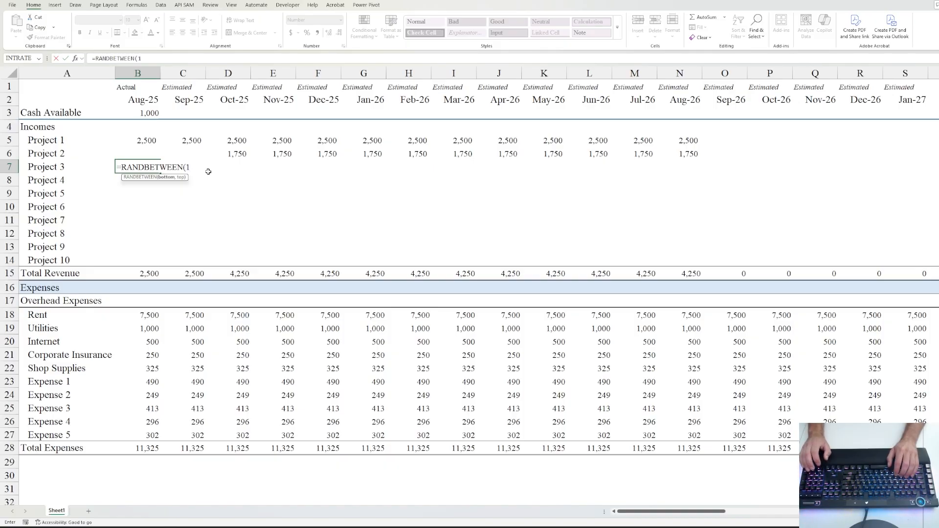
{"action": "type", "text": "1000,"}
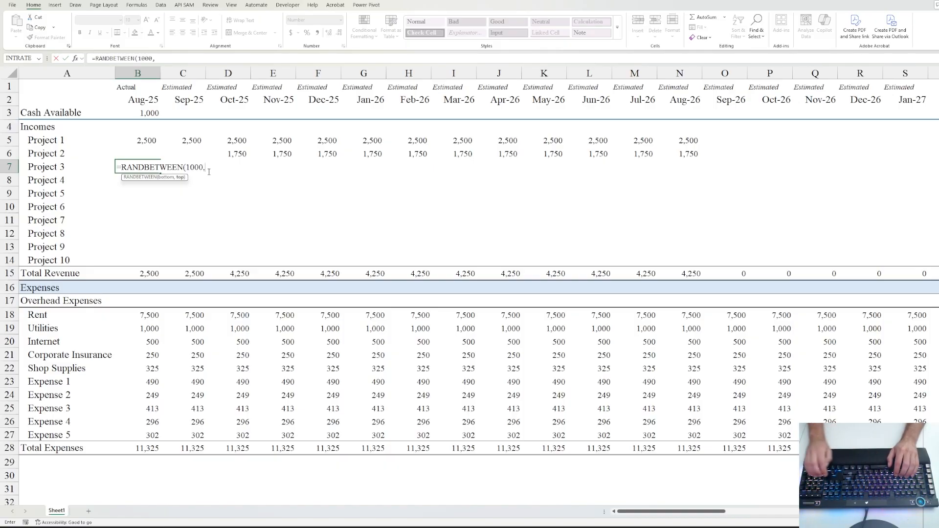
{"action": "type", "text": "5500)"}
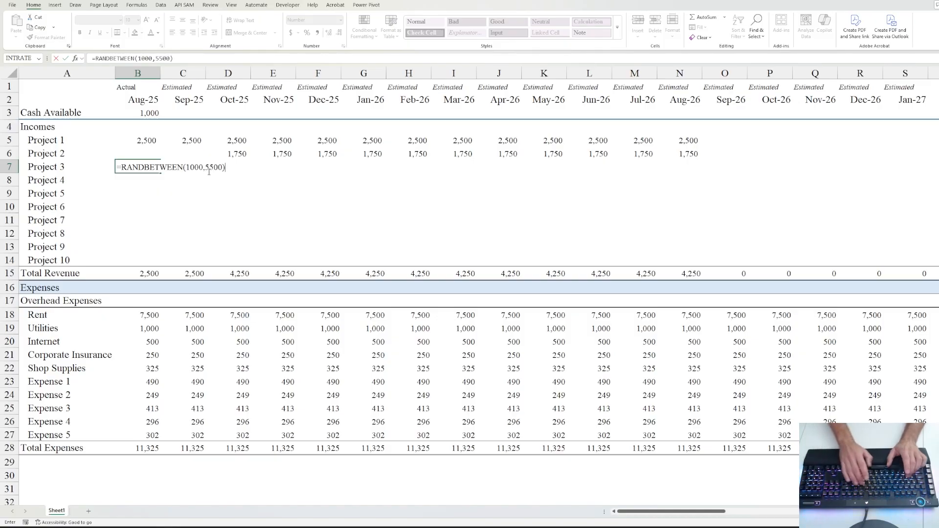
{"action": "key", "text": "ctrl+Return"}
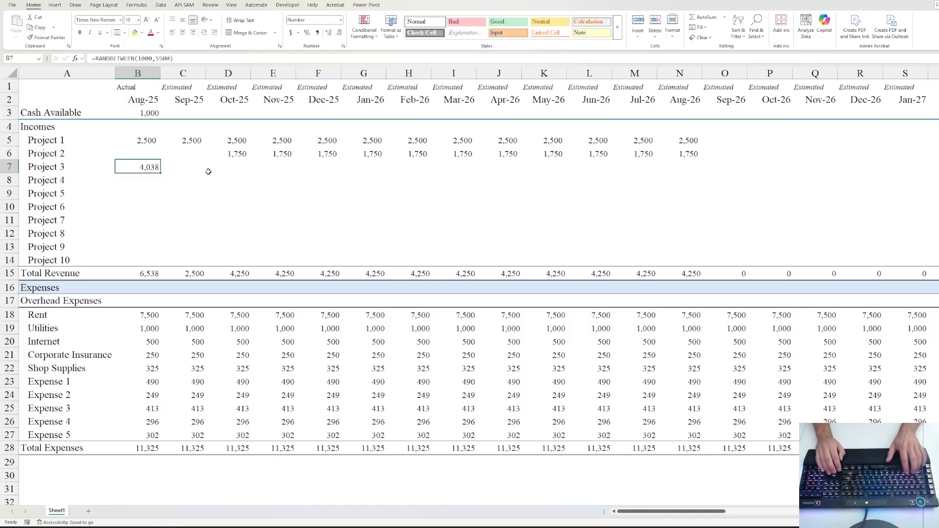
{"action": "key", "text": "shift+Down"}
{"action": "key", "text": "shift+Down"}
{"action": "key", "text": "shift+Down"}
{"action": "key", "text": "shift+Down"}
{"action": "key", "text": "shift+Down"}
{"action": "key", "text": "shift+Down"}
{"action": "key", "text": "shift+Down"}
{"action": "key", "text": "ctrl+d"}
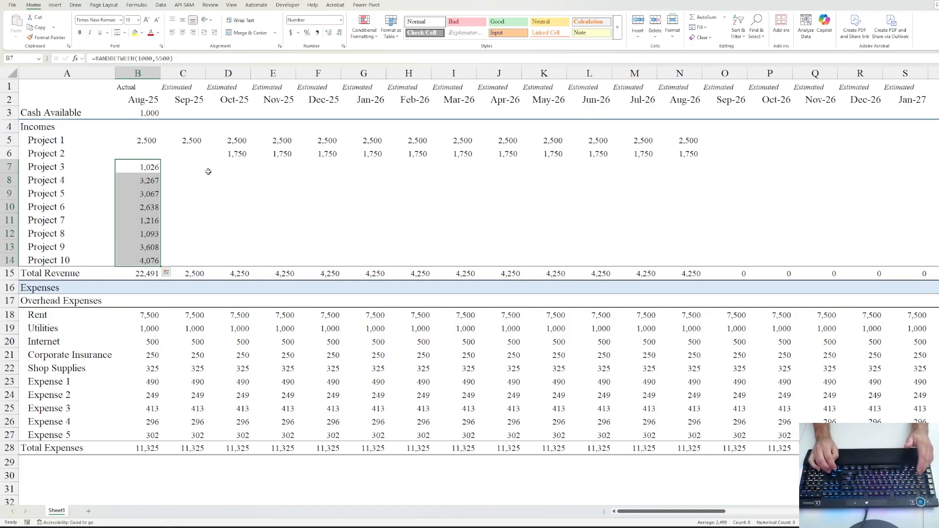
- Paste the Project 3–10 amounts back as fixed values and number formats
{"action": "key", "text": "alt"}
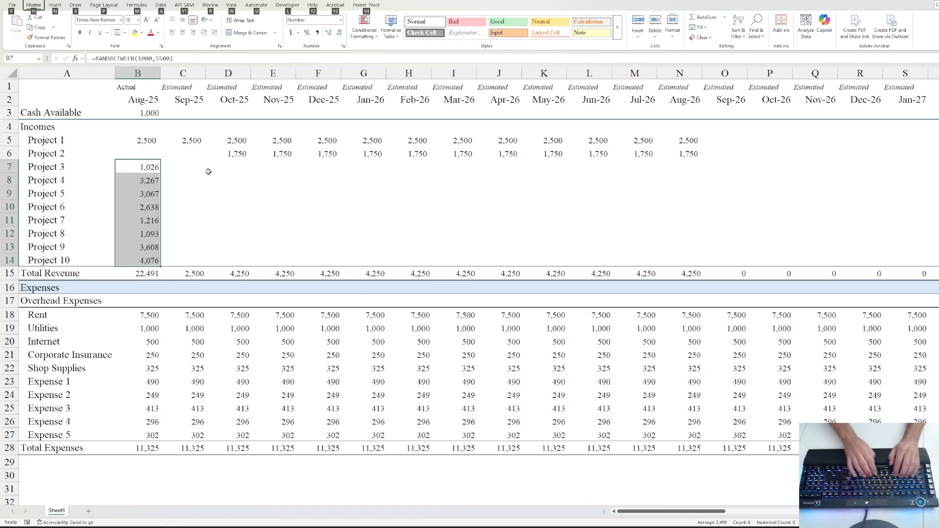
{"action": "key", "text": "Escape"}
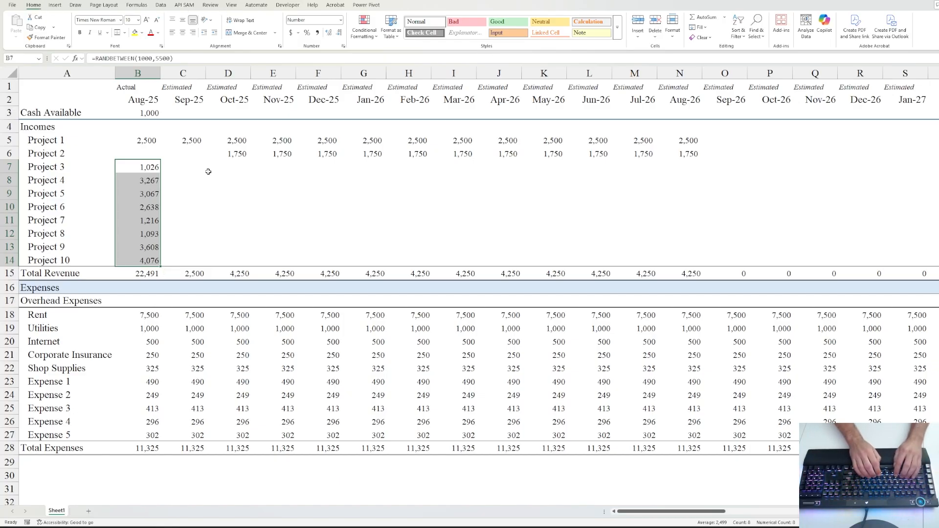
{"action": "key", "text": "ctrl+c"}
{"action": "key", "text": "alt+e"}
{"action": "key", "text": "s"}
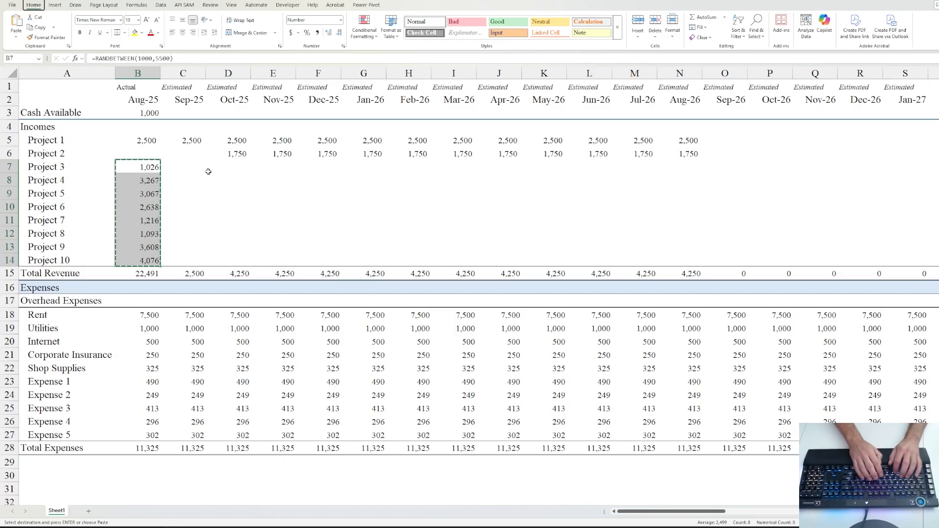
{"action": "key", "text": "u"}
{"action": "key", "text": "Return"}
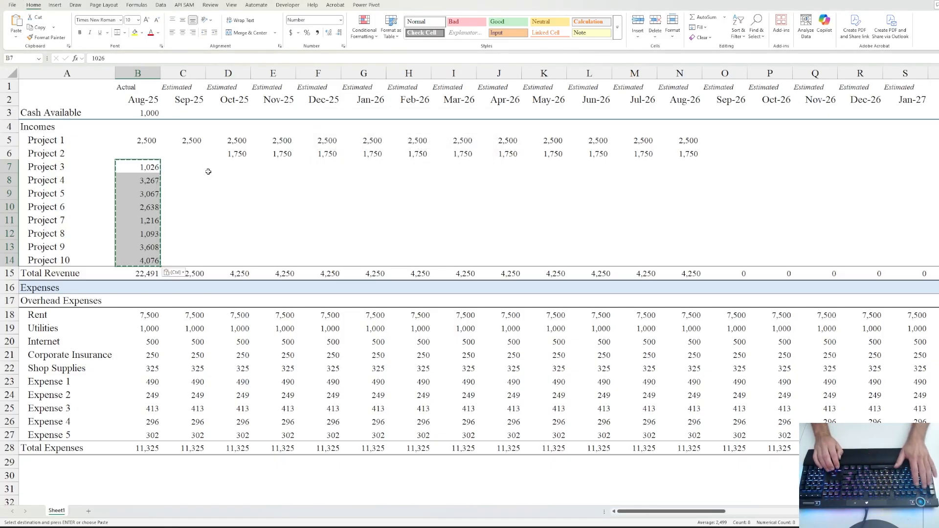
{"action": "key", "text": "Escape"}
- Fill the fixed Project 3–10 amounts across every month through column BJ
{"action": "key", "text": "Down"}
{"action": "key", "text": "shift+Down"}
{"action": "key", "text": "Down"}
{"action": "key", "text": "Down"}
{"action": "key", "text": "Down"}
{"action": "key", "text": "Up"}
{"action": "key", "text": "Up"}
{"action": "key", "text": "Up"}
{"action": "key", "text": "Up"}
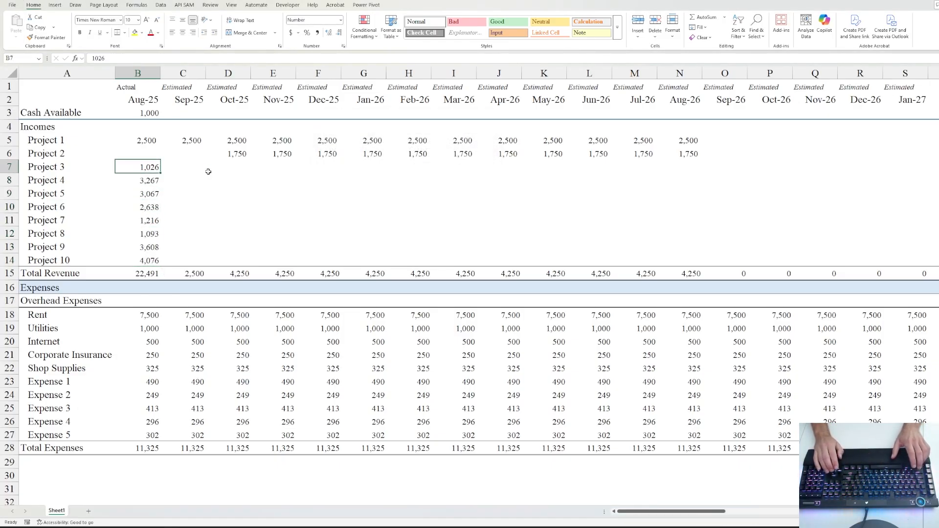
{"action": "key", "text": "shift+Down"}
{"action": "key", "text": "shift+Down"}
{"action": "key", "text": "shift+Down"}
{"action": "key", "text": "shift+Down"}
{"action": "key", "text": "shift+Down"}
{"action": "key", "text": "shift+Down"}
{"action": "key", "text": "shift+Down"}
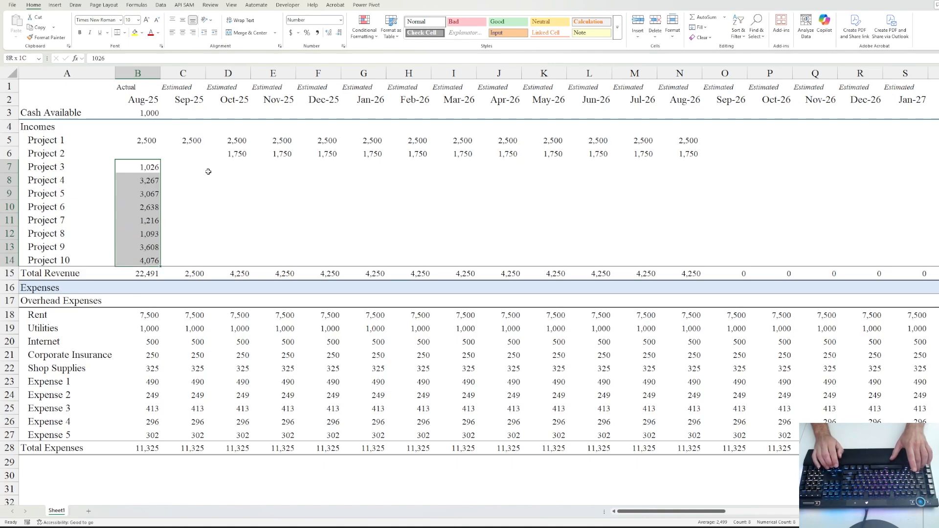
{"action": "key", "text": "ctrl+shift+Right"}
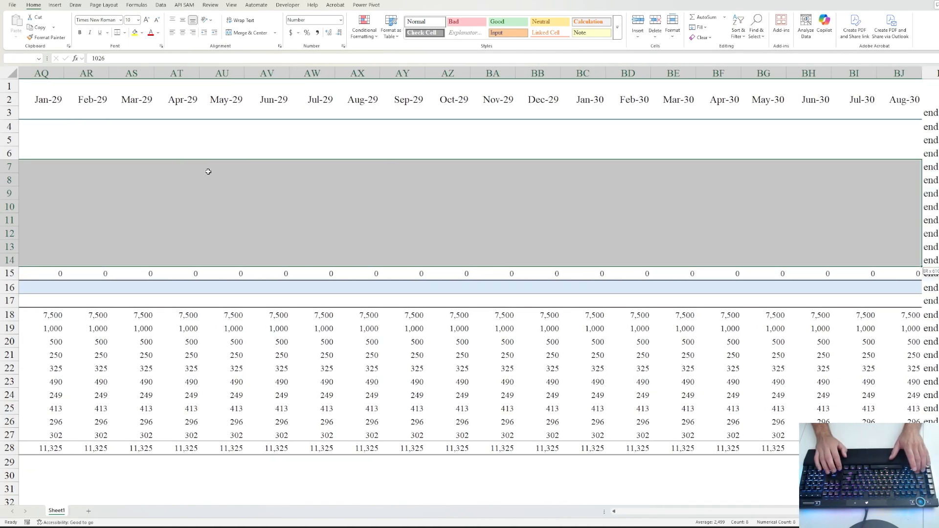
{"action": "key", "text": "ctrl+r"}
{"action": "key", "text": "Left"}
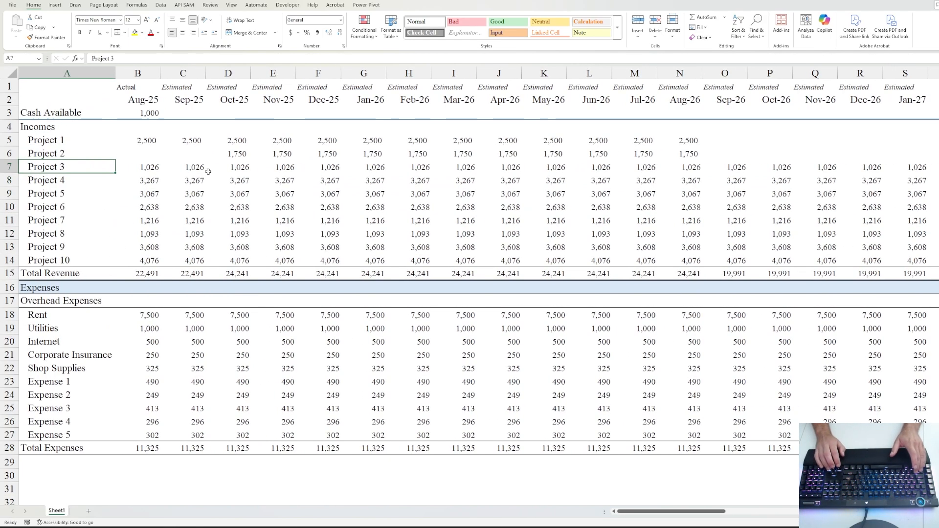
{"action": "key", "text": "Up"}
- Extend Project 1's 2,500 and Project 2's 1,750 from column N to column BJ
{"action": "key", "text": "Right"}
{"action": "key", "text": "Up"}
{"action": "key", "text": "ctrl+Right"}
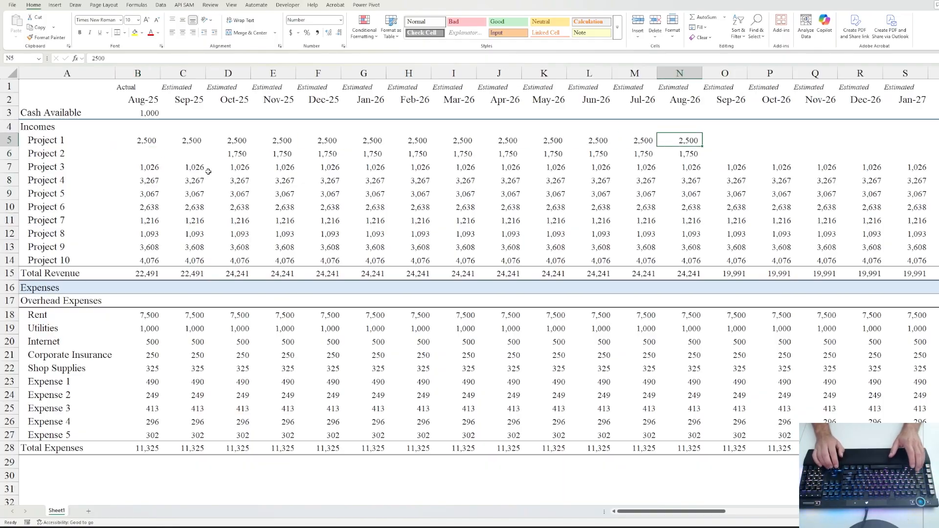
{"action": "key", "text": "ctrl+shift+Right"}
{"action": "key", "text": "ctrl+r"}
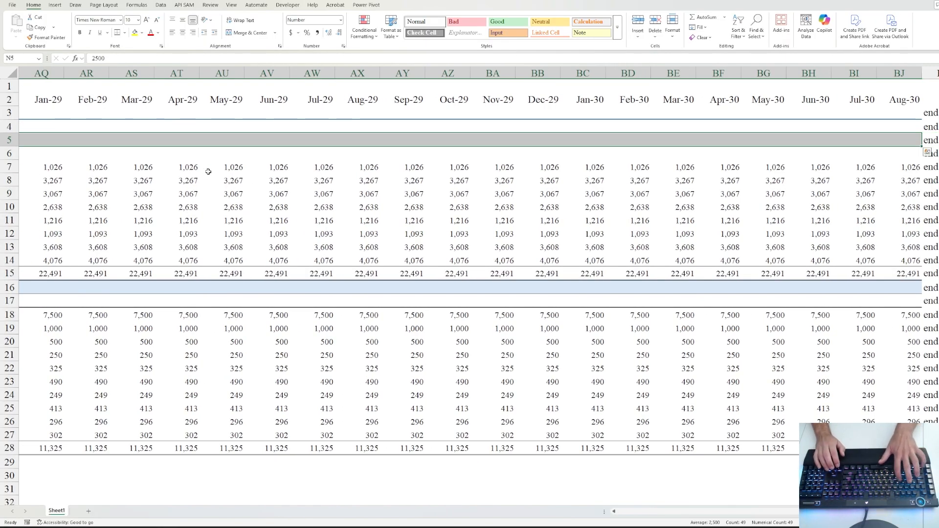
{"action": "key", "text": "Down"}
{"action": "key", "text": "ctrl+shift+Right"}
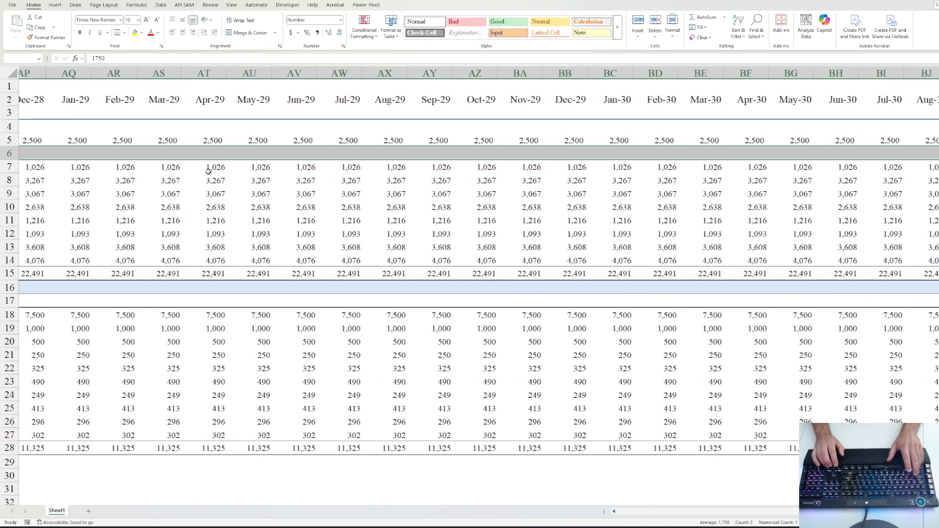
{"action": "key", "text": "ctrl+r"}
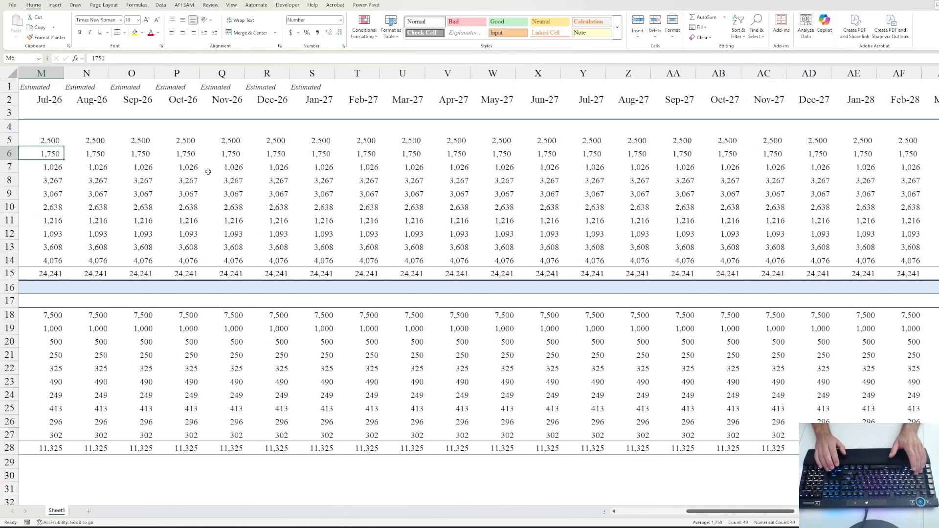
- Step through the Project 3–10 rows to check the monthly amounts
{"action": "key", "text": "Down"}
{"action": "key", "text": "Home"}
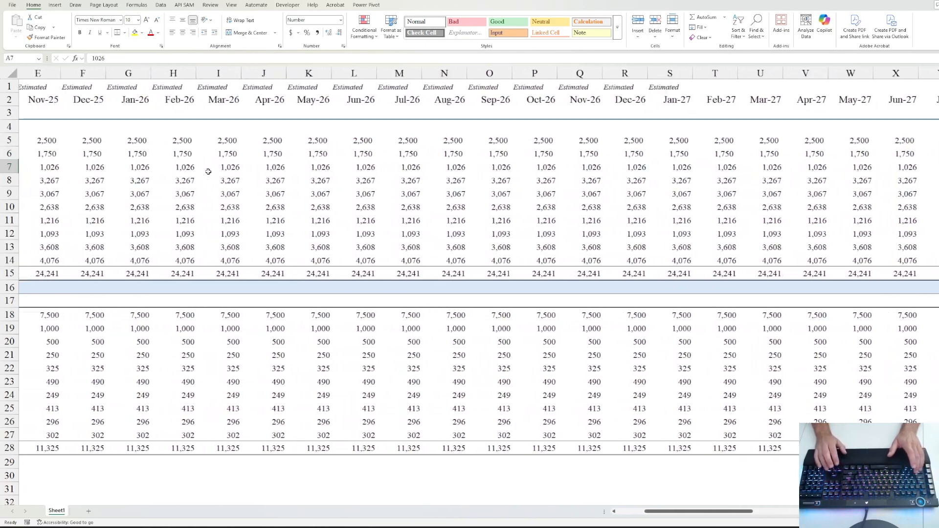
{"action": "key", "text": "Right"}
{"action": "key", "text": "Right"}
{"action": "key", "text": "Right"}
{"action": "key", "text": "Right"}
{"action": "key", "text": "Right"}
{"action": "key", "text": "Right"}
{"action": "key", "text": "Right"}
{"action": "key", "text": "Right"}
{"action": "key", "text": "Right"}
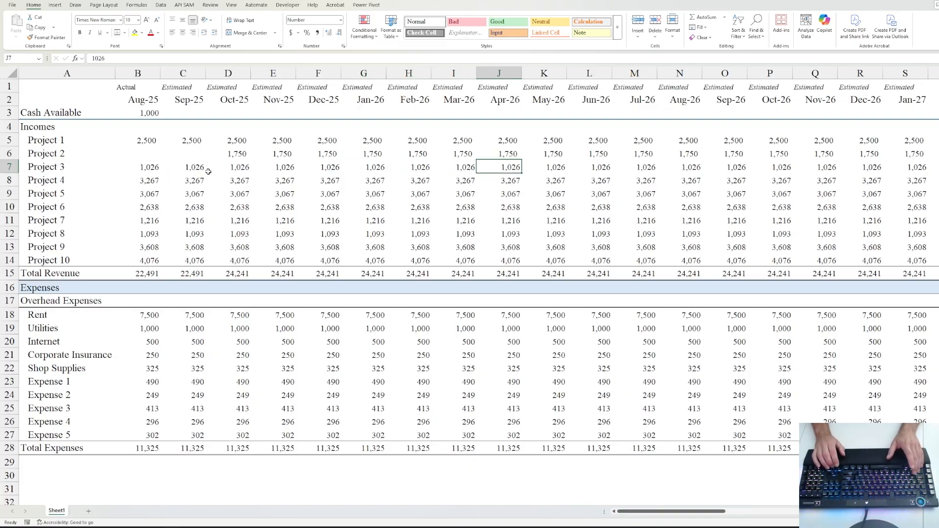
{"action": "key", "text": "Down"}
{"action": "key", "text": "Left"}
{"action": "key", "text": "Left"}
{"action": "key", "text": "Left"}
{"action": "key", "text": "Left"}
{"action": "key", "text": "Left"}
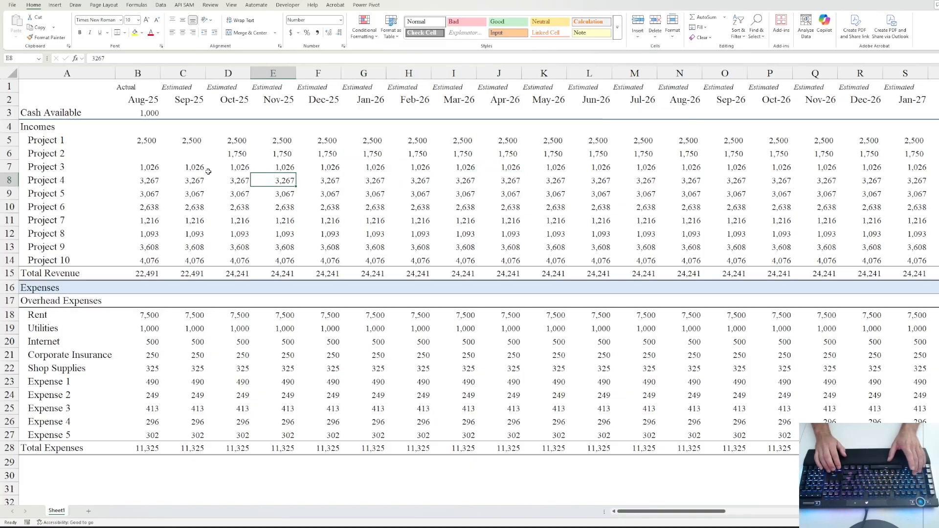
{"action": "key", "text": "Down"}
{"action": "key", "text": "Down"}
{"action": "key", "text": "Right"}
{"action": "key", "text": "Right"}
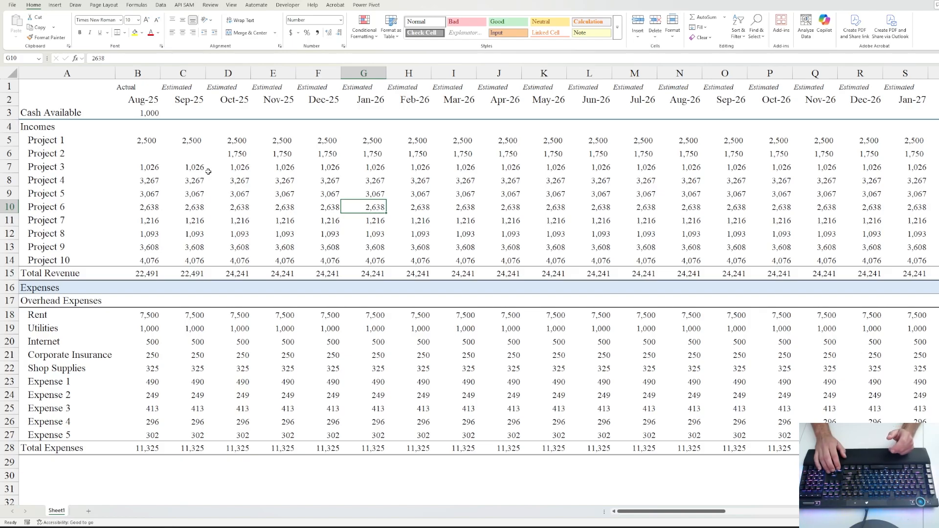
{"action": "key", "text": "Down"}
{"action": "key", "text": "Down"}
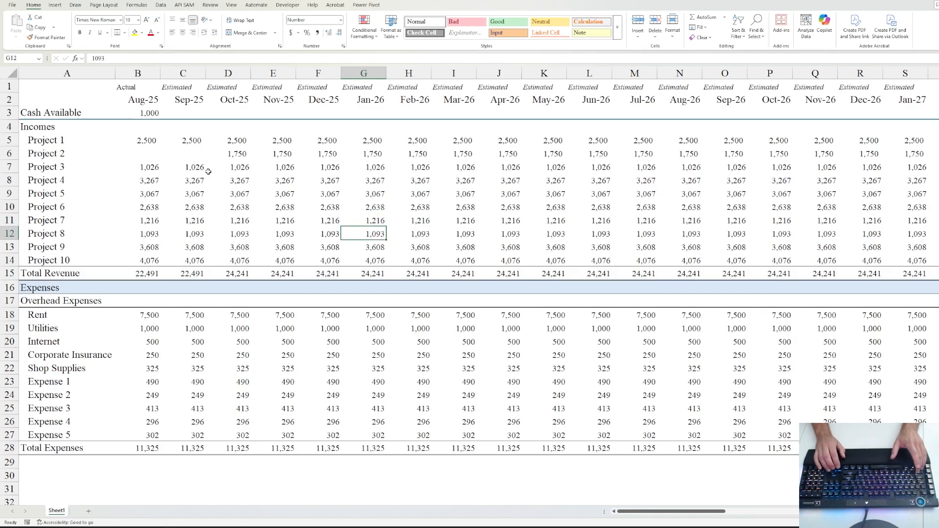
{"action": "key", "text": "Down"}
{"action": "key", "text": "Down"}
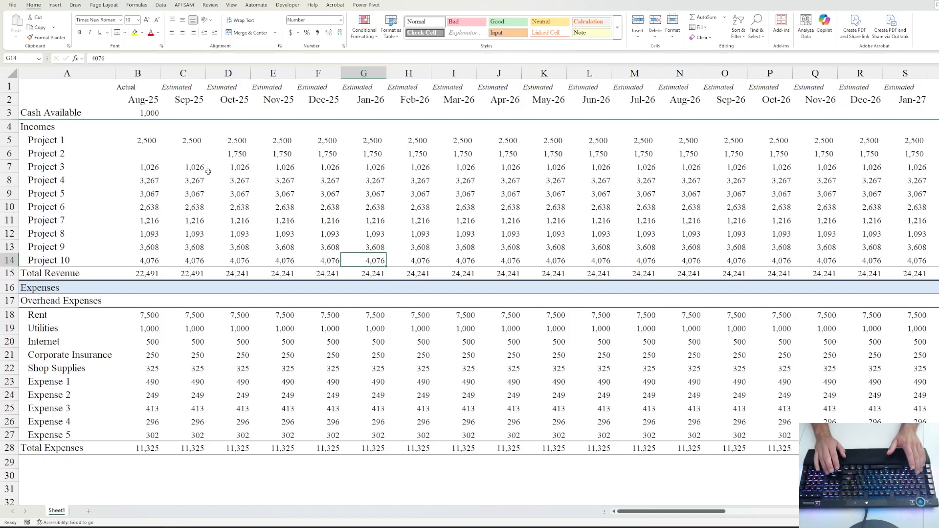
{"action": "key", "text": "Left"}
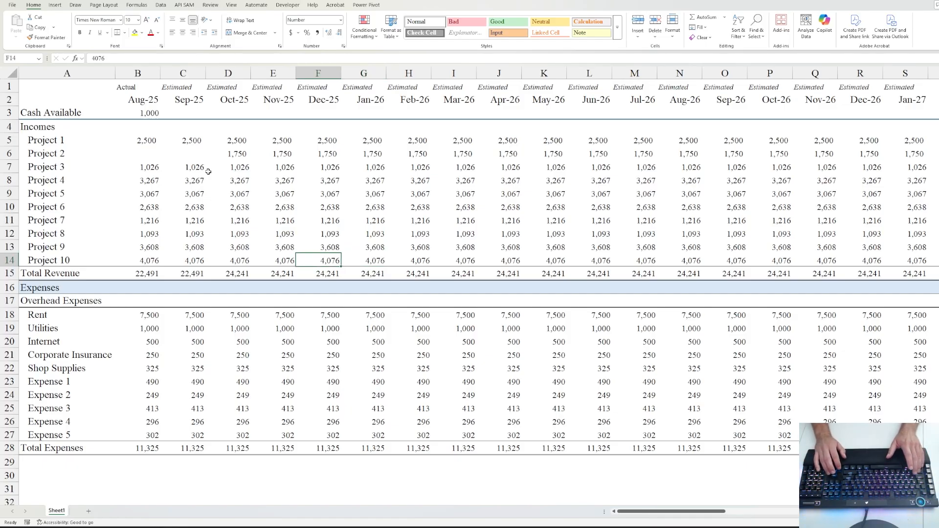
{"action": "key", "text": "Up"}
{"action": "key", "text": "Up"}
{"action": "key", "text": "Up"}
{"action": "key", "text": "Up"}
{"action": "key", "text": "Down"}
{"action": "key", "text": "Up"}
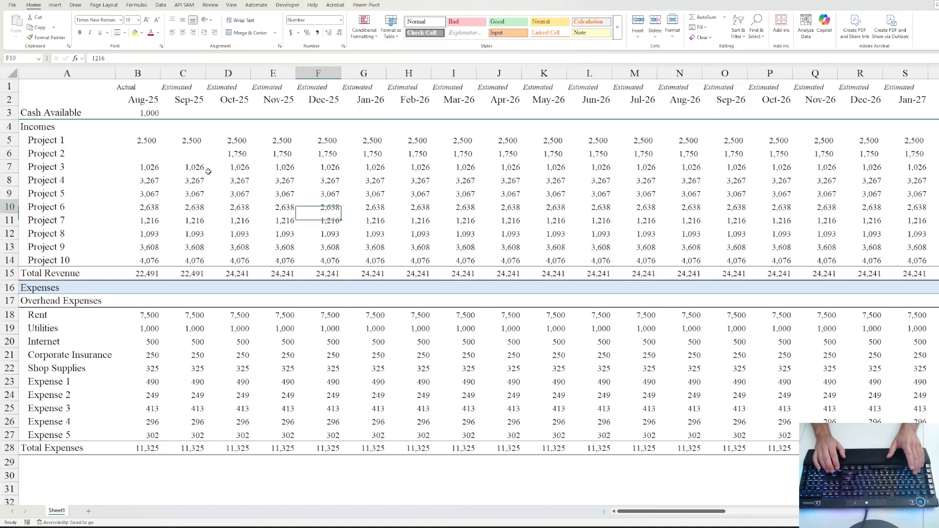
{"action": "key", "text": "Down"}
{"action": "key", "text": "Down"}
{"action": "key", "text": "Down"}
{"action": "key", "text": "Down"}
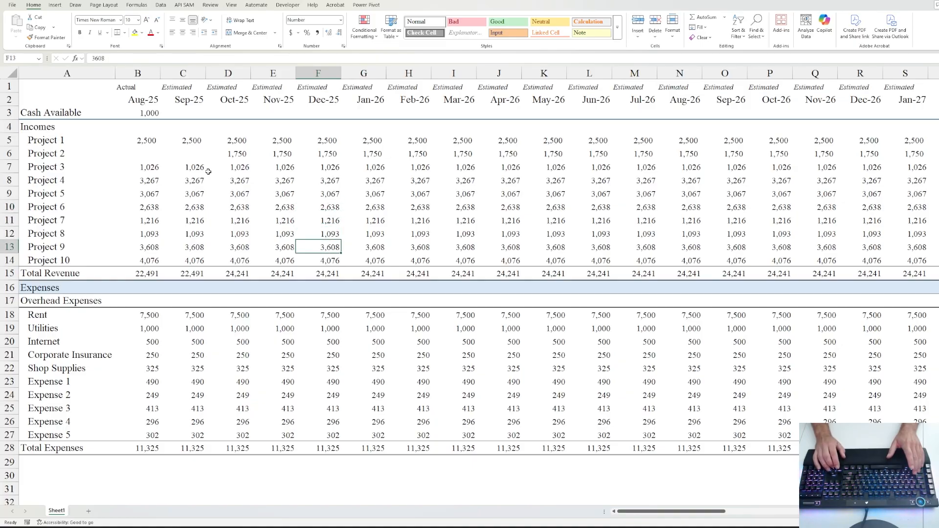
{"action": "key", "text": "Up"}
{"action": "key", "text": "Up"}
{"action": "key", "text": "Up"}
{"action": "key", "text": "Up"}
{"action": "key", "text": "Up"}
{"action": "key", "text": "Up"}
{"action": "key", "text": "Up"}
{"action": "key", "text": "Up"}
{"action": "key", "text": "Up"}
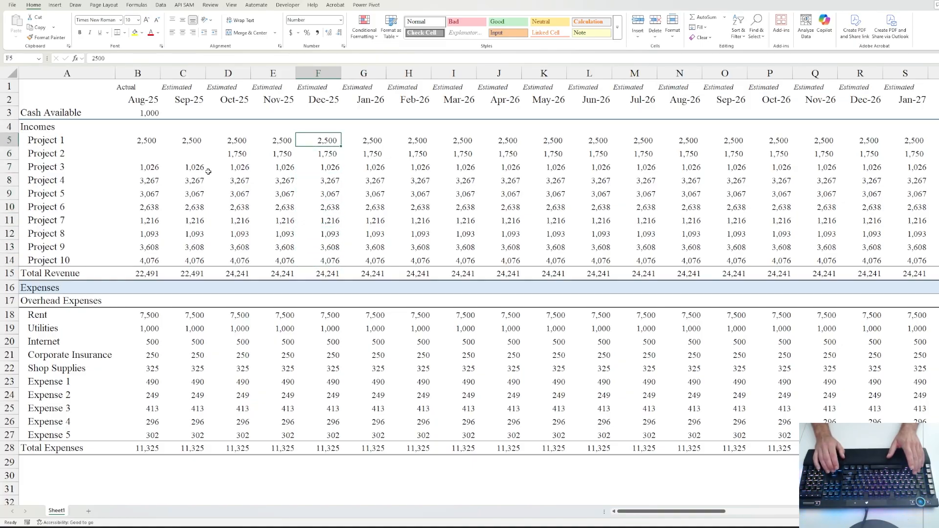
{"action": "key", "text": "Down"}
{"action": "key", "text": "Down"}
{"action": "key", "text": "Down"}
{"action": "key", "text": "Down"}
{"action": "key", "text": "Down"}
{"action": "key", "text": "Down"}
{"action": "key", "text": "Down"}
{"action": "key", "text": "Down"}
{"action": "key", "text": "Down"}
{"action": "key", "text": "Down"}
{"action": "key", "text": "Down"}
{"action": "key", "text": "Down"}
{"action": "key", "text": "Down"}
{"action": "key", "text": "Down"}
{"action": "key", "text": "Down"}
{"action": "key", "text": "Down"}
{"action": "key", "text": "Down"}
{"action": "key", "text": "Down"}
{"action": "key", "text": "Down"}
{"action": "key", "text": "Down"}
{"action": "key", "text": "Down"}
{"action": "key", "text": "Down"}
{"action": "key", "text": "Down"}
{"action": "key", "text": "Down"}
{"action": "key", "text": "Down"}
{"action": "key", "text": "Down"}
{"action": "key", "text": "Down"}
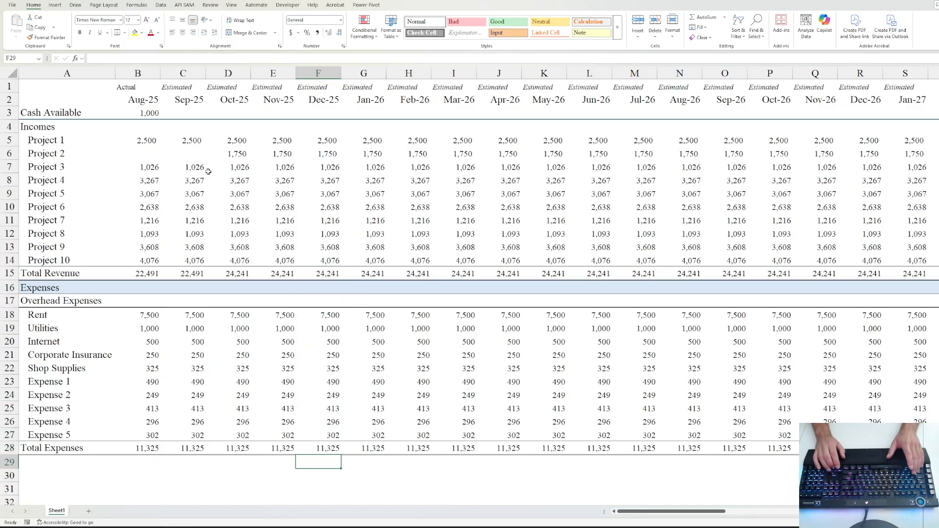
{"action": "key", "text": "Up"}
{"action": "key", "text": "Up"}
{"action": "key", "text": "Up"}
{"action": "key", "text": "Up"}
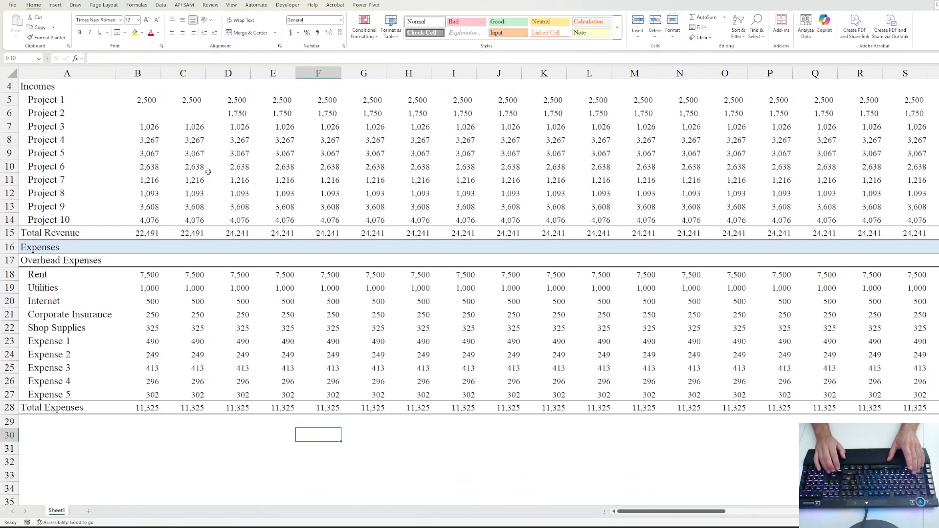
- Enter 5,000 as Rent in B18 and fill it across every month column of the Rent row
{"action": "key", "text": "Left"}
{"action": "key", "text": "Left"}
{"action": "key", "text": "Left"}
{"action": "key", "text": "Left"}
{"action": "key", "text": "Up"}
{"action": "key", "text": "Up"}
{"action": "key", "text": "Up"}
{"action": "key", "text": "Up"}
{"action": "key", "text": "Up"}
{"action": "key", "text": "Up"}
{"action": "key", "text": "Up"}
{"action": "key", "text": "Up"}
{"action": "key", "text": "Up"}
{"action": "key", "text": "Up"}
{"action": "key", "text": "Up"}
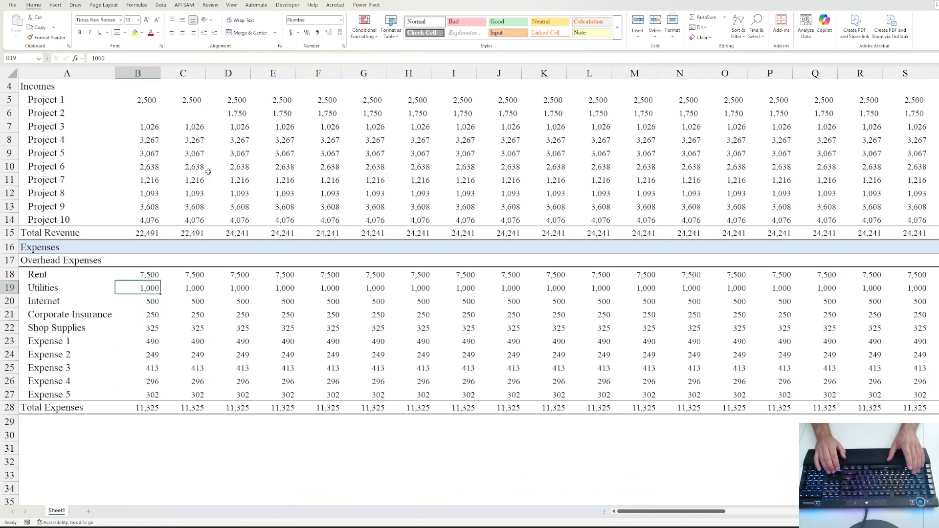
{"action": "type", "text": "5000"}
{"action": "key", "text": "ctrl+Return"}
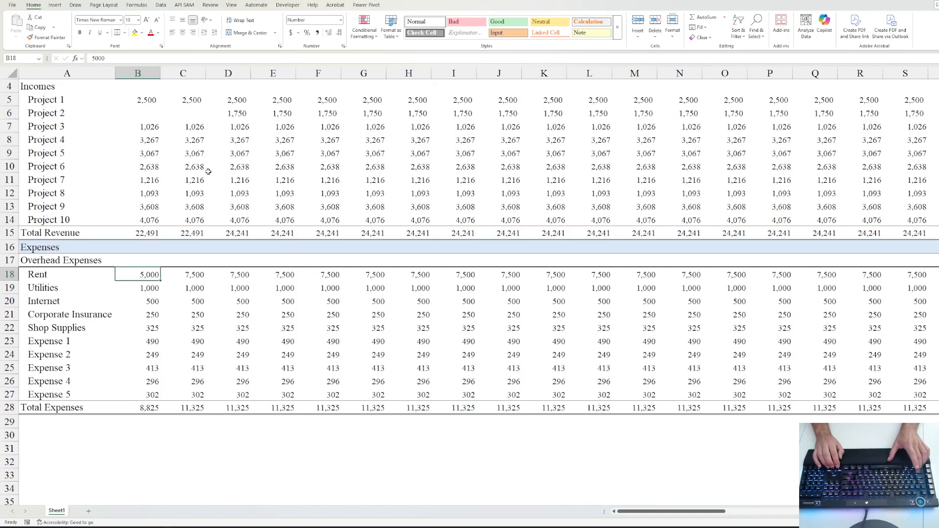
{"action": "key", "text": "ctrl+shift+Right"}
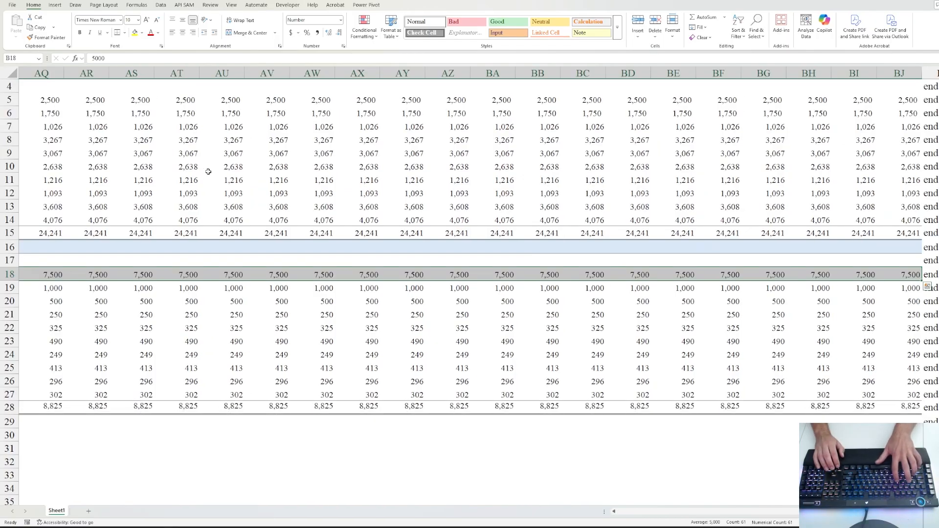
{"action": "key", "text": "ctrl+r"}
{"action": "key", "text": "ctrl+Left"}
{"action": "key", "text": "Right"}
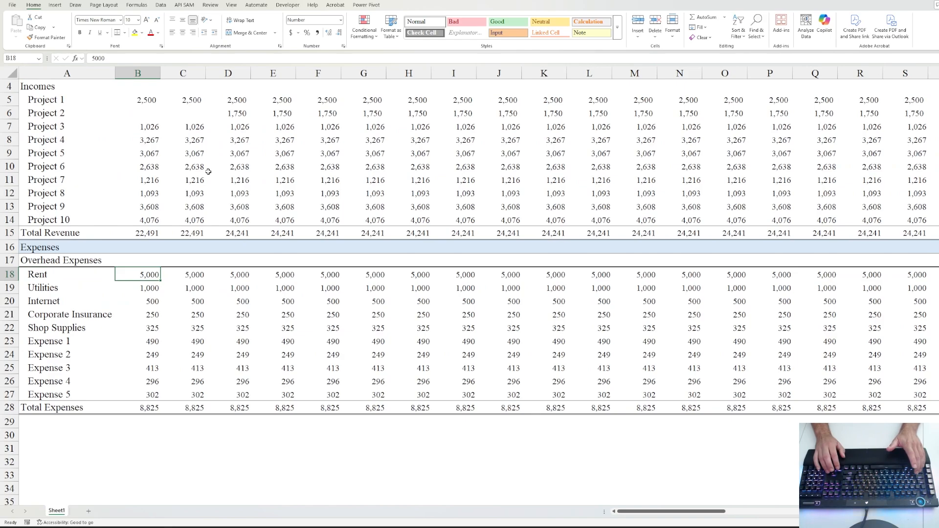
- AutoSum B18:B27 into B28 so the first month's Total Expenses shows 8,825
{"action": "key", "text": "ctrl+Down"}
{"action": "key", "text": "alt+equal"}
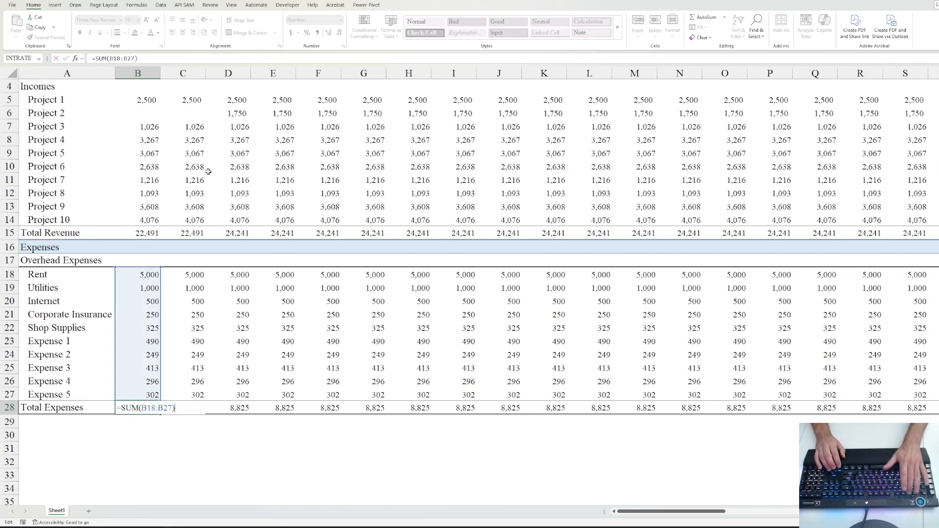
{"action": "key", "text": "ctrl+Return"}
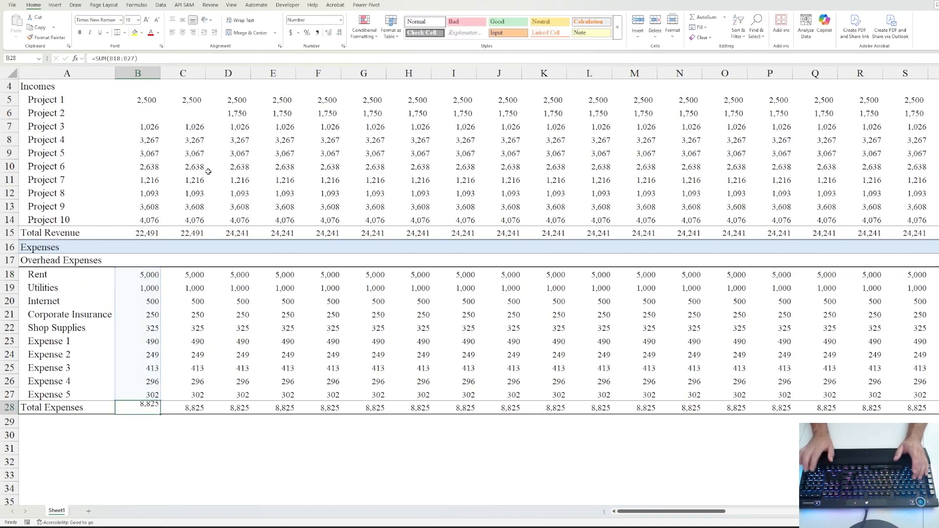
{"action": "key", "text": "F2"}
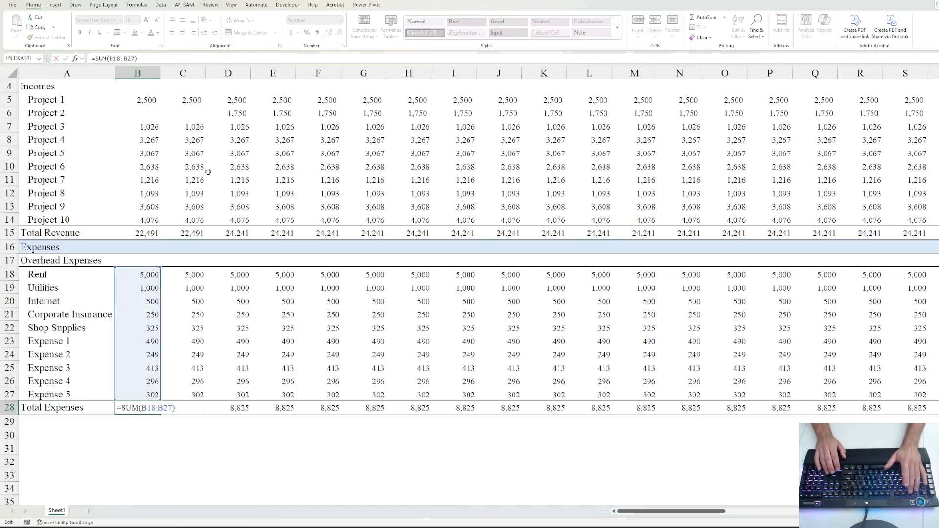
{"action": "key", "text": "Escape"}
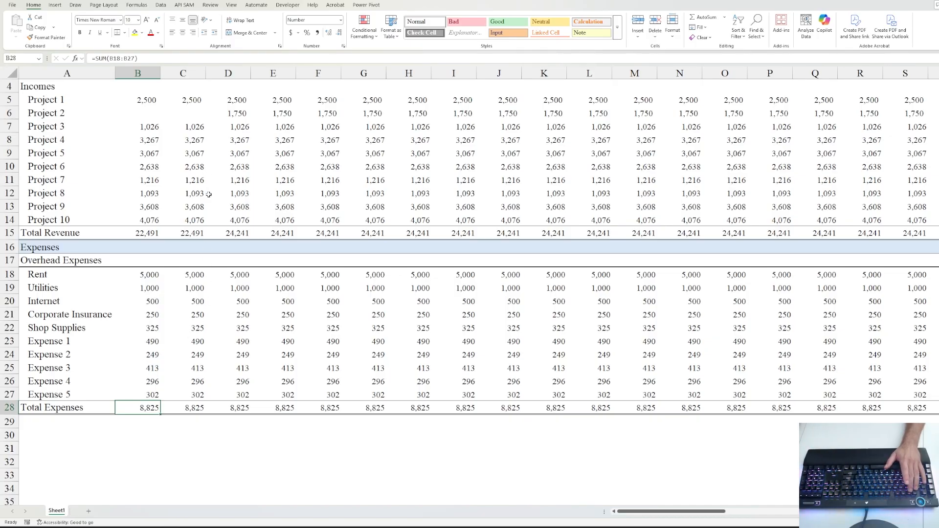
{"action": "key", "text": "F2"}
{"action": "key", "text": "Escape"}
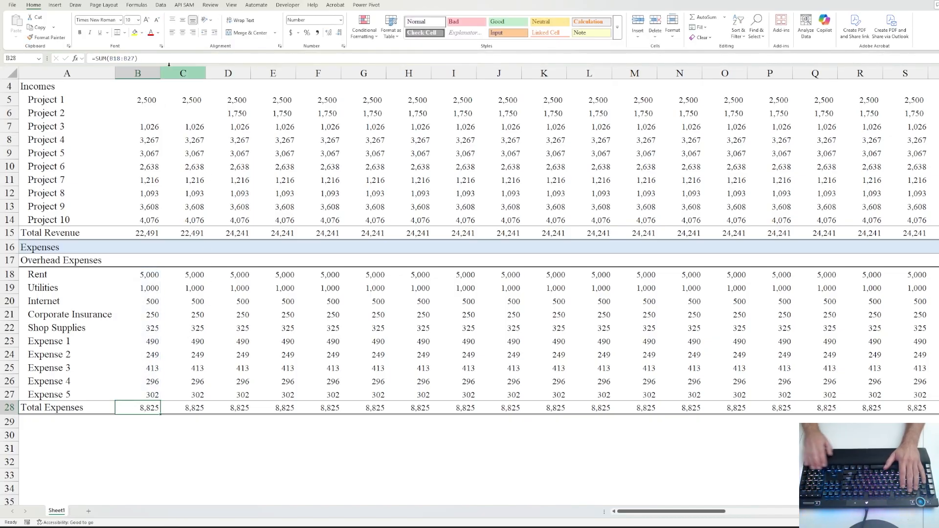
- Check the Expense 4 value (296) in B26, then start editing the Total Expenses label in A28
{"action": "key", "text": "Up"}
{"action": "key", "text": "Up"}
{"action": "key", "text": "F2"}
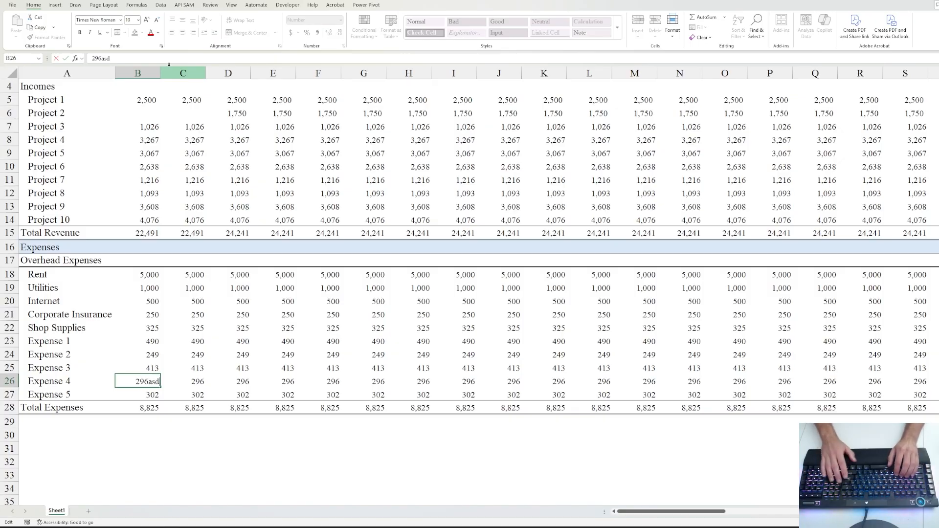
{"action": "key", "text": "Escape"}
{"action": "key", "text": "Down"}
{"action": "key", "text": "Down"}
{"action": "key", "text": "Down"}
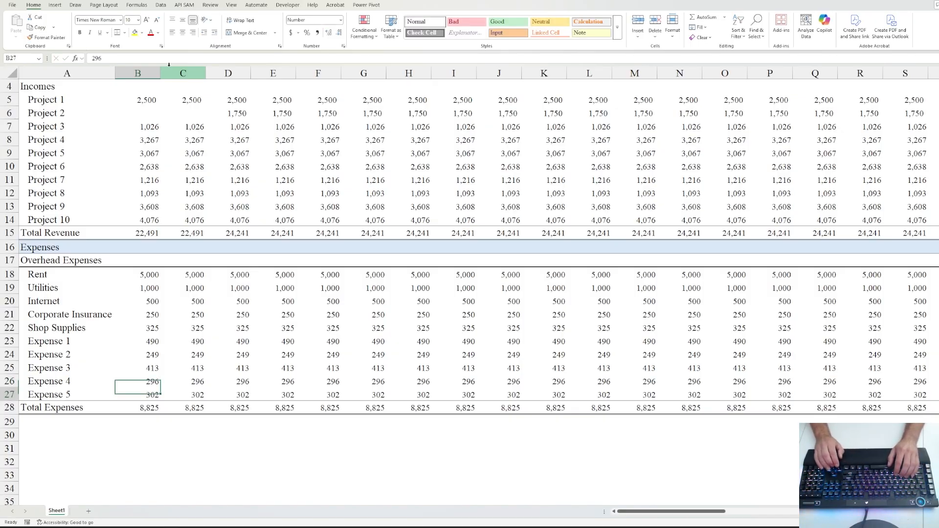
{"action": "key", "text": "Left"}
{"action": "key", "text": "Up"}
{"action": "key", "text": "F2"}
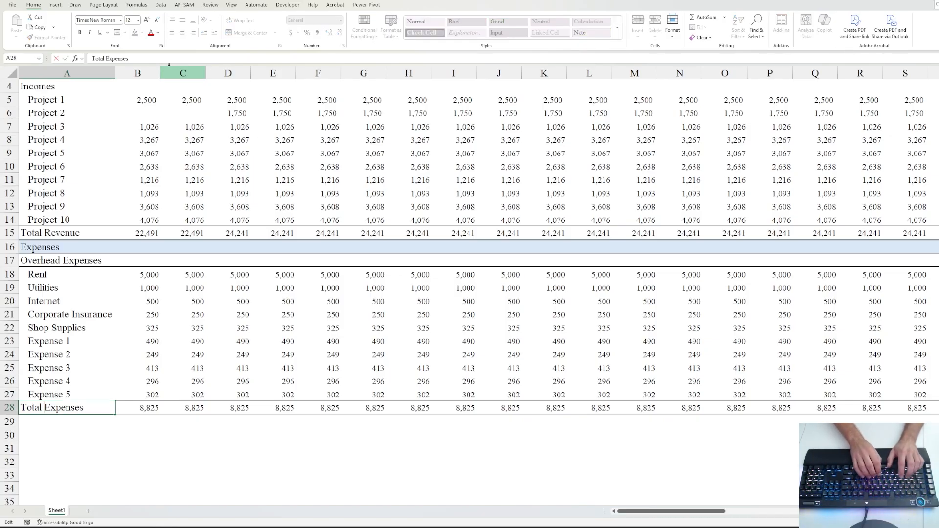
- Rename A28 to 'Total OH Expenses' and enter an indented 'G&A Expenses' label in A29
{"action": "key", "text": "ctrl+Left"}
{"action": "type", "text": "OH"}
{"action": "key", "text": "ctrl+Return"}
{"action": "key", "text": "Down"}
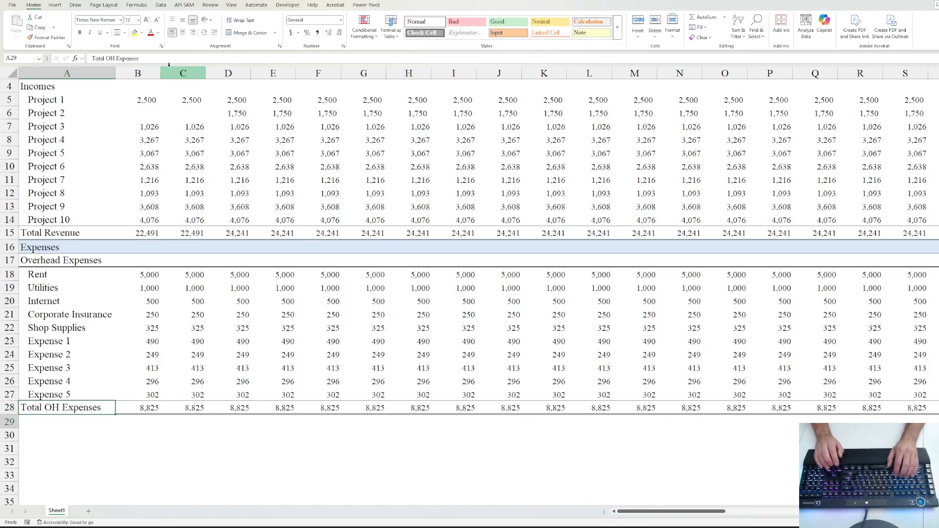
{"action": "type", "text": "G"}
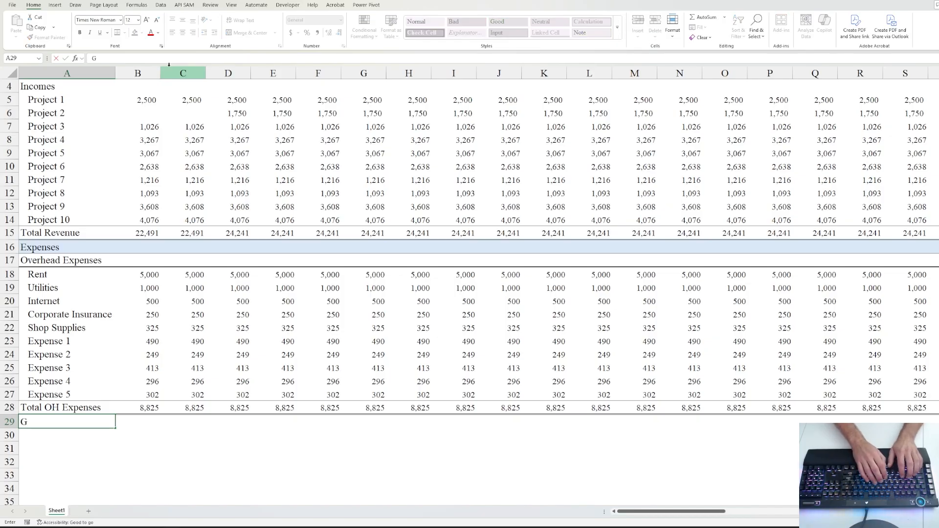
{"action": "type", "text": "&A Expenses"}
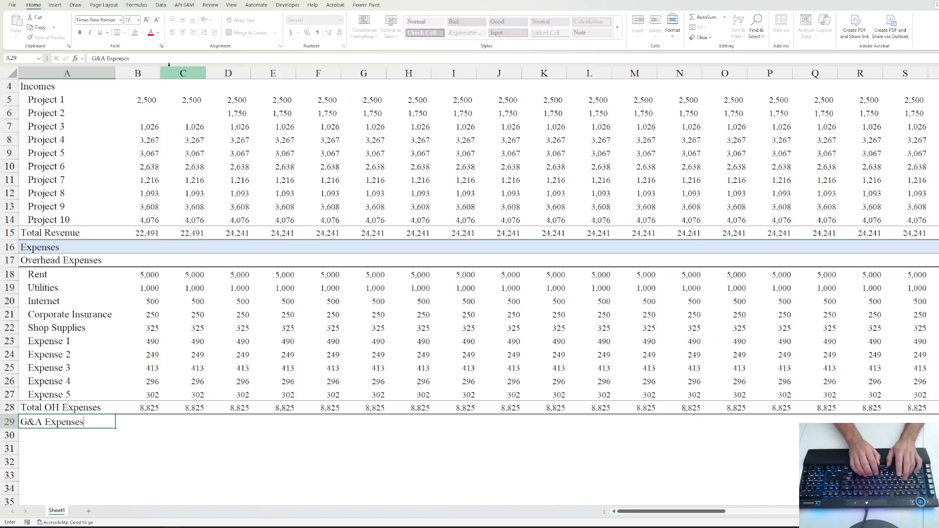
{"action": "key", "text": "ctrl+Return"}
{"action": "key", "text": "alt+h"}
{"action": "key", "text": "6"}
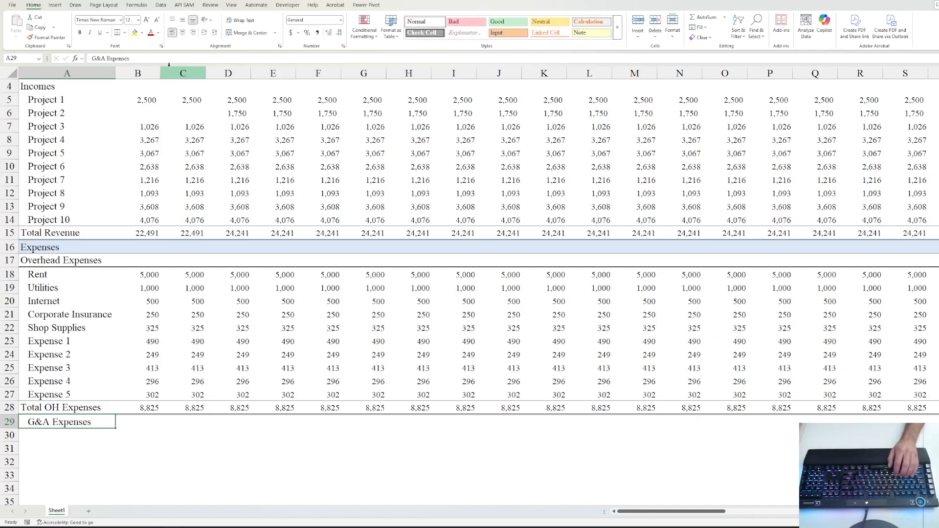
- Format Paint the Overhead Expenses heading style onto the G&A Expenses cell
{"action": "left_click", "coordinate": [67, 260]}
{"action": "left_click", "coordinate": [47, 37]}
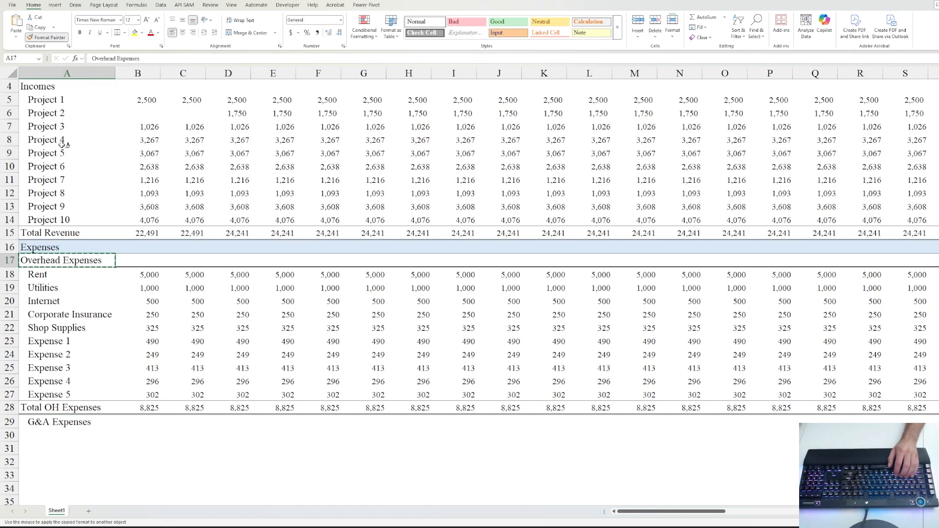
{"action": "left_click", "coordinate": [74, 421]}
{"action": "left_click", "coordinate": [132, 421]}
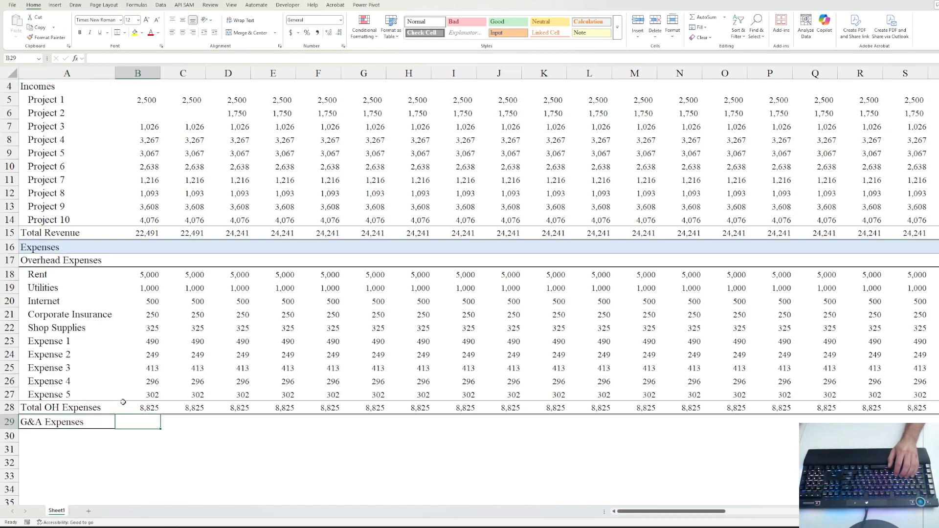
{"action": "left_click", "coordinate": [64, 422]}
- Paint the G&A Expenses heading format across row 29, undoing the label text that spread
{"action": "scroll", "coordinate": [149, 410], "scroll_direction": "down", "scroll_amount": 2}
{"action": "left_click", "coordinate": [132, 337]}
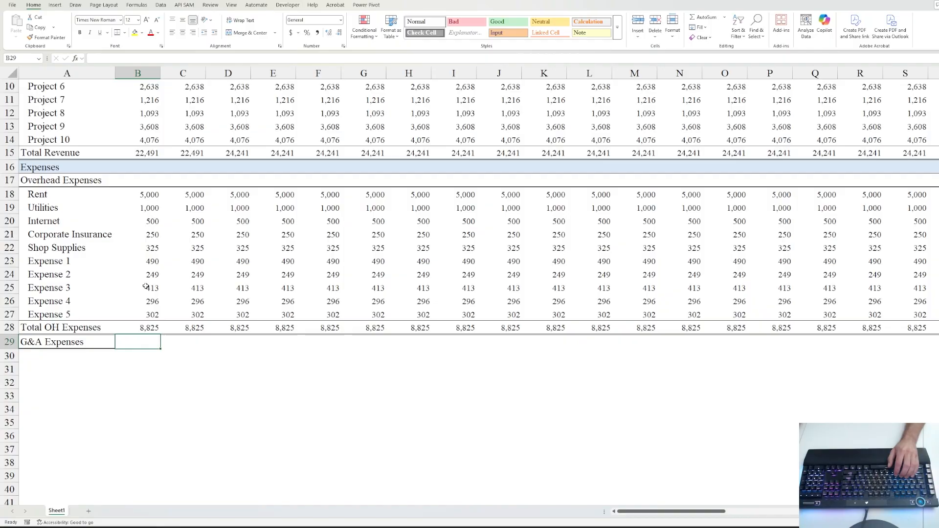
{"action": "left_click", "coordinate": [49, 38]}
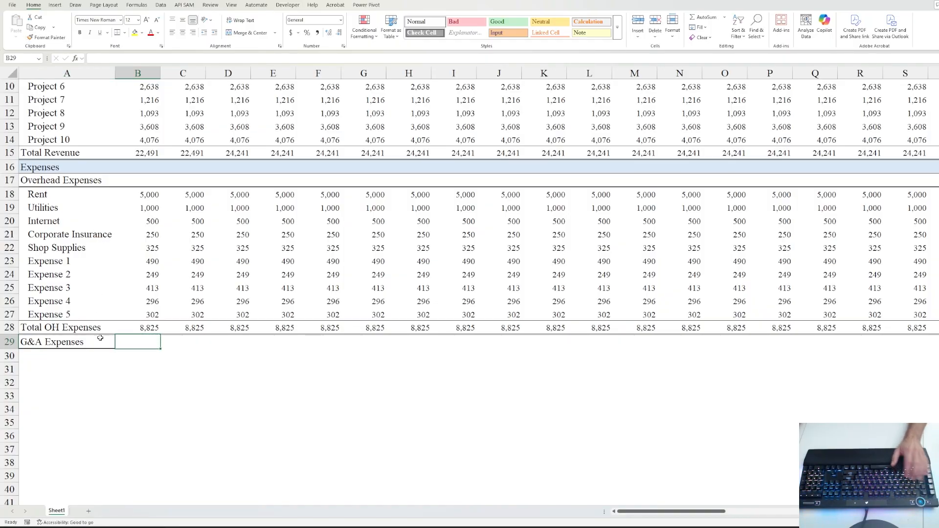
{"action": "left_click", "coordinate": [81, 341]}
{"action": "left_click", "coordinate": [49, 37]}
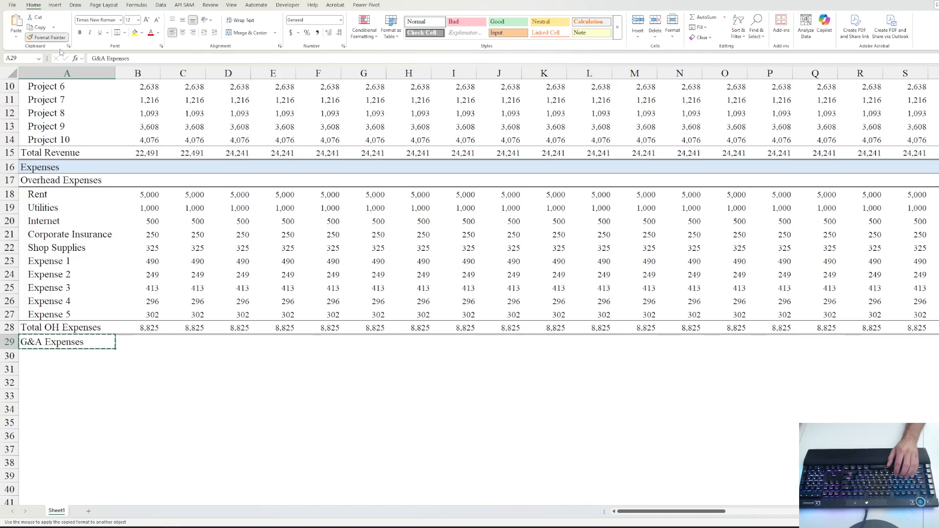
{"action": "left_click", "coordinate": [147, 340]}
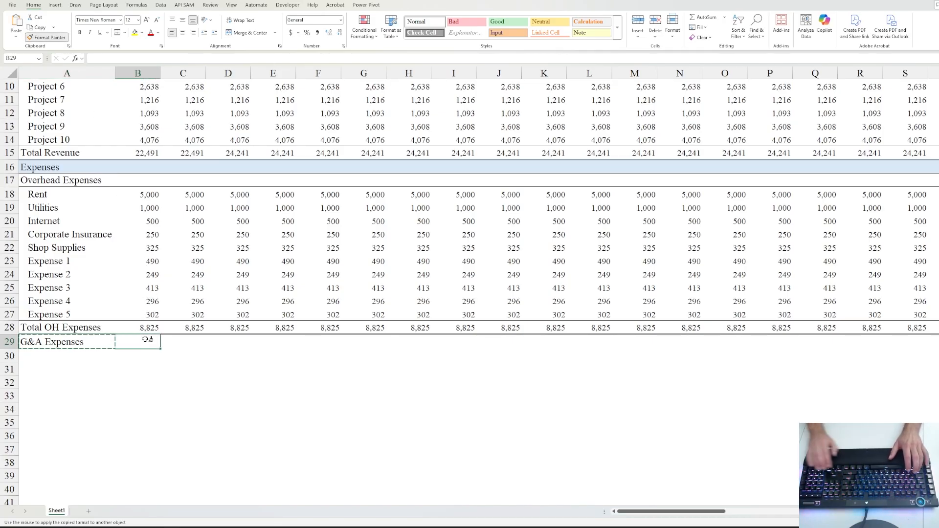
{"action": "key", "text": "ctrl+shift+Right"}
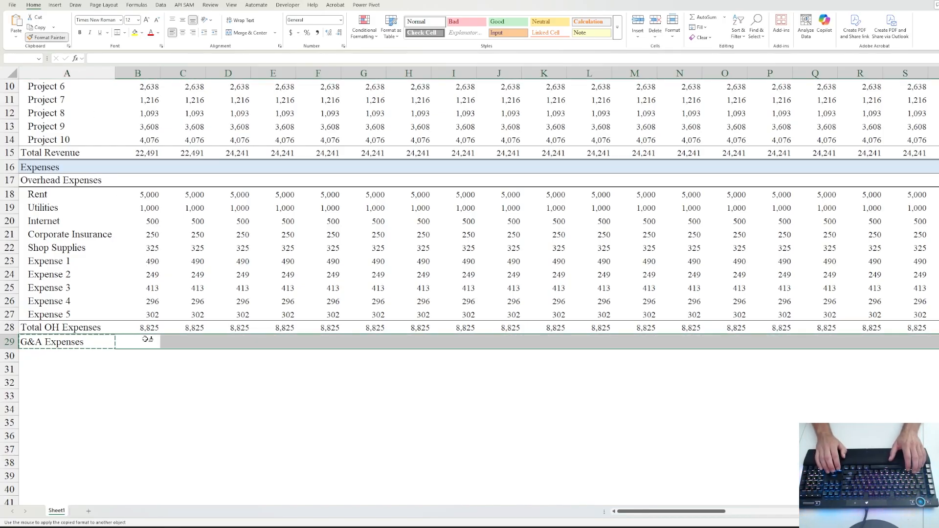
{"action": "key", "text": "Return"}
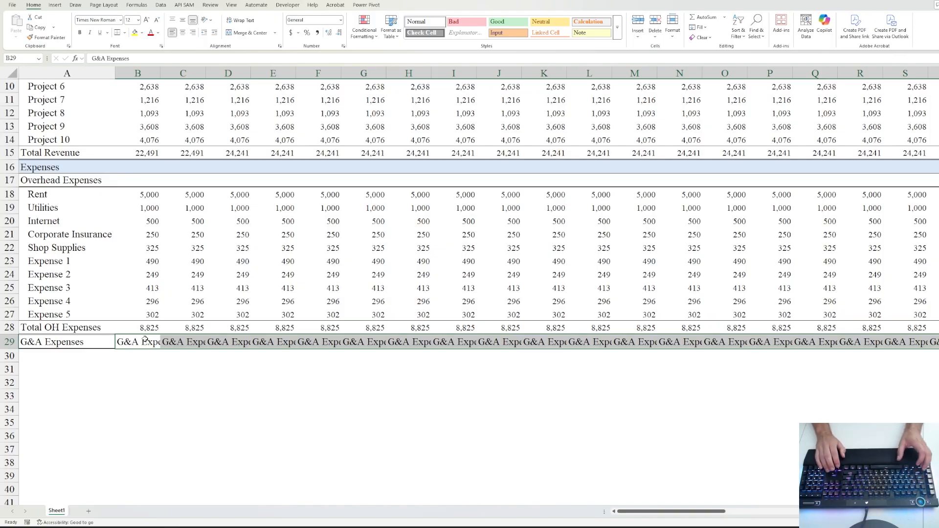
{"action": "key", "text": "ctrl+z"}
- Check row 29's heading formatting end to end, then move to the row below G&A Expenses
{"action": "key", "text": "ctrl+c"}
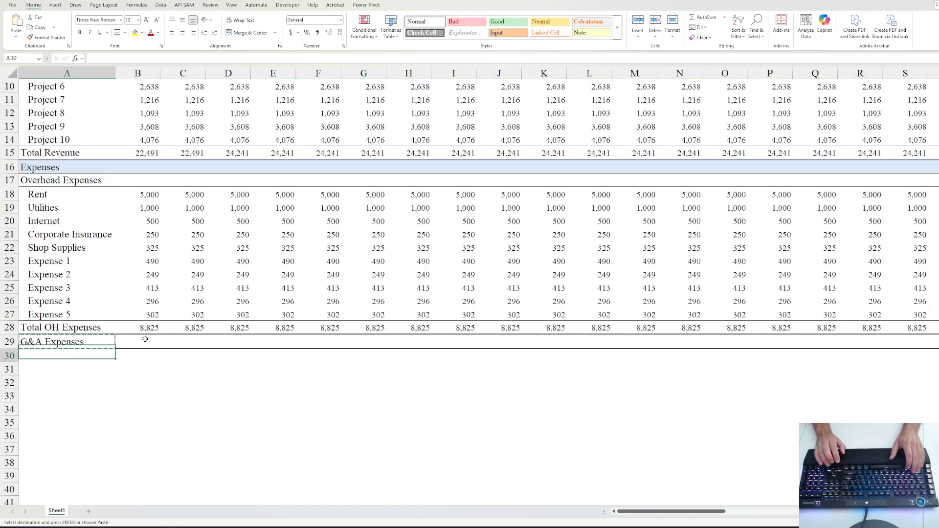
{"action": "key", "text": "Down"}
{"action": "key", "text": "Escape"}
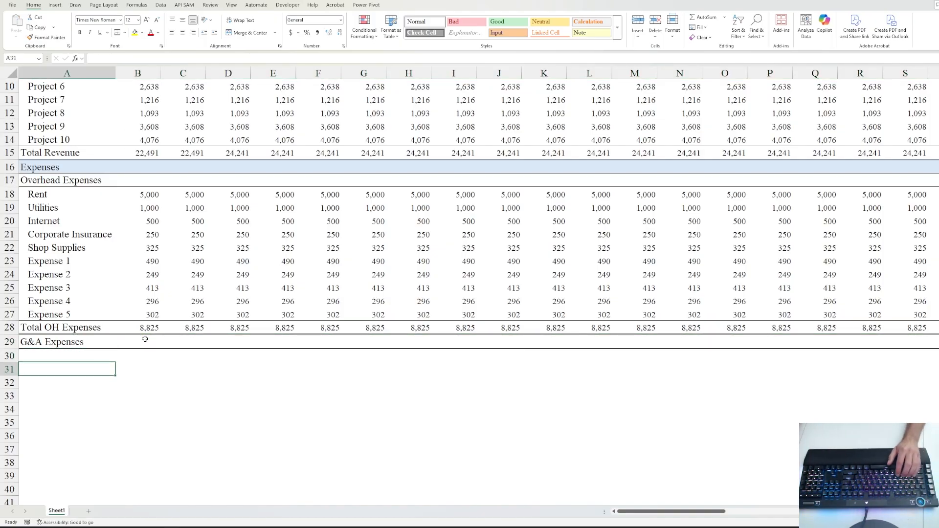
{"action": "left_click", "coordinate": [144, 346]}
{"action": "key", "text": "ctrl+Right"}
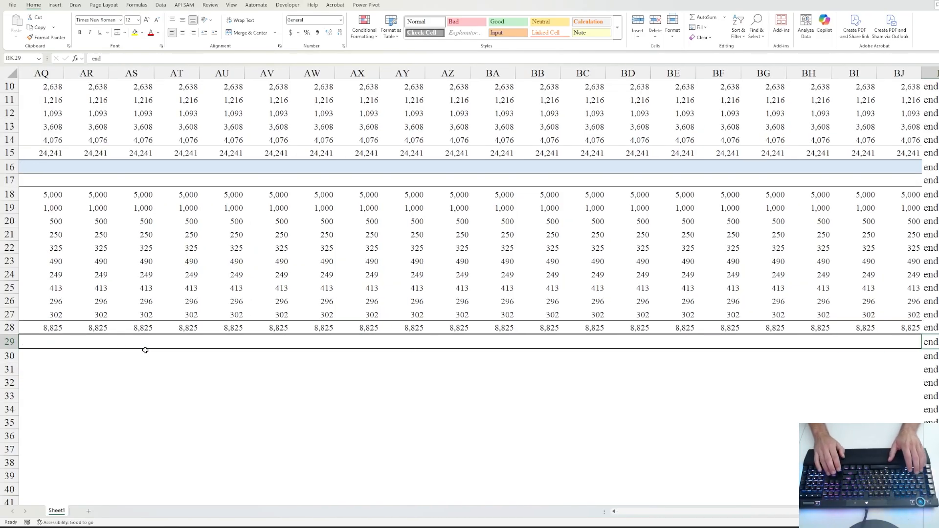
{"action": "key", "text": "ctrl+Left"}
{"action": "key", "text": "ctrl+Right"}
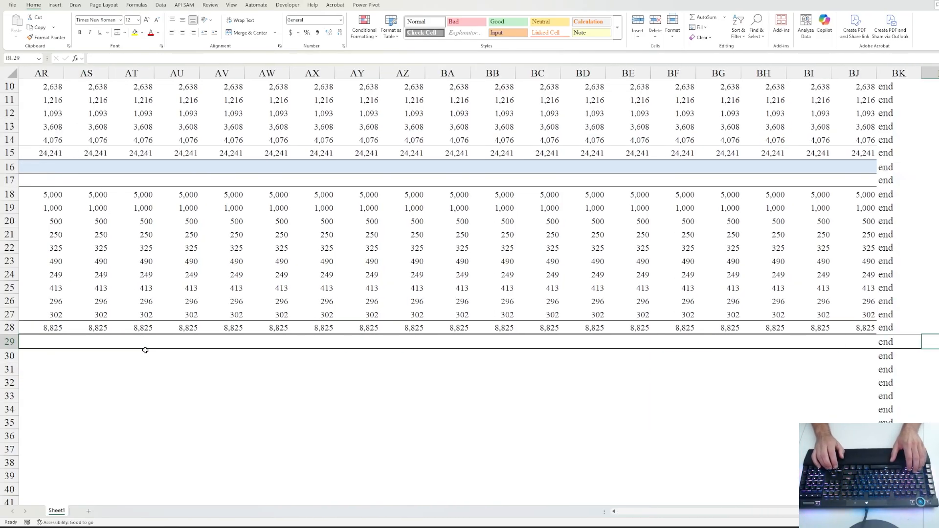
{"action": "key", "text": "Up"}
{"action": "key", "text": "Down"}
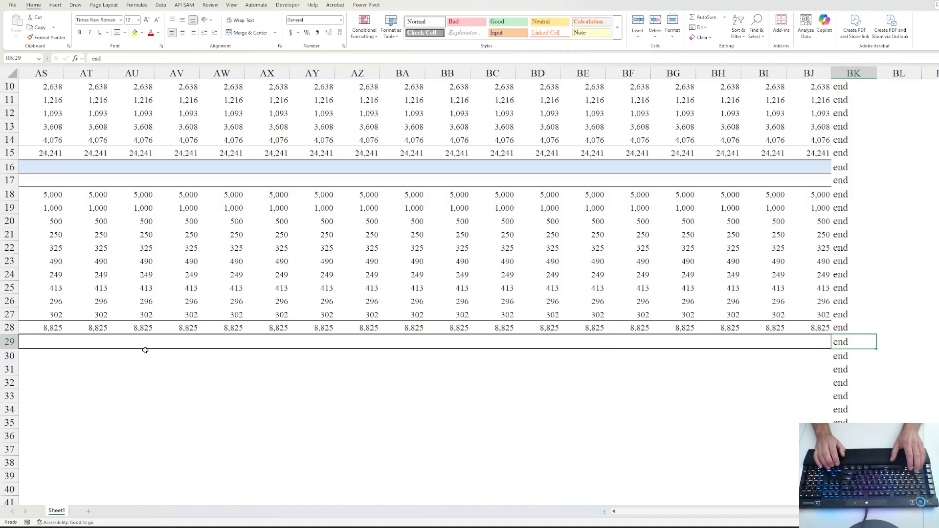
{"action": "key", "text": "ctrl+Left"}
{"action": "key", "text": "Down"}
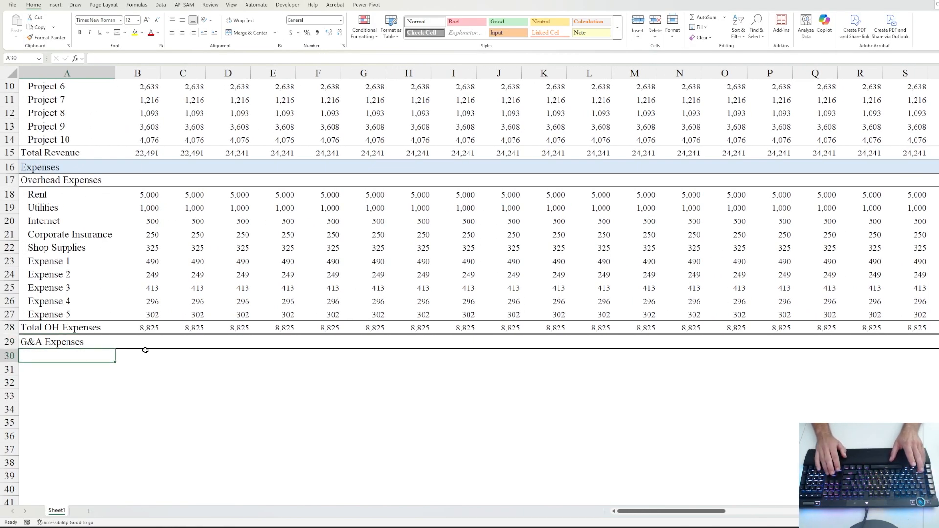
{"action": "key", "text": "Right"}
- Enter the G&A labels Corporate Salaries, Bookkeeper (AP/AR Staff) and Advertising in column A
{"action": "key", "text": "Left"}
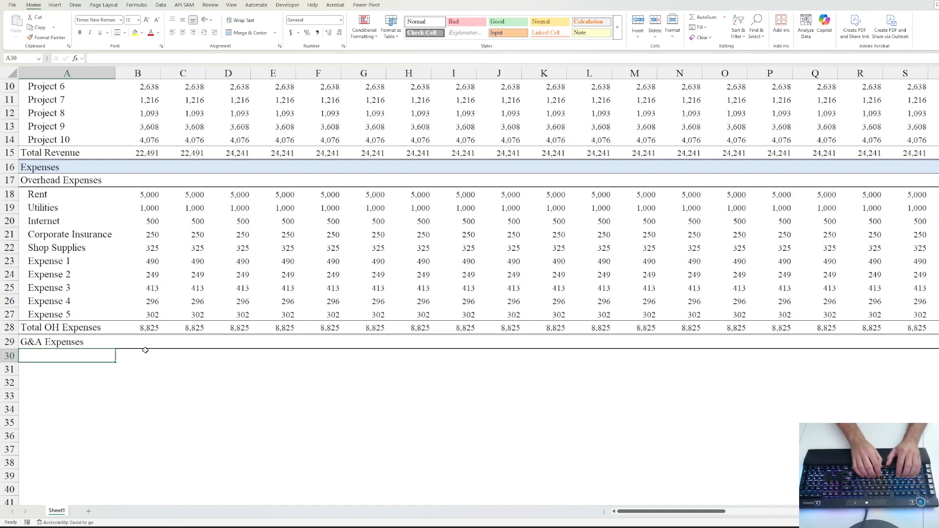
{"action": "type", "text": "Corpor"}
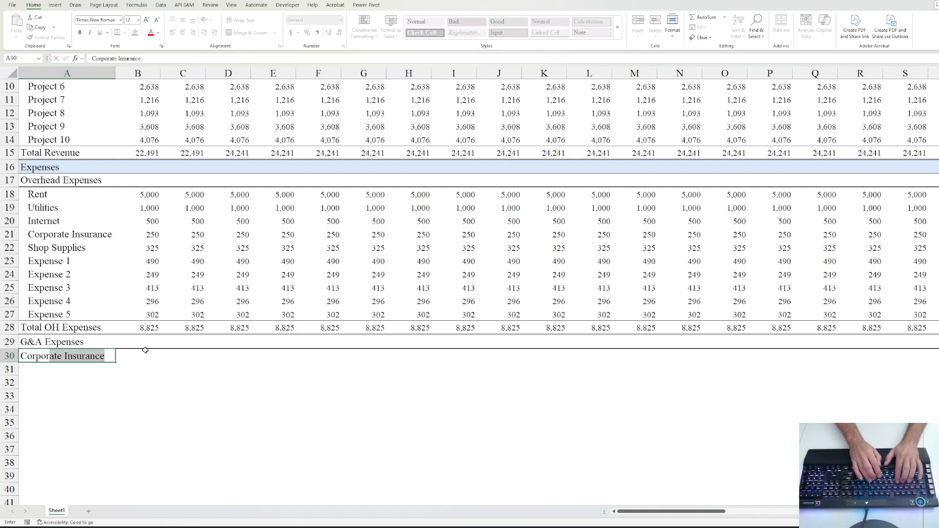
{"action": "type", "text": "ate Salaries"}
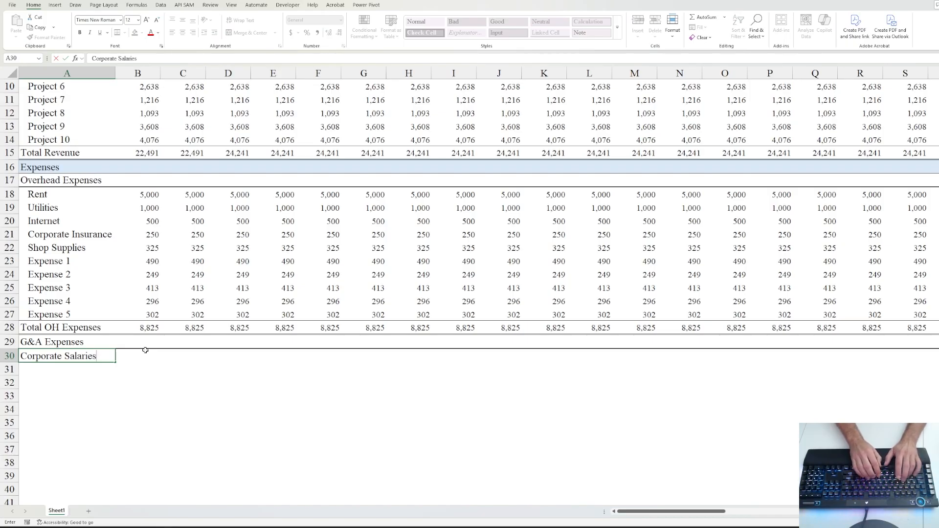
{"action": "key", "text": "ctrl+Return"}
{"action": "key", "text": "Down"}
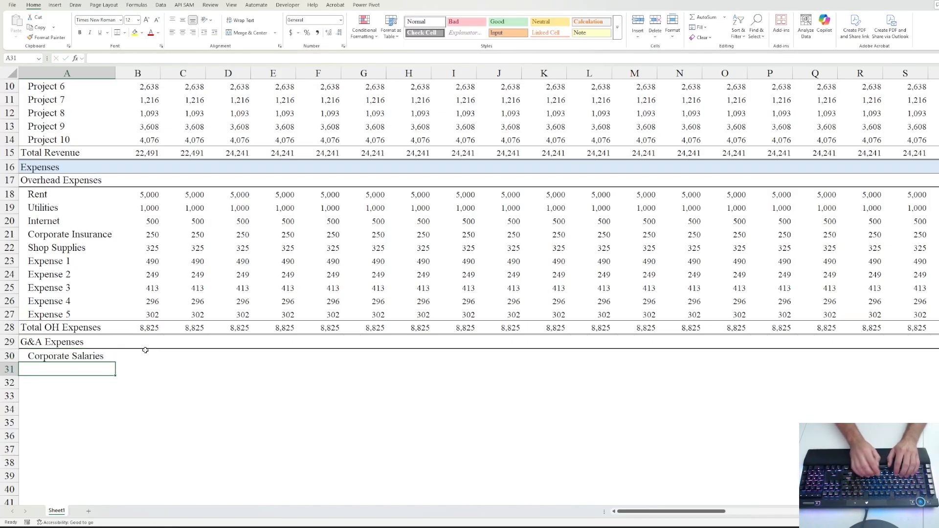
{"action": "type", "text": "Bookkeeper"}
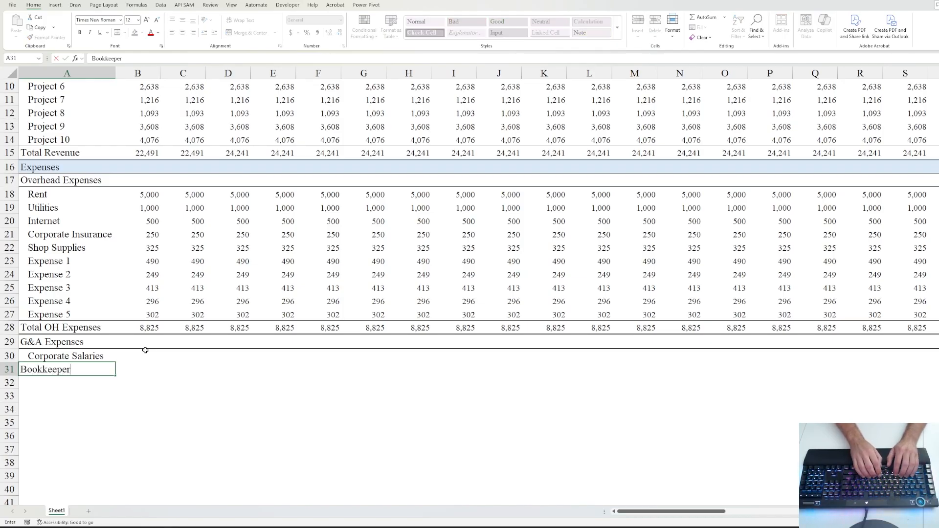
{"action": "type", "text": " (AP"}
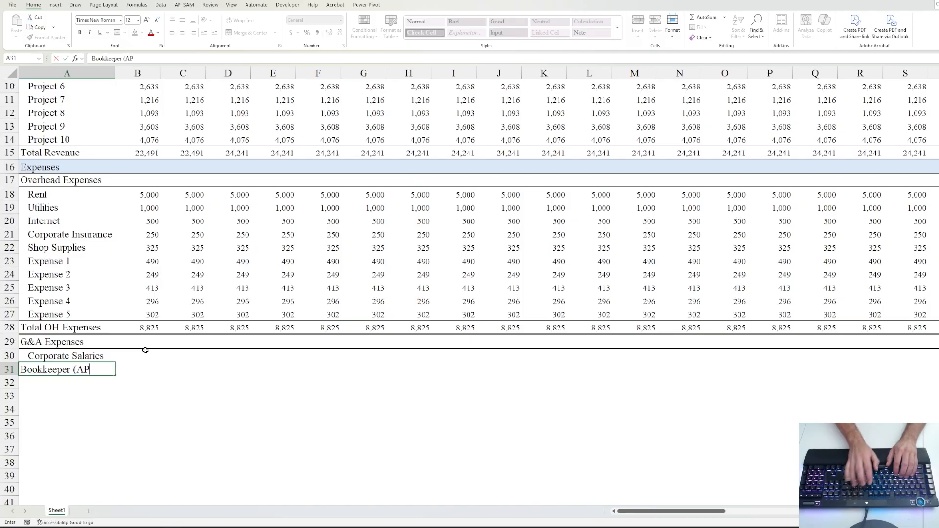
{"action": "type", "text": "/AR S"}
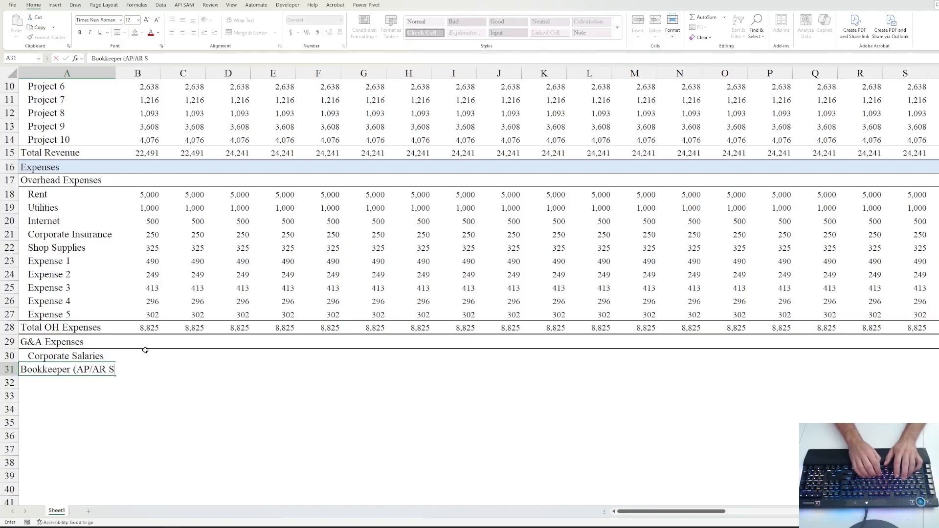
{"action": "type", "text": "taff"}
{"action": "key", "text": "Return"}
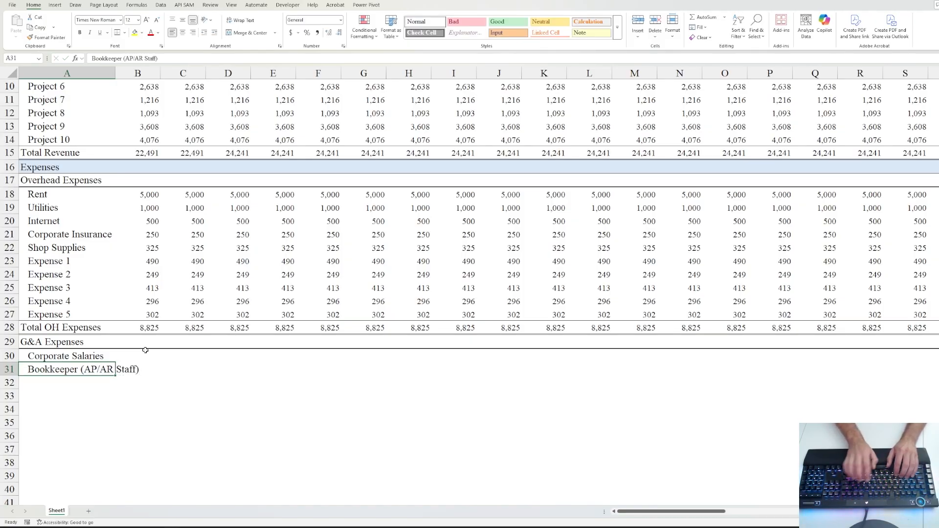
{"action": "type", "text": "A"}
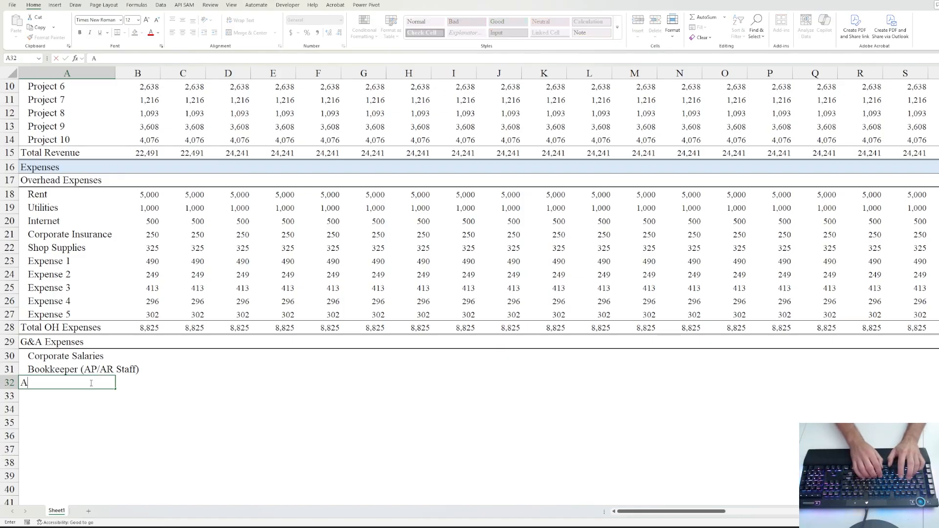
{"action": "type", "text": "dvertising"}
{"action": "key", "text": "BackSpace"}
{"action": "key", "text": "BackSpace"}
{"action": "key", "text": "BackSpace"}
{"action": "key", "text": "BackSpace"}
{"action": "key", "text": "BackSpace"}
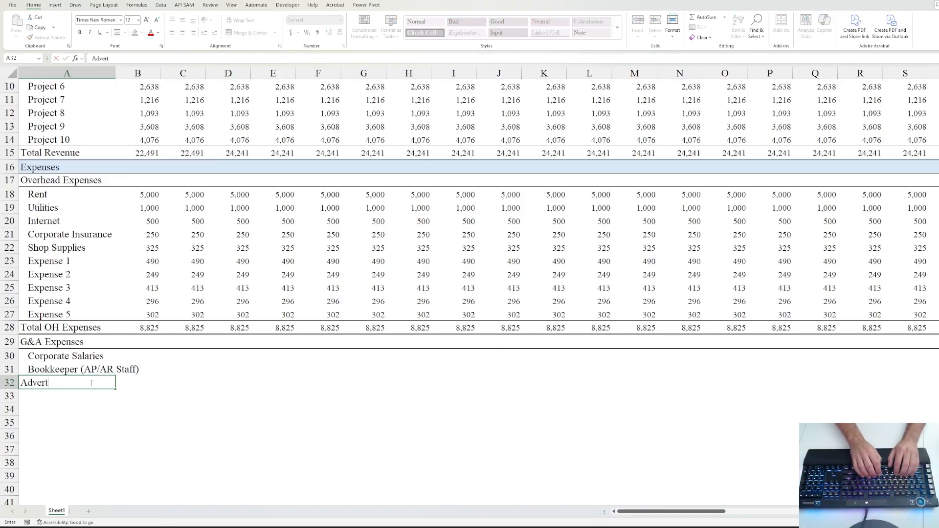
{"action": "key", "text": "BackSpace"}
{"action": "key", "text": "BackSpace"}
{"action": "key", "text": "BackSpace"}
{"action": "key", "text": "BackSpace"}
{"action": "key", "text": "BackSpace"}
{"action": "key", "text": "BackSpace"}
{"action": "type", "text": "Advert"}
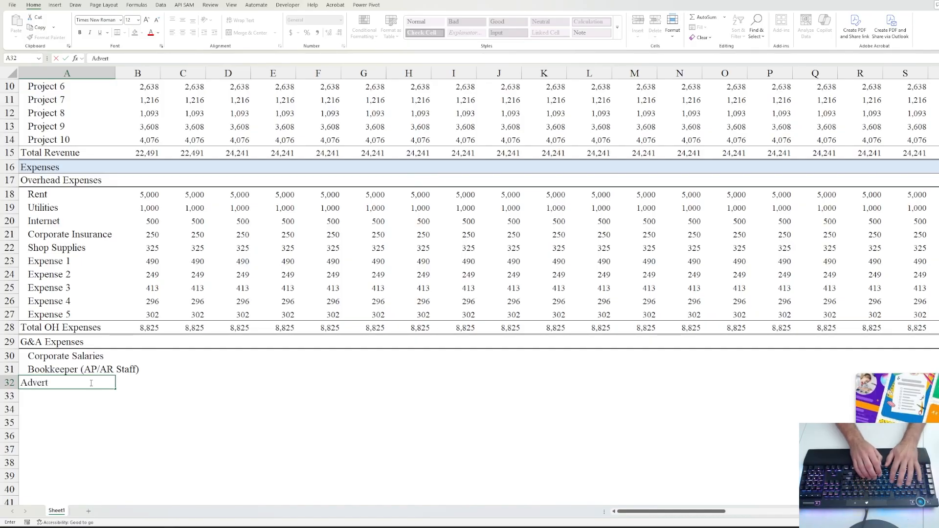
{"action": "type", "text": "ising"}
{"action": "key", "text": "ctrl+Return"}
- Add a 'Corporate Office' label below Advertising
{"action": "left_click", "coordinate": [106, 394]}
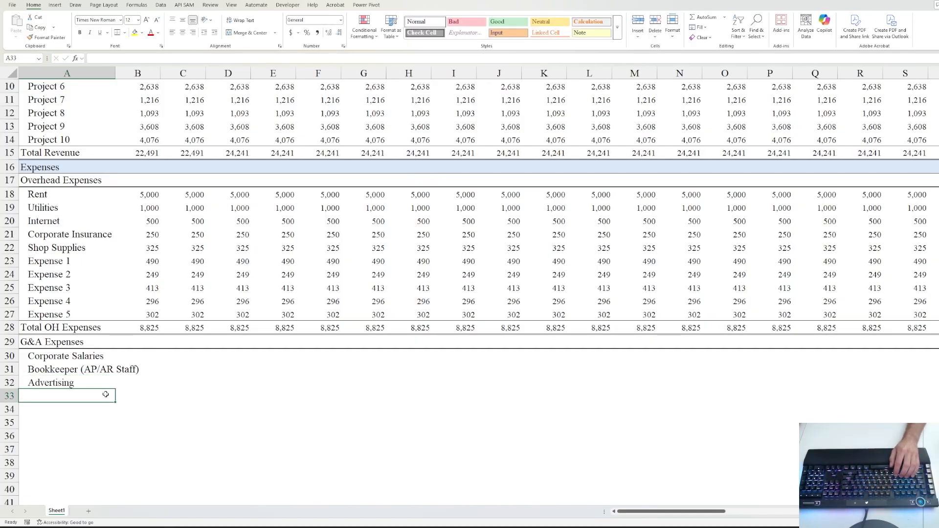
{"action": "type", "text": "Cor"}
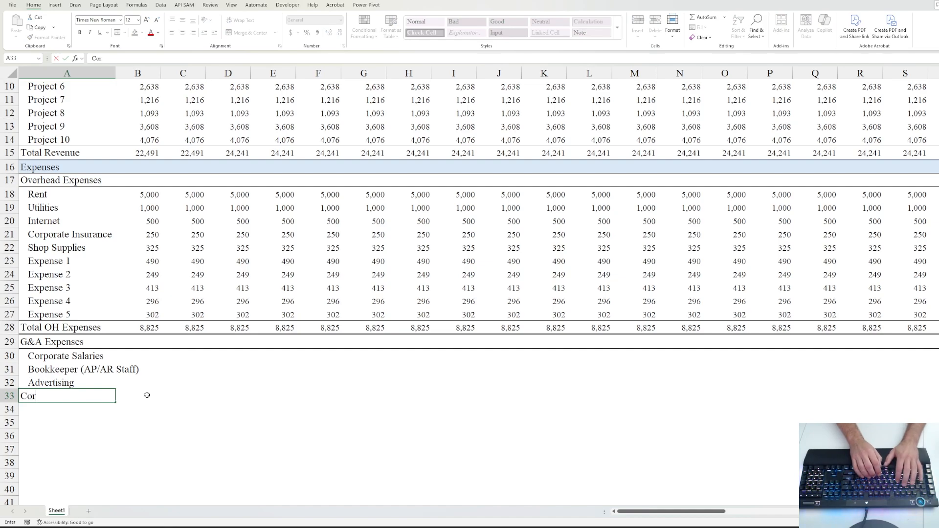
{"action": "type", "text": "porate"}
{"action": "key", "text": "Up"}
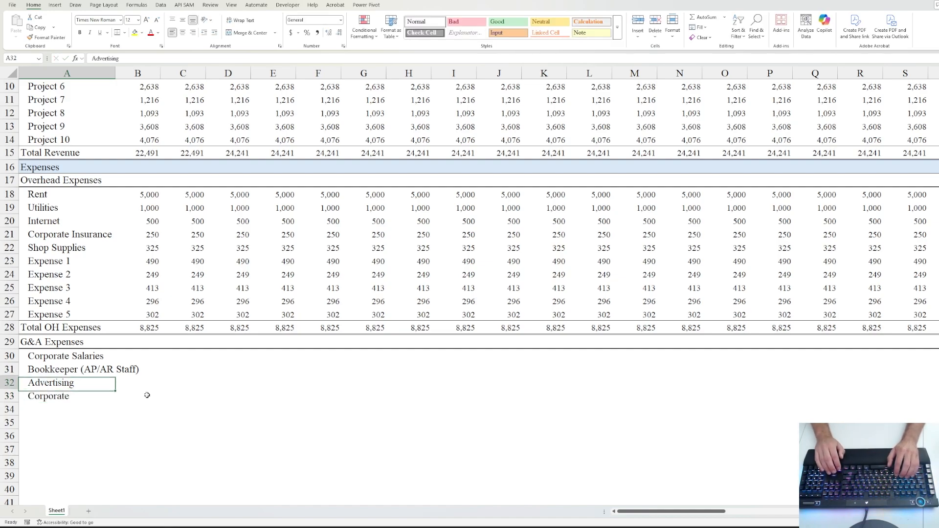
{"action": "key", "text": "Up"}
{"action": "key", "text": "Up"}
{"action": "key", "text": "Up"}
{"action": "key", "text": "Up"}
{"action": "key", "text": "Up"}
{"action": "key", "text": "Up"}
{"action": "key", "text": "Up"}
{"action": "key", "text": "Up"}
{"action": "key", "text": "Up"}
{"action": "key", "text": "Up"}
{"action": "key", "text": "Up"}
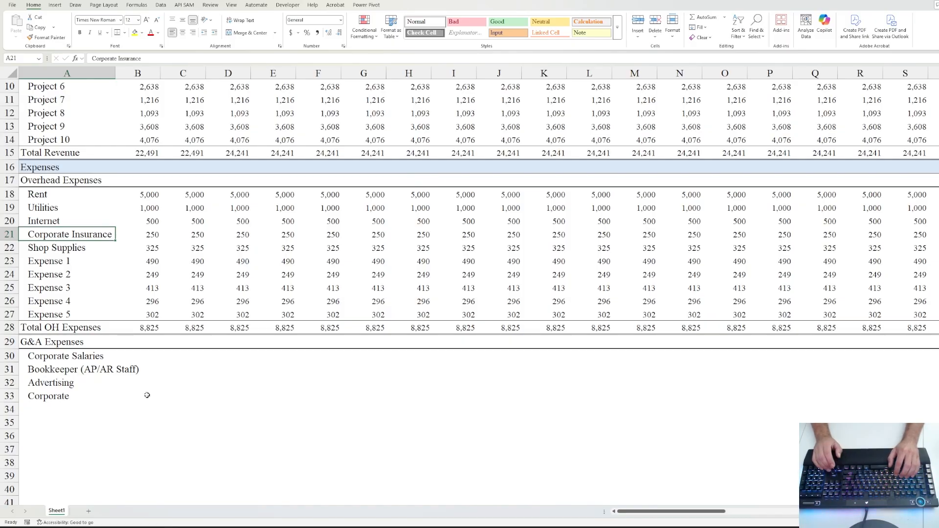
{"action": "key", "text": "Up"}
{"action": "key", "text": "Up"}
{"action": "key", "text": "Up"}
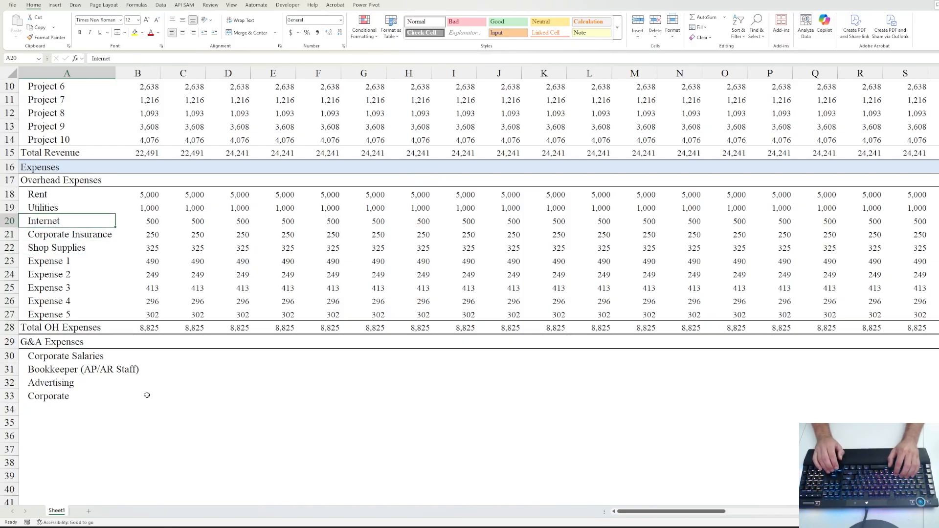
{"action": "key", "text": "Down"}
{"action": "key", "text": "Down"}
{"action": "key", "text": "Down"}
{"action": "key", "text": "Down"}
{"action": "key", "text": "Down"}
{"action": "key", "text": "Down"}
{"action": "key", "text": "Down"}
{"action": "key", "text": "Down"}
{"action": "key", "text": "Down"}
{"action": "key", "text": "Down"}
{"action": "key", "text": "Down"}
{"action": "key", "text": "Down"}
{"action": "key", "text": "Down"}
{"action": "key", "text": "Down"}
{"action": "key", "text": "Down"}
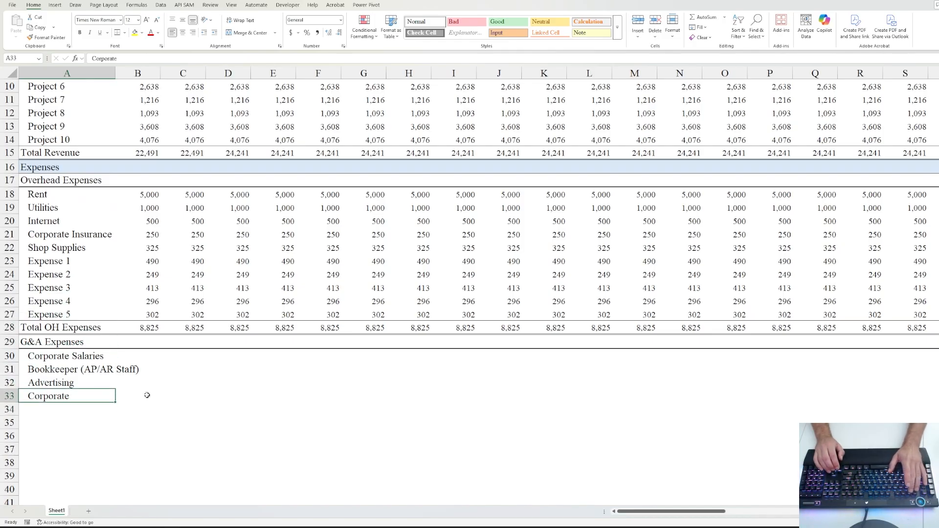
{"action": "key", "text": "F2"}
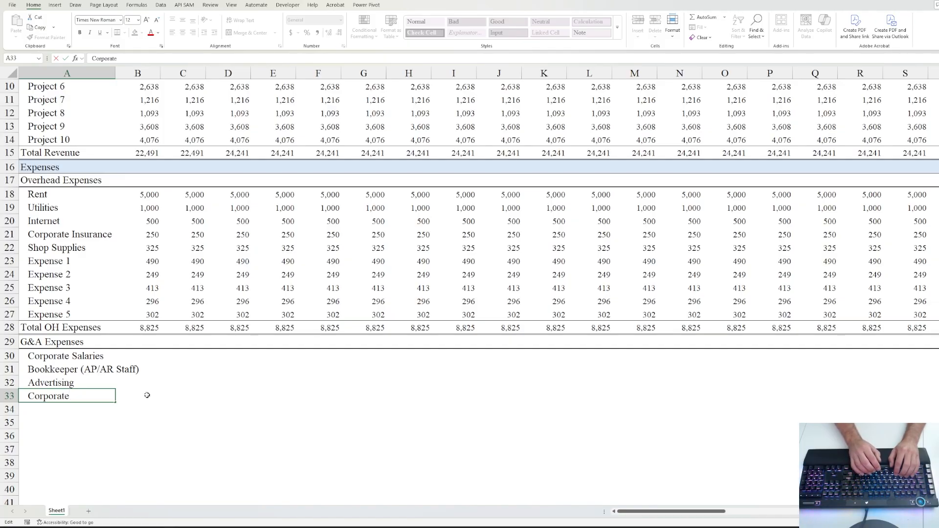
{"action": "type", "text": "Office"}
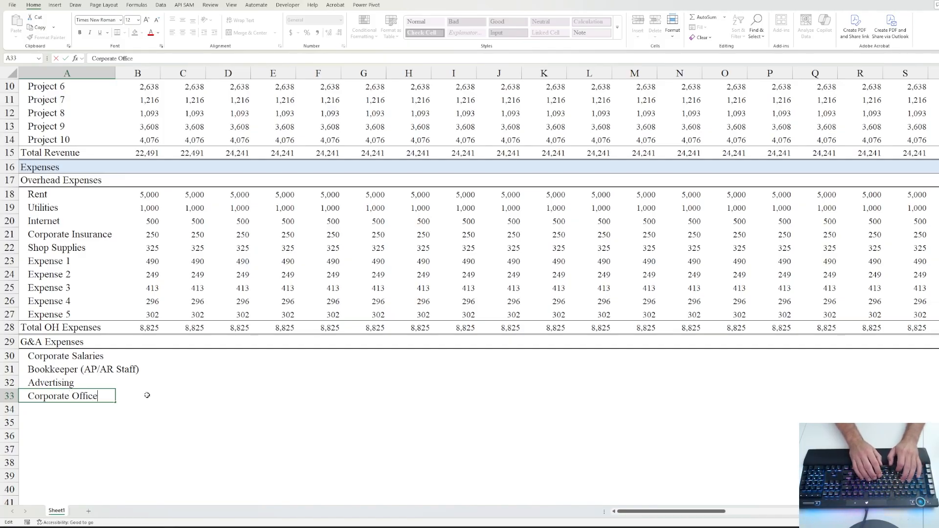
{"action": "key", "text": "ctrl+Return"}
- Add the labels Legal Fees, Filing Fees, Training and Travel below Corporate Office
{"action": "key", "text": "Down"}
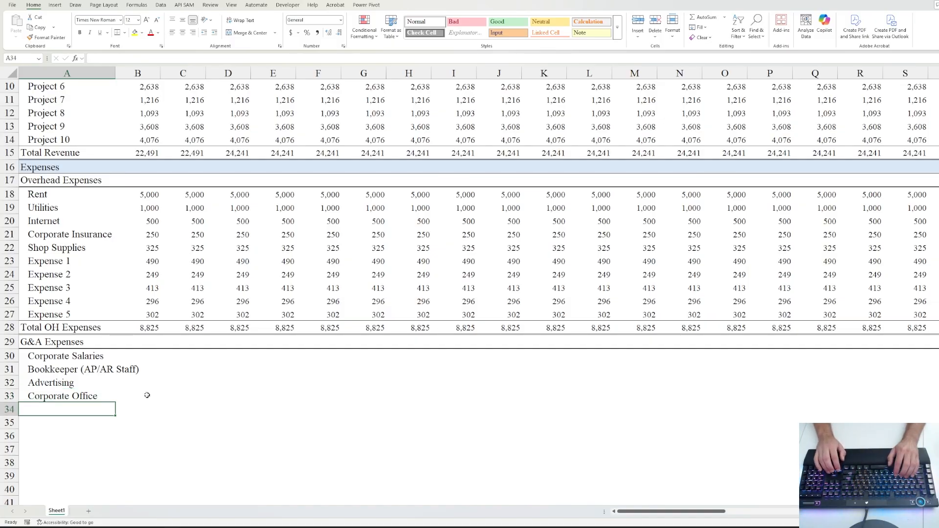
{"action": "type", "text": "Legal Fees"}
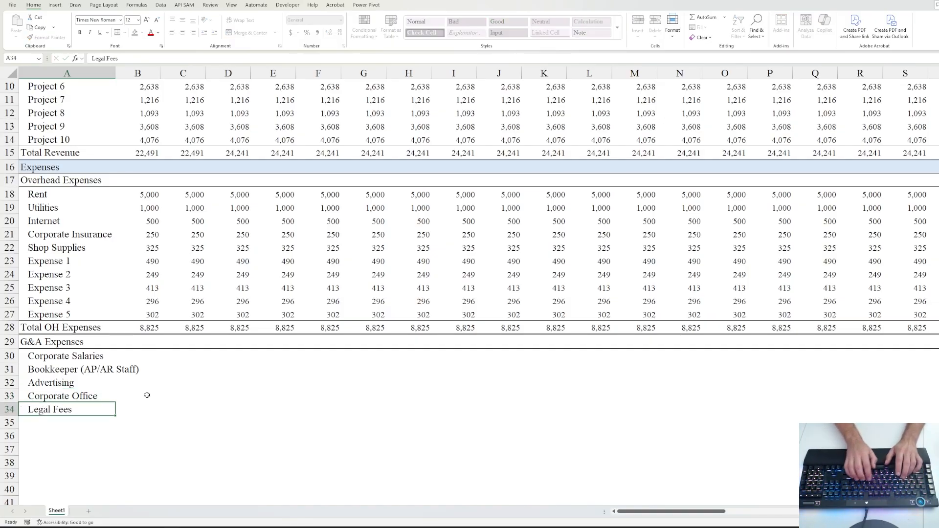
{"action": "key", "text": "ctrl+Return"}
{"action": "key", "text": "Down"}
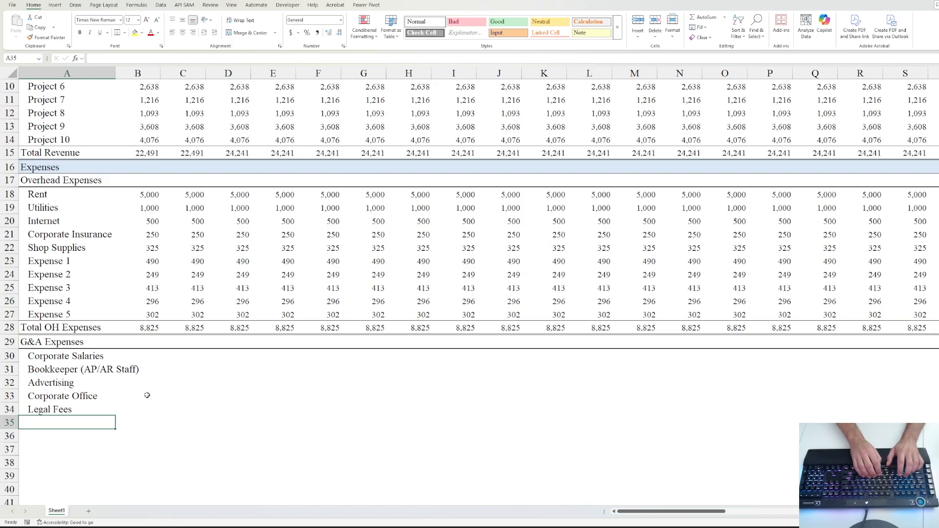
{"action": "type", "text": "Filing Fees"}
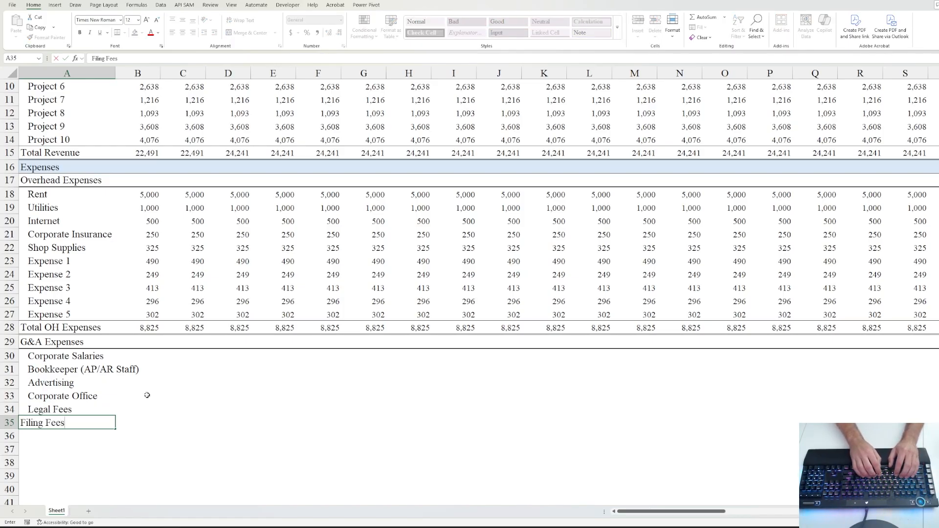
{"action": "key", "text": "ctrl+Return"}
{"action": "key", "text": "ctrl+alt+Tab"}
{"action": "key", "text": "Return"}
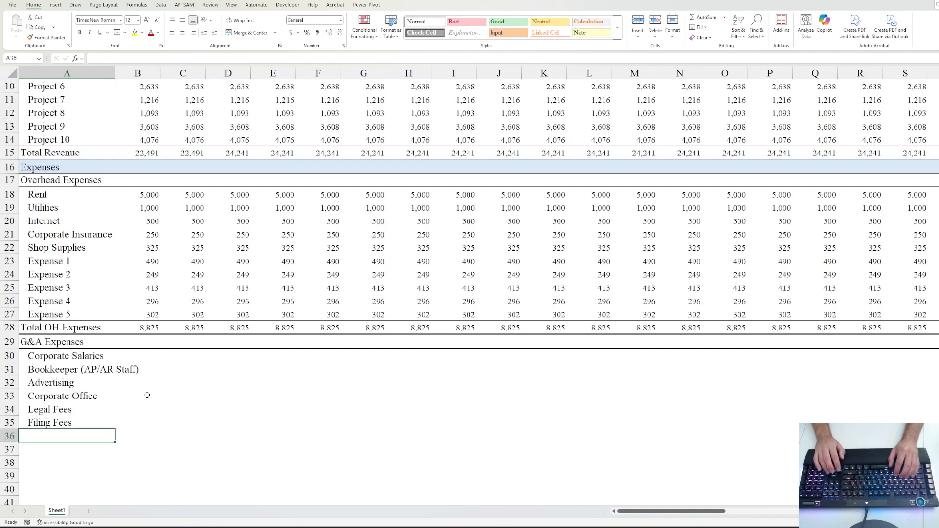
{"action": "type", "text": "Training"}
{"action": "key", "text": "ctrl+Return"}
{"action": "key", "text": "ctrl+alt+Tab"}
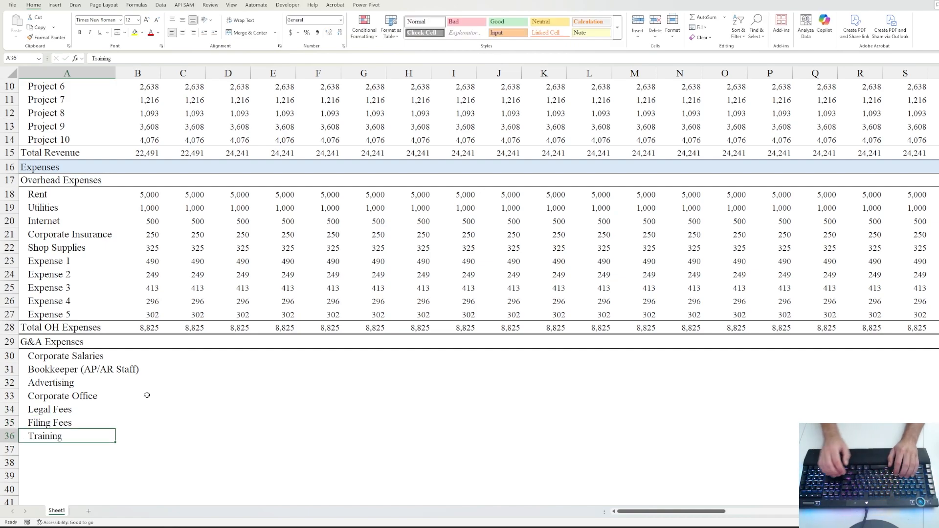
{"action": "key", "text": "Return"}
{"action": "type", "text": "Travel f"}
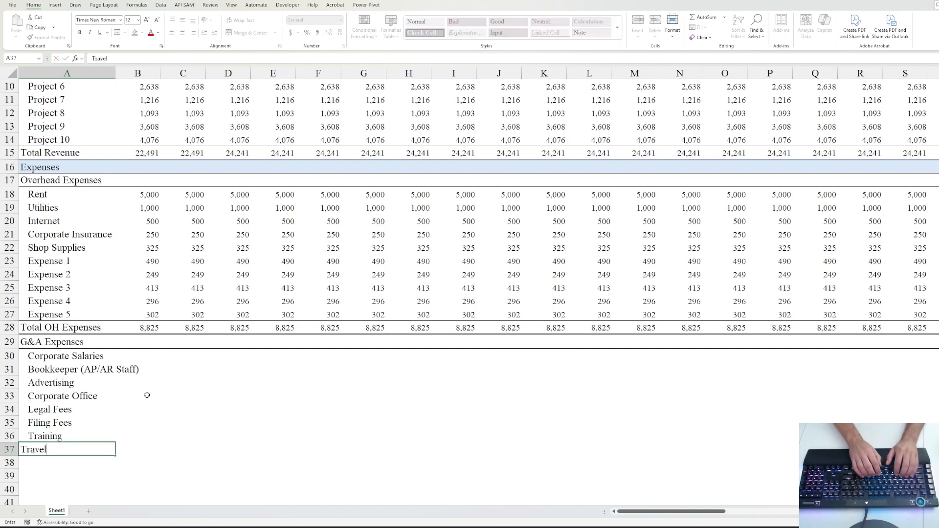
{"action": "key", "text": "BackSpace"}
{"action": "key", "text": "BackSpace"}
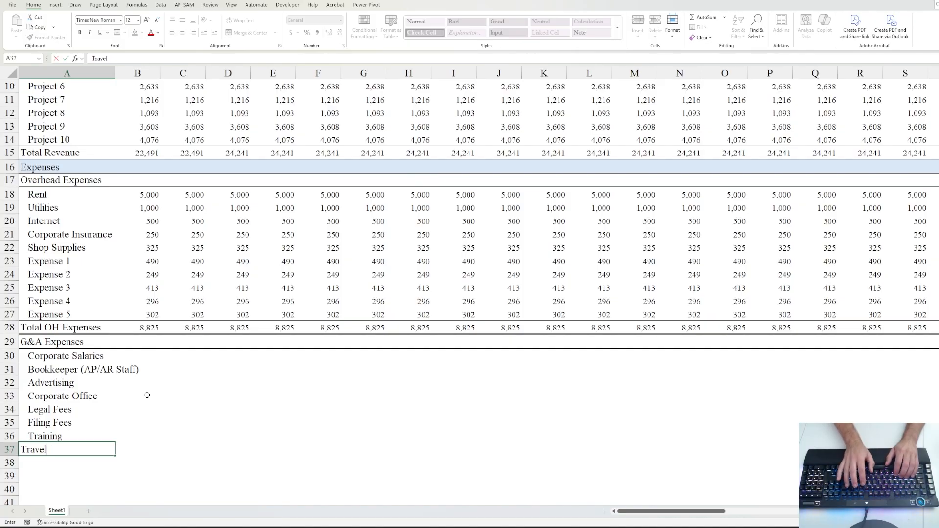
{"action": "key", "text": "ctrl+Return"}
{"action": "key", "text": "ctrl+alt+Tab"}
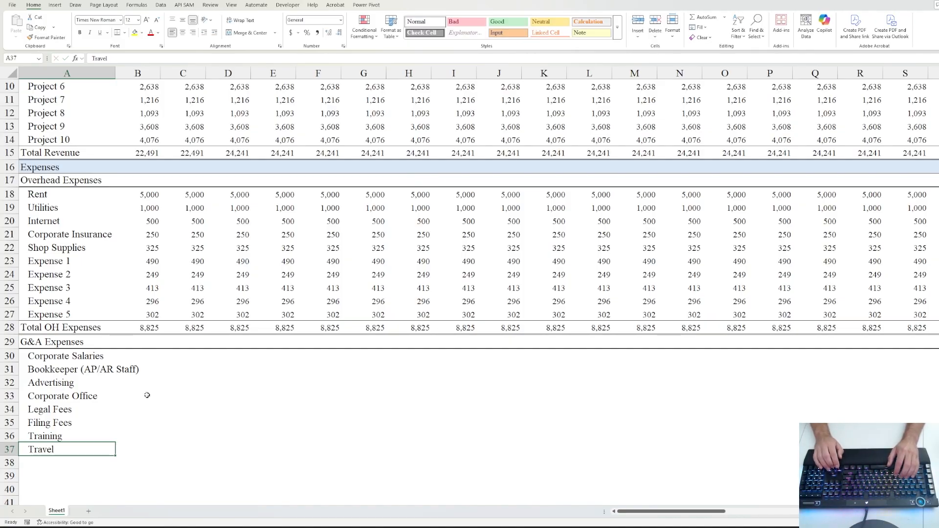
- Delete the Corporate Salaries row from the G&A list
{"action": "key", "text": "Up"}
{"action": "key", "text": "Up"}
{"action": "key", "text": "Up"}
{"action": "key", "text": "Up"}
{"action": "key", "text": "Up"}
{"action": "key", "text": "Up"}
{"action": "key", "text": "Up"}
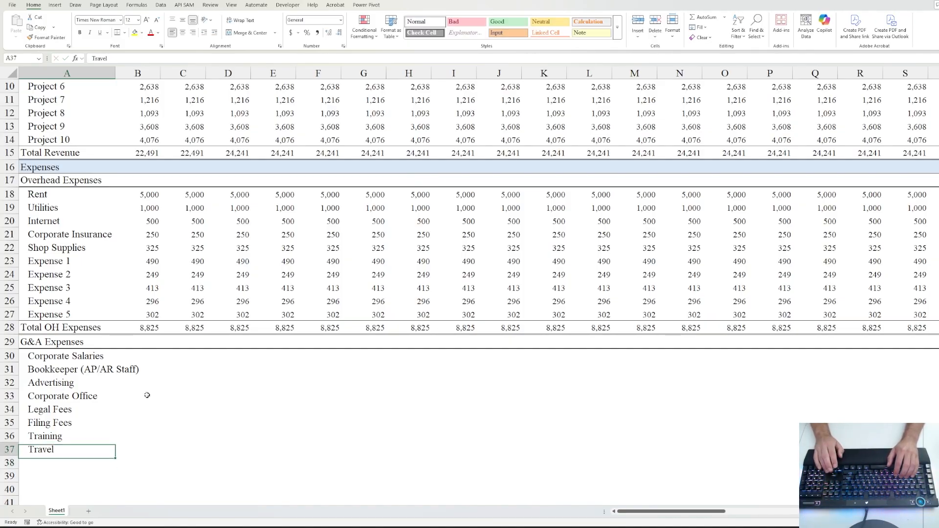
{"action": "key", "text": "ctrl+shift+Down"}
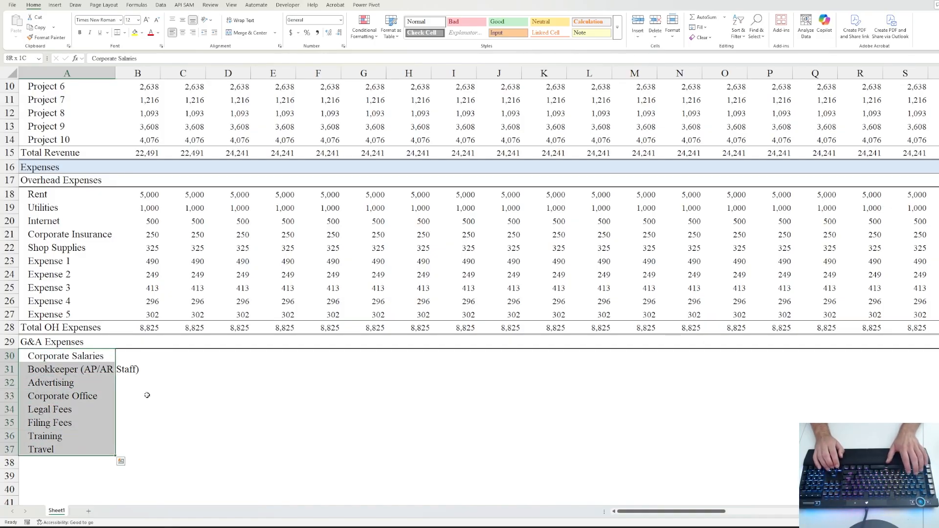
{"action": "key", "text": "Up"}
{"action": "key", "text": "Down"}
{"action": "key", "text": "shift+space"}
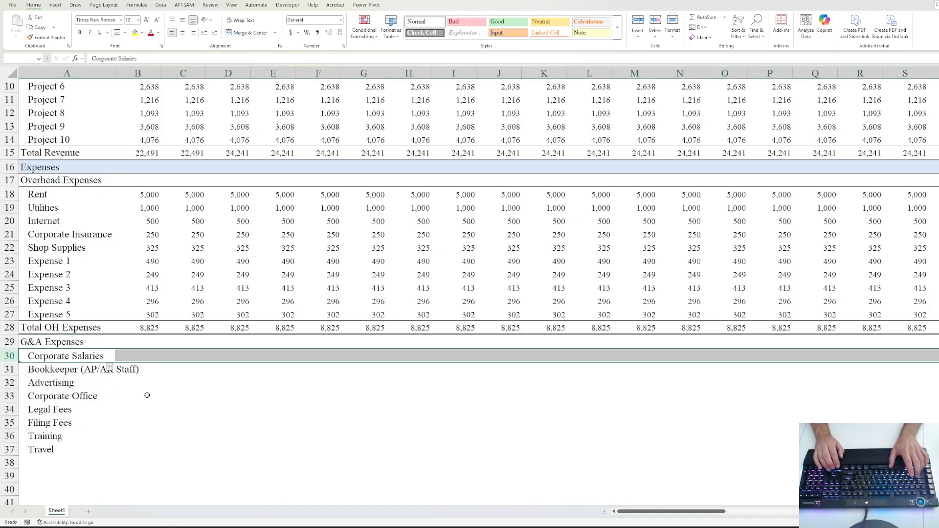
{"action": "key", "text": "ctrl+minus"}
{"action": "key", "text": "Down"}
{"action": "key", "text": "Up"}
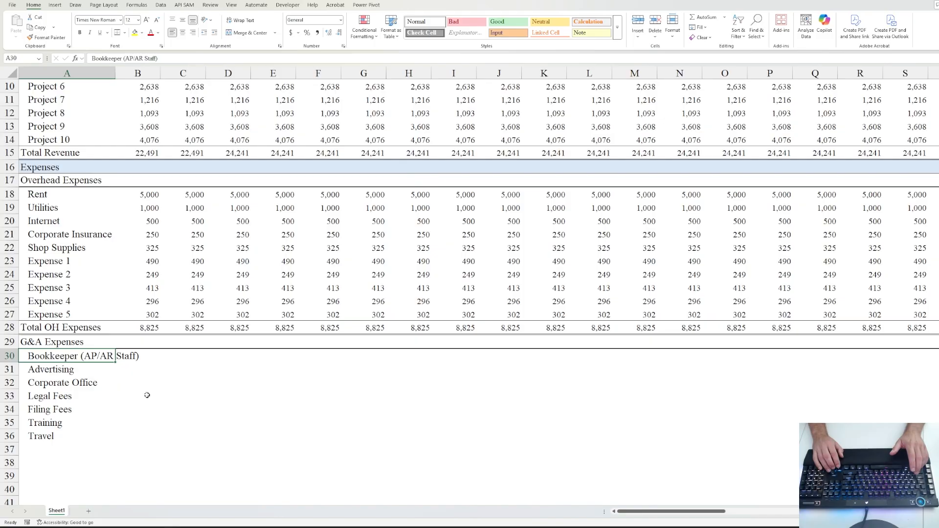
- Add Miscellaneous at the end of the G&A list and autofit column A to the labels
{"action": "key", "text": "Down"}
{"action": "key", "text": "Down"}
{"action": "key", "text": "Down"}
{"action": "key", "text": "Down"}
{"action": "key", "text": "Down"}
{"action": "key", "text": "Down"}
{"action": "key", "text": "Down"}
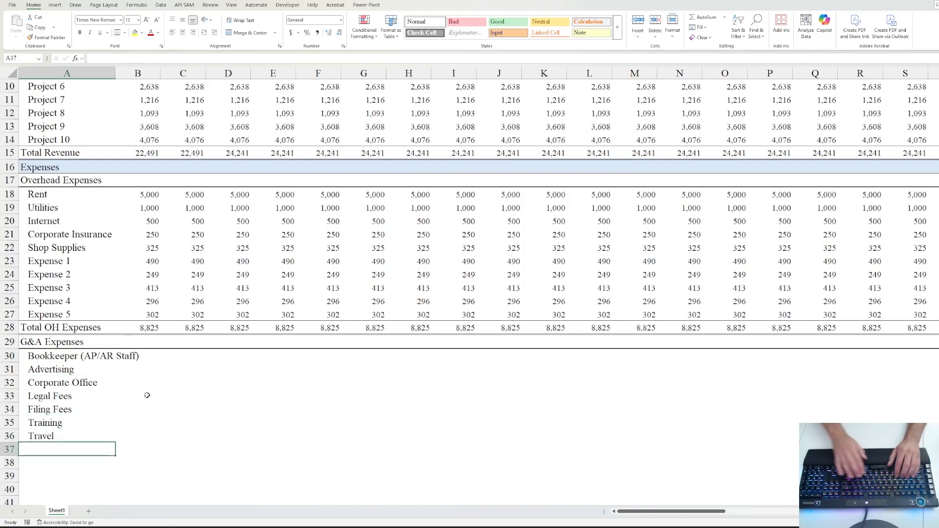
{"action": "type", "text": "Mi"}
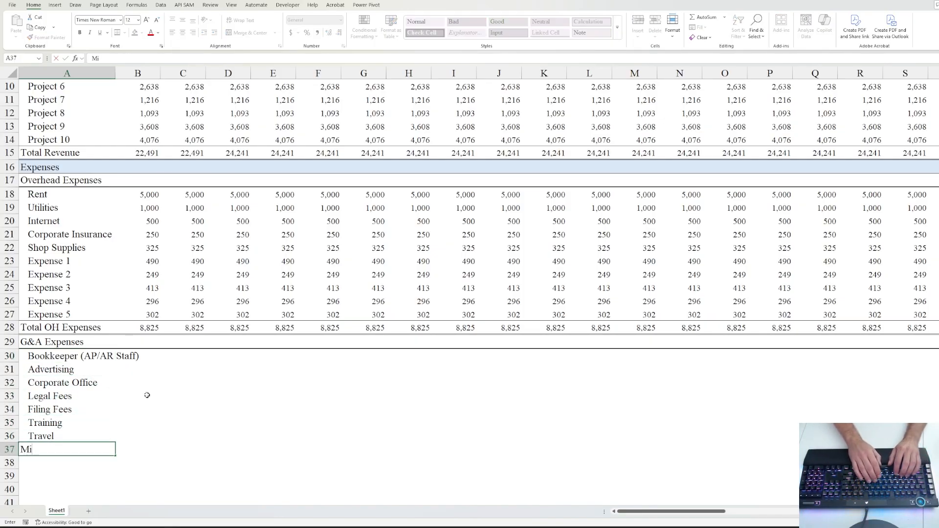
{"action": "type", "text": "scellaneous"}
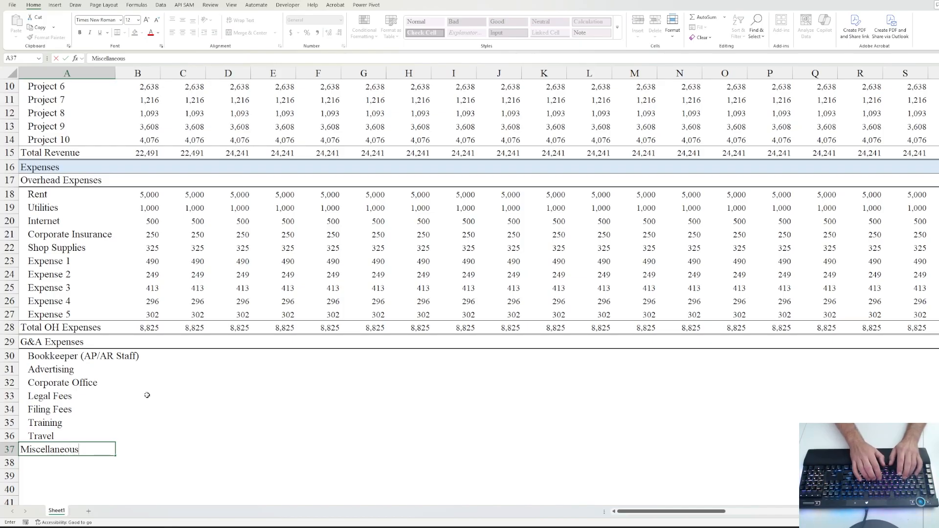
{"action": "key", "text": "ctrl+Return"}
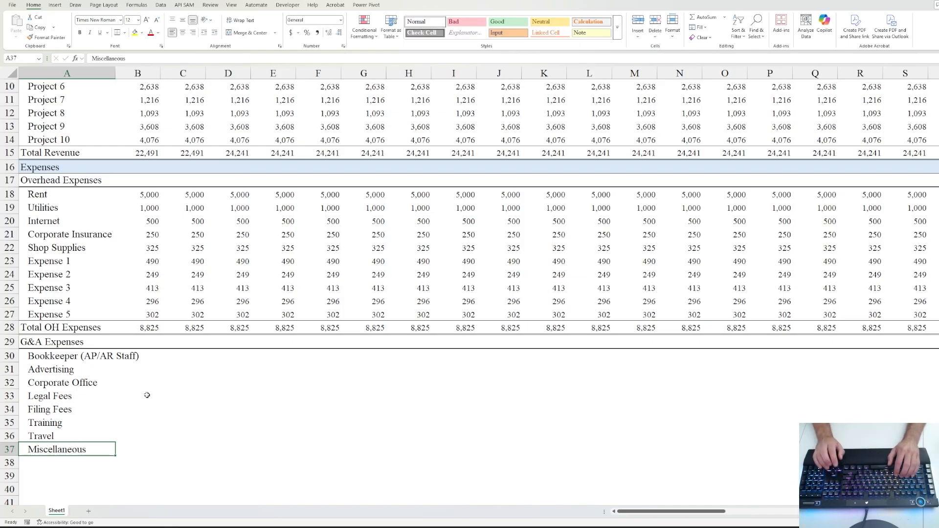
{"action": "key", "text": "Up"}
{"action": "key", "text": "Up"}
{"action": "key", "text": "Up"}
{"action": "key", "text": "Up"}
{"action": "key", "text": "Up"}
{"action": "key", "text": "Up"}
{"action": "key", "text": "Up"}
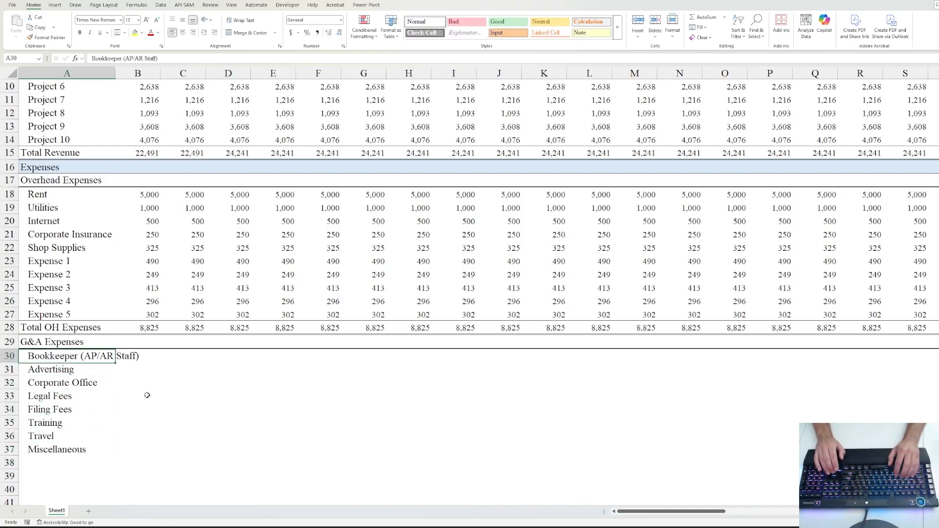
{"action": "key", "text": "Down"}
{"action": "key", "text": "Down"}
{"action": "key", "text": "Down"}
{"action": "key", "text": "Down"}
{"action": "key", "text": "Down"}
{"action": "key", "text": "Down"}
{"action": "key", "text": "Down"}
{"action": "key", "text": "Down"}
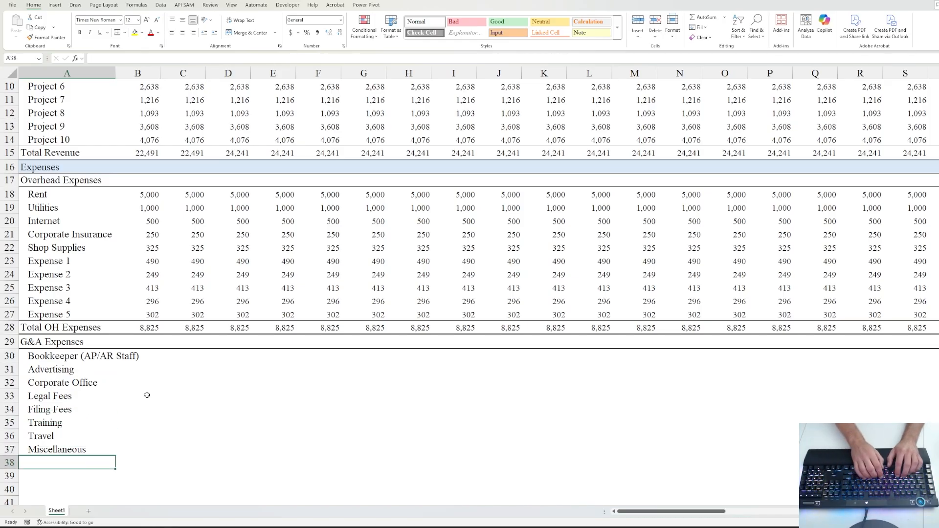
{"action": "key", "text": "Up"}
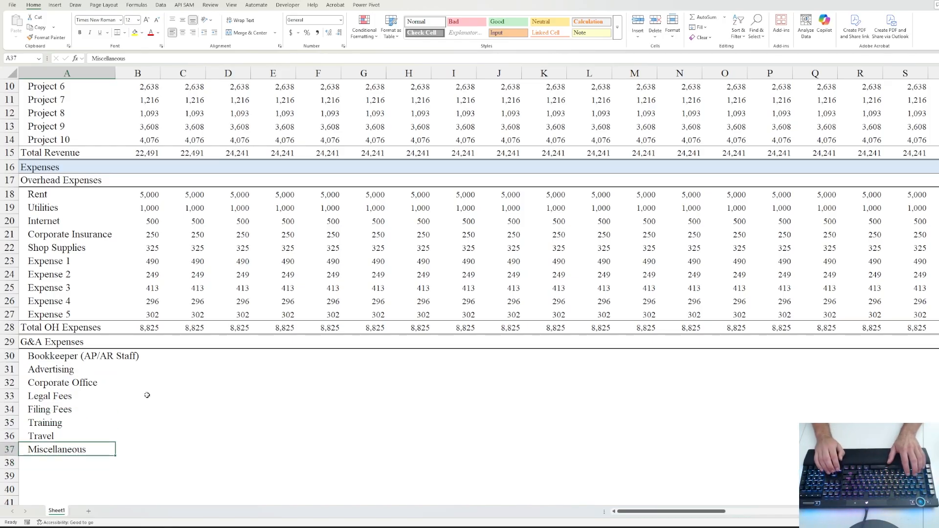
{"action": "key", "text": "shift+Up"}
{"action": "key", "text": "shift+Up"}
{"action": "key", "text": "shift+Up"}
{"action": "key", "text": "shift+Up"}
{"action": "key", "text": "shift+Up"}
{"action": "key", "text": "shift+Up"}
{"action": "key", "text": "shift+Up"}
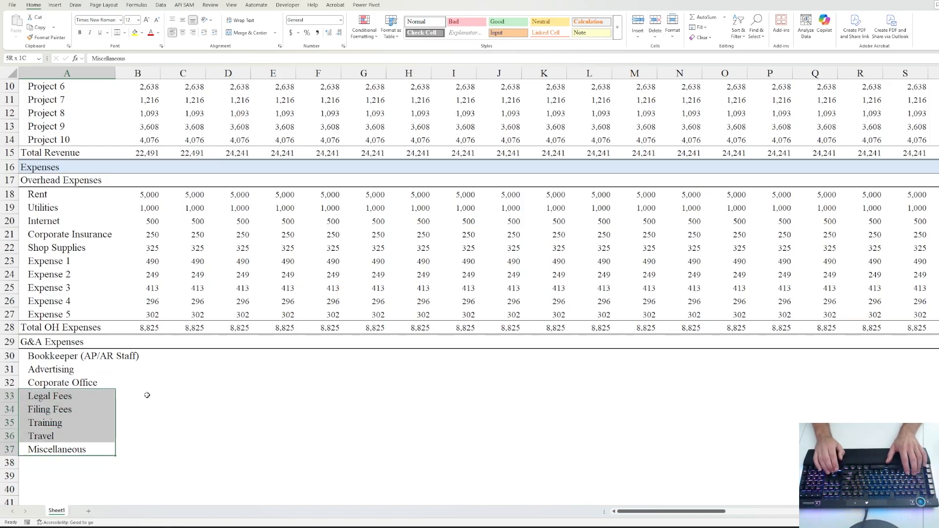
{"action": "key", "text": "alt+h"}
{"action": "key", "text": "o"}
{"action": "key", "text": "i"}
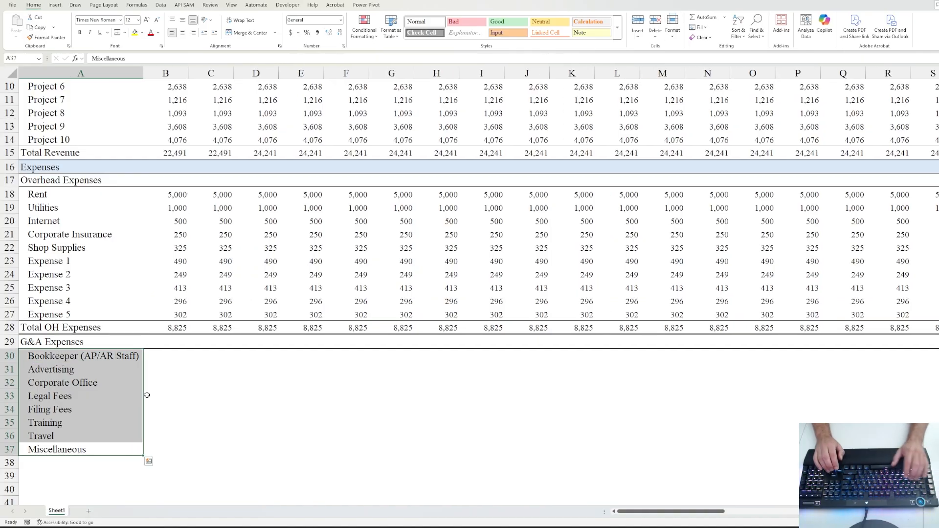
- Clear the Bookkeeper (AP/AR Staff) label and select its whole row
{"action": "key", "text": "Right"}
{"action": "key", "text": "Up"}
{"action": "key", "text": "Up"}
{"action": "key", "text": "Up"}
{"action": "key", "text": "Up"}
{"action": "key", "text": "Up"}
{"action": "key", "text": "Up"}
{"action": "key", "text": "Up"}
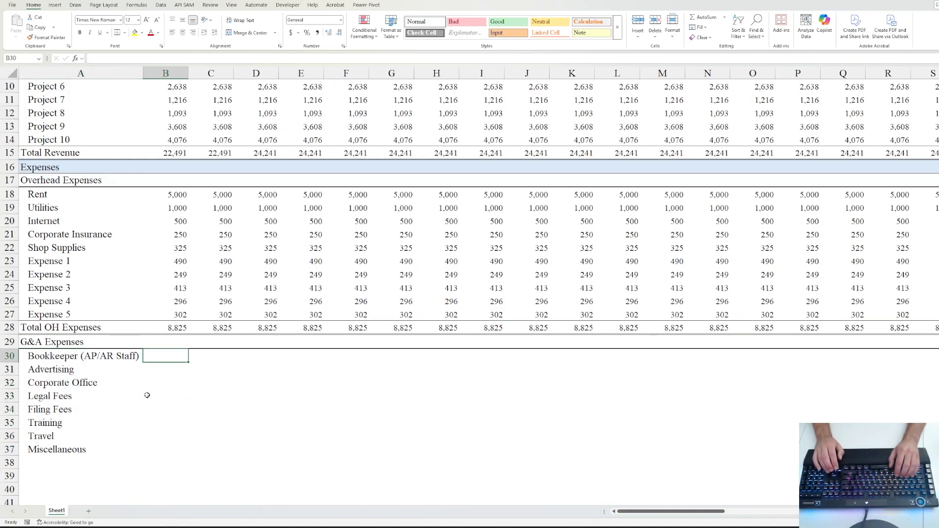
{"action": "key", "text": "Left"}
{"action": "key", "text": "Delete"}
{"action": "key", "text": "shift+space"}
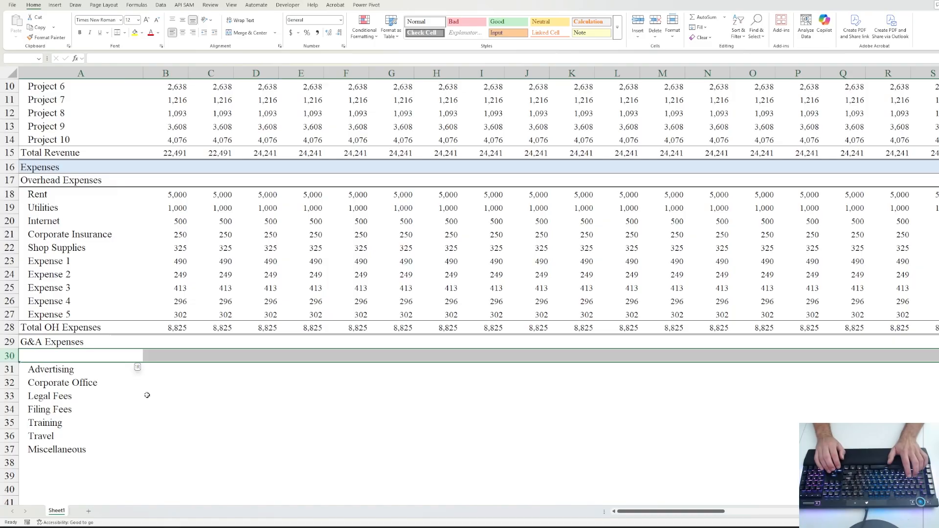
- Delete the Bookkeeper row, then enter Advertising 750, Corporate Office 1,200, Legal Fees 500 and Filing Fees 75
{"action": "key", "text": "ctrl+minus"}
{"action": "key", "text": "Right"}
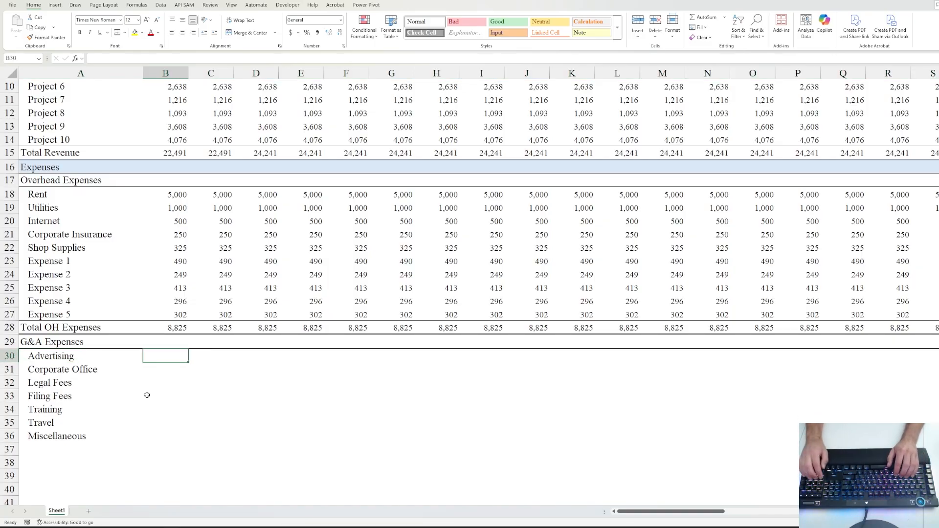
{"action": "type", "text": "750"}
{"action": "key", "text": "ctrl+Return"}
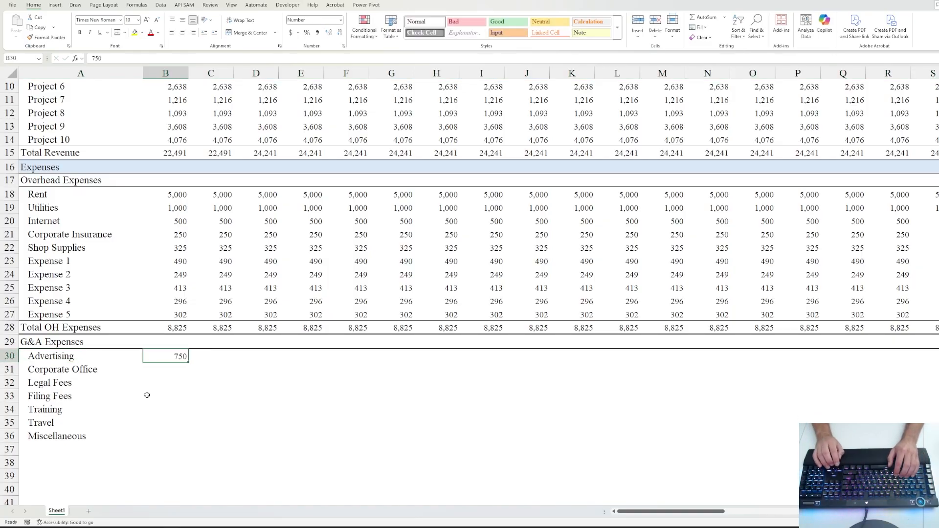
{"action": "key", "text": "Down"}
{"action": "type", "text": "1"}
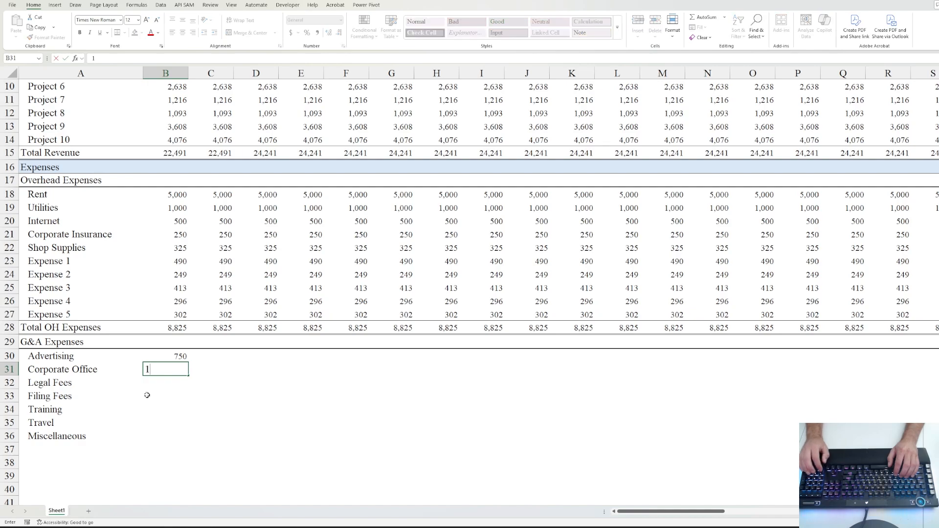
{"action": "type", "text": ",200"}
{"action": "key", "text": "ctrl+Return"}
{"action": "key", "text": "Down"}
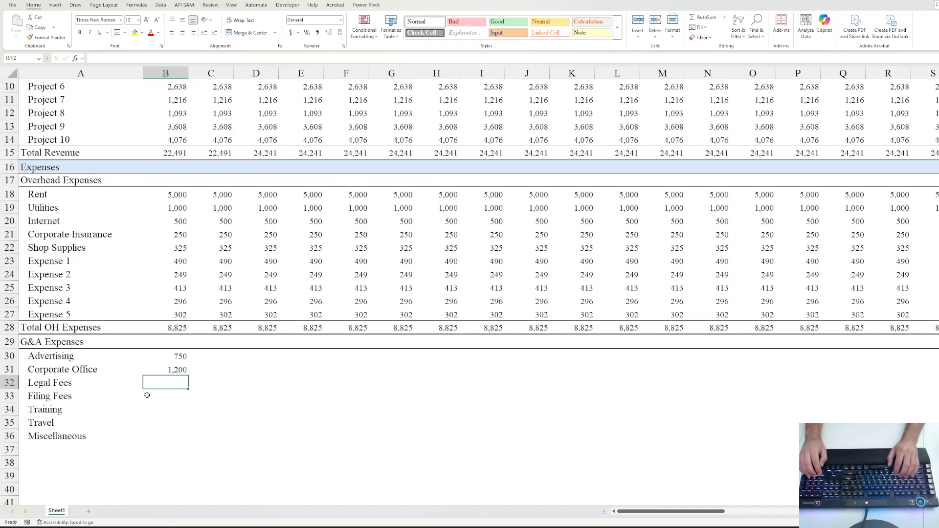
{"action": "type", "text": "1000"}
{"action": "key", "text": "ctrl+Return"}
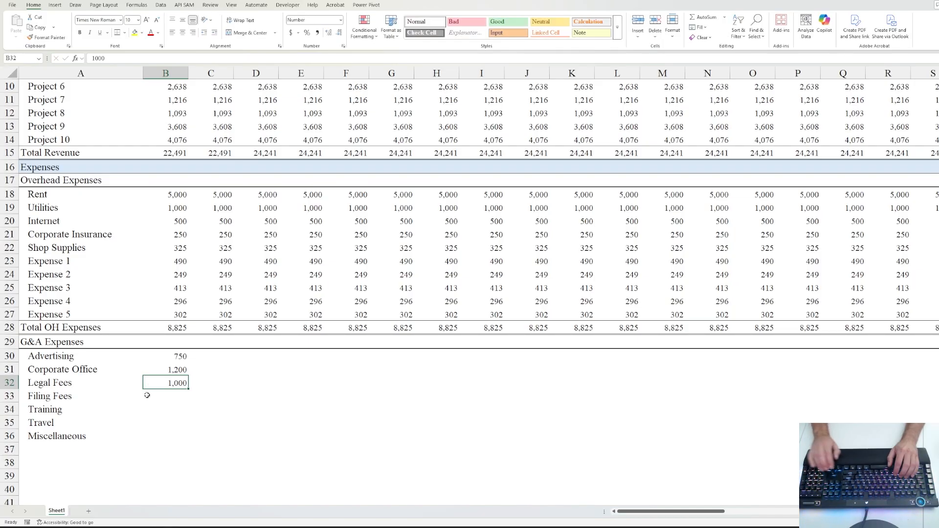
{"action": "type", "text": "500"}
{"action": "key", "text": "ctrl+Return"}
{"action": "key", "text": "Down"}
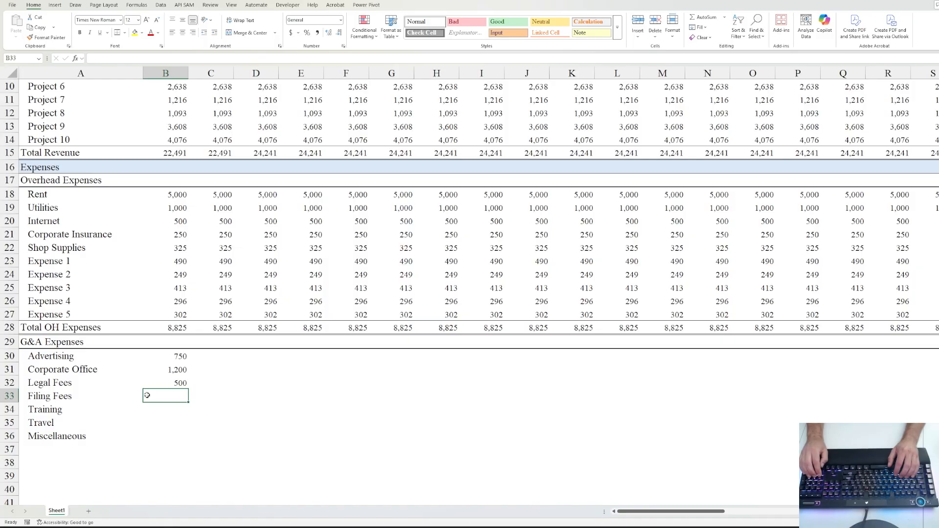
{"action": "type", "text": "75"}
{"action": "key", "text": "Return"}
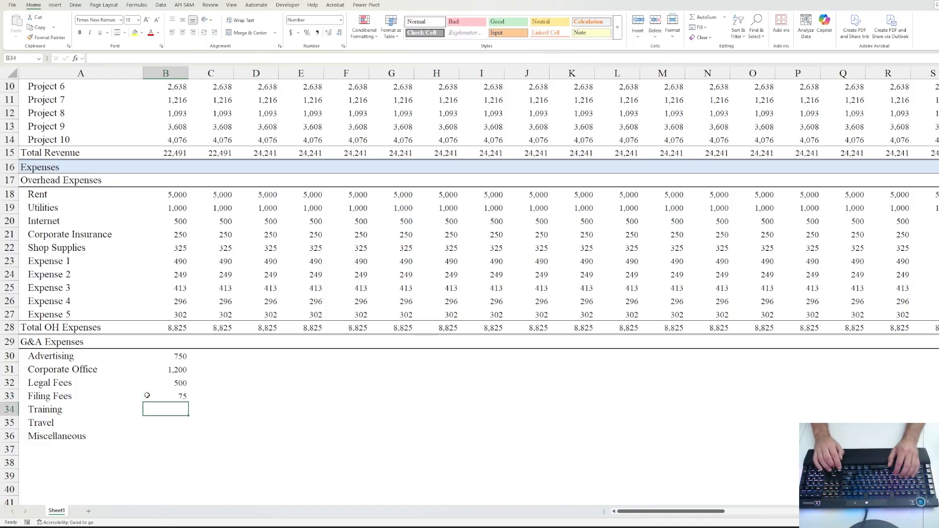
- Enter Training 125, Travel 1,000 and Miscellaneous 850 in the G&A amount column
{"action": "type", "text": "125"}
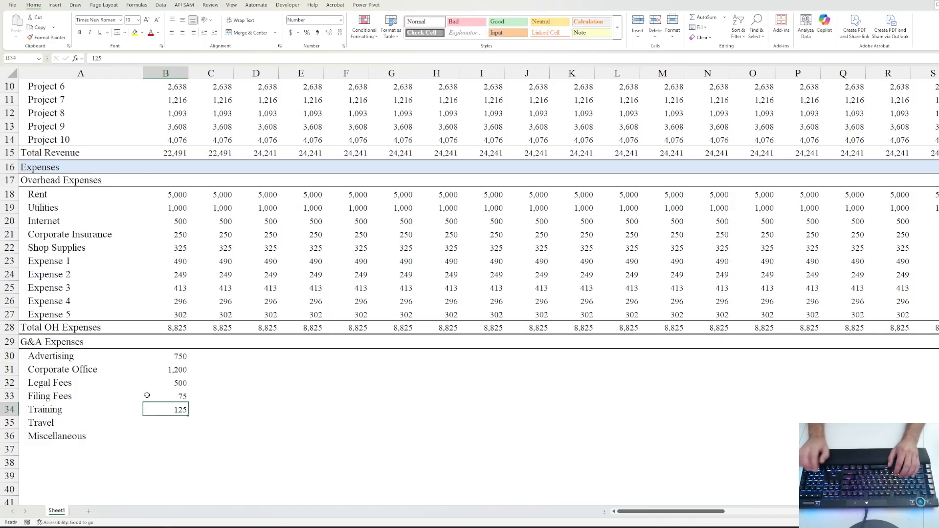
{"action": "key", "text": "Return"}
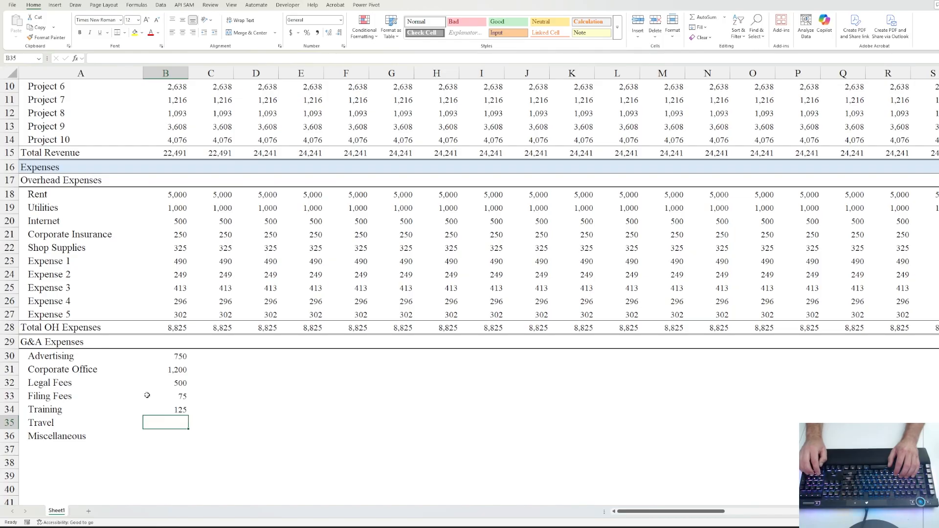
{"action": "type", "text": "1,0"}
{"action": "type", "text": "000"}
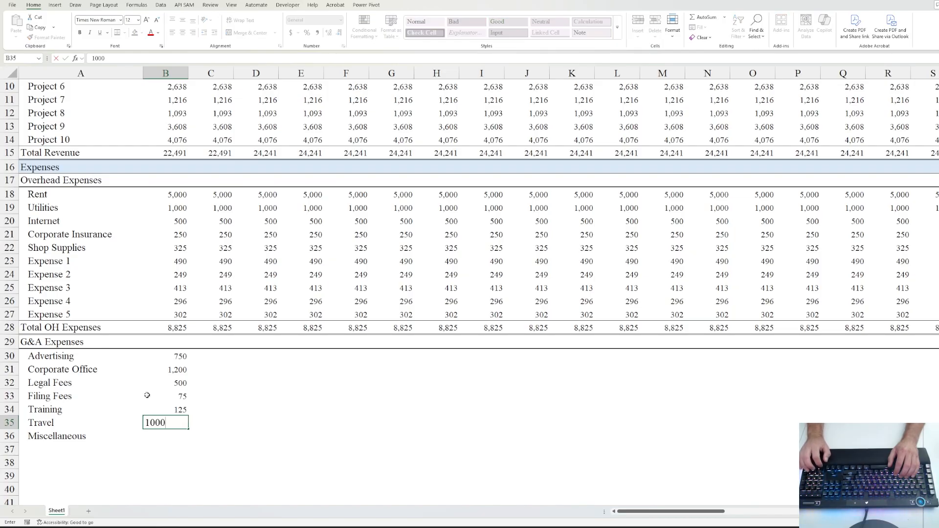
{"action": "key", "text": "Return"}
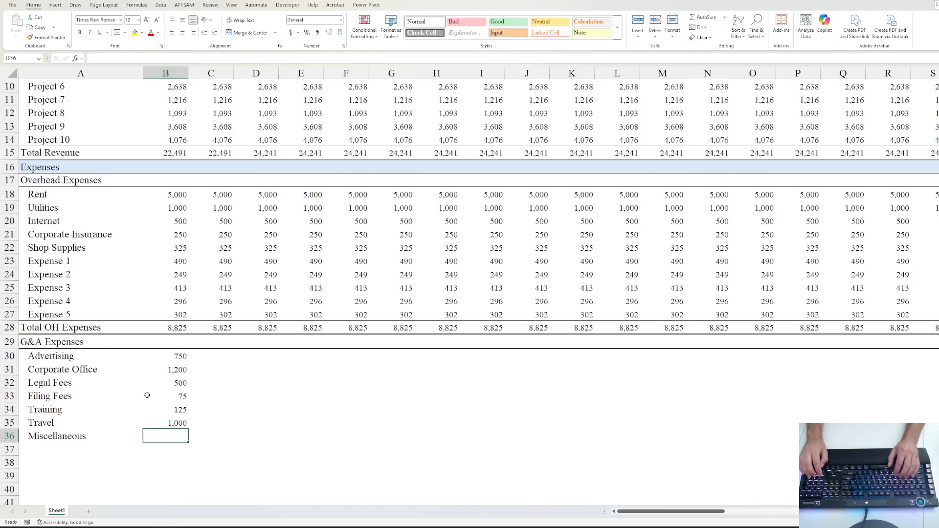
{"action": "type", "text": "750"}
{"action": "key", "text": "ctrl+Return"}
{"action": "key", "text": "shift+Up"}
{"action": "key", "text": "shift+Up"}
{"action": "key", "text": "shift+Up"}
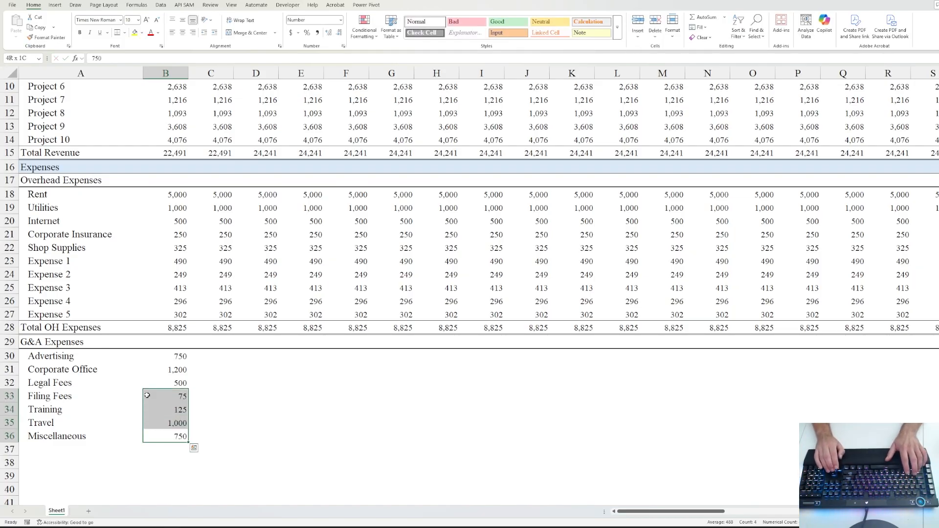
{"action": "key", "text": "shift+Up"}
{"action": "key", "text": "shift+Up"}
{"action": "key", "text": "shift+Up"}
{"action": "key", "text": "Down"}
{"action": "key", "text": "Up"}
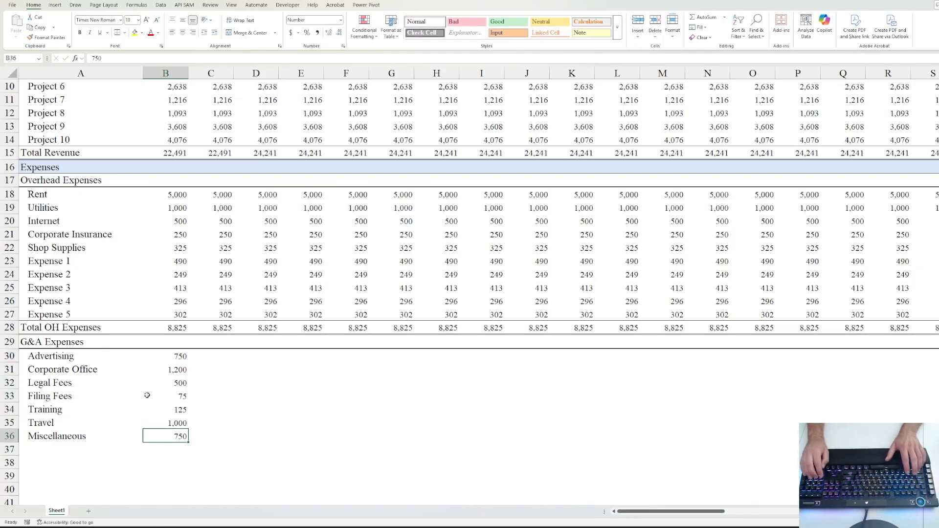
{"action": "type", "text": "850"}
{"action": "key", "text": "ctrl+Return"}
- Fill the G&A amounts in B30:B36 right across every month column
{"action": "key", "text": "shift+Up"}
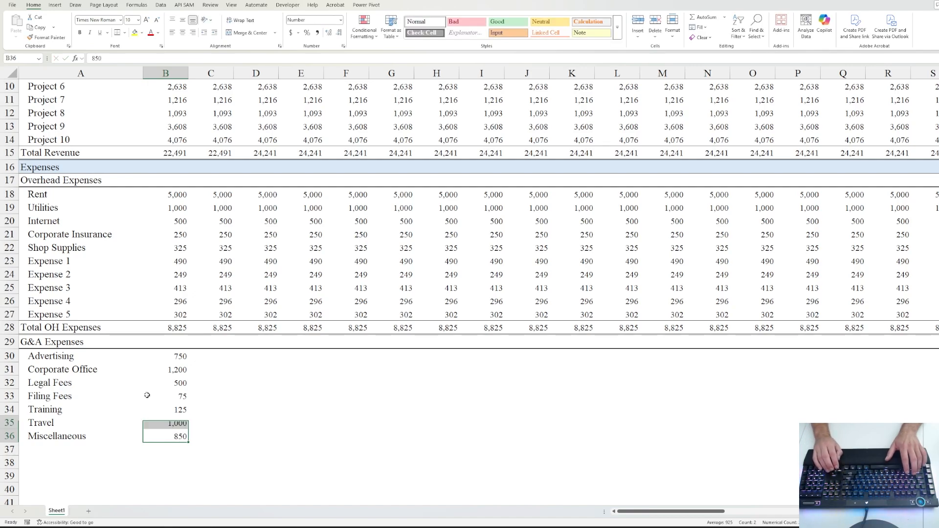
{"action": "key", "text": "shift+Up"}
{"action": "key", "text": "shift+Up"}
{"action": "key", "text": "shift+Up"}
{"action": "key", "text": "shift+Up"}
{"action": "key", "text": "shift+Up"}
{"action": "key", "text": "ctrl+shift+Right"}
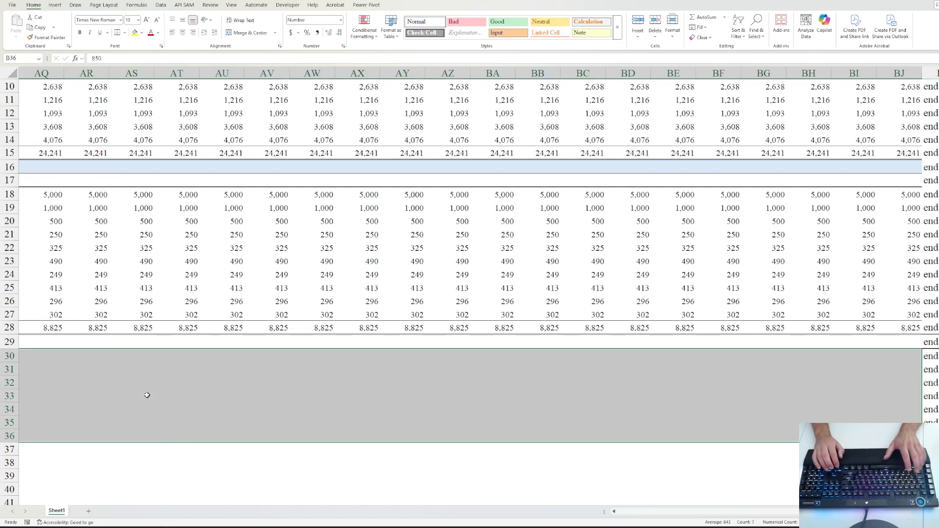
{"action": "key", "text": "ctrl+r"}
{"action": "key", "text": "Home"}
{"action": "key", "text": "Down"}
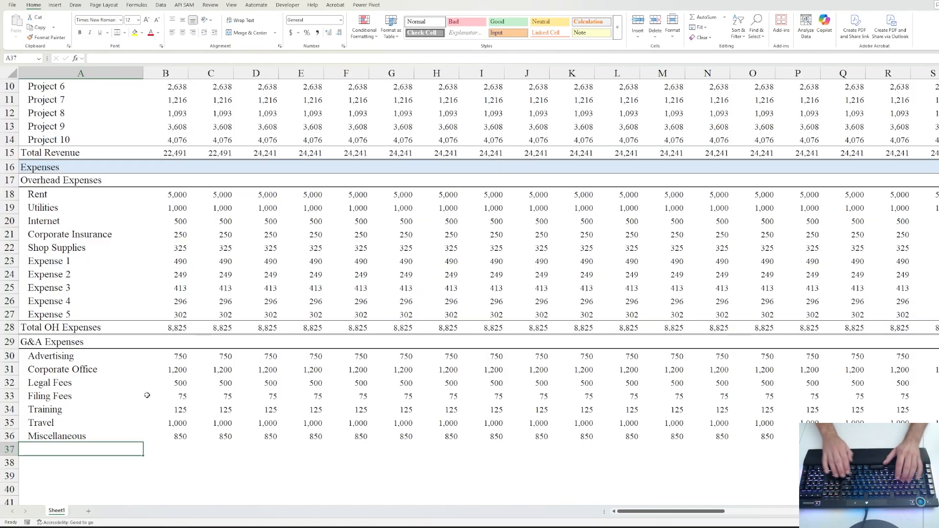
- Label row 37 'Total G&A Expenses' without indent and AutoSum the G&A lines in B37
{"action": "type", "text": "Total G"}
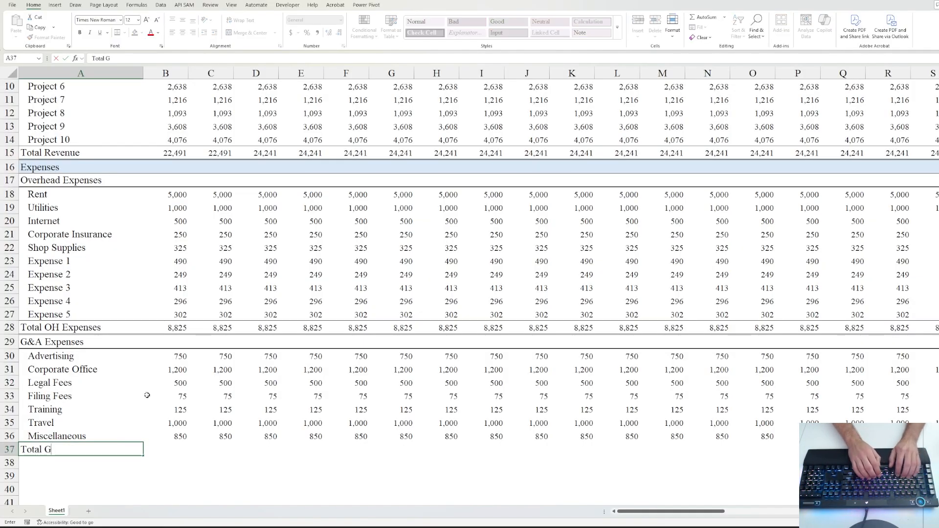
{"action": "type", "text": "&A Expe"}
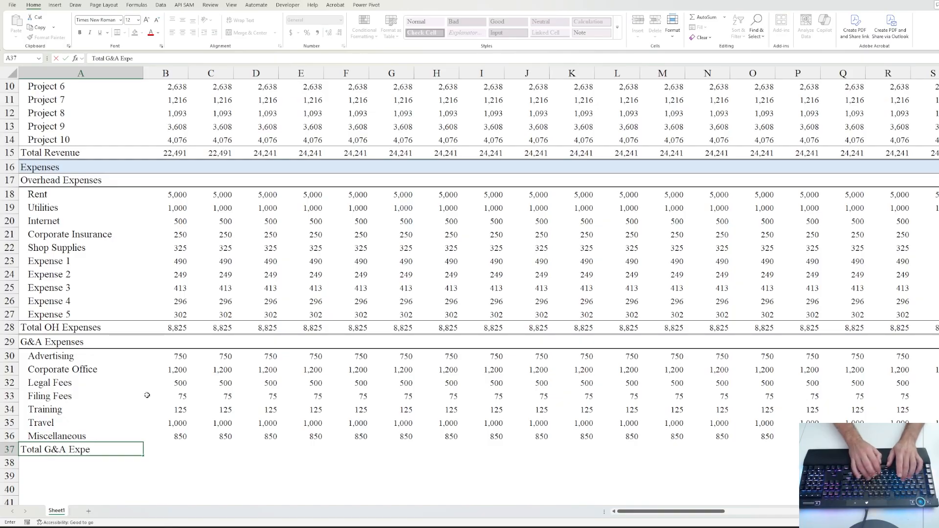
{"action": "type", "text": "nses"}
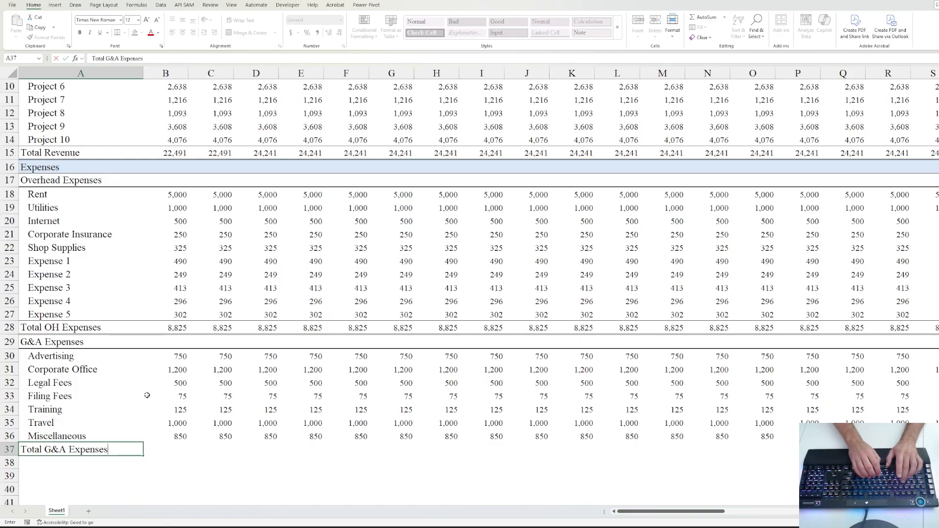
{"action": "key", "text": "ctrl+Return"}
{"action": "left_click", "coordinate": [204, 33]}
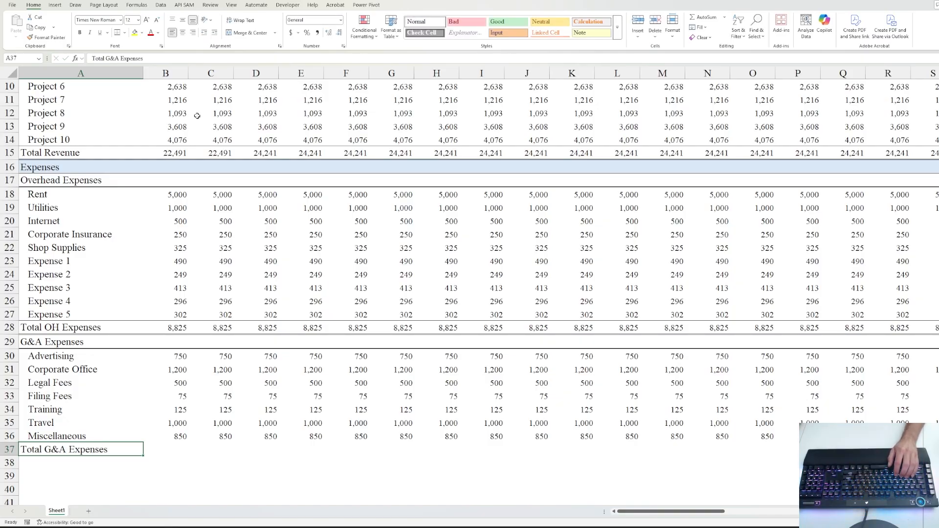
{"action": "left_click", "coordinate": [180, 449]}
{"action": "key", "text": "alt+equal"}
{"action": "key", "text": "ctrl+Return"}
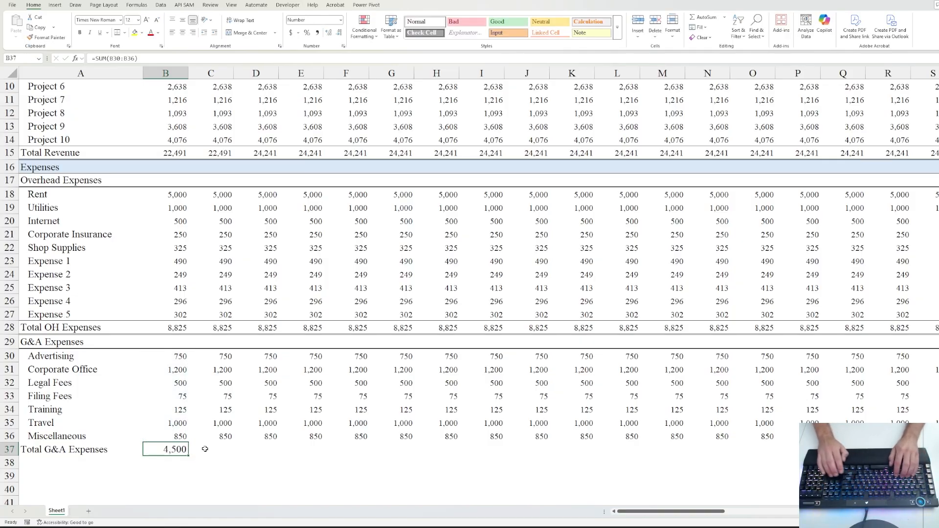
- Set the 4,500 total to font size 10 and fill it across all month columns
{"action": "key", "text": "Left"}
{"action": "key", "text": "Right"}
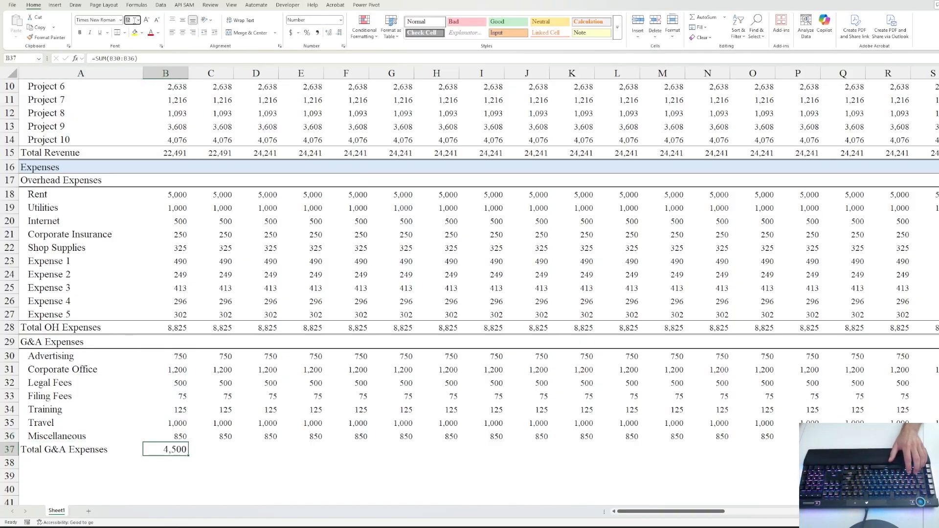
{"action": "type", "text": "10"}
{"action": "key", "text": "Return"}
{"action": "key", "text": "ctrl+shift+Right"}
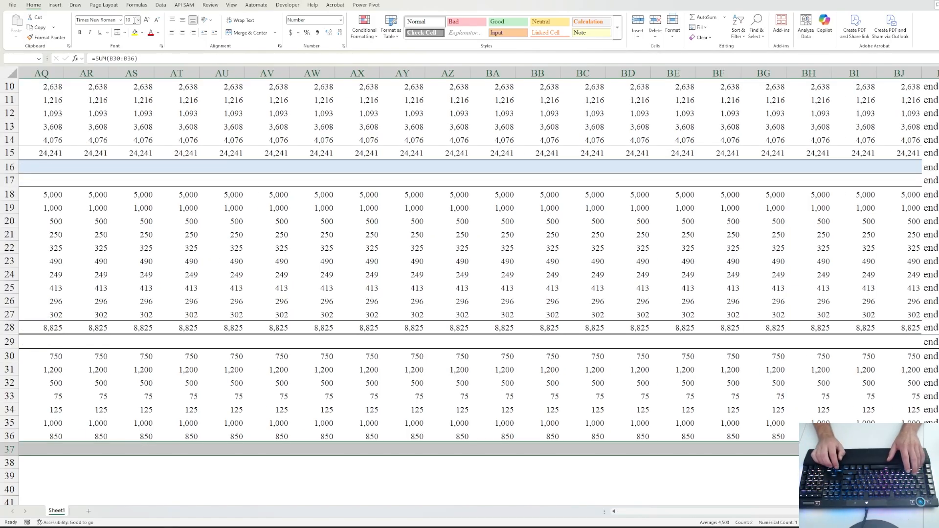
{"action": "key", "text": "ctrl+r"}
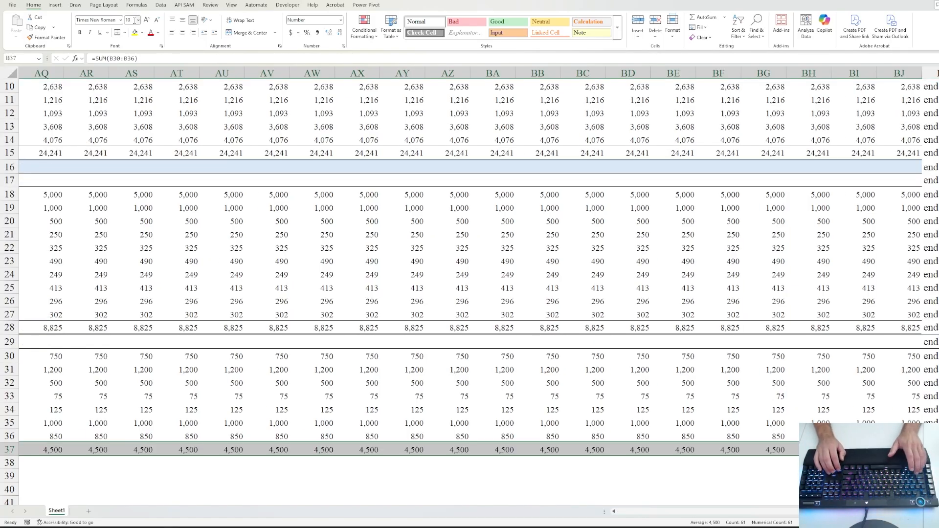
{"action": "key", "text": "ctrl+Left"}
{"action": "key", "text": "ctrl+shift+Right"}
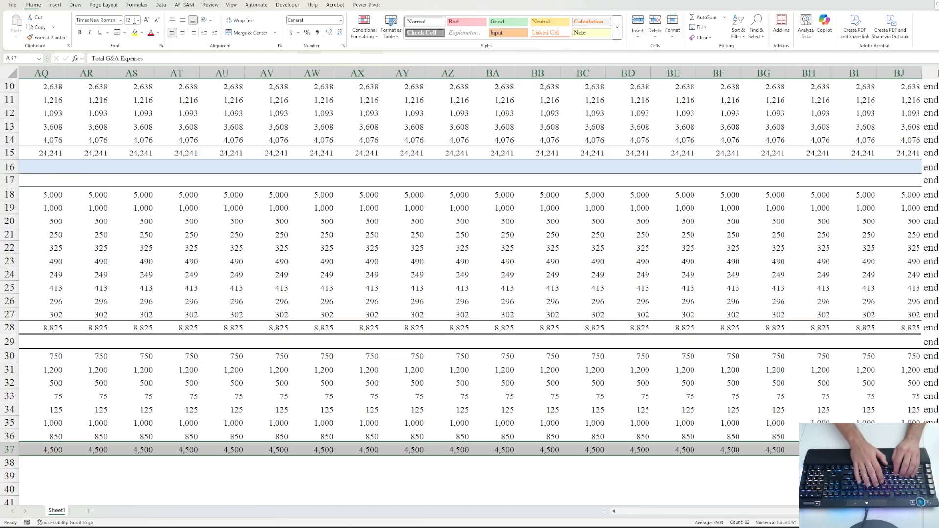
{"action": "key", "text": "Down"}
- Type the label 'Total Expenses (OH + G&A)' in A39, leaving row 38 blank
{"action": "scroll", "coordinate": [126, 334], "scroll_direction": "down", "scroll_amount": 4}
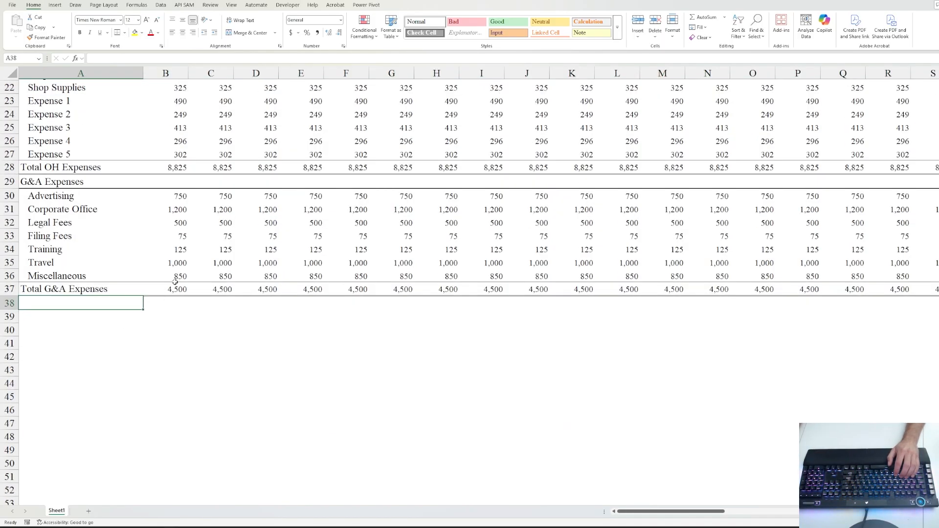
{"action": "scroll", "coordinate": [175, 282], "scroll_direction": "up", "scroll_amount": 7}
{"action": "scroll", "coordinate": [175, 280], "scroll_direction": "down", "scroll_amount": 1}
{"action": "scroll", "coordinate": [176, 281], "scroll_direction": "down", "scroll_amount": 5}
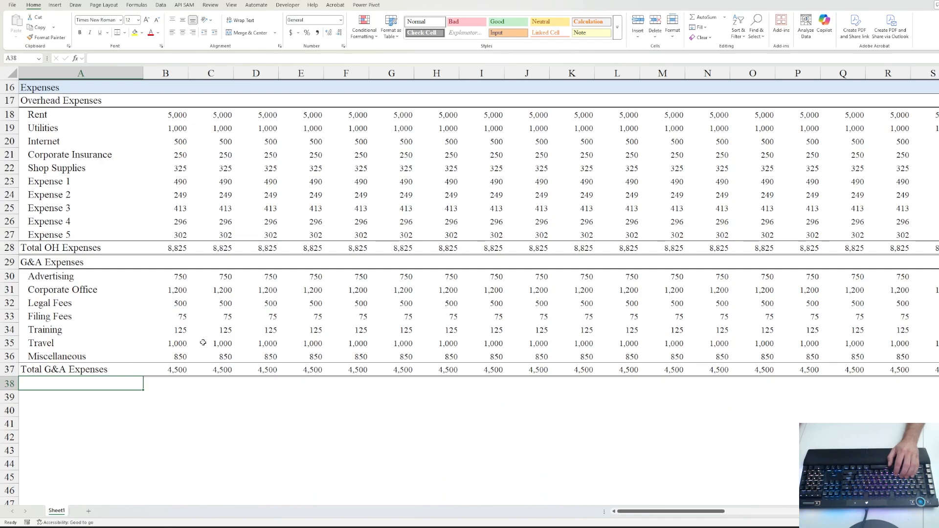
{"action": "key", "text": "Down"}
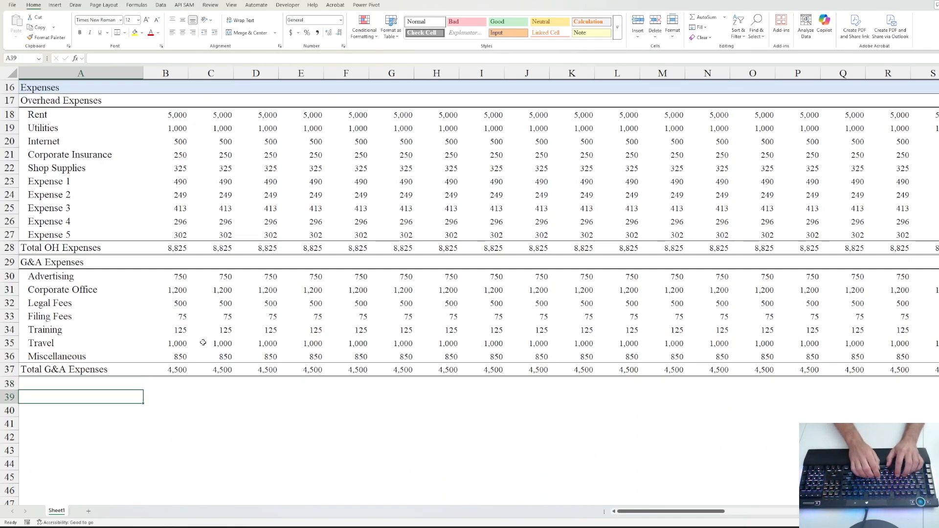
{"action": "type", "text": "Sum of"}
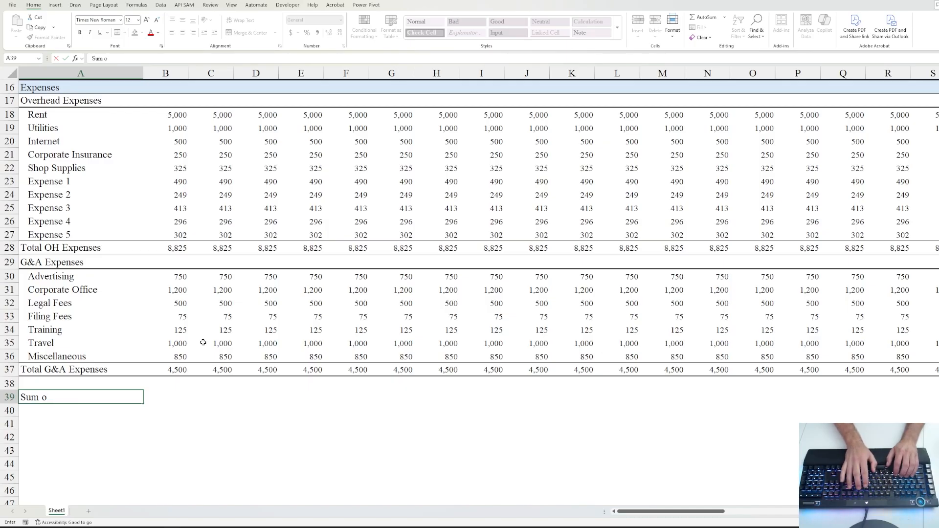
{"action": "key", "text": "BackSpace"}
{"action": "key", "text": "BackSpace"}
{"action": "key", "text": "BackSpace"}
{"action": "key", "text": "BackSpace"}
{"action": "key", "text": "BackSpace"}
{"action": "type", "text": "Total"}
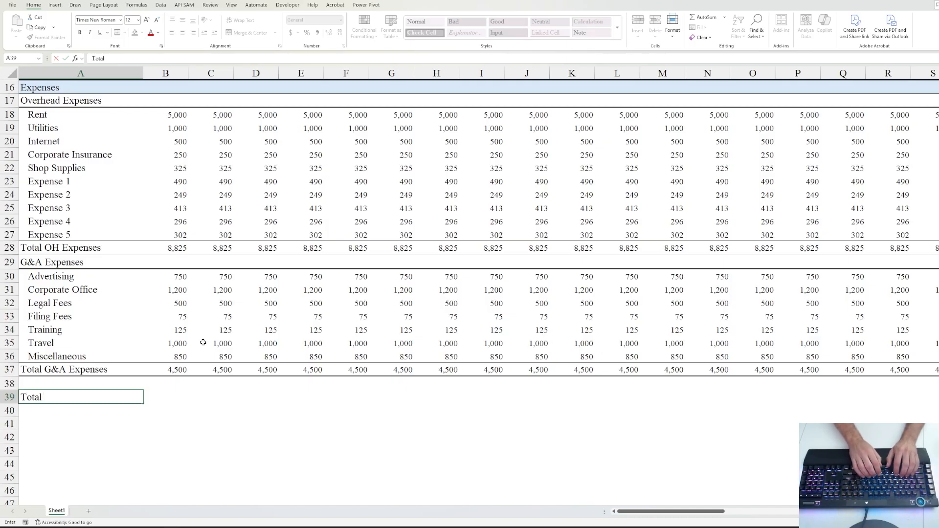
{"action": "type", "text": " G"}
{"action": "key", "text": "BackSpace"}
{"action": "type", "text": "Expens"}
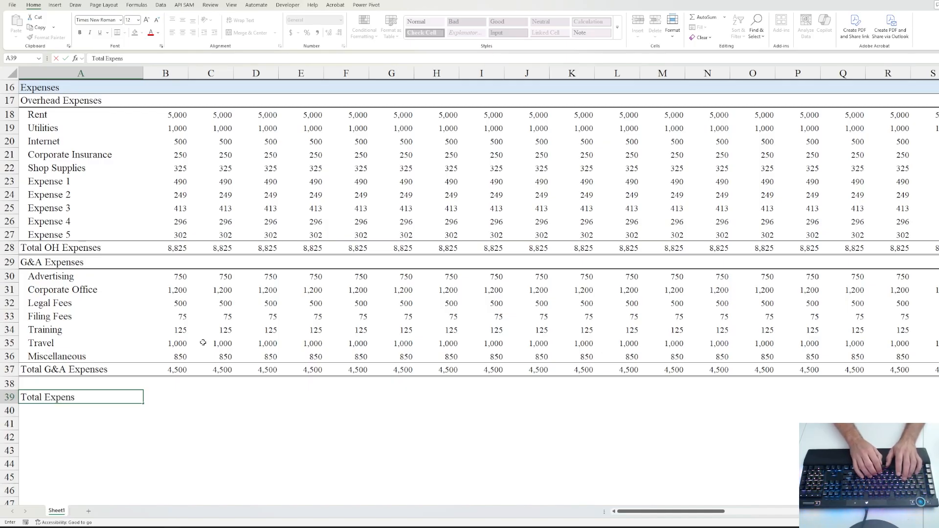
{"action": "type", "text": "es (OH"}
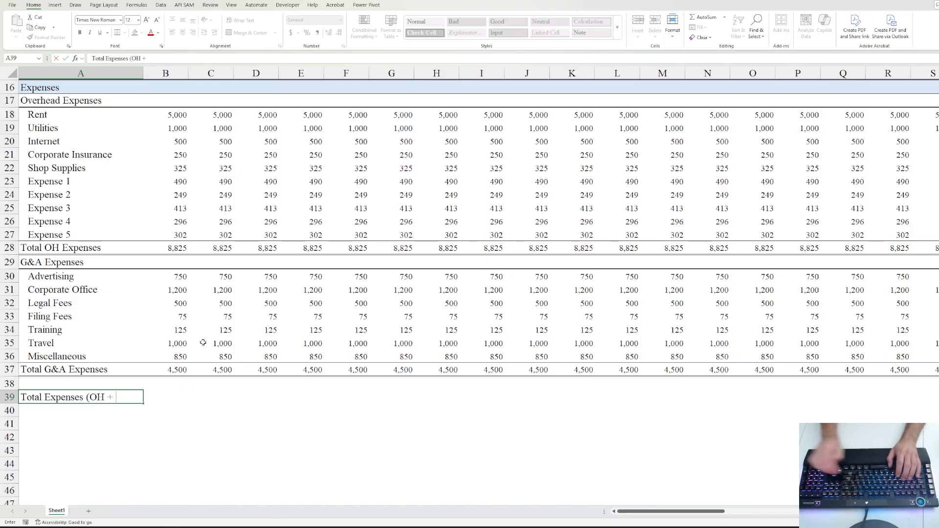
{"action": "type", "text": " + G&A"}
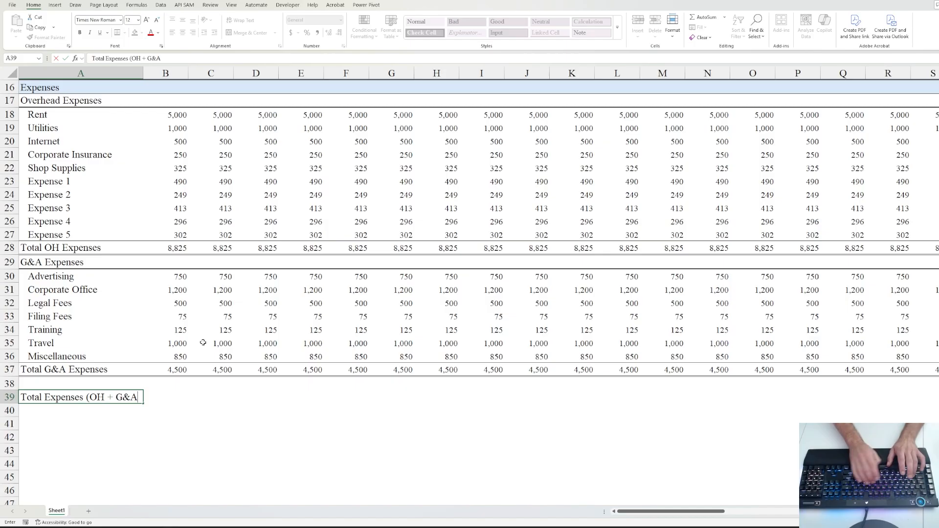
{"action": "type", "text": ")"}
{"action": "key", "text": "ctrl+Return"}
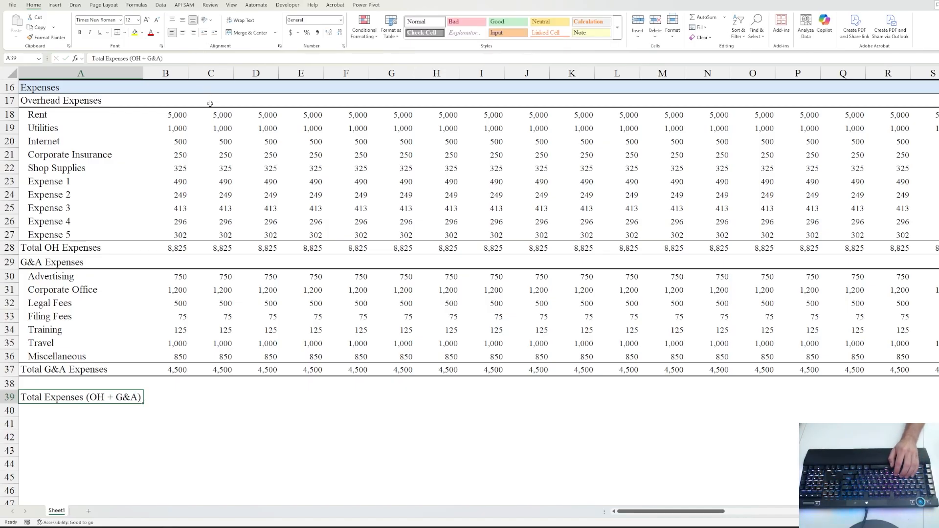
- Enter a formula in B39 adding the G&A total and the OH total (=B37+B28)
{"action": "left_click", "coordinate": [165, 398]}
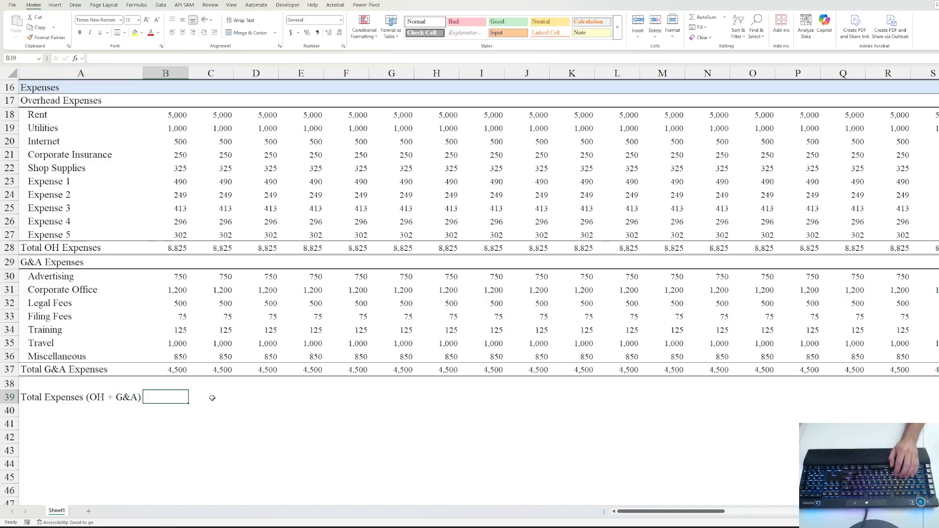
{"action": "type", "text": "="}
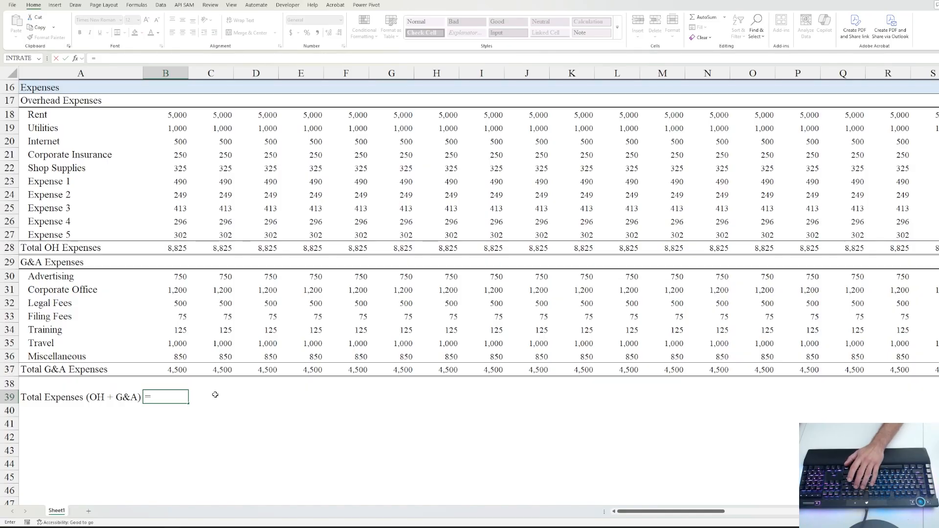
{"action": "left_click", "coordinate": [177, 370]}
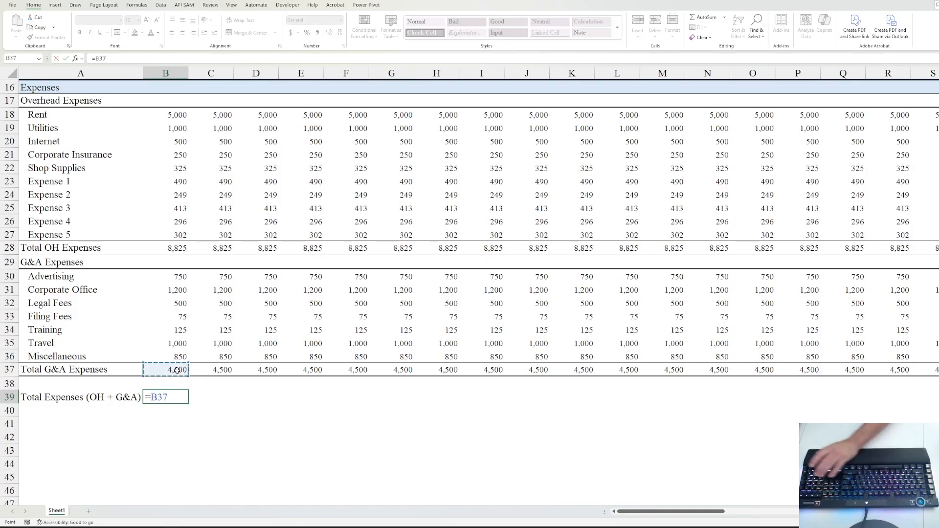
{"action": "type", "text": "+"}
{"action": "scroll", "coordinate": [165, 308], "scroll_direction": "up", "scroll_amount": 2}
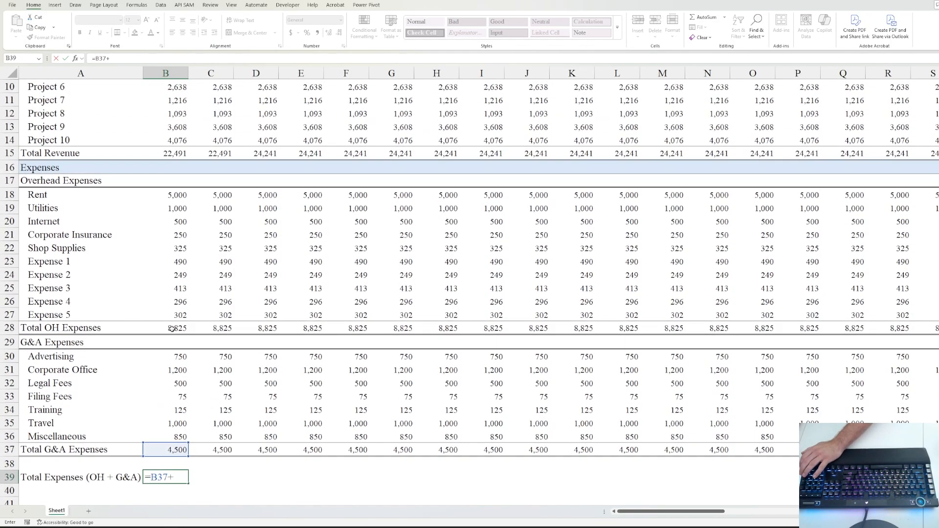
{"action": "left_click", "coordinate": [174, 329]}
{"action": "key", "text": "ctrl+Return"}
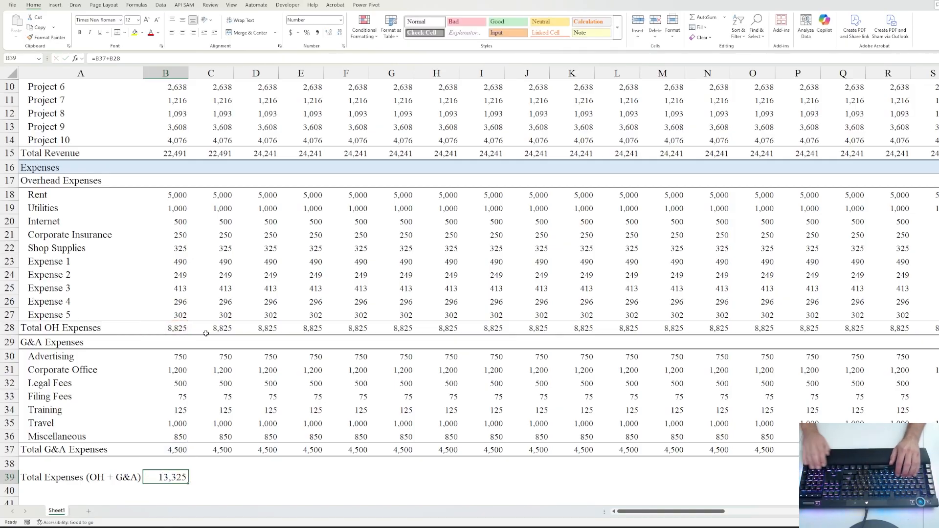
- Fill the 13,325 total across all month columns and select row 39 from A to BJ
{"action": "key", "text": "ctrl+shift+Right"}
{"action": "key", "text": "shift+Left"}
{"action": "key", "text": "ctrl+r"}
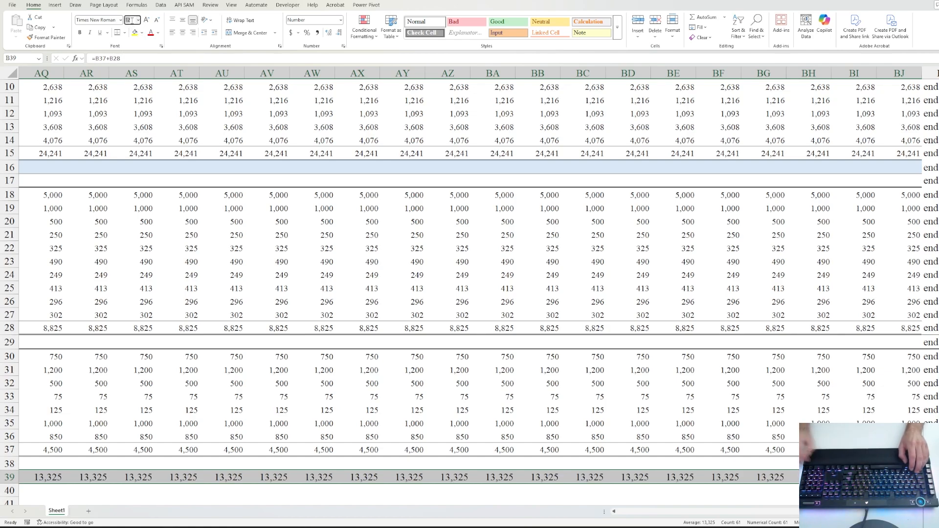
{"action": "key", "text": "ctrl+BackSpace"}
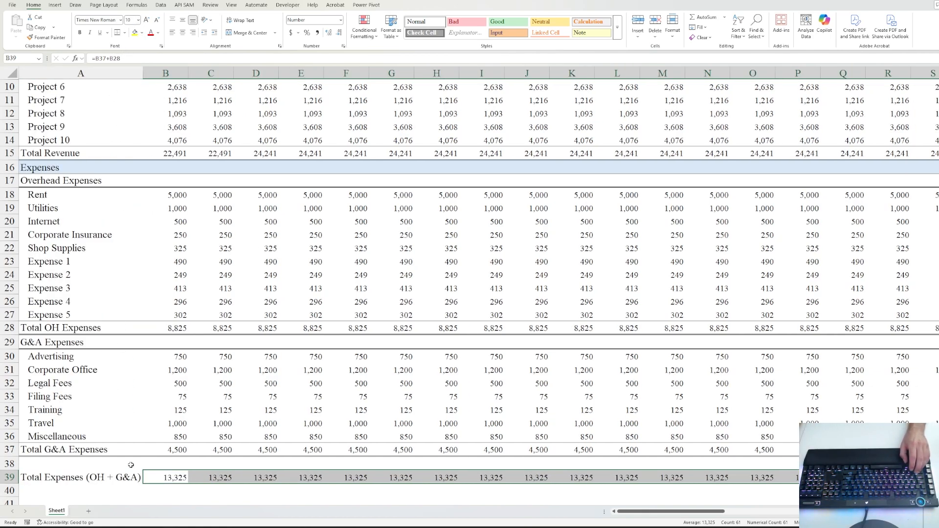
{"action": "key", "text": "Left"}
{"action": "key", "text": "ctrl+shift+Right"}
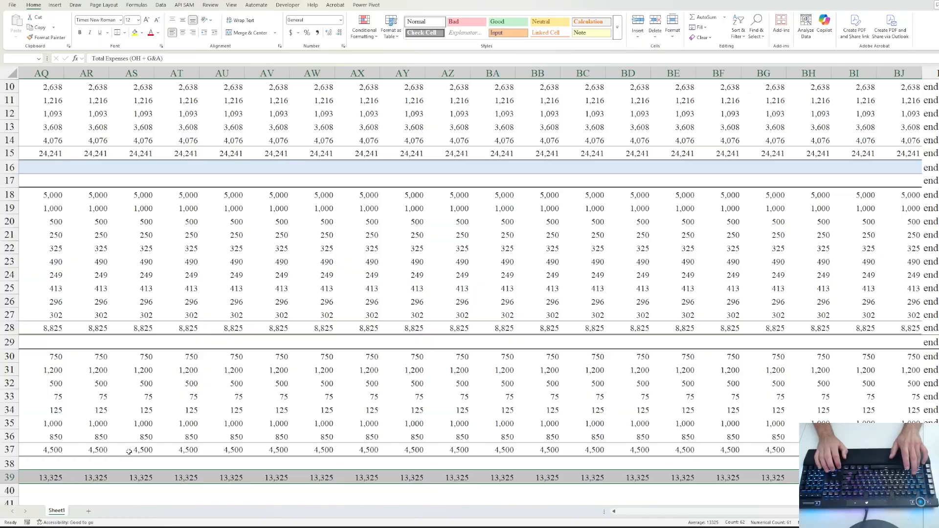
{"action": "key", "text": "ctrl+BackSpace"}
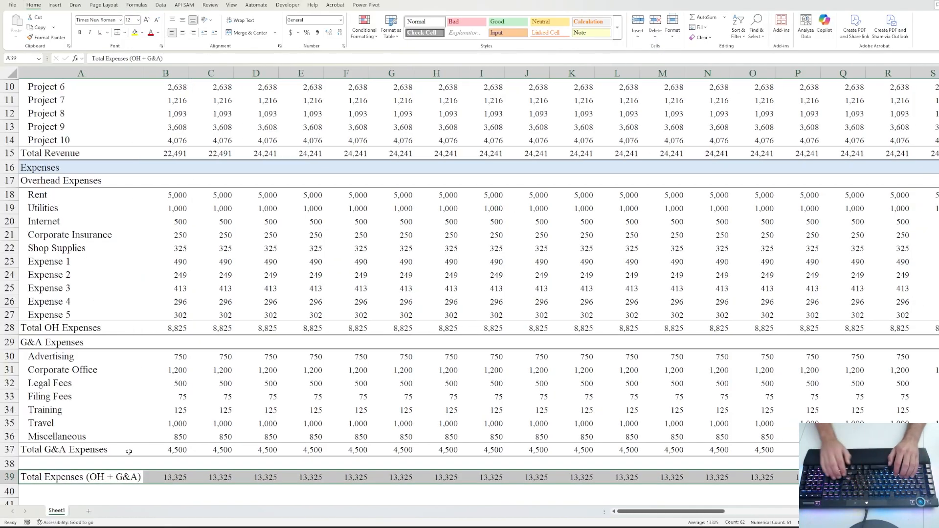
{"action": "key", "text": "Down"}
{"action": "key", "text": "Down"}
{"action": "key", "text": "Up"}
{"action": "key", "text": "Up"}
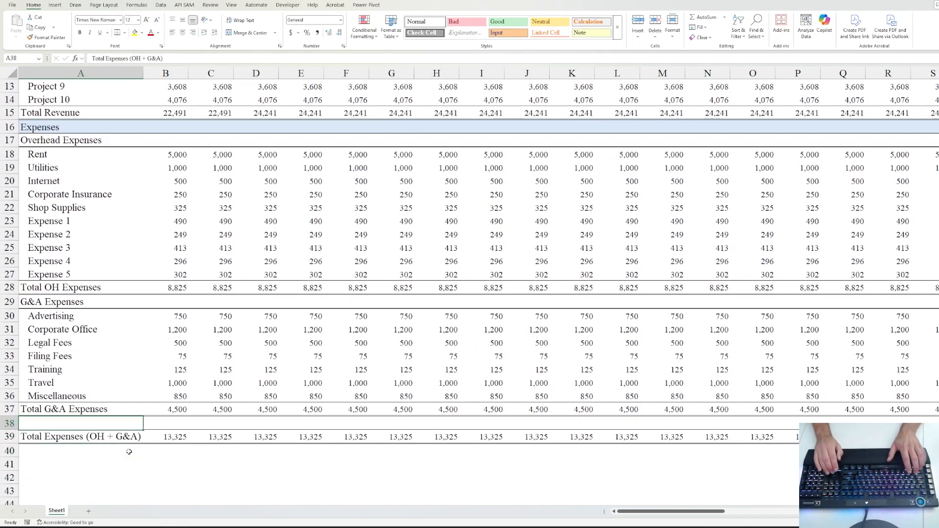
{"action": "key", "text": "ctrl+shift+Right"}
{"action": "key", "text": "shift+Left"}
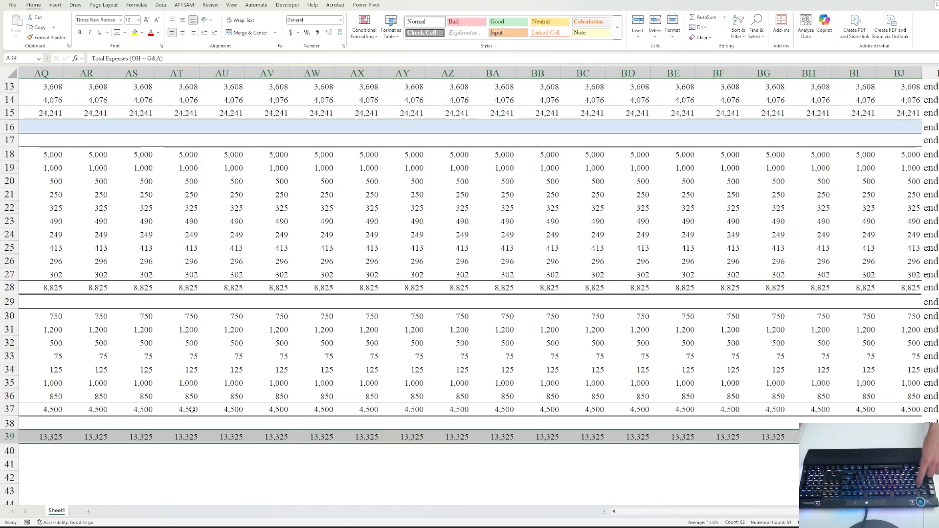
- Apply a red background fill to the Total Expenses row through Format Cells
{"action": "key", "text": "ctrl+1"}
{"action": "left_click", "coordinate": [406, 90]}
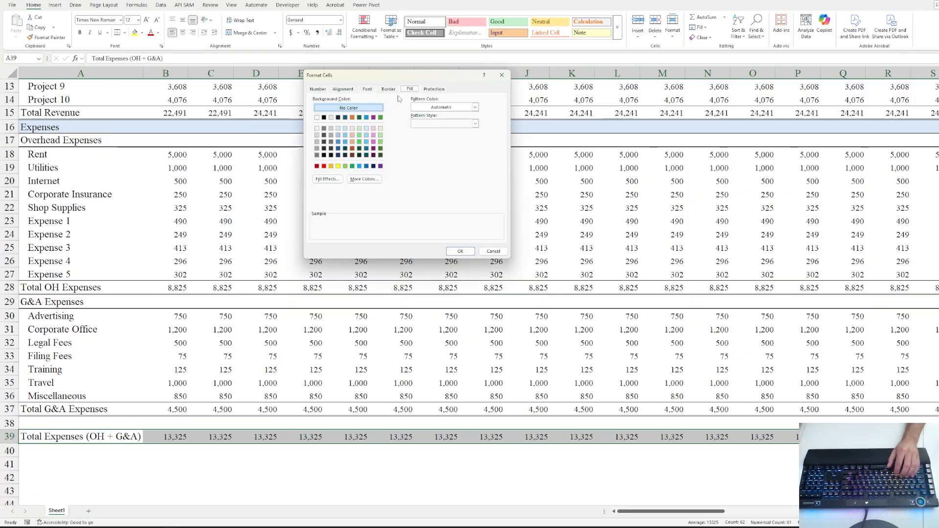
{"action": "left_click", "coordinate": [352, 128]}
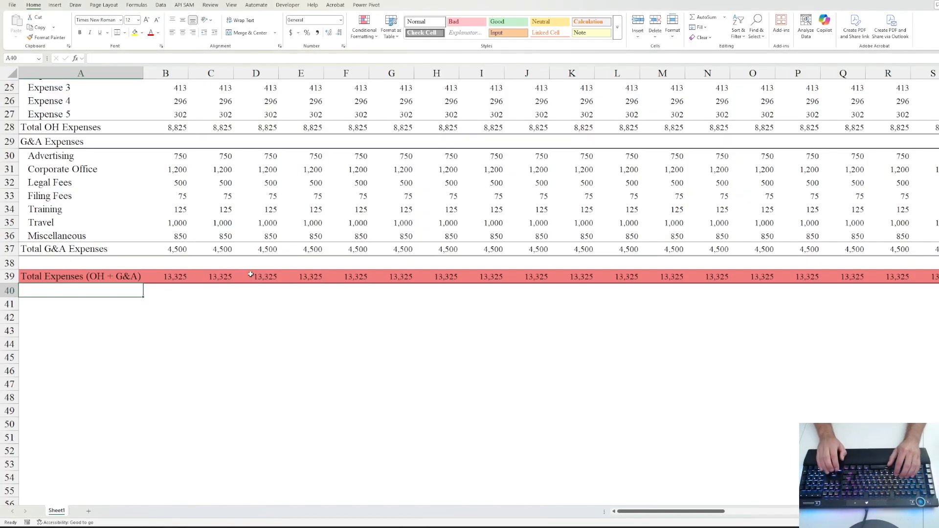
{"action": "key", "text": "Down"}
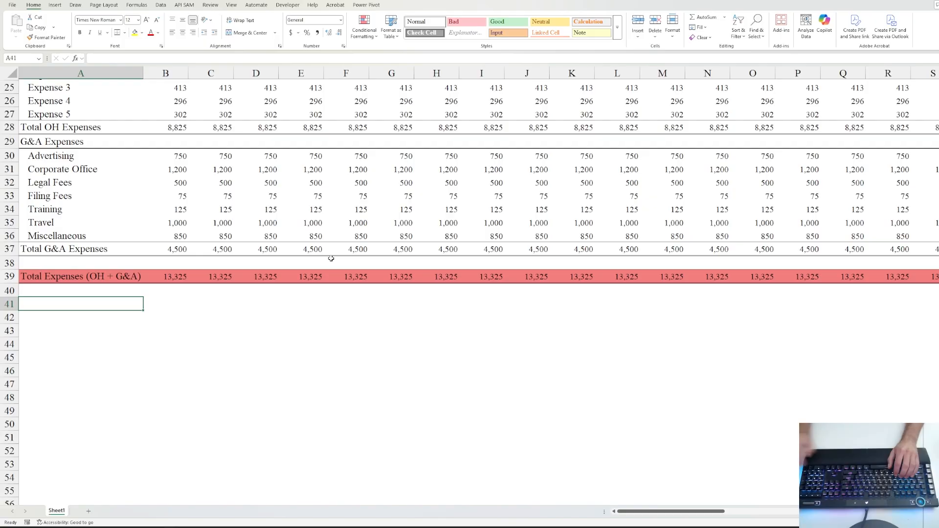
{"action": "key", "text": "Up"}
- Label A40 'Payroll', then insert a new worksheet and move it after Sheet1
{"action": "type", "text": "Payroll"}
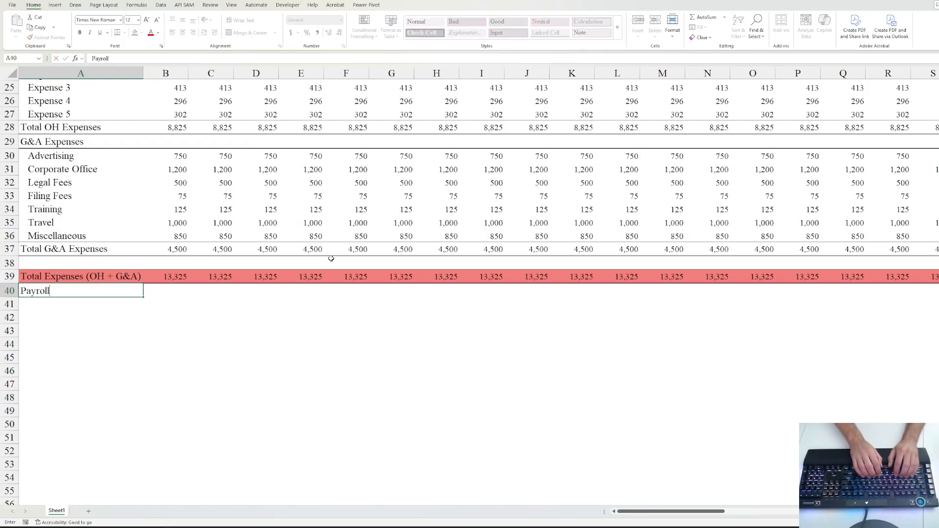
{"action": "key", "text": "ctrl+Return"}
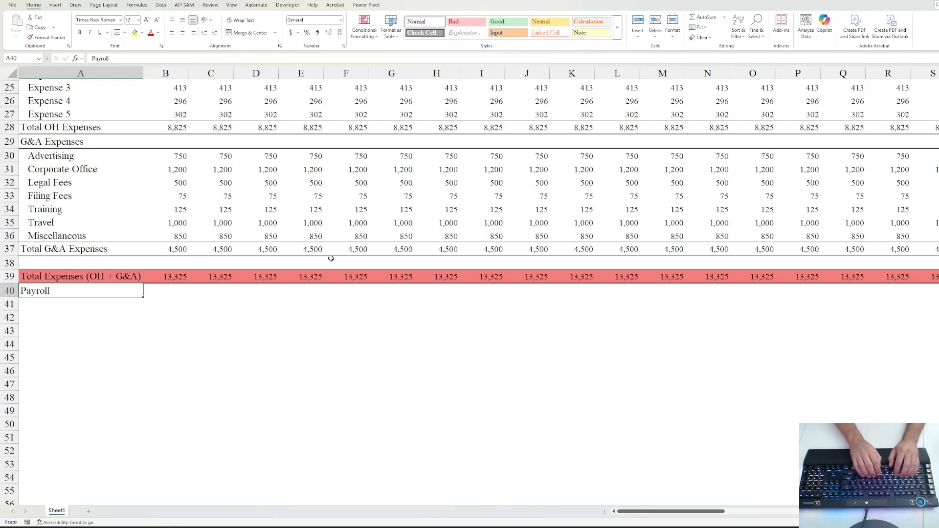
{"action": "key", "text": "shift+F11"}
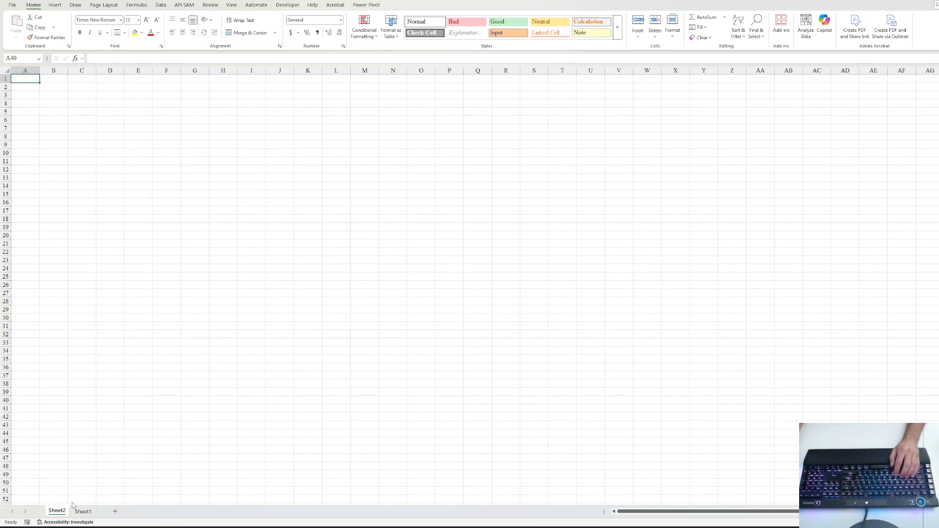
{"action": "left_click_drag", "start_coordinate": [60, 510], "coordinate": [104, 508]}
- Rename Sheet1 to 'Forecast' and Sheet2 to 'Payroll'
{"action": "left_click", "coordinate": [57, 514]}
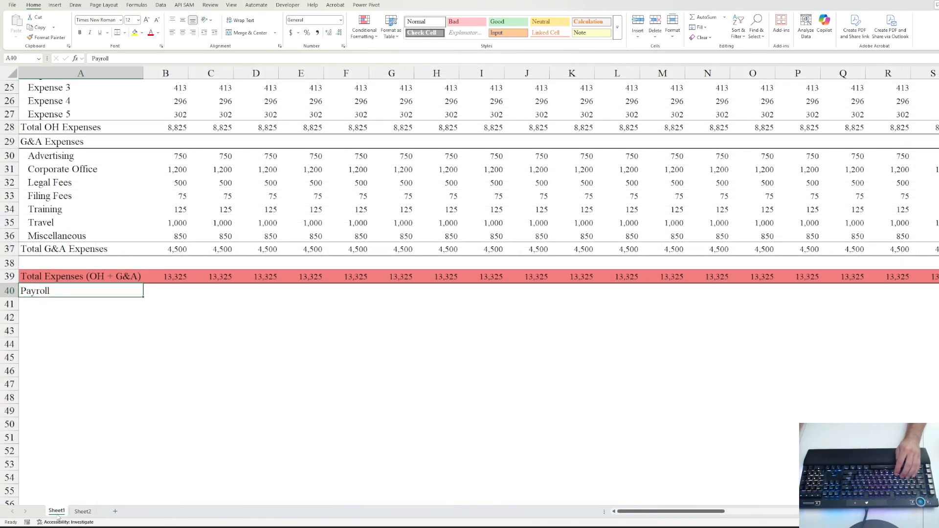
{"action": "key", "text": "alt+h"}
{"action": "type", "text": "or"}
{"action": "type", "text": "F"}
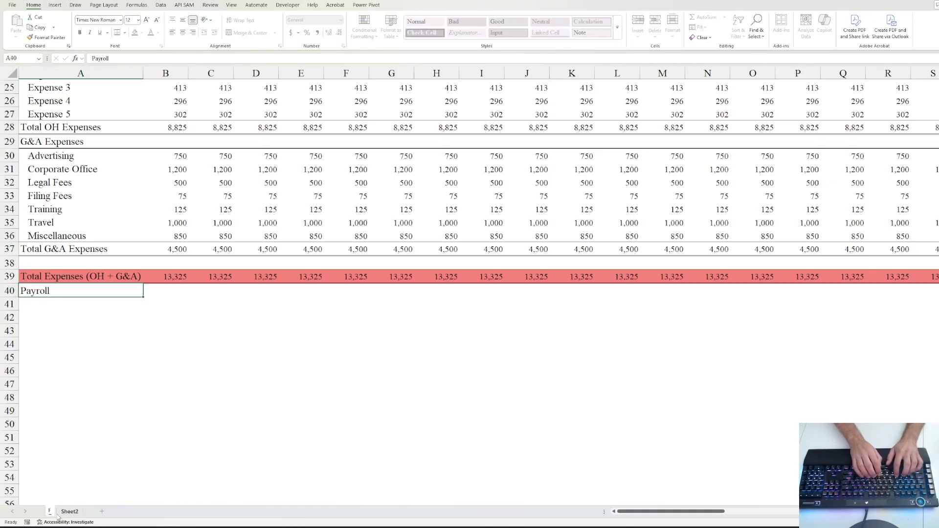
{"action": "type", "text": "orecast"}
{"action": "key", "text": "Return"}
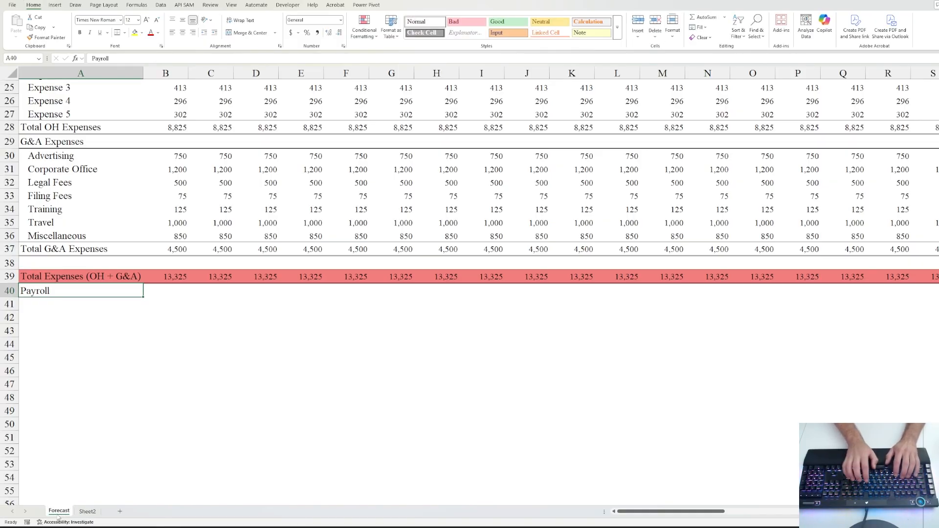
{"action": "key", "text": "ctrl+Page_Down"}
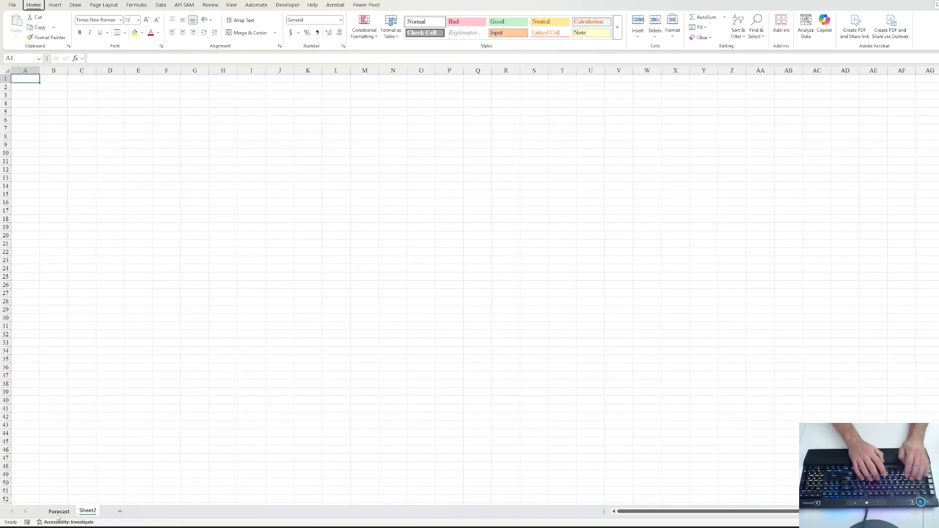
{"action": "key", "text": "alt+h"}
{"action": "type", "text": "orPayroll"}
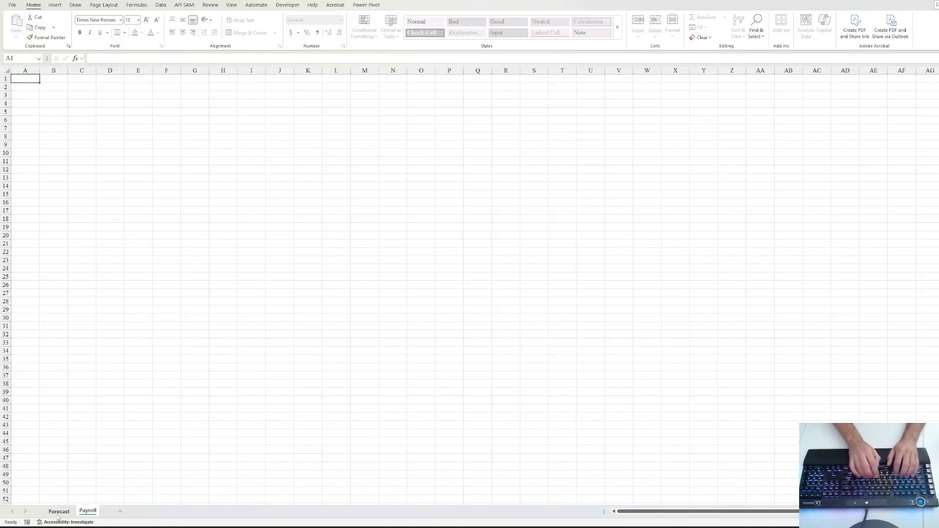
{"action": "key", "text": "Return"}
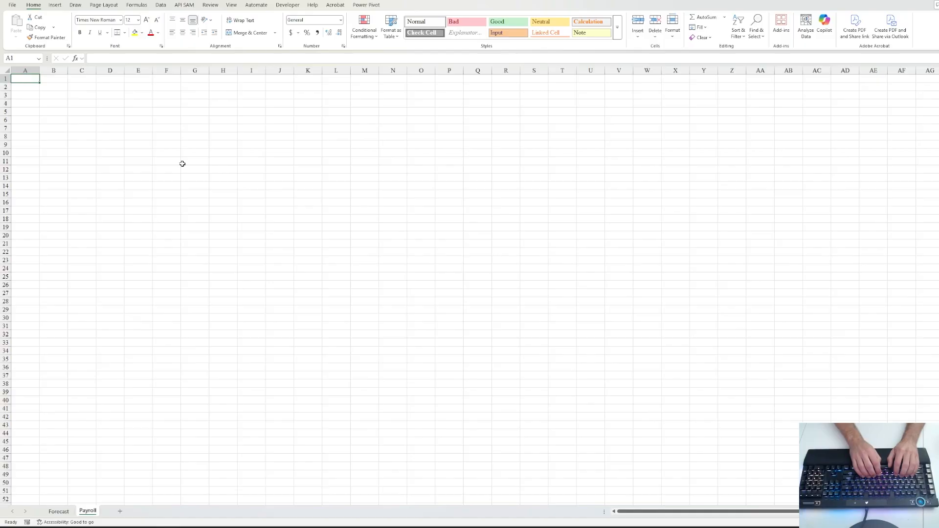
- Type the heading 'Employee Rates' in A1 of the Payroll sheet and enlarge its font size
{"action": "type", "text": "Employee R"}
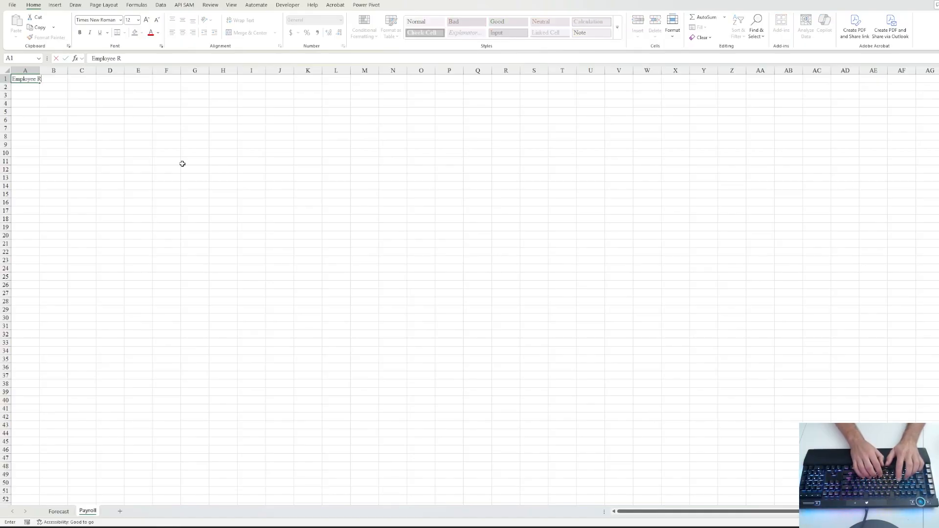
{"action": "type", "text": "ates"}
{"action": "key", "text": "ctrl+Return"}
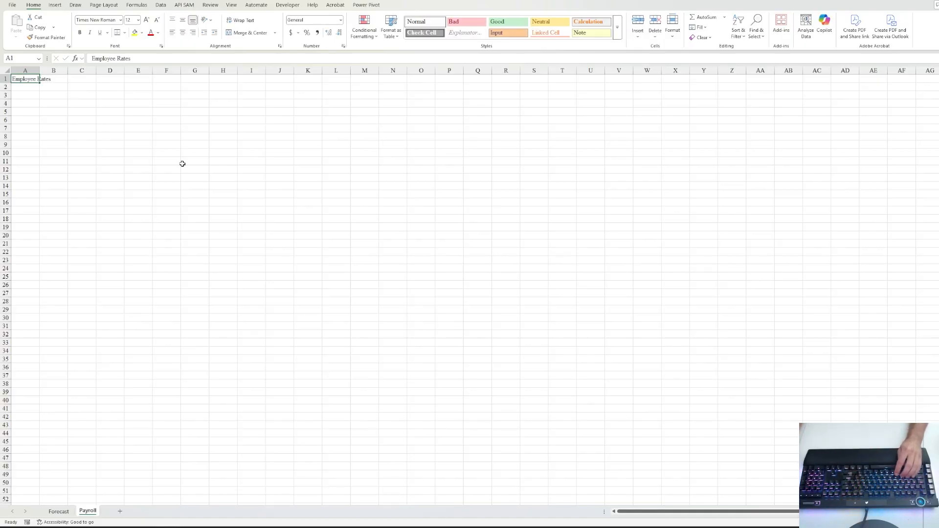
{"action": "left_click", "coordinate": [139, 20]}
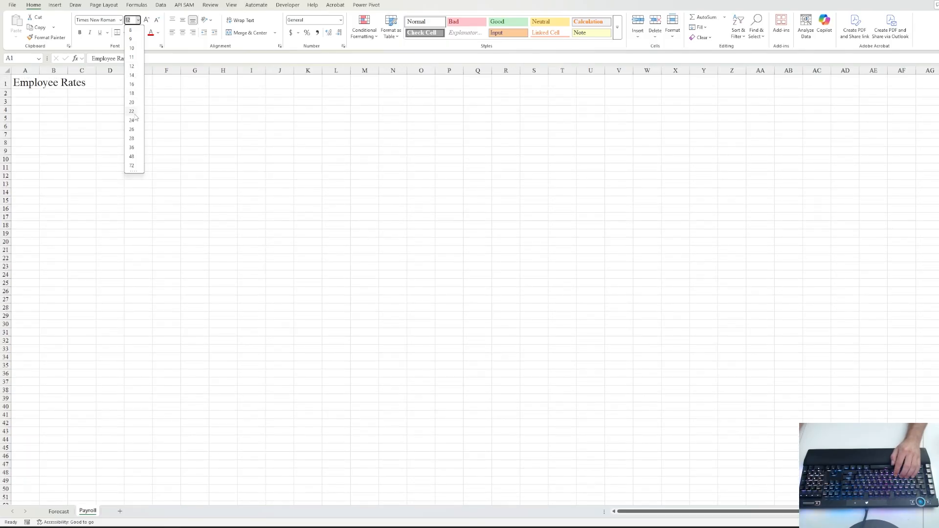
{"action": "left_click", "coordinate": [132, 130]}
{"action": "left_click", "coordinate": [52, 114]}
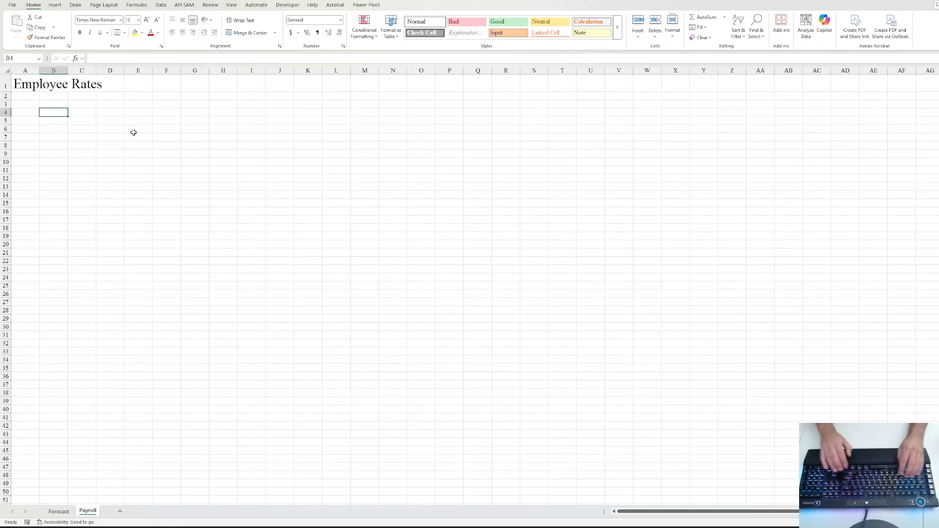
{"action": "key", "text": "alt"}
- Hide the sheet gridlines and enter the header 'Title' in A2
{"action": "key", "text": "w"}
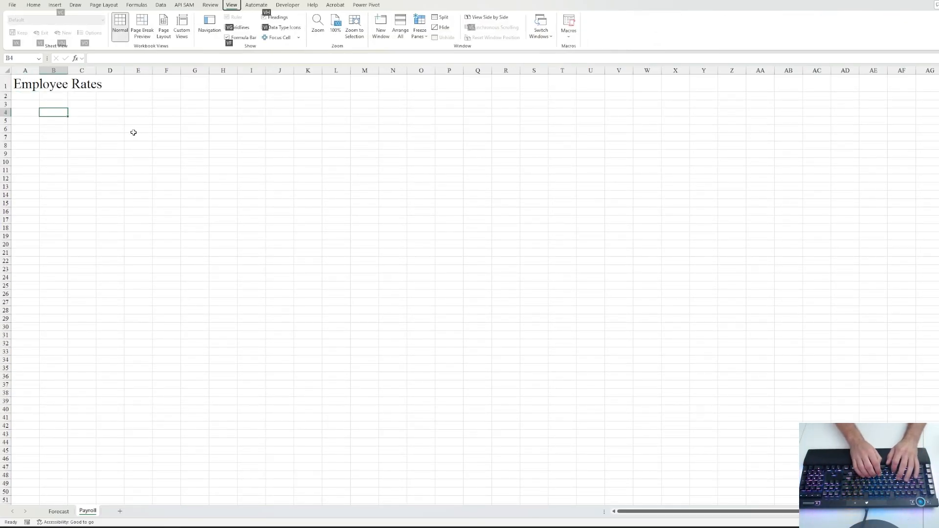
{"action": "key", "text": "v"}
{"action": "key", "text": "g"}
{"action": "key", "text": "Left"}
{"action": "key", "text": "Up"}
{"action": "key", "text": "Up"}
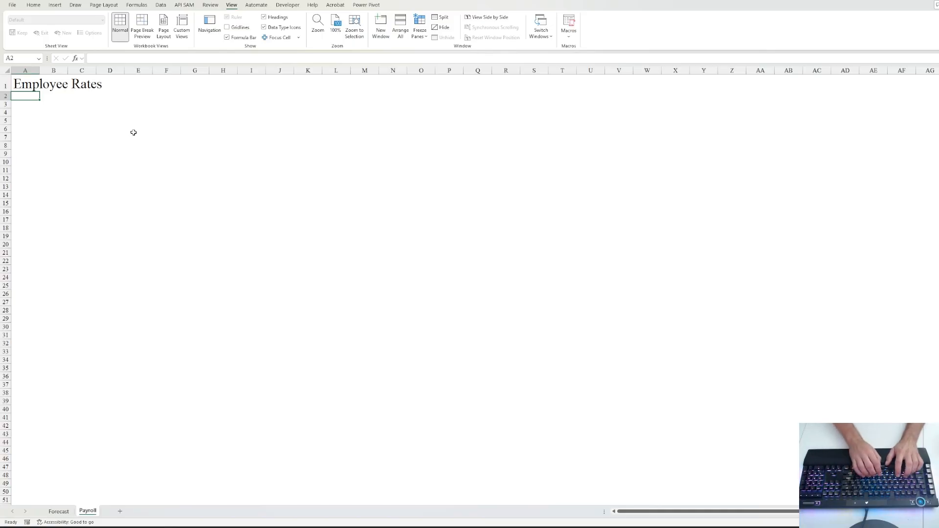
{"action": "type", "text": "Title"}
{"action": "key", "text": "Return"}
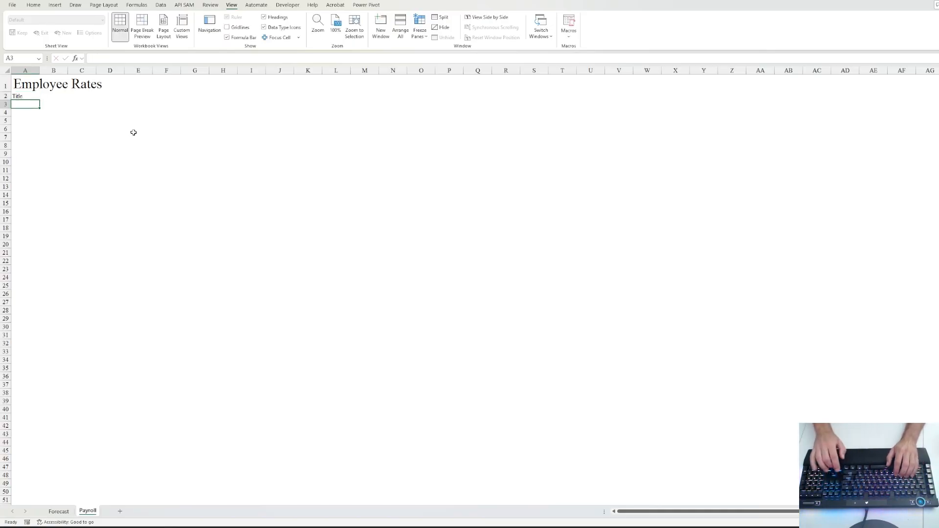
{"action": "key", "text": "Down"}
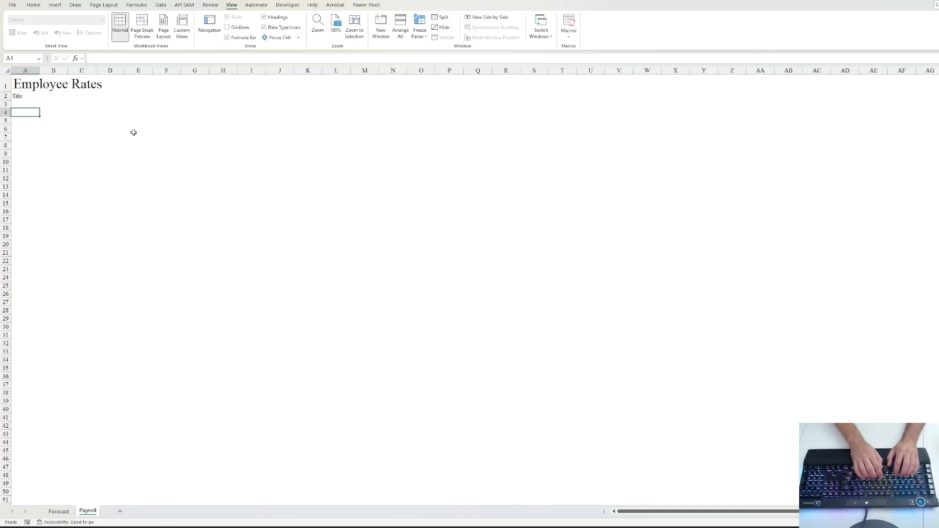
- List CEO, CFO, COO and CPO down cells A4:A7
{"action": "type", "text": "CEO"}
{"action": "key", "text": "Return"}
{"action": "type", "text": "CFO"}
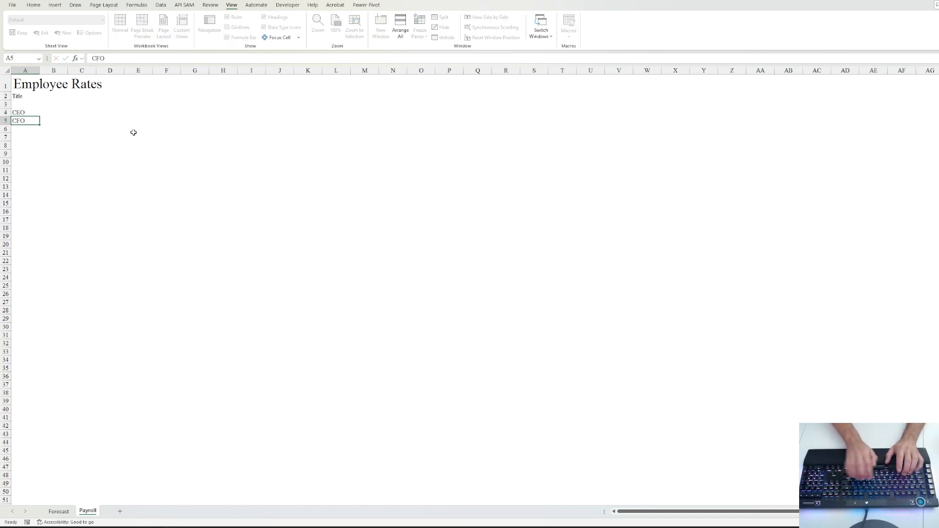
{"action": "key", "text": "ctrl+Return"}
{"action": "key", "text": "Down"}
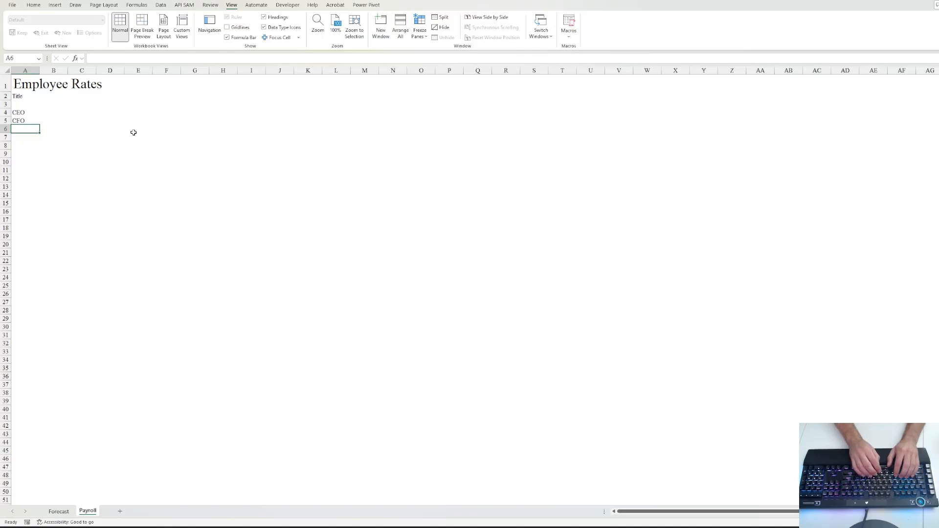
{"action": "type", "text": "COO"}
{"action": "key", "text": "ctrl+Return"}
{"action": "key", "text": "Down"}
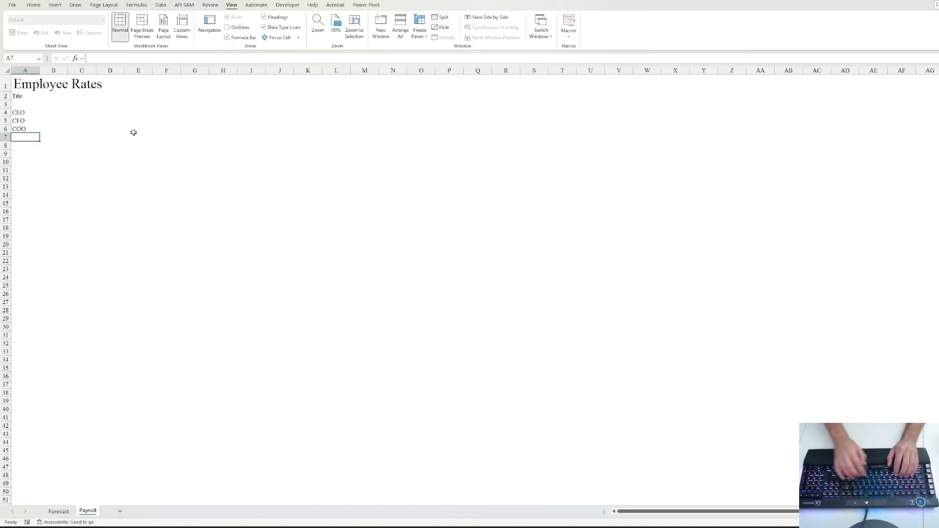
{"action": "type", "text": "CPO"}
{"action": "key", "text": "ctrl+Return"}
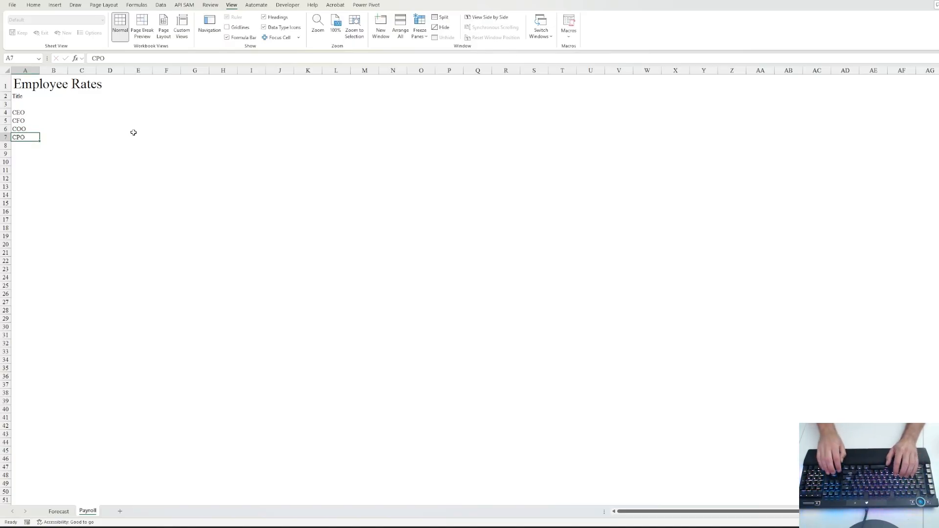
- Add CTO, Head of Engineering and CRM Manager in cells A8:A10
{"action": "key", "text": "Down"}
{"action": "type", "text": "CTO"}
{"action": "key", "text": "ctrl+Return"}
{"action": "key", "text": "Down"}
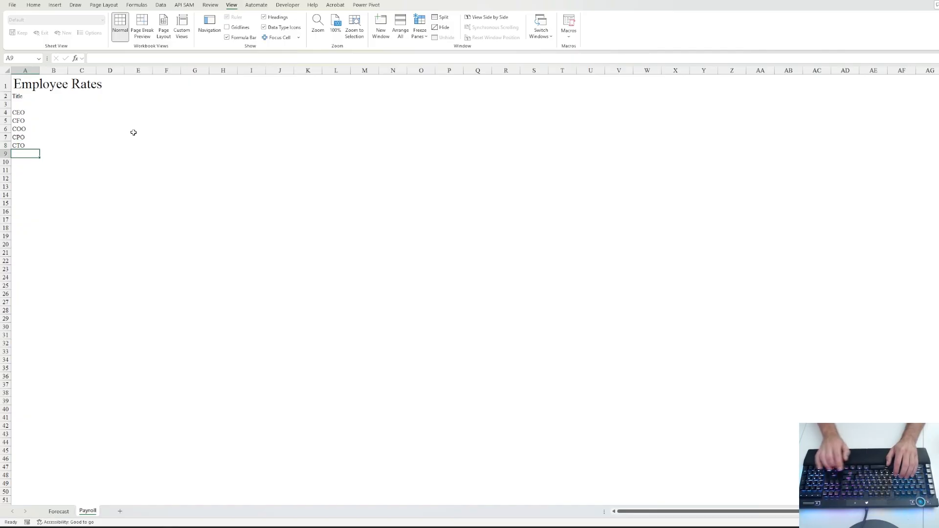
{"action": "type", "text": "Head"}
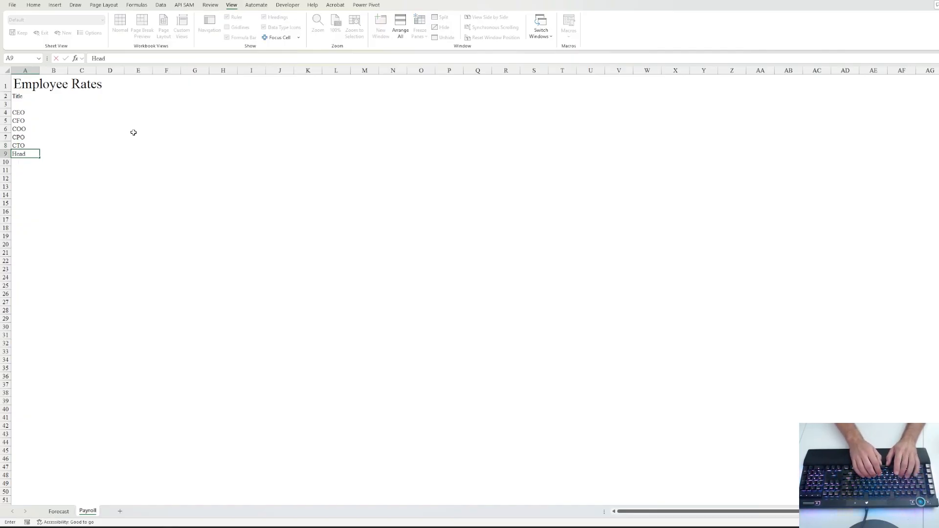
{"action": "type", "text": " of Engineering"}
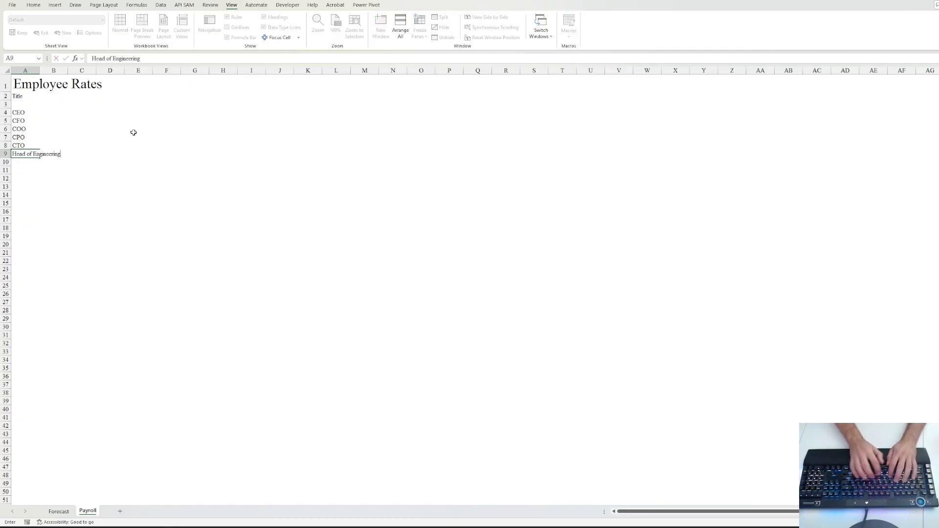
{"action": "key", "text": "ctrl+Return"}
{"action": "key", "text": "Down"}
{"action": "type", "text": "CRM Manag"}
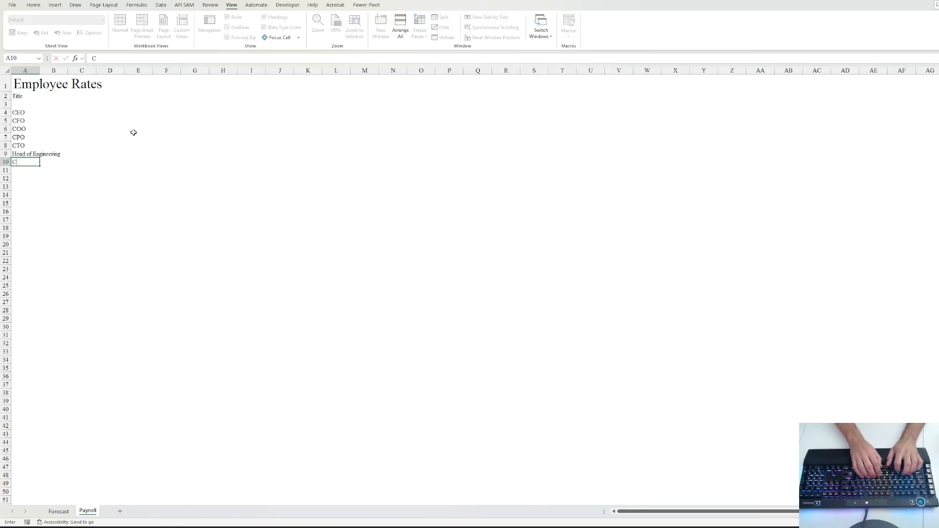
{"action": "key", "text": "Down"}
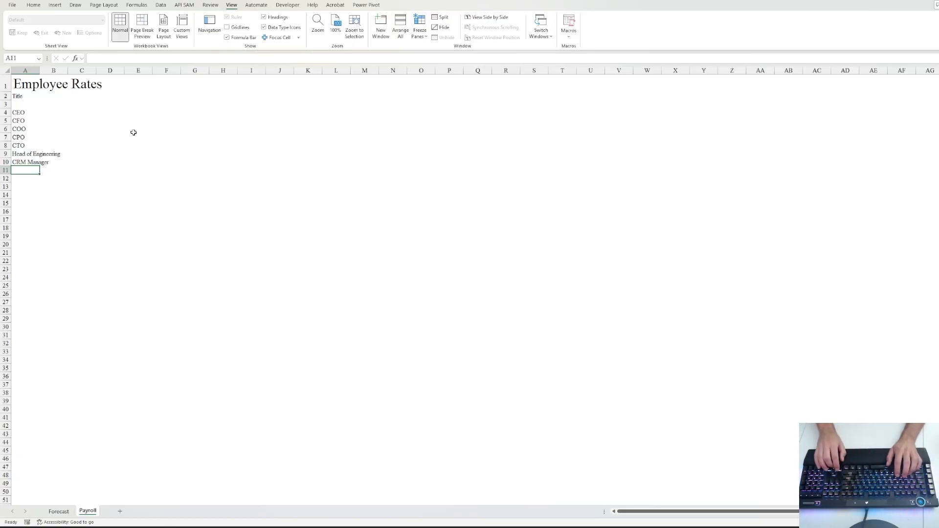
{"action": "type", "text": "Sales Rep (-"}
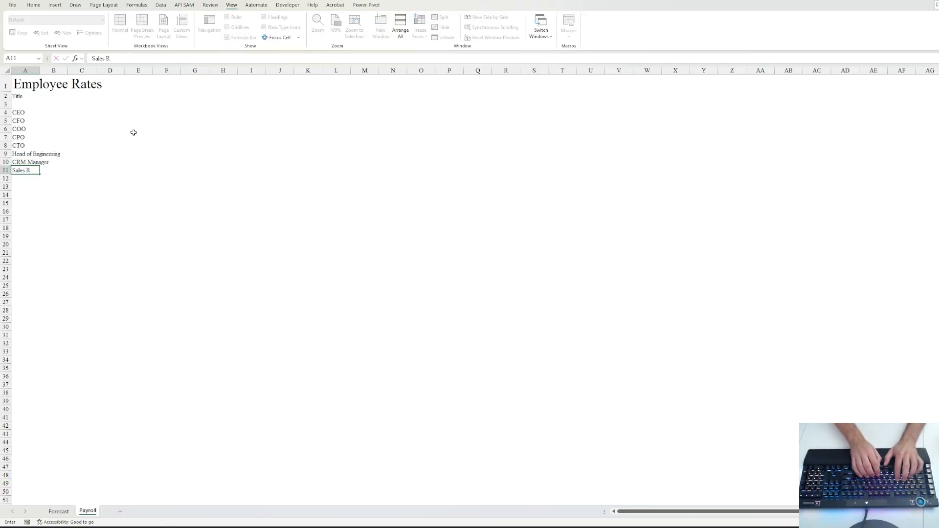
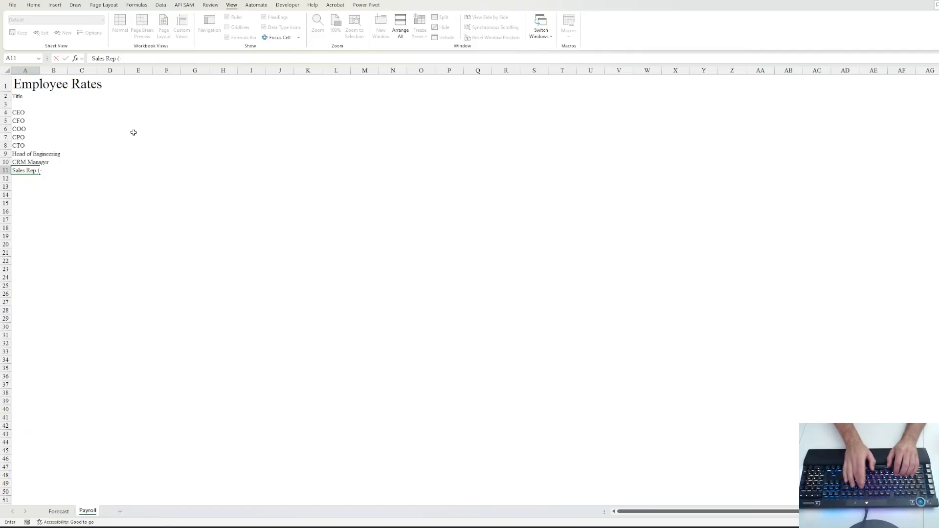
- Add 'Sales Rep (less commission)', 'IT Hardware Level 1' and 'IT Hardware Level 2' below the existing titles
{"action": "type", "text": "commission"}
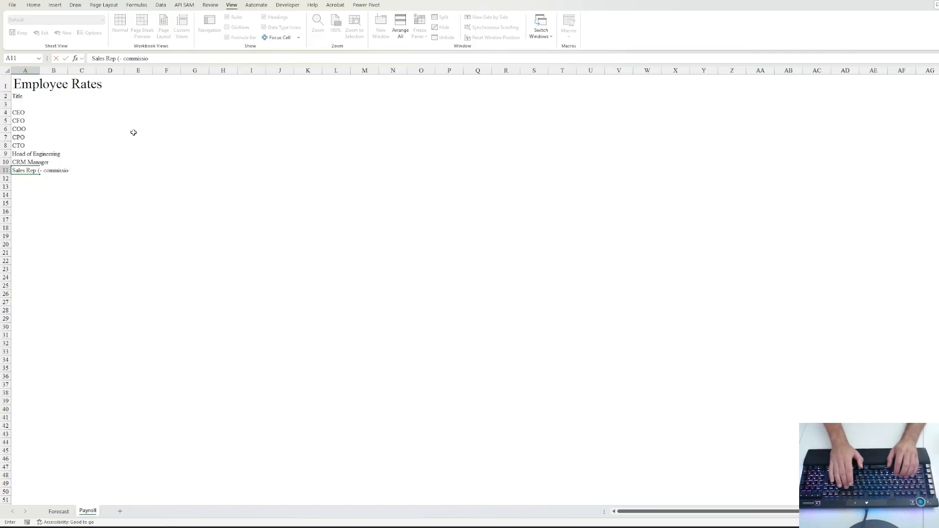
{"action": "key", "text": "BackSpace"}
{"action": "key", "text": "BackSpace"}
{"action": "key", "text": "BackSpace"}
{"action": "key", "text": "BackSpace"}
{"action": "key", "text": "BackSpace"}
{"action": "key", "text": "BackSpace"}
{"action": "key", "text": "BackSpace"}
{"action": "key", "text": "BackSpace"}
{"action": "key", "text": "BackSpace"}
{"action": "key", "text": "BackSpace"}
{"action": "key", "text": "BackSpace"}
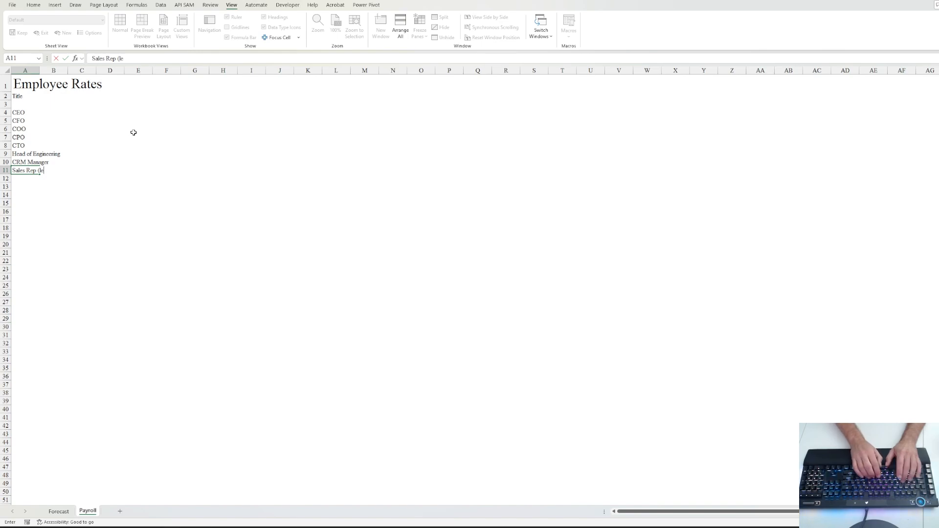
{"action": "type", "text": "less commission"}
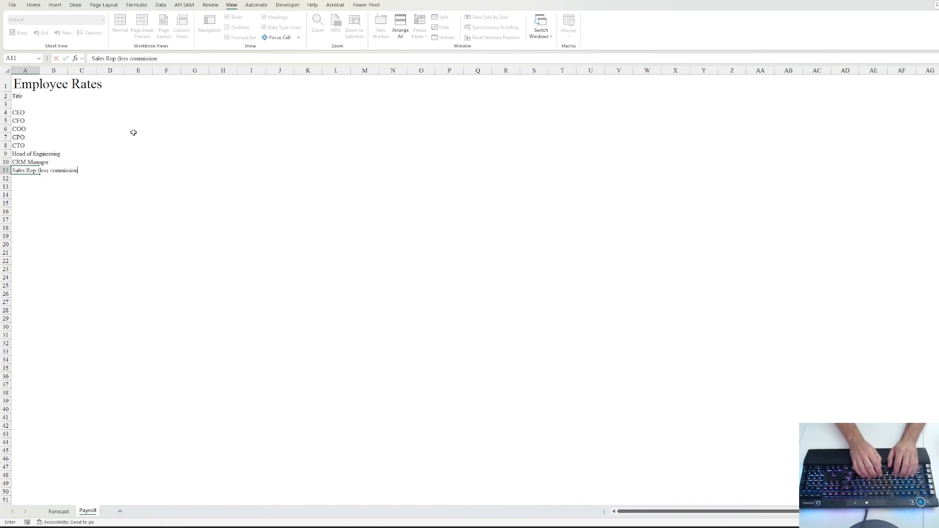
{"action": "type", "text": ")"}
{"action": "key", "text": "Return"}
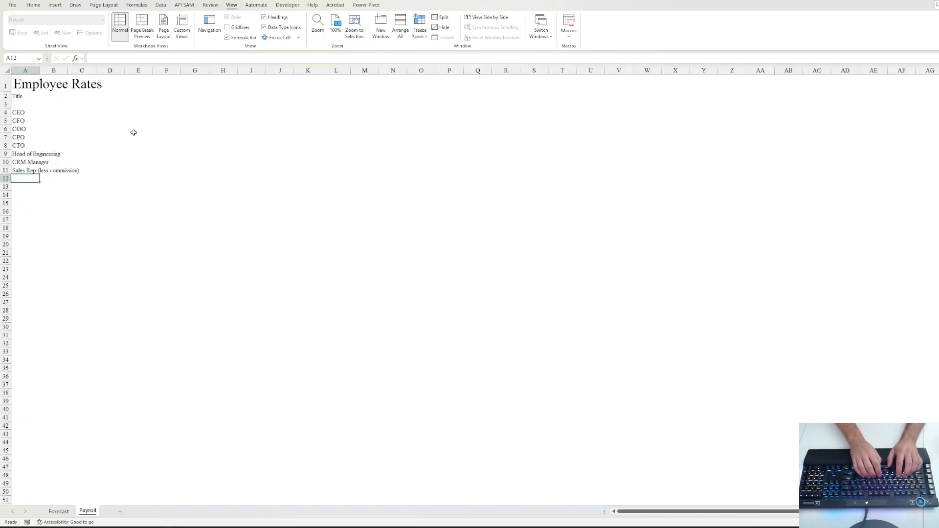
{"action": "type", "text": "IT Hardwar"}
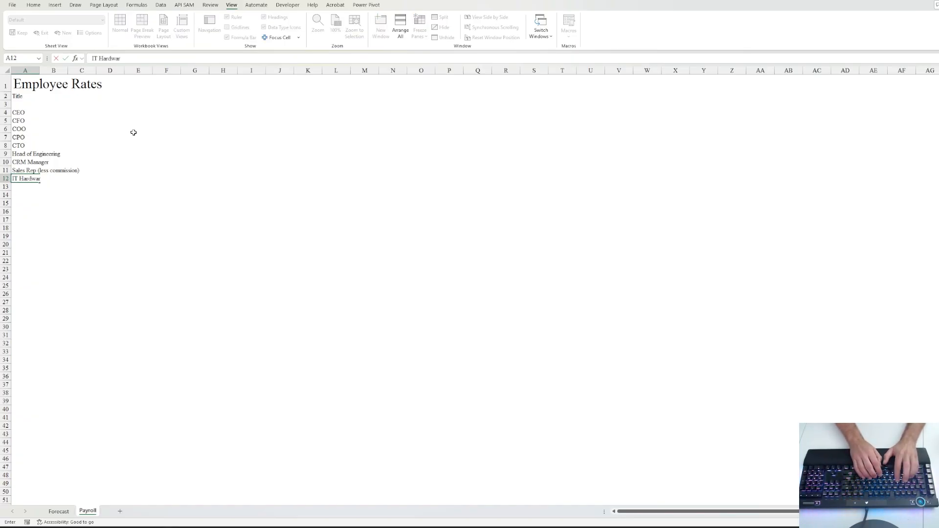
{"action": "type", "text": "e Level"}
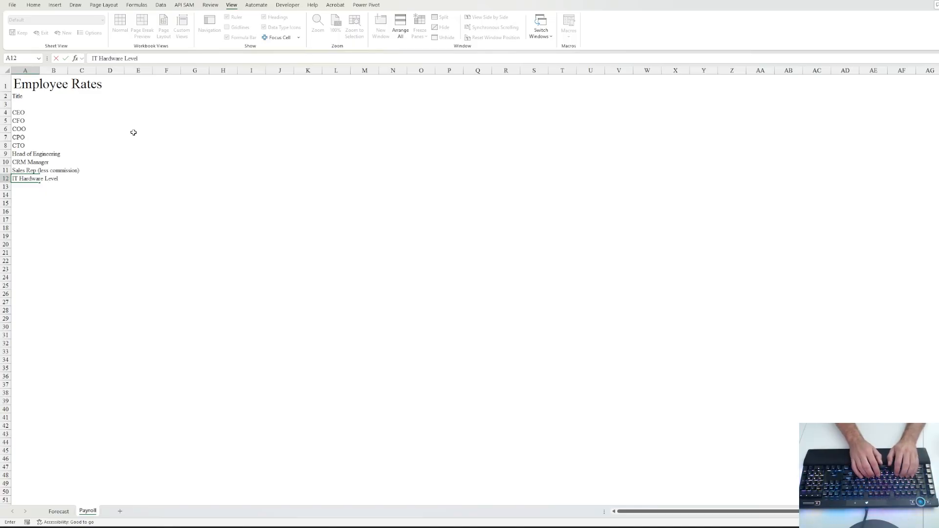
{"action": "type", "text": " 1"}
{"action": "key", "text": "ctrl+Return"}
{"action": "key", "text": "Return"}
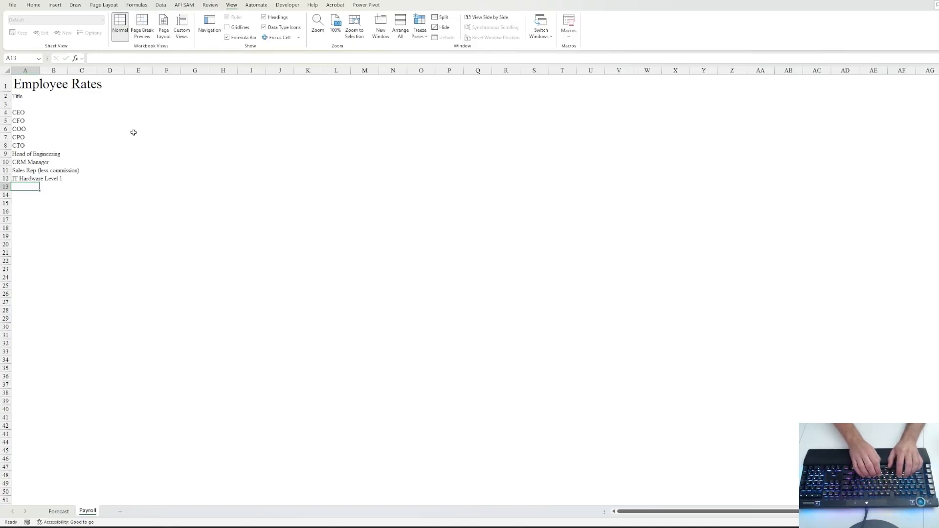
{"action": "type", "text": "IT Hardware Level 1"}
{"action": "key", "text": "Tab"}
{"action": "key", "text": "Left"}
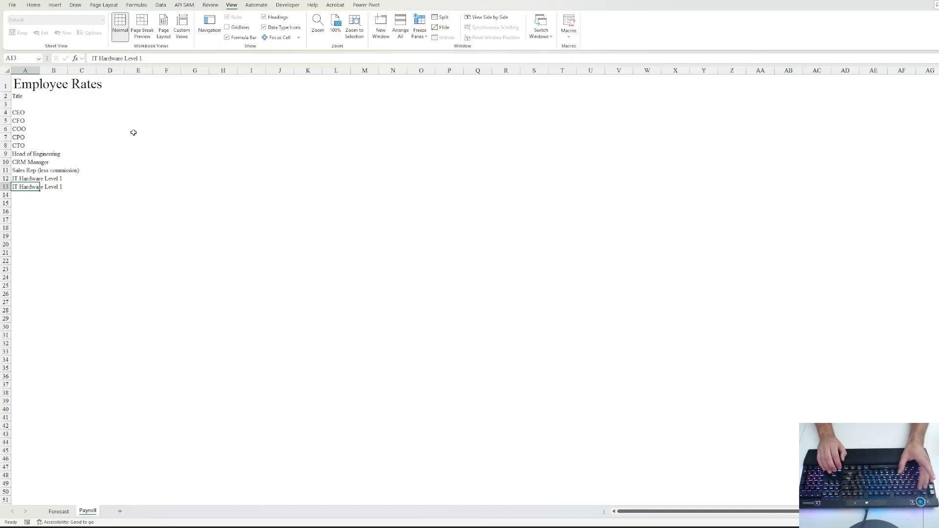
{"action": "key", "text": "F2"}
{"action": "type", "text": "2"}
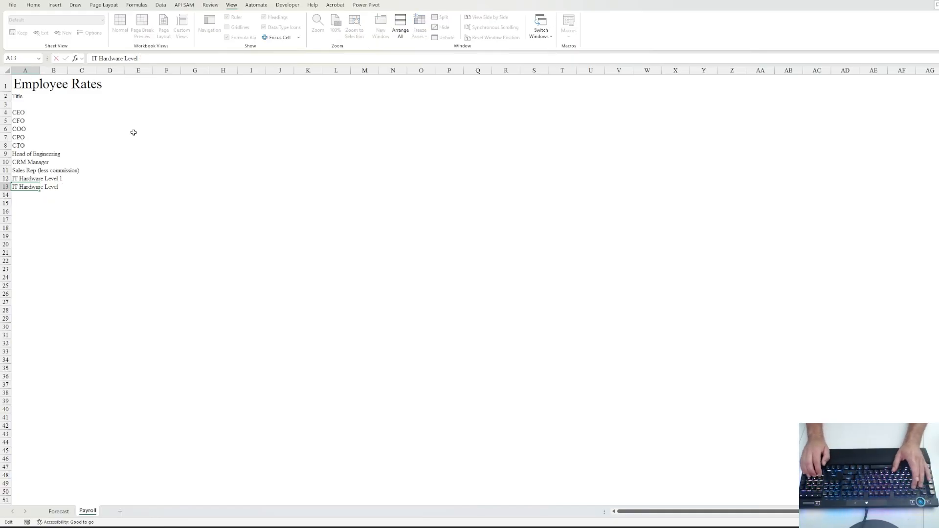
{"action": "key", "text": "Return"}
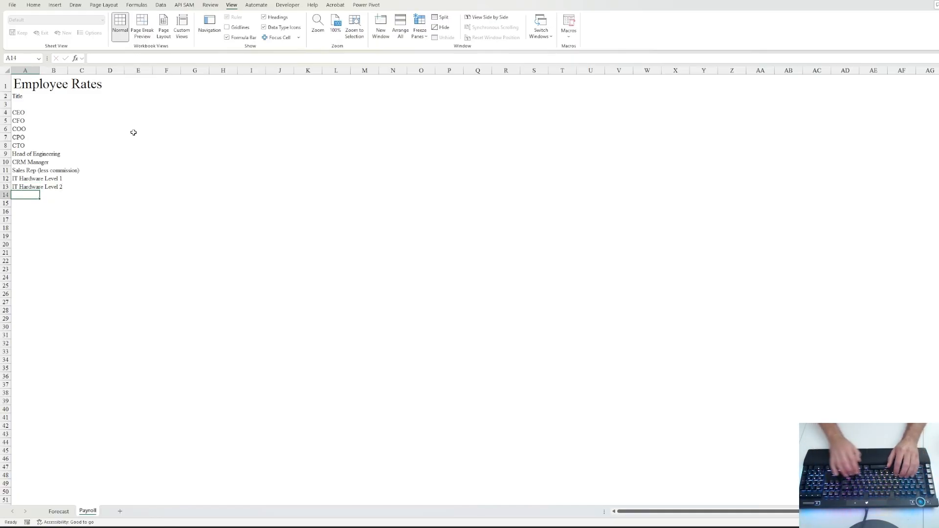
- Add 'IT Server Manager', 'Bookkeeper', 'Inventory Manager' and 'Engineering Technician' down to row 17
{"action": "type", "text": "IT Se"}
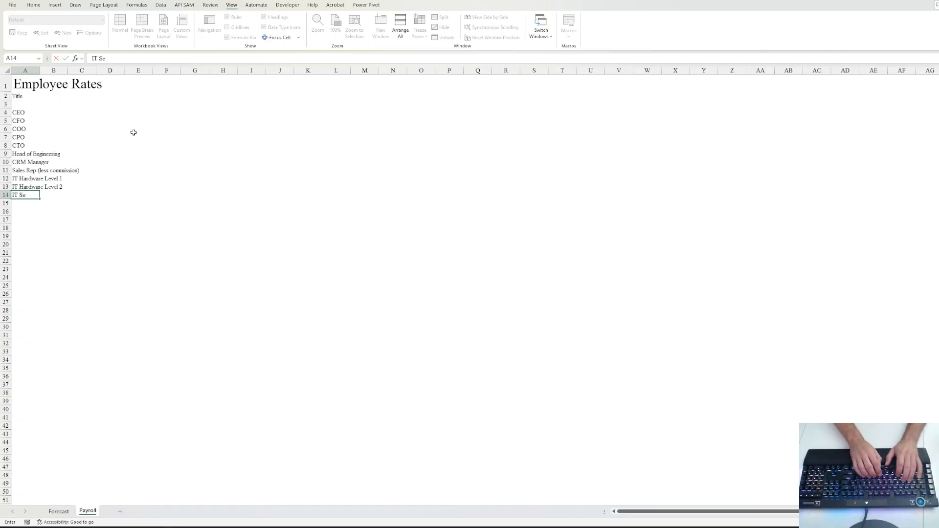
{"action": "type", "text": "rver Ma"}
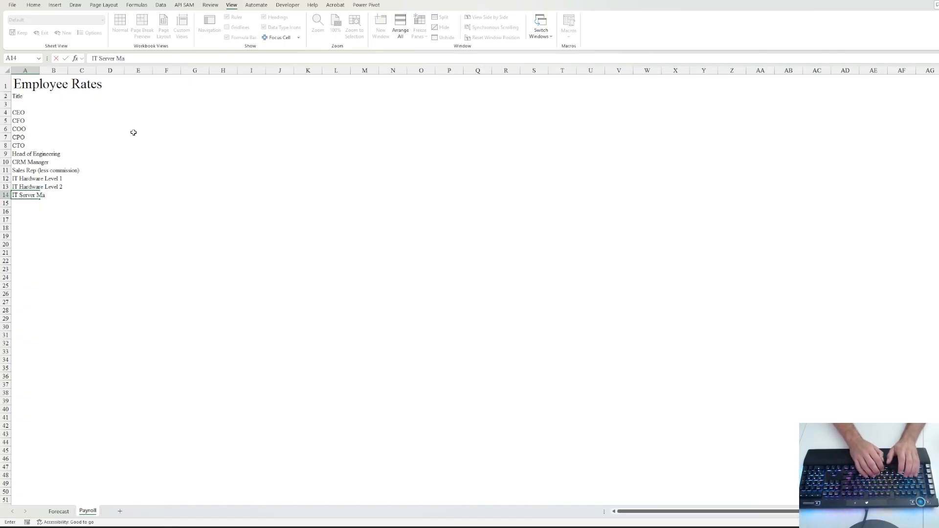
{"action": "type", "text": "nager"}
{"action": "key", "text": "ctrl+Return"}
{"action": "key", "text": "Down"}
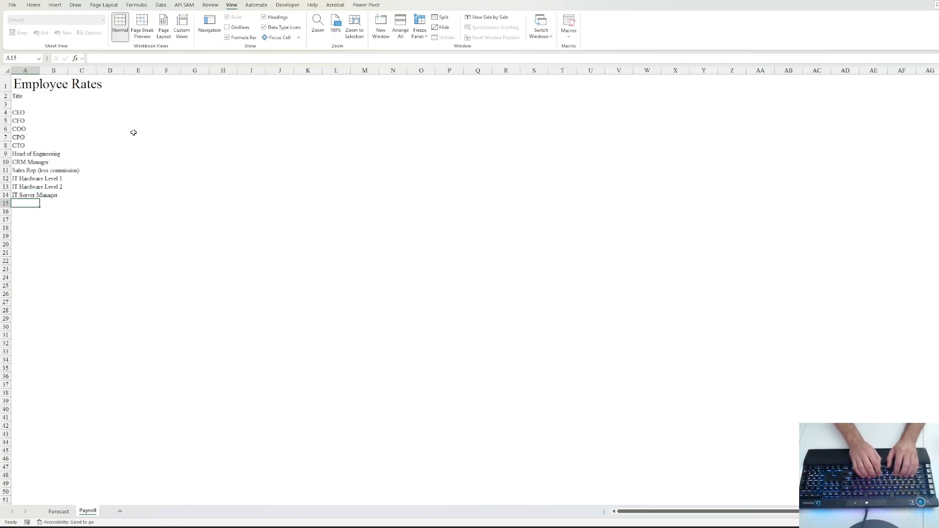
{"action": "type", "text": "Bookkeeper"}
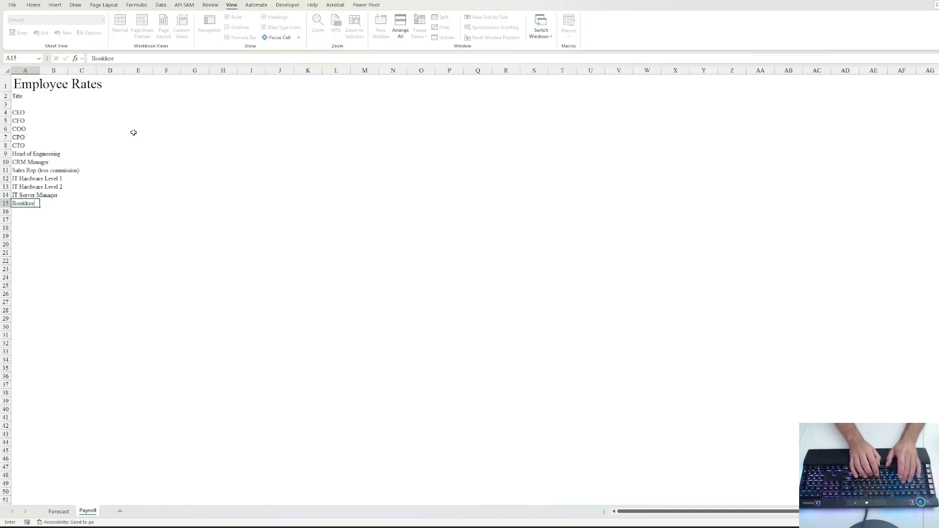
{"action": "key", "text": "ctrl+Return"}
{"action": "key", "text": "Down"}
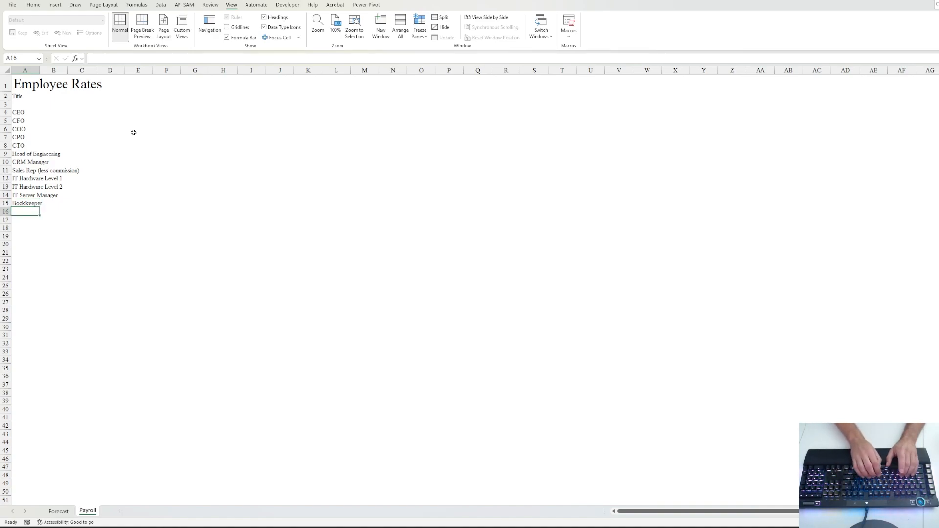
{"action": "type", "text": "Inventory M"}
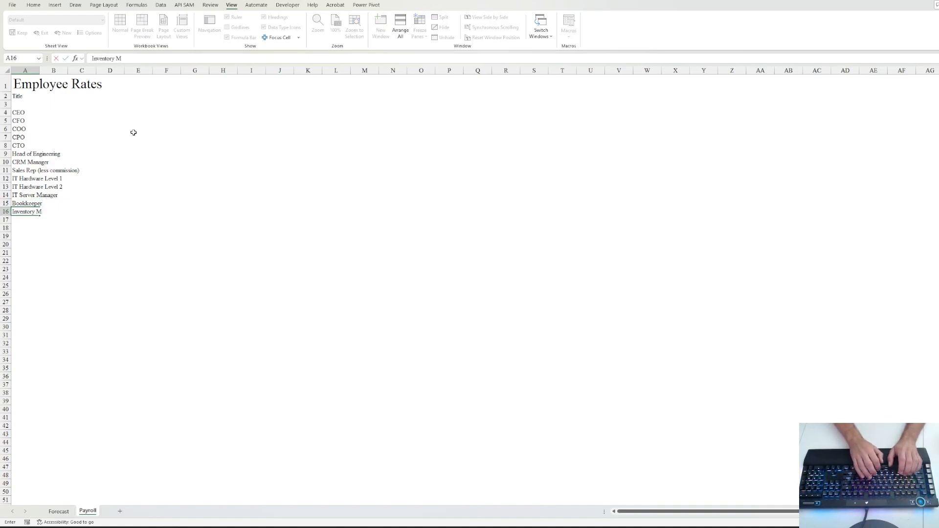
{"action": "type", "text": "anager"}
{"action": "key", "text": "Return"}
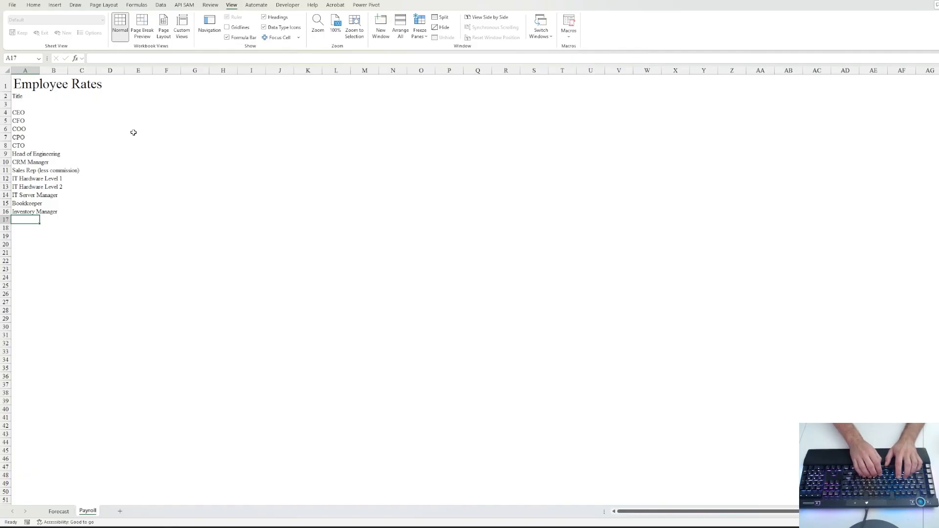
{"action": "type", "text": "Engineering"}
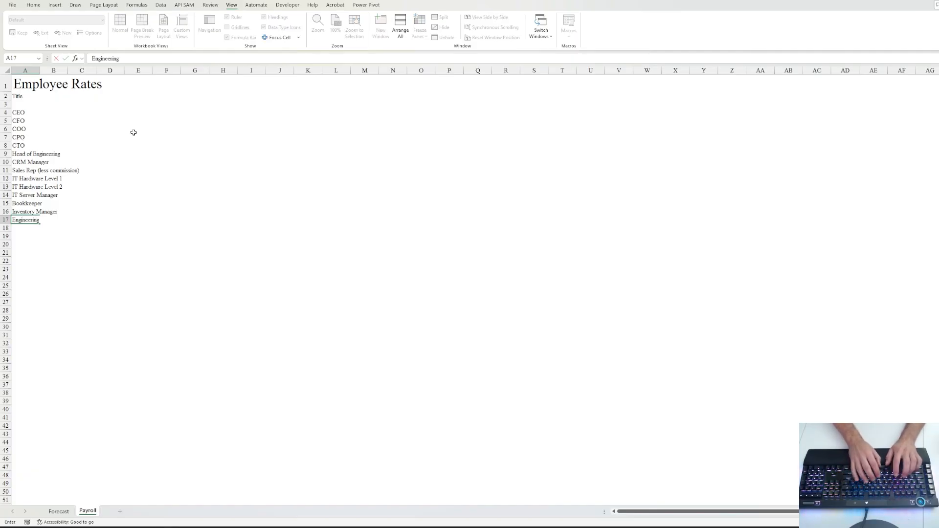
{"action": "type", "text": " Technician"}
{"action": "key", "text": "ctrl+Return"}
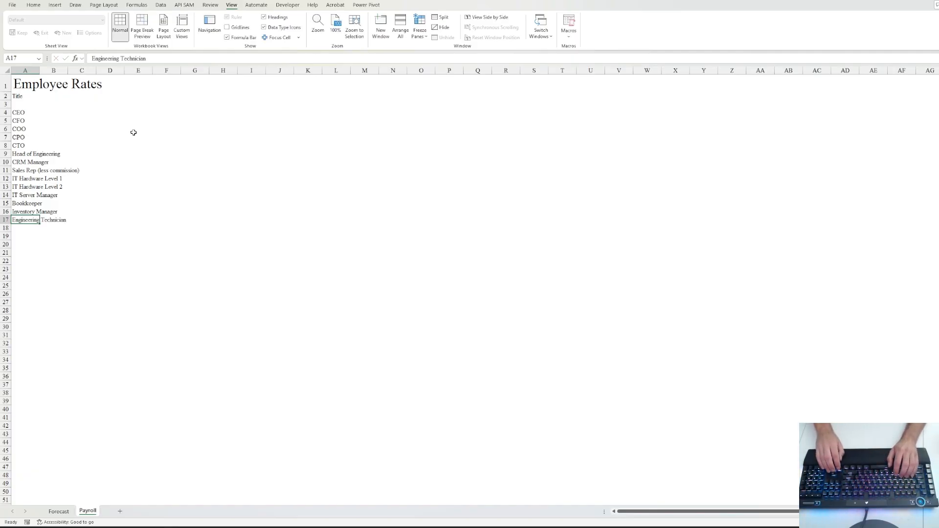
{"action": "key", "text": "Down"}
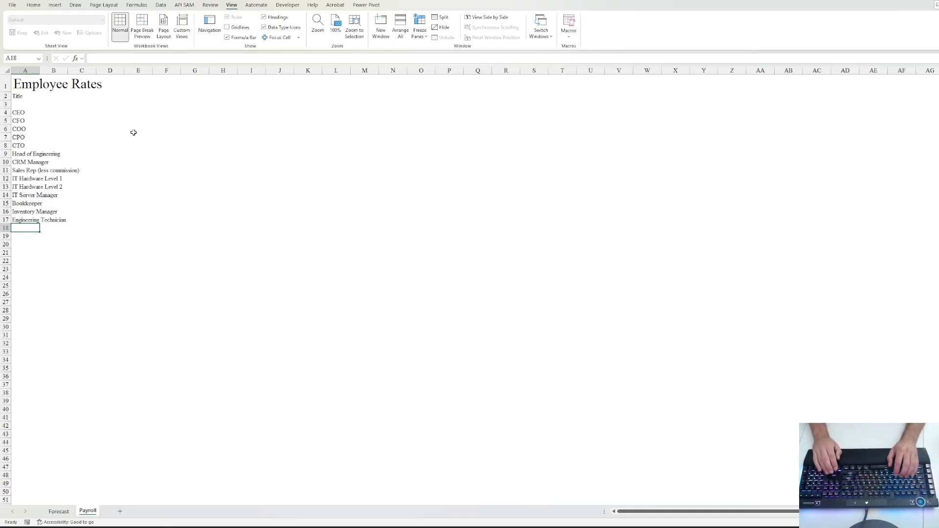
- Select the title list from Engineering Technician up to the Title heading
{"action": "key", "text": "Up"}
{"action": "key", "text": "Up"}
{"action": "key", "text": "Up"}
{"action": "key", "text": "Up"}
{"action": "key", "text": "Down"}
{"action": "key", "text": "Down"}
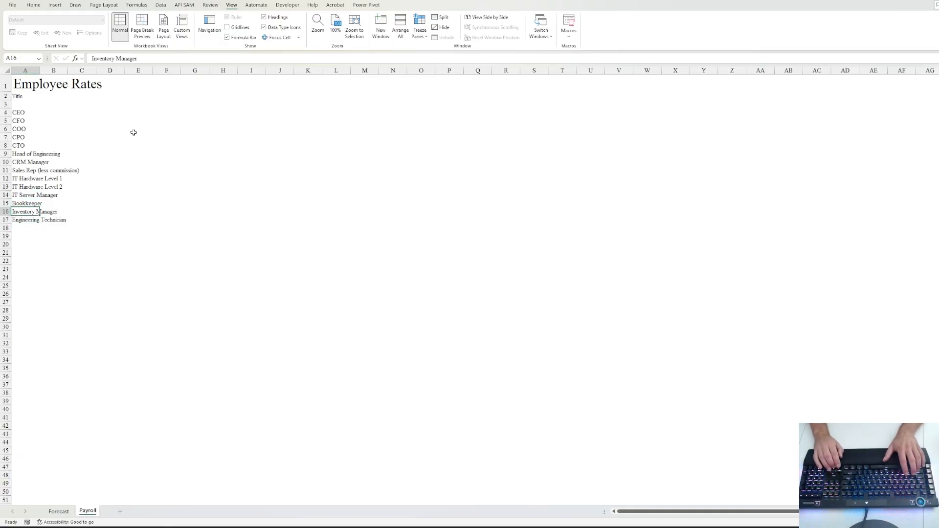
{"action": "key", "text": "Down"}
{"action": "key", "text": "ctrl+shift+Up"}
{"action": "key", "text": "shift+Up"}
{"action": "key", "text": "shift+Up"}
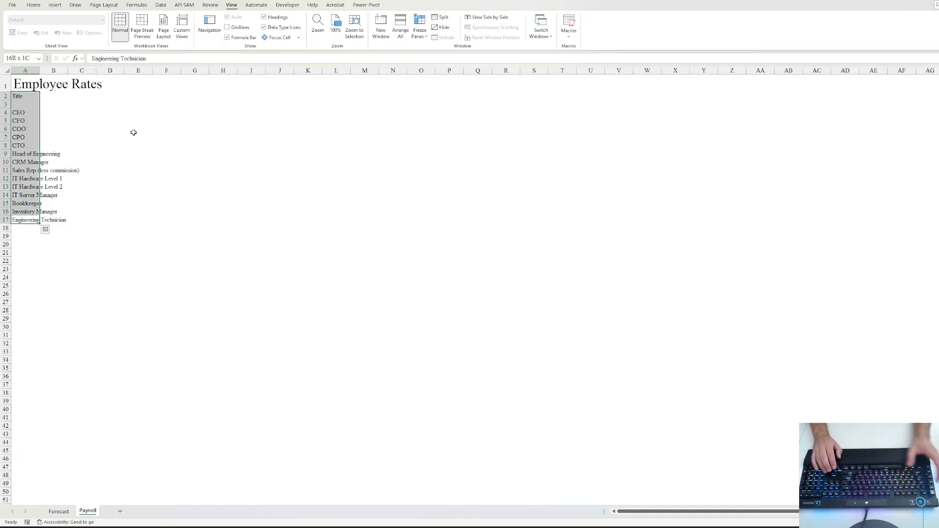
- AutoFit column A and give the selected title list a larger font size
{"action": "key", "text": "alt+h"}
{"action": "key", "text": "o"}
{"action": "key", "text": "i"}
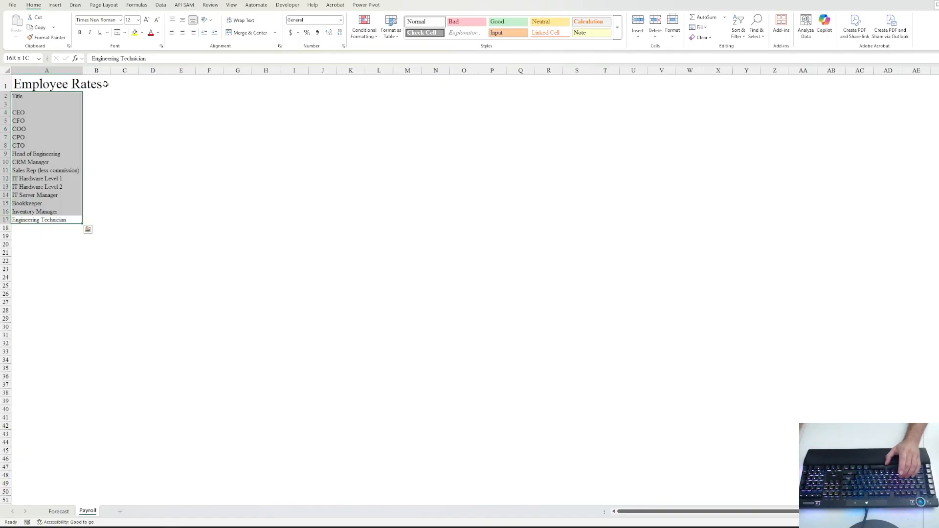
{"action": "left_click", "coordinate": [139, 21]}
{"action": "left_click", "coordinate": [131, 78]}
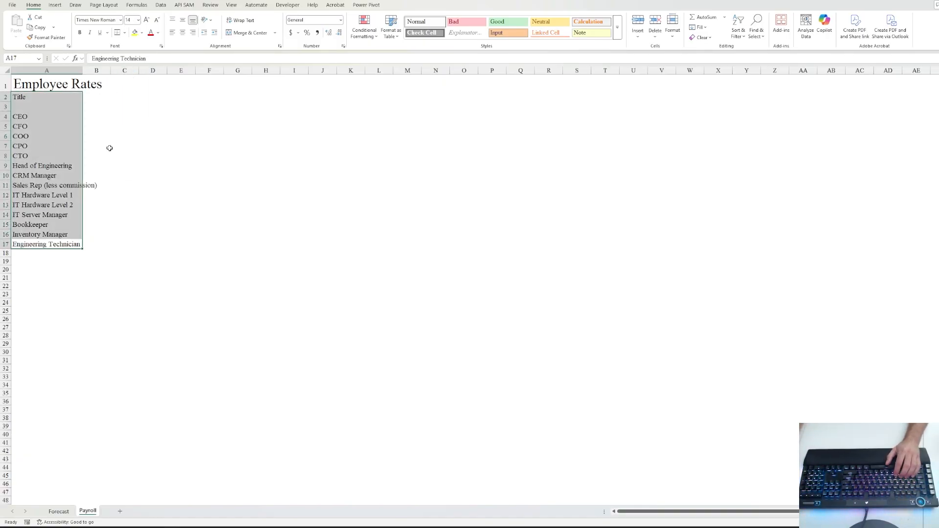
{"action": "left_click", "coordinate": [100, 166]}
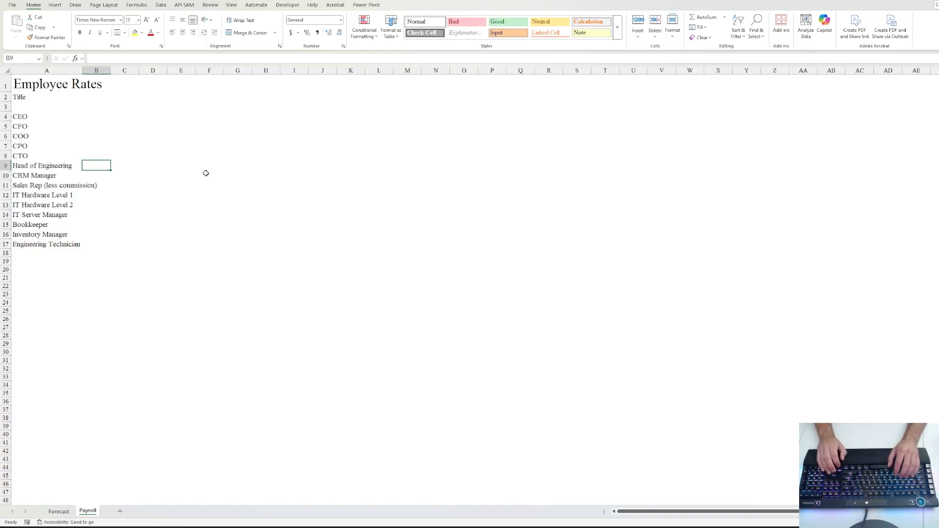
- Select the titles from the Title heading to Engineering Technician and AutoFit column A
{"action": "key", "text": "Left"}
{"action": "key", "text": "ctrl+Up"}
{"action": "key", "text": "Up"}
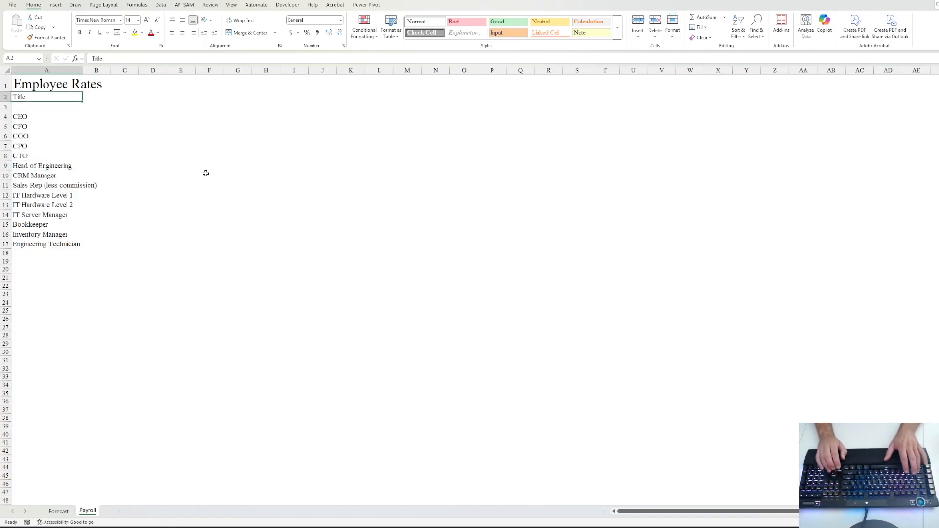
{"action": "key", "text": "shift+Down"}
{"action": "key", "text": "shift+Down"}
{"action": "key", "text": "ctrl+shift+Down"}
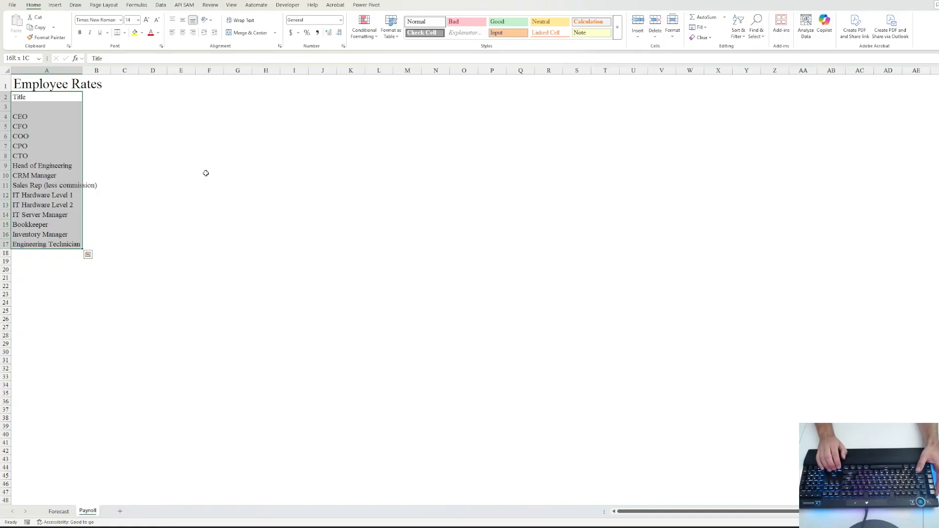
{"action": "key", "text": "alt+h"}
{"action": "key", "text": "o"}
{"action": "key", "text": "i"}
- Select column A from the Employee Rates title cell downward
{"action": "key", "text": "Up"}
{"action": "key", "text": "Down"}
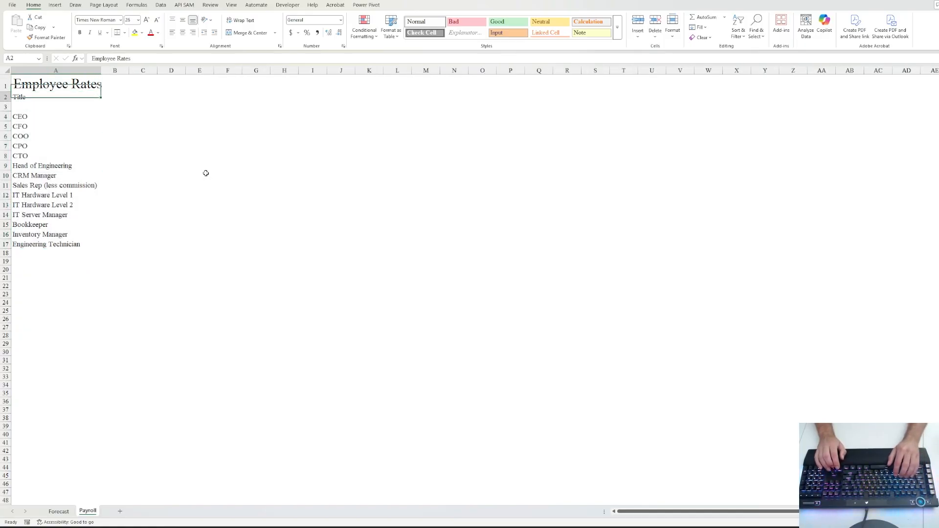
{"action": "key", "text": "Right"}
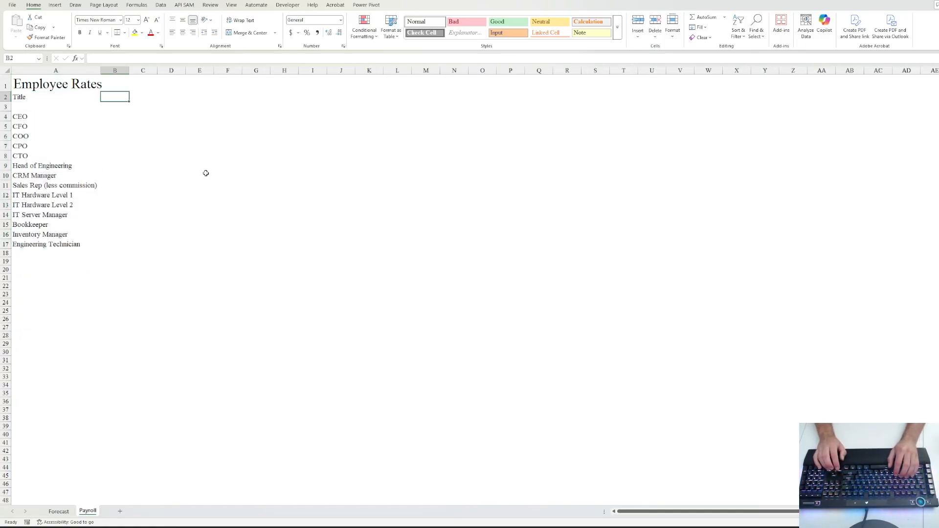
{"action": "key", "text": "Left"}
{"action": "key", "text": "Up"}
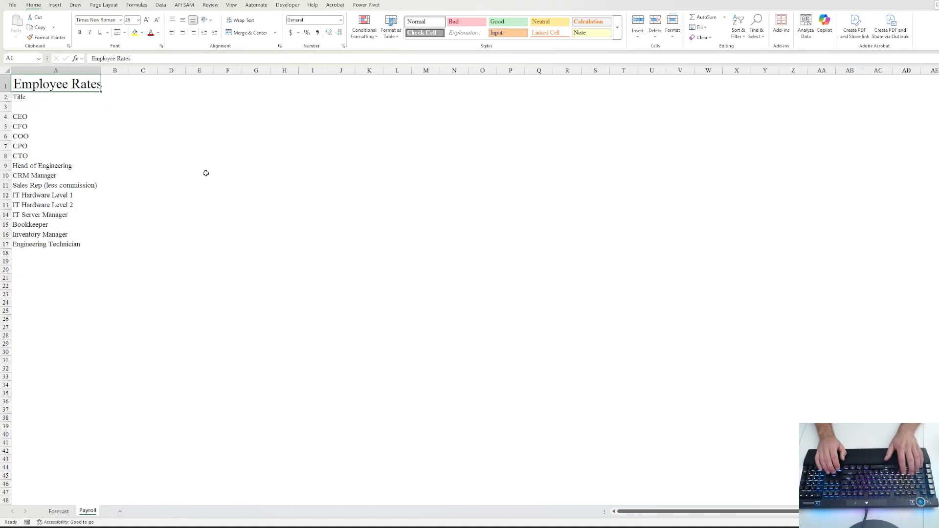
{"action": "key", "text": "ctrl+space"}
{"action": "key", "text": "Up"}
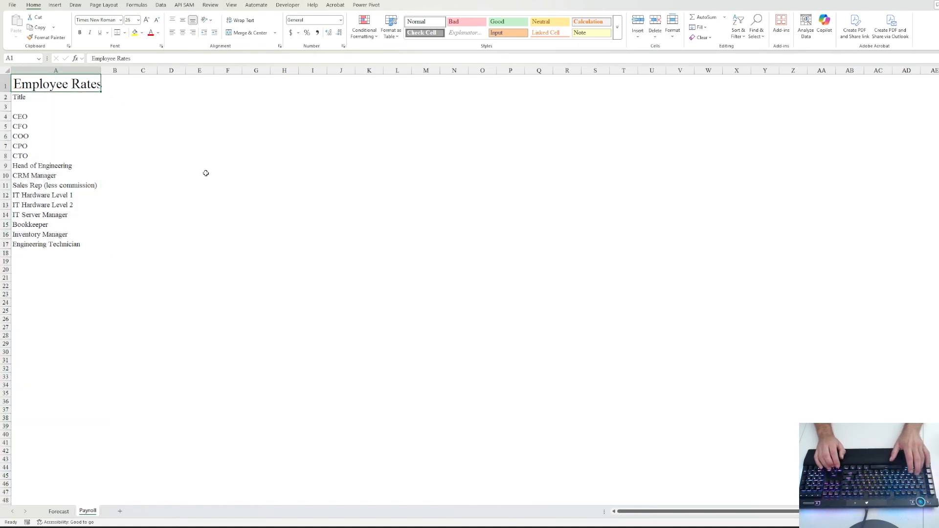
{"action": "key", "text": "shift+Down"}
{"action": "key", "text": "shift+Down"}
{"action": "key", "text": "shift+Down"}
{"action": "key", "text": "shift+Down"}
{"action": "key", "text": "shift+Down"}
{"action": "key", "text": "shift+Down"}
{"action": "key", "text": "shift+Down"}
{"action": "key", "text": "shift+Down"}
{"action": "key", "text": "shift+Down"}
{"action": "key", "text": "shift+Down"}
{"action": "key", "text": "shift+Down"}
{"action": "key", "text": "shift+Down"}
{"action": "key", "text": "shift+Down"}
{"action": "key", "text": "shift+Down"}
{"action": "key", "text": "shift+Down"}
{"action": "key", "text": "shift+Down"}
{"action": "key", "text": "shift+Down"}
{"action": "key", "text": "shift+Down"}
{"action": "key", "text": "shift+Down"}
{"action": "key", "text": "shift+Down"}
{"action": "key", "text": "shift+Down"}
{"action": "key", "text": "shift+Down"}
{"action": "key", "text": "shift+Down"}
{"action": "key", "text": "shift+Down"}
{"action": "key", "text": "shift+Down"}
{"action": "key", "text": "shift+Down"}
{"action": "key", "text": "shift+Down"}
{"action": "key", "text": "shift+Down"}
{"action": "key", "text": "shift+Down"}
{"action": "key", "text": "shift+Down"}
{"action": "key", "text": "shift+Down"}
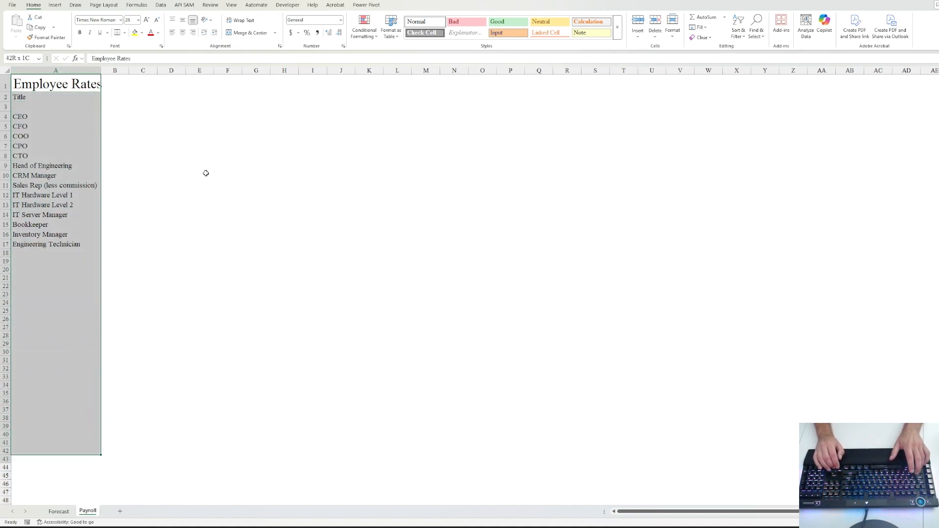
- Apply a thin solid right border to the selected column A cells
{"action": "key", "text": "ctrl+1"}
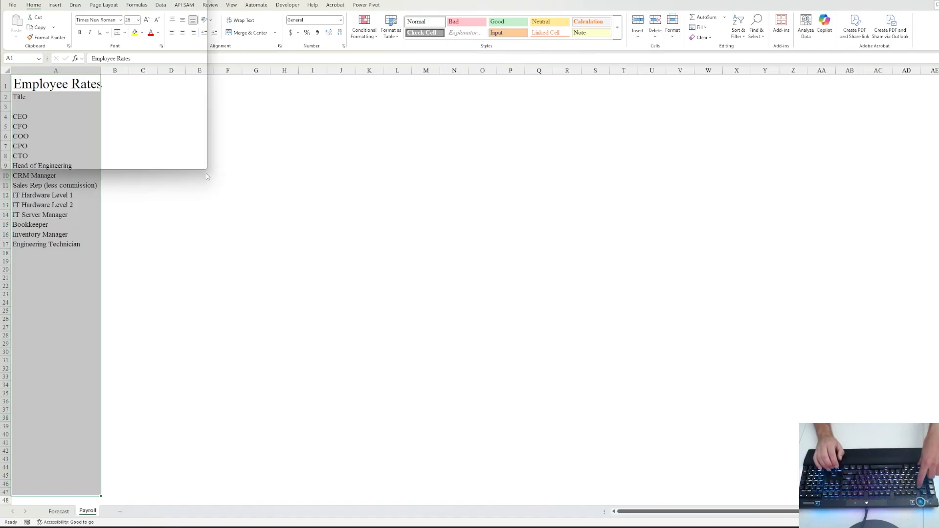
{"action": "left_click", "coordinate": [388, 89]}
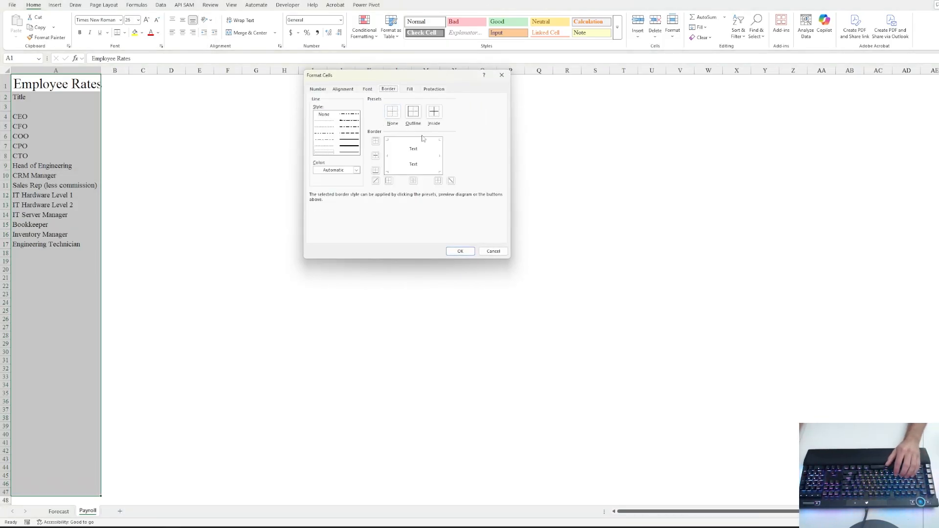
{"action": "left_click", "coordinate": [328, 153]}
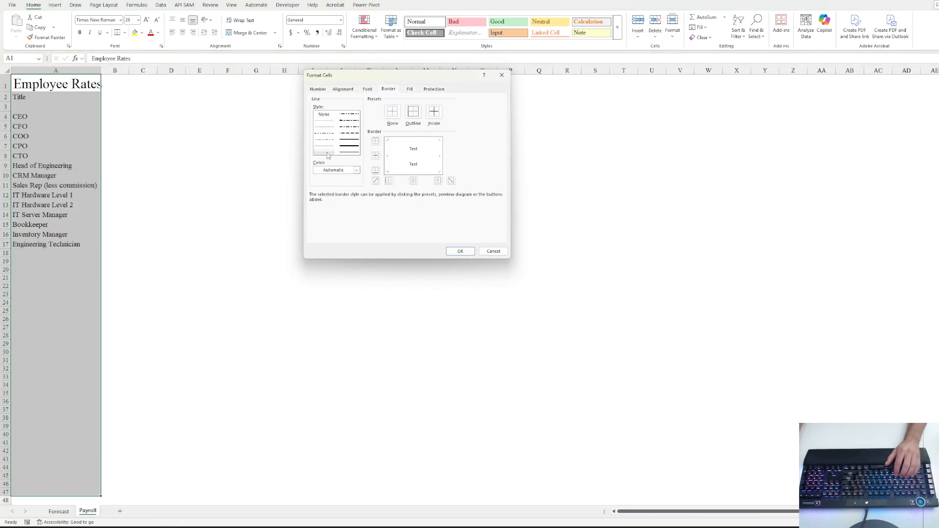
{"action": "left_click", "coordinate": [436, 155]}
{"action": "left_click", "coordinate": [459, 250]}
{"action": "left_click", "coordinate": [151, 128]}
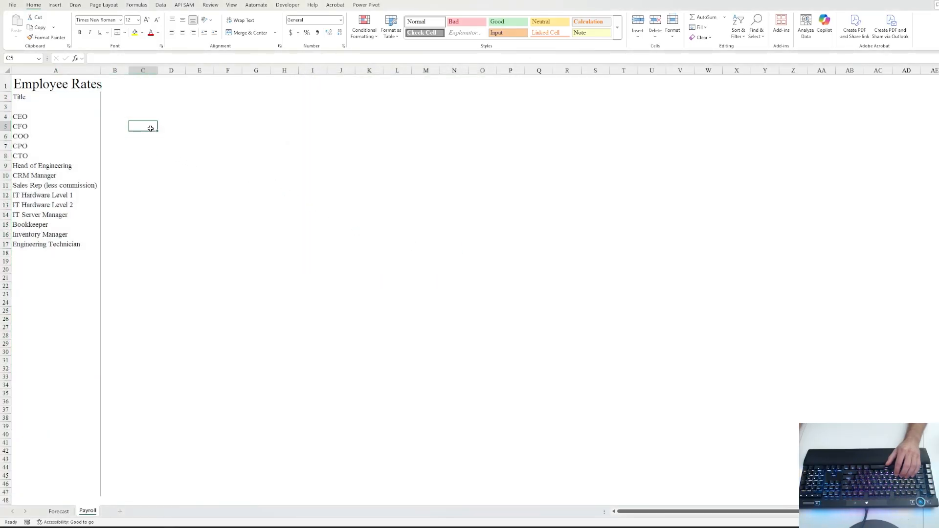
- AutoFit column A from cell A1 so the Employee Rates title fits
{"action": "left_click", "coordinate": [58, 88]}
{"action": "key", "text": "alt+h"}
{"action": "key", "text": "o"}
{"action": "key", "text": "i"}
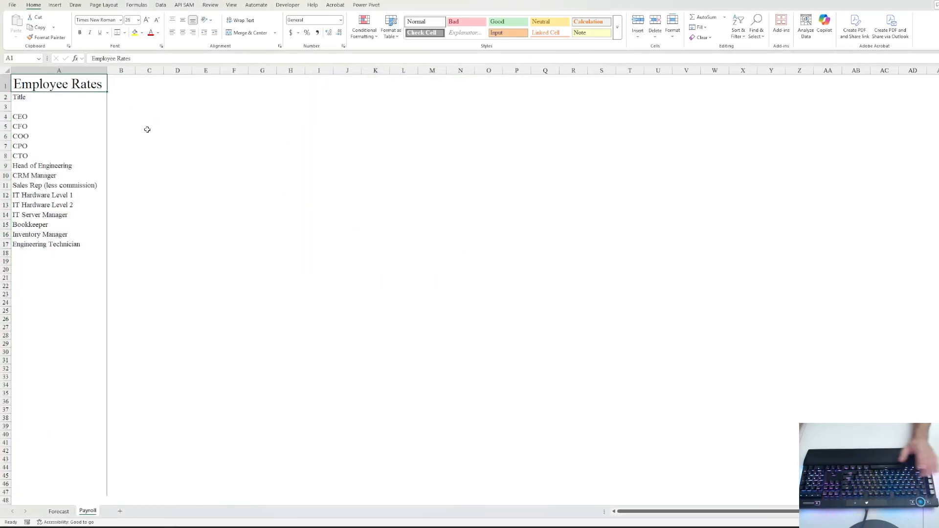
{"action": "left_click", "coordinate": [147, 134]}
{"action": "key", "text": "Up"}
{"action": "key", "text": "Up"}
{"action": "key", "text": "Up"}
{"action": "key", "text": "Up"}
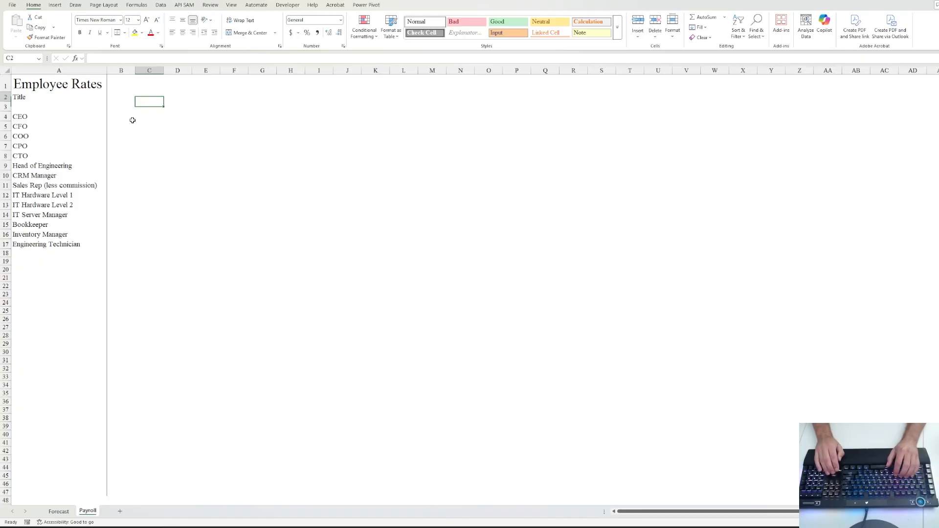
{"action": "key", "text": "Left"}
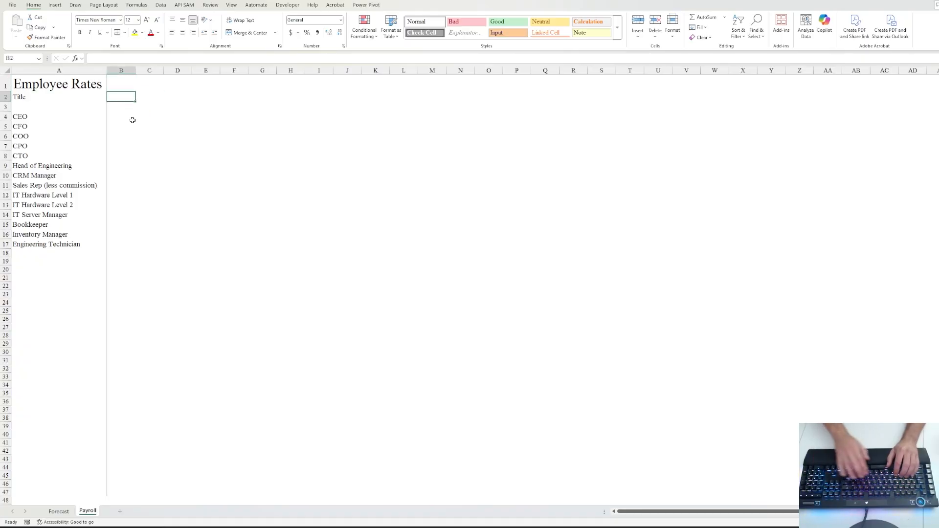
- Enter headers Hourly Cost, OH Factor, Number of Employees and Weekly Hours in B2:E2
{"action": "type", "text": "Hourly Cost"}
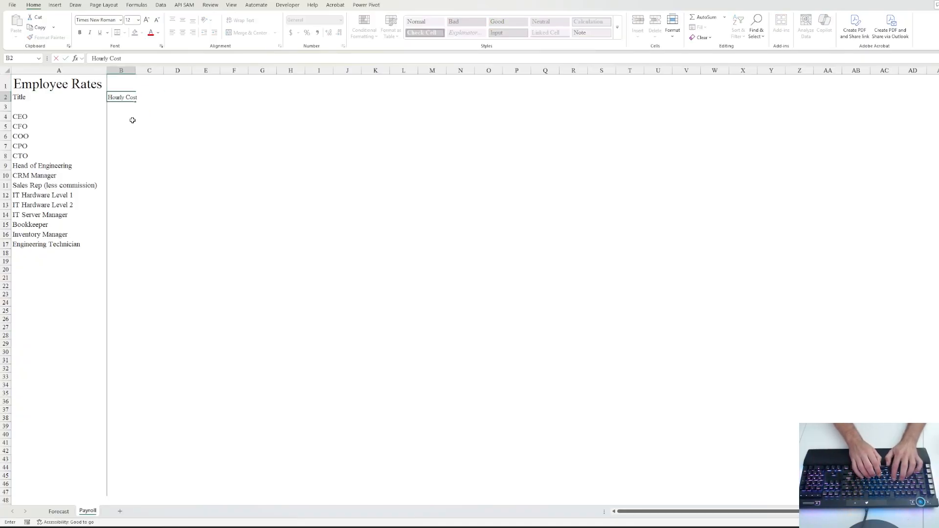
{"action": "key", "text": "Tab"}
{"action": "type", "text": "OH"}
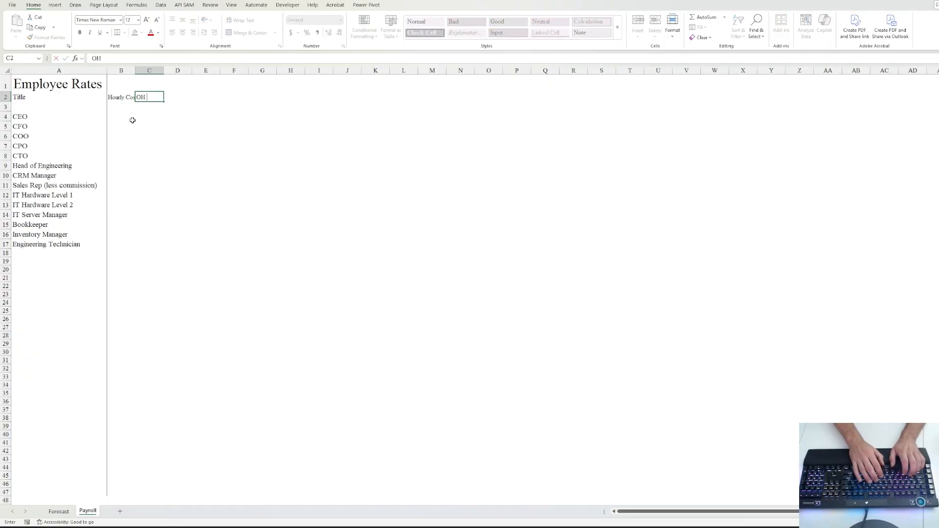
{"action": "key", "text": "Tab"}
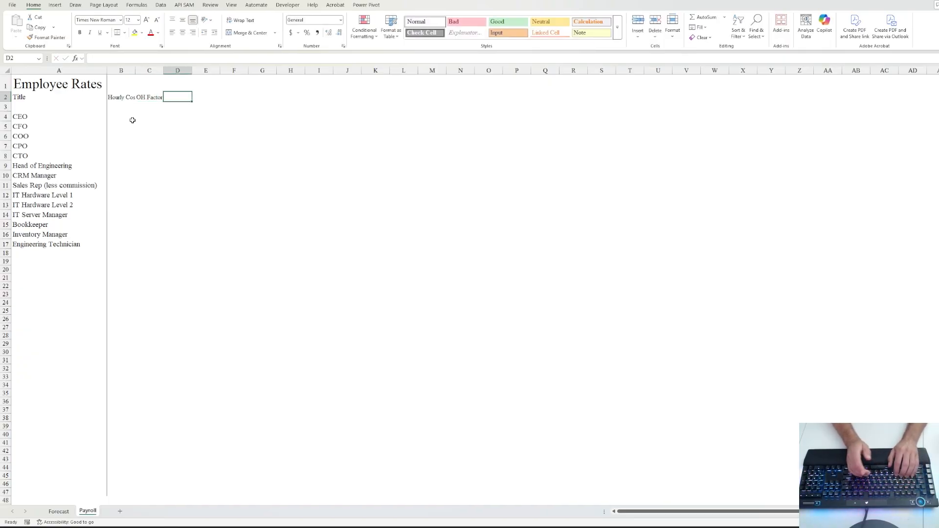
{"action": "type", "text": "Number of E"}
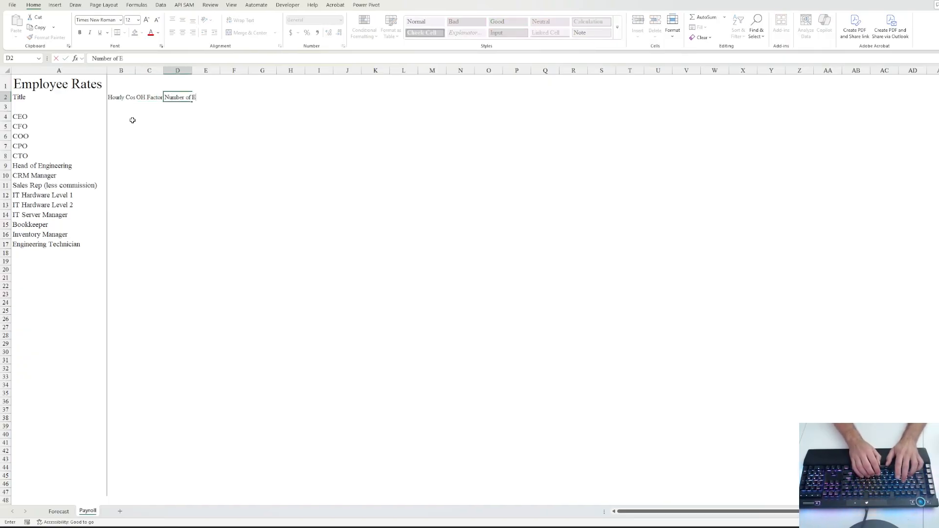
{"action": "type", "text": "mployees"}
{"action": "key", "text": "Tab"}
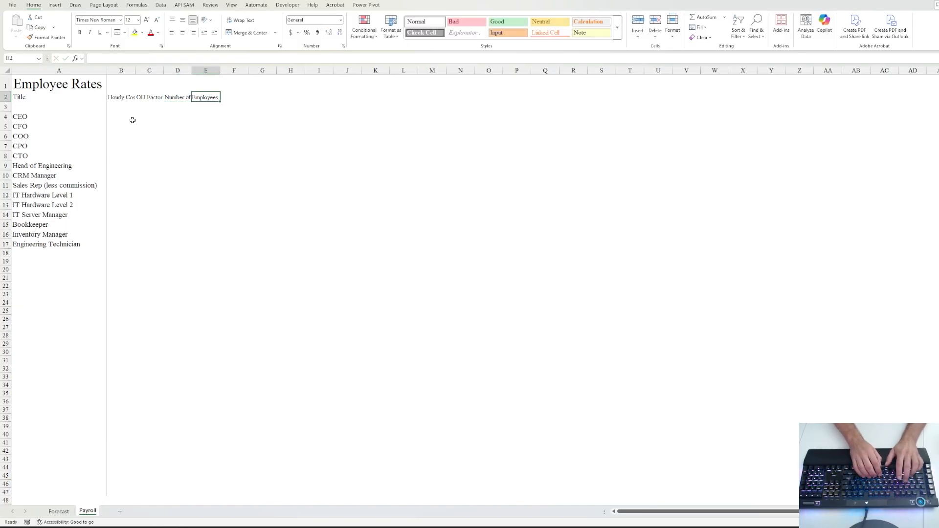
{"action": "type", "text": "e"}
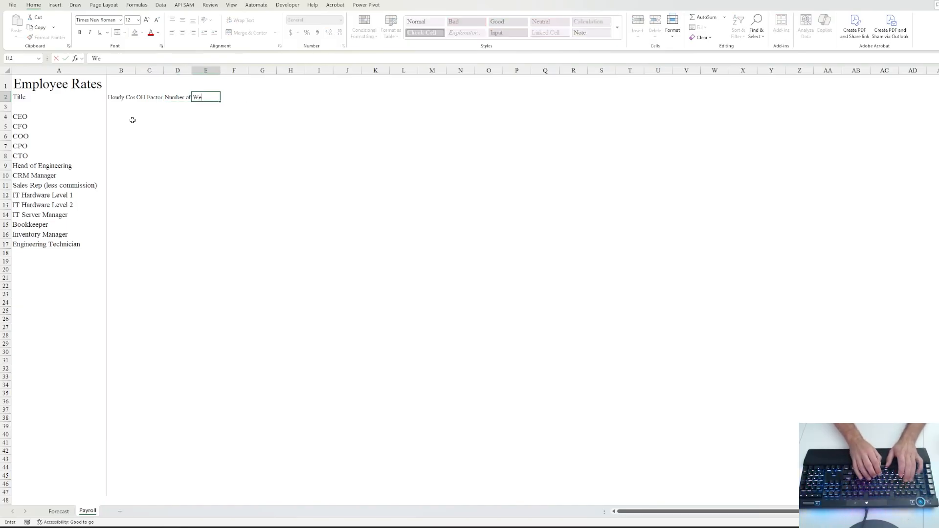
{"action": "type", "text": "ekly Hours"}
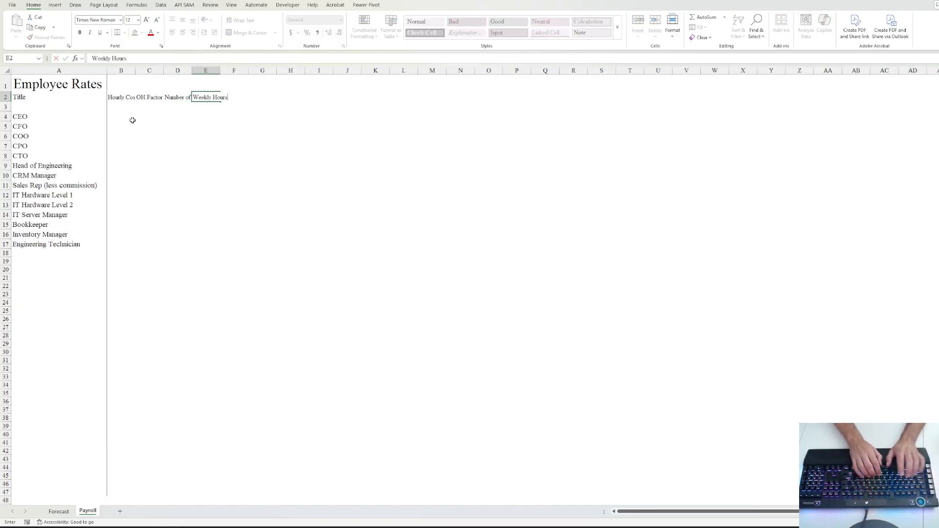
{"action": "key", "text": "Tab"}
- Enter headers Hours per position, Weekly Cost, Bi-weekly Cost, Monthly and Yearly in F2:J2
{"action": "type", "text": "Ho"}
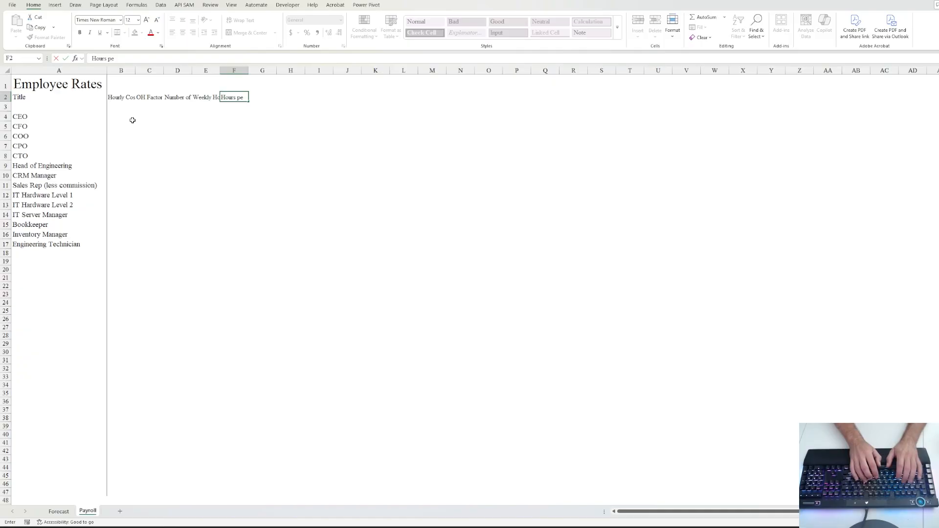
{"action": "key", "text": "Tab"}
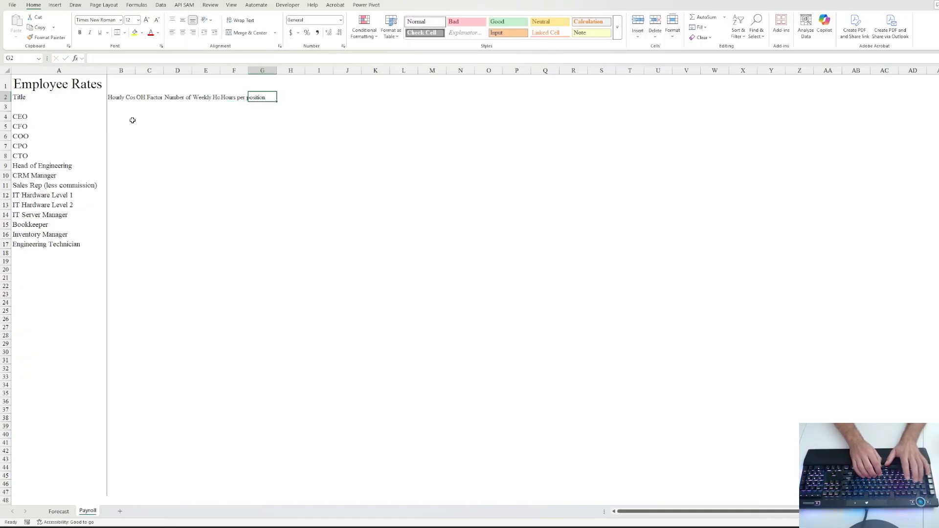
{"action": "type", "text": "Weekly Co"}
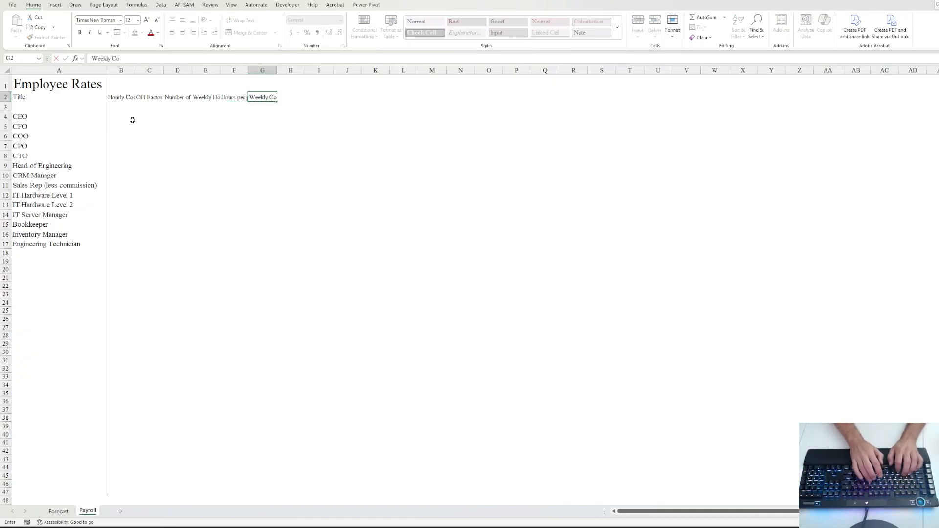
{"action": "type", "text": "st"}
{"action": "key", "text": "Tab"}
{"action": "type", "text": "B"}
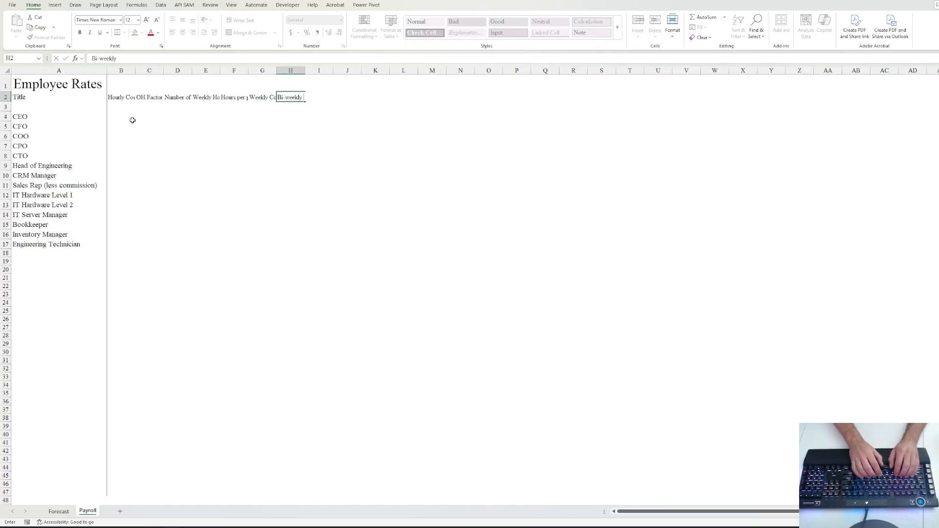
{"action": "key", "text": "Tab"}
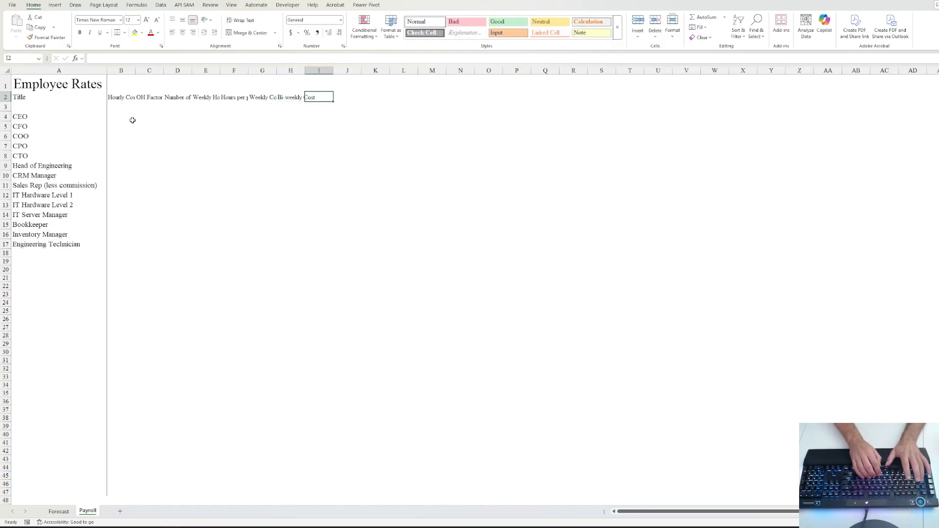
{"action": "type", "text": "Monthl"}
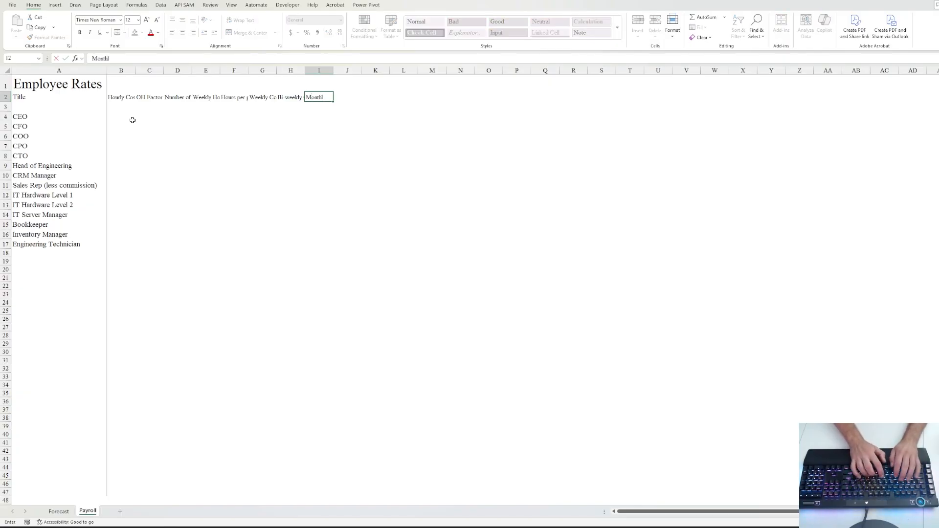
{"action": "type", "text": "y"}
{"action": "key", "text": "Tab"}
{"action": "type", "text": "Y"}
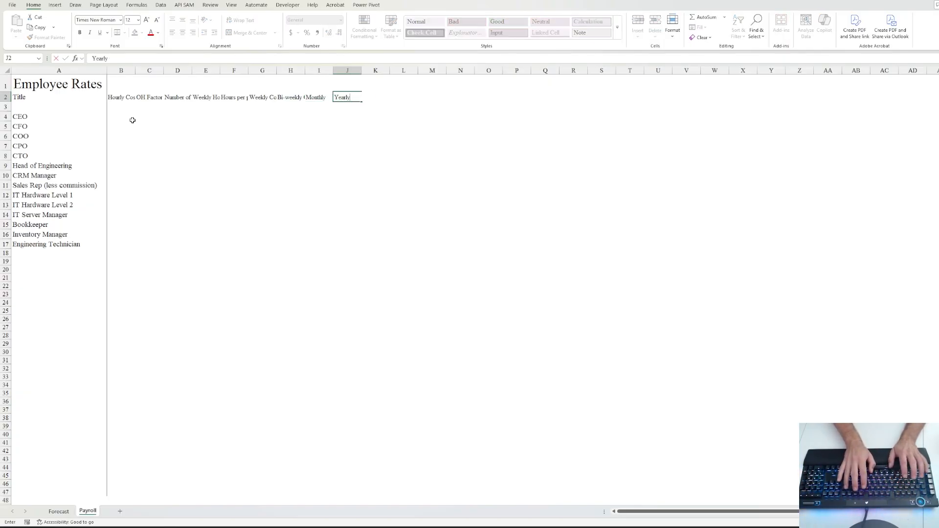
{"action": "key", "text": "Tab"}
- AutoFit columns B through J to their row 2 headers
{"action": "key", "text": "Left"}
{"action": "key", "text": "Left"}
{"action": "key", "text": "Left"}
{"action": "key", "text": "Left"}
{"action": "key", "text": "Left"}
{"action": "key", "text": "Left"}
{"action": "key", "text": "Left"}
{"action": "key", "text": "Left"}
{"action": "key", "text": "Left"}
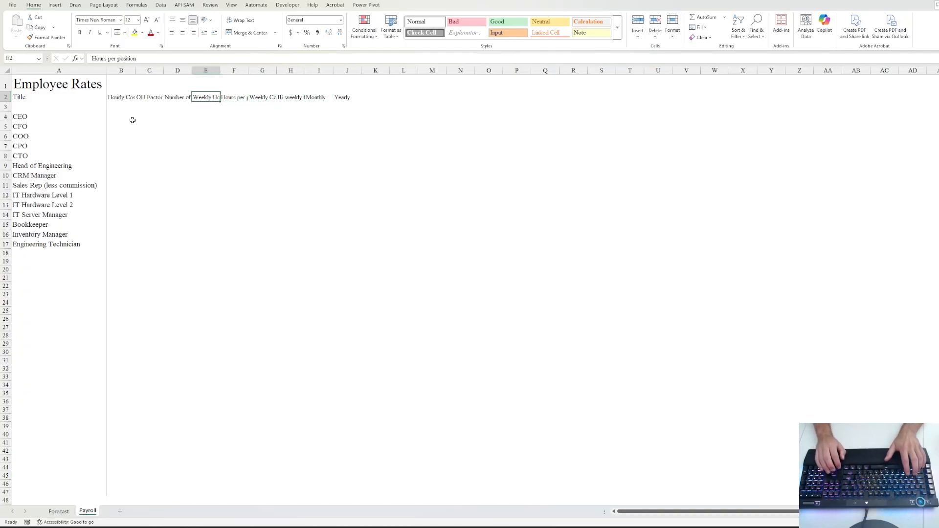
{"action": "key", "text": "ctrl+shift+Right"}
{"action": "key", "text": "alt+h"}
{"action": "key", "text": "o"}
{"action": "key", "text": "i"}
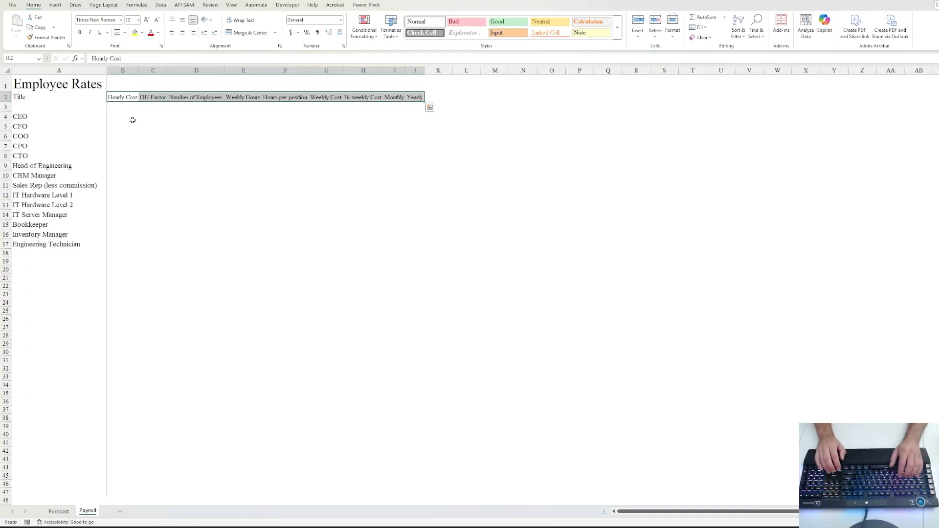
{"action": "key", "text": "Right"}
{"action": "key", "text": "Right"}
{"action": "key", "text": "Right"}
{"action": "key", "text": "Right"}
{"action": "key", "text": "Right"}
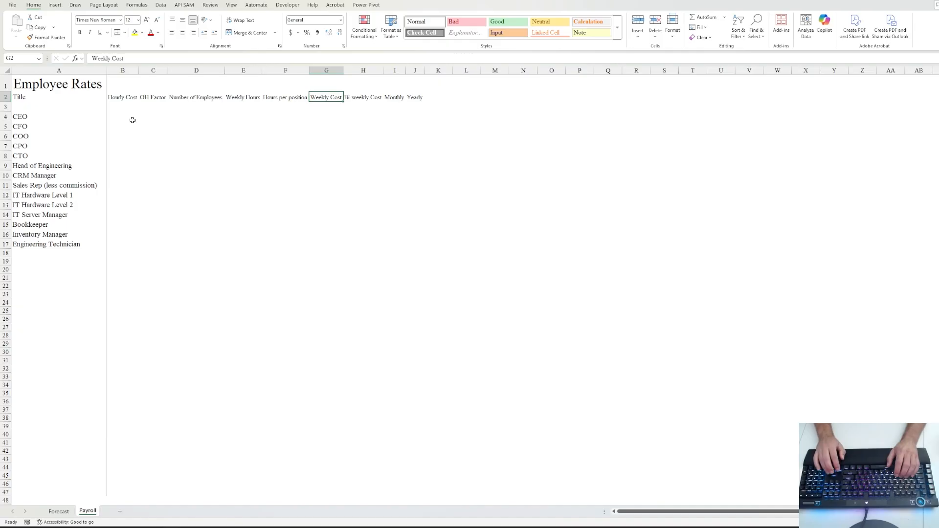
{"action": "key", "text": "Left"}
{"action": "key", "text": "Right"}
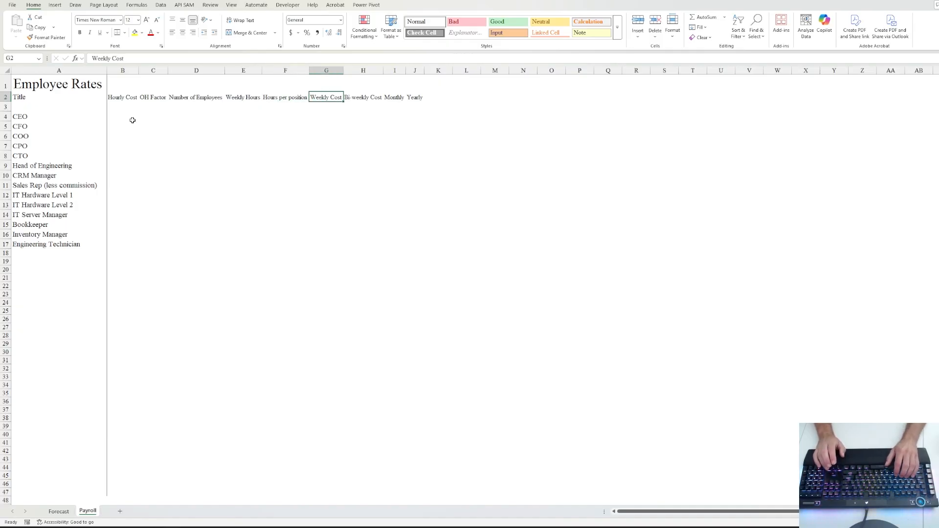
{"action": "key", "text": "Up"}
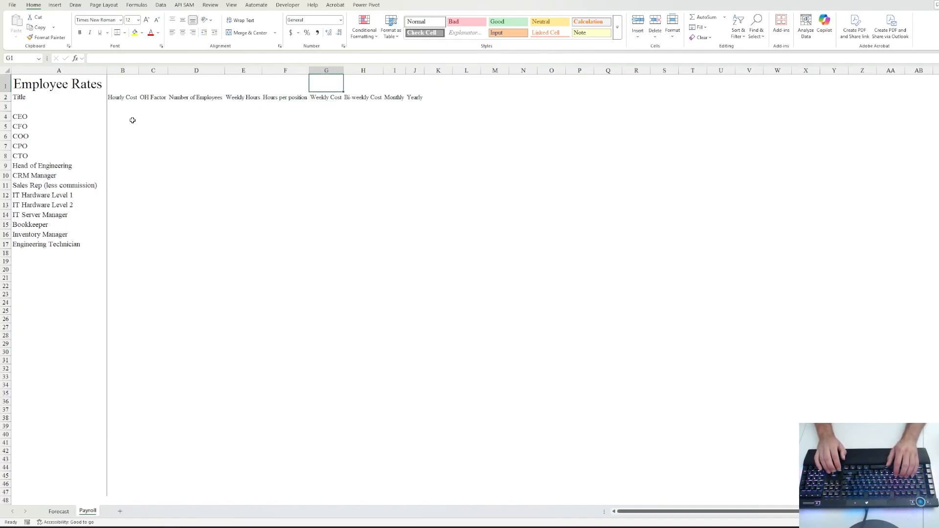
- Give cells G1:J1 a grey background fill
{"action": "key", "text": "shift+Right"}
{"action": "key", "text": "shift+Right"}
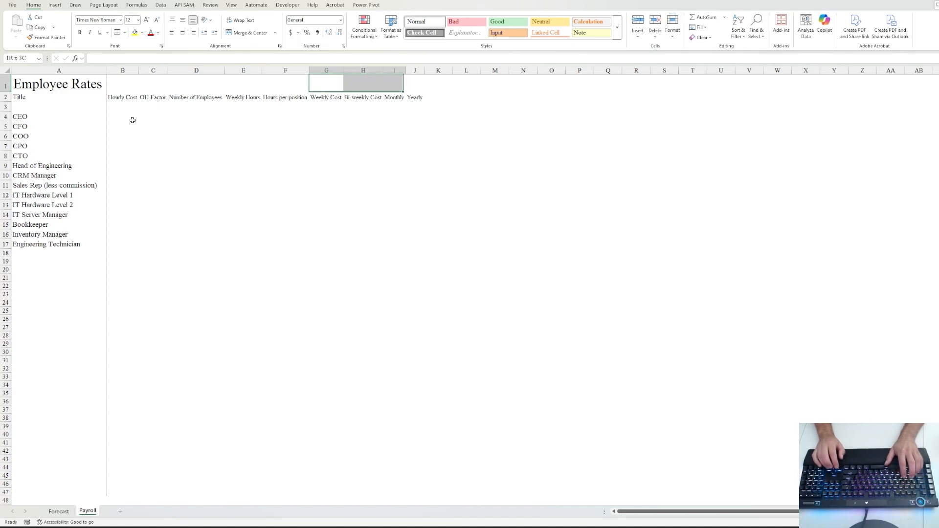
{"action": "key", "text": "shift+Right"}
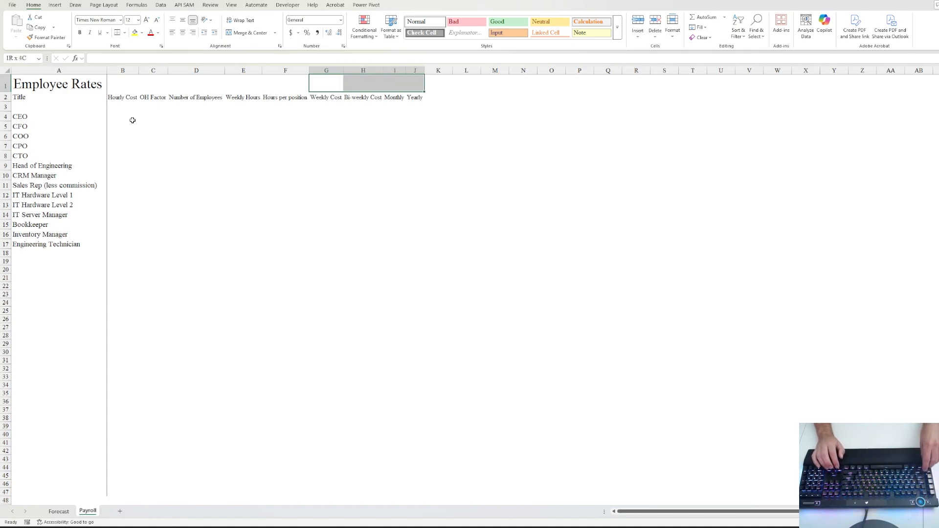
{"action": "key", "text": "ctrl+1"}
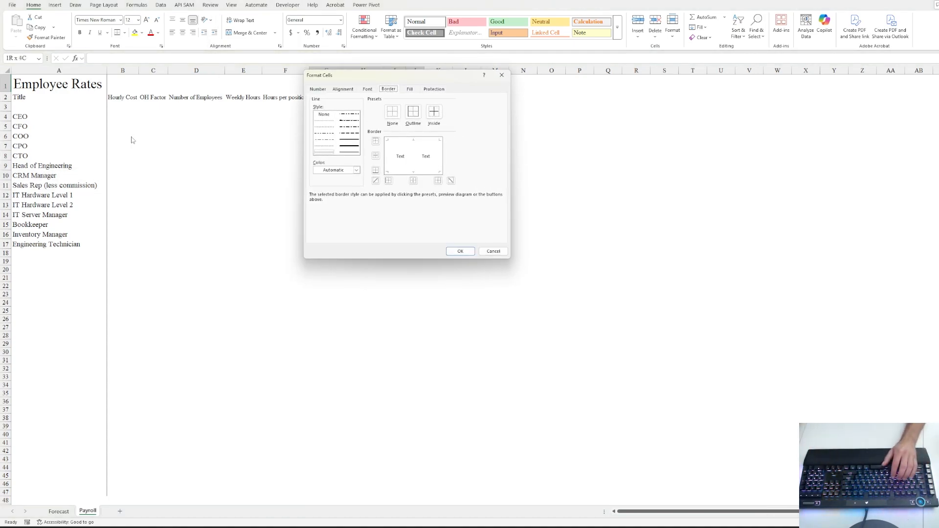
{"action": "left_click", "coordinate": [406, 90]}
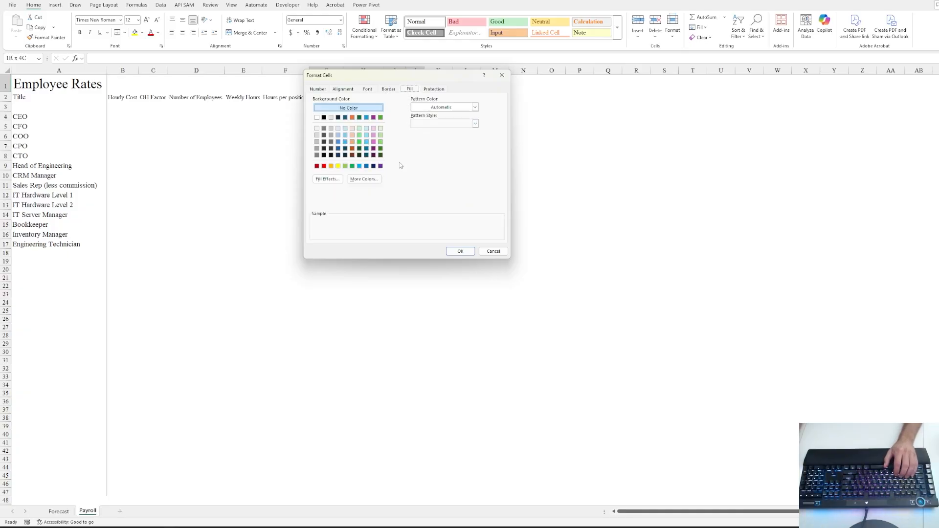
{"action": "left_click", "coordinate": [345, 166]}
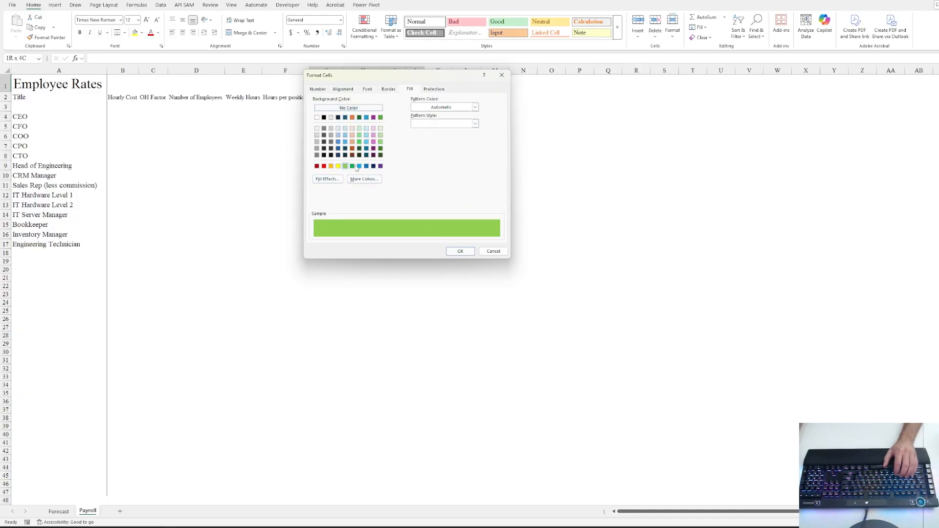
{"action": "left_click", "coordinate": [353, 136]}
{"action": "left_click", "coordinate": [332, 136]}
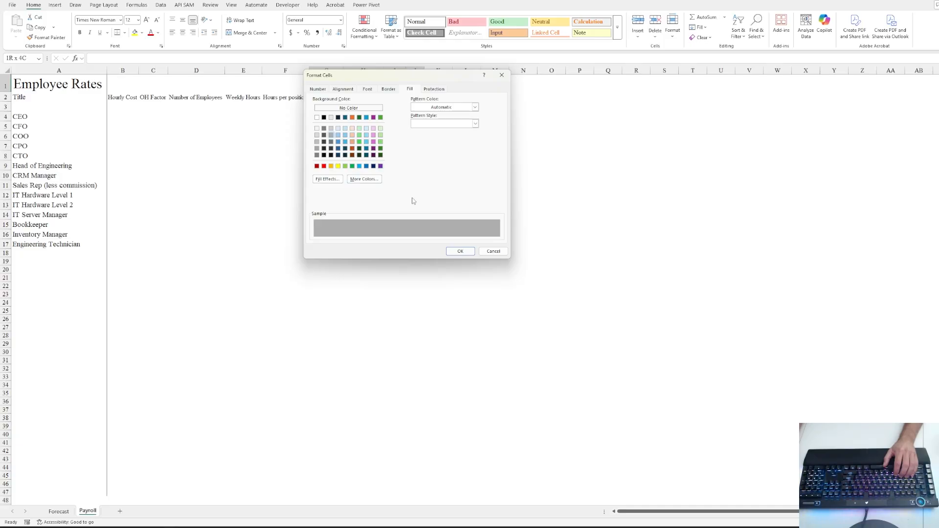
{"action": "left_click", "coordinate": [460, 251]}
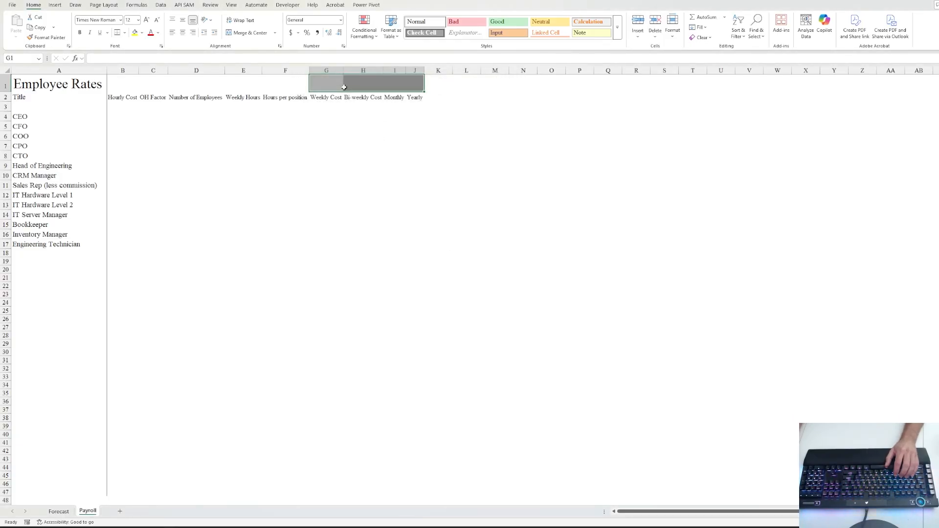
- Merge and centre G1:J1 and enter the heading 'Company Match Cost'
{"action": "left_click", "coordinate": [247, 33]}
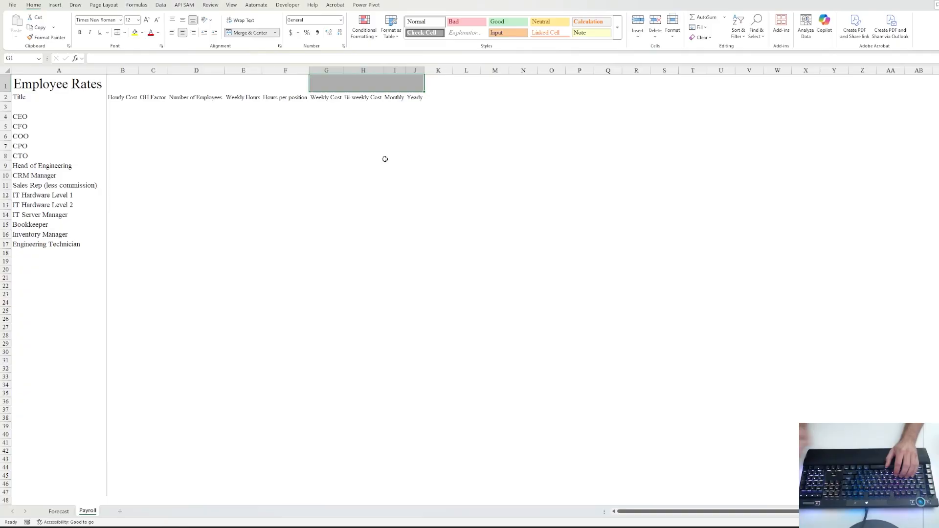
{"action": "type", "text": "Compa"}
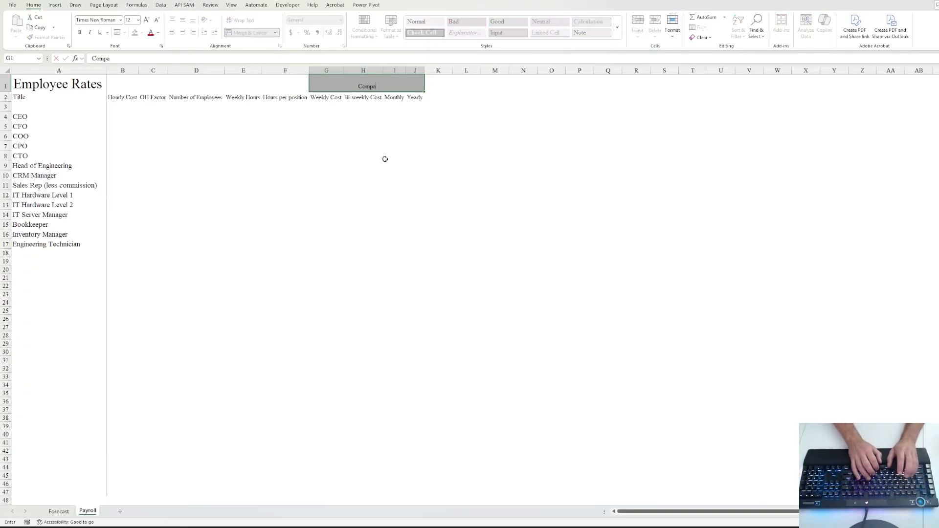
{"action": "type", "text": "ny Match Cost"}
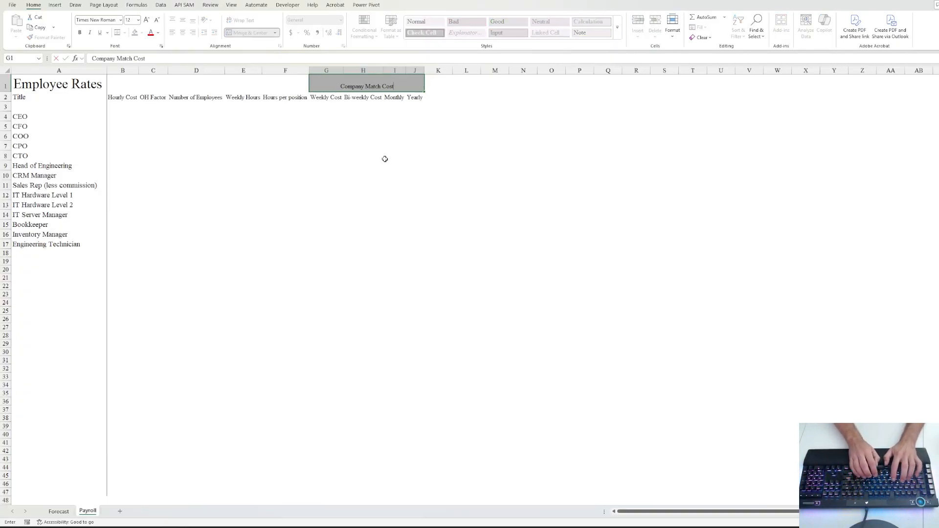
{"action": "key", "text": "ctrl+Return"}
{"action": "key", "text": "Down"}
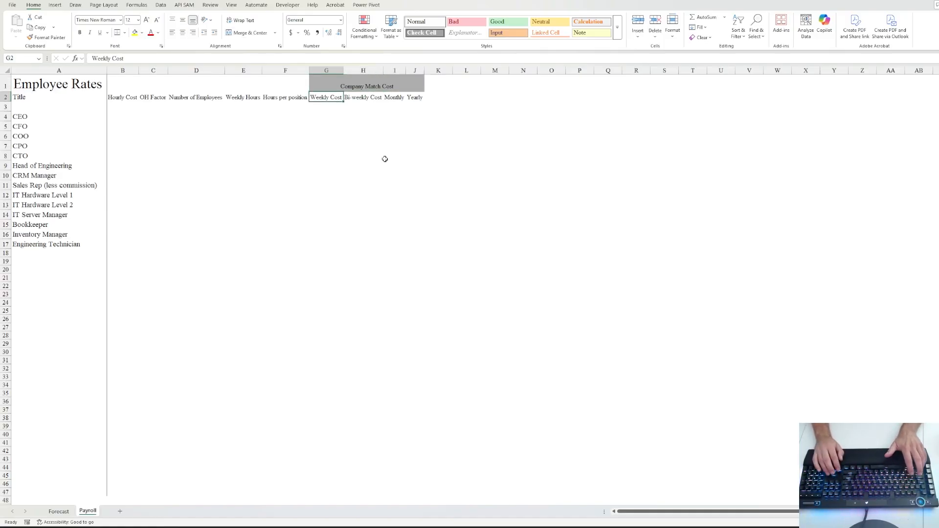
{"action": "key", "text": "Left"}
{"action": "key", "text": "Right"}
{"action": "key", "text": "Right"}
{"action": "key", "text": "Right"}
{"action": "key", "text": "Right"}
{"action": "key", "text": "Right"}
{"action": "key", "text": "Left"}
{"action": "key", "text": "Left"}
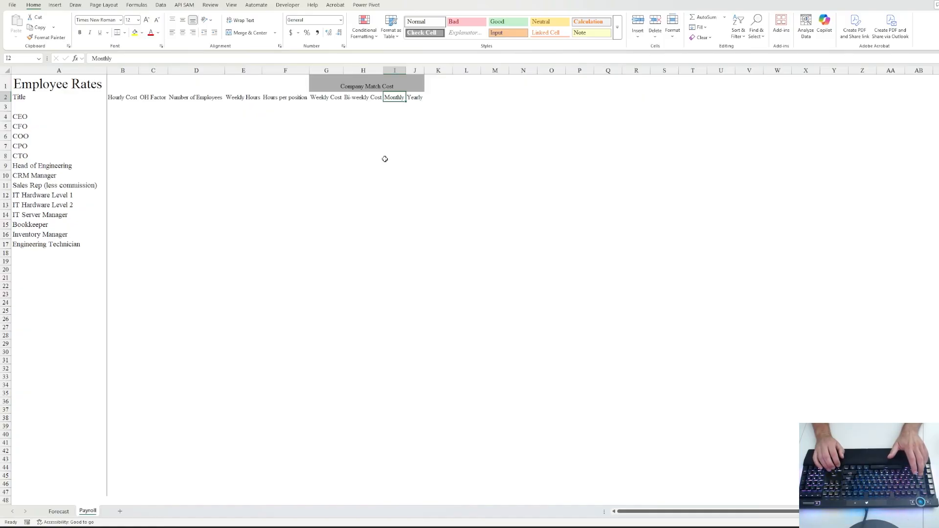
{"action": "key", "text": "Left"}
{"action": "key", "text": "Left"}
{"action": "key", "text": "Left"}
{"action": "key", "text": "Left"}
{"action": "key", "text": "Left"}
{"action": "key", "text": "Left"}
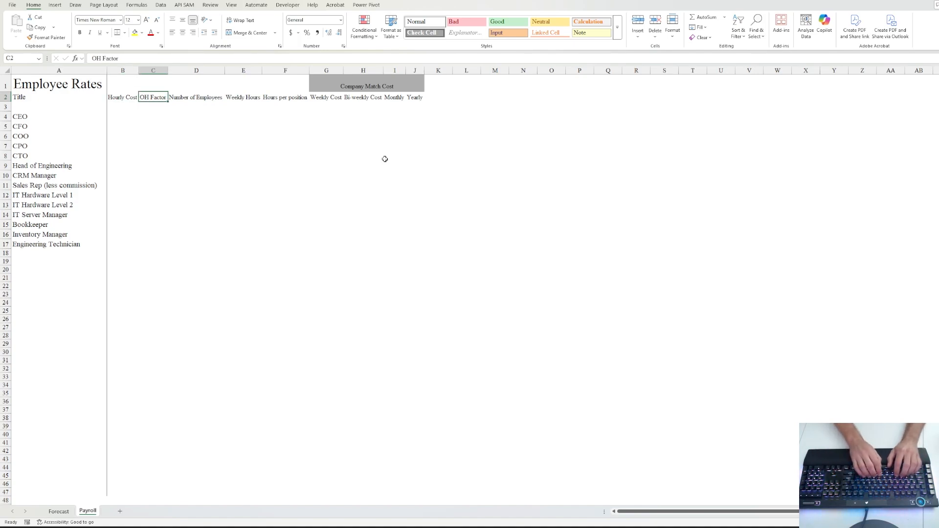
- Rename the C2 header from OH Factor to 'OH Cost'
{"action": "type", "text": "OH Cost"}
{"action": "key", "text": "ctrl+Return"}
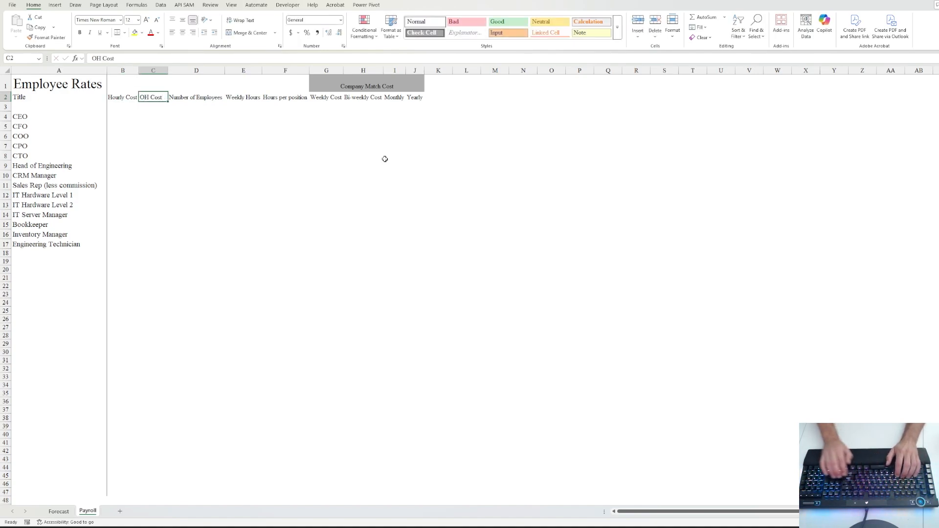
{"action": "key", "text": "Up"}
{"action": "key", "text": "Left"}
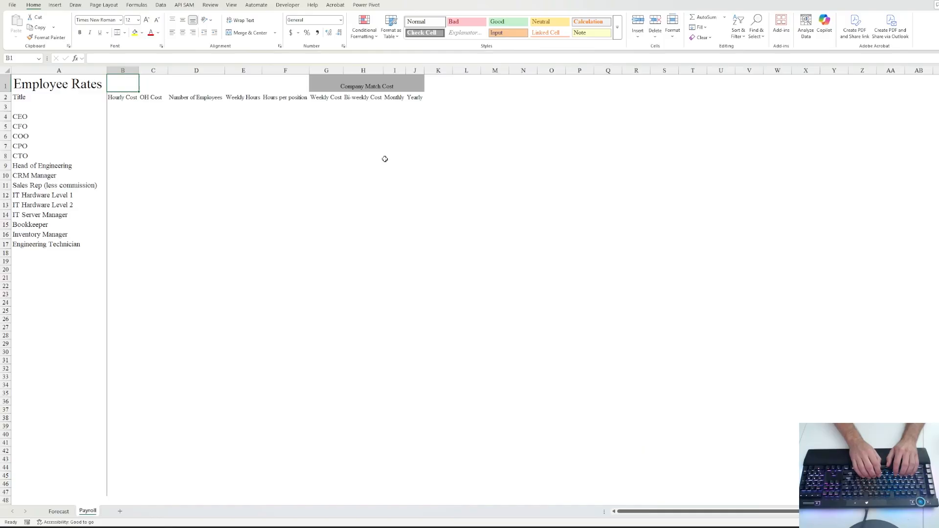
- Label C1 'Overhead Factor' and enter the 110% overhead rate in B1
{"action": "key", "text": "Right"}
{"action": "type", "text": "O"}
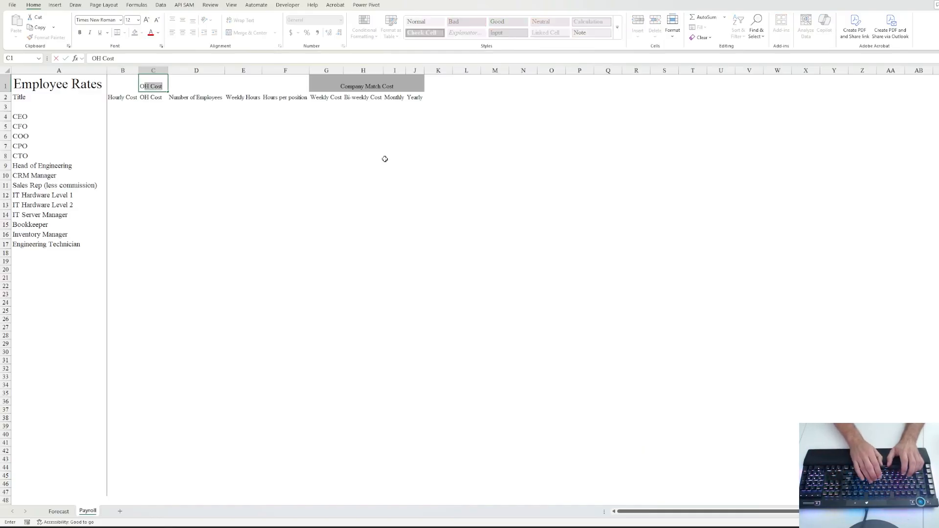
{"action": "type", "text": "verhead Fa"}
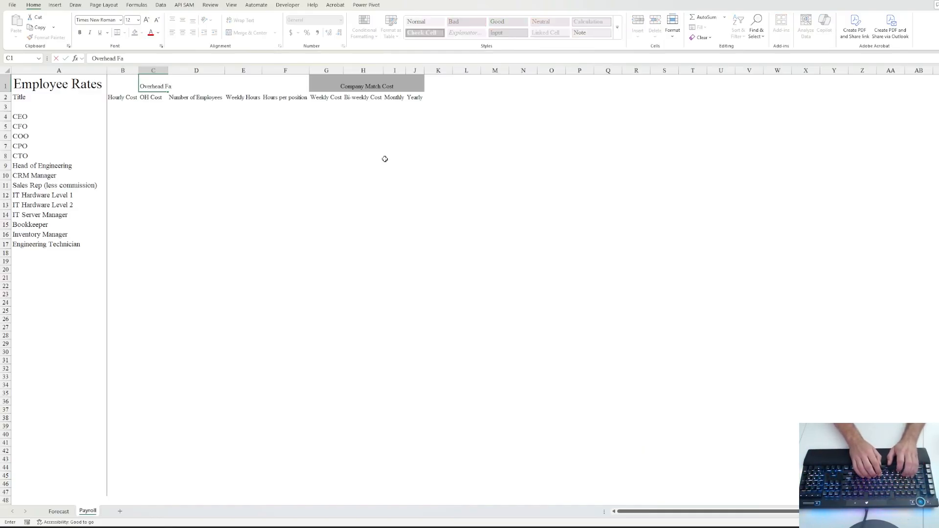
{"action": "type", "text": "ctor"}
{"action": "key", "text": "ctrl+Return"}
{"action": "key", "text": "Left"}
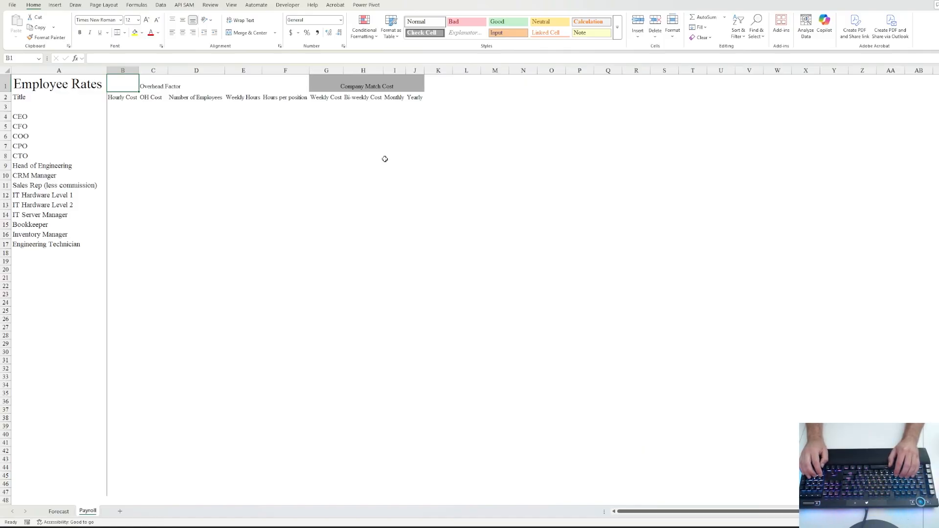
{"action": "type", "text": "110"}
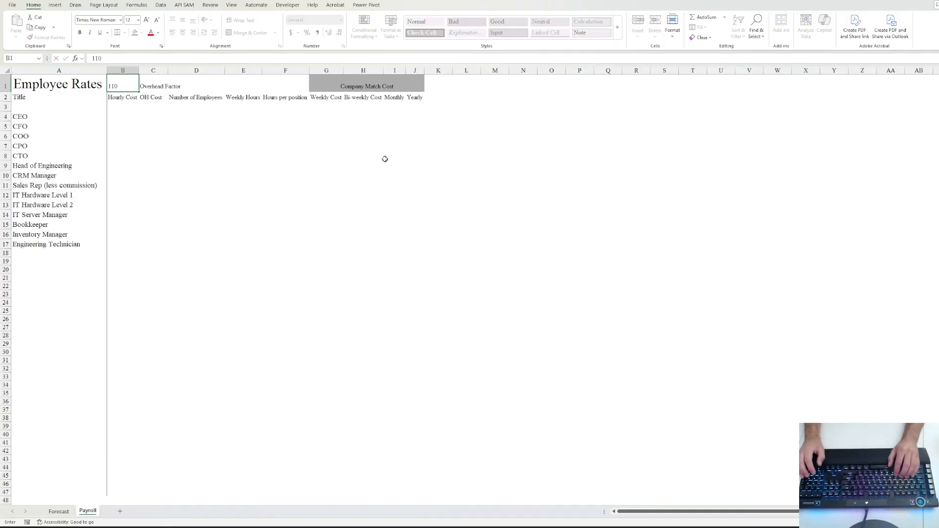
{"action": "type", "text": "%"}
{"action": "key", "text": "ctrl+Return"}
{"action": "key", "text": "Down"}
{"action": "key", "text": "Down"}
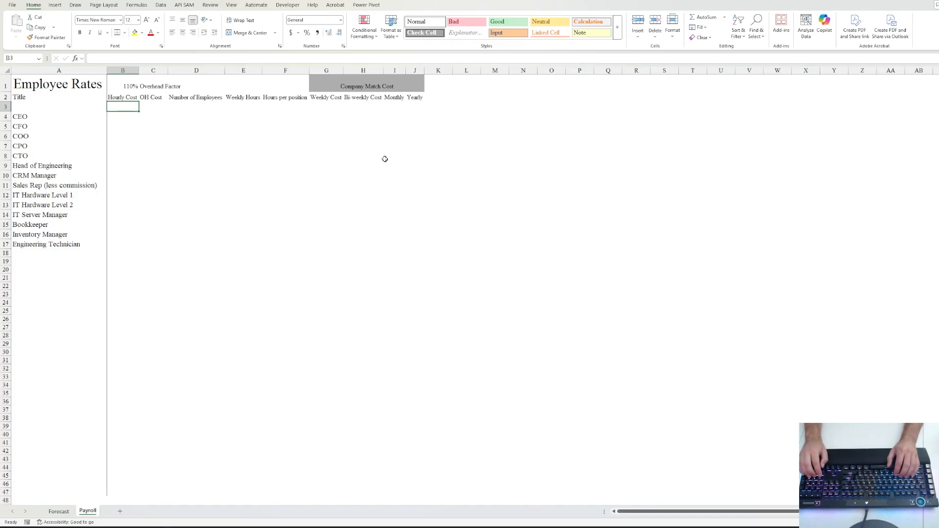
- Enter 75 as the hourly cost in B3 and give it Accounting format
{"action": "type", "text": "75"}
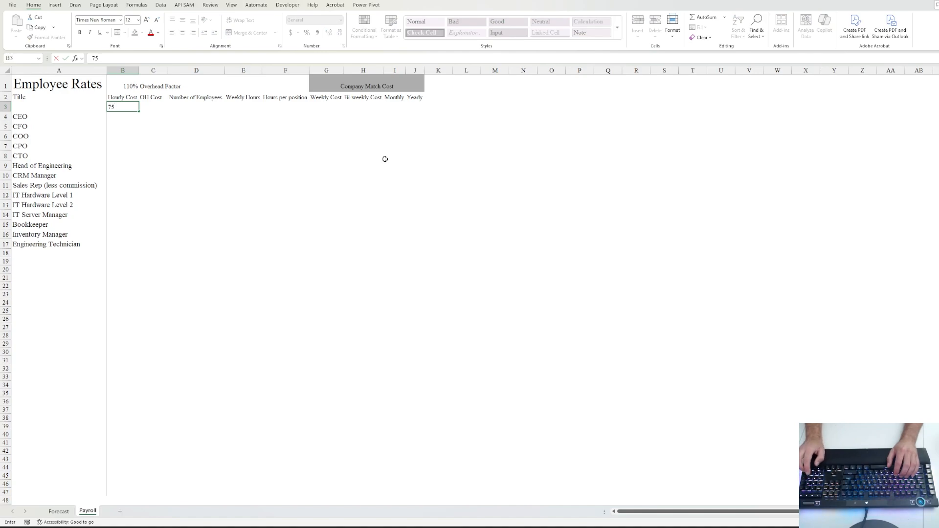
{"action": "key", "text": "ctrl+Return"}
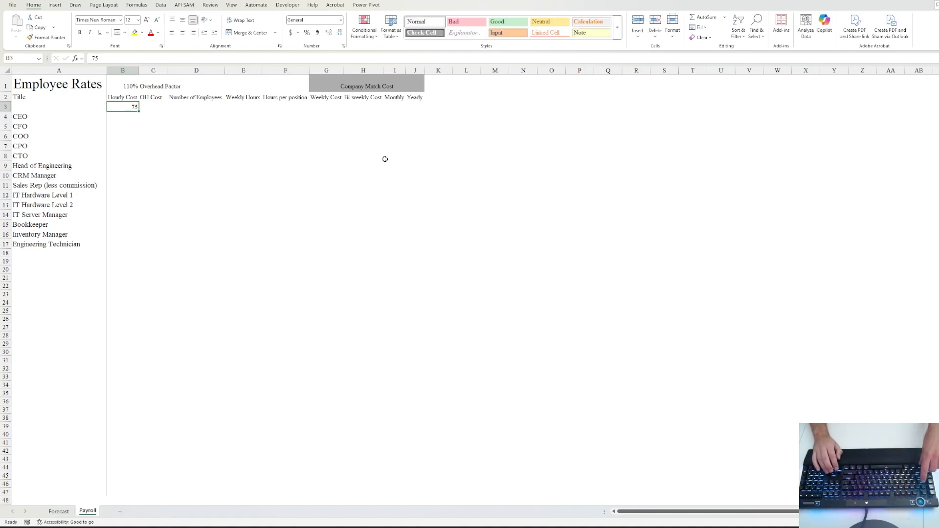
{"action": "key", "text": "ctrl+1"}
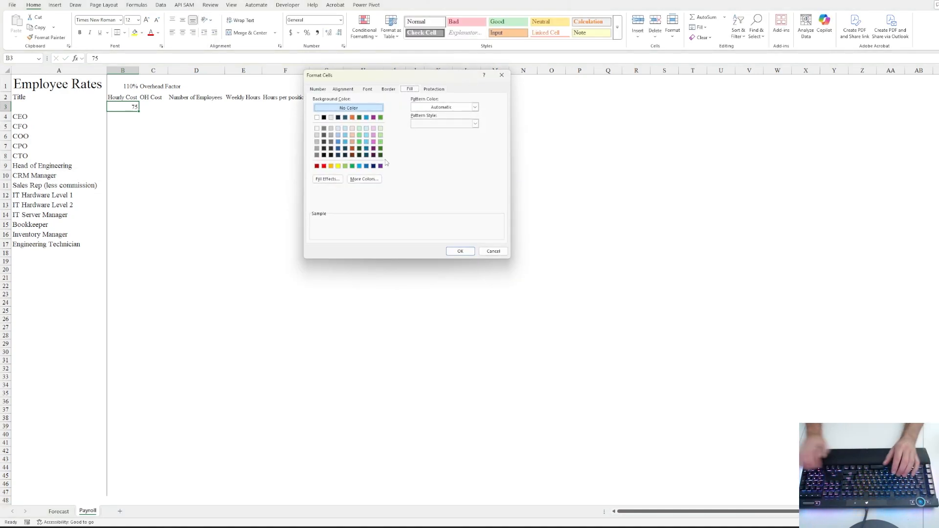
{"action": "left_click", "coordinate": [318, 90]}
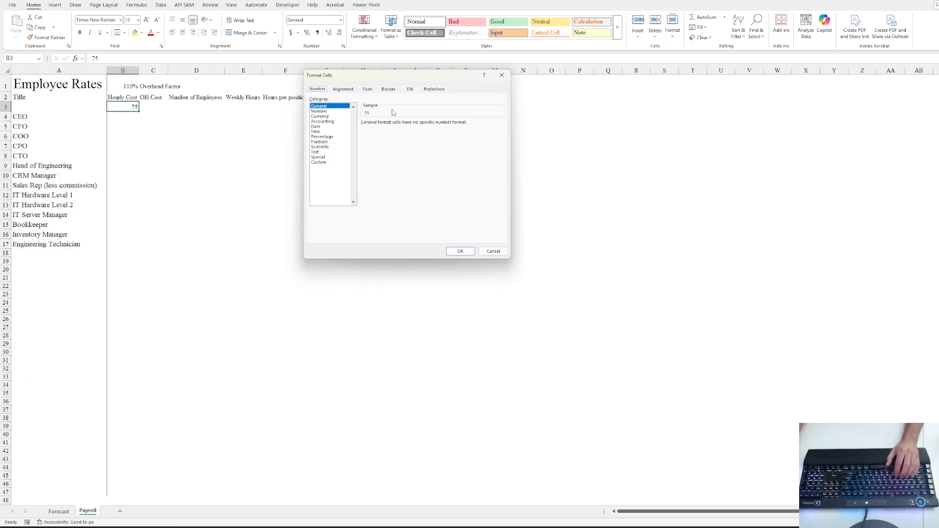
{"action": "left_click", "coordinate": [321, 116]}
{"action": "left_click", "coordinate": [324, 121]}
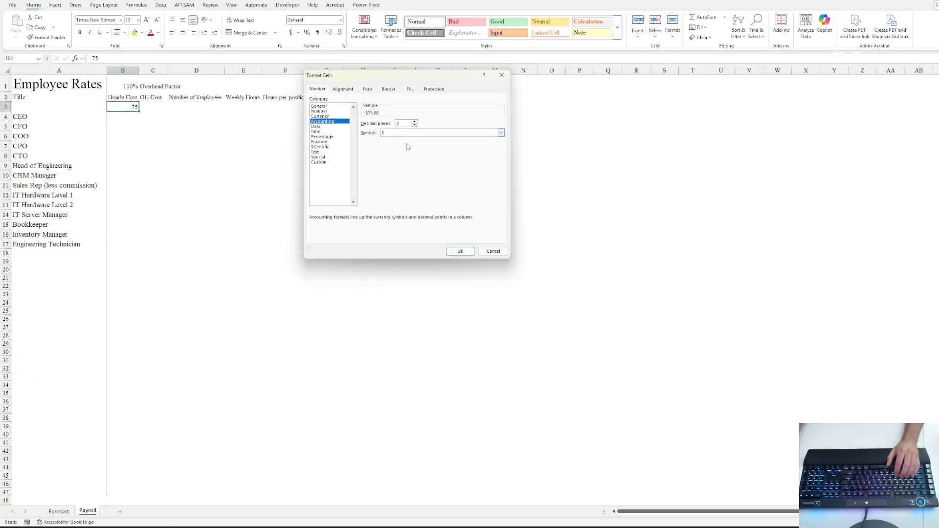
{"action": "left_click", "coordinate": [460, 251]}
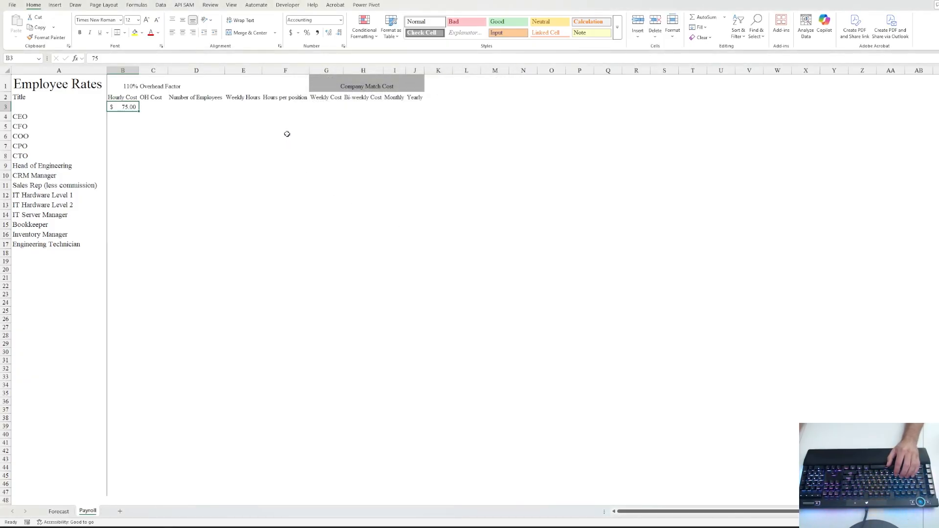
- Calculate C3's OH cost as =B3*$B$1 with an absolute rate reference
{"action": "left_click", "coordinate": [144, 106]}
{"action": "type", "text": "="}
{"action": "key", "text": "Left"}
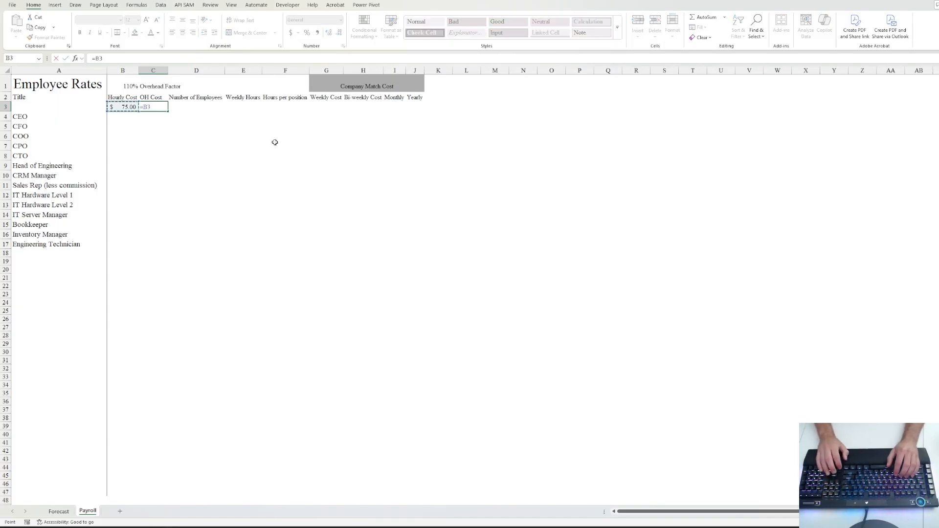
{"action": "type", "text": "*"}
{"action": "key", "text": "Up"}
{"action": "key", "text": "Up"}
{"action": "key", "text": "Left"}
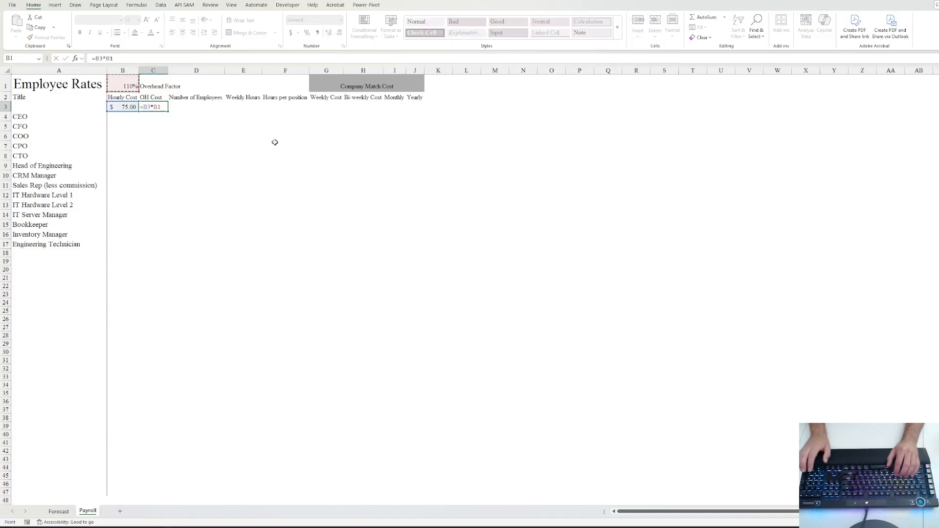
{"action": "key", "text": "F4"}
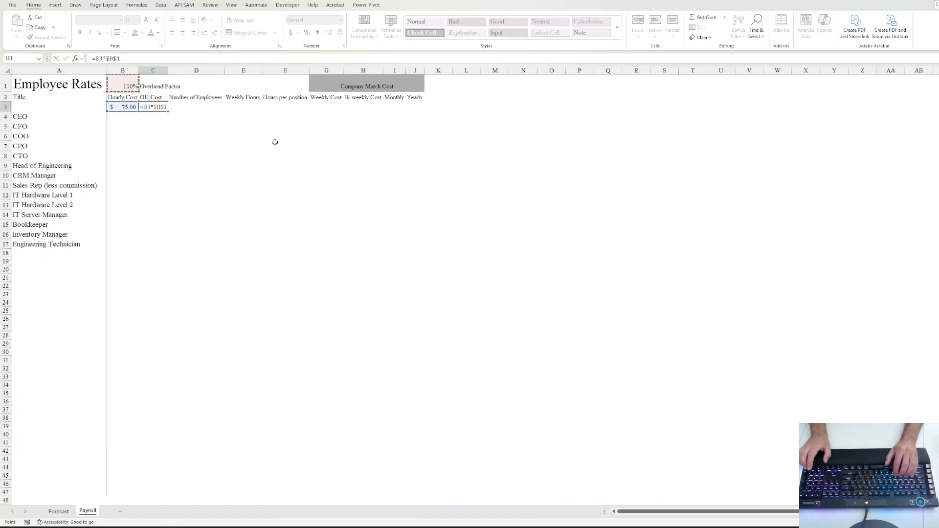
{"action": "key", "text": "ctrl+Return"}
- Copy the B3:C3 hourly and OH cost cells into the CEO row 4
{"action": "key", "text": "Left"}
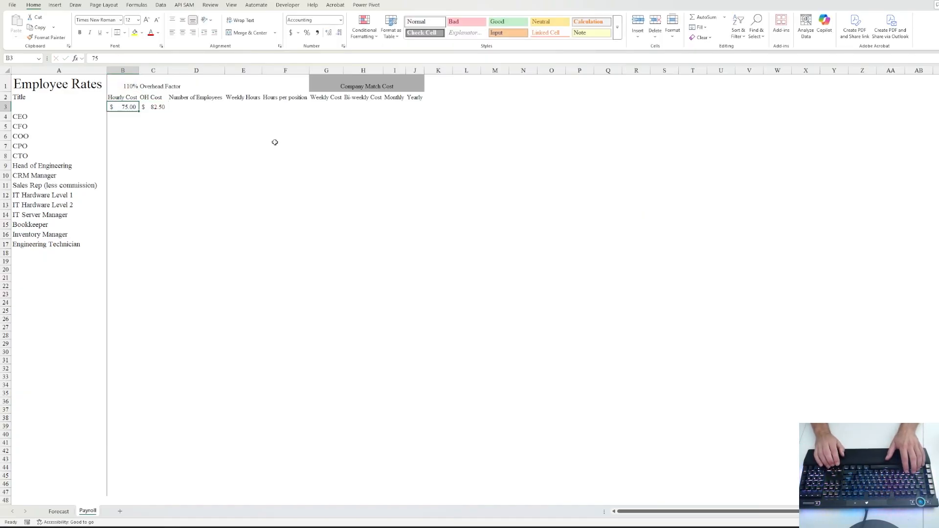
{"action": "key", "text": "shift+Right"}
{"action": "key", "text": "ctrl+c"}
{"action": "key", "text": "Down"}
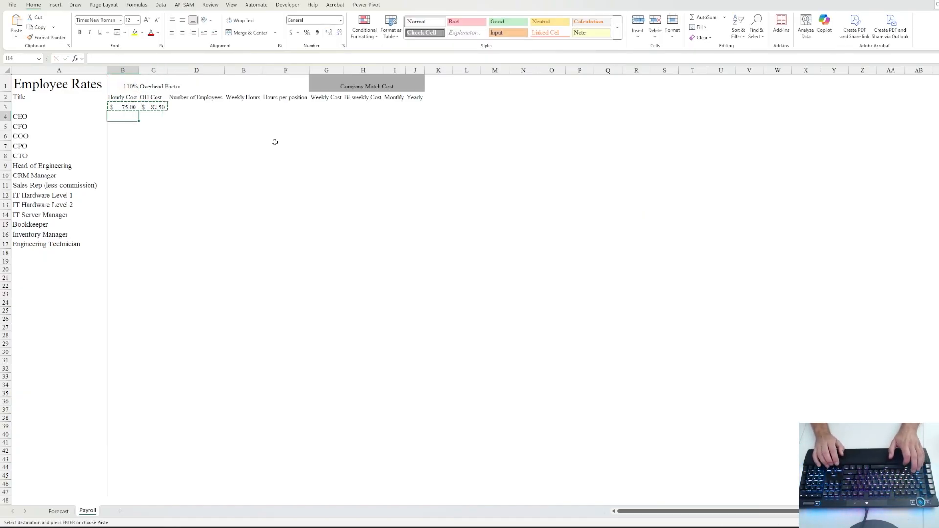
{"action": "key", "text": "ctrl+v"}
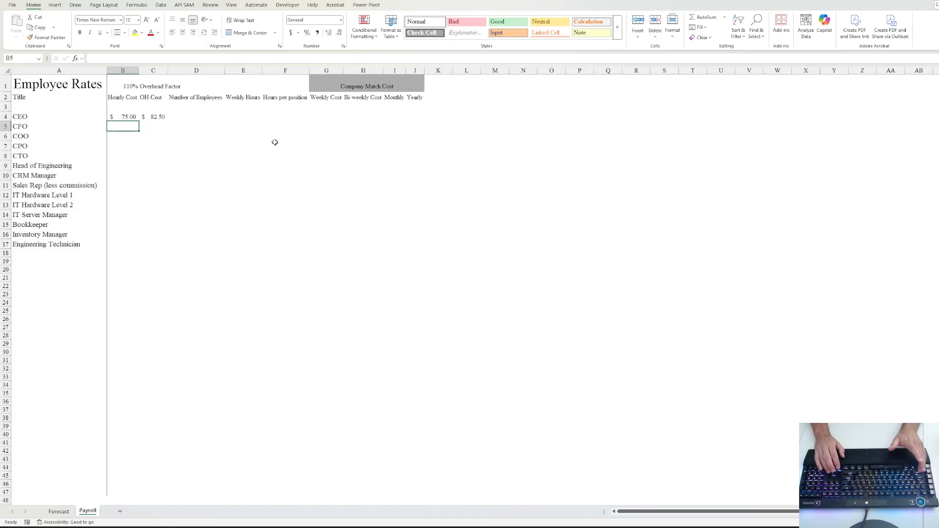
- Fill 75 down B4:B8 and copy the OH Cost formula down C4:C8
{"action": "key", "text": "Up"}
{"action": "key", "text": "Left"}
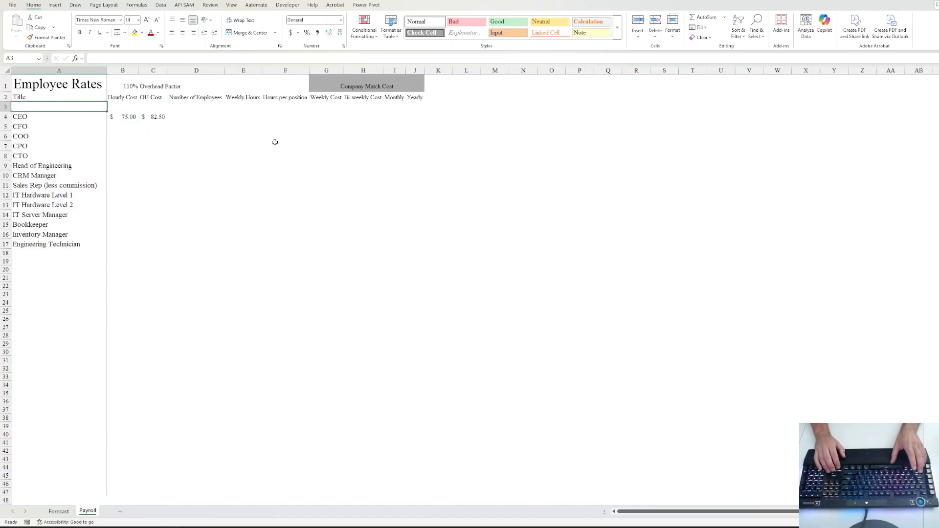
{"action": "key", "text": "Down"}
{"action": "key", "text": "Right"}
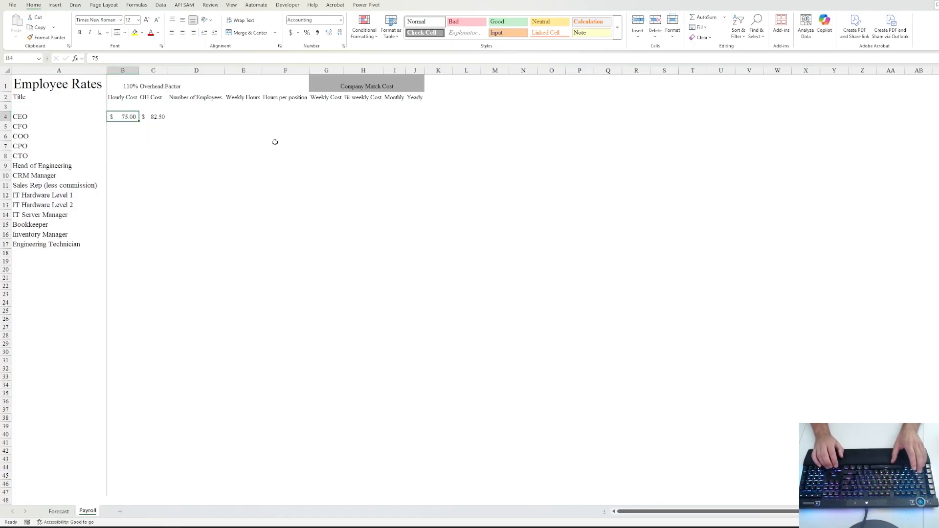
{"action": "key", "text": "Down"}
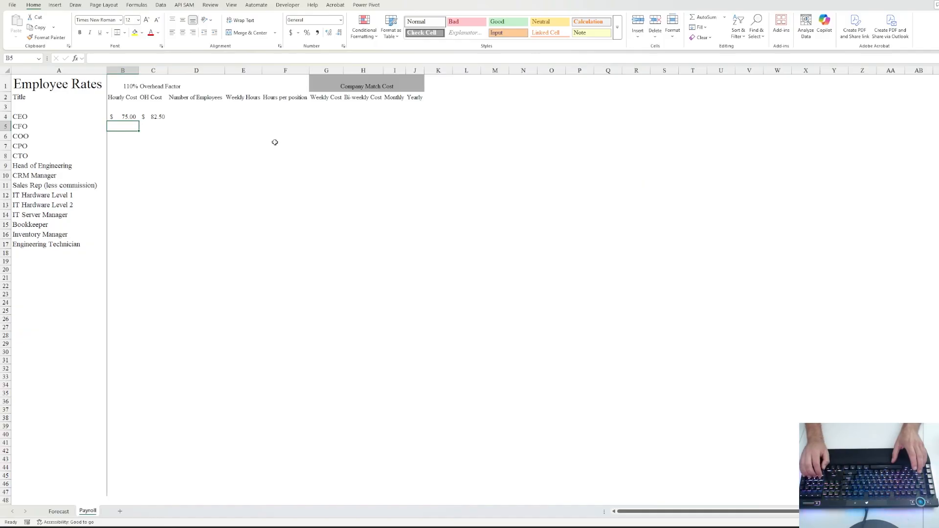
{"action": "type", "text": "75"}
{"action": "key", "text": "Up"}
{"action": "key", "text": "shift+Down"}
{"action": "key", "text": "shift+Down"}
{"action": "key", "text": "shift+Down"}
{"action": "key", "text": "shift+Down"}
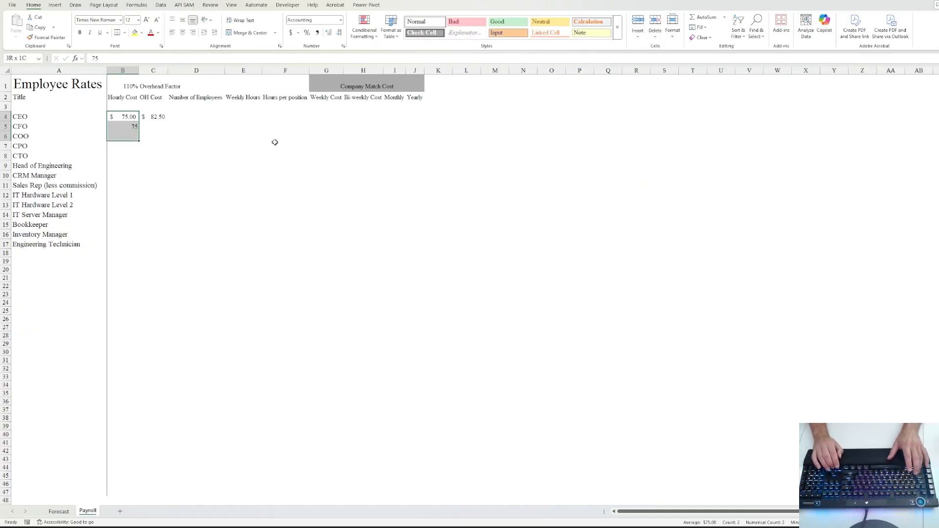
{"action": "key", "text": "ctrl+d"}
{"action": "key", "text": "Right"}
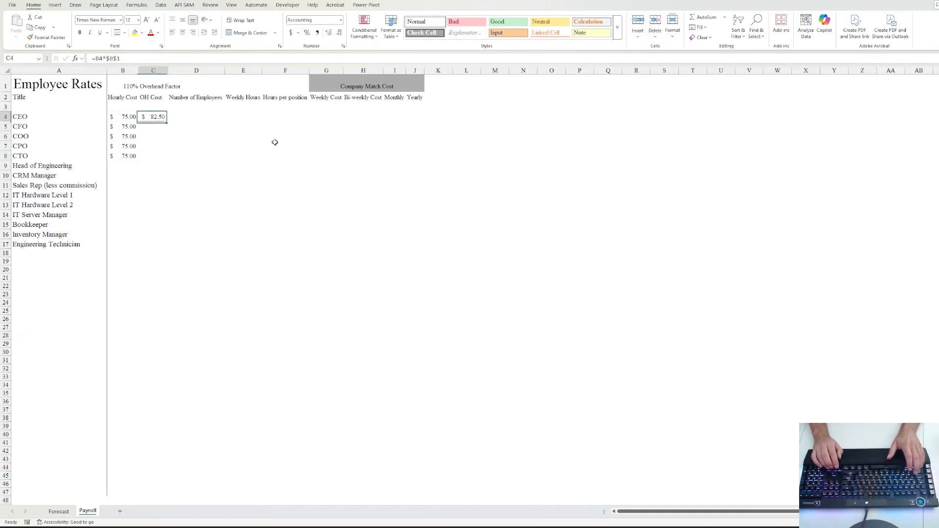
{"action": "key", "text": "shift+Down"}
{"action": "key", "text": "shift+Down"}
{"action": "key", "text": "shift+Down"}
{"action": "key", "text": "shift+Down"}
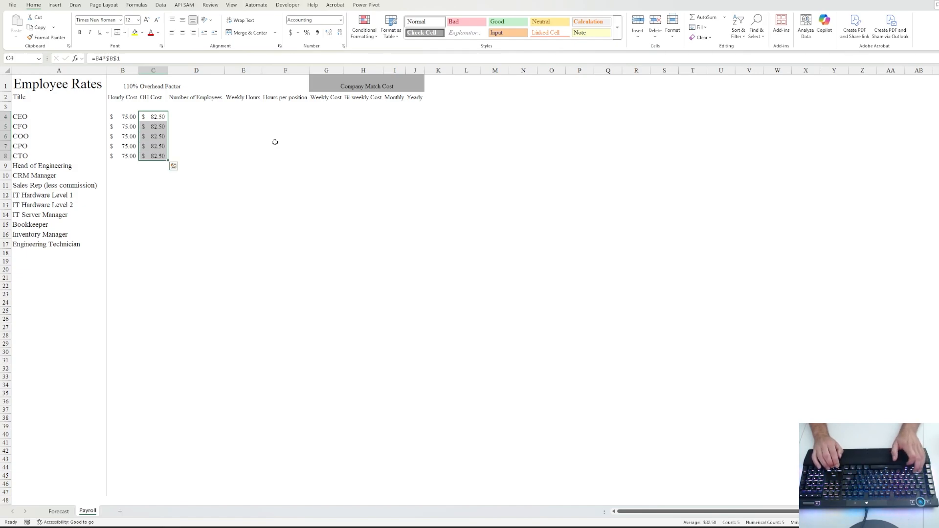
{"action": "key", "text": "ctrl+d"}
- Enter hourly rates 70, 55, 35, 35 and 35 from Head of Engineering through IT Hardware Level 2
{"action": "key", "text": "Down"}
{"action": "key", "text": "Down"}
{"action": "key", "text": "Down"}
{"action": "key", "text": "Down"}
{"action": "key", "text": "Down"}
{"action": "key", "text": "Left"}
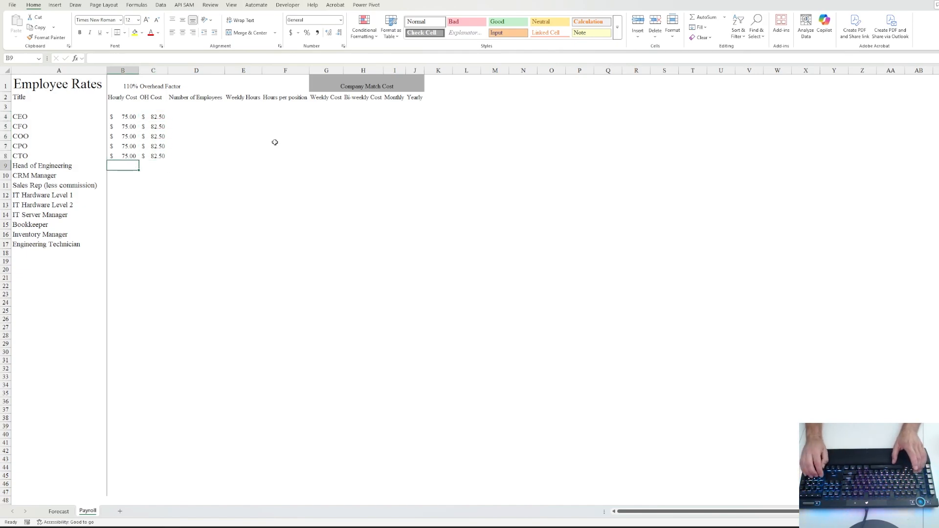
{"action": "type", "text": "70"}
{"action": "key", "text": "Return"}
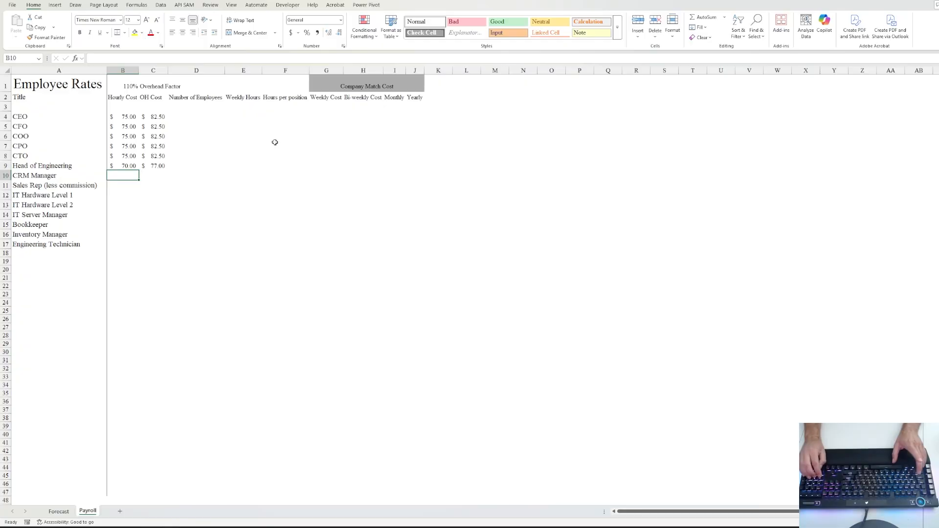
{"action": "type", "text": "55"}
{"action": "key", "text": "Return"}
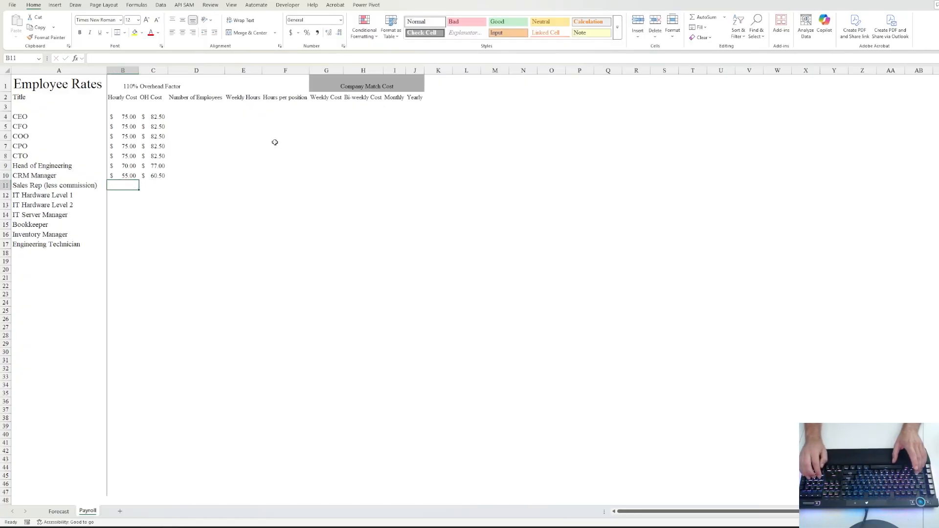
{"action": "type", "text": "35"}
{"action": "key", "text": "Return"}
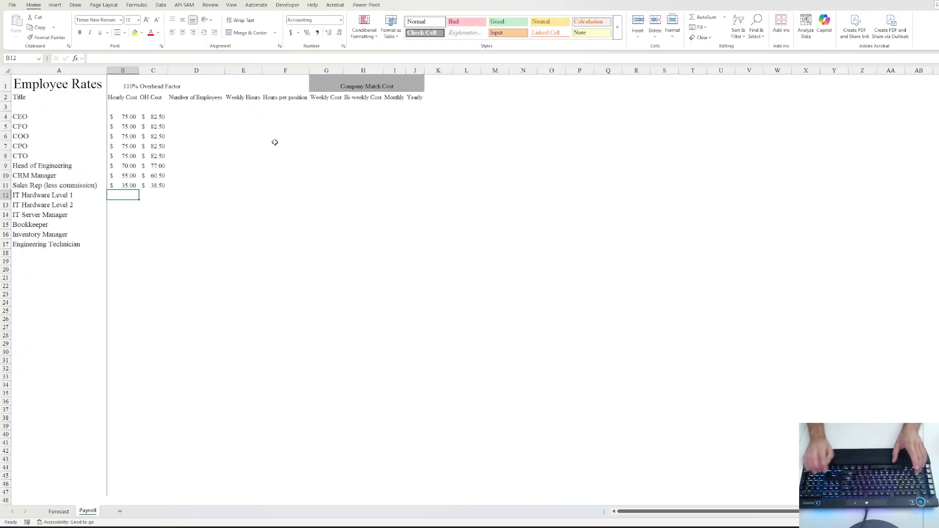
{"action": "type", "text": "35"}
{"action": "key", "text": "Return"}
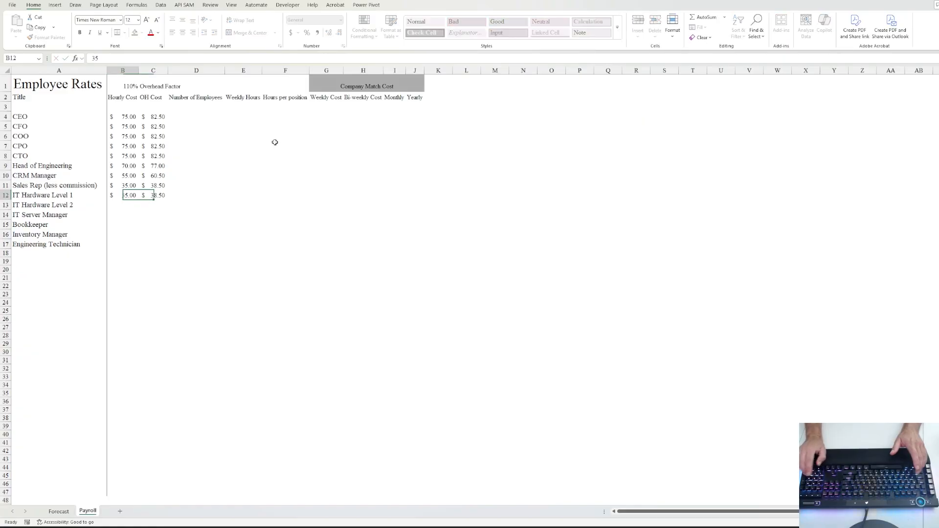
{"action": "type", "text": "35"}
{"action": "key", "text": "Return"}
- Enter hourly rates 42, 25, 25 and 27 from IT Server Manager through Engineering Technician
{"action": "key", "text": "Return"}
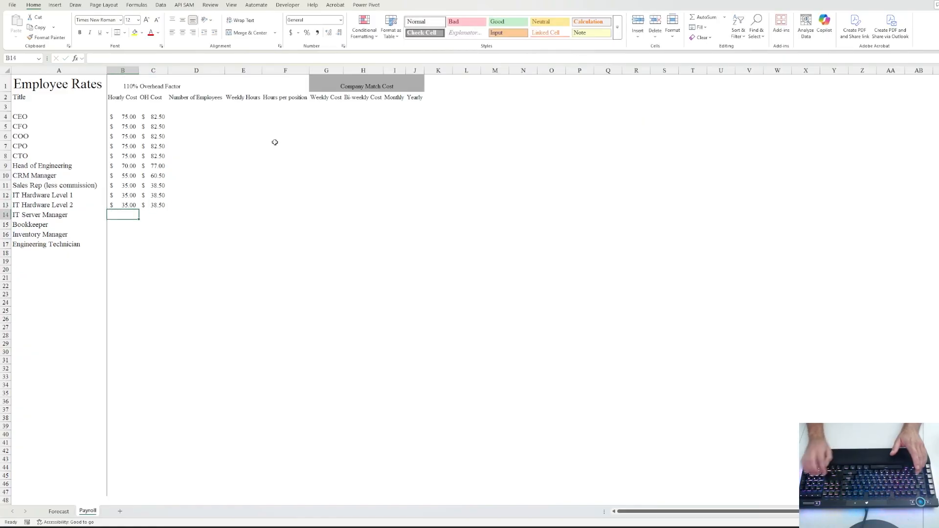
{"action": "type", "text": "42"}
{"action": "key", "text": "Return"}
{"action": "type", "text": "25"}
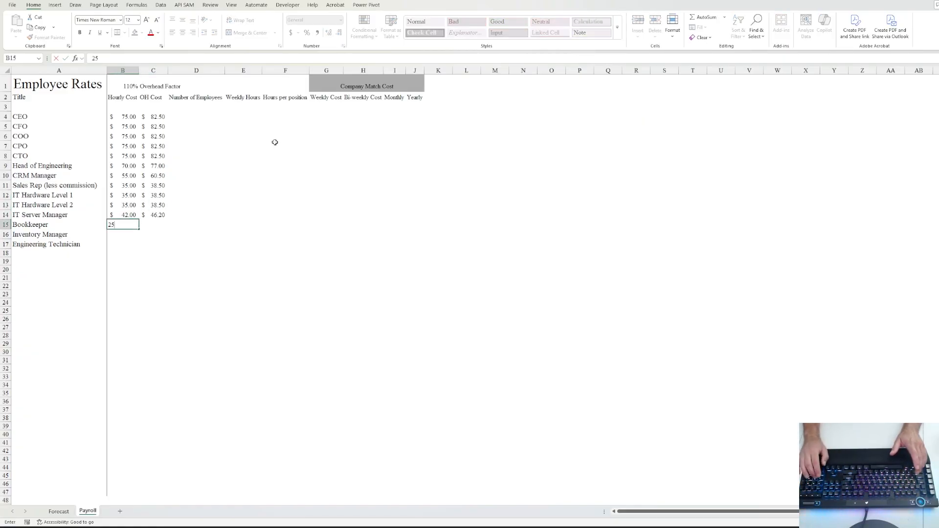
{"action": "key", "text": "Return"}
{"action": "type", "text": "25"}
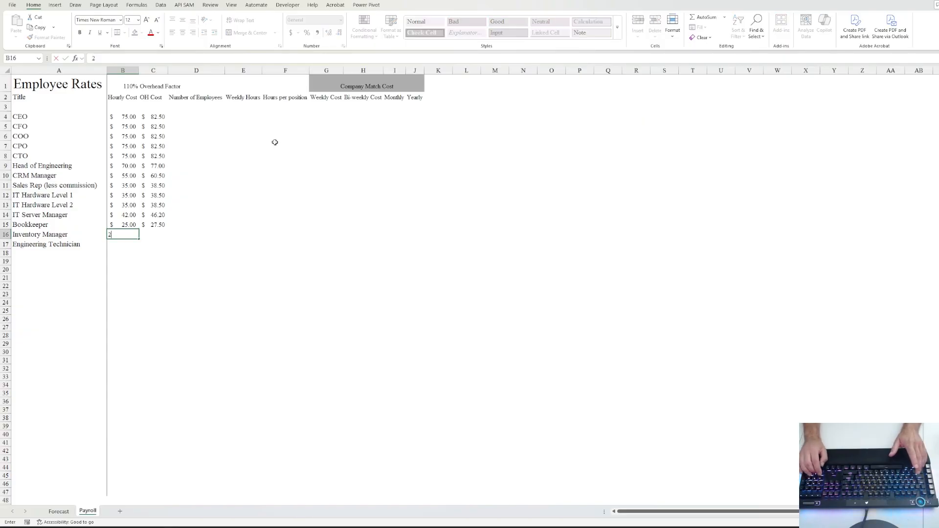
{"action": "key", "text": "Return"}
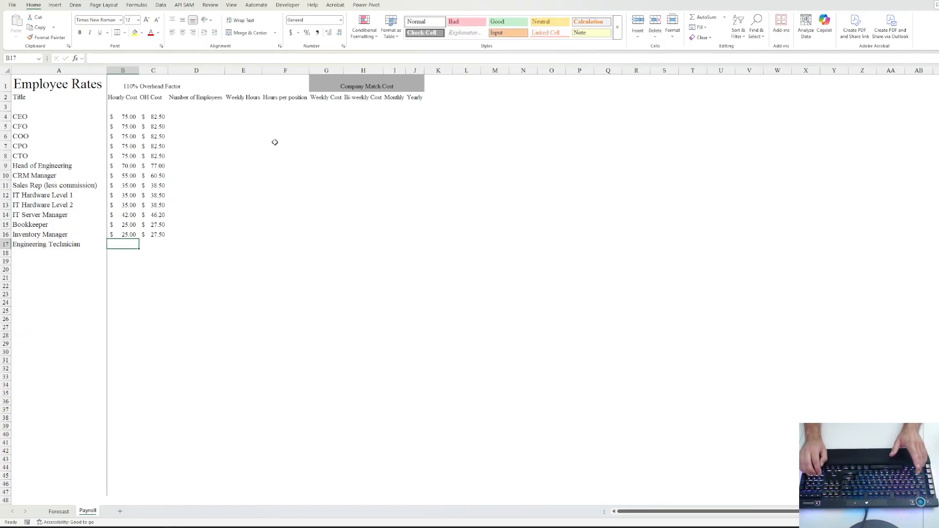
{"action": "type", "text": "37"}
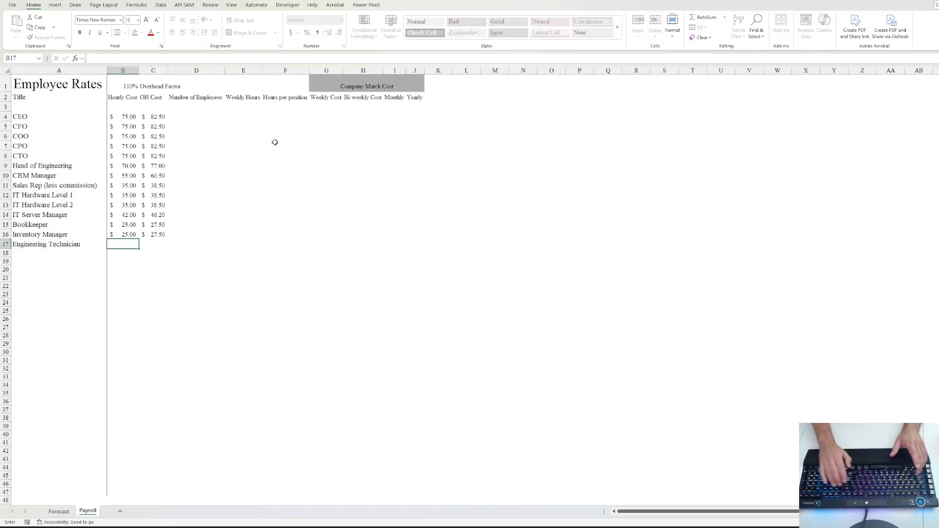
{"action": "type", "text": "27"}
{"action": "key", "text": "Tab"}
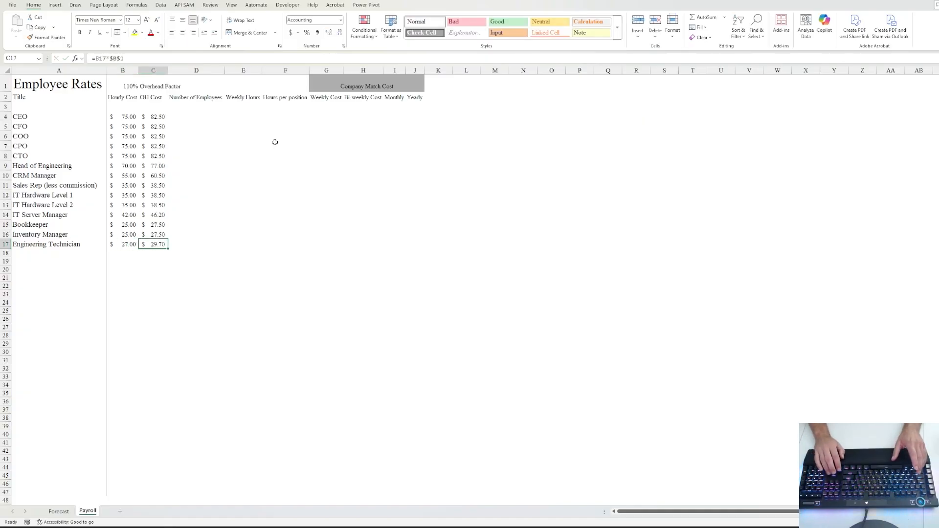
{"action": "key", "text": "Up"}
{"action": "key", "text": "Up"}
{"action": "key", "text": "Up"}
{"action": "key", "text": "Up"}
{"action": "key", "text": "Up"}
{"action": "key", "text": "Up"}
{"action": "key", "text": "Up"}
{"action": "key", "text": "Up"}
{"action": "key", "text": "Up"}
{"action": "key", "text": "Up"}
{"action": "key", "text": "Up"}
{"action": "key", "text": "Up"}
{"action": "key", "text": "Up"}
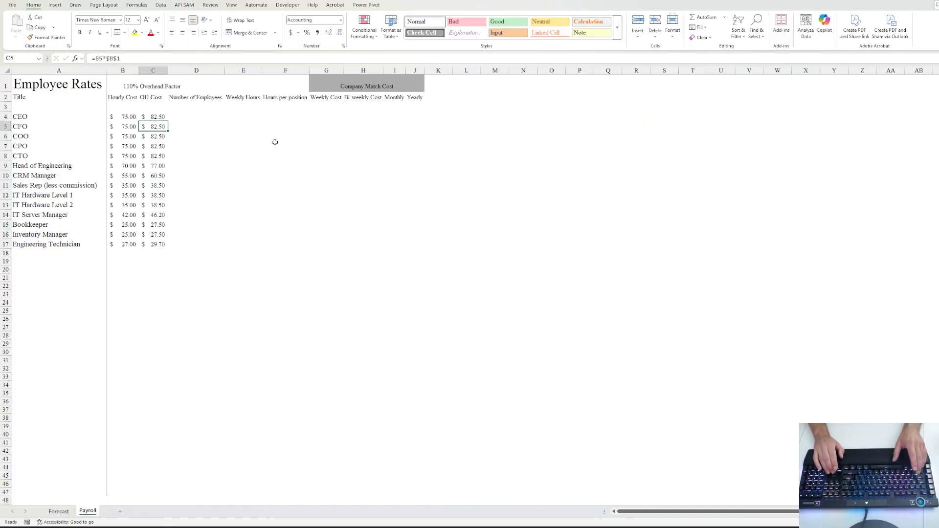
{"action": "key", "text": "Right"}
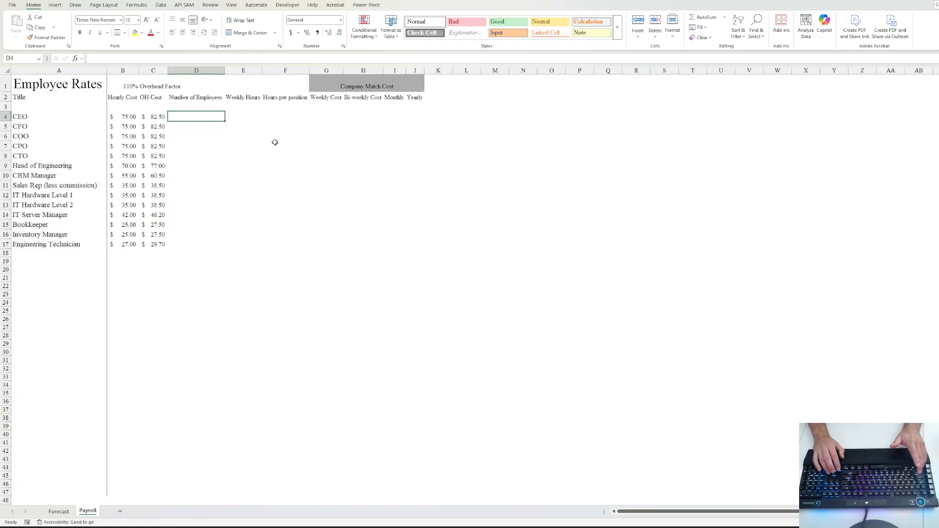
- Enter 1 employee each for CEO, CFO, COO, CPO, CTO, Head of Engineering and CRM Manager
{"action": "key", "text": "Left"}
{"action": "key", "text": "Left"}
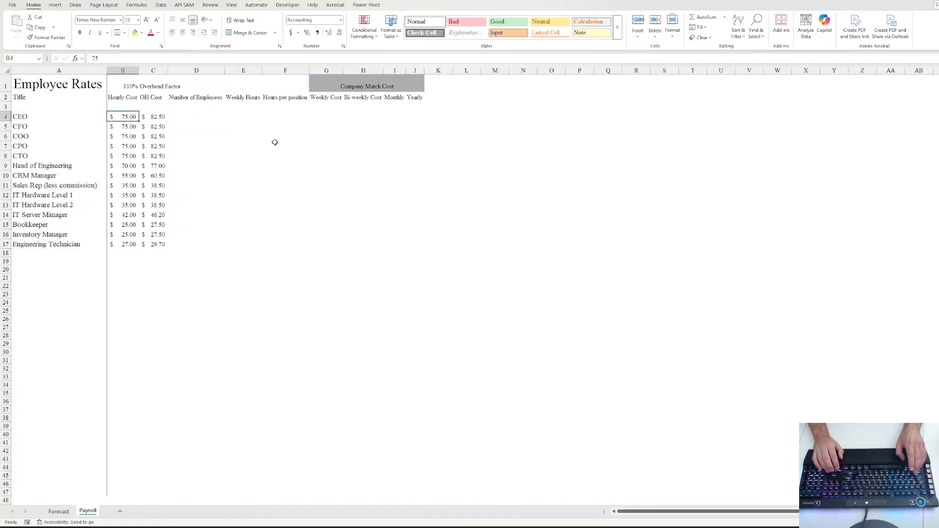
{"action": "key", "text": "Right"}
{"action": "key", "text": "Right"}
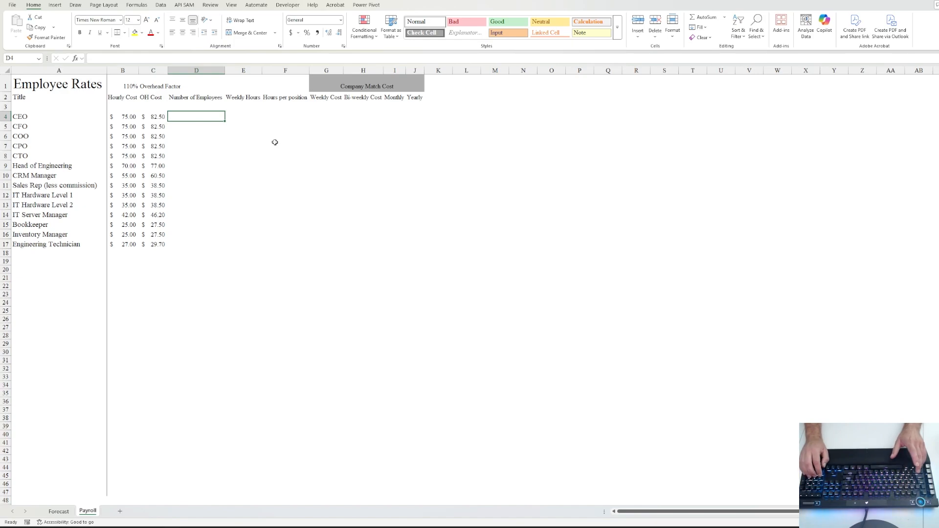
{"action": "type", "text": "1"}
{"action": "key", "text": "Return"}
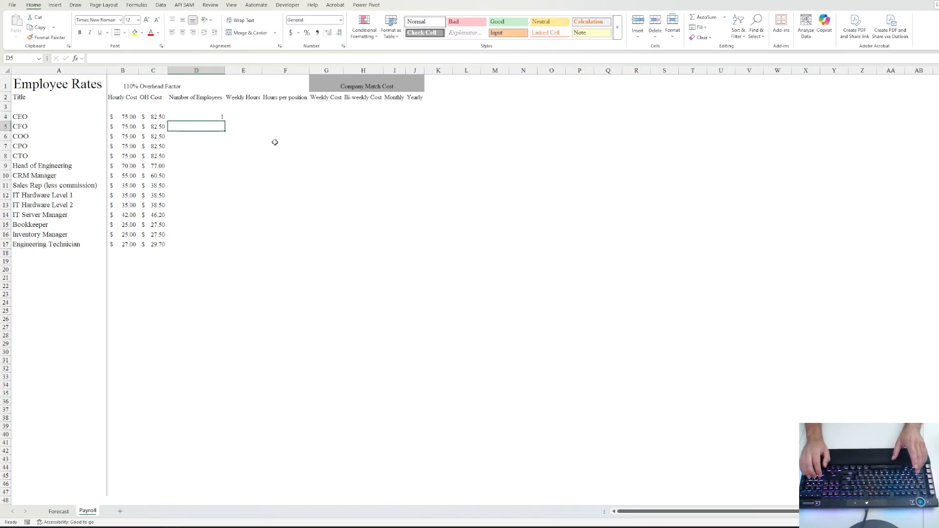
{"action": "type", "text": "1"}
{"action": "key", "text": "Return"}
{"action": "type", "text": "1"}
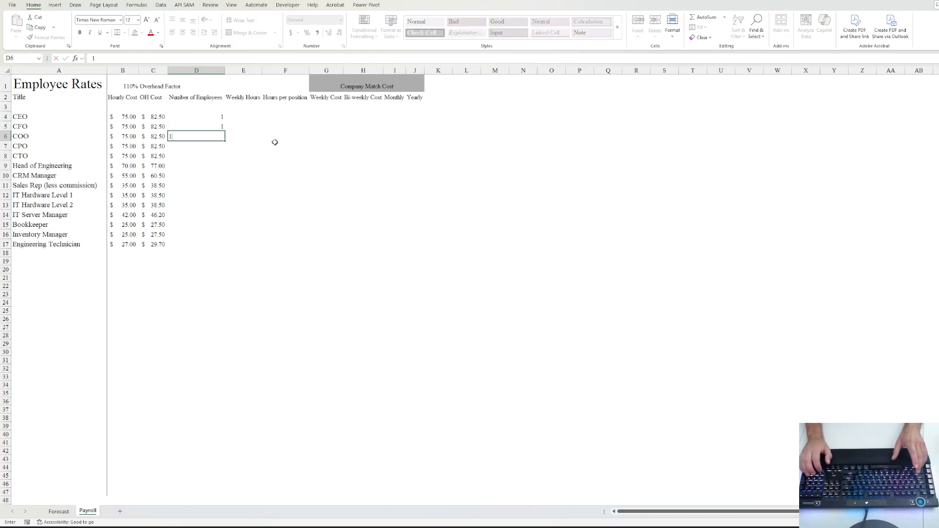
{"action": "key", "text": "Return"}
{"action": "type", "text": "1"}
{"action": "key", "text": "Return"}
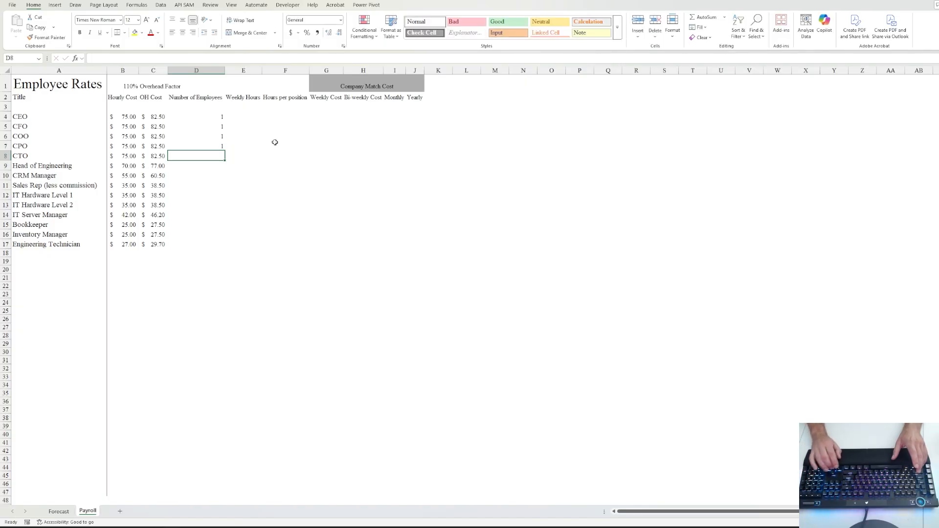
{"action": "type", "text": "1"}
{"action": "key", "text": "Return"}
{"action": "type", "text": "1"}
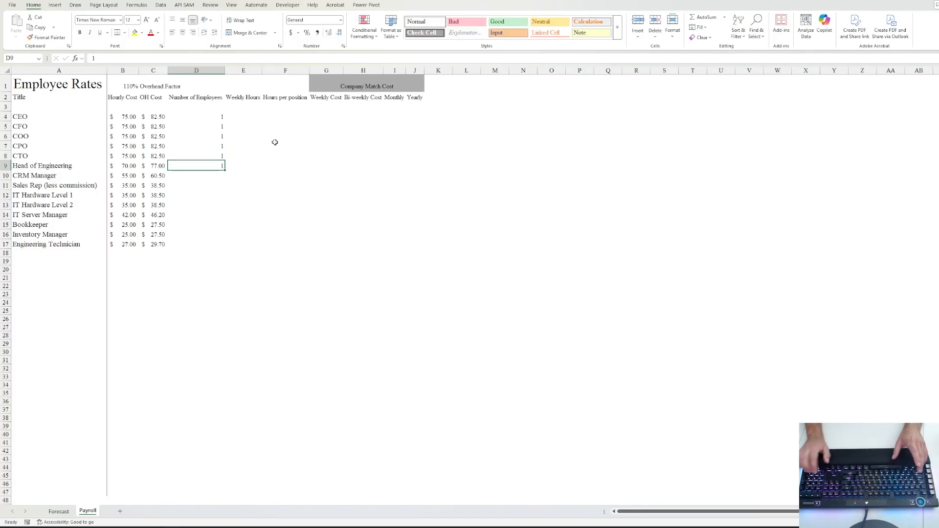
{"action": "key", "text": "Return"}
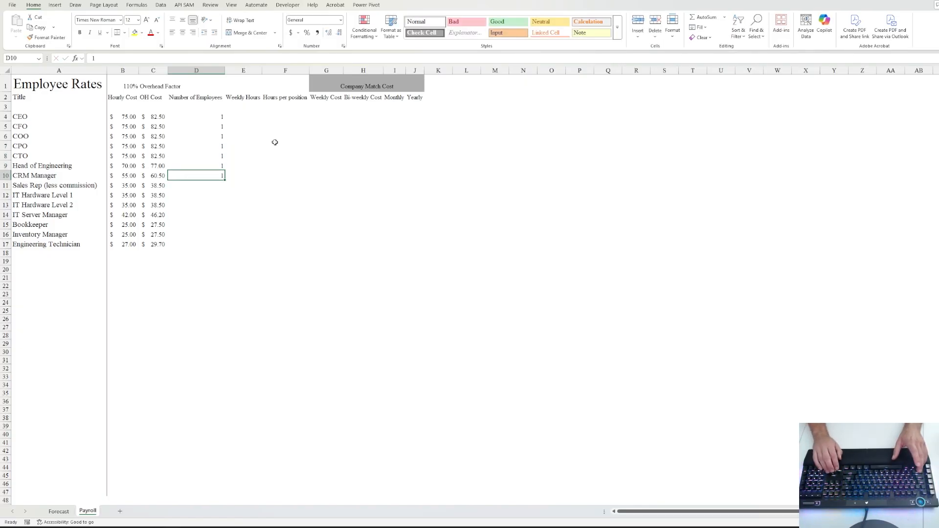
{"action": "key", "text": "Return"}
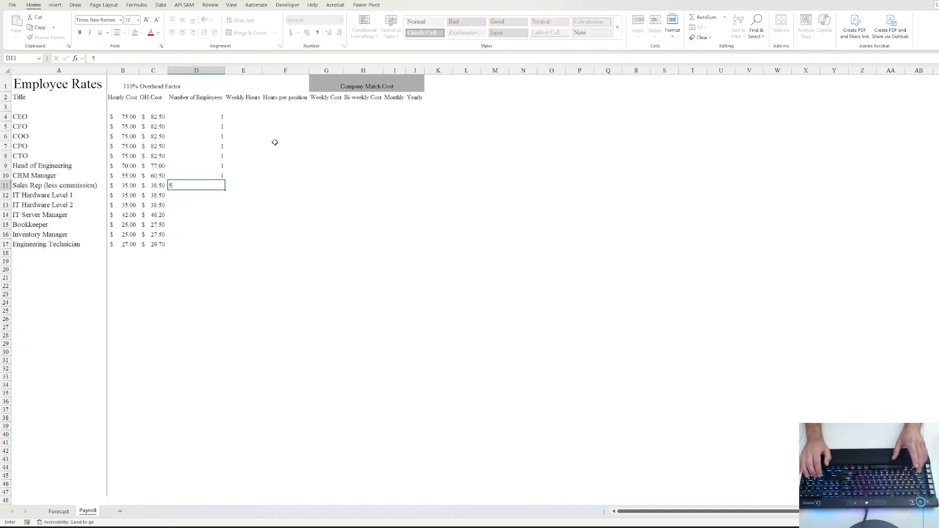
- Enter headcounts 5 Sales Reps, 3, 1, 1, 2 Bookkeepers, 1 and 3 Engineering Technicians
{"action": "type", "text": "5"}
{"action": "key", "text": "Return"}
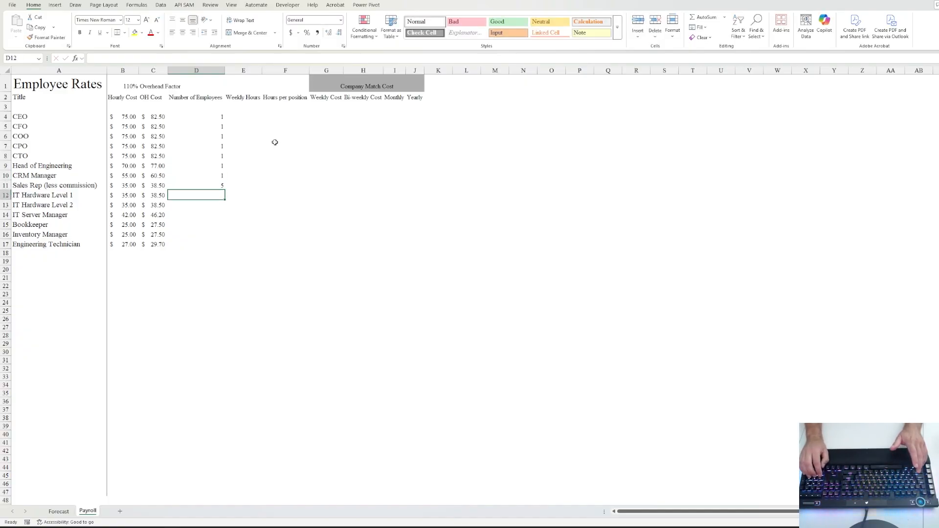
{"action": "key", "text": "Return"}
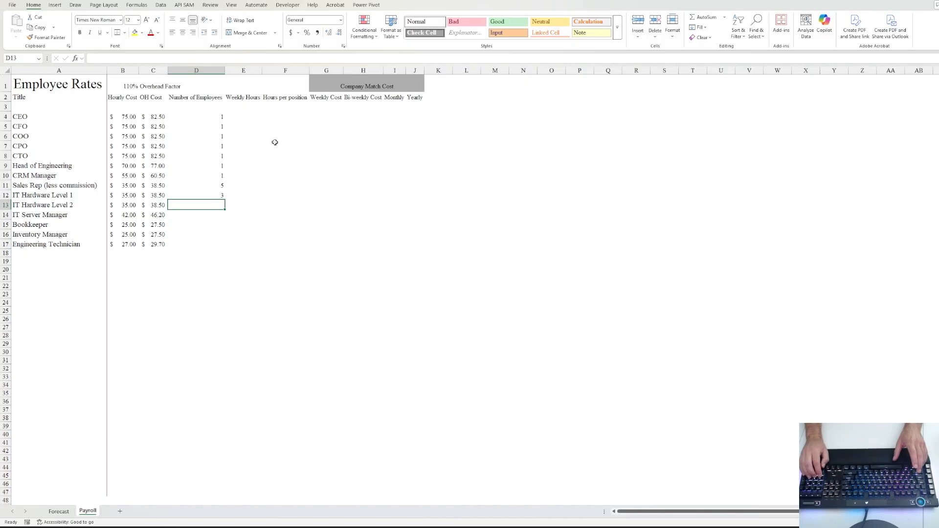
{"action": "type", "text": "1"}
{"action": "key", "text": "Return"}
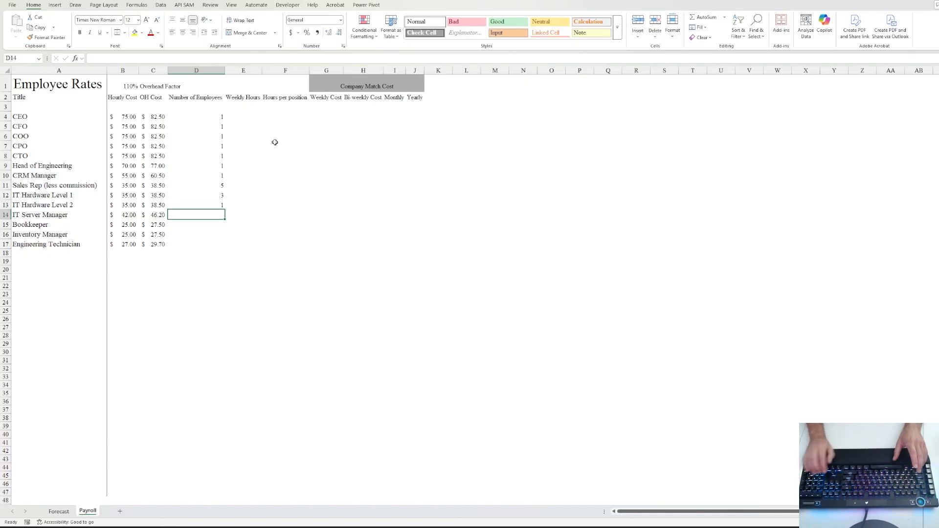
{"action": "type", "text": "1"}
{"action": "key", "text": "Return"}
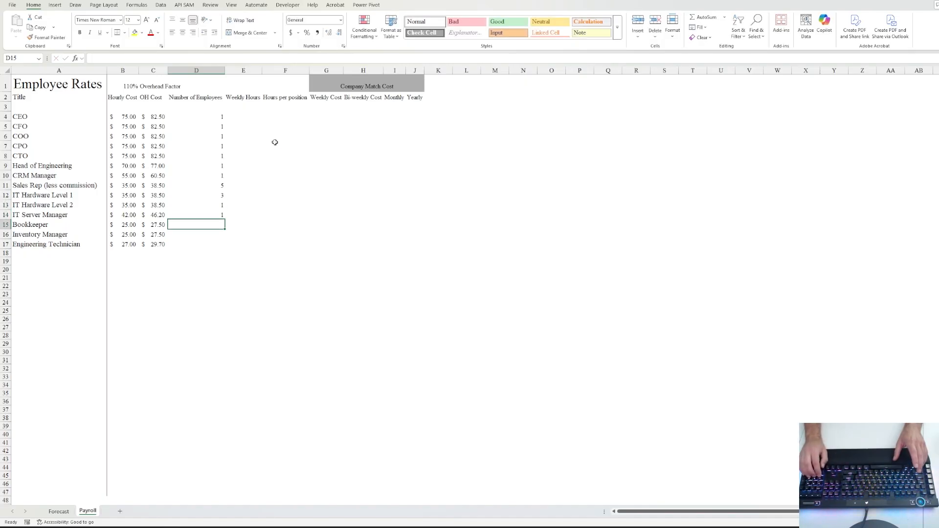
{"action": "type", "text": "2"}
{"action": "key", "text": "Return"}
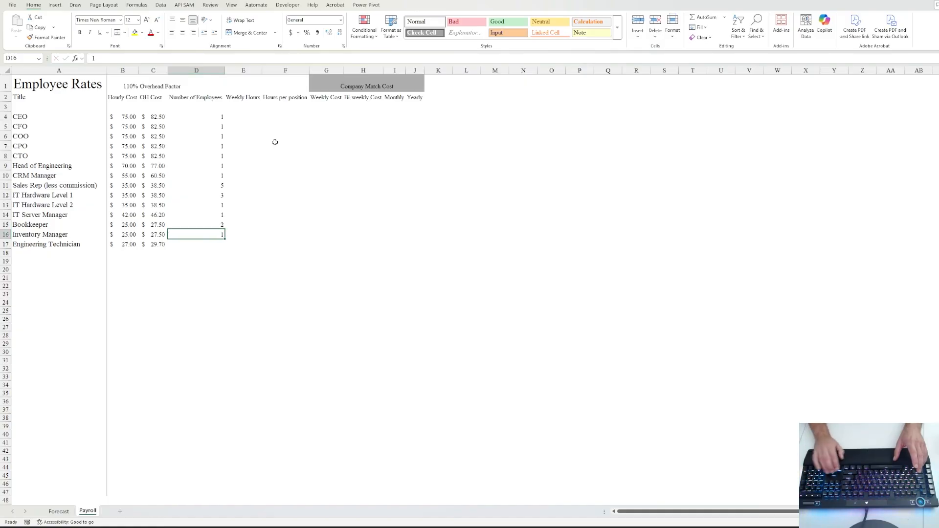
{"action": "key", "text": "Return"}
{"action": "type", "text": "3"}
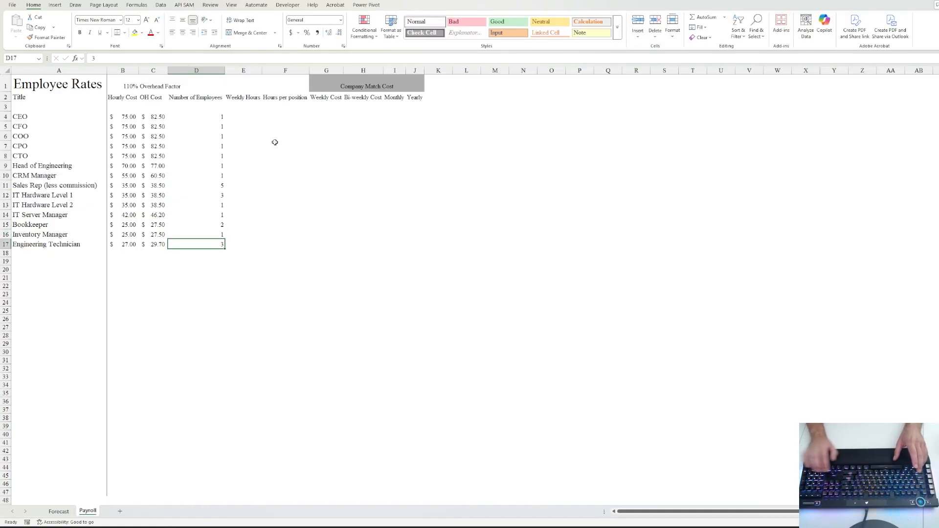
{"action": "key", "text": "ctrl+Left"}
- Enter 40 in E4 and fill it down E4:E17 for every position
{"action": "key", "text": "Down"}
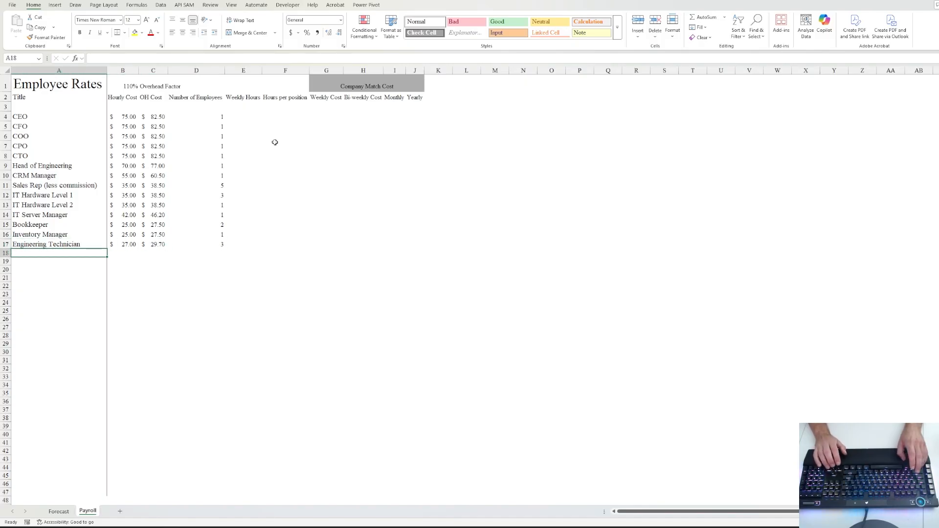
{"action": "key", "text": "Down"}
{"action": "key", "text": "Up"}
{"action": "key", "text": "Up"}
{"action": "key", "text": "Up"}
{"action": "key", "text": "Down"}
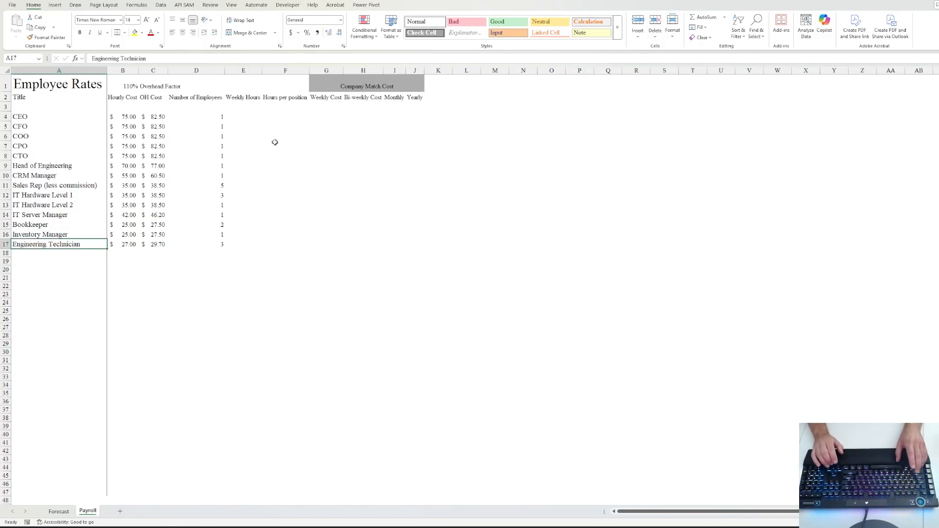
{"action": "key", "text": "Down"}
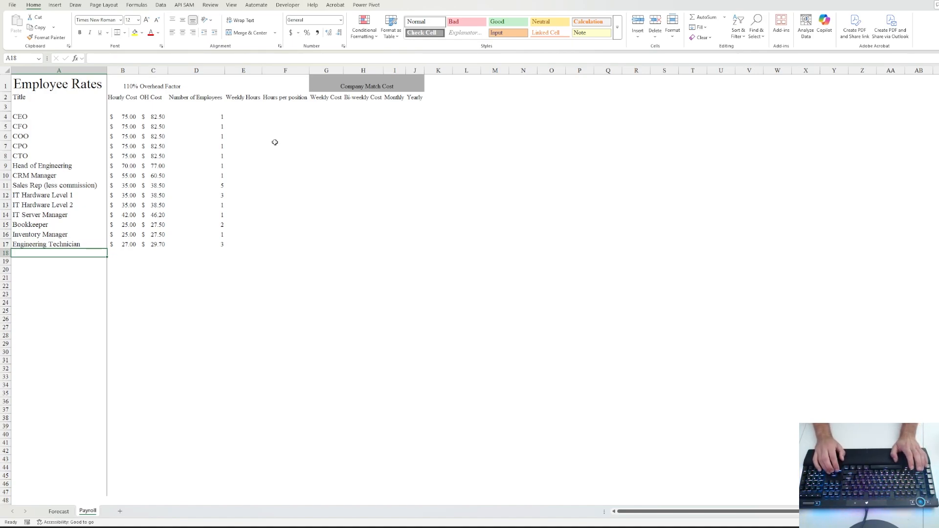
{"action": "key", "text": "Up"}
{"action": "key", "text": "Right"}
{"action": "key", "text": "Right"}
{"action": "key", "text": "Right"}
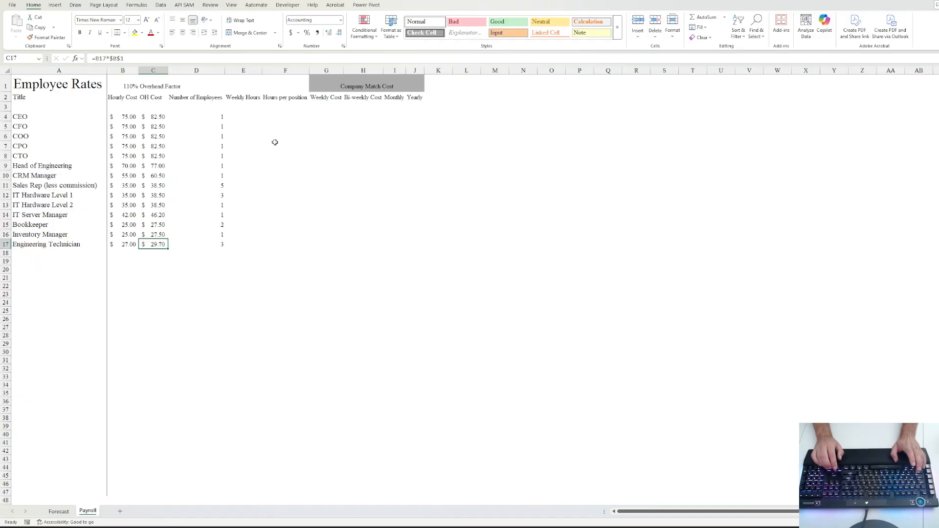
{"action": "key", "text": "Up"}
{"action": "key", "text": "Up"}
{"action": "key", "text": "Up"}
{"action": "key", "text": "Up"}
{"action": "key", "text": "Up"}
{"action": "key", "text": "Up"}
{"action": "key", "text": "Up"}
{"action": "key", "text": "Up"}
{"action": "key", "text": "Up"}
{"action": "key", "text": "Up"}
{"action": "key", "text": "Up"}
{"action": "key", "text": "Up"}
{"action": "key", "text": "Up"}
{"action": "key", "text": "Right"}
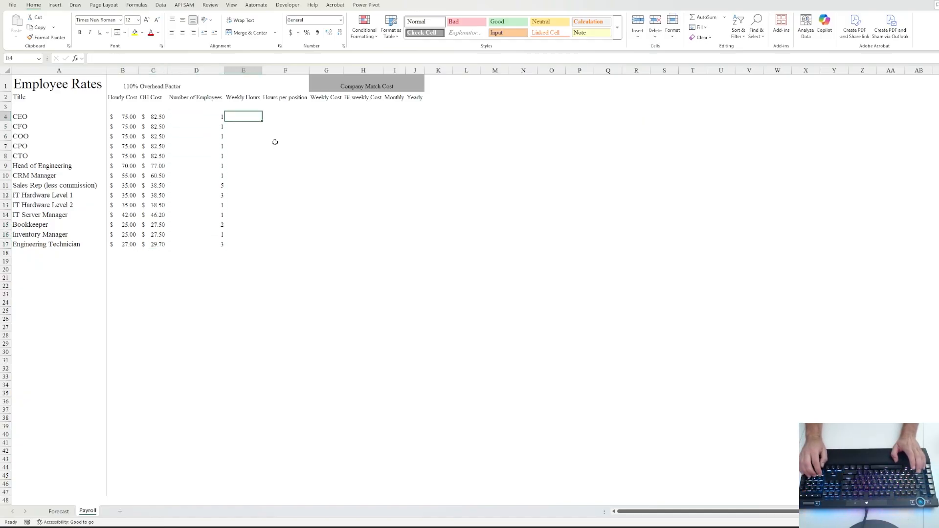
{"action": "type", "text": "40"}
{"action": "key", "text": "ctrl+Return"}
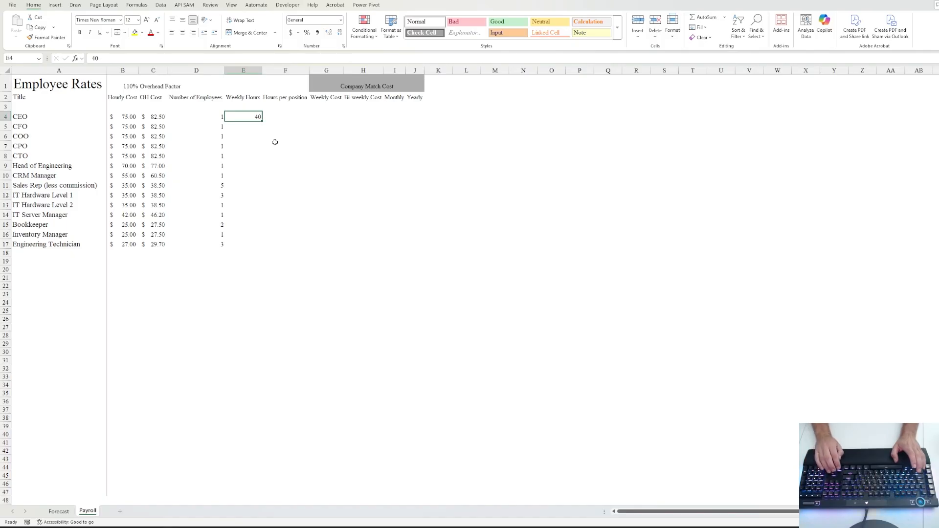
{"action": "key", "text": "shift+Down"}
{"action": "key", "text": "shift+Down"}
{"action": "key", "text": "shift+Down"}
{"action": "key", "text": "shift+Down"}
{"action": "key", "text": "shift+Down"}
{"action": "key", "text": "shift+Down"}
{"action": "key", "text": "shift+Down"}
{"action": "key", "text": "shift+Down"}
{"action": "key", "text": "shift+Down"}
{"action": "key", "text": "shift+Down"}
{"action": "key", "text": "shift+Down"}
{"action": "key", "text": "shift+Down"}
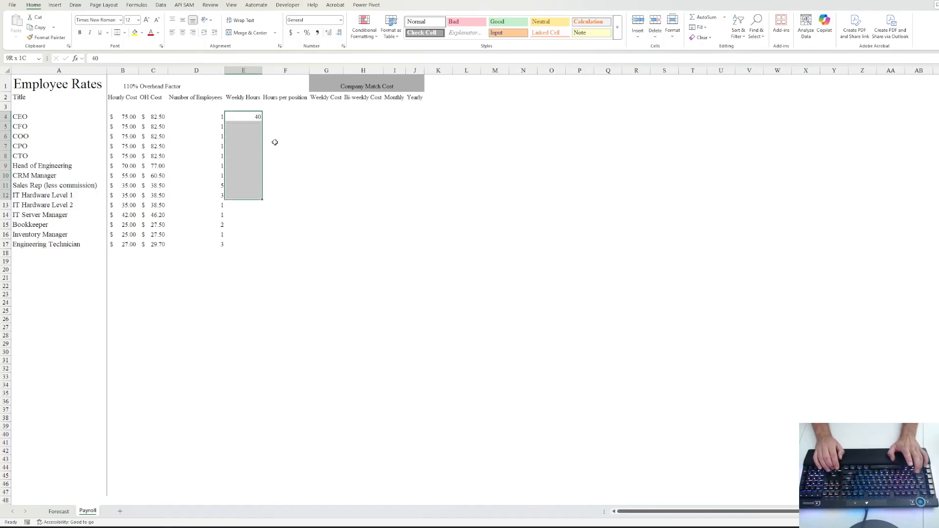
{"action": "key", "text": "shift+Down"}
{"action": "key", "text": "ctrl+d"}
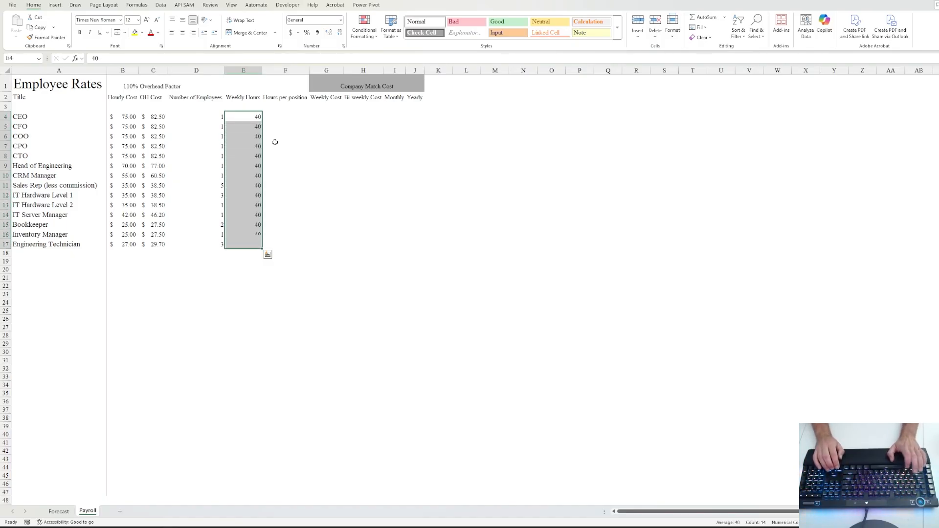
{"action": "key", "text": "Right"}
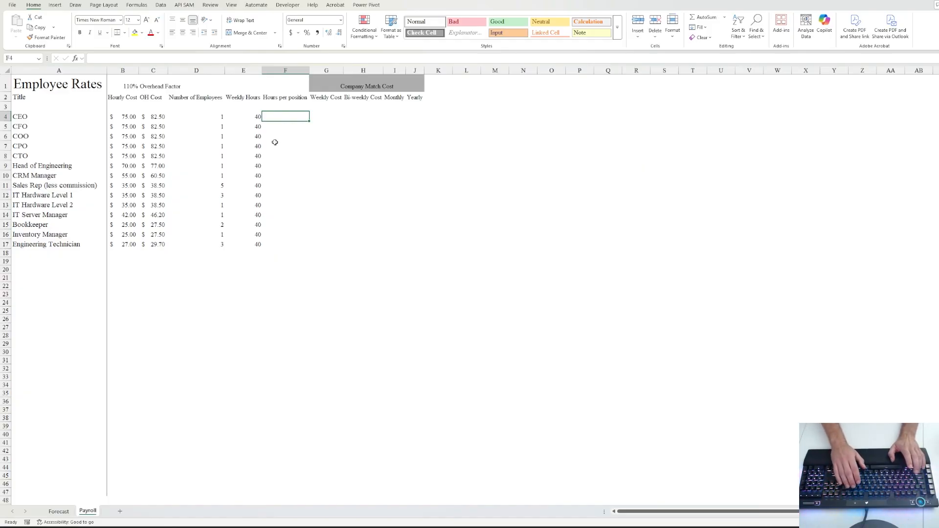
- Enter =D4*E4 in F4 and fill it down through F17
{"action": "type", "text": "="}
{"action": "key", "text": "Left"}
{"action": "key", "text": "Left"}
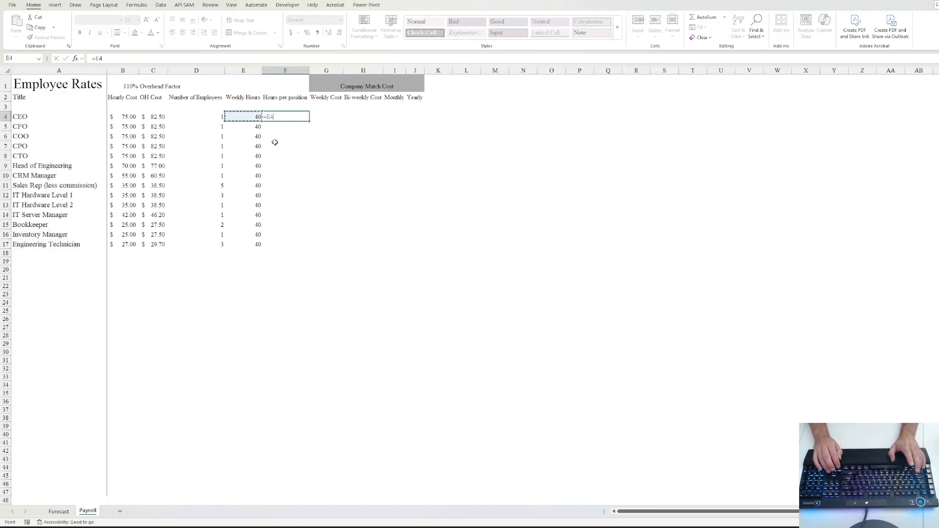
{"action": "type", "text": "*"}
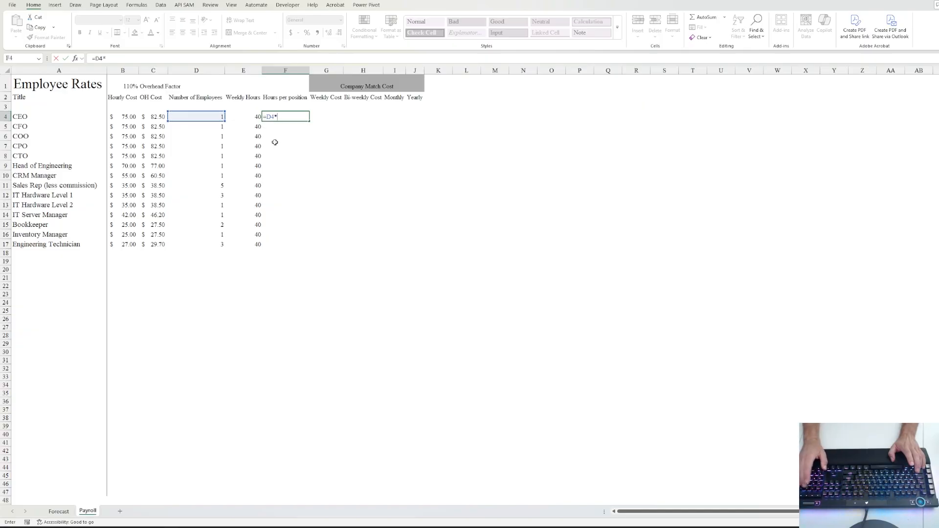
{"action": "key", "text": "Left"}
{"action": "key", "text": "ctrl+Return"}
{"action": "key", "text": "shift+Down"}
{"action": "key", "text": "shift+Down"}
{"action": "key", "text": "shift+Down"}
{"action": "key", "text": "shift+Down"}
{"action": "key", "text": "shift+Down"}
{"action": "key", "text": "shift+Down"}
{"action": "key", "text": "shift+Down"}
{"action": "key", "text": "shift+Down"}
{"action": "key", "text": "shift+Down"}
{"action": "key", "text": "shift+Down"}
{"action": "key", "text": "shift+Down"}
{"action": "key", "text": "shift+Down"}
{"action": "key", "text": "shift+Down"}
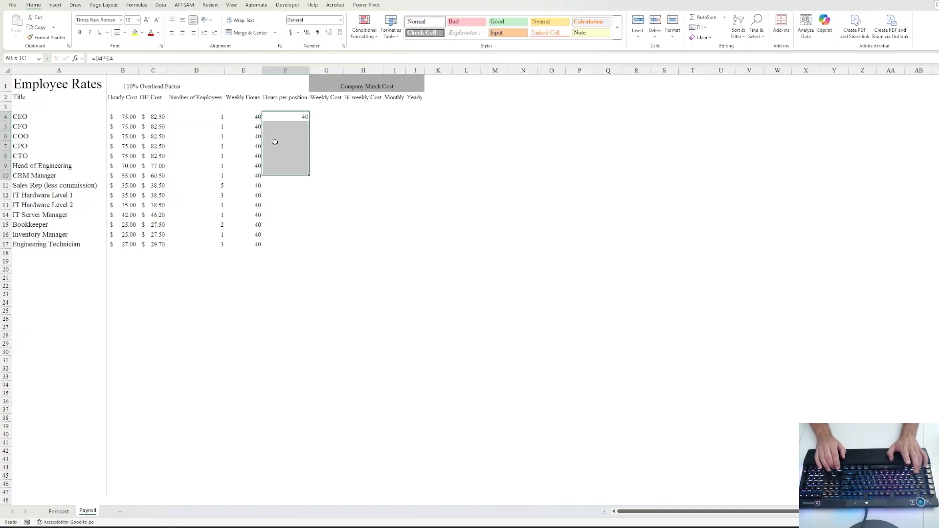
{"action": "key", "text": "ctrl+d"}
{"action": "key", "text": "Down"}
{"action": "key", "text": "Down"}
{"action": "key", "text": "Down"}
{"action": "key", "text": "Down"}
{"action": "key", "text": "Down"}
{"action": "key", "text": "Down"}
{"action": "key", "text": "Down"}
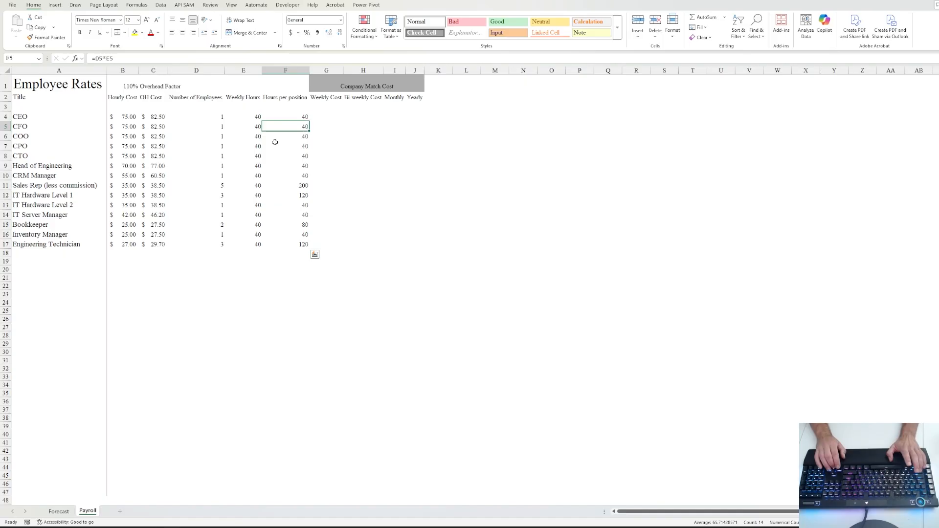
{"action": "key", "text": "Down"}
{"action": "key", "text": "Down"}
{"action": "key", "text": "Down"}
{"action": "key", "text": "Down"}
{"action": "key", "text": "Down"}
{"action": "key", "text": "Down"}
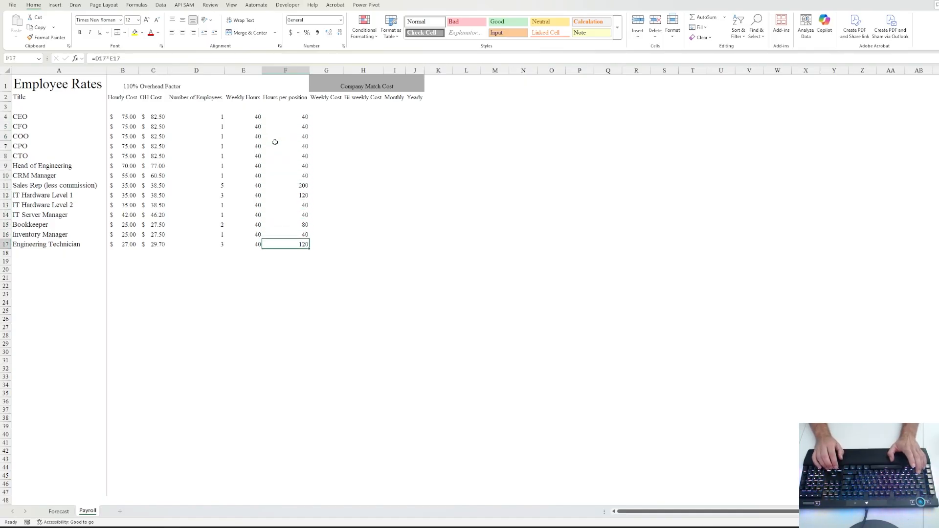
{"action": "key", "text": "Right"}
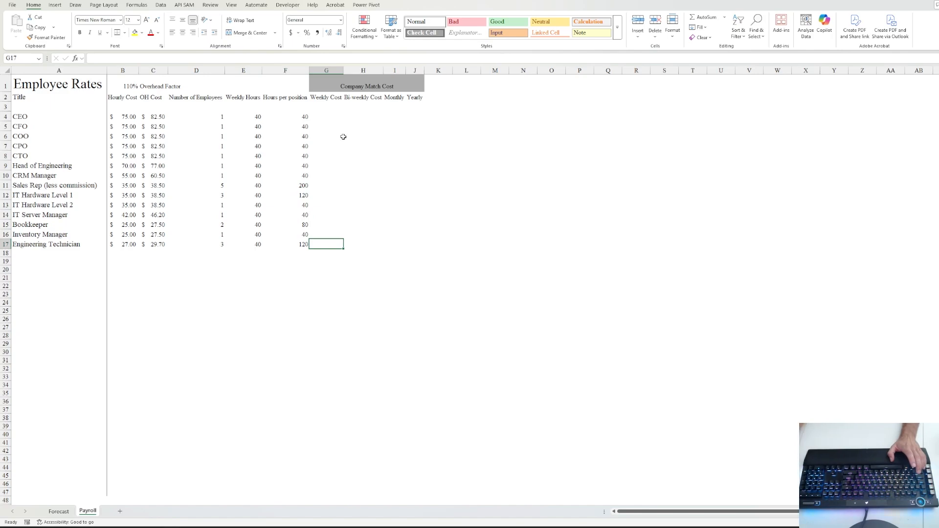
- Enter =F4*C4 in G4 and fill it down through G17
{"action": "key", "text": "Up"}
{"action": "key", "text": "Up"}
{"action": "key", "text": "Up"}
{"action": "key", "text": "Up"}
{"action": "key", "text": "Up"}
{"action": "key", "text": "Up"}
{"action": "key", "text": "Up"}
{"action": "key", "text": "Up"}
{"action": "key", "text": "Up"}
{"action": "key", "text": "Up"}
{"action": "key", "text": "Up"}
{"action": "key", "text": "Up"}
{"action": "key", "text": "Up"}
{"action": "type", "text": "="}
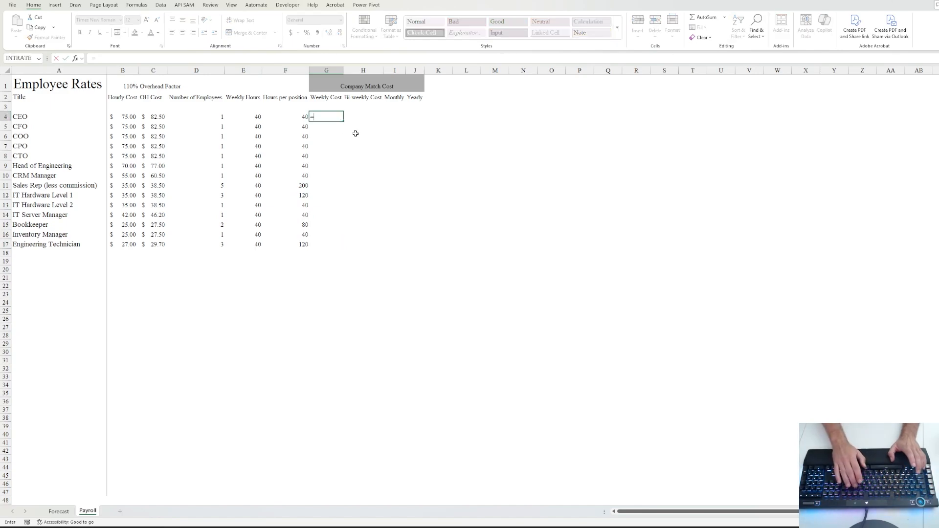
{"action": "key", "text": "Left"}
{"action": "type", "text": "*"}
{"action": "key", "text": "Left"}
{"action": "key", "text": "Left"}
{"action": "key", "text": "Left"}
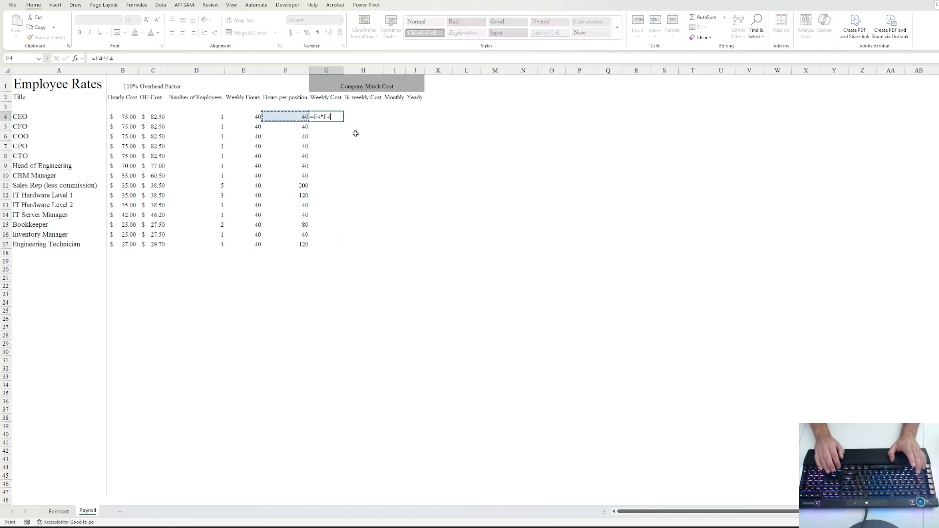
{"action": "key", "text": "ctrl+Return"}
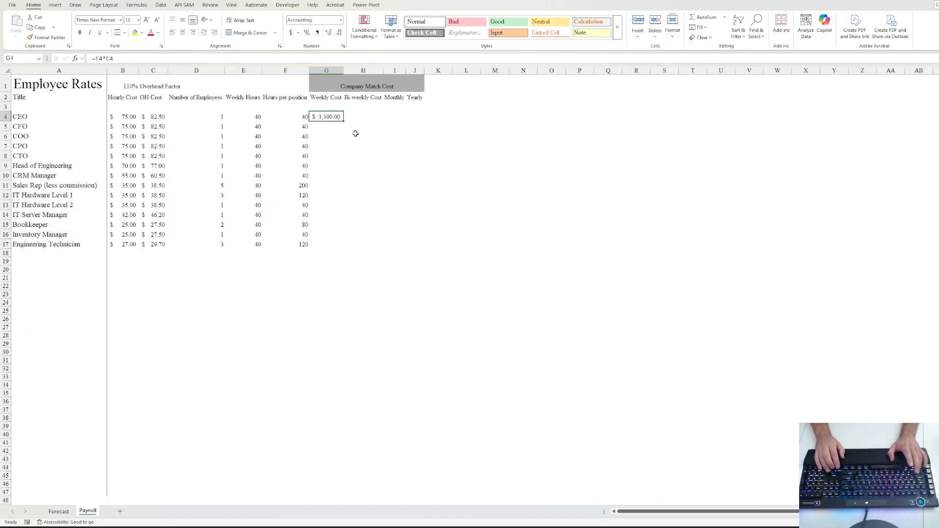
{"action": "key", "text": "shift+Down"}
{"action": "key", "text": "shift+Down"}
{"action": "key", "text": "shift+Down"}
{"action": "key", "text": "shift+Down"}
{"action": "key", "text": "shift+Down"}
{"action": "key", "text": "shift+Down"}
{"action": "key", "text": "shift+Down"}
{"action": "key", "text": "shift+Down"}
{"action": "key", "text": "shift+Down"}
{"action": "key", "text": "shift+Down"}
{"action": "key", "text": "shift+Down"}
{"action": "key", "text": "shift+Down"}
{"action": "key", "text": "shift+Down"}
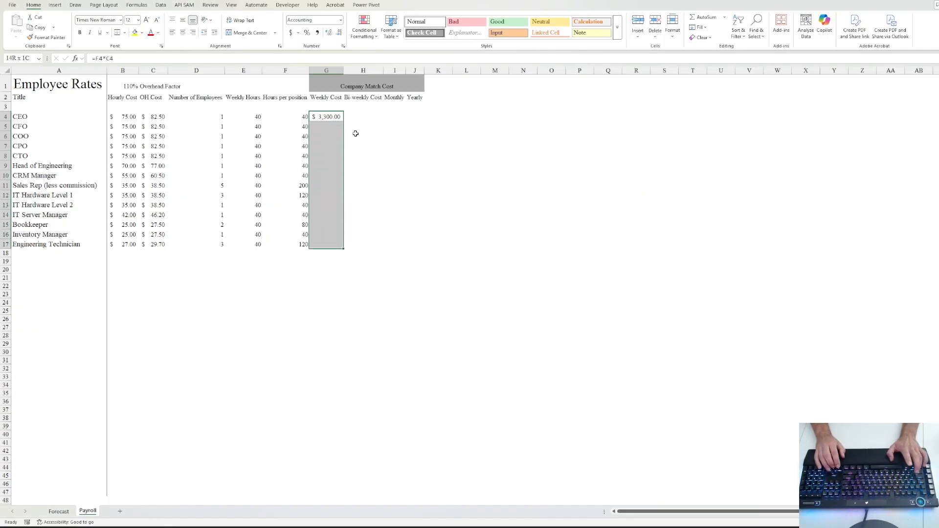
{"action": "key", "text": "ctrl+d"}
- Build the yearly (weekly cost × 52) and monthly (yearly ÷ 12) formulas beside Bi-weekly Cost
{"action": "key", "text": "Right"}
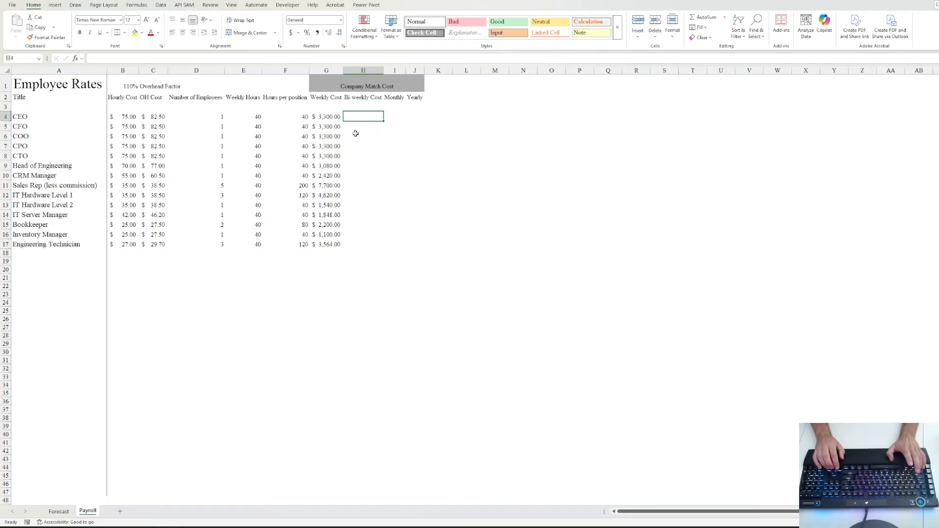
{"action": "key", "text": "Right"}
{"action": "key", "text": "Right"}
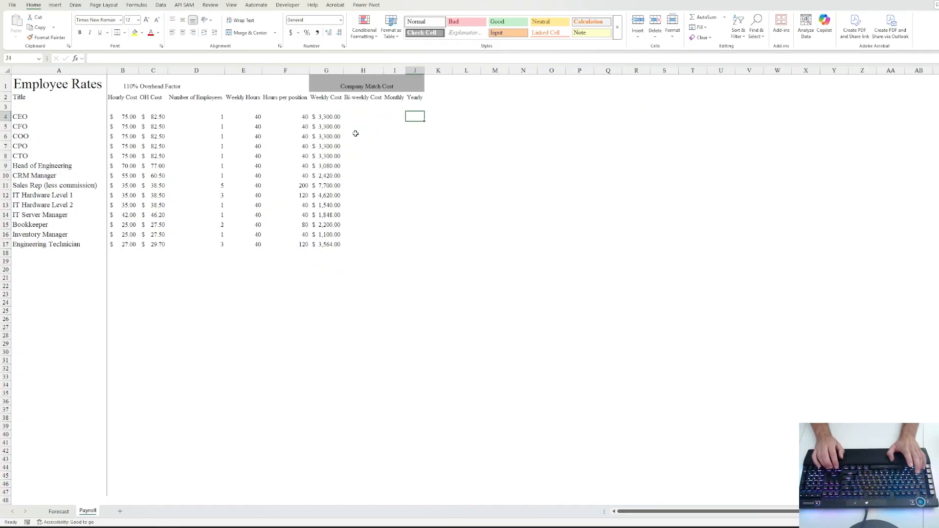
{"action": "key", "text": "Left"}
{"action": "key", "text": "Left"}
{"action": "key", "text": "Left"}
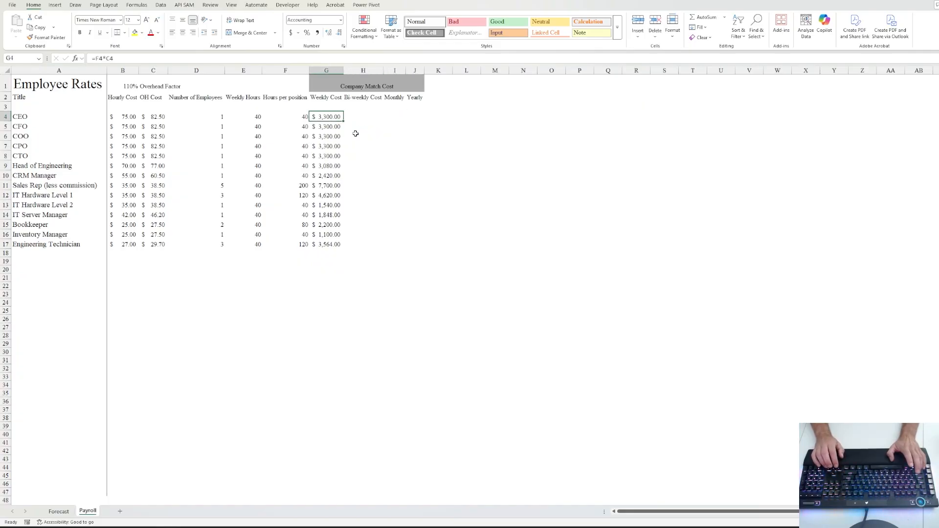
{"action": "key", "text": "Right"}
{"action": "key", "text": "Left"}
{"action": "key", "text": "Right"}
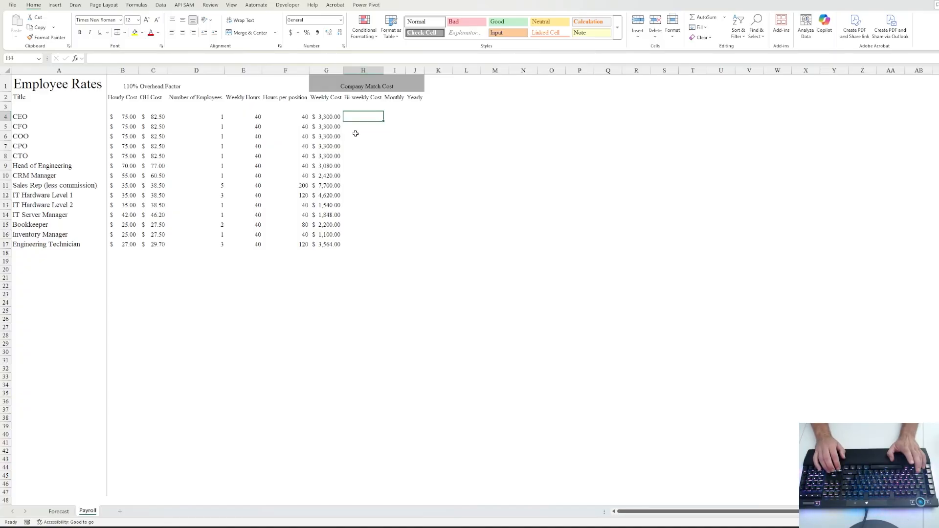
{"action": "key", "text": "Right"}
{"action": "key", "text": "Right"}
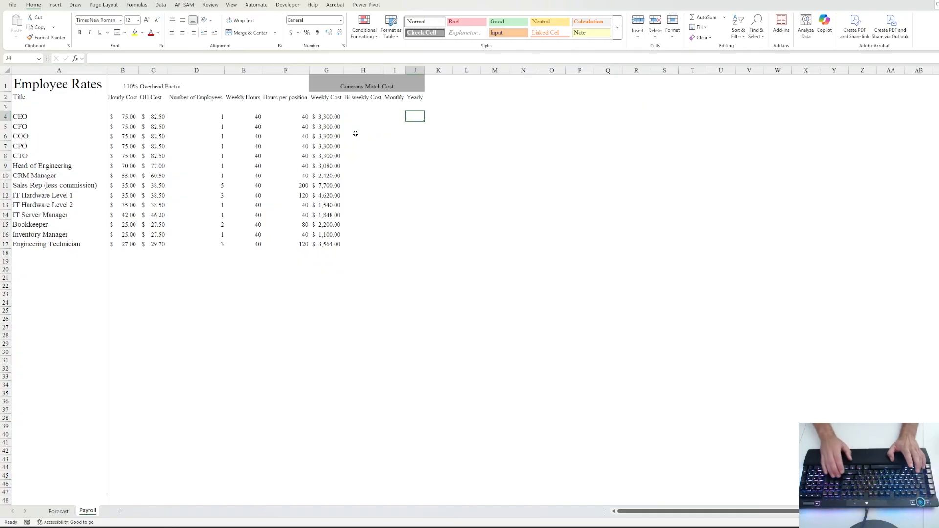
{"action": "type", "text": "="}
{"action": "key", "text": "Left"}
{"action": "key", "text": "Left"}
{"action": "key", "text": "Left"}
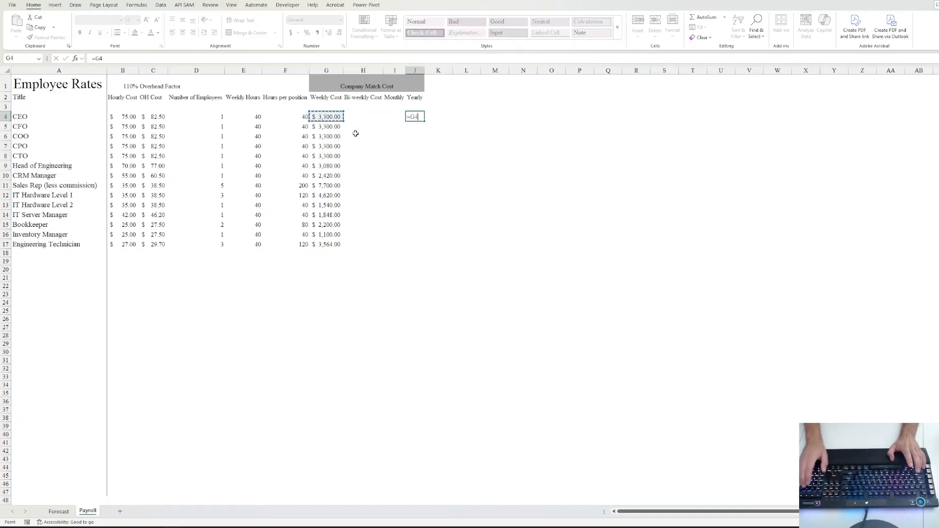
{"action": "type", "text": "*52"}
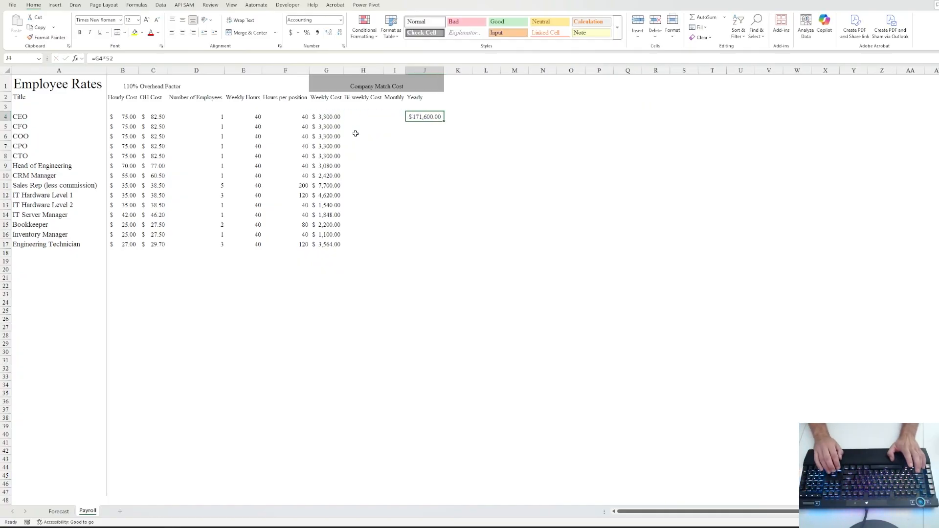
{"action": "key", "text": "Left"}
{"action": "type", "text": "="}
{"action": "key", "text": "Right"}
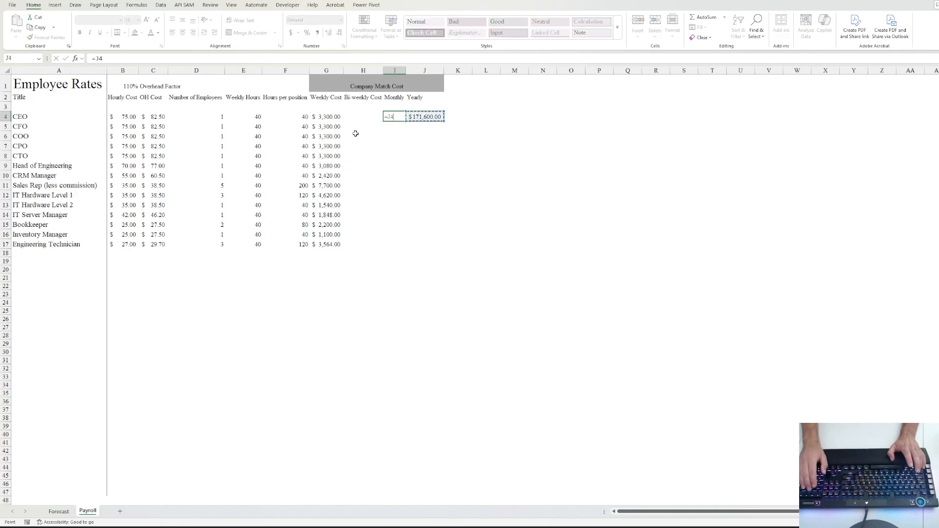
{"action": "type", "text": "/12"}
{"action": "key", "text": "Left"}
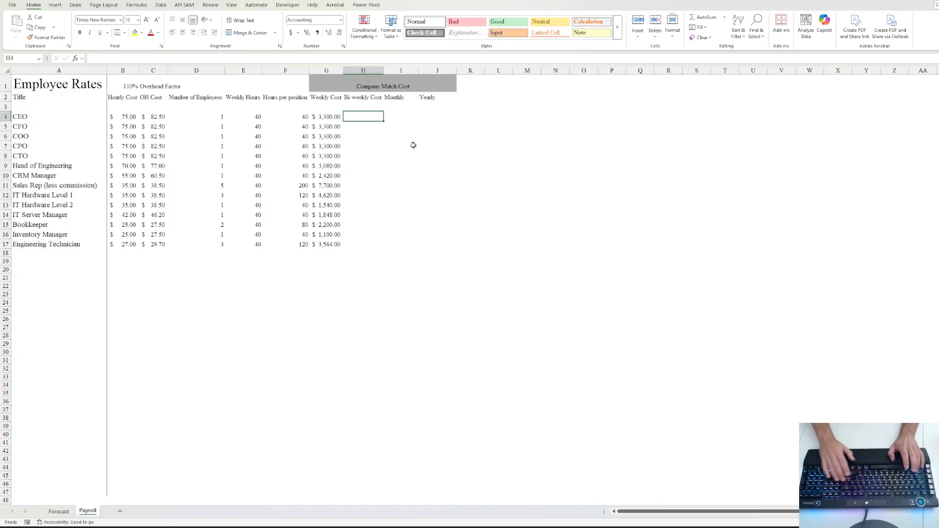
- Enter =G4*2 in H4 and fill the bi-weekly formula down to H17
{"action": "type", "text": "="}
{"action": "key", "text": "Left"}
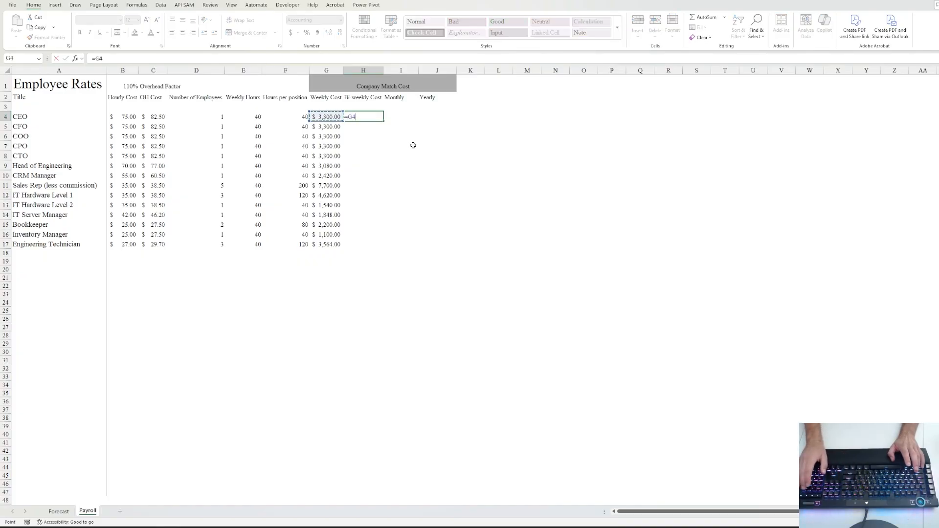
{"action": "type", "text": "*2"}
{"action": "key", "text": "ctrl+Return"}
{"action": "key", "text": "shift+Down"}
{"action": "key", "text": "shift+Down"}
{"action": "key", "text": "shift+Down"}
{"action": "key", "text": "shift+Down"}
{"action": "key", "text": "shift+Down"}
{"action": "key", "text": "shift+Down"}
{"action": "key", "text": "shift+Down"}
{"action": "key", "text": "shift+Down"}
{"action": "key", "text": "shift+Down"}
{"action": "key", "text": "shift+Down"}
{"action": "key", "text": "shift+Down"}
{"action": "key", "text": "shift+Down"}
{"action": "key", "text": "shift+Down"}
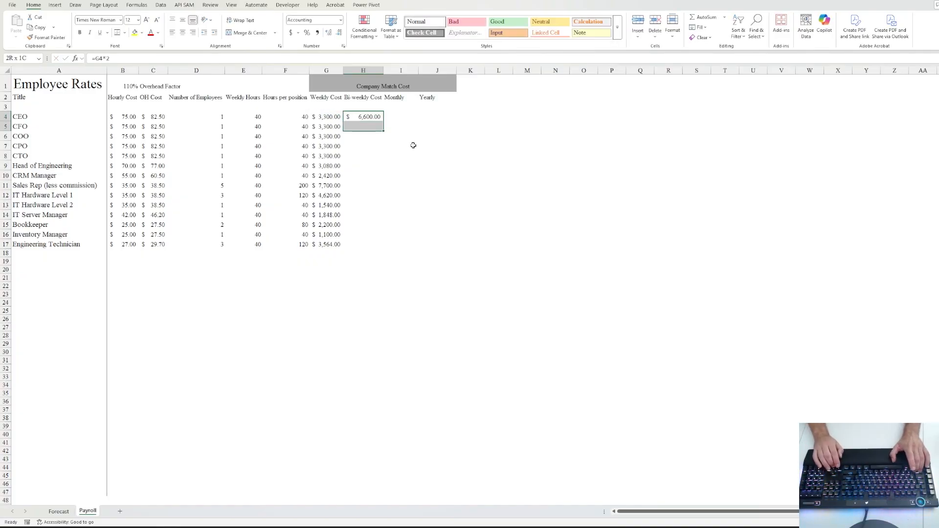
{"action": "key", "text": "ctrl+d"}
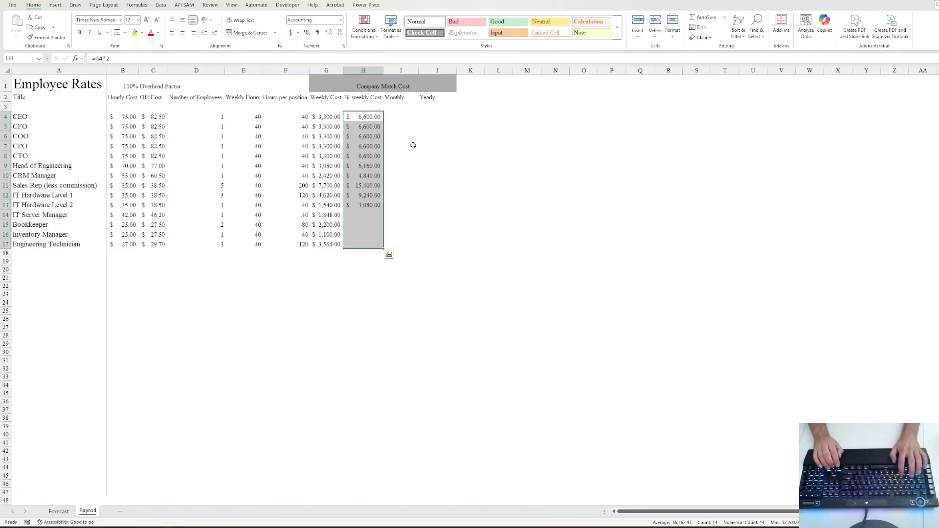
- Remove the decimal places from the Weekly and Bi-weekly Cost figures in G4:H17
{"action": "key", "text": "shift+Left"}
{"action": "key", "text": "alt+h"}
{"action": "key", "text": "9"}
{"action": "key", "text": "alt+h"}
{"action": "key", "text": "9"}
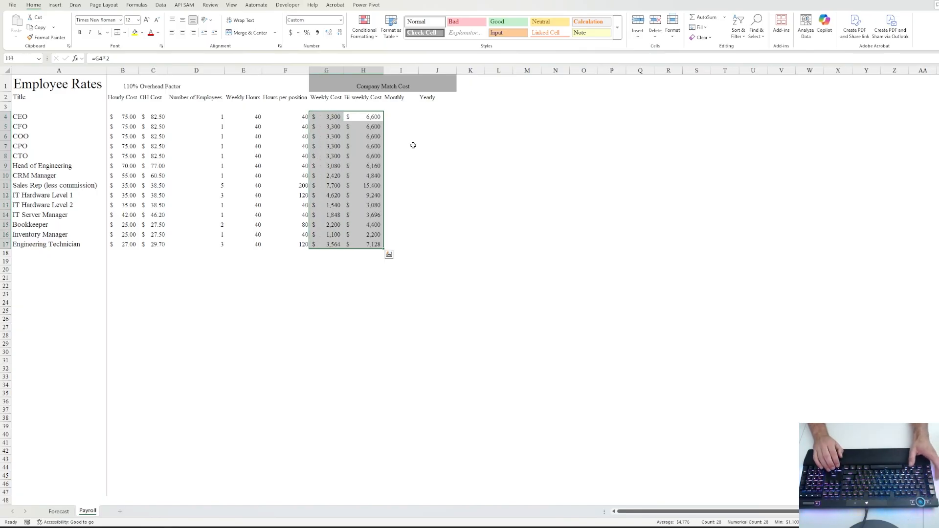
{"action": "key", "text": "Up"}
{"action": "key", "text": "Right"}
{"action": "key", "text": "Down"}
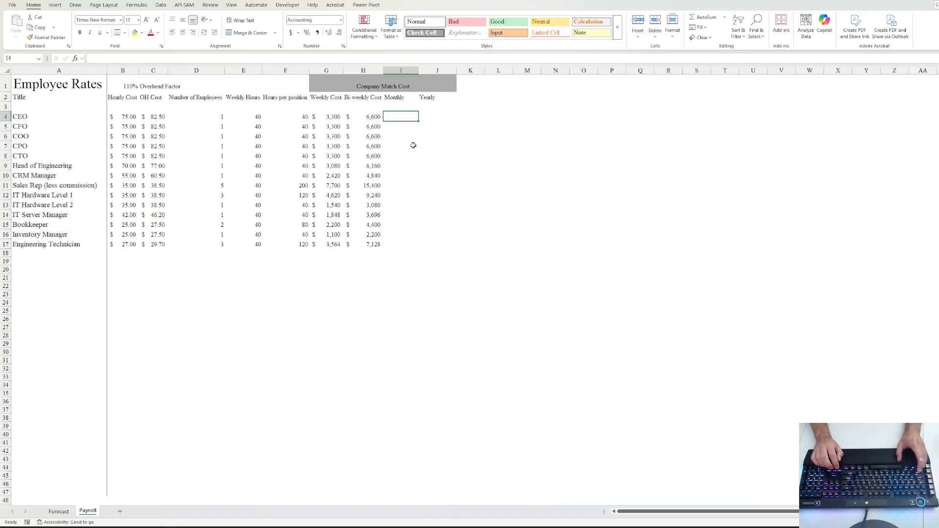
- Enter =G4*52 in J4 ($171,600.00 yearly) and =J4/12 in I4 ($14,300.00 monthly)
{"action": "key", "text": "Right"}
{"action": "type", "text": "="}
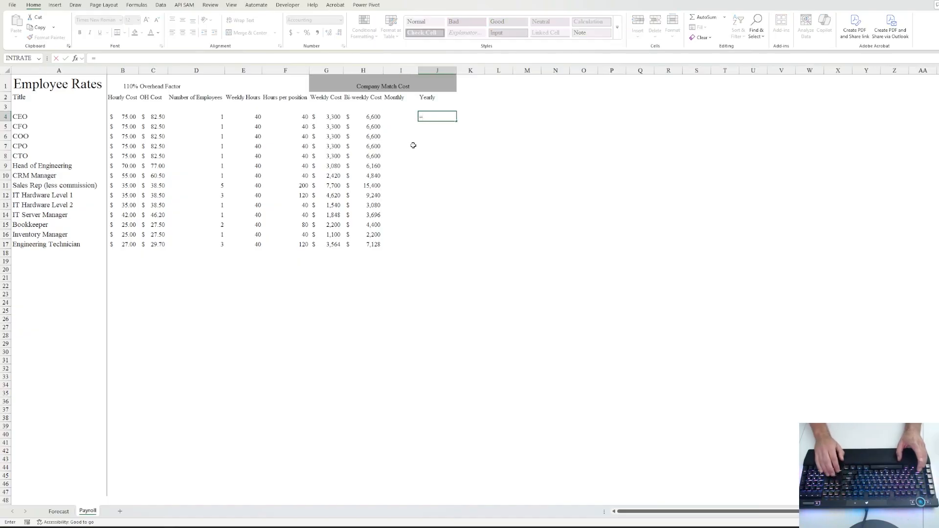
{"action": "key", "text": "Left"}
{"action": "key", "text": "Left"}
{"action": "key", "text": "Left"}
{"action": "type", "text": "*52"}
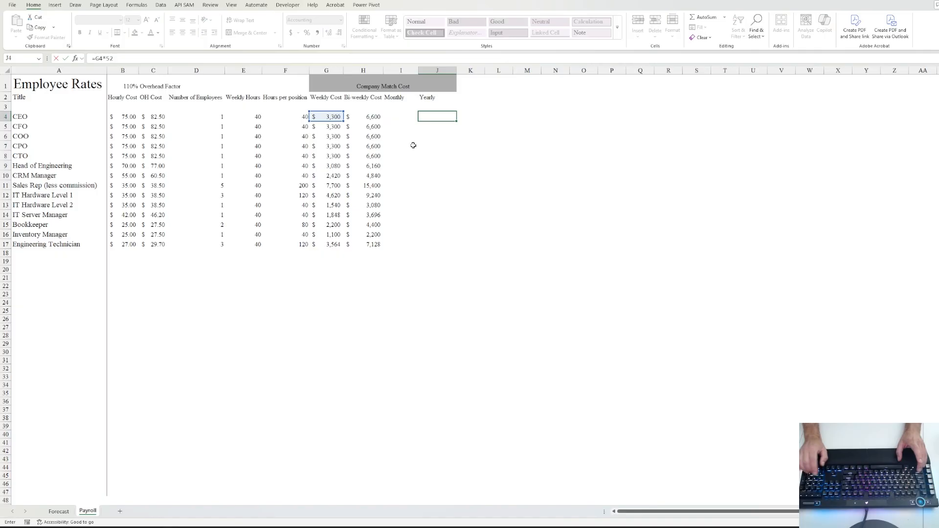
{"action": "key", "text": "ctrl+Return"}
{"action": "key", "text": "Left"}
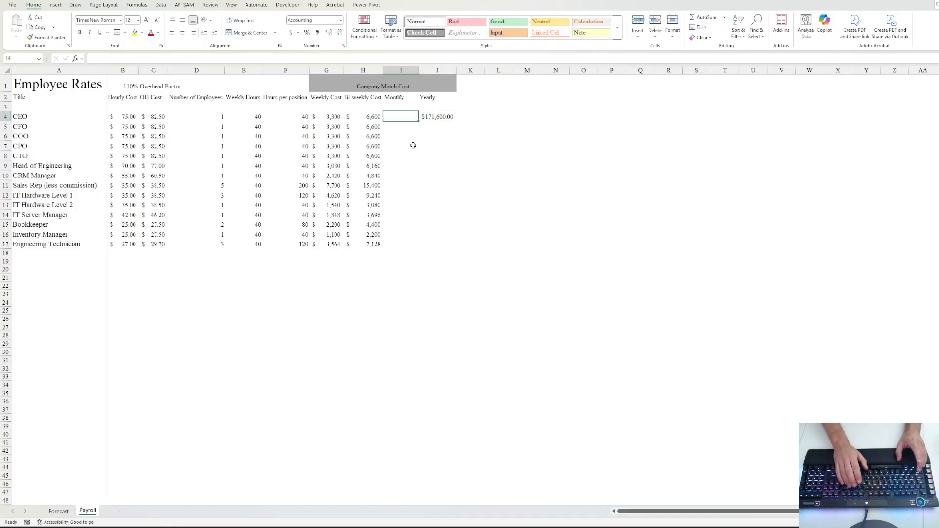
{"action": "type", "text": "="}
{"action": "key", "text": "Right"}
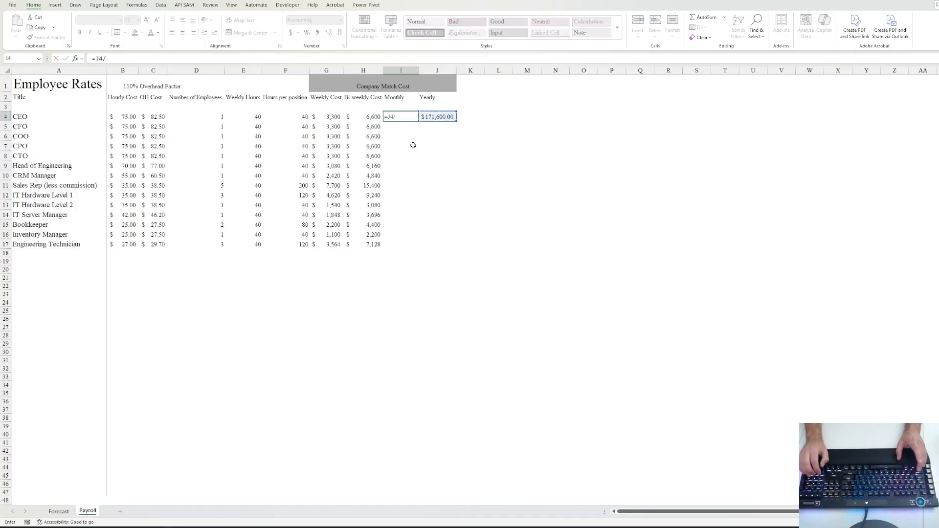
{"action": "key", "text": "ctrl+Return"}
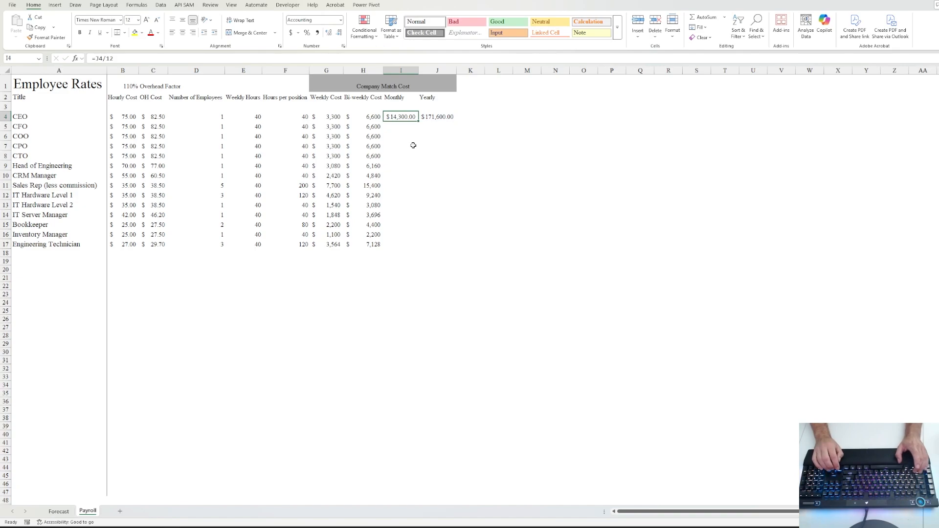
{"action": "key", "text": "Down"}
{"action": "key", "text": "Down"}
{"action": "key", "text": "Down"}
{"action": "key", "text": "Down"}
{"action": "key", "text": "Down"}
{"action": "key", "text": "Down"}
{"action": "key", "text": "Down"}
{"action": "key", "text": "Down"}
{"action": "key", "text": "Down"}
{"action": "key", "text": "Down"}
{"action": "key", "text": "Down"}
{"action": "key", "text": "Down"}
{"action": "key", "text": "Down"}
{"action": "key", "text": "Down"}
{"action": "key", "text": "Down"}
{"action": "key", "text": "Down"}
- Enter the start date 9/1/2025 in A20 and end date 9/1/2026 in A21
{"action": "key", "text": "Left"}
{"action": "key", "text": "Left"}
{"action": "key", "text": "Left"}
{"action": "key", "text": "Left"}
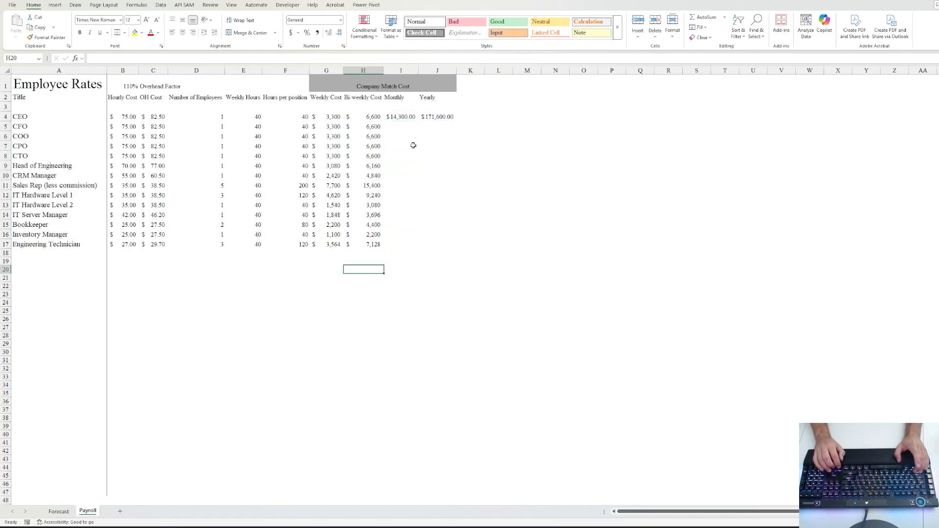
{"action": "key", "text": "Left"}
{"action": "key", "text": "Left"}
{"action": "key", "text": "Left"}
{"action": "key", "text": "Left"}
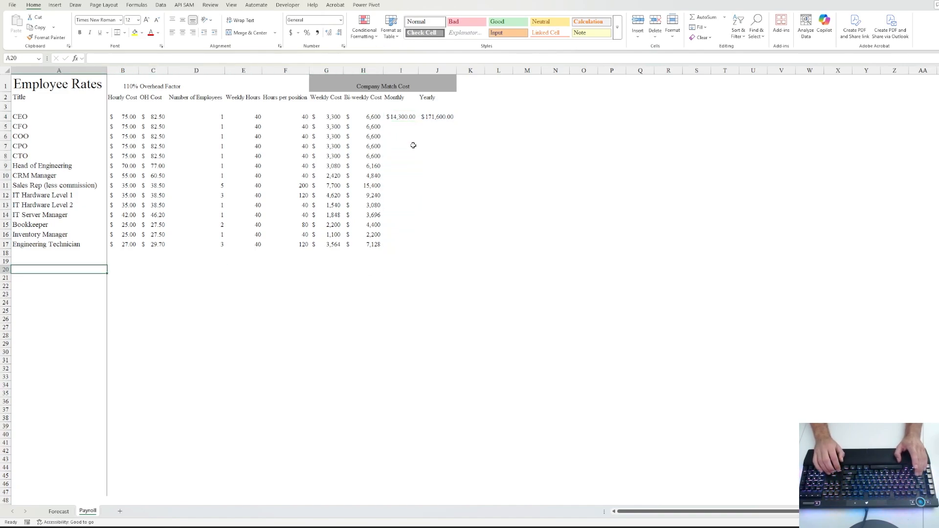
{"action": "type", "text": "9"}
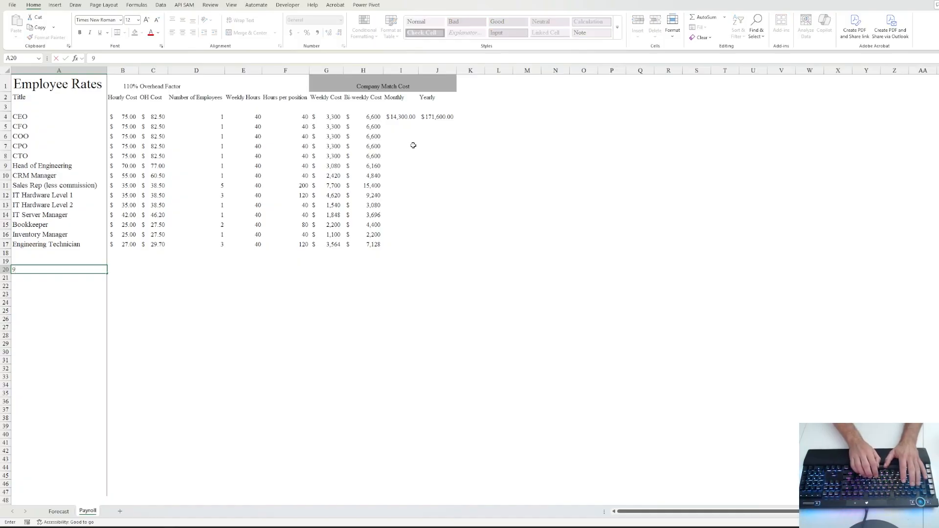
{"action": "type", "text": "/1"}
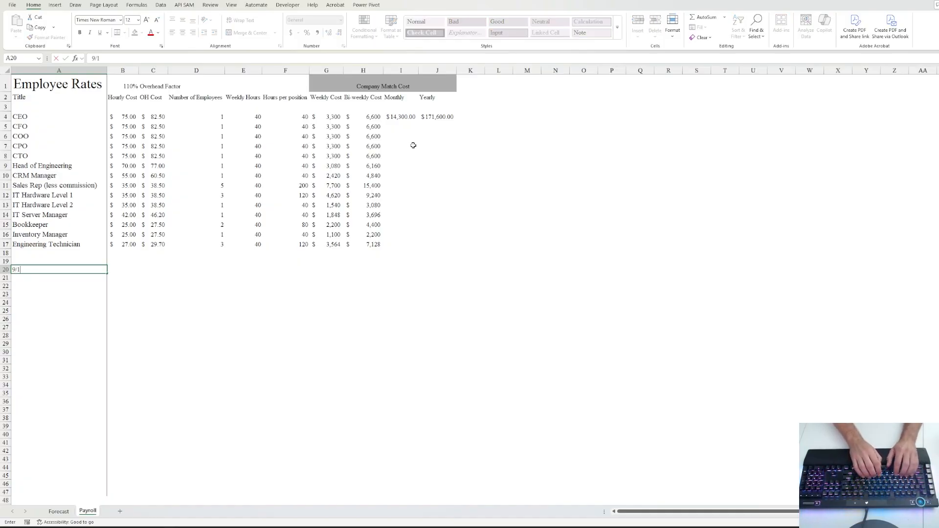
{"action": "type", "text": "/"}
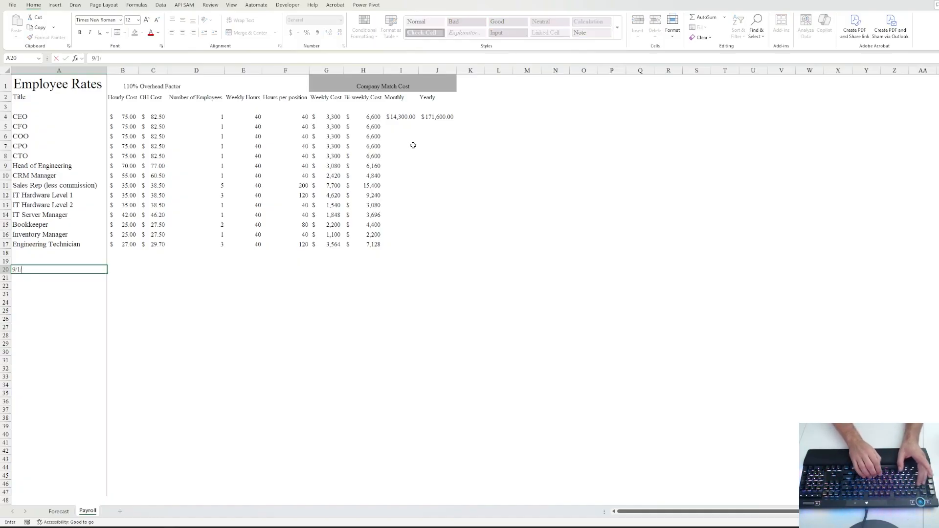
{"action": "type", "text": "2025"}
{"action": "key", "text": "ctrl+Return"}
{"action": "key", "text": "Down"}
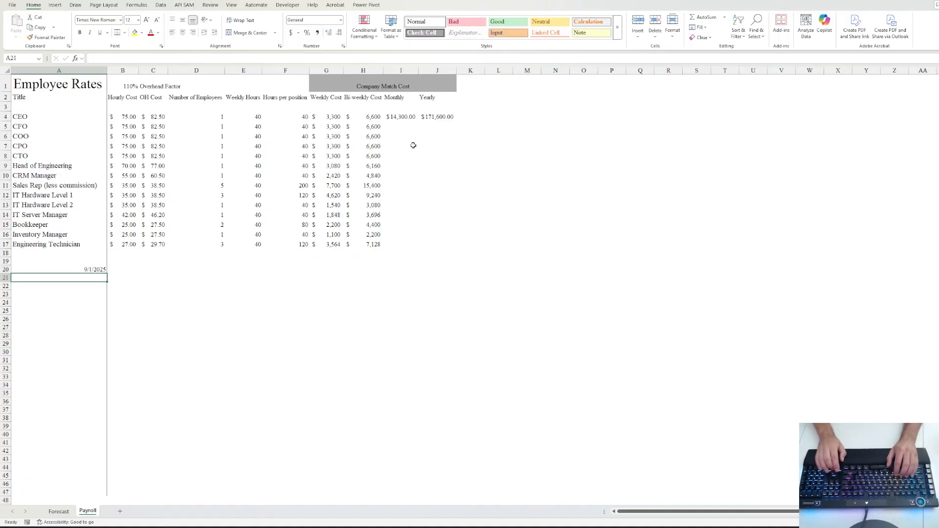
{"action": "type", "text": "9"}
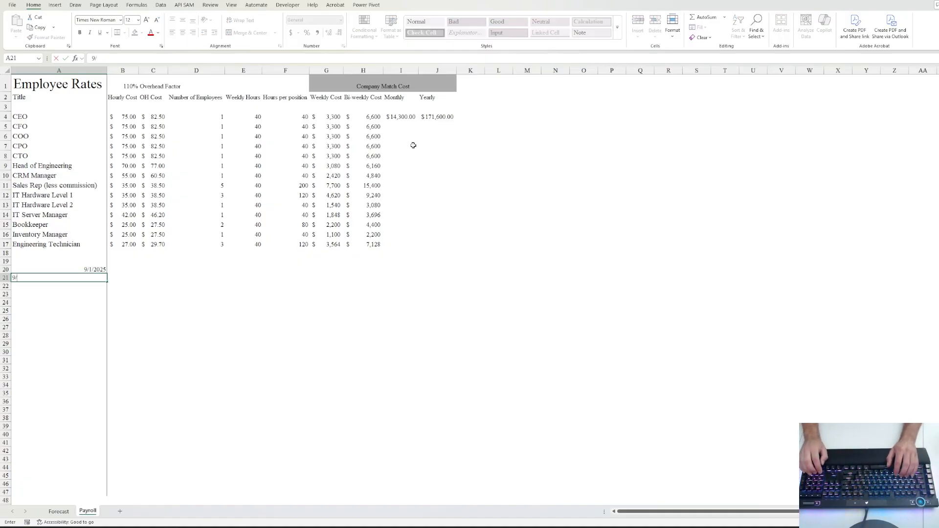
{"action": "type", "text": "/1/2026"}
{"action": "key", "text": "ctrl+Return"}
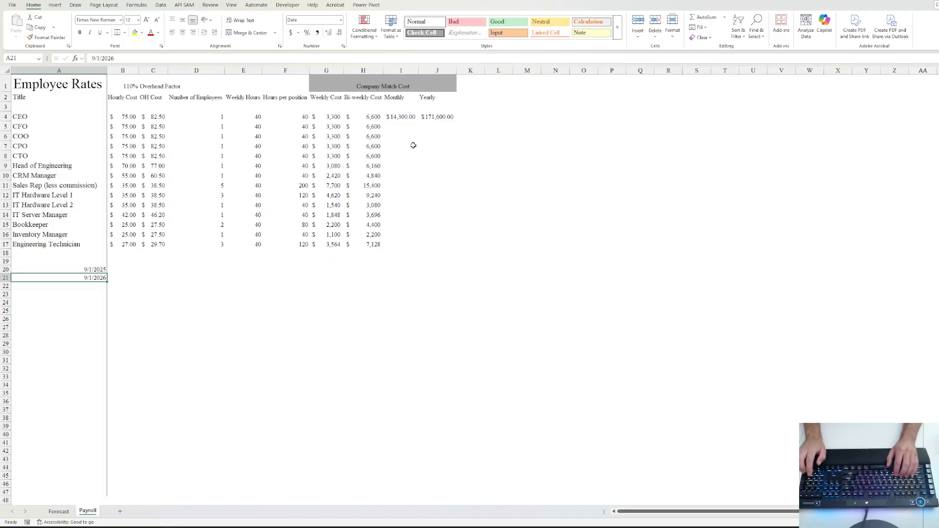
- Count the workdays between the two dates in A22 with NETWORKDAYS, giving 262
{"action": "key", "text": "Down"}
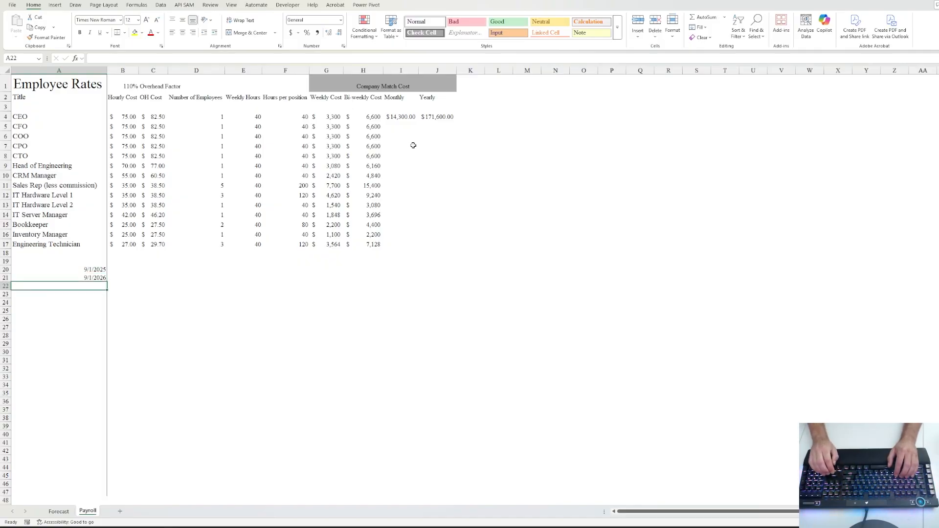
{"action": "type", "text": "="}
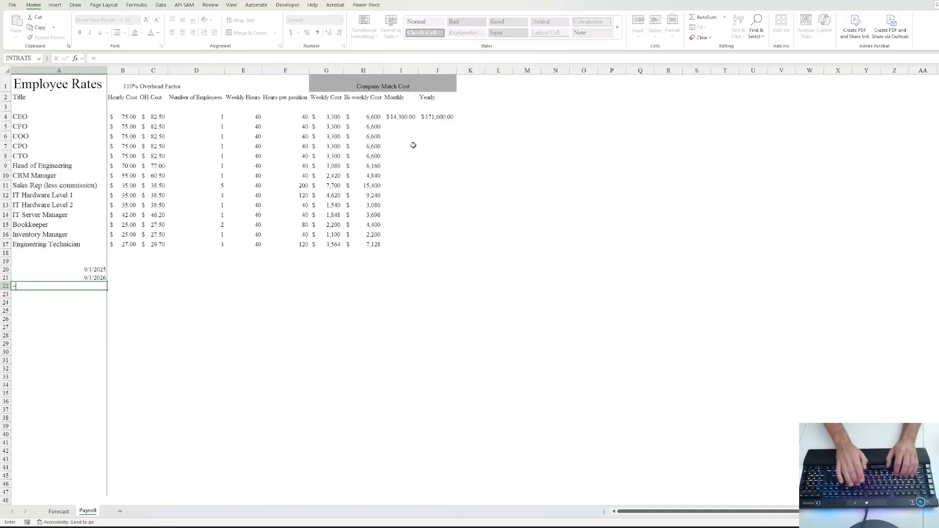
{"action": "key", "text": "Escape"}
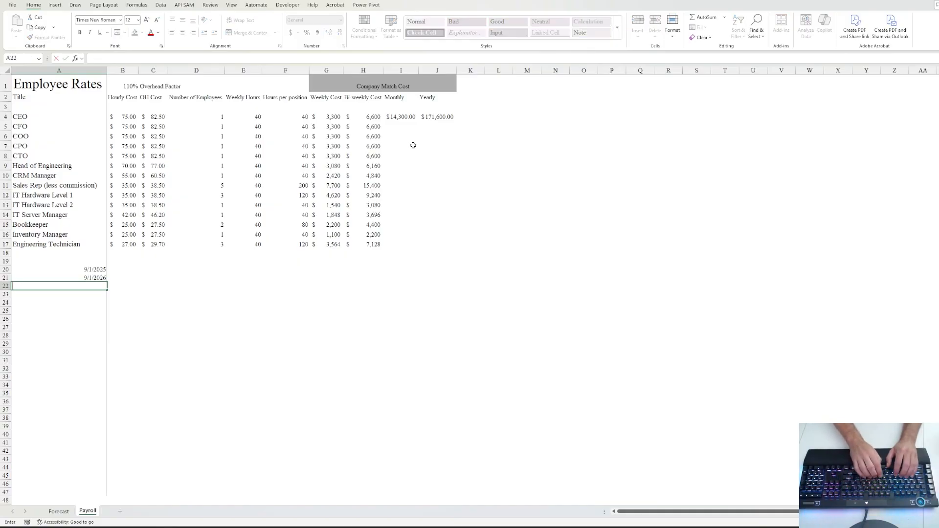
{"action": "type", "text": "=netw"}
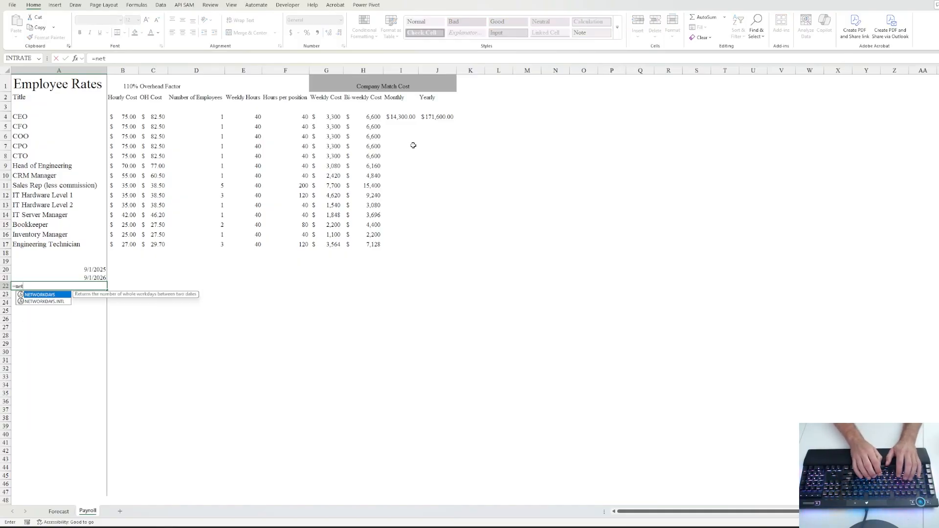
{"action": "key", "text": "Tab"}
{"action": "key", "text": "Up"}
{"action": "key", "text": "Up"}
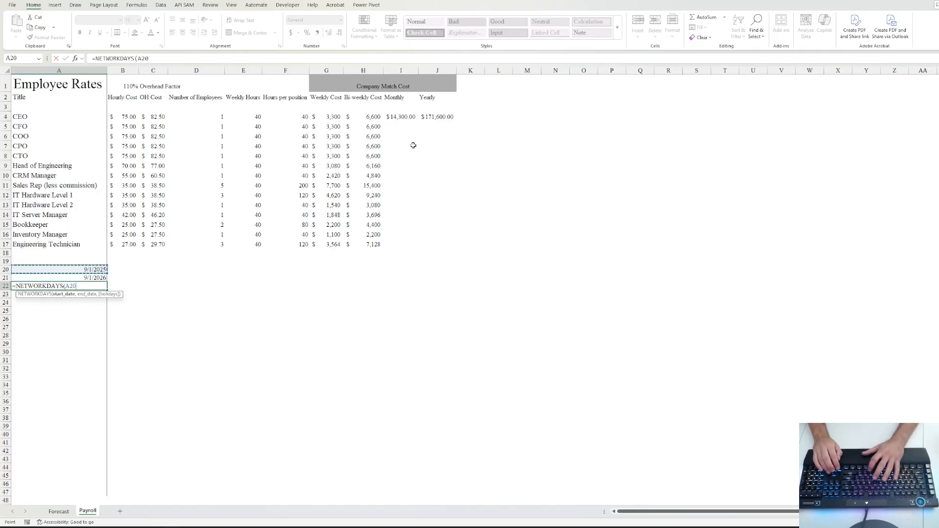
{"action": "type", "text": ","}
{"action": "key", "text": "Up"}
{"action": "type", "text": ")"}
{"action": "key", "text": "Return"}
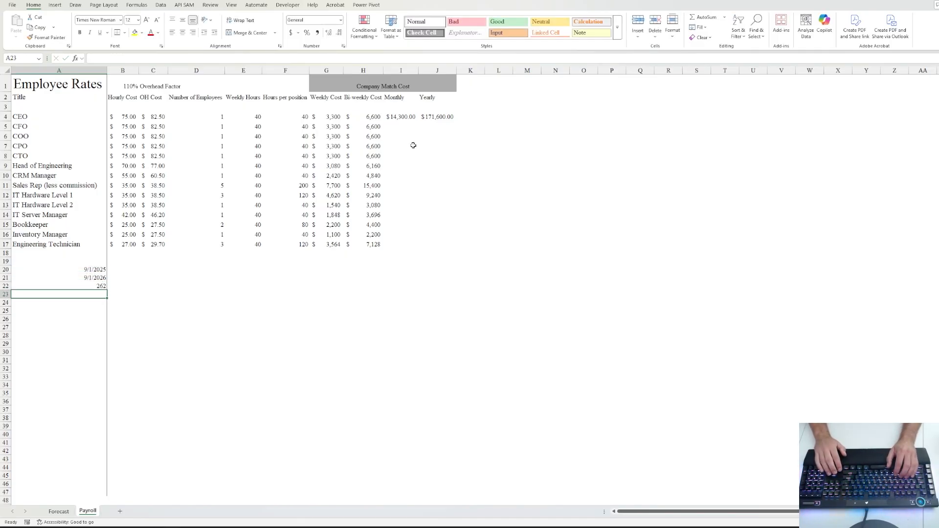
- Enter 8 daily hours in A23 and multiply by the workdays for 2096 yearly hours in A24
{"action": "type", "text": "8"}
{"action": "key", "text": "Return"}
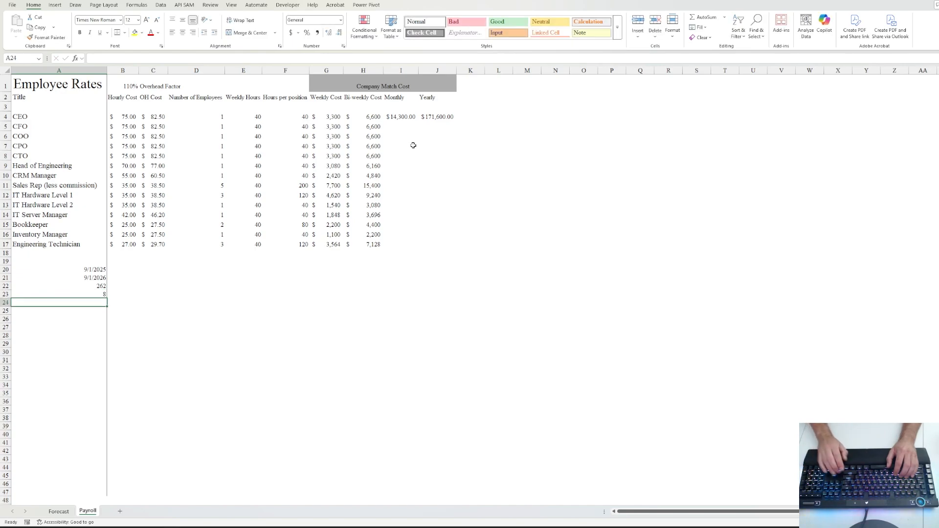
{"action": "type", "text": "="}
{"action": "key", "text": "Up"}
{"action": "key", "text": "Up"}
{"action": "type", "text": "*"}
{"action": "key", "text": "Up"}
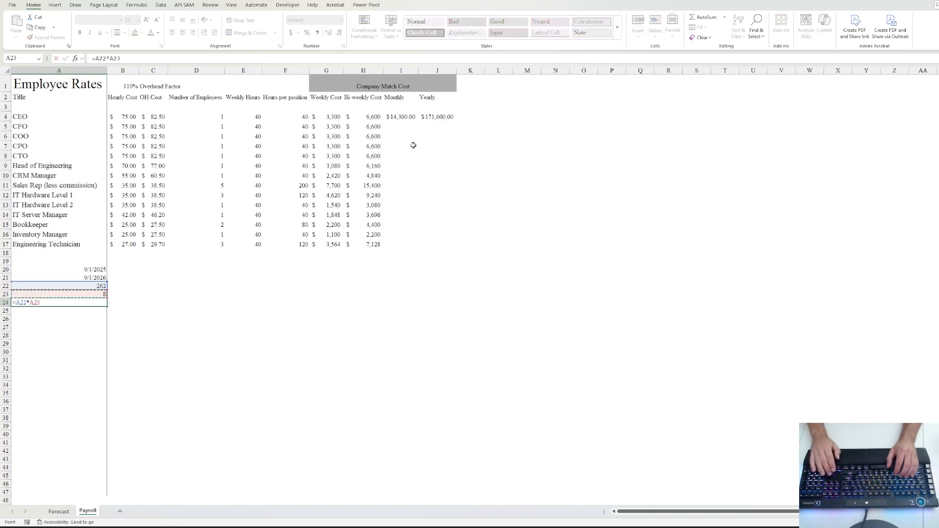
{"action": "key", "text": "ctrl+Return"}
- Add =A24/12 in A25 for 174.6666667 monthly hours
{"action": "key", "text": "Right"}
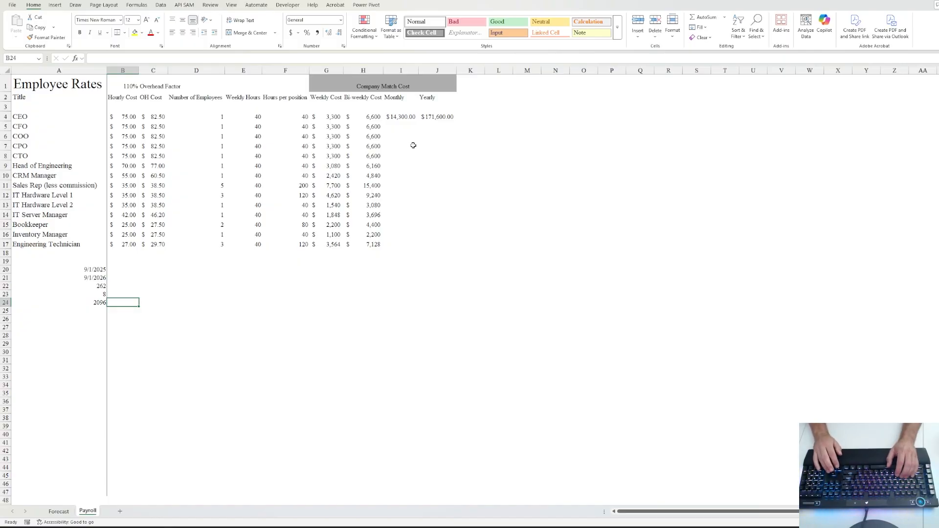
{"action": "key", "text": "Down"}
{"action": "key", "text": "Down"}
{"action": "key", "text": "Down"}
{"action": "key", "text": "Down"}
{"action": "key", "text": "Down"}
{"action": "key", "text": "Down"}
{"action": "key", "text": "Down"}
{"action": "key", "text": "Down"}
{"action": "key", "text": "Down"}
{"action": "key", "text": "Down"}
{"action": "key", "text": "Down"}
{"action": "key", "text": "Down"}
{"action": "key", "text": "Down"}
{"action": "key", "text": "Down"}
{"action": "key", "text": "Down"}
{"action": "key", "text": "Down"}
{"action": "key", "text": "Down"}
{"action": "key", "text": "Down"}
{"action": "key", "text": "Down"}
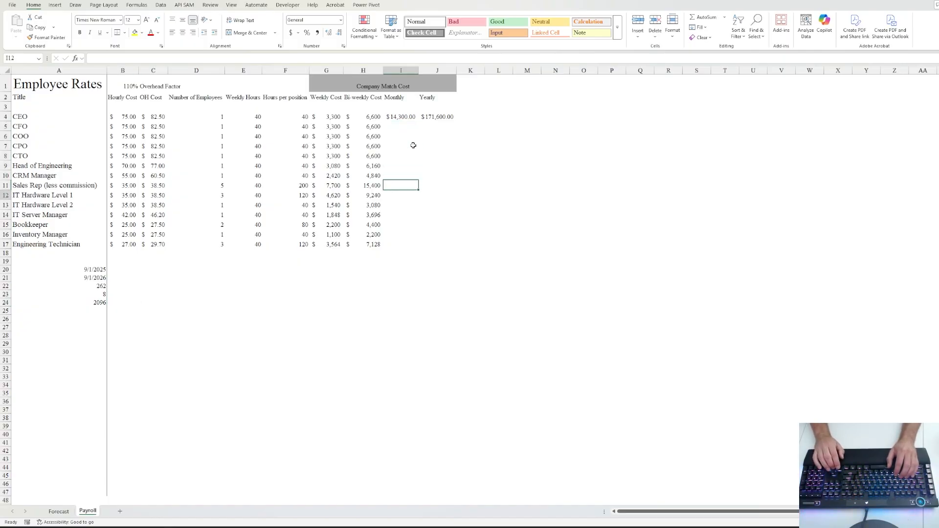
{"action": "key", "text": "Left"}
{"action": "key", "text": "Left"}
{"action": "key", "text": "Left"}
{"action": "key", "text": "Left"}
{"action": "key", "text": "Left"}
{"action": "key", "text": "Left"}
{"action": "key", "text": "Left"}
{"action": "key", "text": "Left"}
{"action": "key", "text": "Down"}
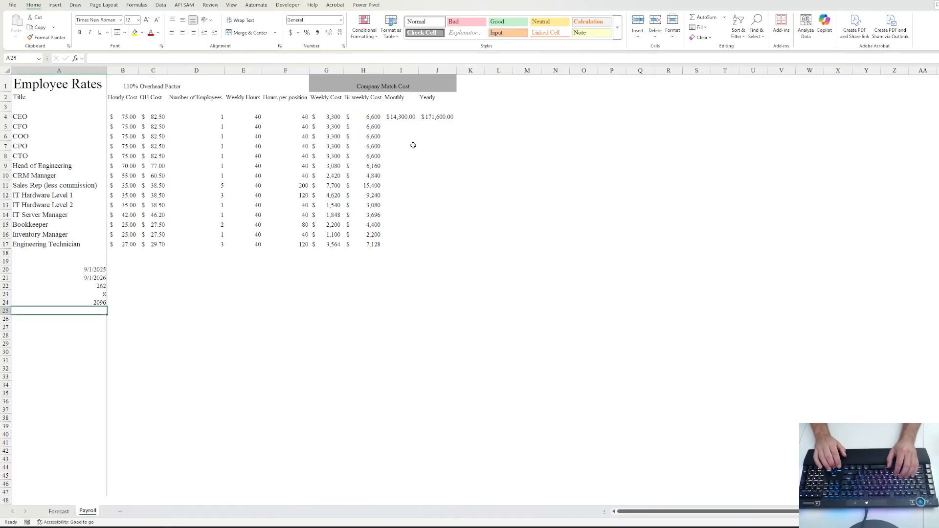
{"action": "type", "text": "="}
{"action": "key", "text": "Up"}
{"action": "type", "text": "/12"}
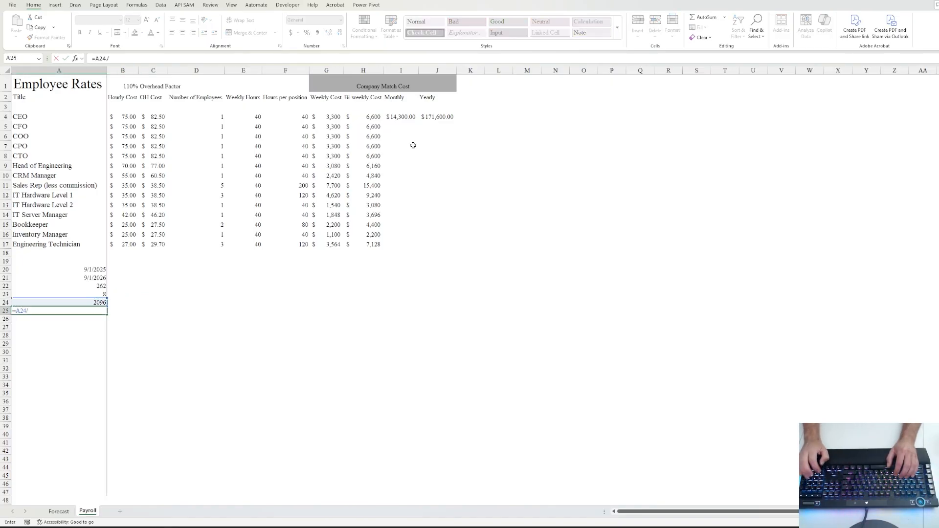
{"action": "key", "text": "ctrl+Return"}
{"action": "key", "text": "Right"}
{"action": "key", "text": "Right"}
{"action": "key", "text": "Right"}
{"action": "key", "text": "Right"}
{"action": "key", "text": "Right"}
{"action": "key", "text": "Right"}
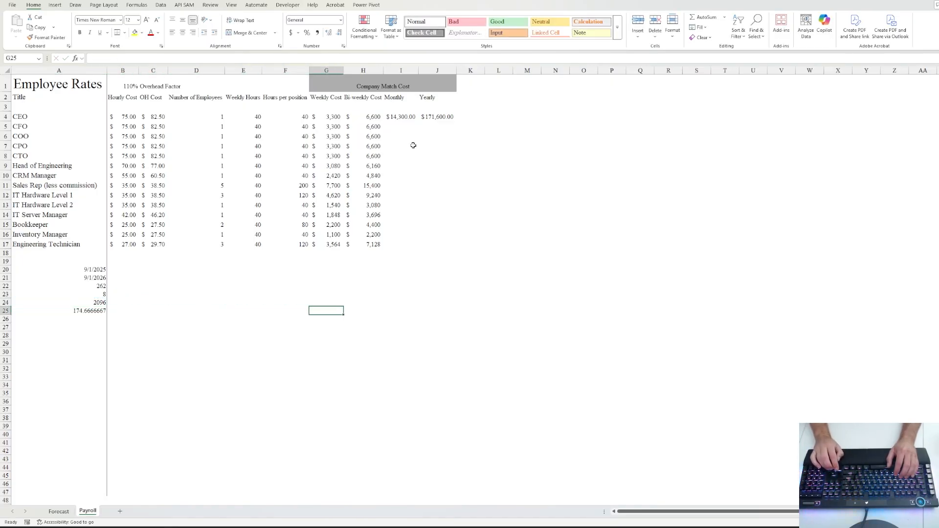
{"action": "key", "text": "Up"}
{"action": "key", "text": "Up"}
{"action": "key", "text": "Up"}
{"action": "key", "text": "Up"}
{"action": "key", "text": "Up"}
{"action": "key", "text": "Up"}
{"action": "key", "text": "Up"}
{"action": "key", "text": "Up"}
{"action": "key", "text": "Up"}
{"action": "key", "text": "Up"}
{"action": "key", "text": "Up"}
{"action": "key", "text": "Up"}
{"action": "key", "text": "Up"}
{"action": "key", "text": "Up"}
{"action": "key", "text": "Up"}
{"action": "key", "text": "Up"}
{"action": "key", "text": "Up"}
{"action": "key", "text": "Up"}
{"action": "key", "text": "Right"}
{"action": "key", "text": "Right"}
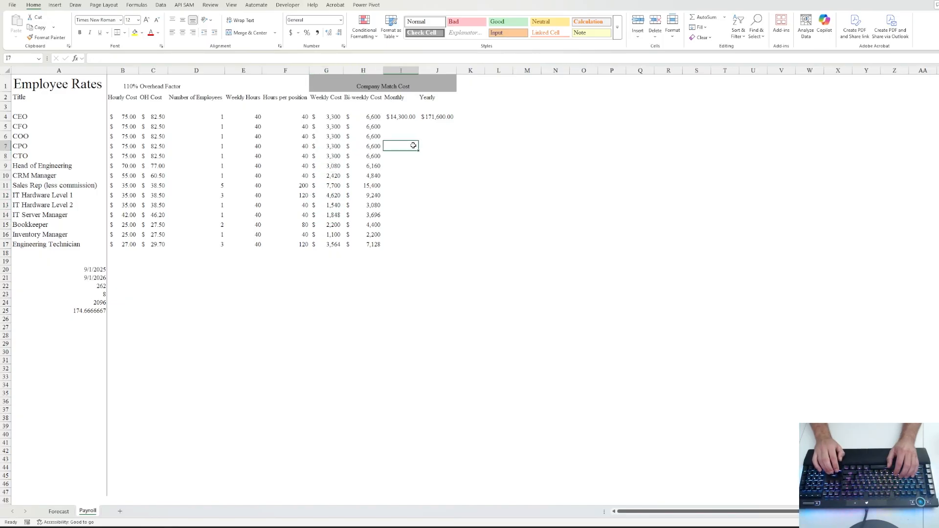
{"action": "key", "text": "Up"}
{"action": "key", "text": "Up"}
{"action": "key", "text": "Up"}
- Set the CEO's monthly cost in I4, first trying =C4*A25, then settling on =J4/12
{"action": "type", "text": "="}
{"action": "key", "text": "Left"}
{"action": "key", "text": "Left"}
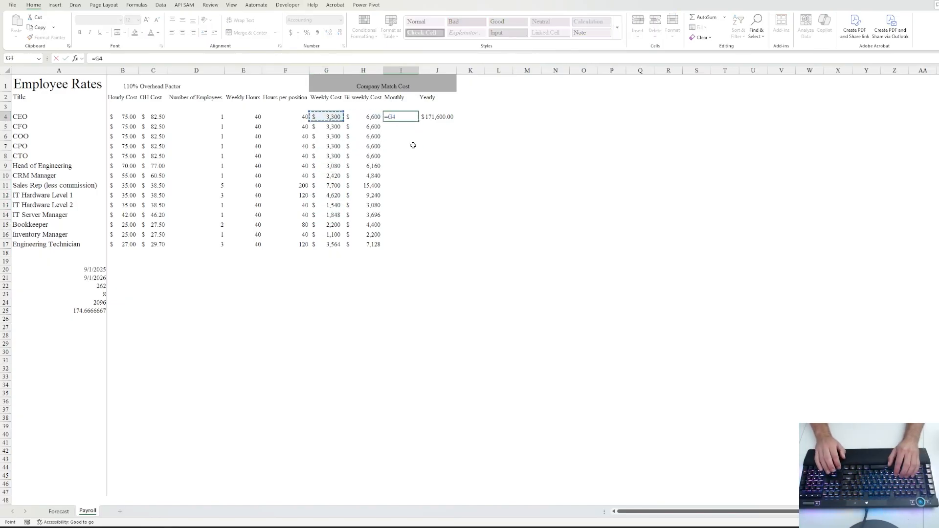
{"action": "key", "text": "Left"}
{"action": "key", "text": "Left"}
{"action": "key", "text": "Left"}
{"action": "key", "text": "Left"}
{"action": "type", "text": "*"}
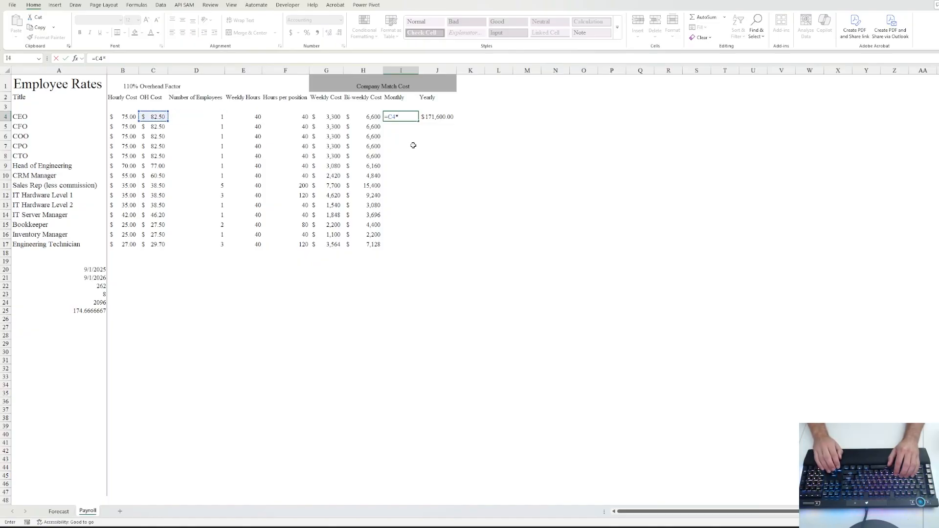
{"action": "key", "text": "Down"}
{"action": "key", "text": "Down"}
{"action": "key", "text": "Down"}
{"action": "key", "text": "Down"}
{"action": "key", "text": "Down"}
{"action": "key", "text": "Down"}
{"action": "key", "text": "Down"}
{"action": "key", "text": "Down"}
{"action": "key", "text": "Down"}
{"action": "key", "text": "Down"}
{"action": "key", "text": "Down"}
{"action": "key", "text": "Down"}
{"action": "key", "text": "Down"}
{"action": "key", "text": "Down"}
{"action": "key", "text": "Down"}
{"action": "key", "text": "Down"}
{"action": "key", "text": "Down"}
{"action": "key", "text": "Down"}
{"action": "key", "text": "Down"}
{"action": "key", "text": "Down"}
{"action": "key", "text": "Left"}
{"action": "key", "text": "Left"}
{"action": "key", "text": "Left"}
{"action": "key", "text": "Left"}
{"action": "key", "text": "Left"}
{"action": "key", "text": "Left"}
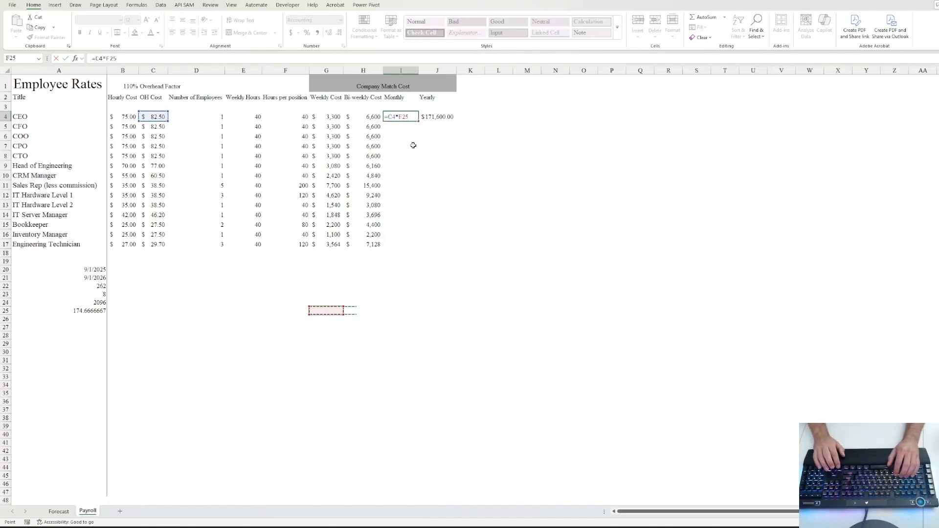
{"action": "key", "text": "Left"}
{"action": "key", "text": "Left"}
{"action": "key", "text": "ctrl+Return"}
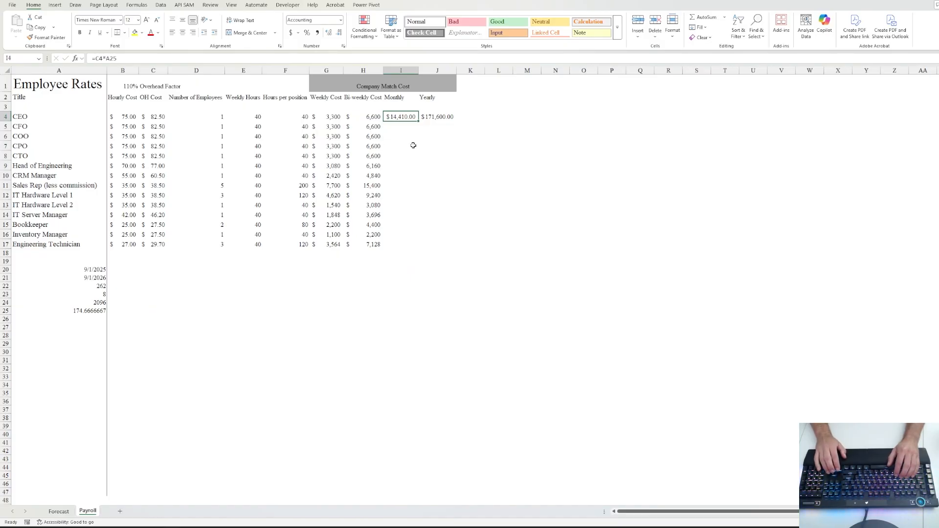
{"action": "type", "text": "="}
{"action": "key", "text": "Right"}
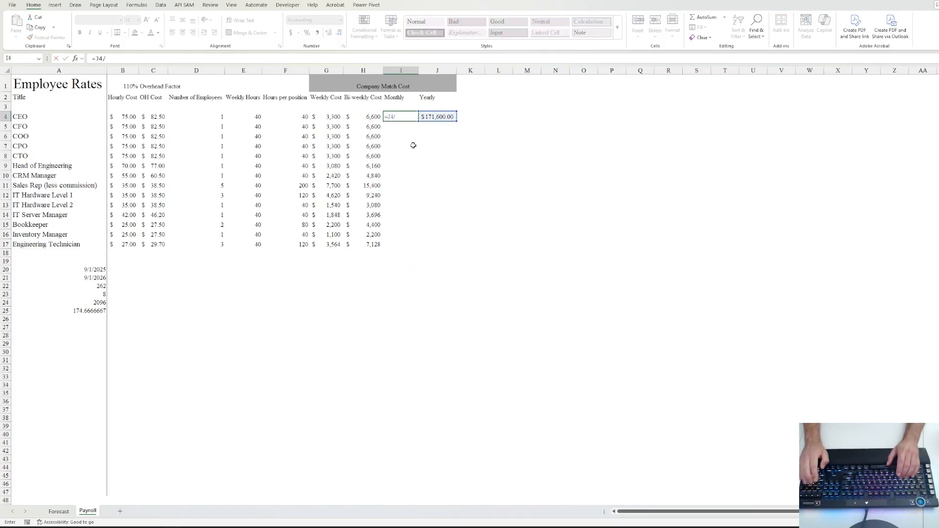
{"action": "type", "text": "/12"}
{"action": "key", "text": "ctrl+Return"}
- Fill the Yearly and Monthly formulas down J4:J17 and I4:I17 for every role
{"action": "key", "text": "Right"}
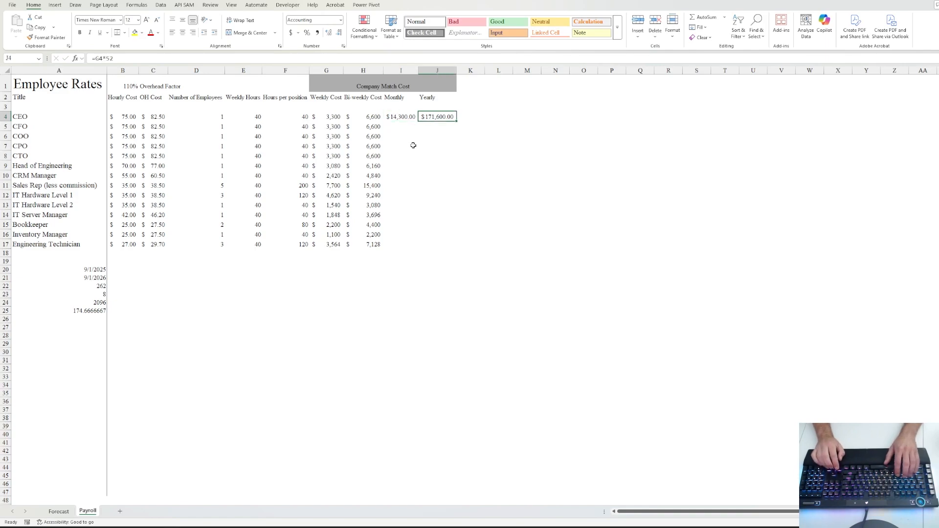
{"action": "key", "text": "shift+Down"}
{"action": "key", "text": "shift+Down"}
{"action": "key", "text": "shift+Down"}
{"action": "key", "text": "shift+Down"}
{"action": "key", "text": "shift+Down"}
{"action": "key", "text": "shift+Down"}
{"action": "key", "text": "shift+Down"}
{"action": "key", "text": "shift+Down"}
{"action": "key", "text": "shift+Down"}
{"action": "key", "text": "shift+Down"}
{"action": "key", "text": "shift+Down"}
{"action": "key", "text": "shift+Down"}
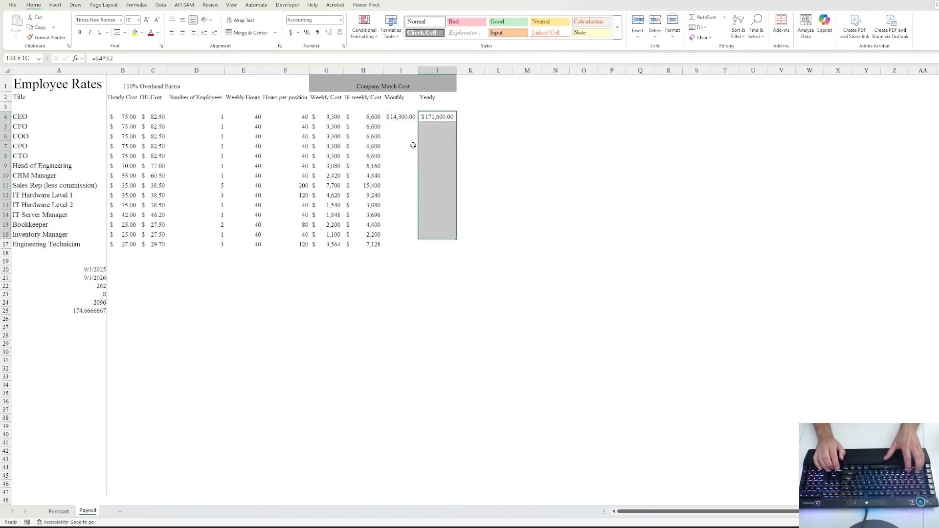
{"action": "key", "text": "ctrl+d"}
{"action": "key", "text": "Left"}
{"action": "key", "text": "shift+Down"}
{"action": "key", "text": "shift+Down"}
{"action": "key", "text": "shift+Down"}
{"action": "key", "text": "shift+Down"}
{"action": "key", "text": "shift+Down"}
{"action": "key", "text": "shift+Down"}
{"action": "key", "text": "shift+Down"}
{"action": "key", "text": "shift+Down"}
{"action": "key", "text": "shift+Down"}
{"action": "key", "text": "shift+Down"}
{"action": "key", "text": "shift+Down"}
{"action": "key", "text": "shift+Down"}
{"action": "key", "text": "shift+Down"}
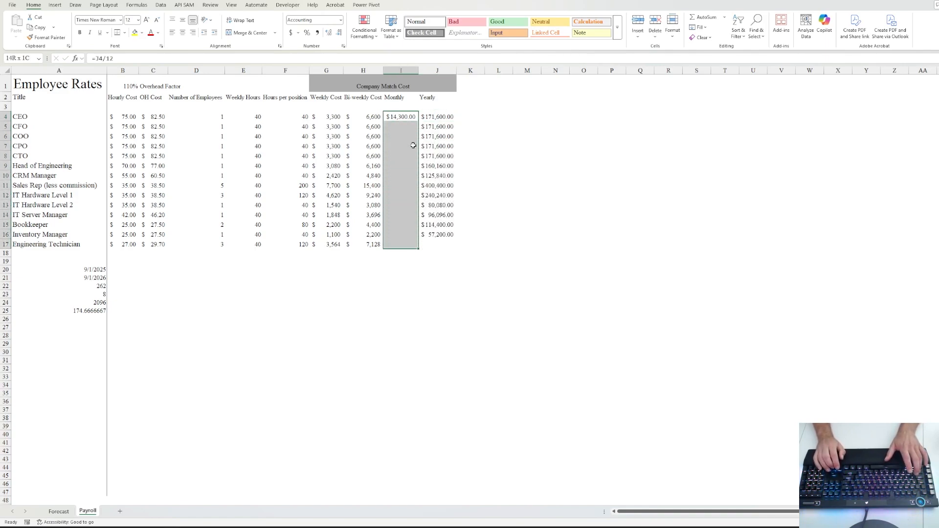
{"action": "key", "text": "ctrl+d"}
{"action": "key", "text": "Right"}
{"action": "key", "text": "shift+Down"}
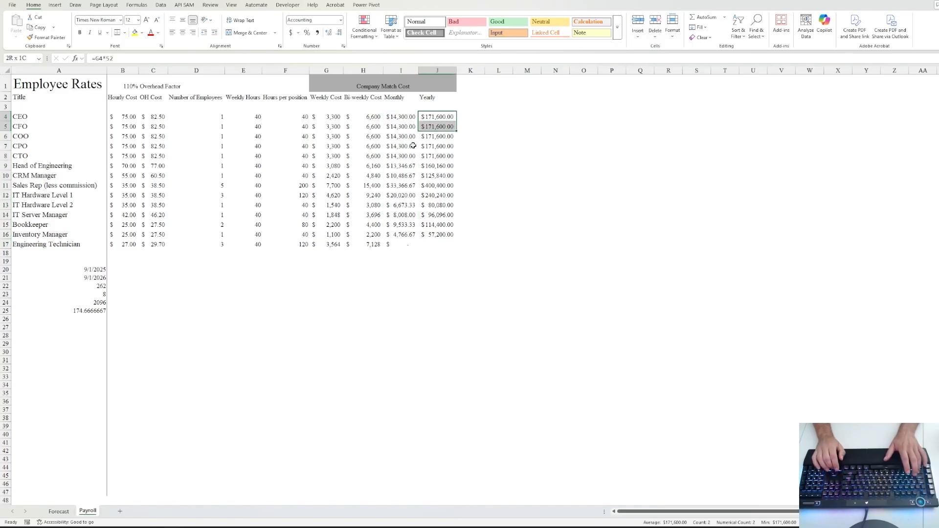
{"action": "key", "text": "shift+Down"}
{"action": "key", "text": "shift+Down"}
{"action": "key", "text": "shift+Down"}
{"action": "key", "text": "shift+Down"}
{"action": "key", "text": "shift+Down"}
{"action": "key", "text": "shift+Down"}
{"action": "key", "text": "shift+Down"}
{"action": "key", "text": "shift+Down"}
{"action": "key", "text": "shift+Down"}
{"action": "key", "text": "shift+Down"}
{"action": "key", "text": "shift+Down"}
{"action": "key", "text": "shift+Down"}
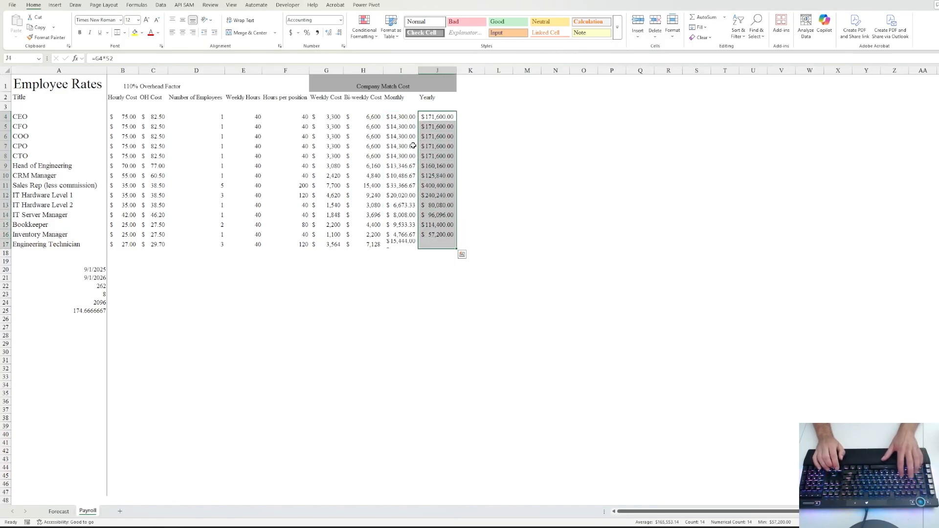
{"action": "key", "text": "Down"}
{"action": "key", "text": "Left"}
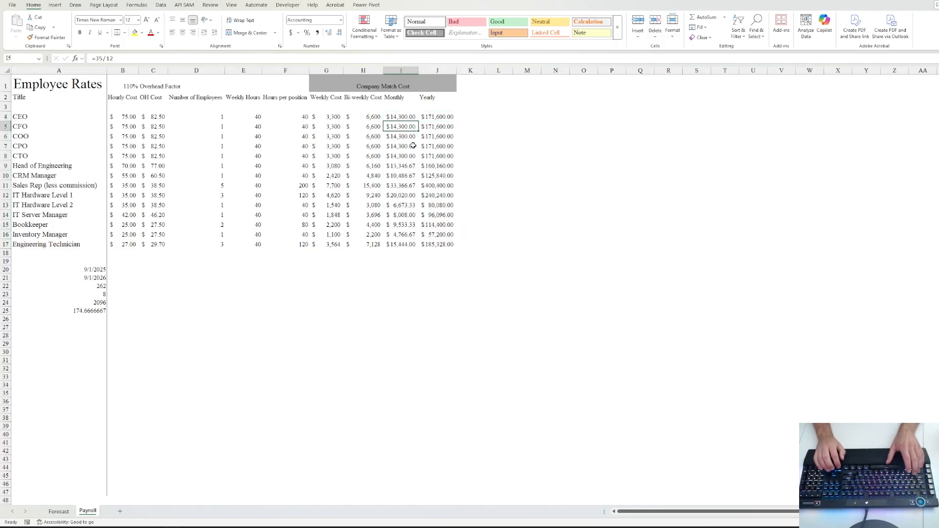
{"action": "key", "text": "Escape"}
{"action": "key", "text": "Left"}
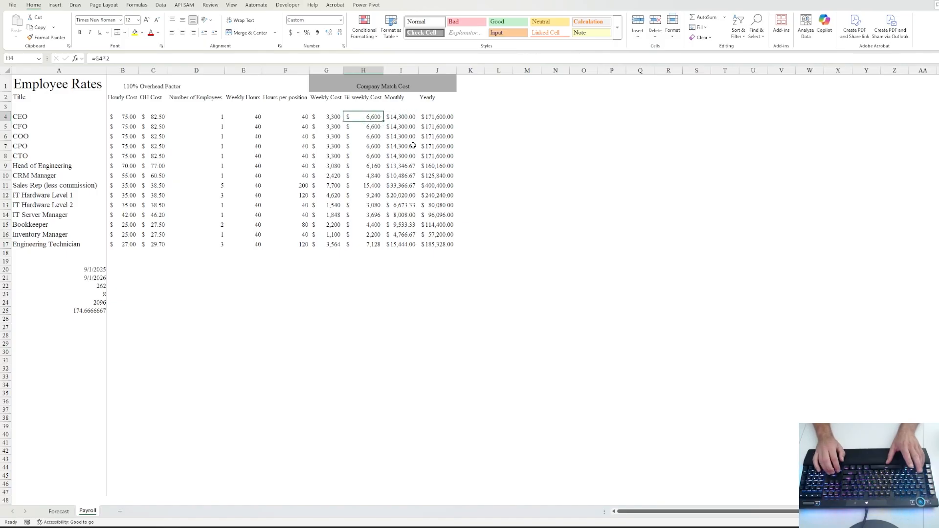
{"action": "key", "text": "Down"}
{"action": "key", "text": "Down"}
{"action": "key", "text": "Down"}
{"action": "key", "text": "Down"}
{"action": "key", "text": "Down"}
{"action": "key", "text": "Down"}
{"action": "key", "text": "Down"}
{"action": "key", "text": "Down"}
{"action": "key", "text": "Down"}
{"action": "key", "text": "Down"}
{"action": "key", "text": "Down"}
{"action": "key", "text": "Down"}
{"action": "key", "text": "Down"}
{"action": "key", "text": "Left"}
{"action": "key", "text": "Left"}
{"action": "key", "text": "Left"}
{"action": "key", "text": "Left"}
{"action": "key", "text": "Left"}
{"action": "key", "text": "Left"}
{"action": "key", "text": "Left"}
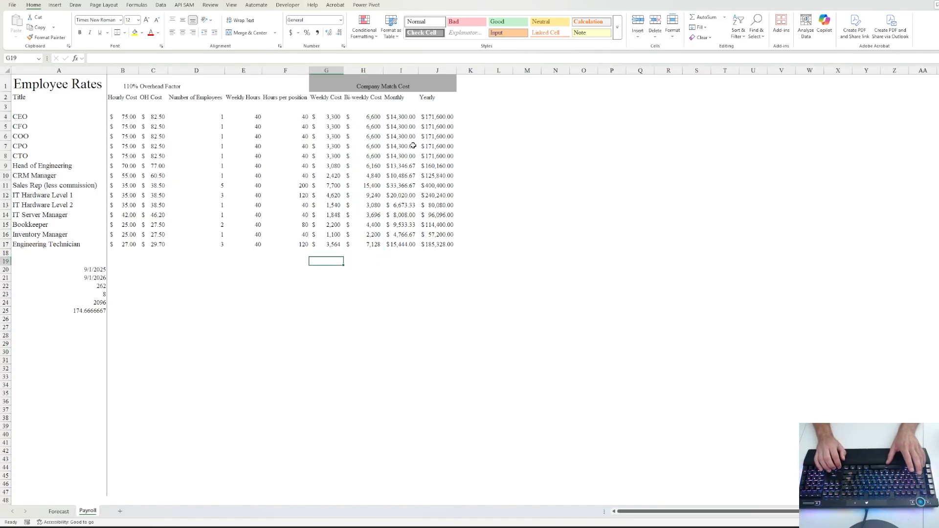
{"action": "type", "text": "Totals"}
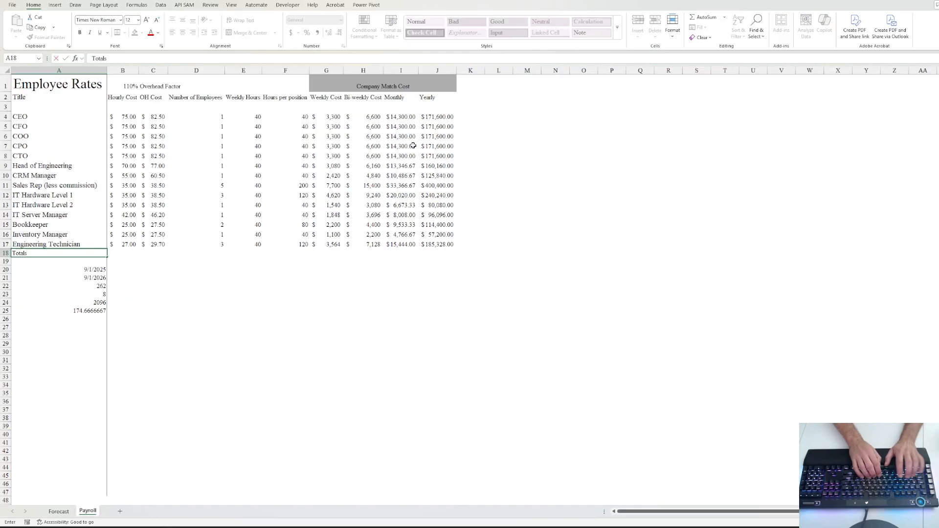
{"action": "key", "text": "Tab"}
{"action": "key", "text": "Left"}
{"action": "key", "text": "shift+Right"}
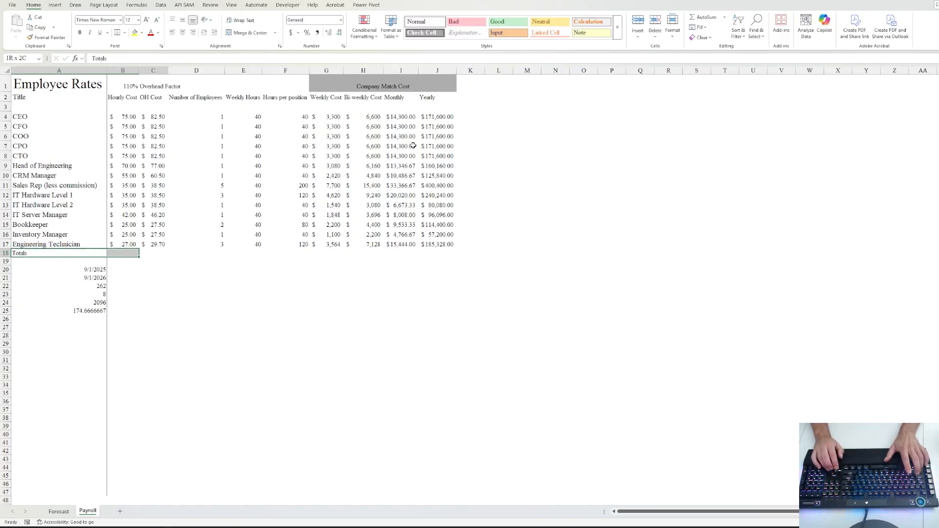
{"action": "key", "text": "shift+Right"}
{"action": "key", "text": "shift+Right"}
{"action": "key", "text": "shift+Right"}
{"action": "key", "text": "shift+Right"}
{"action": "key", "text": "shift+Right"}
{"action": "key", "text": "shift+Right"}
{"action": "key", "text": "shift+Right"}
{"action": "key", "text": "shift+Right"}
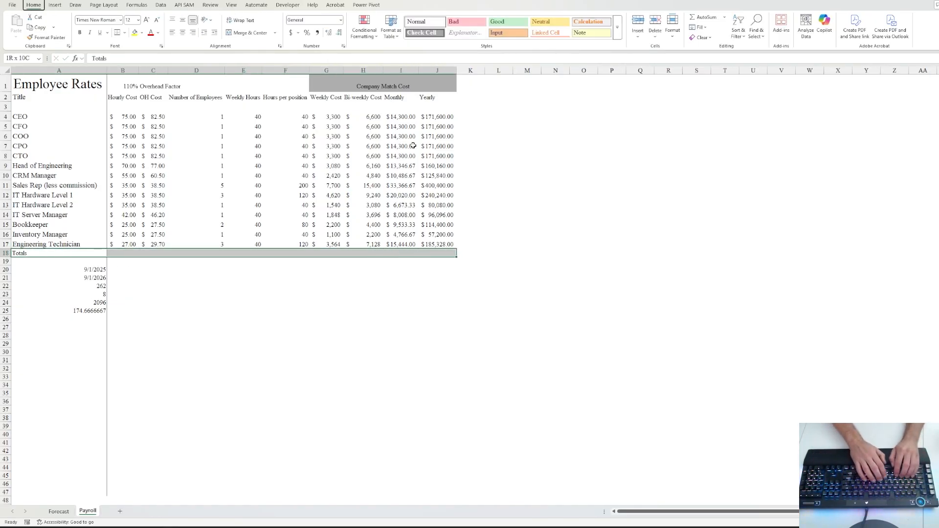
{"action": "key", "text": "h"}
{"action": "key", "text": "b"}
{"action": "key", "text": "u"}
{"action": "key", "text": "Right"}
{"action": "key", "text": "Right"}
{"action": "key", "text": "Right"}
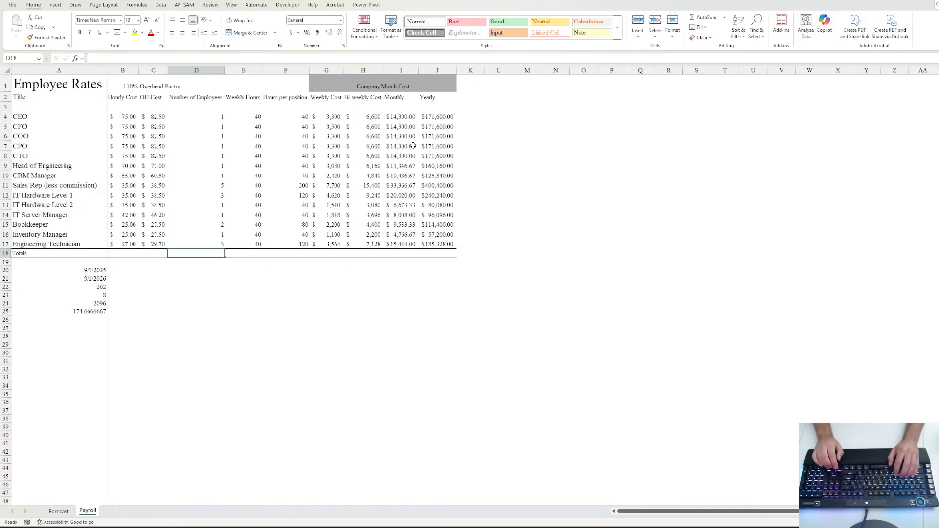
{"action": "key", "text": "Right"}
{"action": "key", "text": "Right"}
{"action": "key", "text": "Left"}
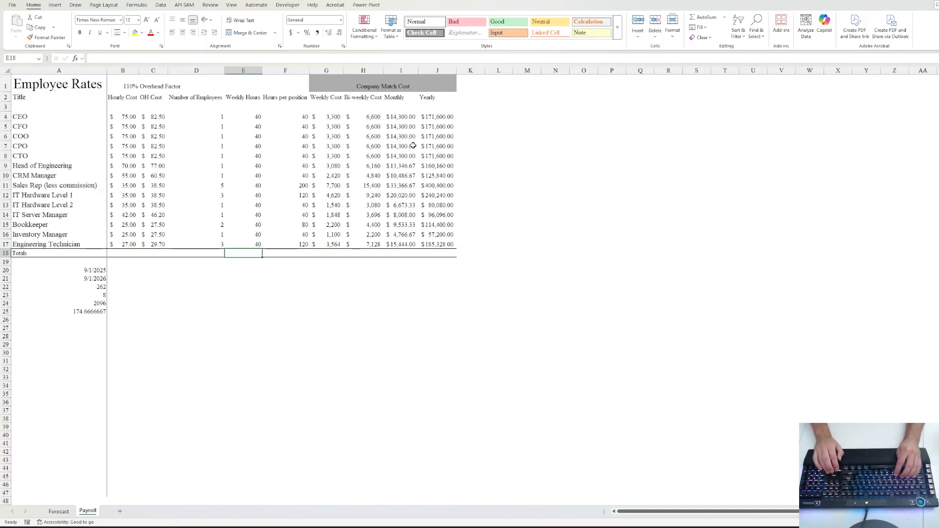
{"action": "key", "text": "Right"}
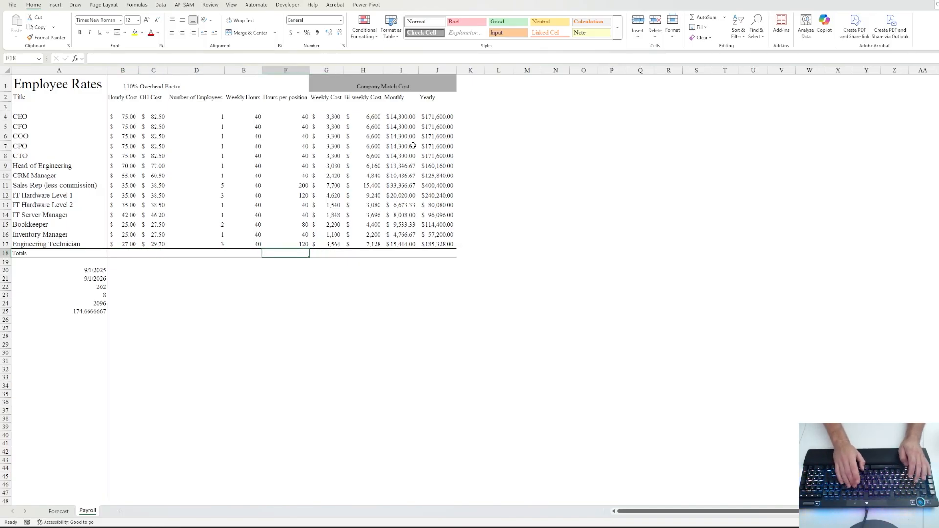
{"action": "key", "text": "alt+equal"}
{"action": "key", "text": "Tab"}
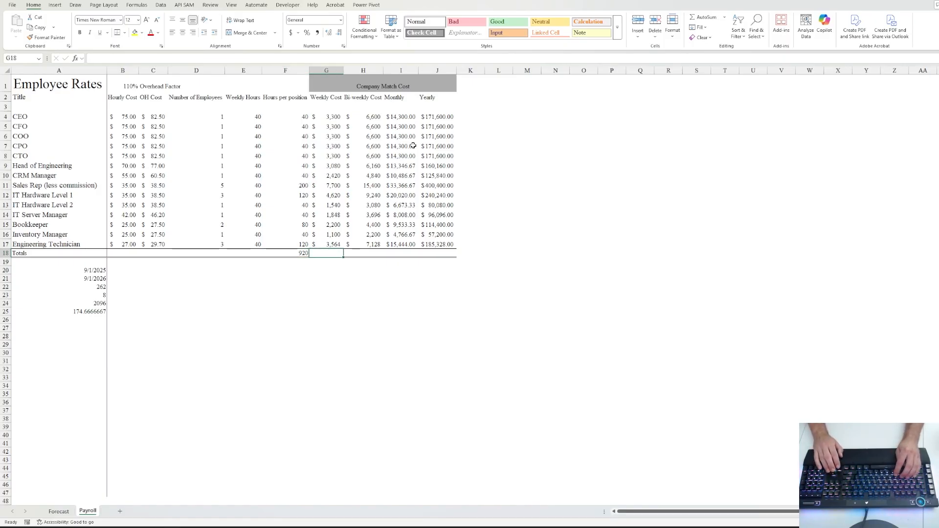
{"action": "key", "text": "alt+equal"}
{"action": "key", "text": "ctrl+Return"}
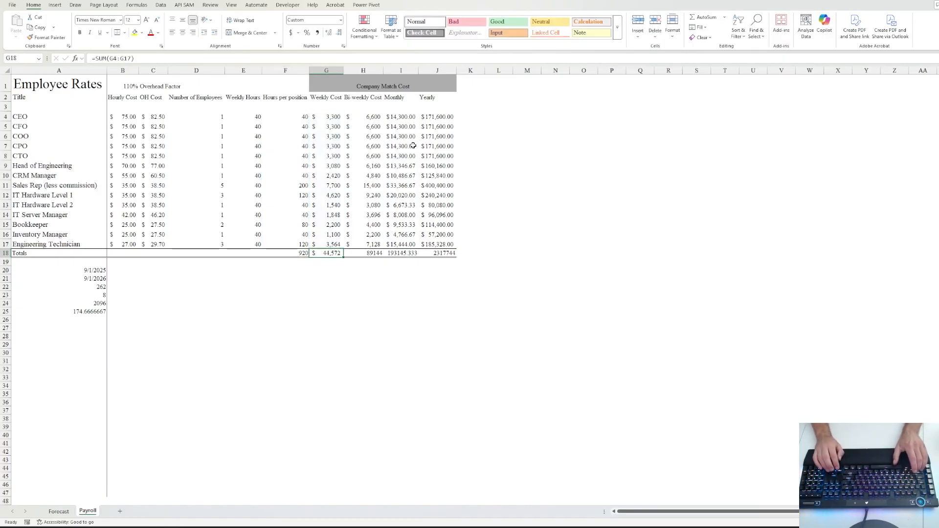
{"action": "key", "text": "Right"}
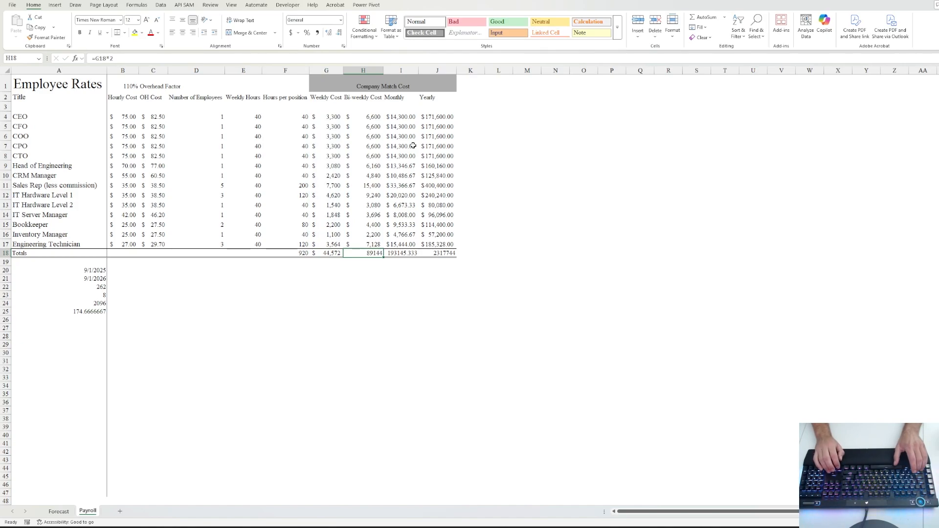
{"action": "key", "text": "Left"}
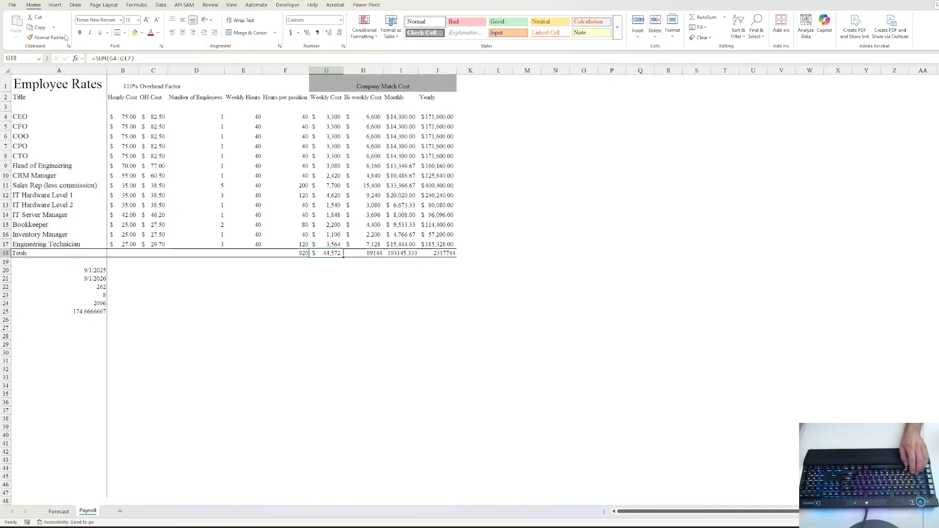
{"action": "left_click", "coordinate": [49, 38]}
{"action": "left_click_drag", "start_coordinate": [382, 252], "coordinate": [435, 254]}
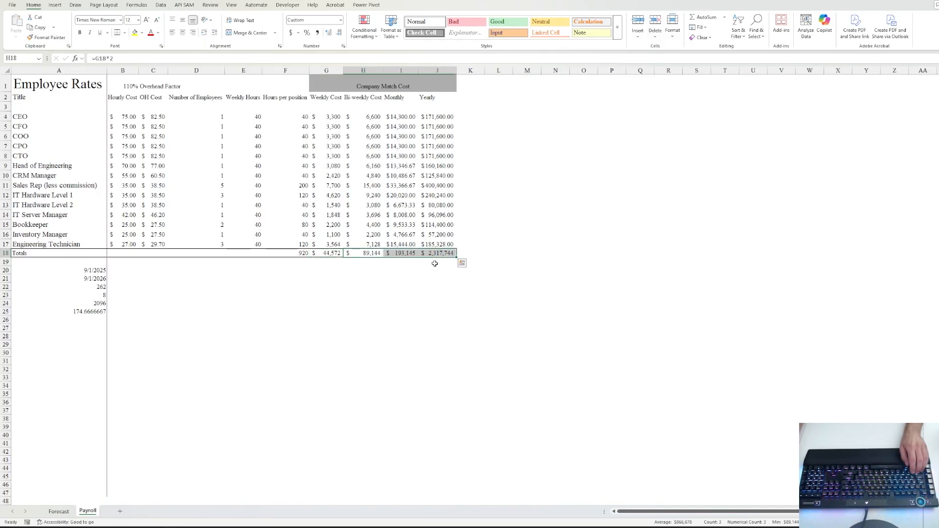
{"action": "left_click", "coordinate": [371, 270]}
{"action": "left_click", "coordinate": [368, 252]}
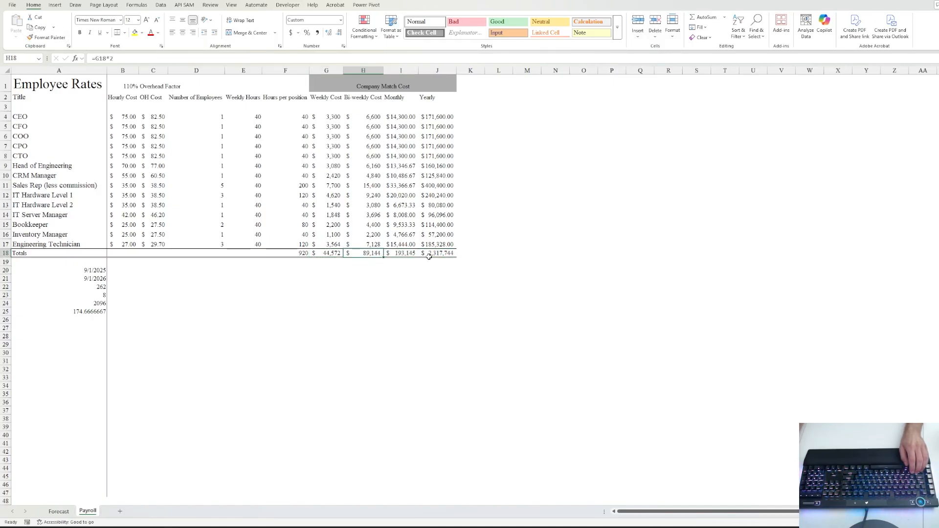
{"action": "left_click", "coordinate": [404, 252]}
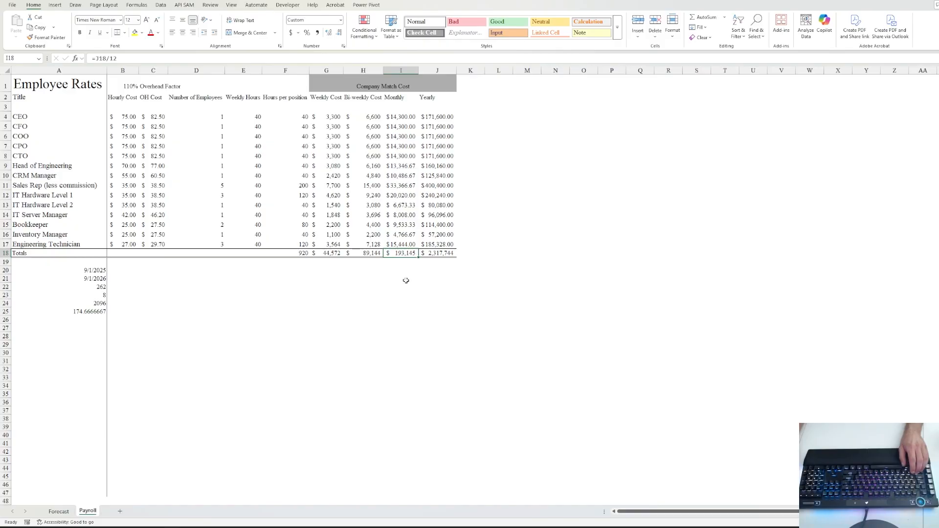
{"action": "left_click", "coordinate": [230, 119]}
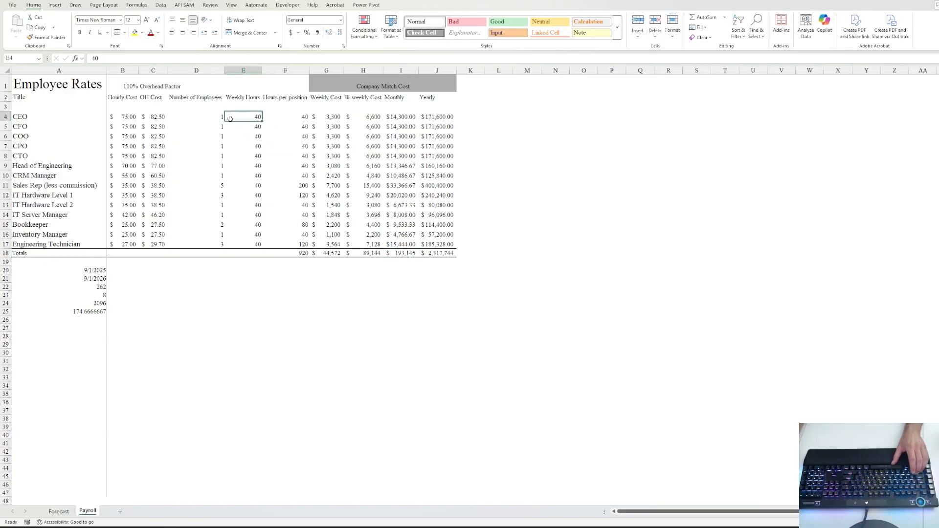
{"action": "left_click", "coordinate": [408, 253]}
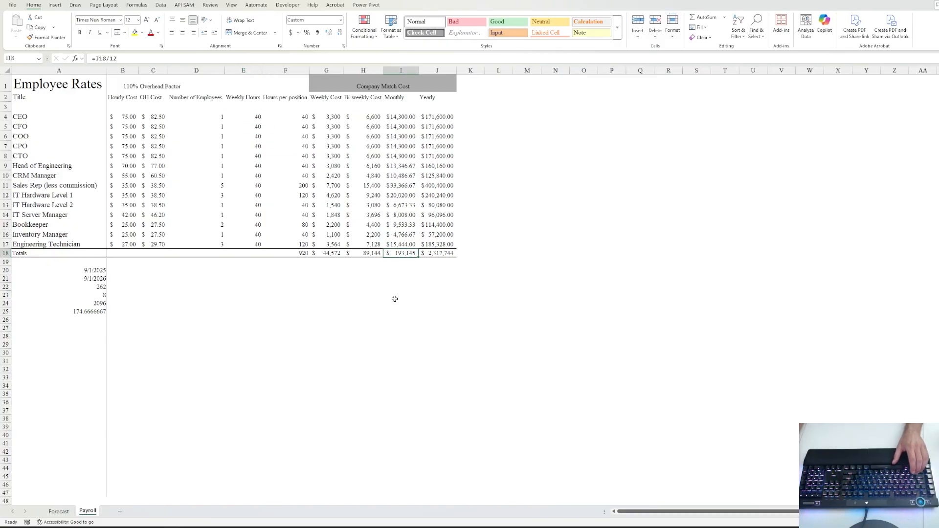
{"action": "left_click", "coordinate": [44, 174]}
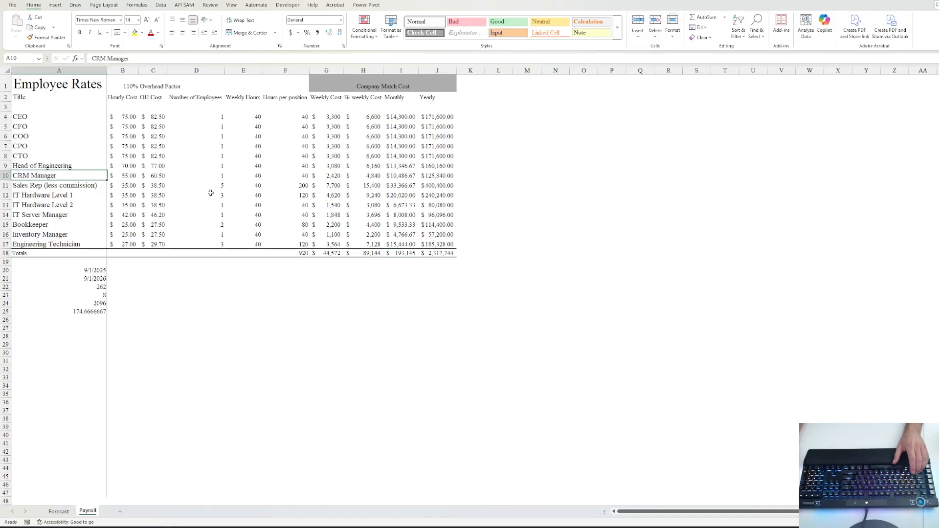
- Enter 0 employees for each role from Engineering Technician in D17 up to the CTO in D8
{"action": "left_click", "coordinate": [223, 244]}
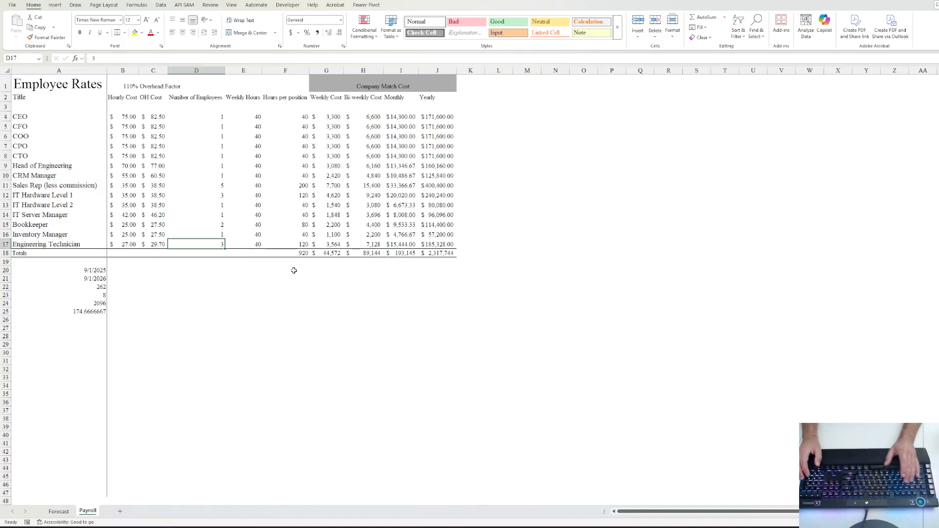
{"action": "type", "text": "0"}
{"action": "key", "text": "ctrl+Return"}
{"action": "key", "text": "Up"}
{"action": "type", "text": "0"}
{"action": "key", "text": "ctrl+Return"}
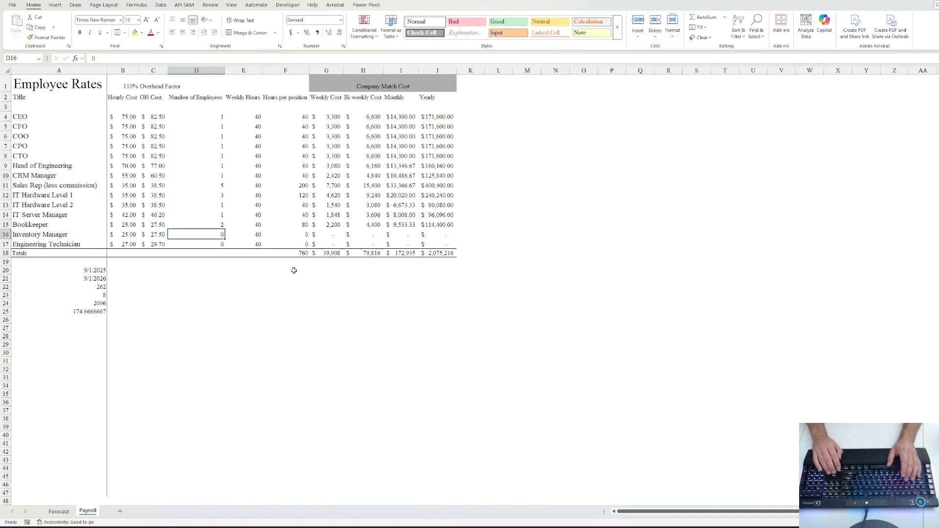
{"action": "key", "text": "Up"}
{"action": "type", "text": "0"}
{"action": "key", "text": "ctrl+Return"}
{"action": "key", "text": "Up"}
{"action": "type", "text": "0"}
{"action": "key", "text": "ctrl+Return"}
{"action": "key", "text": "Up"}
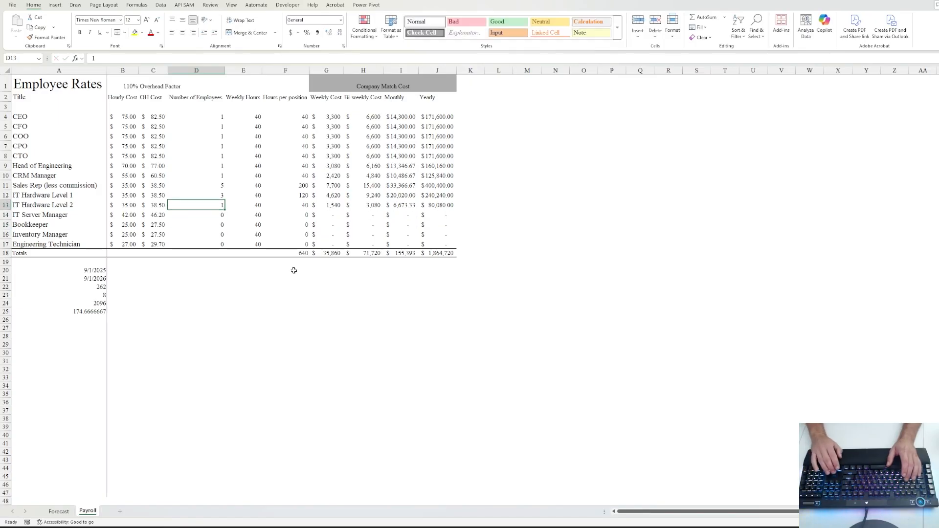
{"action": "type", "text": "0"}
{"action": "key", "text": "ctrl+Return"}
{"action": "key", "text": "Up"}
{"action": "type", "text": "0"}
{"action": "key", "text": "ctrl+Return"}
{"action": "key", "text": "Up"}
{"action": "type", "text": "0"}
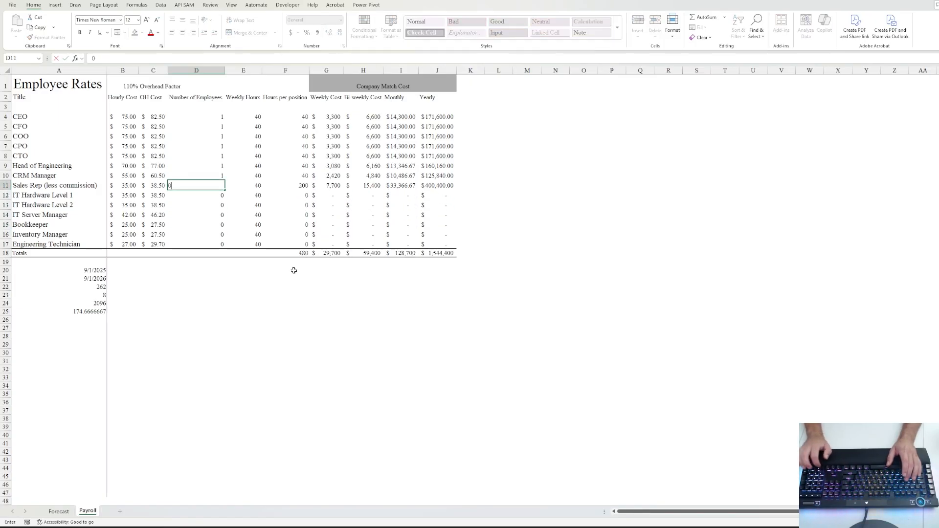
{"action": "key", "text": "ctrl+Return"}
{"action": "key", "text": "Up"}
{"action": "type", "text": "0"}
{"action": "key", "text": "ctrl+Return"}
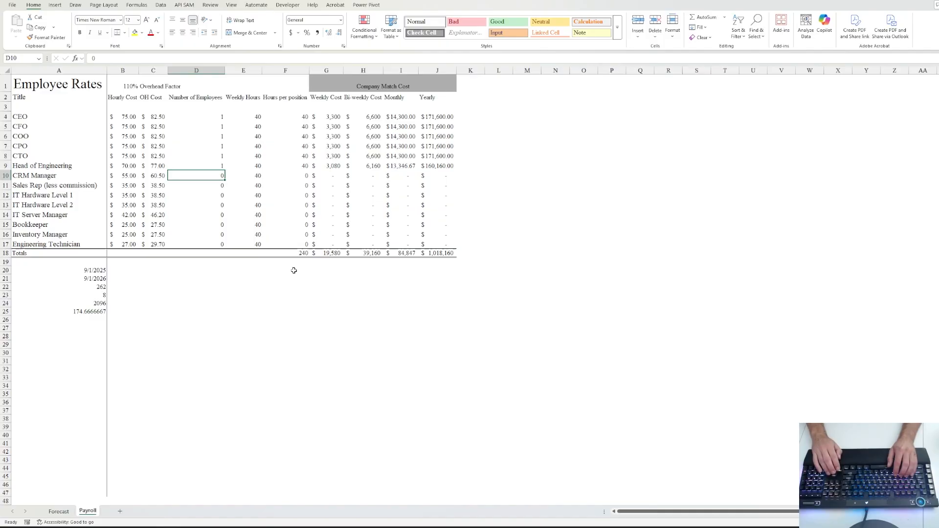
{"action": "key", "text": "Up"}
{"action": "type", "text": "0"}
{"action": "key", "text": "ctrl+Return"}
{"action": "key", "text": "Up"}
{"action": "type", "text": "0"}
{"action": "key", "text": "ctrl+Return"}
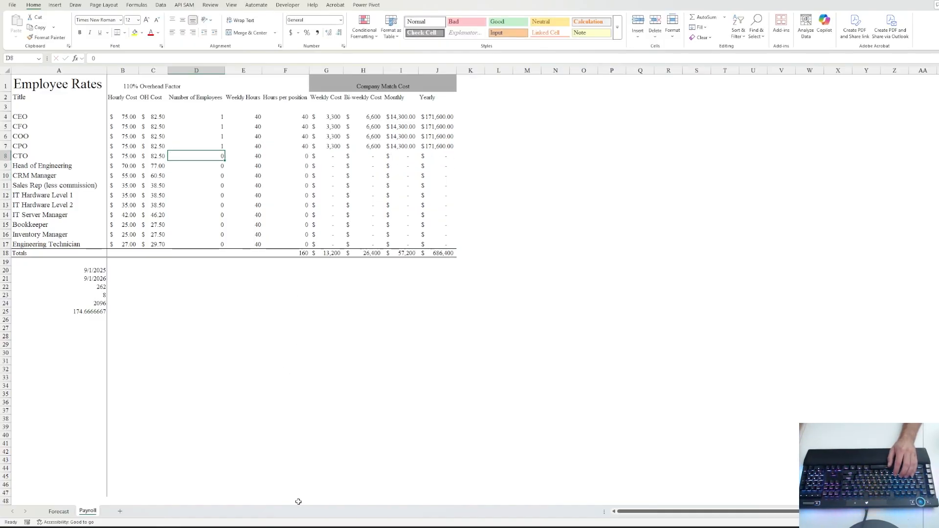
- Inspect the Forecast sheet's Total Revenue formula and the Payroll CPO monthly cost formula
{"action": "left_click", "coordinate": [69, 513]}
{"action": "left_click", "coordinate": [220, 329]}
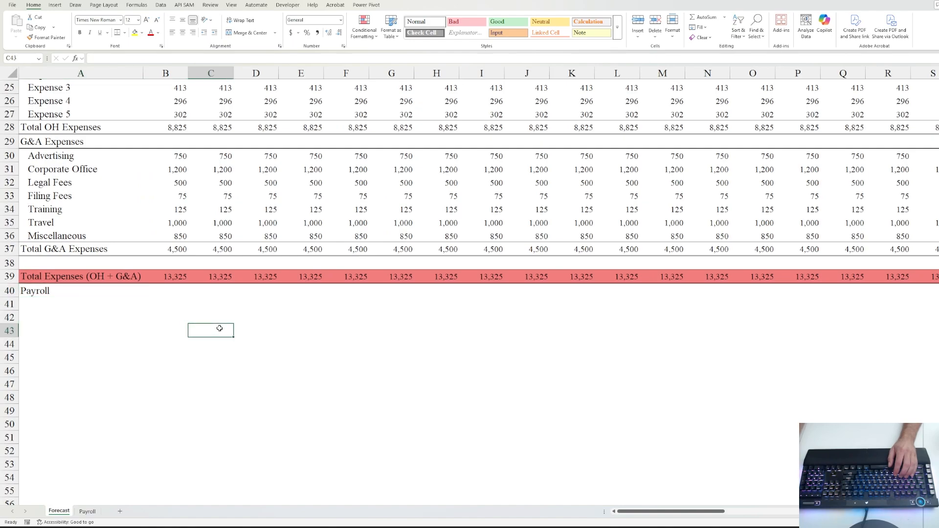
{"action": "scroll", "coordinate": [219, 328], "scroll_direction": "up", "scroll_amount": 8}
{"action": "left_click", "coordinate": [167, 275]}
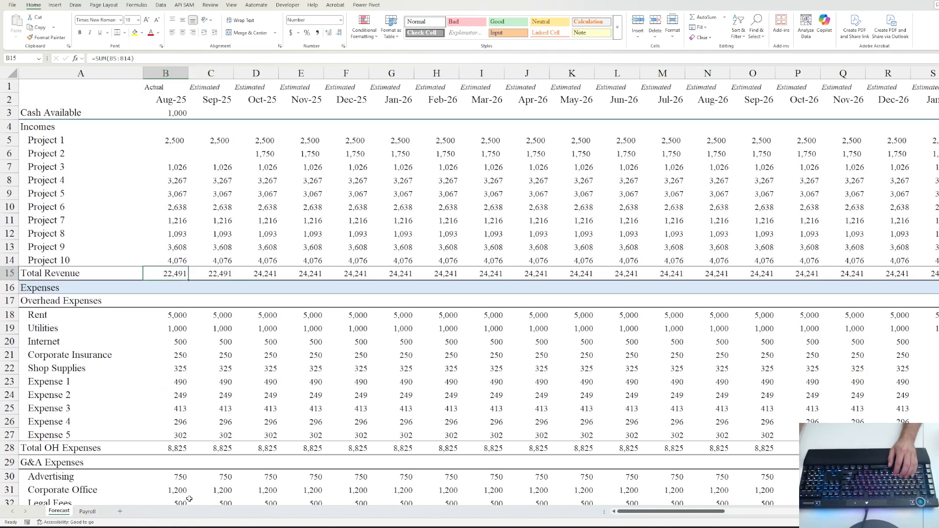
{"action": "left_click", "coordinate": [87, 512]}
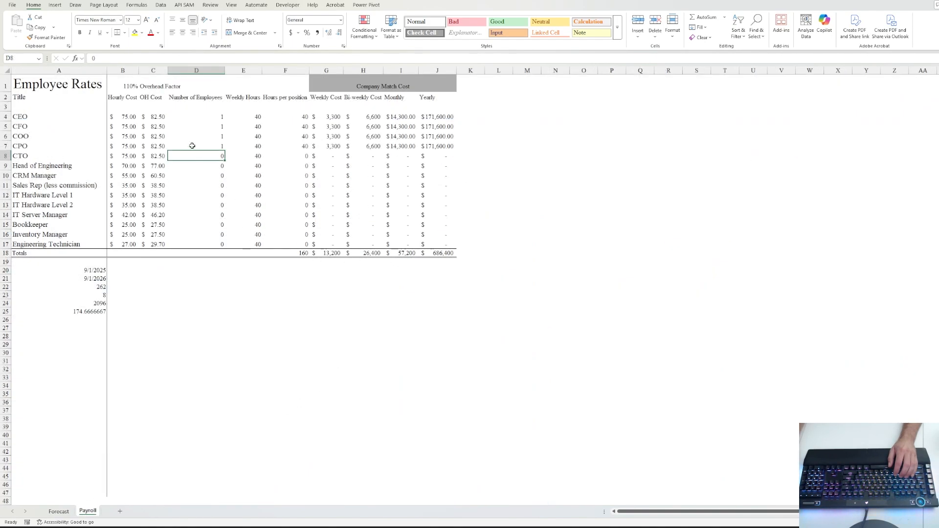
{"action": "left_click", "coordinate": [407, 148]}
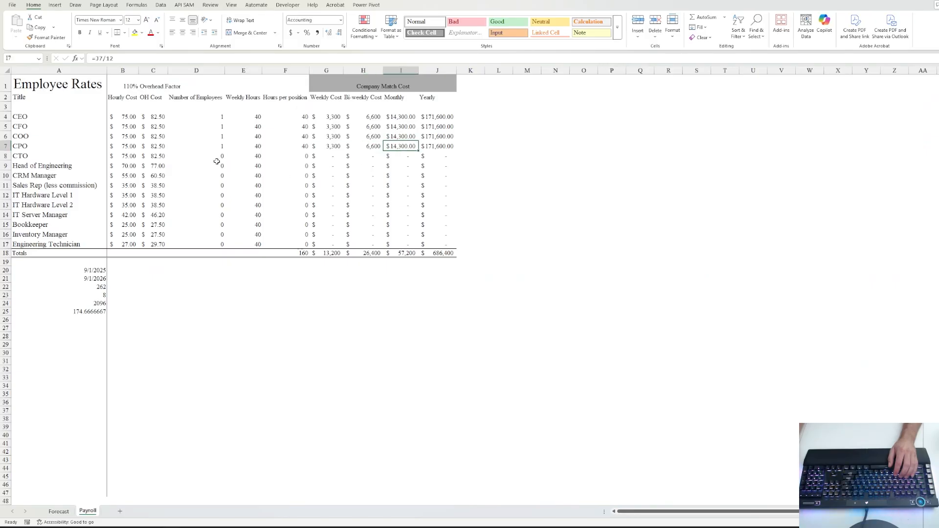
- Change the CEO's hourly cost in B4 to 50, then return to the Forecast sheet
{"action": "left_click", "coordinate": [130, 115]}
{"action": "type", "text": "50"}
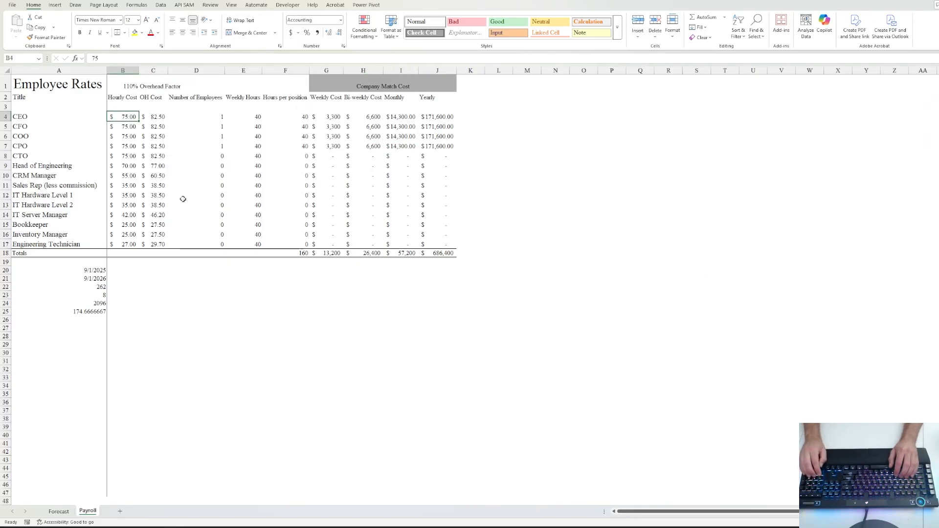
{"action": "key", "text": "ctrl+Return"}
{"action": "key", "text": "shift+Down"}
{"action": "key", "text": "shift+Down"}
{"action": "key", "text": "shift+Down"}
{"action": "key", "text": "shift+Down"}
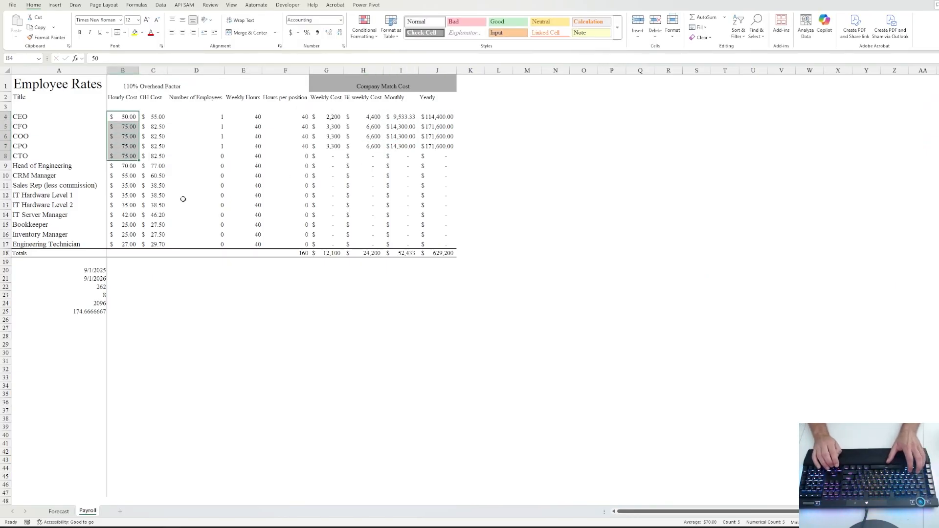
{"action": "key", "text": "shift+Right"}
{"action": "key", "text": "ctrl+Page_Up"}
{"action": "scroll", "coordinate": [171, 342], "scroll_direction": "down", "scroll_amount": 10}
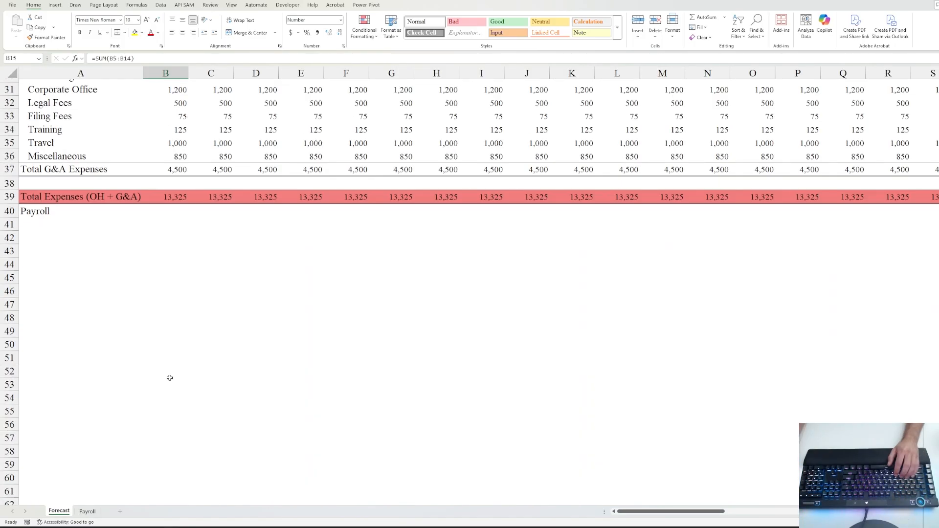
{"action": "left_click", "coordinate": [106, 285]}
- Link the first Payroll month in B40 to the Payroll sheet's monthly total in I18
{"action": "left_click", "coordinate": [89, 213]}
{"action": "scroll", "coordinate": [167, 254], "scroll_direction": "up", "scroll_amount": 3}
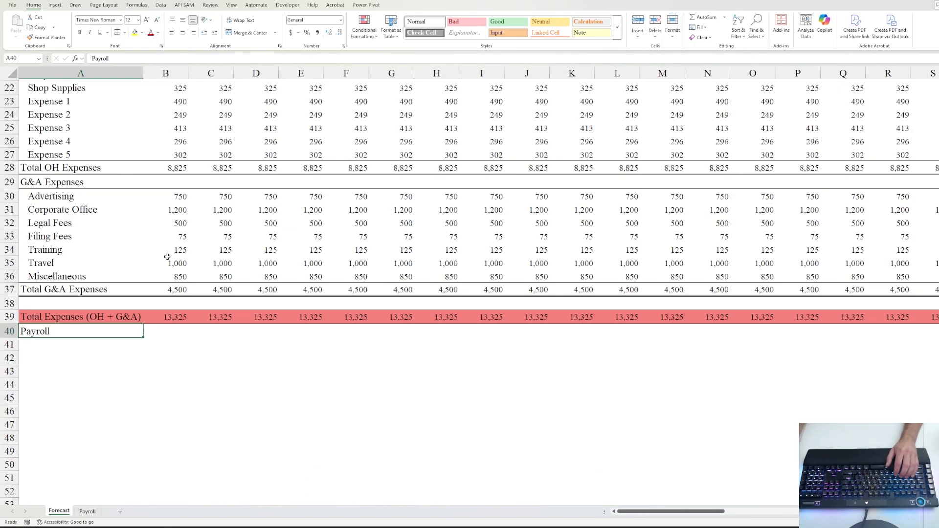
{"action": "left_click", "coordinate": [176, 325]}
{"action": "type", "text": "="}
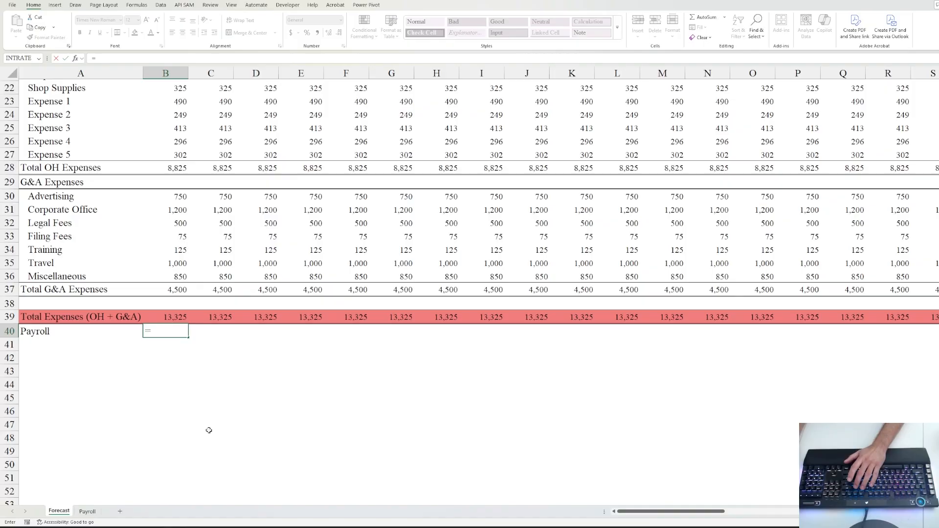
{"action": "left_click", "coordinate": [88, 511]}
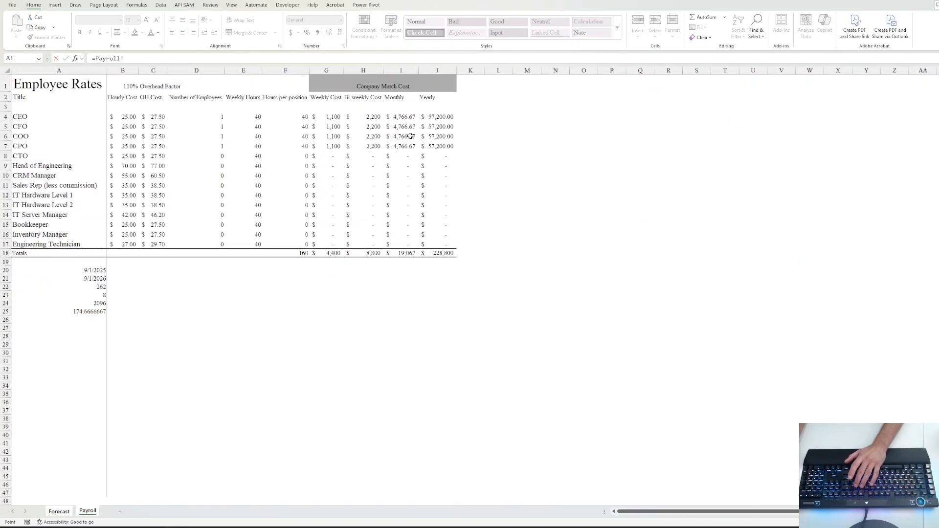
{"action": "left_click", "coordinate": [400, 254]}
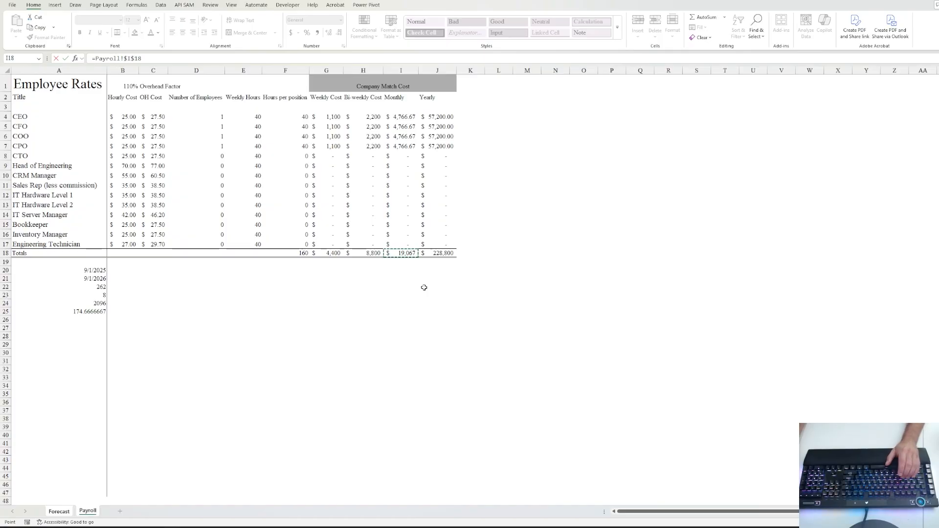
{"action": "key", "text": "ctrl+Return"}
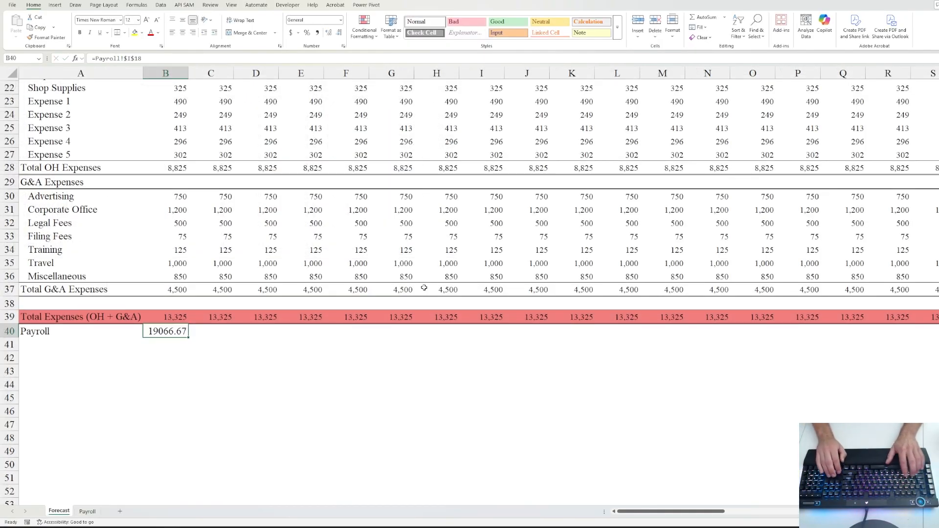
- Format the payroll link as Accounting with no decimal places
{"action": "key", "text": "alt+h"}
{"action": "key", "text": "a"}
{"action": "key", "text": "n"}
{"action": "key", "text": "Return"}
{"action": "key", "text": "alt+h"}
{"action": "key", "text": "9"}
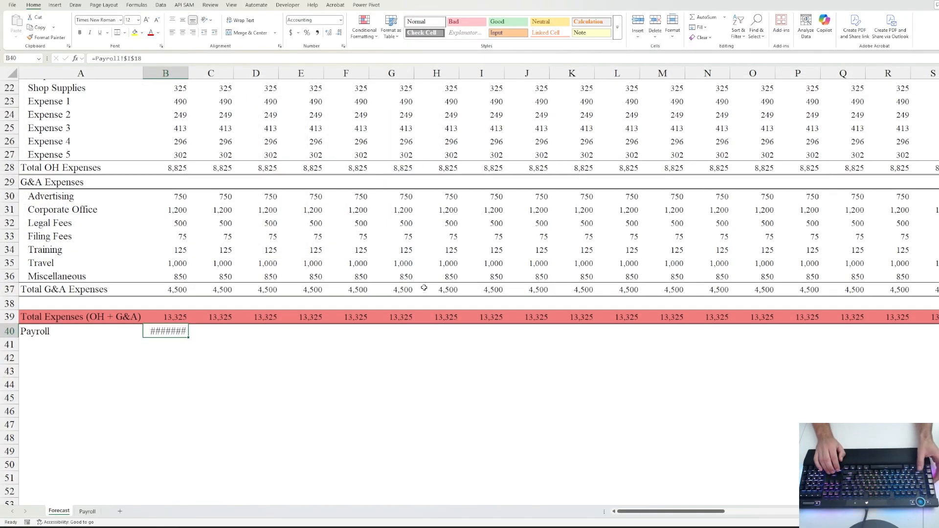
{"action": "key", "text": "alt+h"}
{"action": "key", "text": "9"}
- Copy the payroll link across every month out to column BJ
{"action": "key", "text": "ctrl+shift+Right"}
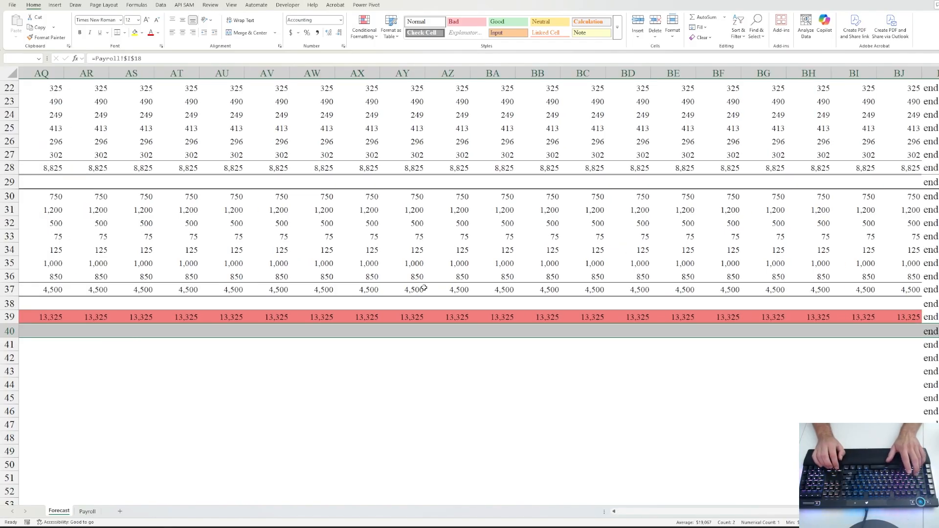
{"action": "key", "text": "ctrl+r"}
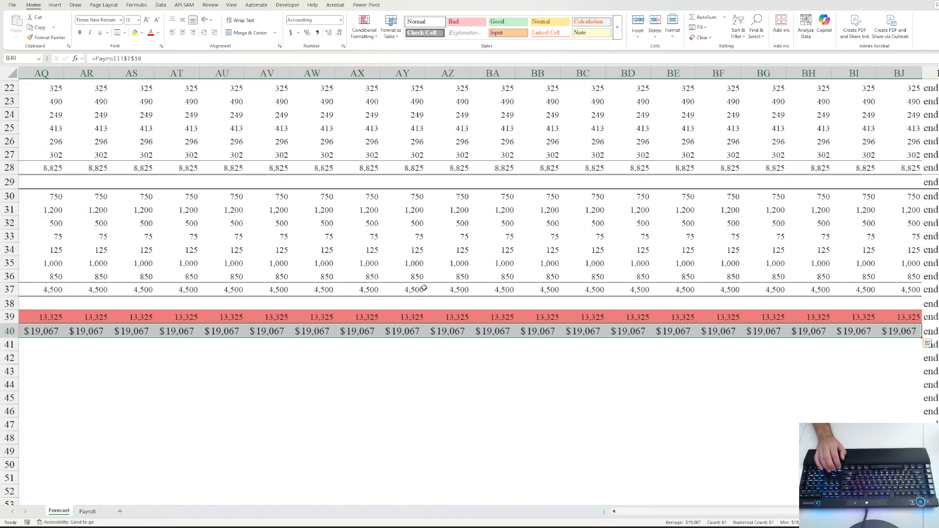
{"action": "key", "text": "Home"}
{"action": "key", "text": "Right"}
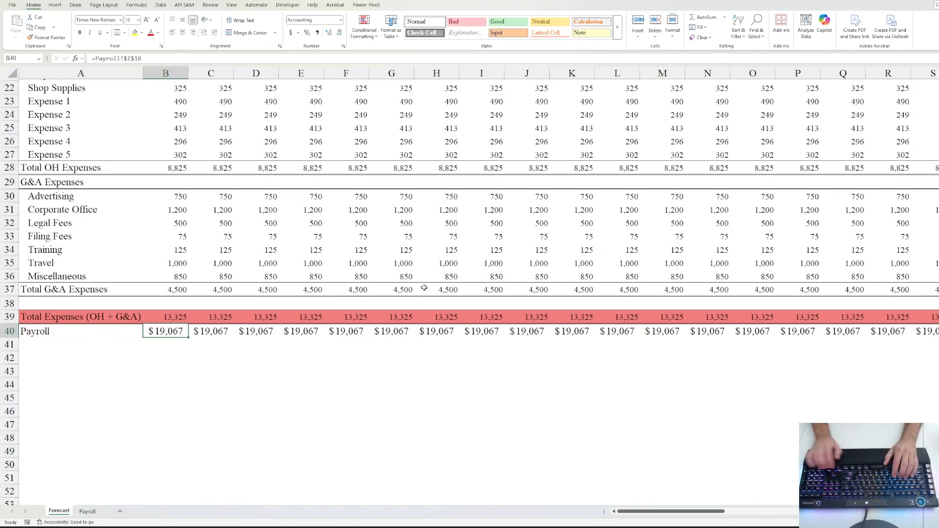
{"action": "key", "text": "ctrl+Page_Down"}
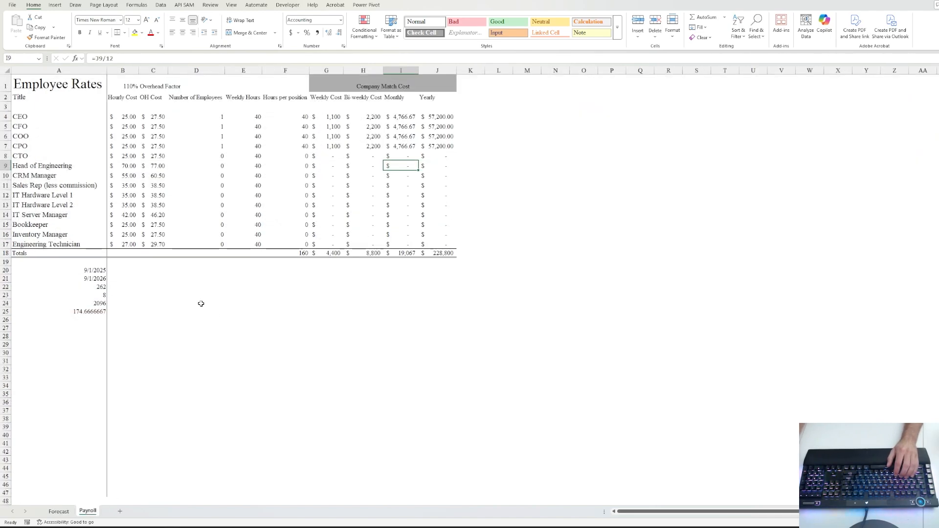
- Clear the helper calculations below the Payroll table and label A3 'Current Year'
{"action": "left_click", "coordinate": [196, 262]}
{"action": "left_click_drag", "start_coordinate": [73, 270], "coordinate": [96, 316]}
{"action": "key", "text": "Delete"}
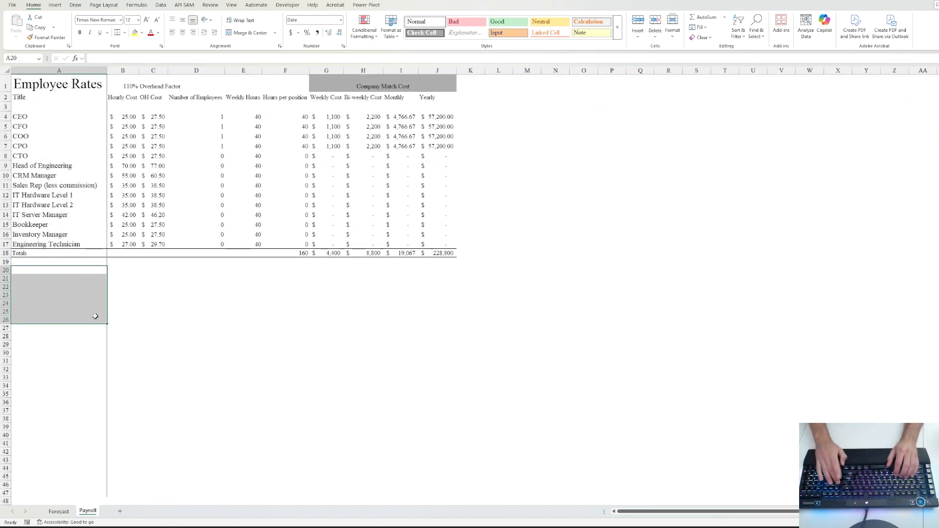
{"action": "key", "text": "Up"}
{"action": "key", "text": "Up"}
{"action": "key", "text": "Up"}
{"action": "key", "text": "Up"}
{"action": "key", "text": "Up"}
{"action": "key", "text": "Up"}
{"action": "key", "text": "Up"}
{"action": "key", "text": "Up"}
{"action": "key", "text": "Up"}
{"action": "key", "text": "Up"}
{"action": "key", "text": "Up"}
{"action": "key", "text": "Up"}
{"action": "key", "text": "Up"}
{"action": "key", "text": "Up"}
{"action": "key", "text": "Up"}
{"action": "key", "text": "Up"}
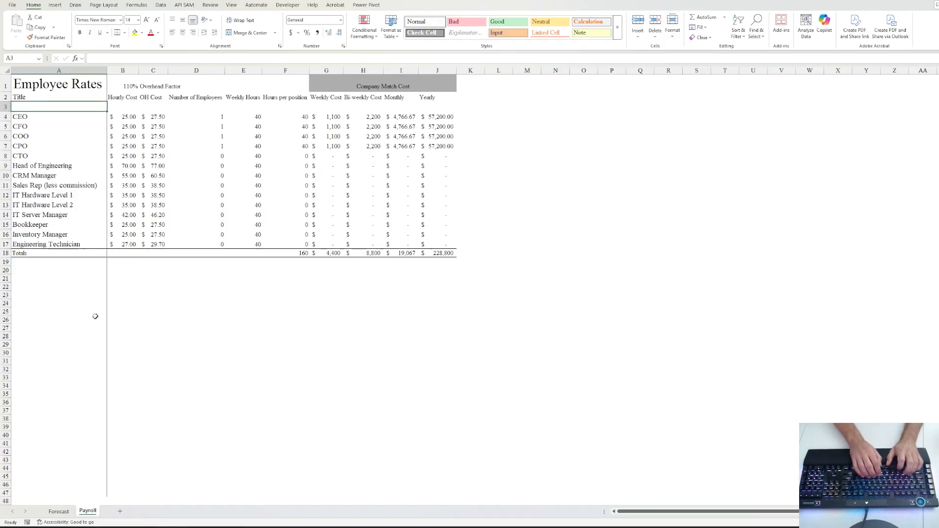
{"action": "type", "text": "Current Year"}
{"action": "key", "text": "Return"}
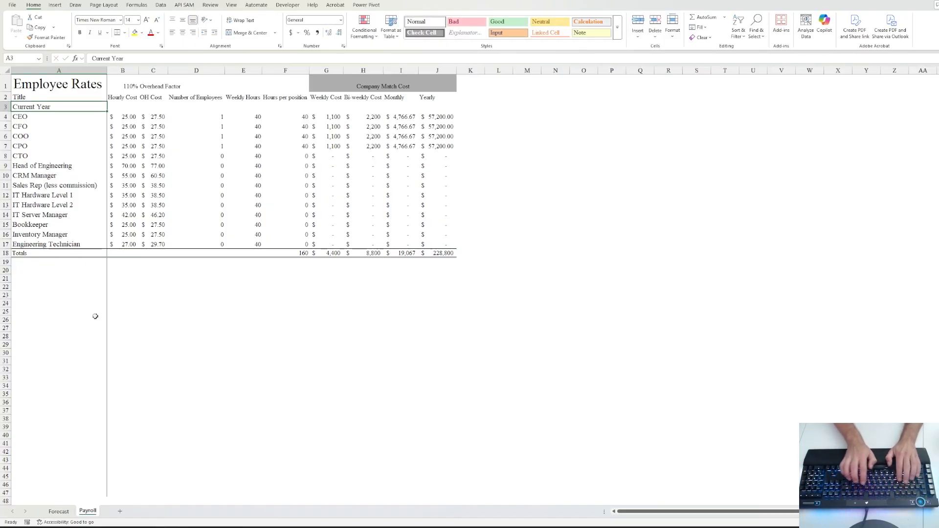
- Copy the Current Year staffing table A3:J18 and move below it toward row 20
{"action": "key", "text": "Up"}
{"action": "key", "text": "shift+Down"}
{"action": "key", "text": "shift+Down"}
{"action": "key", "text": "shift+Down"}
{"action": "key", "text": "shift+Down"}
{"action": "key", "text": "shift+Down"}
{"action": "key", "text": "shift+Down"}
{"action": "key", "text": "shift+Down"}
{"action": "key", "text": "shift+Down"}
{"action": "key", "text": "shift+Down"}
{"action": "key", "text": "shift+Down"}
{"action": "key", "text": "shift+Down"}
{"action": "key", "text": "shift+Down"}
{"action": "key", "text": "shift+Down"}
{"action": "key", "text": "shift+Down"}
{"action": "key", "text": "shift+Down"}
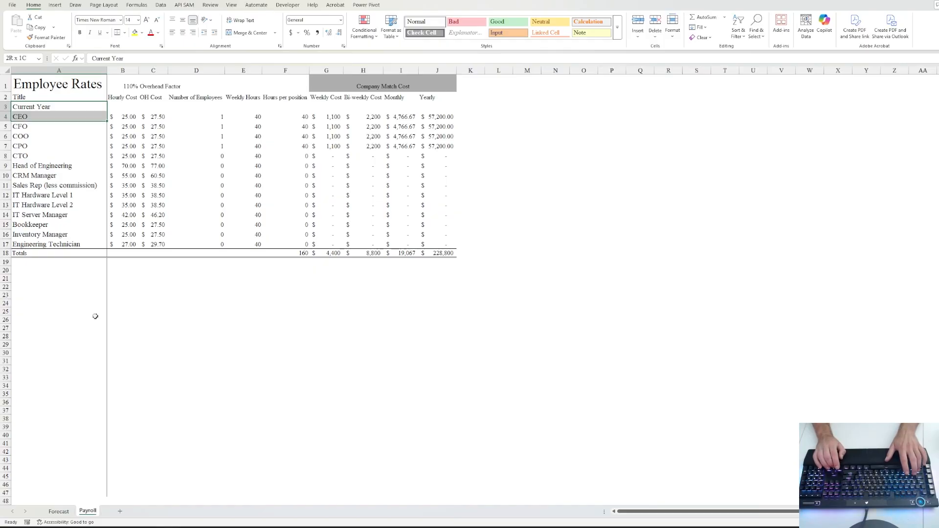
{"action": "key", "text": "shift+Right"}
{"action": "key", "text": "shift+Right"}
{"action": "key", "text": "shift+Right"}
{"action": "key", "text": "shift+Right"}
{"action": "key", "text": "shift+Right"}
{"action": "key", "text": "shift+Right"}
{"action": "key", "text": "shift+Right"}
{"action": "key", "text": "shift+Right"}
{"action": "key", "text": "shift+Right"}
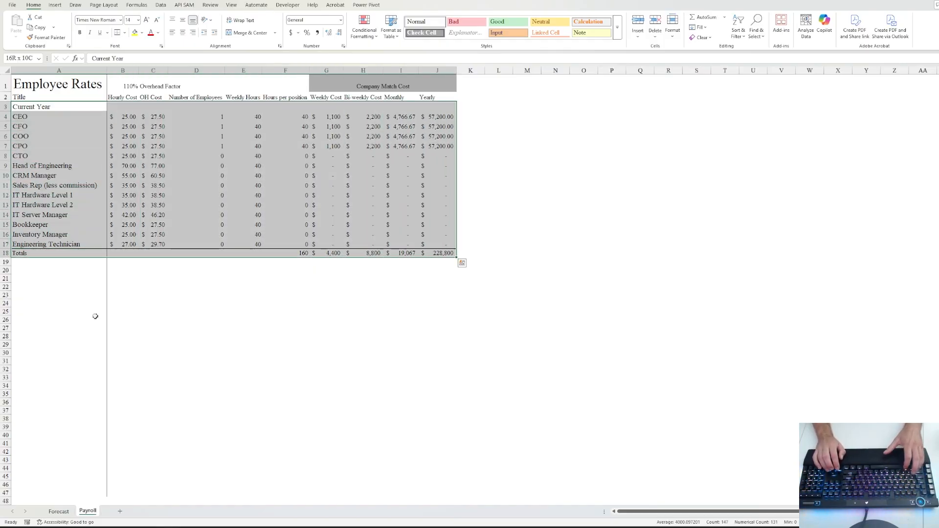
{"action": "key", "text": "ctrl+c"}
{"action": "key", "text": "Down"}
{"action": "key", "text": "Down"}
{"action": "key", "text": "Down"}
{"action": "key", "text": "Down"}
{"action": "key", "text": "Down"}
{"action": "key", "text": "Down"}
{"action": "key", "text": "Down"}
{"action": "key", "text": "Down"}
{"action": "key", "text": "Down"}
{"action": "key", "text": "Down"}
{"action": "key", "text": "Down"}
{"action": "key", "text": "Down"}
{"action": "key", "text": "Down"}
{"action": "key", "text": "Down"}
{"action": "key", "text": "Down"}
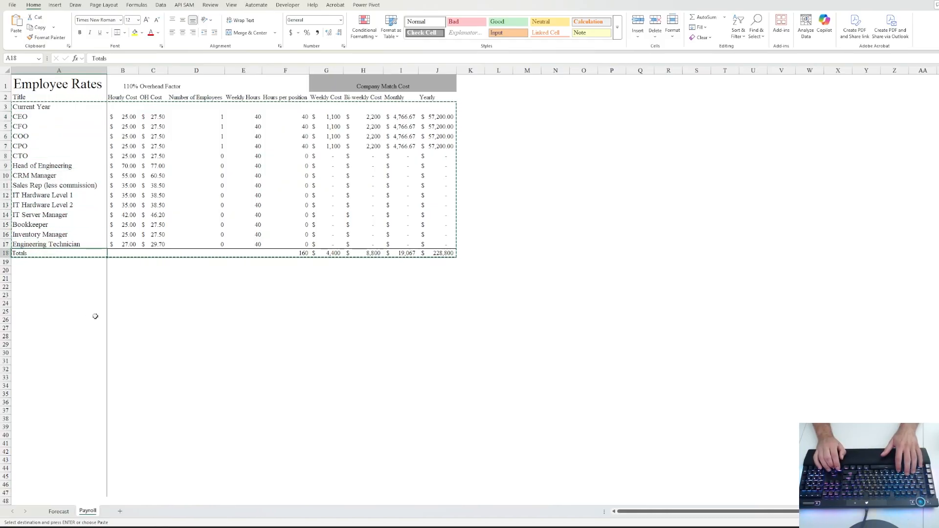
{"action": "key", "text": "Down"}
{"action": "key", "text": "Down"}
- Paste the table copy at row 20 and retitle it 'Second Year'
{"action": "key", "text": "ctrl+v"}
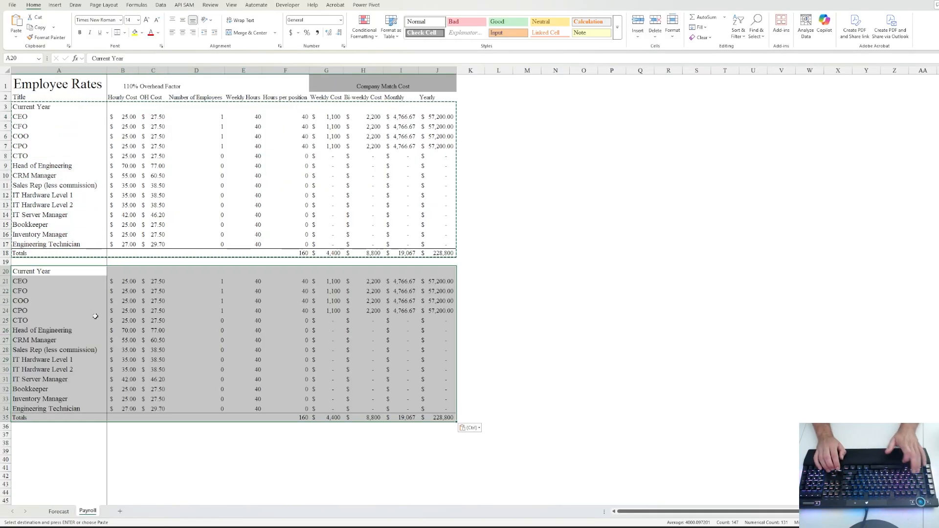
{"action": "key", "text": "Down"}
{"action": "key", "text": "Up"}
{"action": "type", "text": "S"}
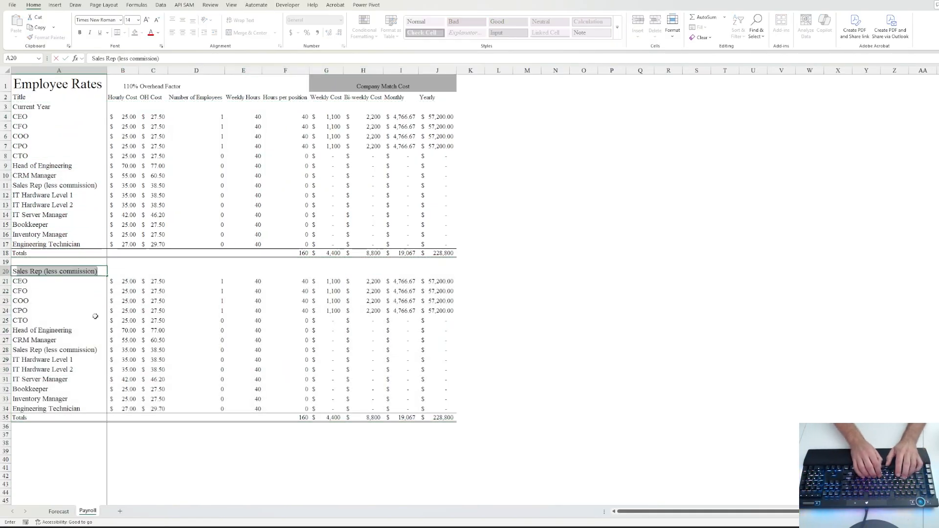
{"action": "type", "text": "econd Year"}
{"action": "key", "text": "ctrl+Return"}
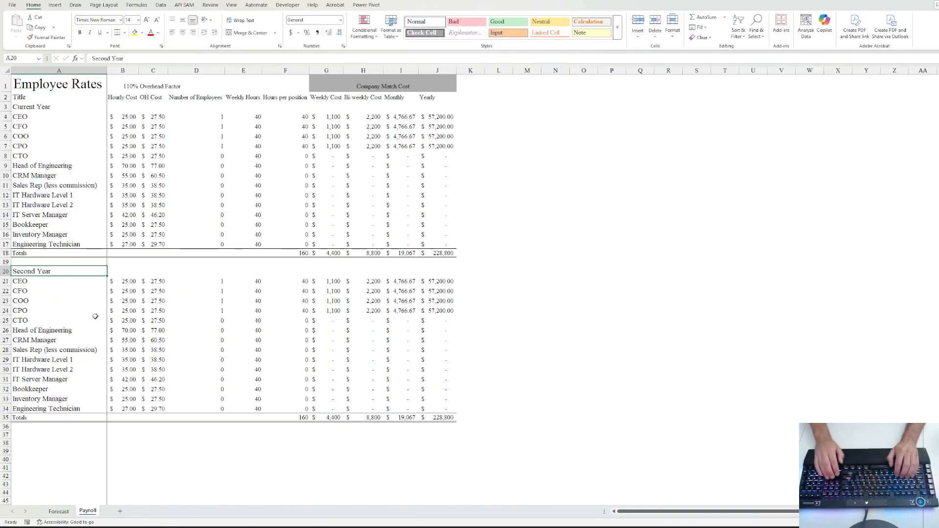
- Set the Second Year counts to 1 CTO and 1 Sales Rep
{"action": "key", "text": "Down"}
{"action": "key", "text": "Down"}
{"action": "key", "text": "Down"}
{"action": "key", "text": "Down"}
{"action": "key", "text": "Down"}
{"action": "key", "text": "Right"}
{"action": "key", "text": "Right"}
{"action": "key", "text": "Right"}
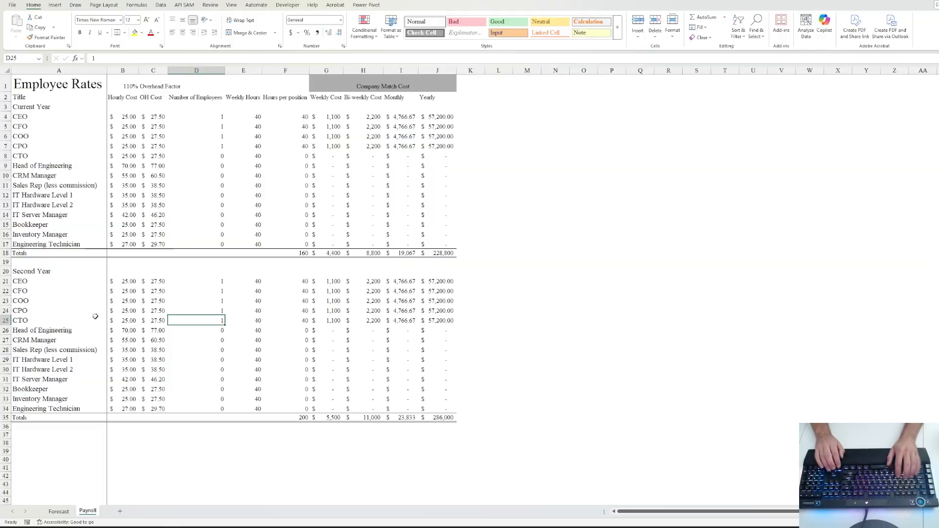
{"action": "type", "text": "1"}
{"action": "key", "text": "Return"}
{"action": "key", "text": "Left"}
{"action": "key", "text": "Left"}
{"action": "key", "text": "Left"}
{"action": "key", "text": "Down"}
{"action": "key", "text": "Down"}
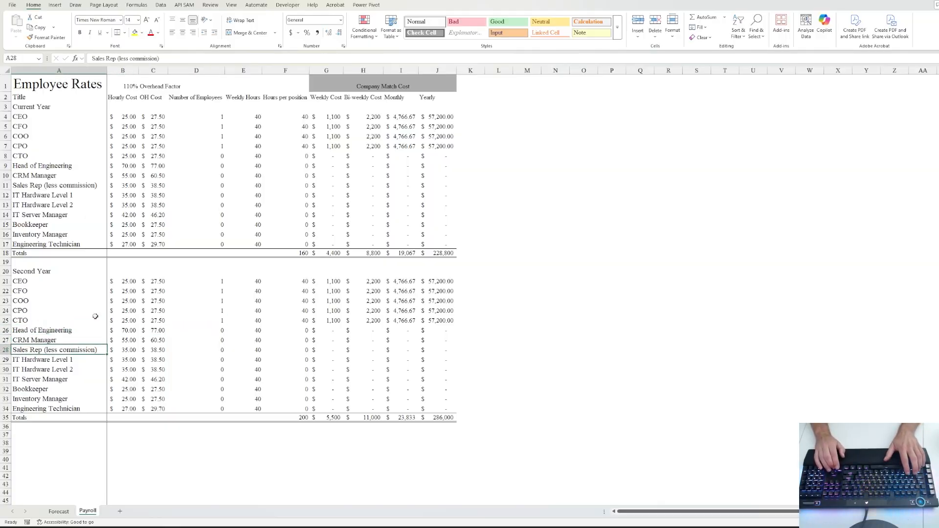
{"action": "key", "text": "Right"}
{"action": "key", "text": "Right"}
{"action": "key", "text": "Right"}
{"action": "type", "text": "2"}
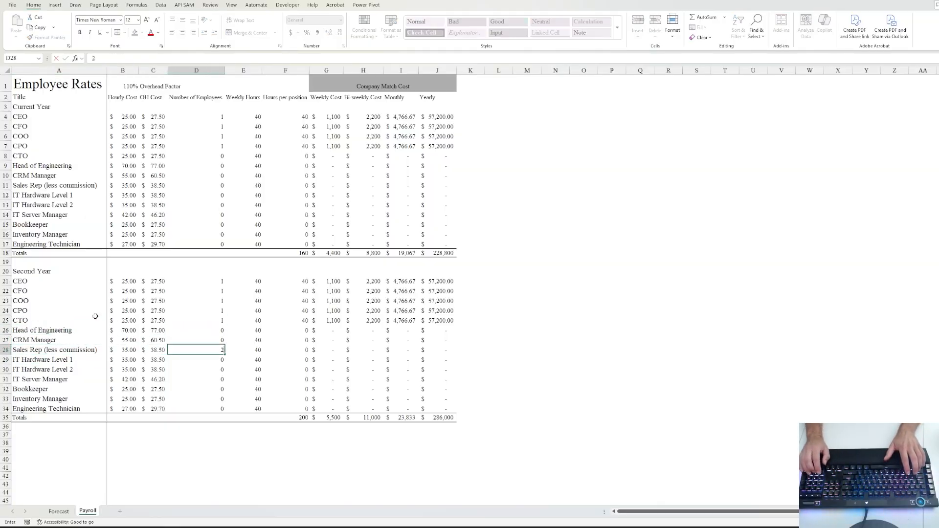
{"action": "key", "text": "ctrl+Return"}
{"action": "type", "text": "1"}
{"action": "key", "text": "ctrl+Return"}
{"action": "key", "text": "Left"}
{"action": "key", "text": "Left"}
{"action": "key", "text": "Left"}
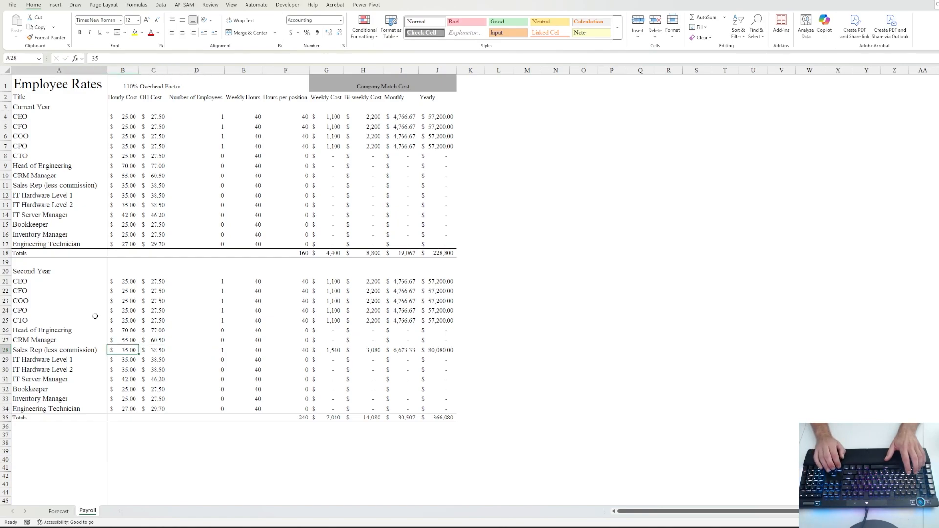
- Select the Second Year table from its title cell down through its rows
{"action": "key", "text": "Up"}
{"action": "key", "text": "Up"}
{"action": "key", "text": "Up"}
{"action": "key", "text": "Up"}
{"action": "key", "text": "Up"}
{"action": "key", "text": "Up"}
{"action": "key", "text": "Up"}
{"action": "key", "text": "Up"}
{"action": "key", "text": "shift+Down"}
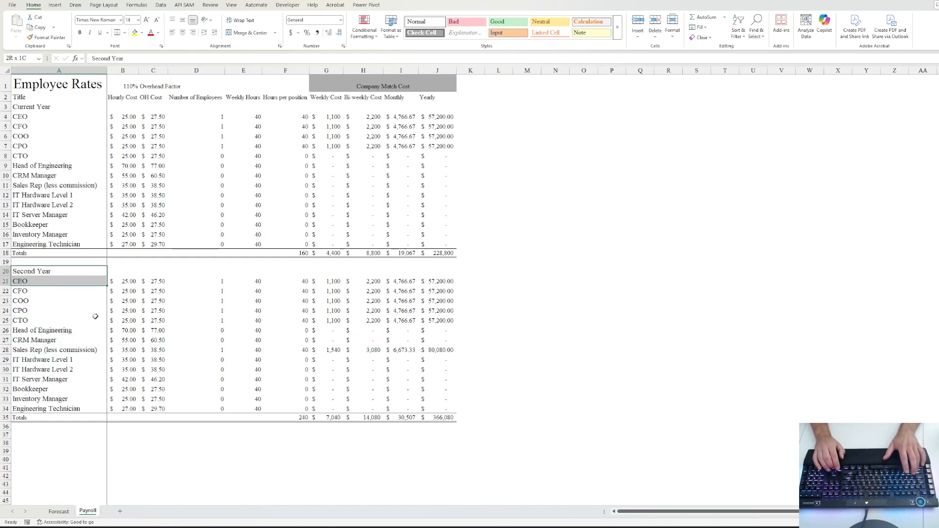
{"action": "key", "text": "ctrl+shift+Down"}
{"action": "key", "text": "shift+space"}
{"action": "key", "text": "ctrl+shift+Right"}
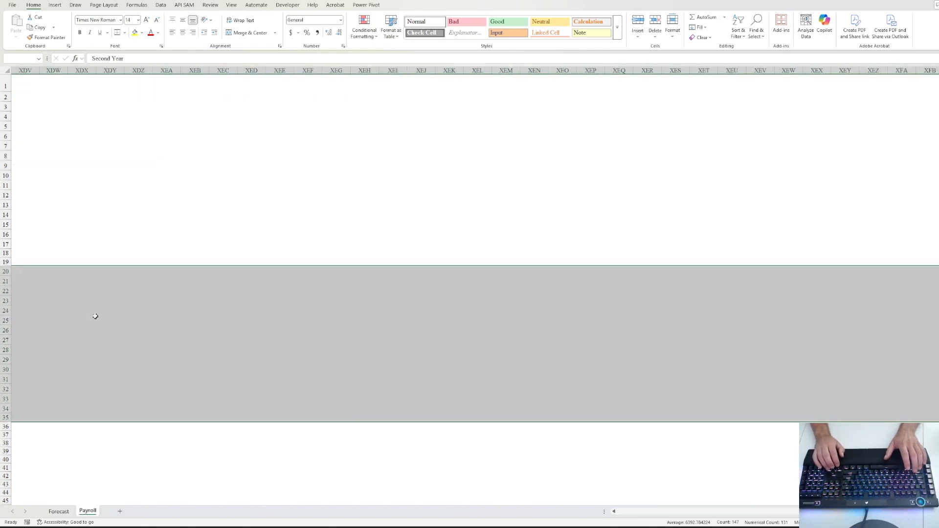
{"action": "key", "text": "Home"}
{"action": "key", "text": "ctrl+shift+Down"}
- Copy the Second Year table to row 37 and title it 'Third Year'
{"action": "key", "text": "shift+Right"}
{"action": "key", "text": "shift+Right"}
{"action": "key", "text": "shift+Right"}
{"action": "key", "text": "shift+Right"}
{"action": "key", "text": "shift+Right"}
{"action": "key", "text": "shift+Right"}
{"action": "key", "text": "shift+Right"}
{"action": "key", "text": "shift+Right"}
{"action": "key", "text": "shift+Right"}
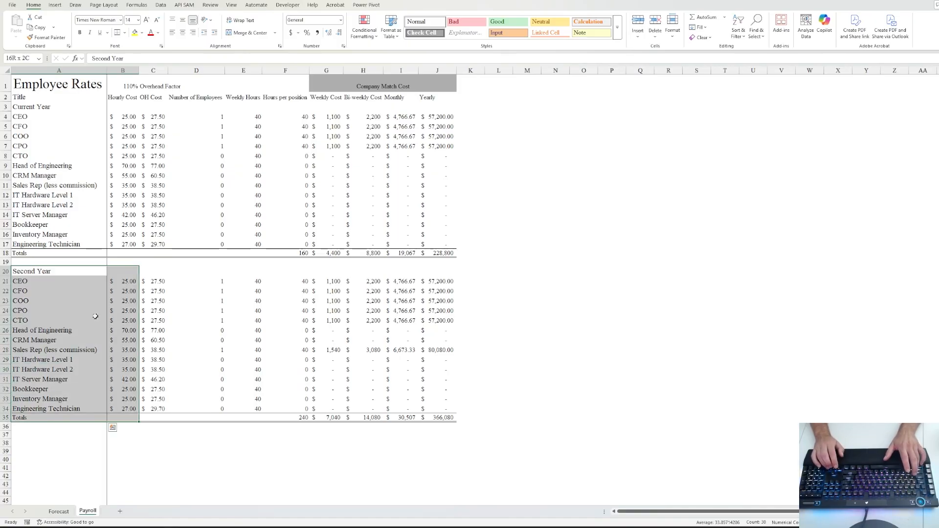
{"action": "key", "text": "ctrl+c"}
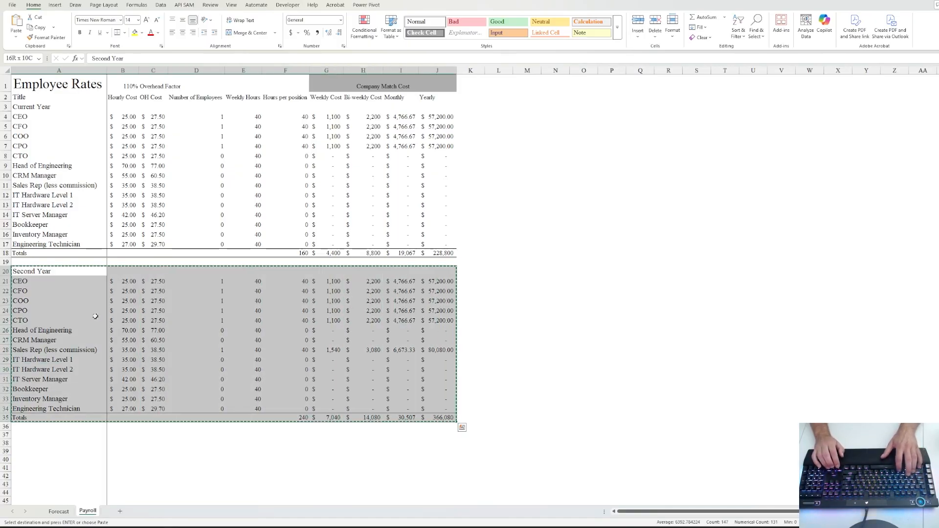
{"action": "key", "text": "Down"}
{"action": "key", "text": "Down"}
{"action": "key", "text": "Down"}
{"action": "key", "text": "Down"}
{"action": "key", "text": "Down"}
{"action": "key", "text": "Down"}
{"action": "key", "text": "Down"}
{"action": "key", "text": "Down"}
{"action": "key", "text": "Down"}
{"action": "key", "text": "Down"}
{"action": "key", "text": "Down"}
{"action": "key", "text": "Down"}
{"action": "key", "text": "Down"}
{"action": "key", "text": "Down"}
{"action": "key", "text": "Down"}
{"action": "key", "text": "Down"}
{"action": "key", "text": "Down"}
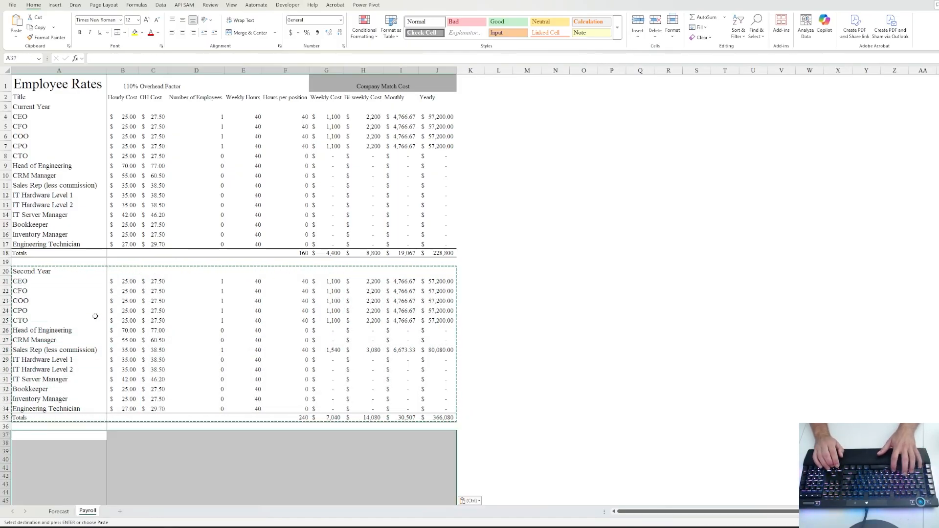
{"action": "key", "text": "ctrl+v"}
{"action": "type", "text": "Third Year"}
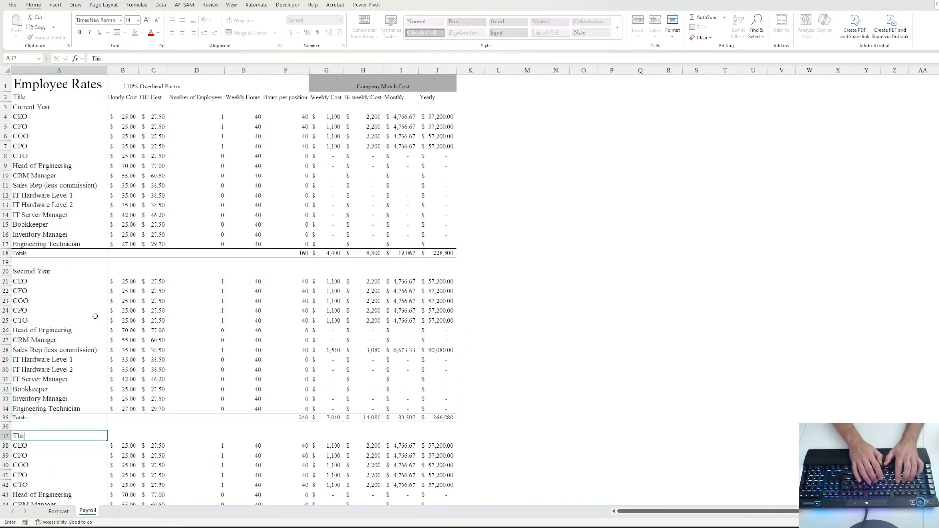
{"action": "key", "text": "ctrl+Return"}
- Add one Head of Engineering to the Third Year table in D43
{"action": "key", "text": "Down"}
{"action": "key", "text": "Down"}
{"action": "key", "text": "Down"}
{"action": "key", "text": "Down"}
{"action": "key", "text": "Down"}
{"action": "key", "text": "Down"}
{"action": "key", "text": "Down"}
{"action": "key", "text": "Down"}
{"action": "key", "text": "Down"}
{"action": "key", "text": "Down"}
{"action": "key", "text": "Down"}
{"action": "key", "text": "Down"}
{"action": "key", "text": "Down"}
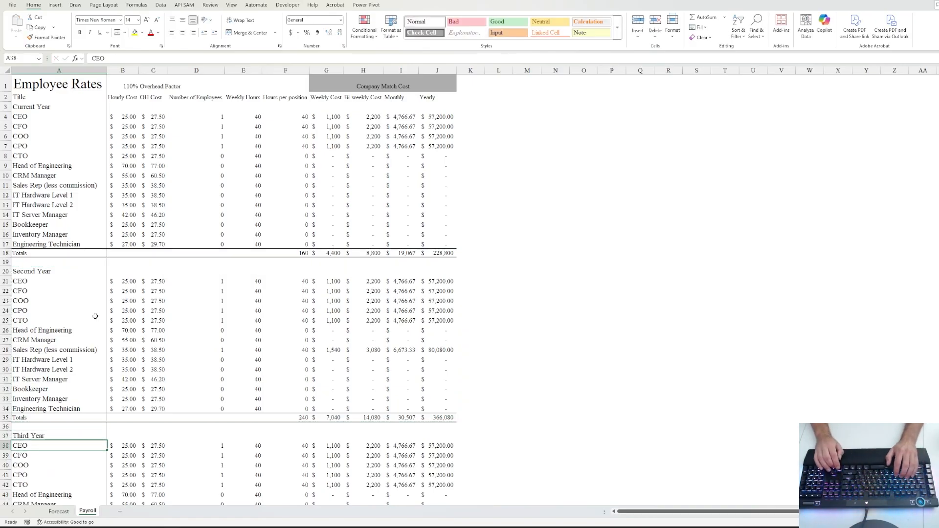
{"action": "key", "text": "Up"}
{"action": "key", "text": "Up"}
{"action": "key", "text": "Up"}
{"action": "key", "text": "Up"}
{"action": "key", "text": "Up"}
{"action": "key", "text": "Up"}
{"action": "key", "text": "Up"}
{"action": "key", "text": "Up"}
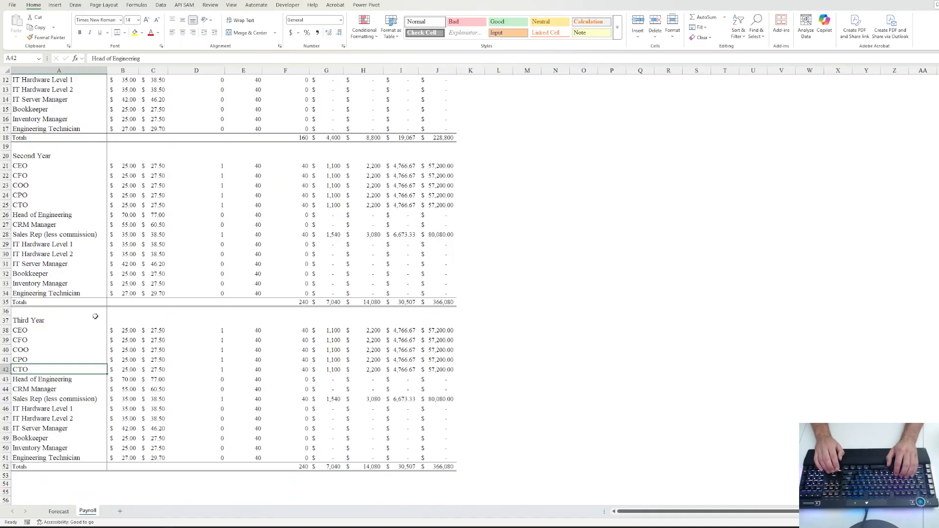
{"action": "key", "text": "Right"}
{"action": "key", "text": "Right"}
{"action": "key", "text": "Right"}
{"action": "type", "text": "1"}
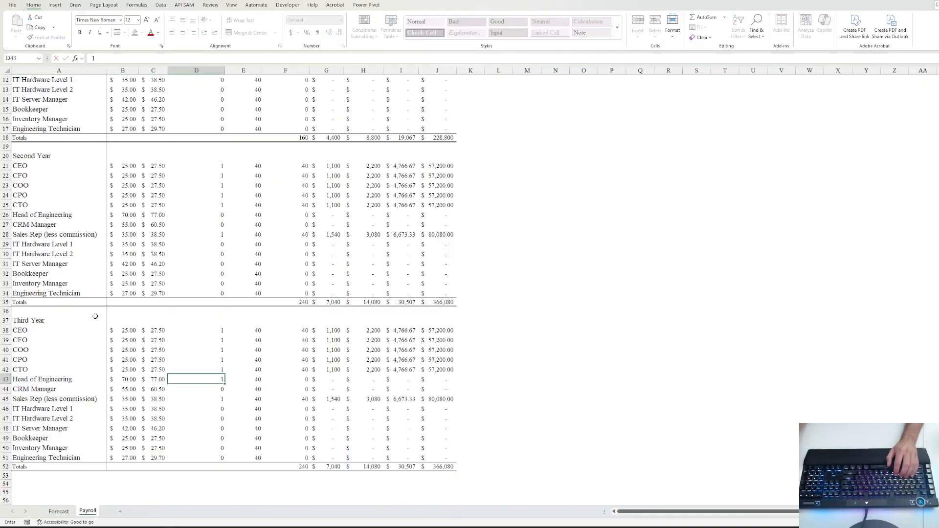
{"action": "key", "text": "ctrl+Return"}
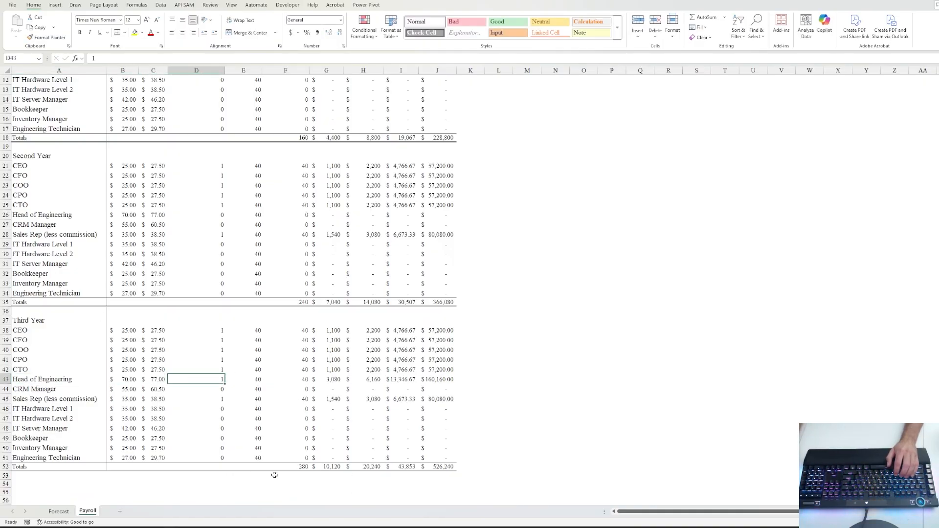
- Inspect the Third Year bi-weekly total in H52 and the Current Year monthly total in I18
{"action": "left_click", "coordinate": [379, 467]}
{"action": "scroll", "coordinate": [377, 447], "scroll_direction": "up", "scroll_amount": 4}
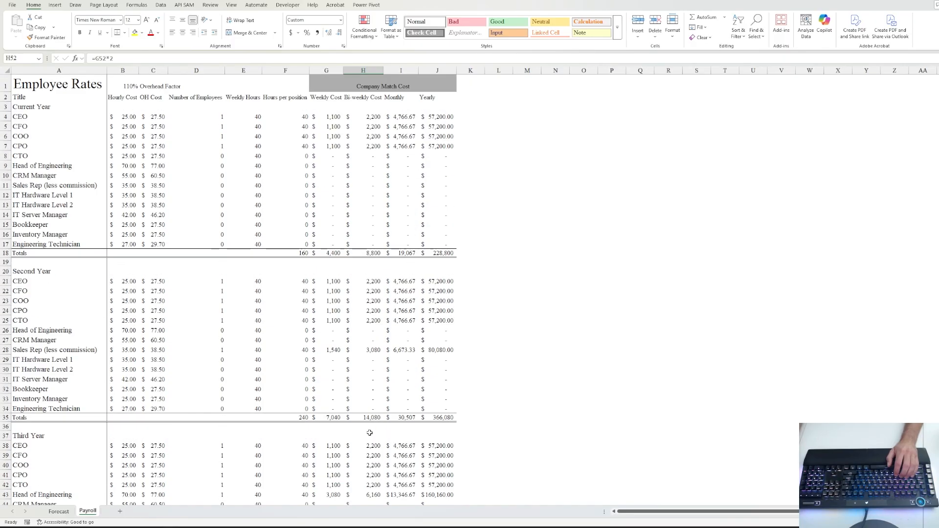
{"action": "left_click", "coordinate": [408, 251]}
{"action": "scroll", "coordinate": [428, 242], "scroll_direction": "down", "scroll_amount": 7}
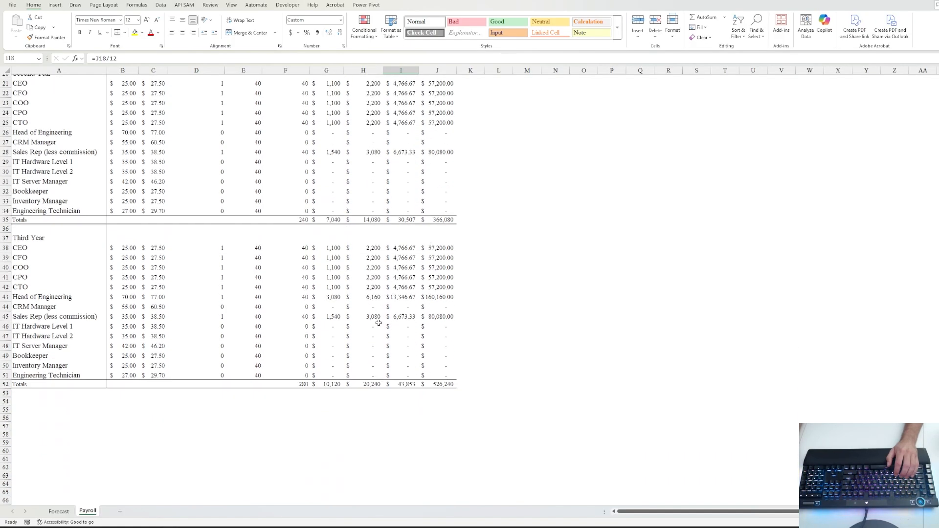
- On the Forecast sheet, verify Total Expenses and the Payroll row cells linked to =Payroll!$I$18
{"action": "left_click", "coordinate": [58, 511]}
{"action": "left_click", "coordinate": [401, 321]}
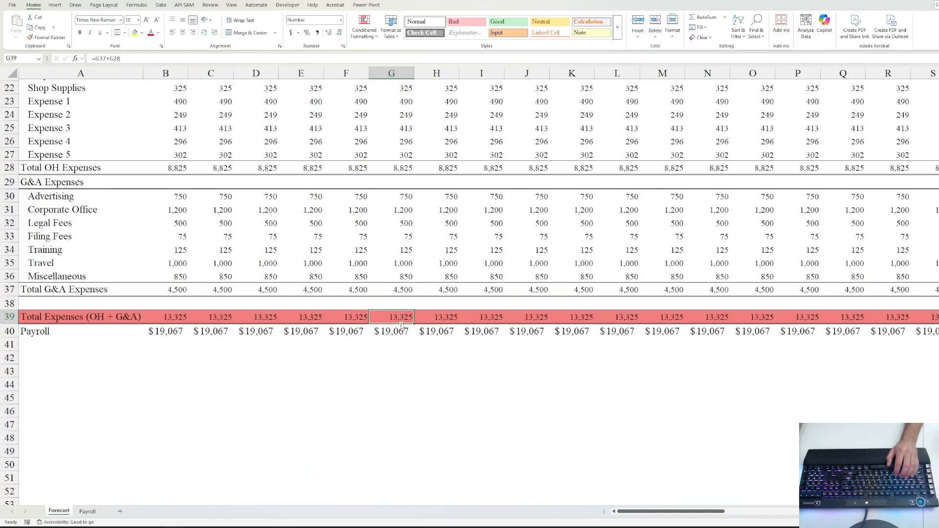
{"action": "scroll", "coordinate": [442, 328], "scroll_direction": "up", "scroll_amount": 7}
{"action": "left_click", "coordinate": [96, 104]}
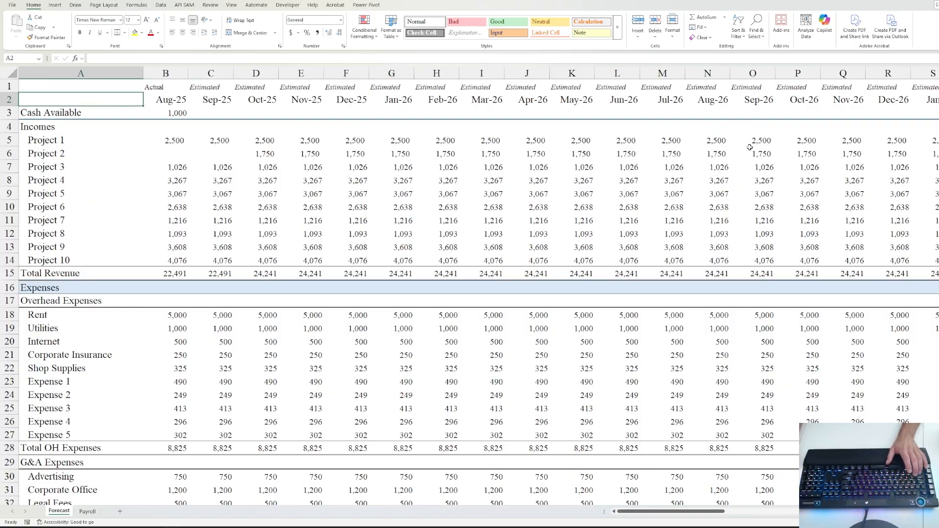
{"action": "scroll", "coordinate": [811, 202], "scroll_direction": "down", "scroll_amount": 8}
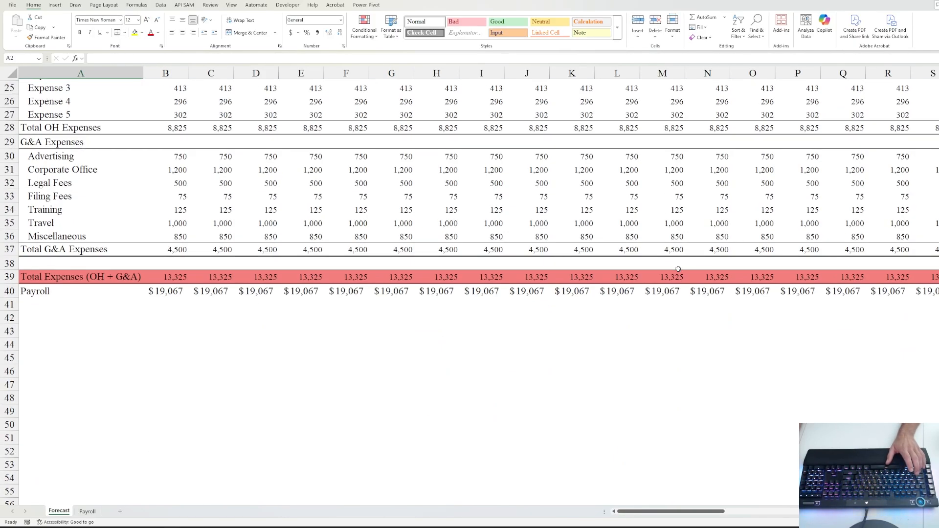
{"action": "left_click", "coordinate": [654, 288]}
{"action": "left_click", "coordinate": [715, 290]}
{"action": "left_click", "coordinate": [760, 292]}
{"action": "left_click", "coordinate": [826, 293]}
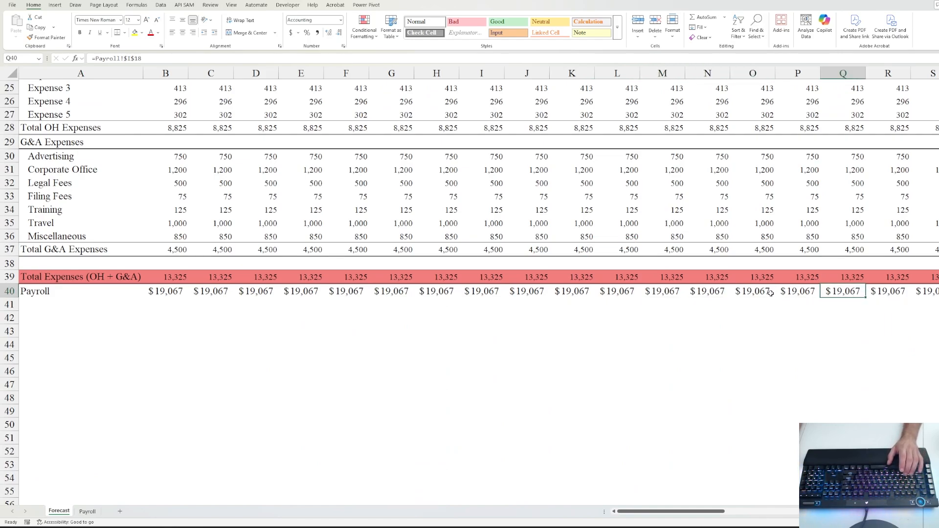
{"action": "left_click", "coordinate": [806, 292]}
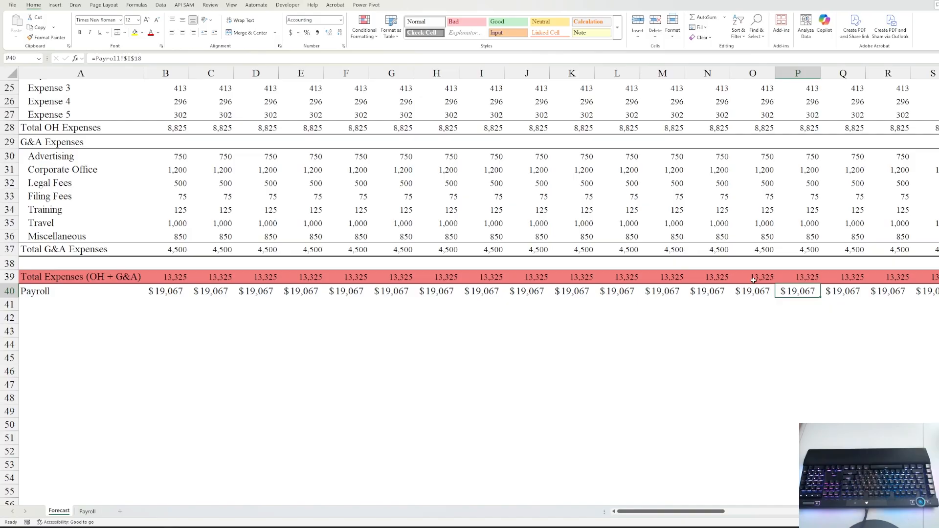
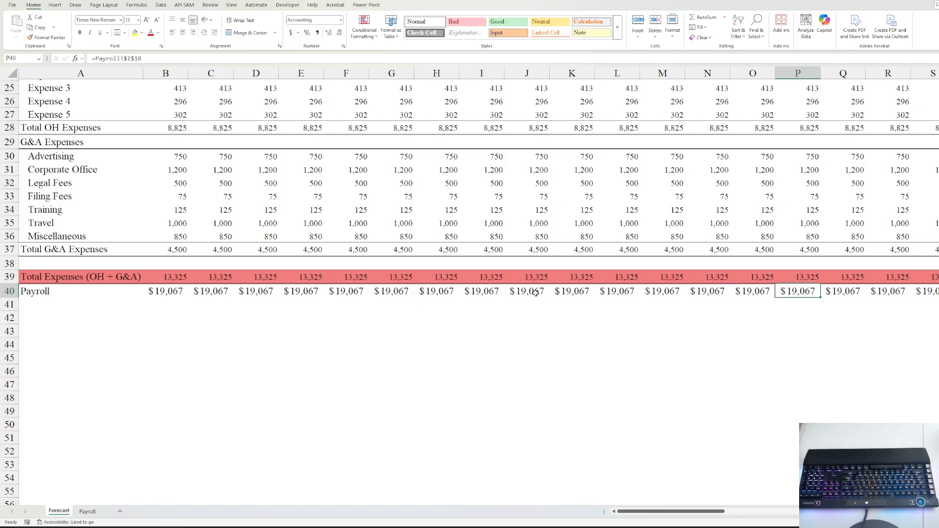
- Compare the Payroll sheet totals with the Forecast sheet's Payroll row
{"action": "left_click", "coordinate": [88, 512]}
{"action": "key", "text": "Left"}
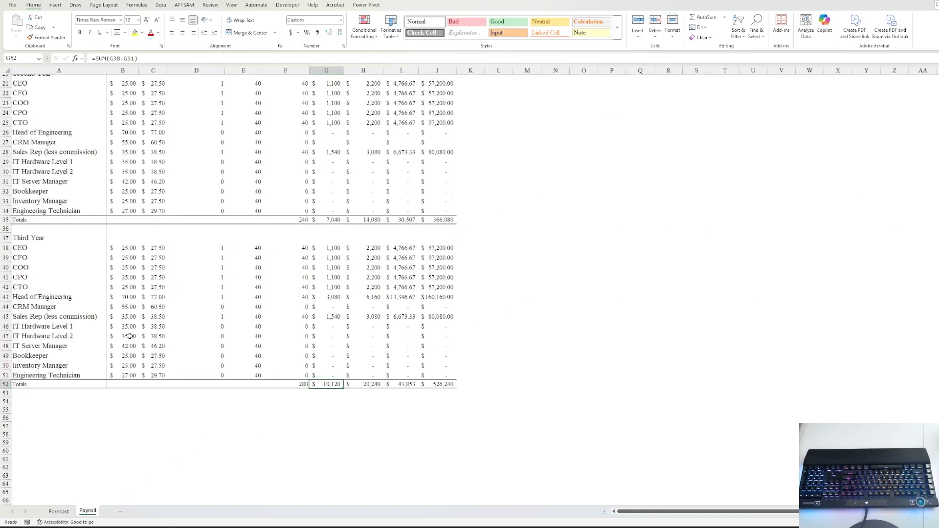
{"action": "scroll", "coordinate": [318, 306], "scroll_direction": "up", "scroll_amount": 3}
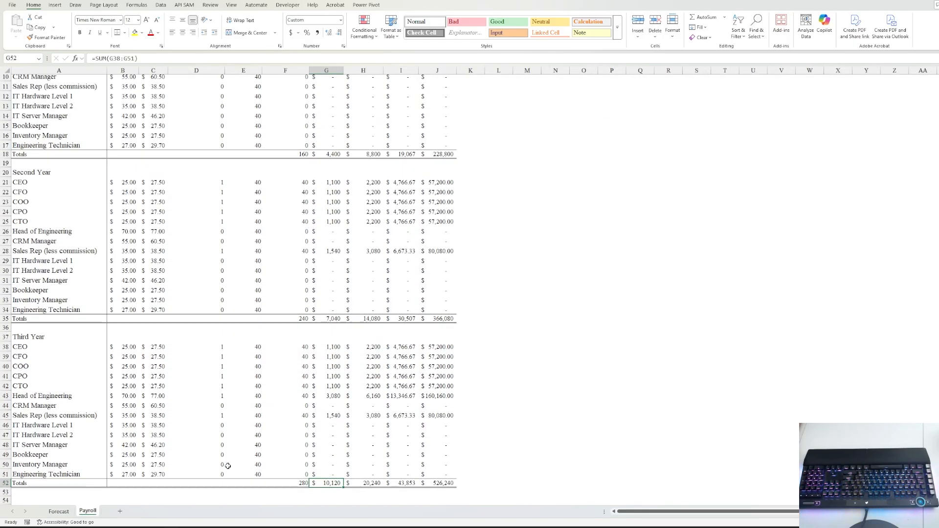
{"action": "key", "text": "ctrl+Page_Up"}
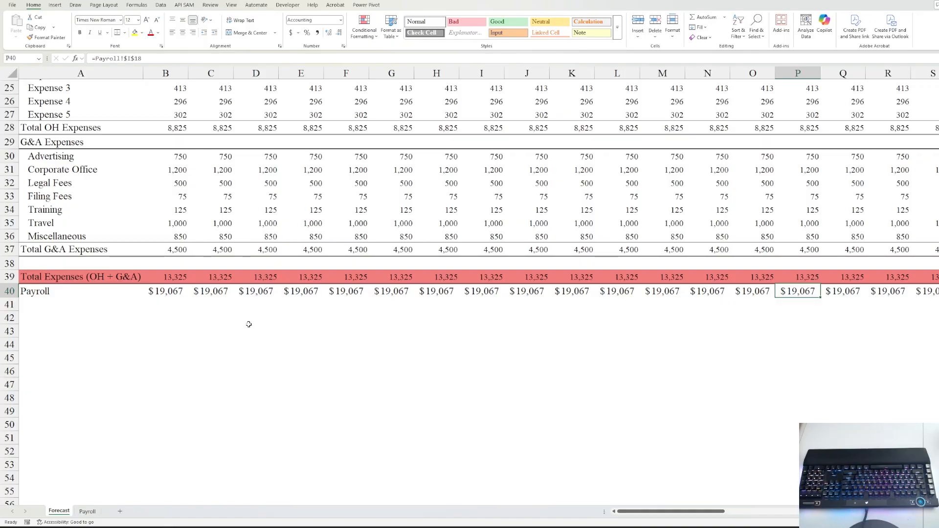
{"action": "key", "text": "ctrl+Page_Down"}
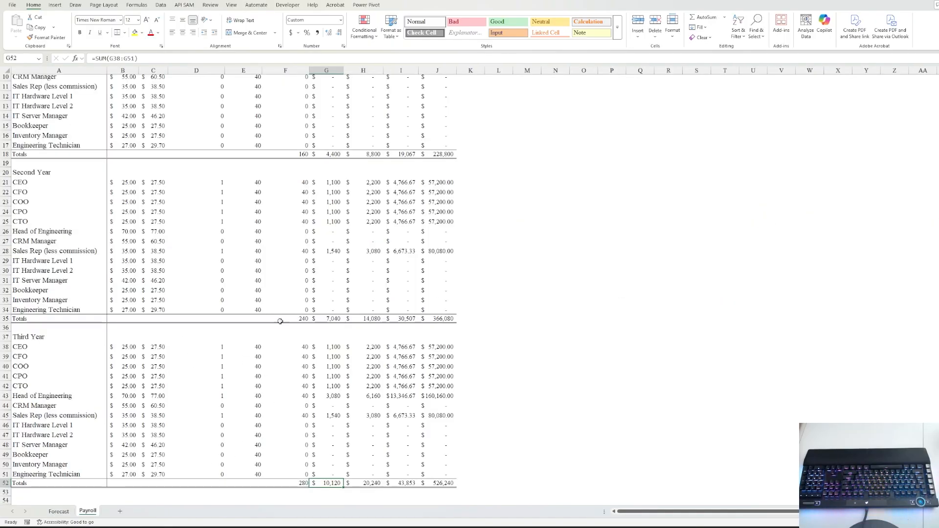
{"action": "left_click", "coordinate": [59, 511]}
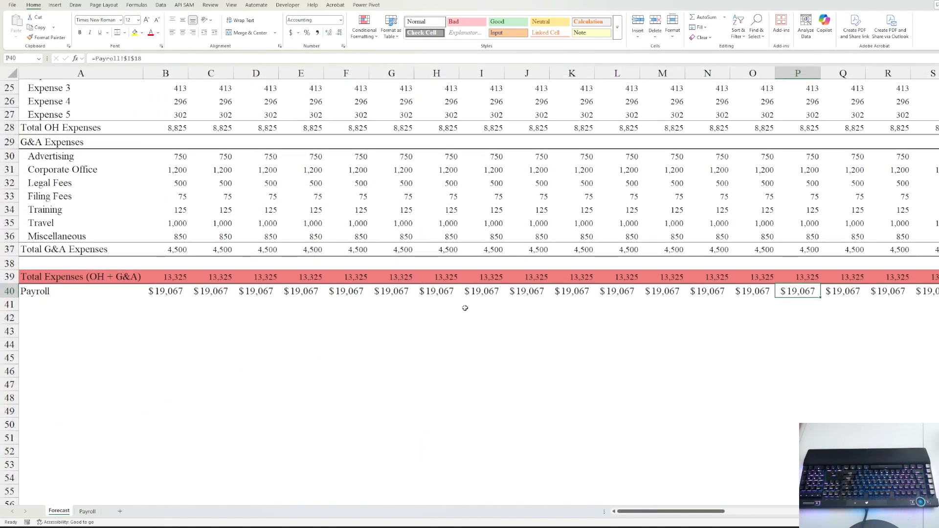
- Set the Payroll row B40:BJ40 to 10-point font
{"action": "left_click", "coordinate": [176, 290]}
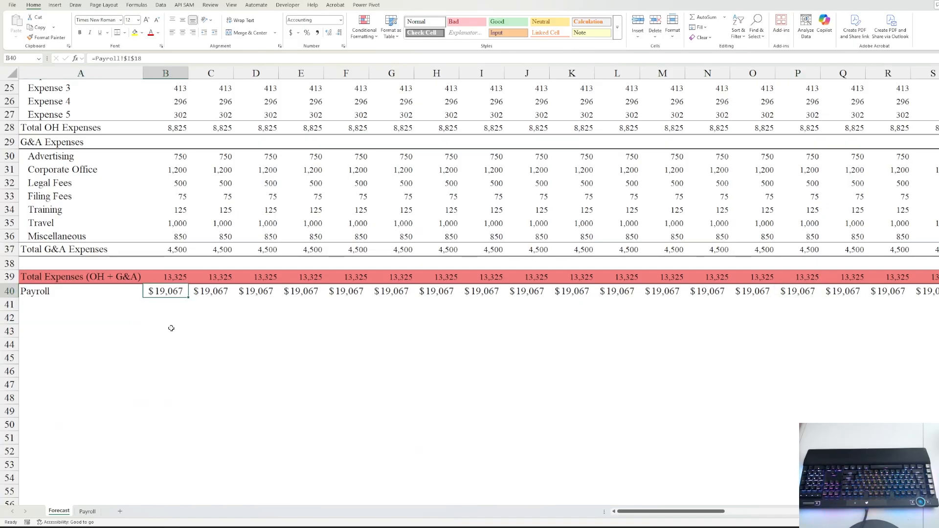
{"action": "key", "text": "ctrl+shift+Right"}
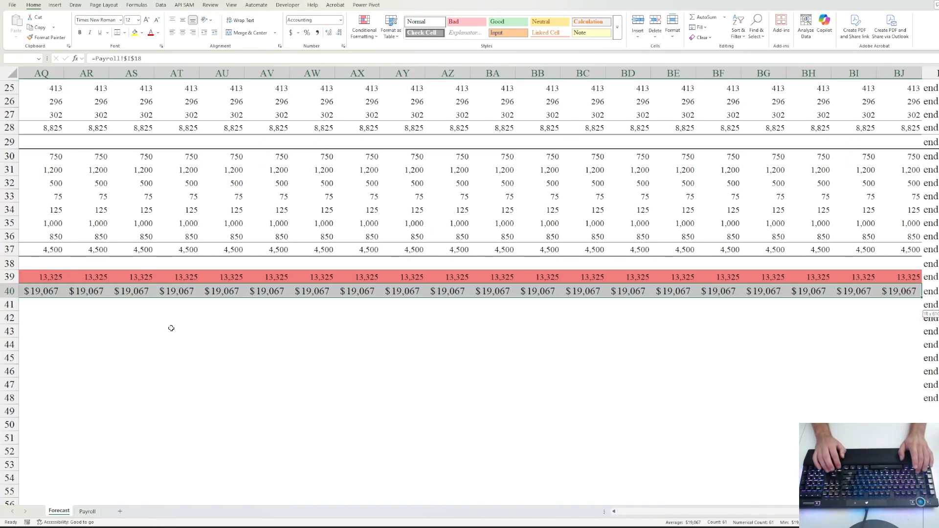
{"action": "key", "text": "ctrl+BackSpace"}
{"action": "key", "text": "ctrl+1"}
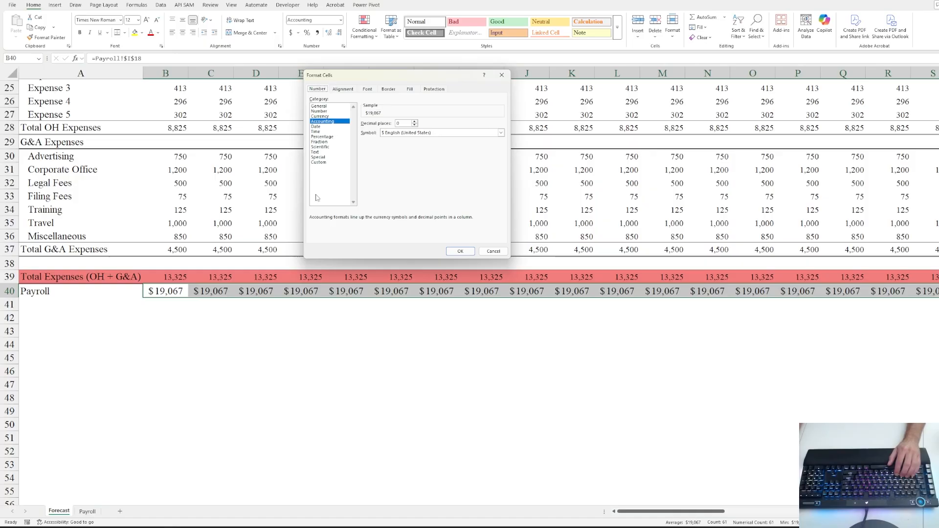
{"action": "left_click", "coordinate": [371, 90]}
{"action": "left_click", "coordinate": [476, 125]}
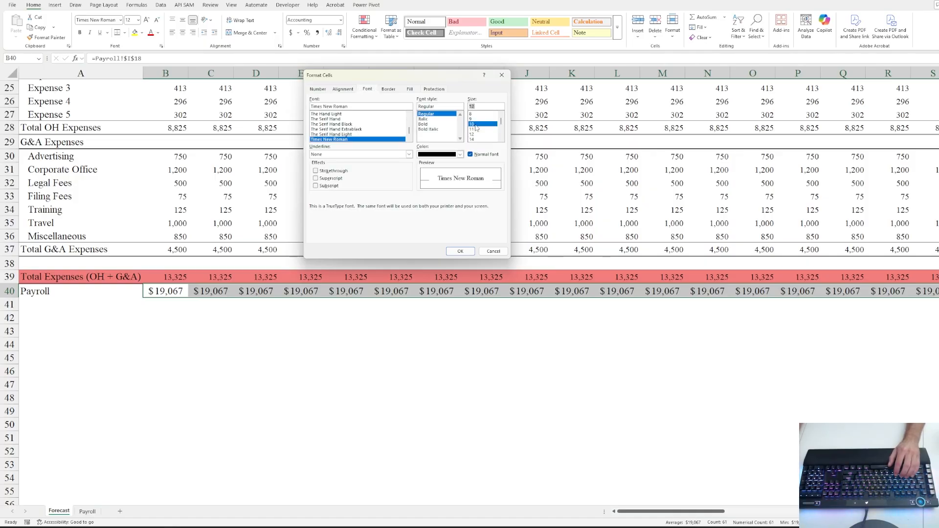
{"action": "left_click", "coordinate": [461, 250]}
{"action": "left_click", "coordinate": [165, 307]}
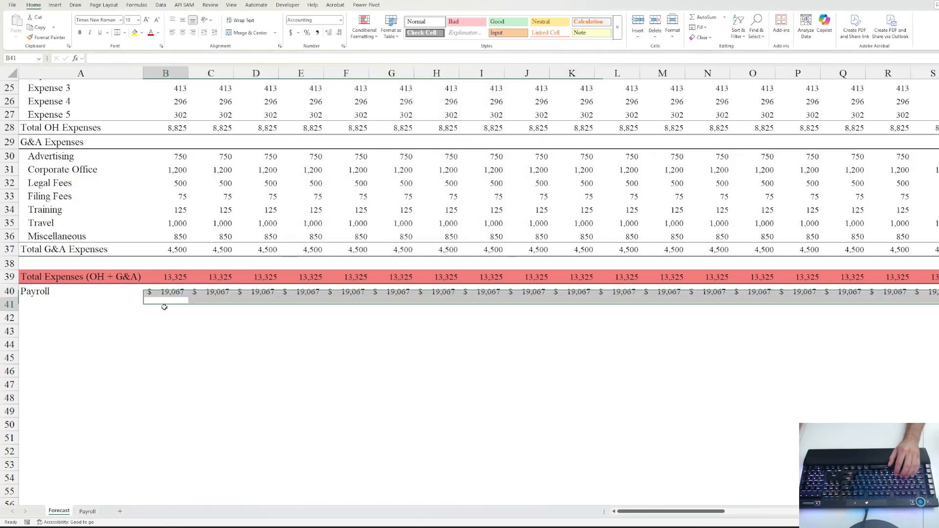
- Give B40:BJ40 Number format with thousands separator, 0 decimals, no dollar signs
{"action": "left_click", "coordinate": [169, 292]}
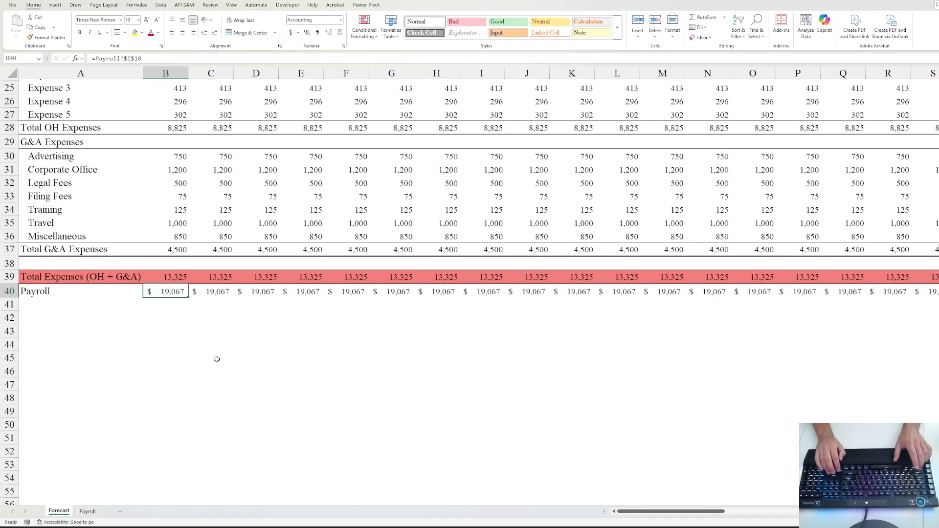
{"action": "key", "text": "ctrl+shift+Right"}
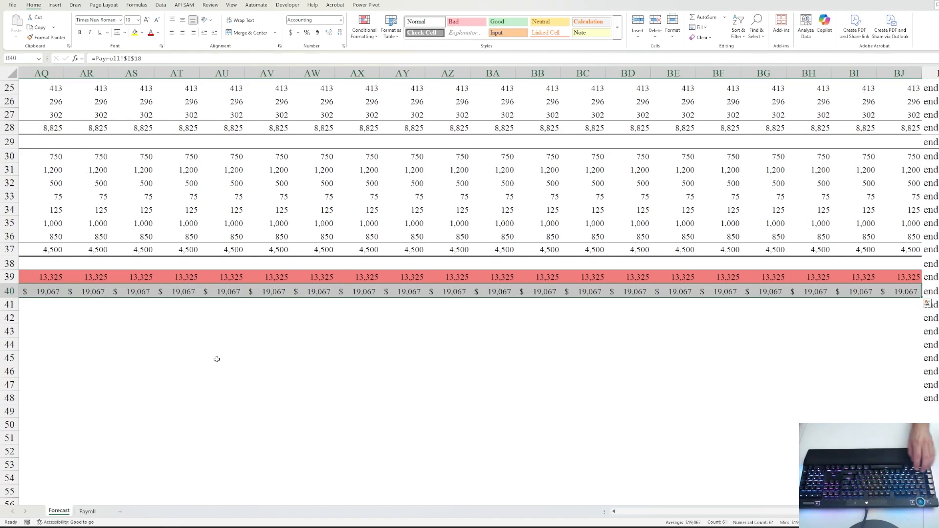
{"action": "key", "text": "ctrl+BackSpace"}
{"action": "key", "text": "ctrl+1"}
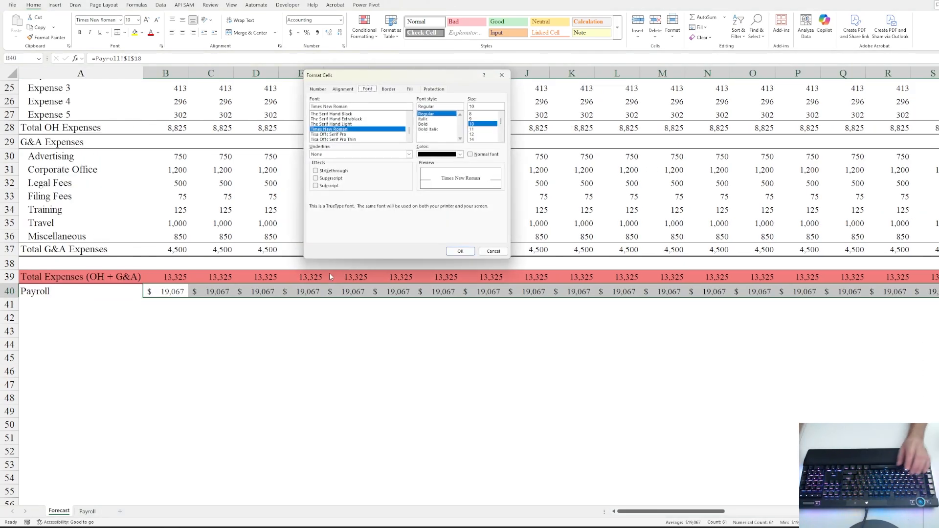
{"action": "left_click", "coordinate": [318, 89]}
{"action": "left_click", "coordinate": [322, 112]}
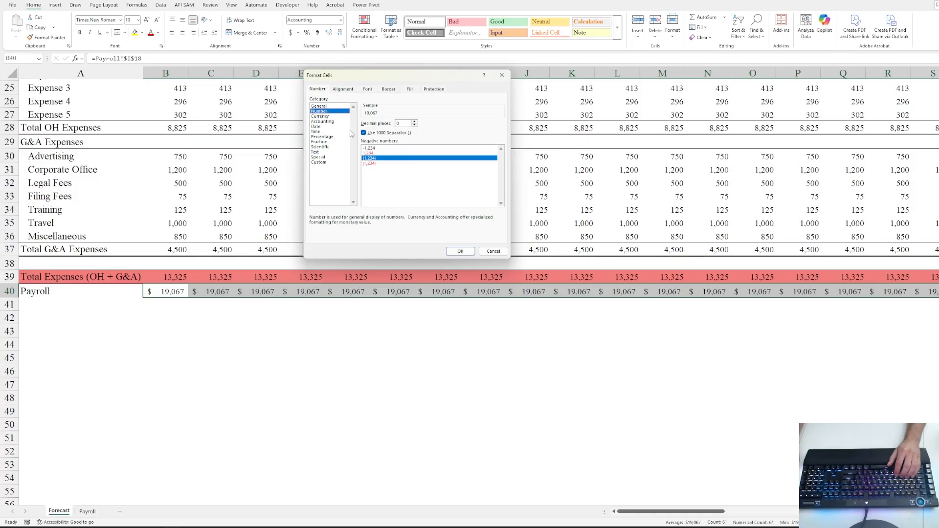
{"action": "left_click", "coordinate": [459, 252]}
{"action": "left_click", "coordinate": [125, 286]}
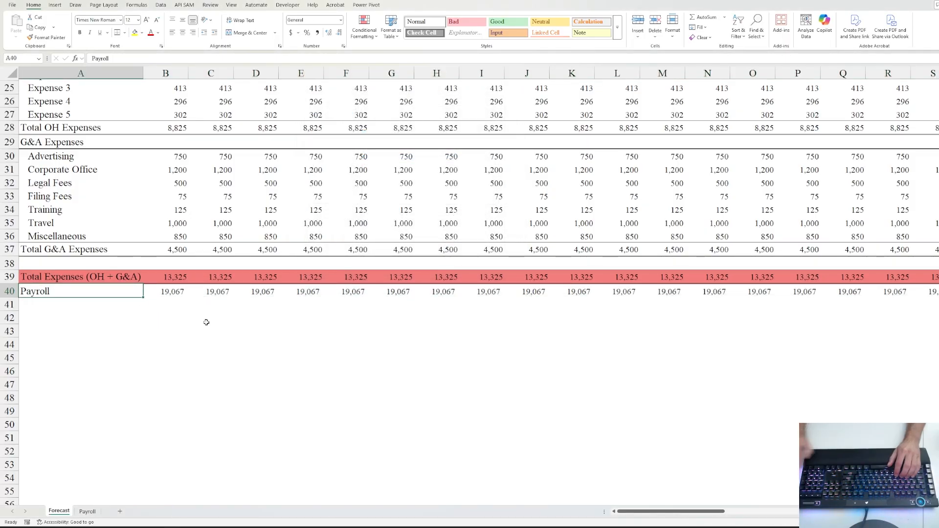
{"action": "key", "text": "Down"}
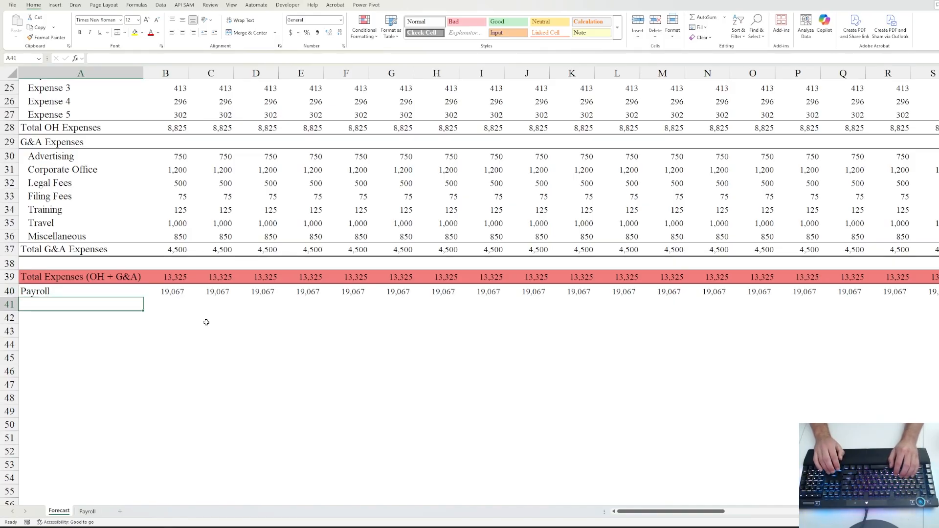
- Label A42 'Total Expenses + Payroll' and fill =B39+B40 across B42:BJ42
{"action": "key", "text": "Down"}
{"action": "type", "text": "T"}
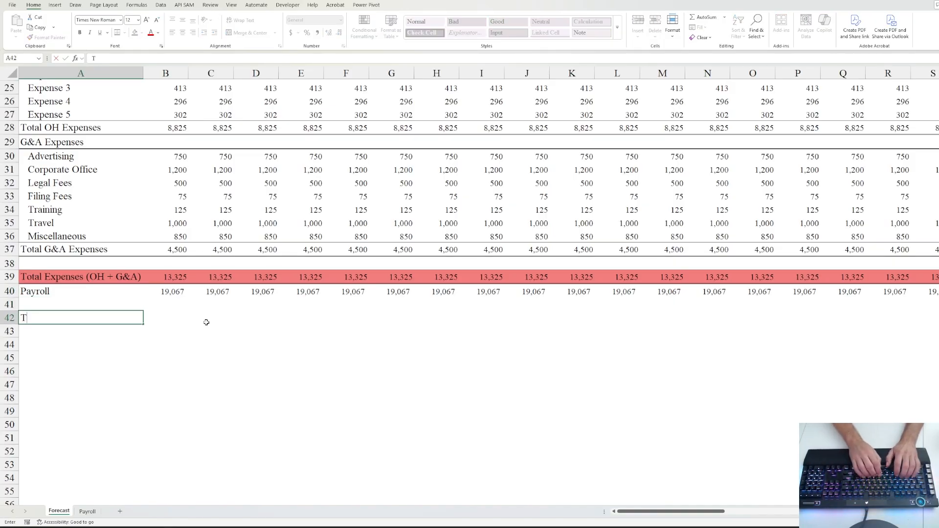
{"action": "type", "text": "otal Expenses "}
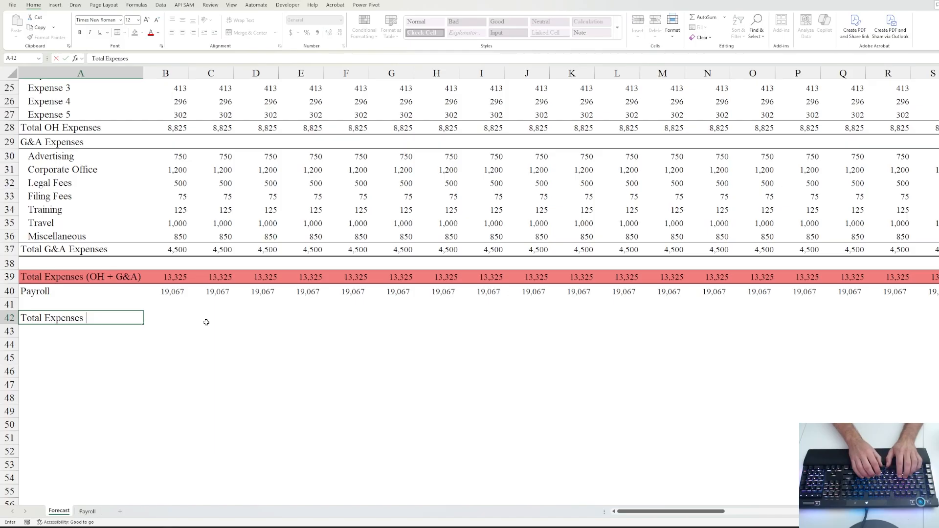
{"action": "type", "text": "+"}
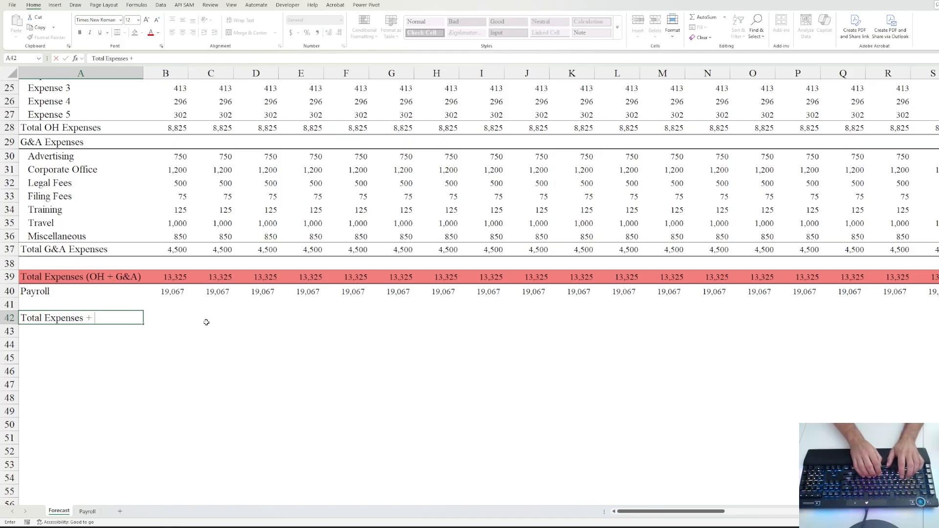
{"action": "type", "text": " Payroll"}
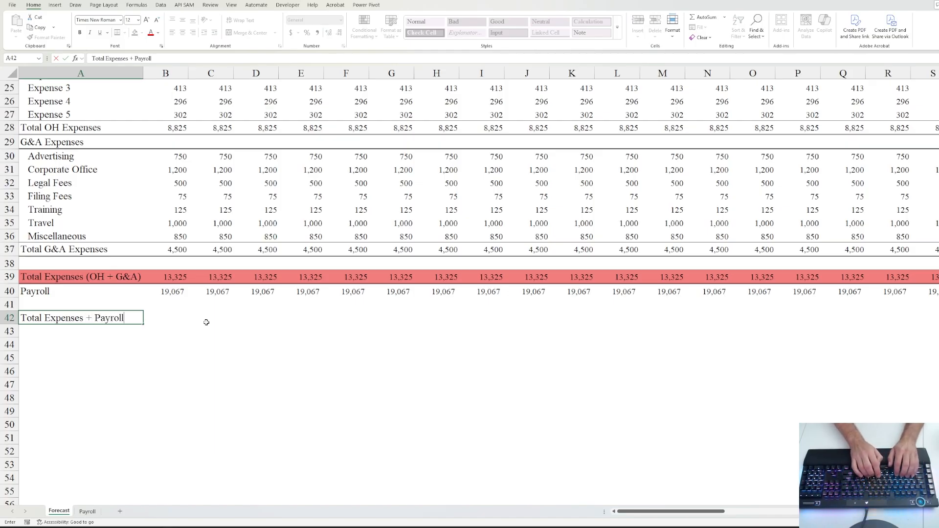
{"action": "key", "text": "Tab"}
{"action": "type", "text": "="}
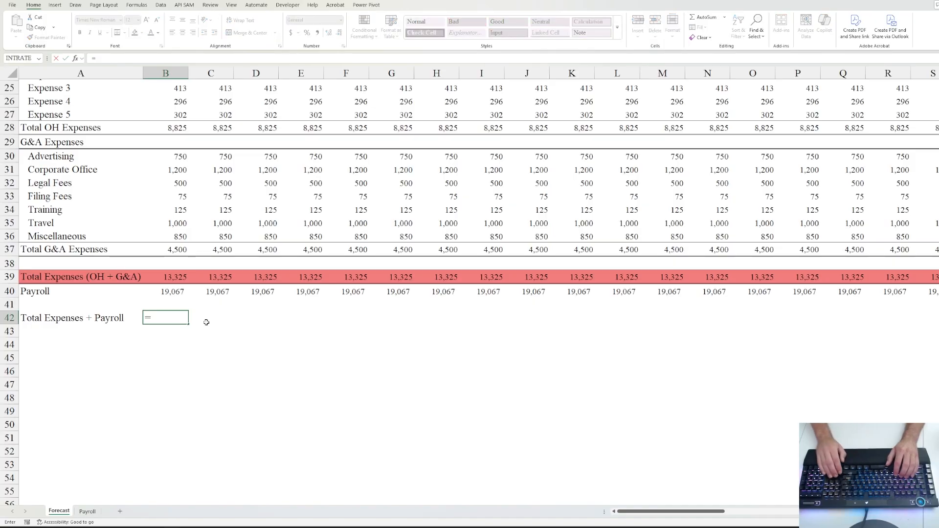
{"action": "key", "text": "Up"}
{"action": "key", "text": "Up"}
{"action": "key", "text": "Up"}
{"action": "type", "text": "+"}
{"action": "key", "text": "Up"}
{"action": "key", "text": "Up"}
{"action": "key", "text": "ctrl+Return"}
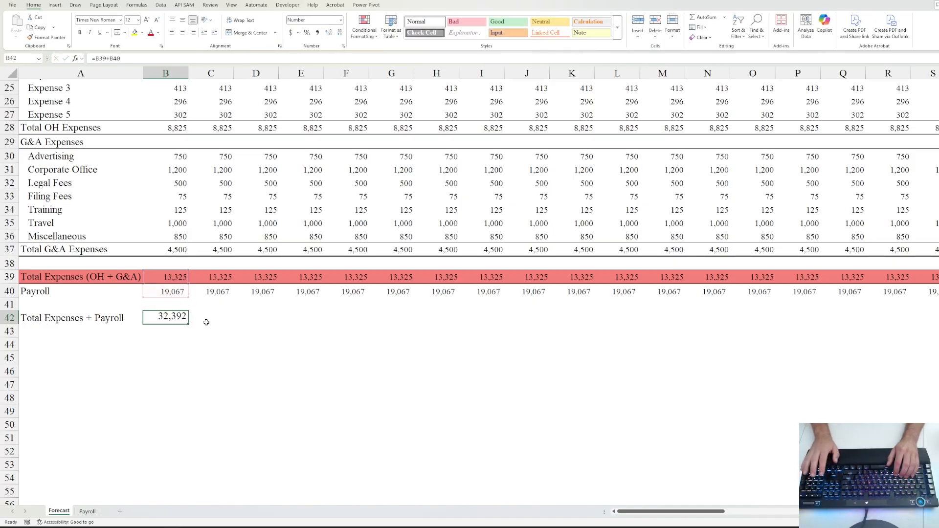
{"action": "key", "text": "ctrl+shift+Right"}
{"action": "key", "text": "shift+Left"}
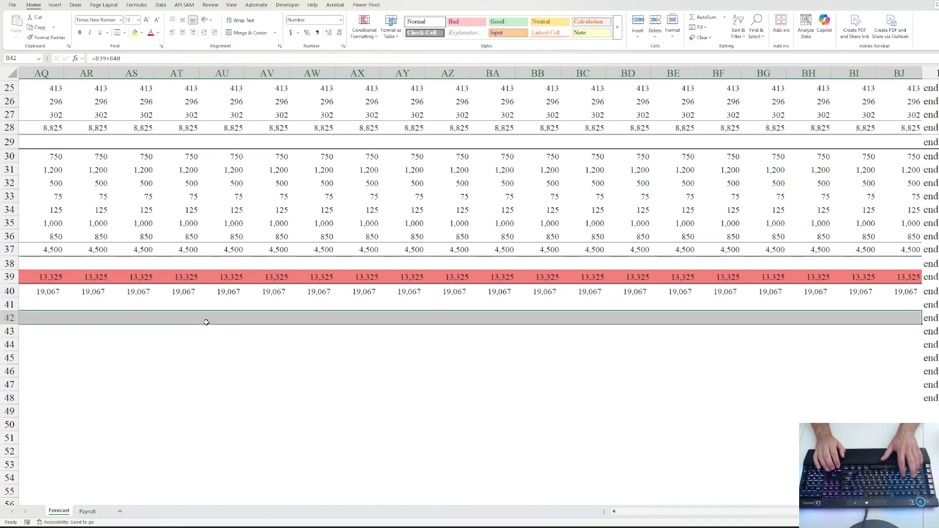
{"action": "key", "text": "ctrl+r"}
- Set the Total Expenses + Payroll row to 10-point font
{"action": "key", "text": "ctrl+BackSpace"}
{"action": "key", "text": "ctrl+1"}
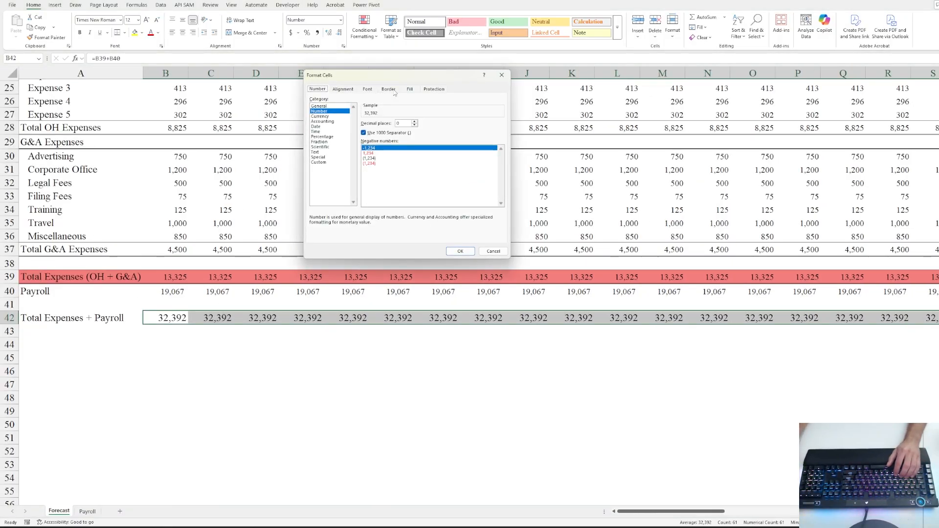
{"action": "left_click", "coordinate": [367, 89]}
{"action": "left_click", "coordinate": [472, 124]}
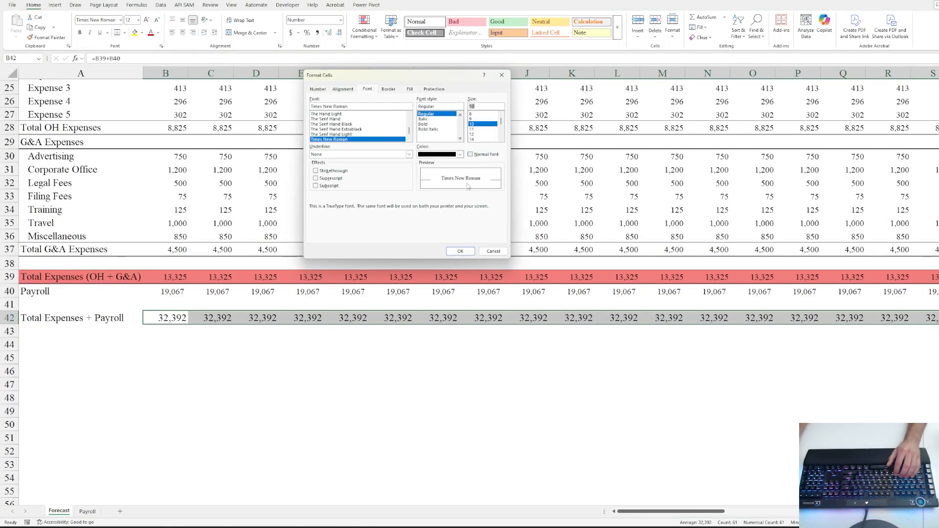
{"action": "left_click", "coordinate": [460, 251]}
{"action": "left_click", "coordinate": [81, 334]}
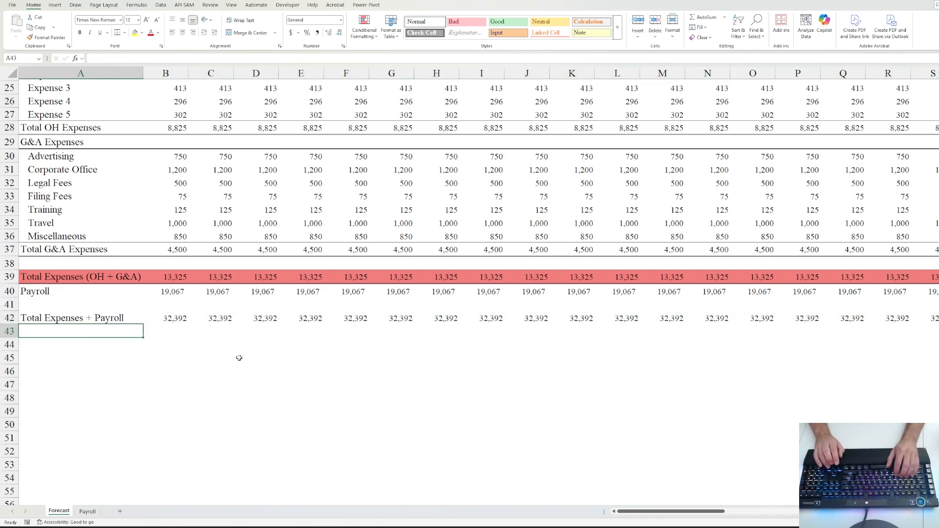
- Label cell A43 'EBITDA', replacing an initial 'Net Income' entry
{"action": "type", "text": "Net"}
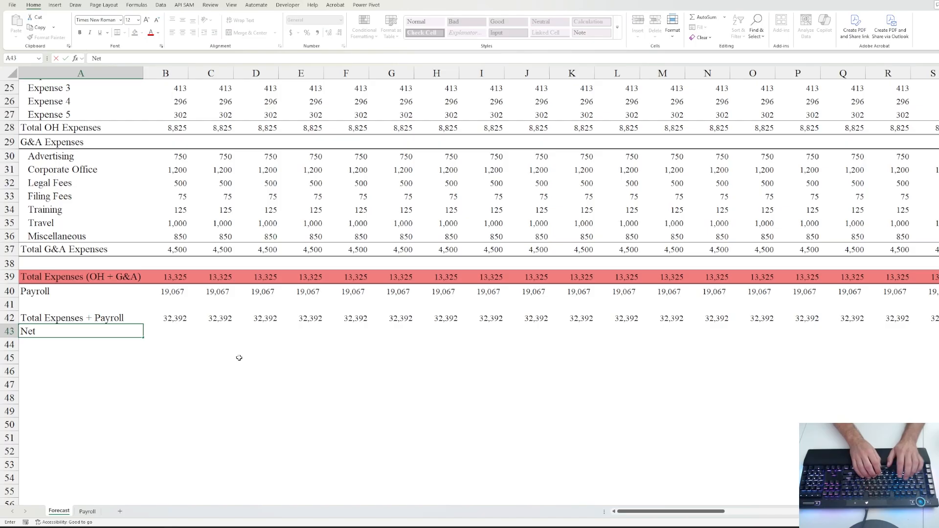
{"action": "type", "text": " Income"}
{"action": "key", "text": "BackSpace"}
{"action": "key", "text": "BackSpace"}
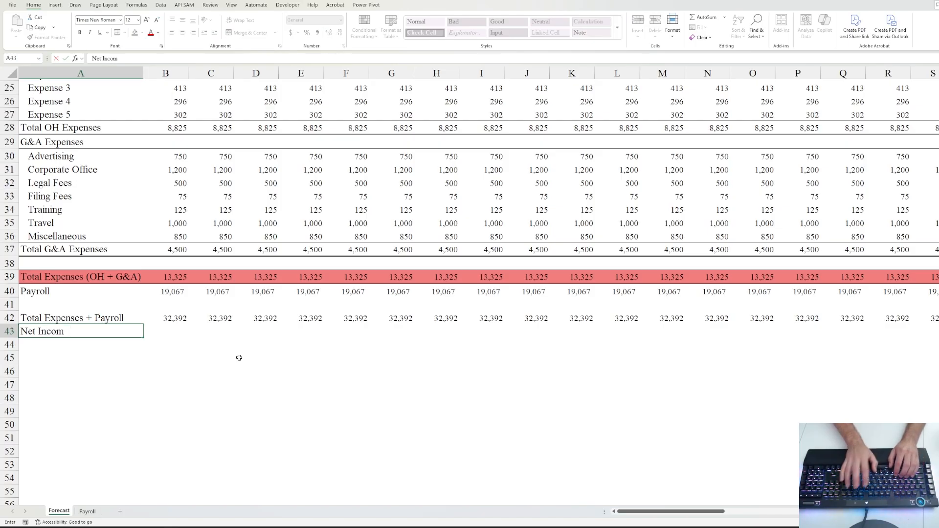
{"action": "key", "text": "BackSpace"}
{"action": "key", "text": "BackSpace"}
{"action": "key", "text": "BackSpace"}
{"action": "key", "text": "BackSpace"}
{"action": "key", "text": "BackSpace"}
{"action": "key", "text": "BackSpace"}
{"action": "key", "text": "BackSpace"}
{"action": "key", "text": "BackSpace"}
{"action": "type", "text": "EBI"}
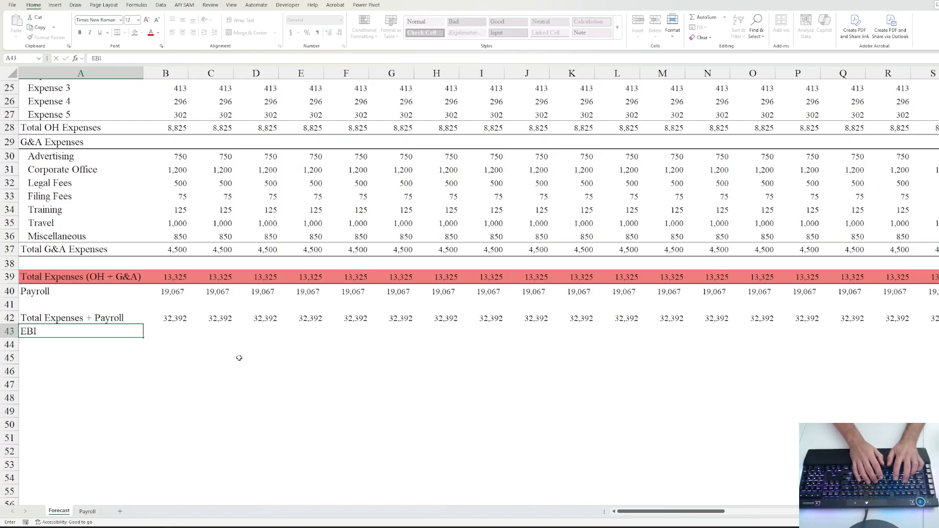
{"action": "type", "text": "TDA"}
{"action": "key", "text": "ctrl+Return"}
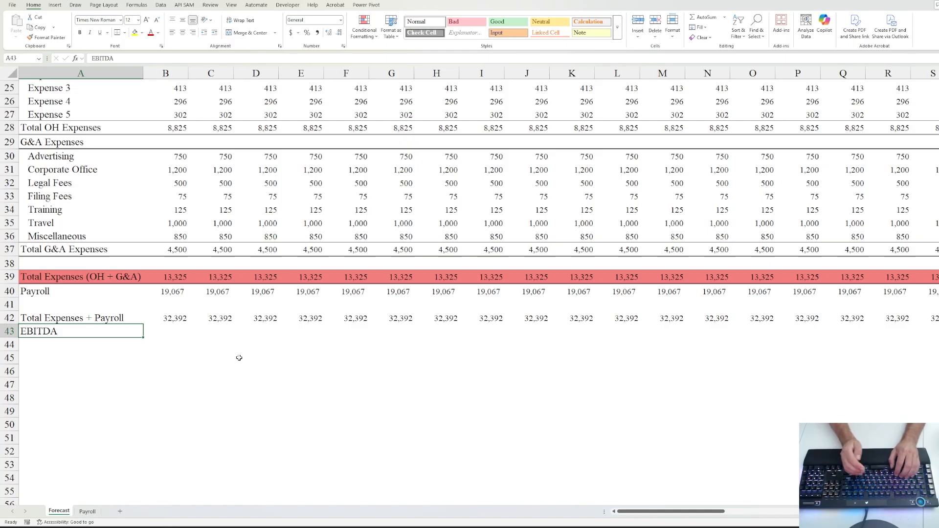
- Enter =B15-B42 in B43, subtracting Total Expenses + Payroll from Total Revenue
{"action": "key", "text": "Right"}
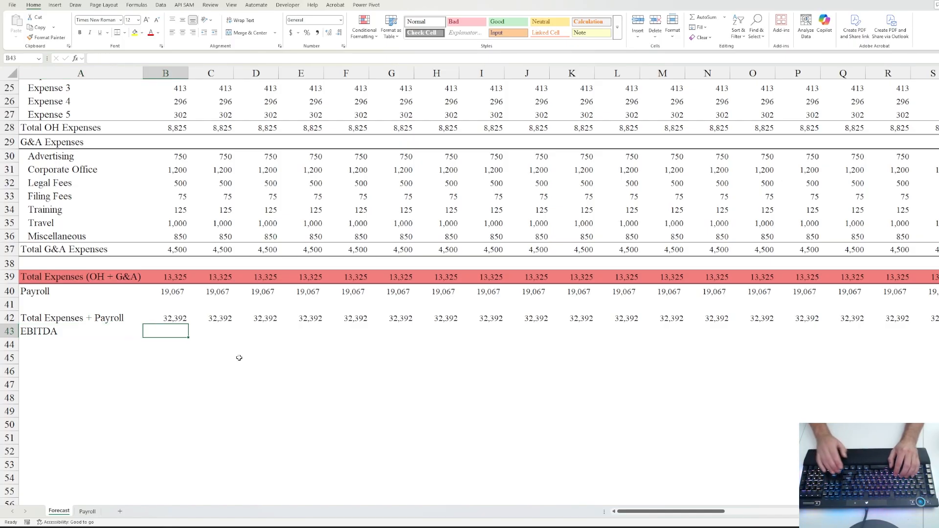
{"action": "type", "text": "="}
{"action": "key", "text": "Up"}
{"action": "key", "text": "Up"}
{"action": "key", "text": "Up"}
{"action": "key", "text": "Up"}
{"action": "key", "text": "Up"}
{"action": "key", "text": "Up"}
{"action": "key", "text": "Up"}
{"action": "key", "text": "Up"}
{"action": "key", "text": "Up"}
{"action": "key", "text": "Up"}
{"action": "key", "text": "Up"}
{"action": "key", "text": "Up"}
{"action": "key", "text": "Up"}
{"action": "key", "text": "Up"}
{"action": "key", "text": "Up"}
{"action": "key", "text": "Up"}
{"action": "key", "text": "Up"}
{"action": "key", "text": "Up"}
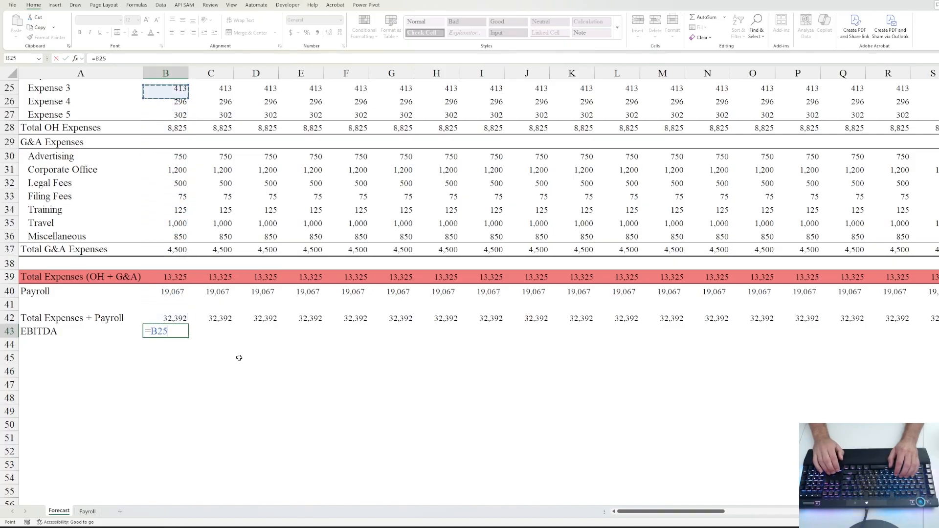
{"action": "key", "text": "Up"}
{"action": "key", "text": "Up"}
{"action": "key", "text": "Up"}
{"action": "key", "text": "Up"}
{"action": "key", "text": "Up"}
{"action": "key", "text": "Up"}
{"action": "key", "text": "Up"}
{"action": "key", "text": "Up"}
{"action": "key", "text": "Up"}
{"action": "key", "text": "Up"}
{"action": "key", "text": "Up"}
{"action": "key", "text": "Up"}
{"action": "key", "text": "Up"}
{"action": "key", "text": "Up"}
{"action": "key", "text": "Up"}
{"action": "key", "text": "Up"}
{"action": "key", "text": "Up"}
{"action": "key", "text": "Up"}
{"action": "key", "text": "Up"}
{"action": "key", "text": "Up"}
{"action": "key", "text": "Down"}
{"action": "key", "text": "Down"}
{"action": "key", "text": "Down"}
{"action": "key", "text": "Down"}
{"action": "key", "text": "Down"}
{"action": "key", "text": "Down"}
{"action": "key", "text": "Down"}
{"action": "key", "text": "Down"}
{"action": "key", "text": "Down"}
{"action": "key", "text": "Down"}
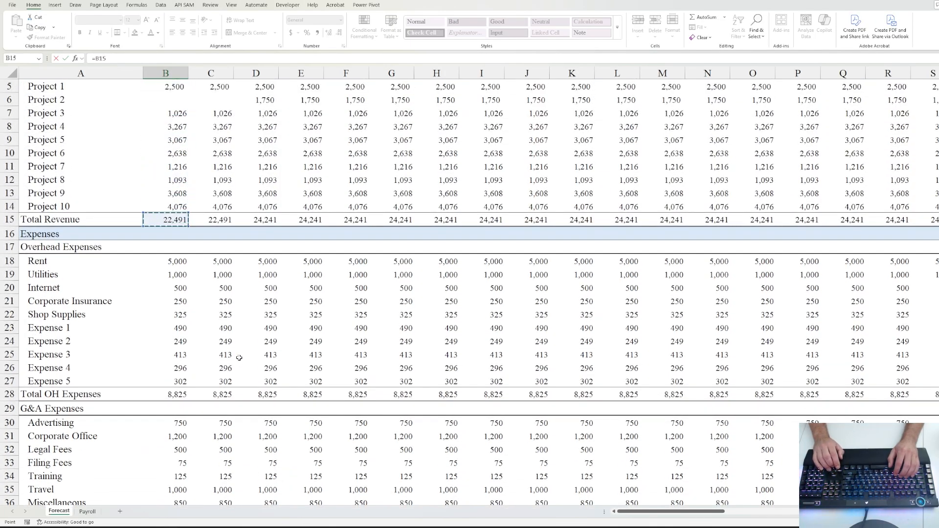
{"action": "type", "text": "-"}
{"action": "key", "text": "Up"}
{"action": "key", "text": "Up"}
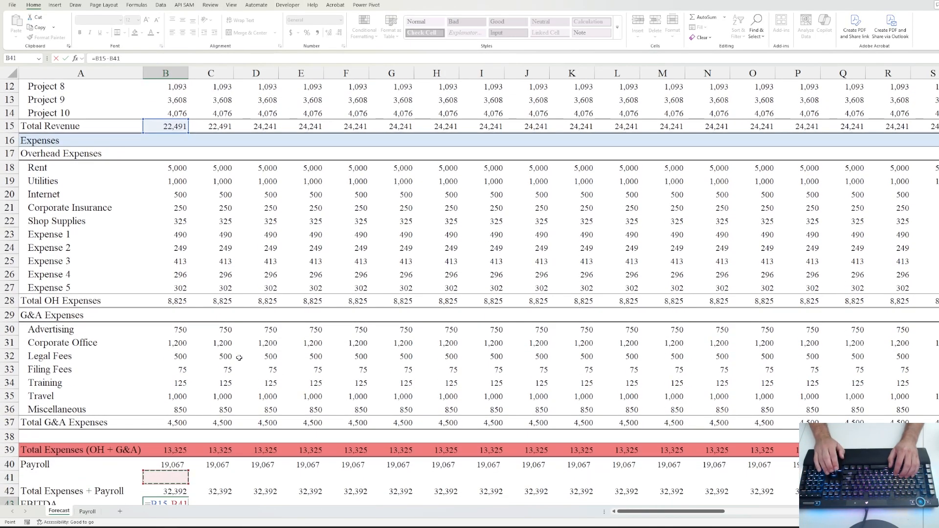
{"action": "key", "text": "Down"}
{"action": "key", "text": "Return"}
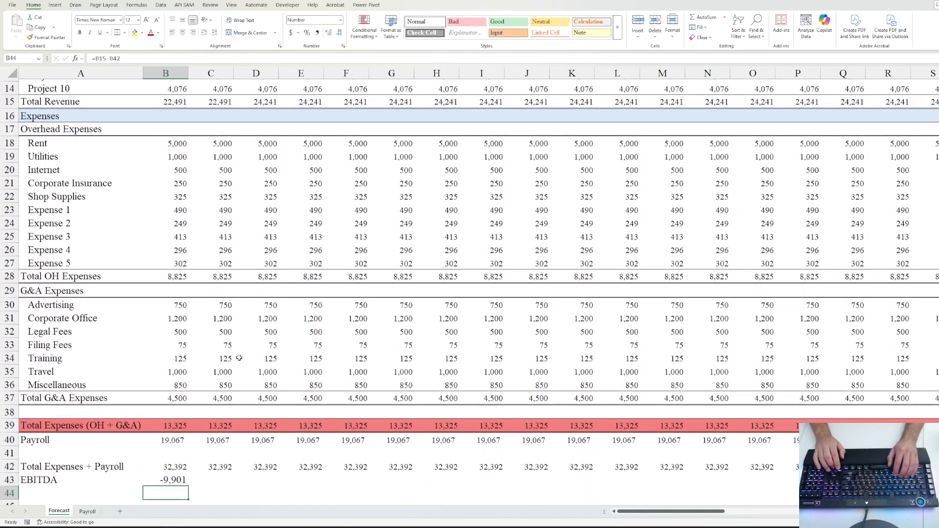
- Fill the EBITDA formula across row 43 to the last month
{"action": "key", "text": "Up"}
{"action": "key", "text": "ctrl+shift+Right"}
{"action": "key", "text": "ctrl+r"}
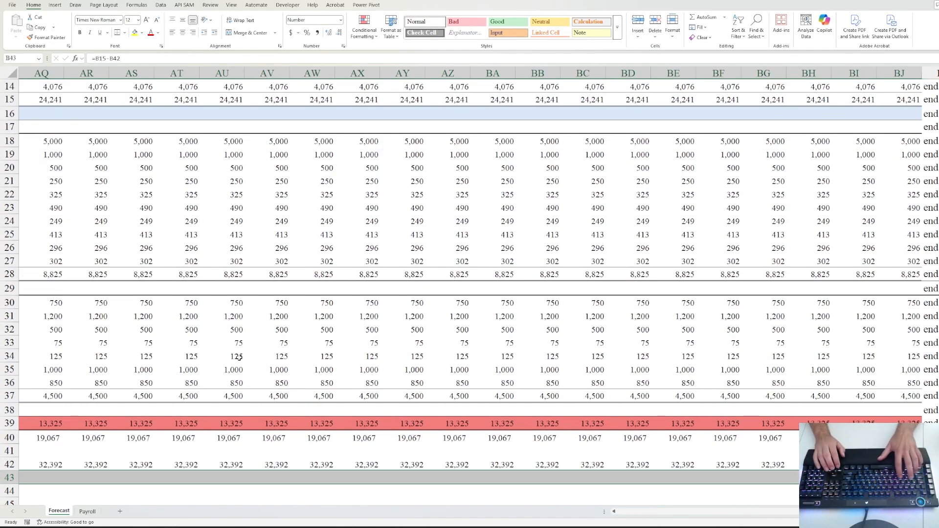
{"action": "key", "text": "ctrl+Left"}
{"action": "key", "text": "Right"}
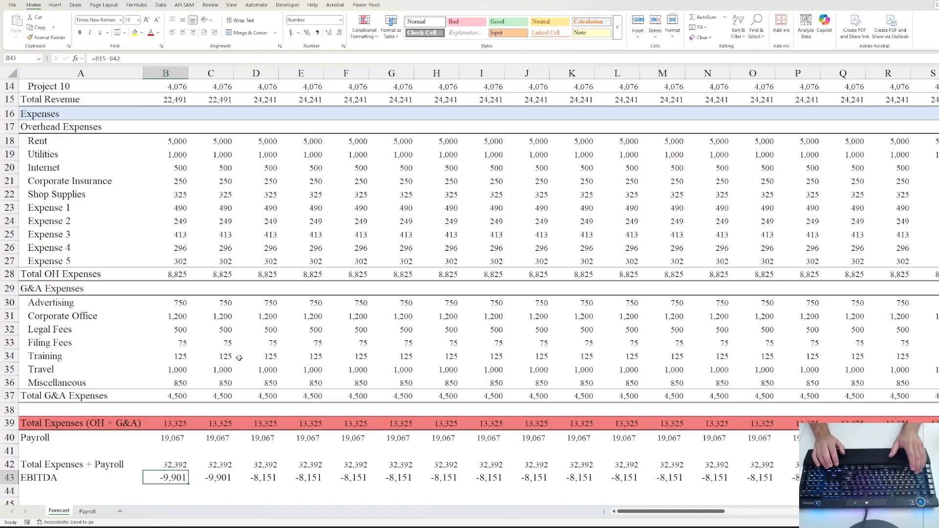
{"action": "scroll", "coordinate": [250, 378], "scroll_direction": "down", "scroll_amount": 2}
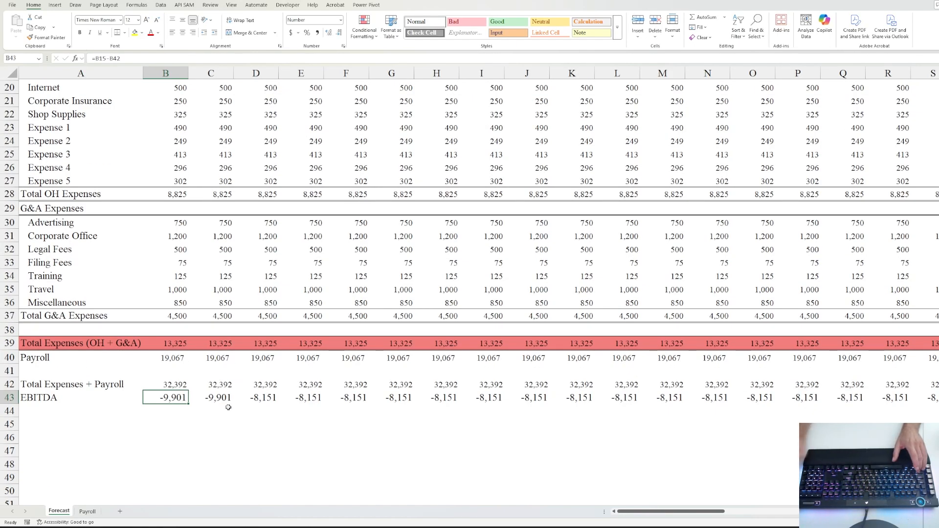
- Copy row 42's 10-point formatting onto the EBITDA row 43 with Format Painter
{"action": "key", "text": "ctrl+shift+Right"}
{"action": "key", "text": "Up"}
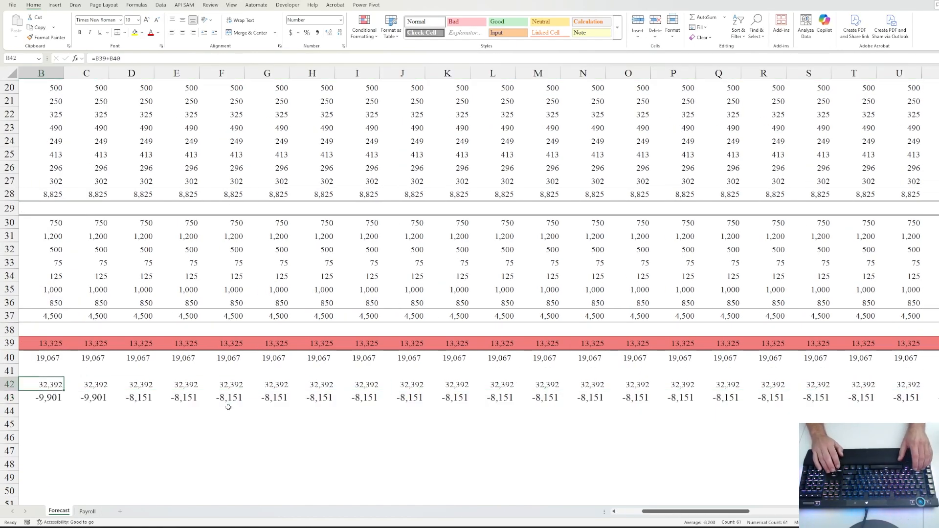
{"action": "key", "text": "ctrl+shift+Right"}
{"action": "key", "text": "shift+Left"}
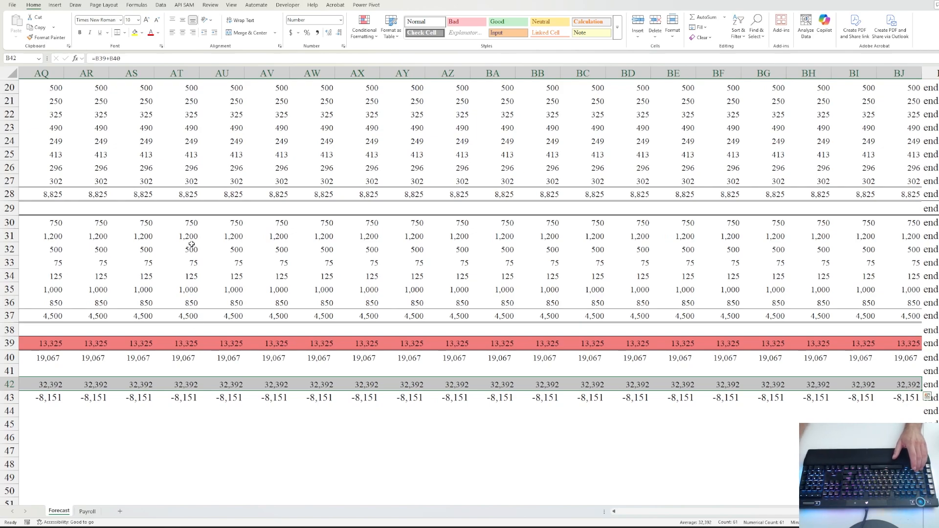
{"action": "left_click", "coordinate": [49, 37]}
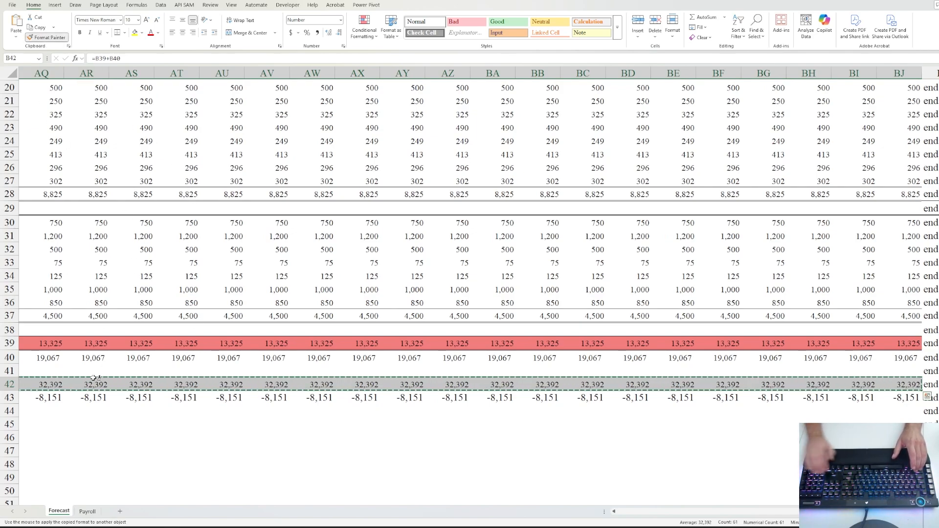
{"action": "key", "text": "Down"}
{"action": "key", "text": "Left"}
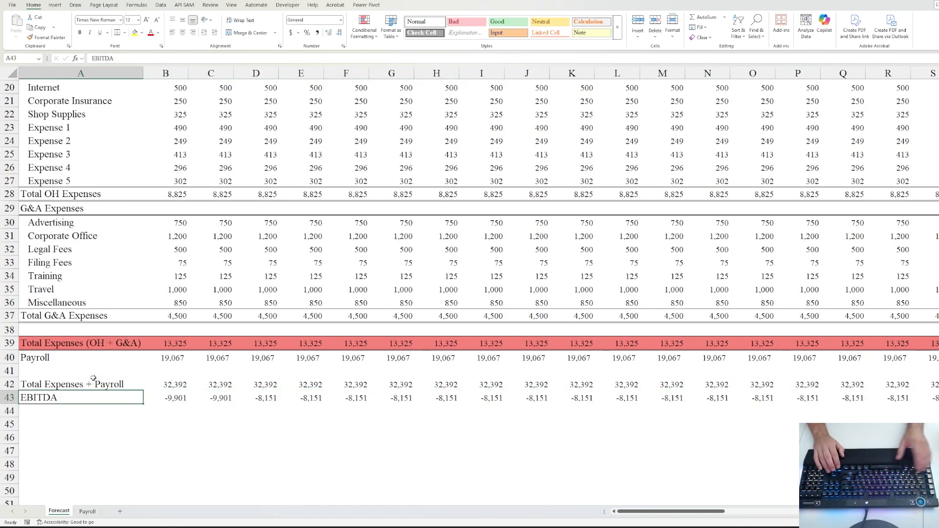
{"action": "key", "text": "Right"}
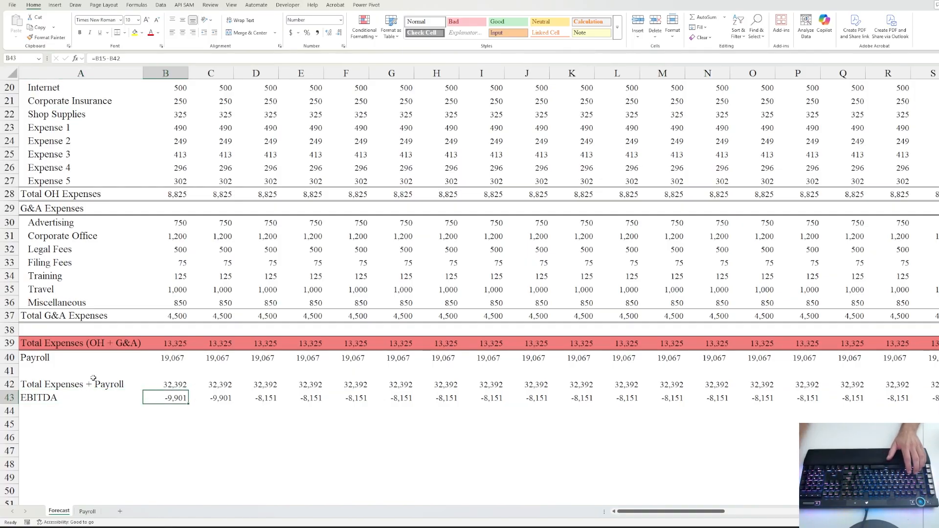
- Add a Less Than 0 rule to B43:BJ43 using Light Red Fill with Dark Red Text
{"action": "scroll", "coordinate": [217, 350], "scroll_direction": "up", "scroll_amount": 6}
{"action": "scroll", "coordinate": [218, 358], "scroll_direction": "down", "scroll_amount": 8}
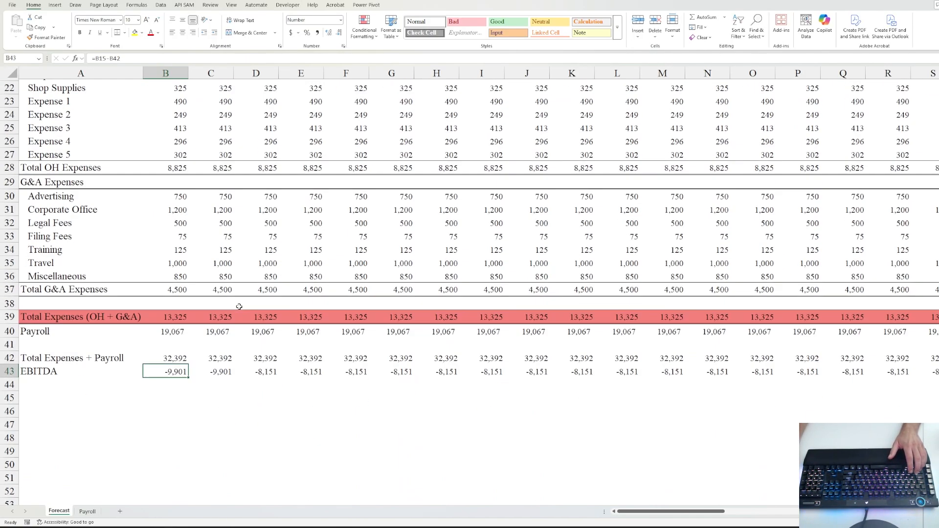
{"action": "key", "text": "ctrl+shift+Right"}
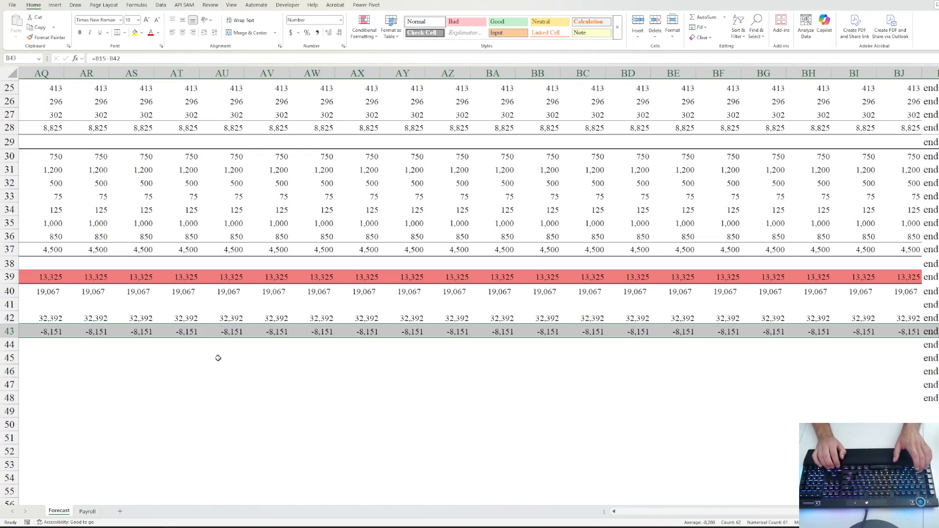
{"action": "left_click", "coordinate": [363, 33]}
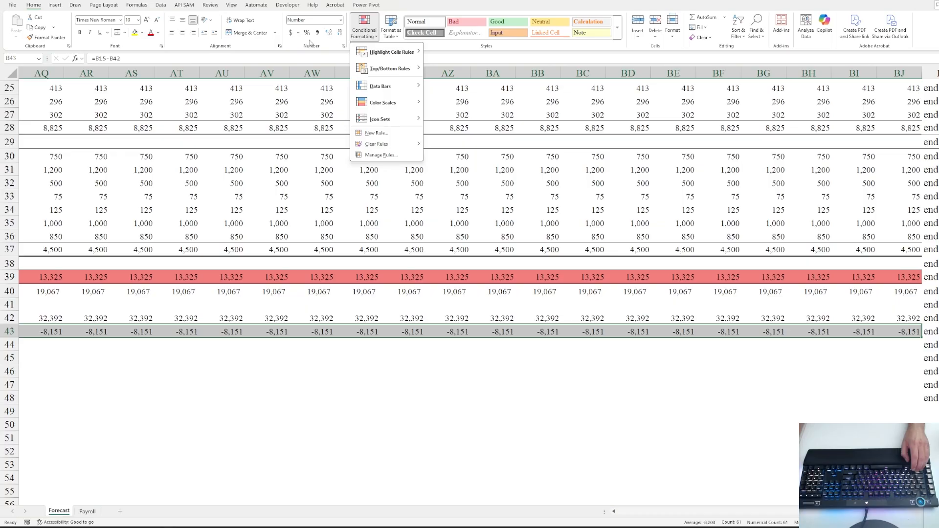
{"action": "mouse_move", "coordinate": [399, 54]}
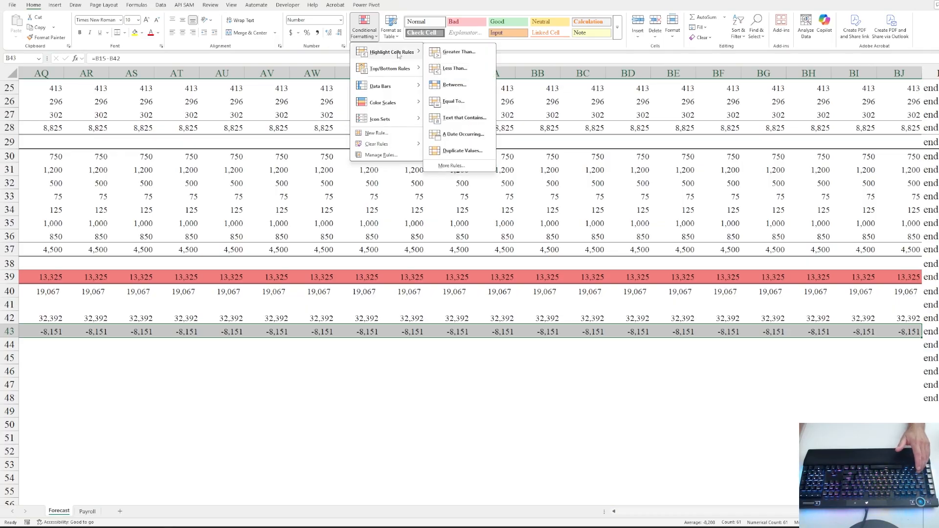
{"action": "left_click", "coordinate": [455, 68]}
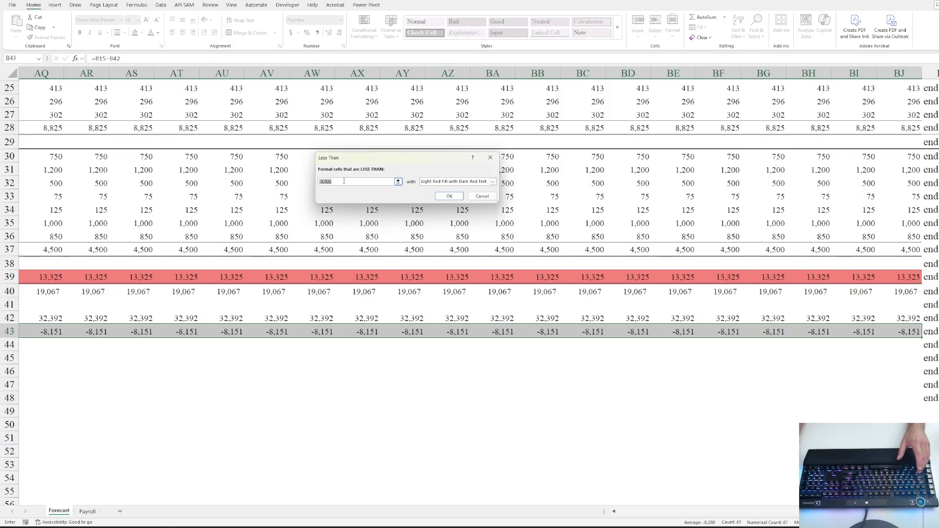
{"action": "type", "text": "0"}
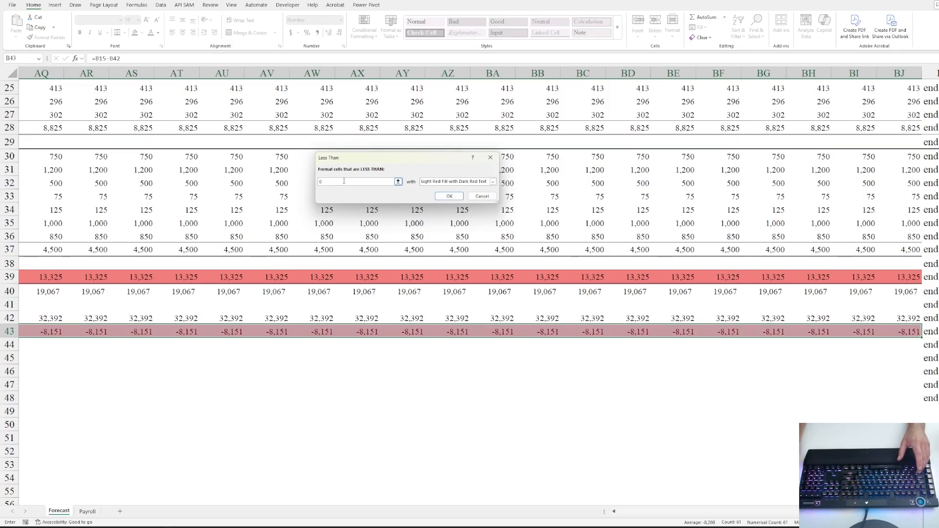
{"action": "left_click", "coordinate": [449, 196]}
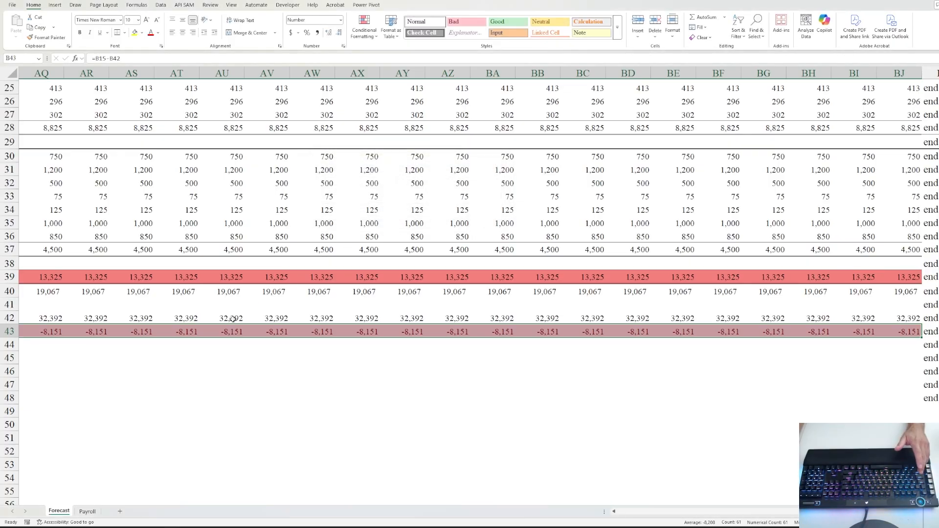
{"action": "left_click", "coordinate": [131, 334]}
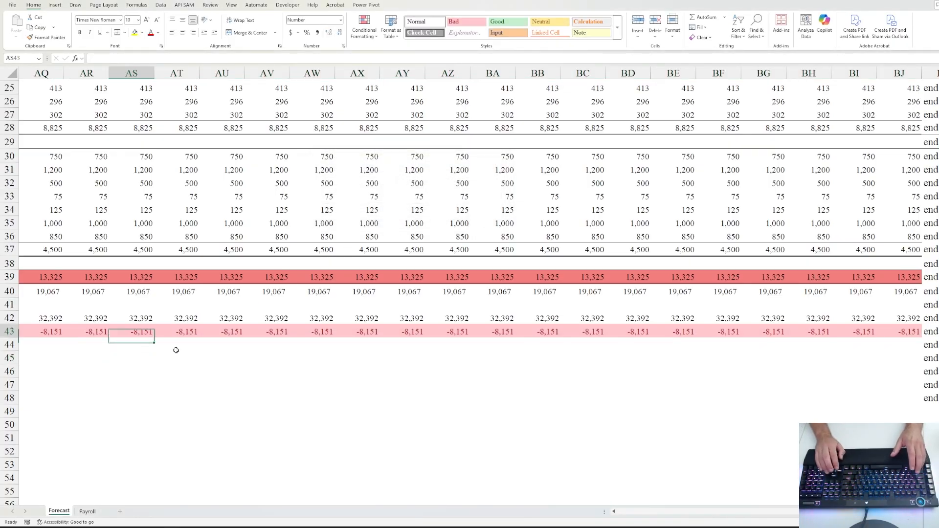
- Add a Greater Than 0 rule to B43:BJ43 with Green Fill with Dark Green Text
{"action": "key", "text": "ctrl+Left"}
{"action": "key", "text": "Right"}
{"action": "key", "text": "ctrl+shift+Right"}
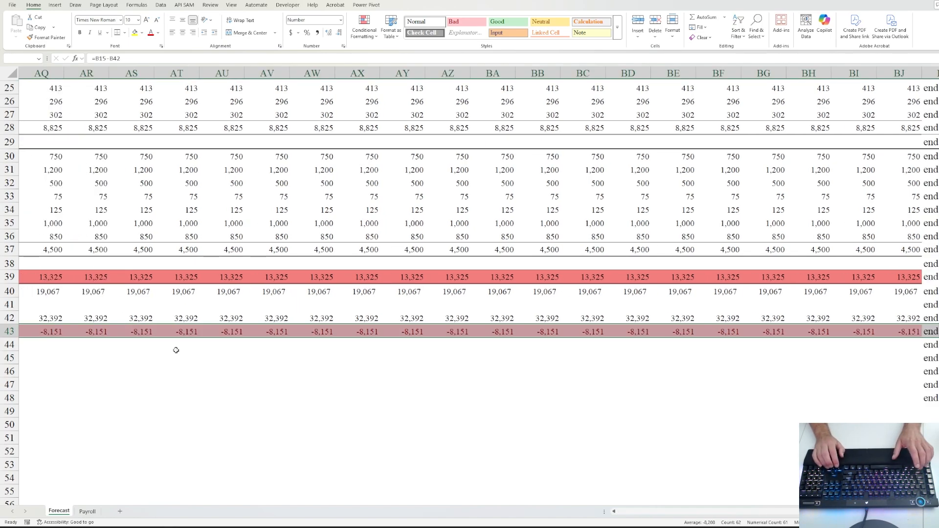
{"action": "key", "text": "shift+Left"}
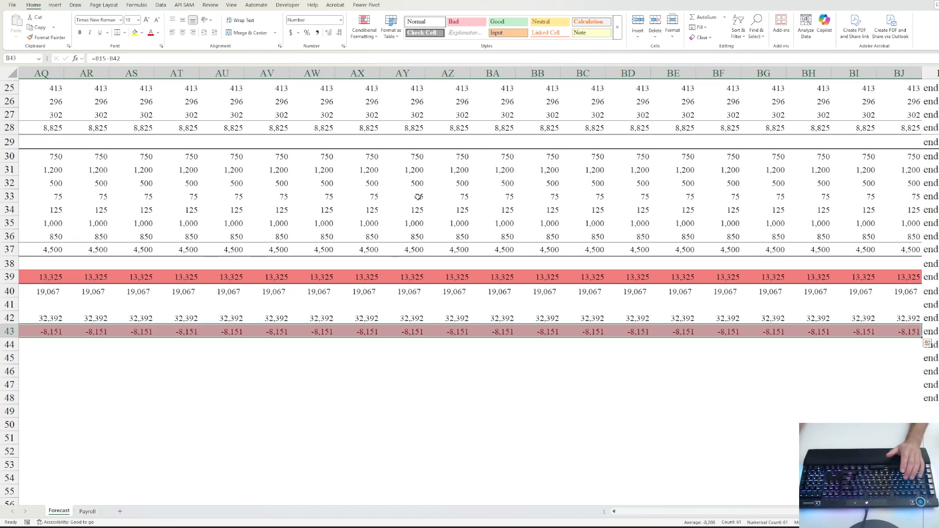
{"action": "left_click", "coordinate": [364, 27]}
{"action": "mouse_move", "coordinate": [391, 51]}
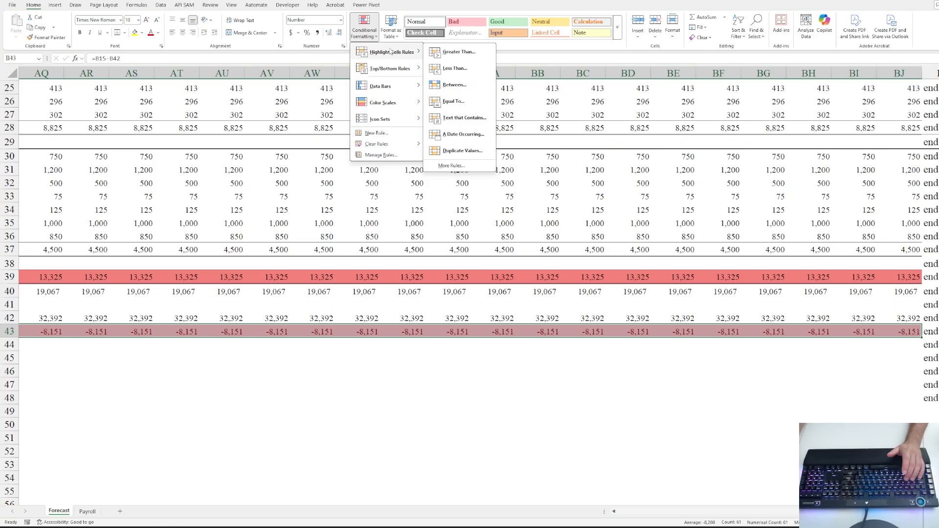
{"action": "left_click", "coordinate": [458, 52]}
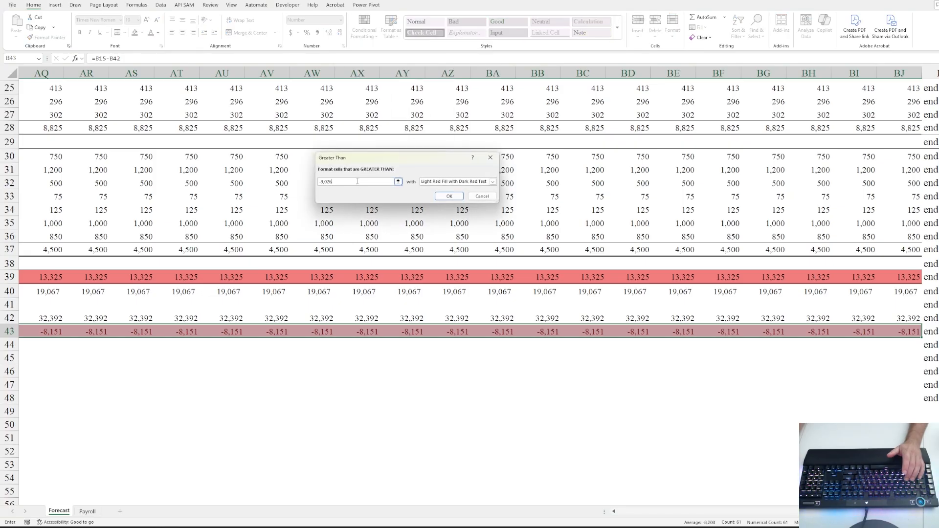
{"action": "key", "text": "BackSpace"}
{"action": "key", "text": "BackSpace"}
{"action": "key", "text": "BackSpace"}
{"action": "key", "text": "BackSpace"}
{"action": "key", "text": "BackSpace"}
{"action": "key", "text": "BackSpace"}
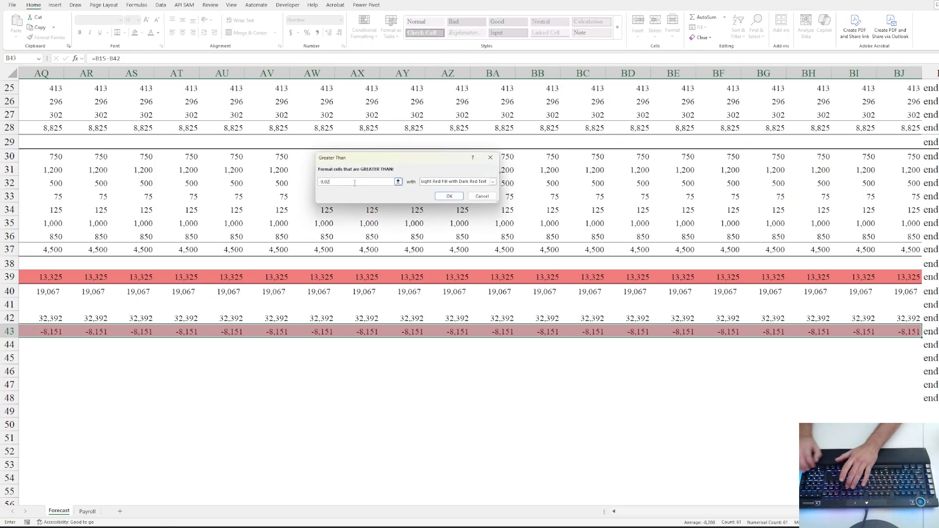
{"action": "type", "text": "0"}
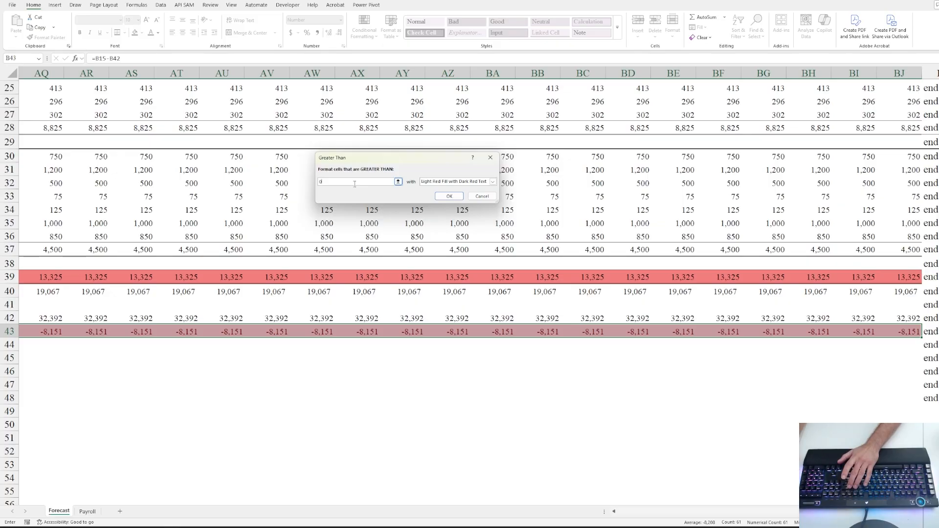
{"action": "left_click", "coordinate": [492, 182]}
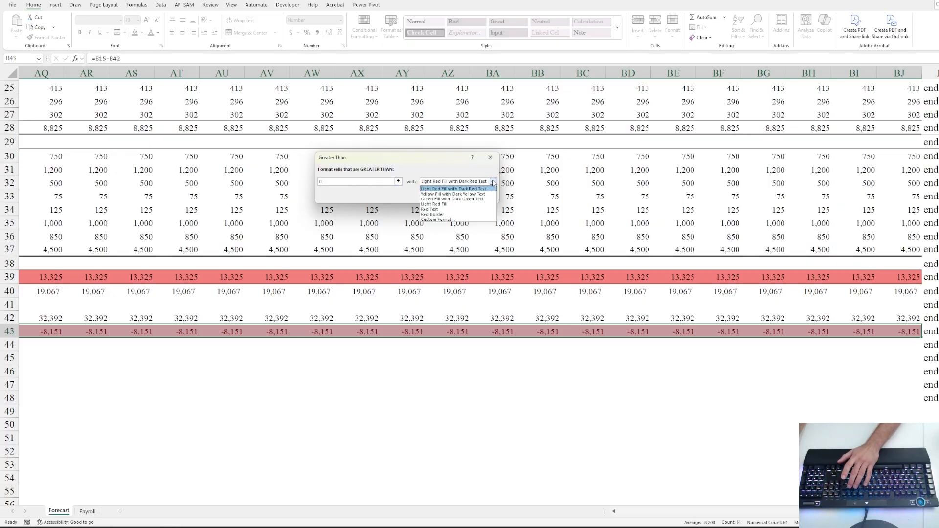
{"action": "left_click", "coordinate": [449, 199]}
{"action": "left_click", "coordinate": [467, 184]}
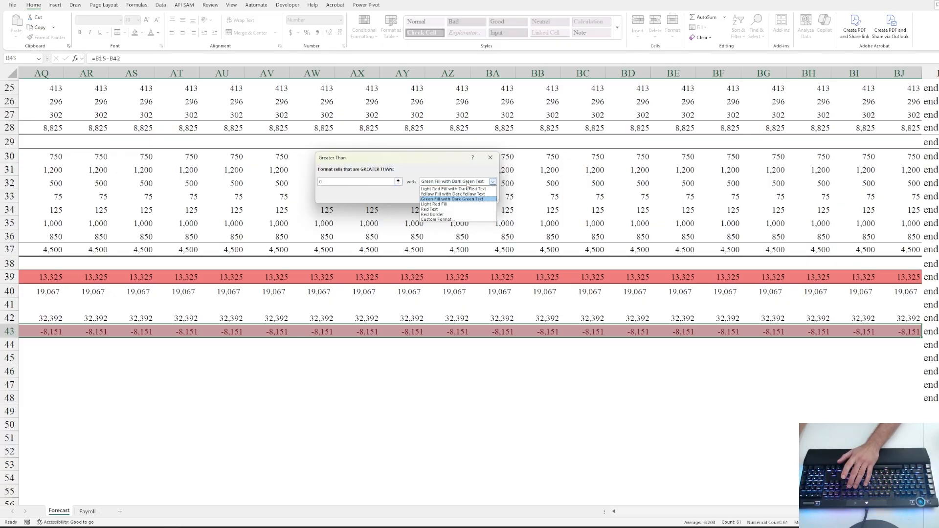
{"action": "left_click", "coordinate": [449, 199]}
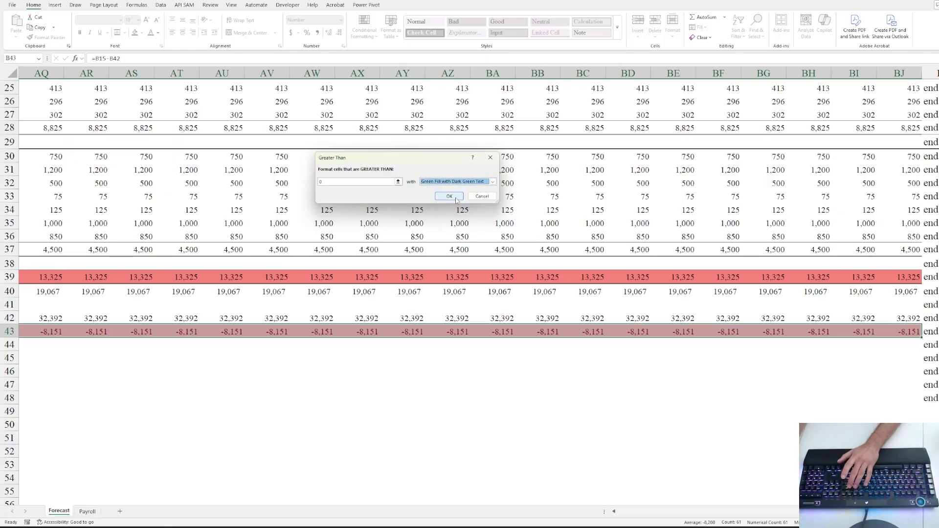
{"action": "left_click", "coordinate": [449, 198]}
{"action": "left_click", "coordinate": [278, 357]}
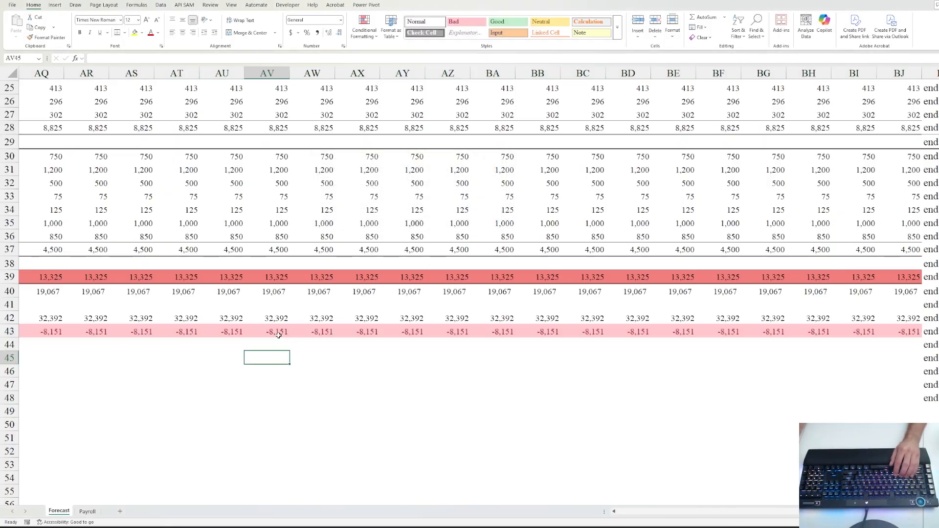
{"action": "left_click", "coordinate": [282, 334]}
- Test the rule by entering 100000 in Project 2's Aug-25 cell and checking EBITDA
{"action": "key", "text": "ctrl+Left"}
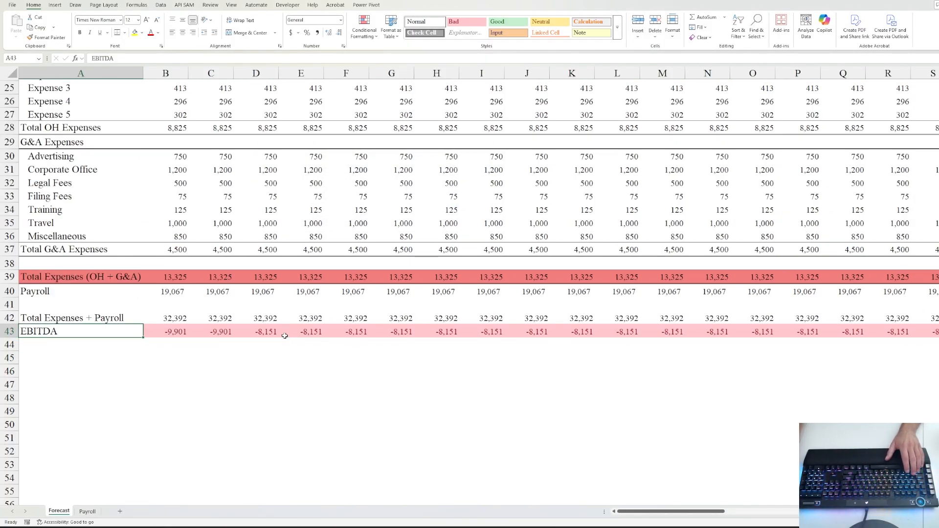
{"action": "scroll", "coordinate": [278, 280], "scroll_direction": "up", "scroll_amount": 8}
{"action": "left_click", "coordinate": [179, 152]}
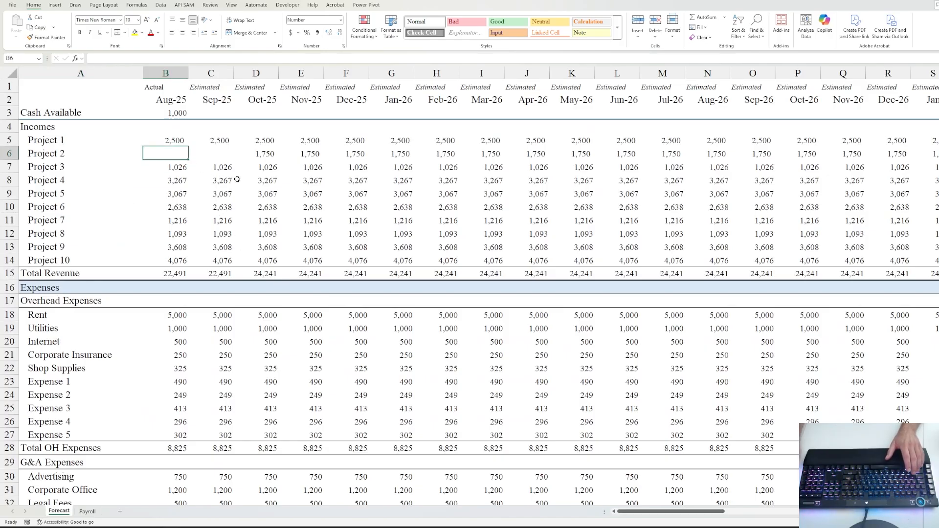
{"action": "type", "text": "100000"}
{"action": "key", "text": "ctrl+Return"}
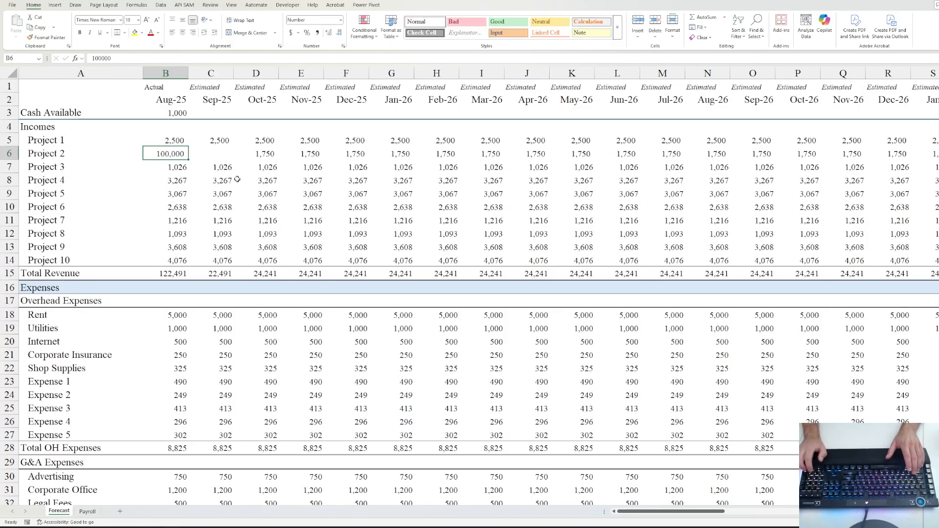
{"action": "scroll", "coordinate": [238, 179], "scroll_direction": "down", "scroll_amount": 9}
{"action": "left_click", "coordinate": [174, 295]}
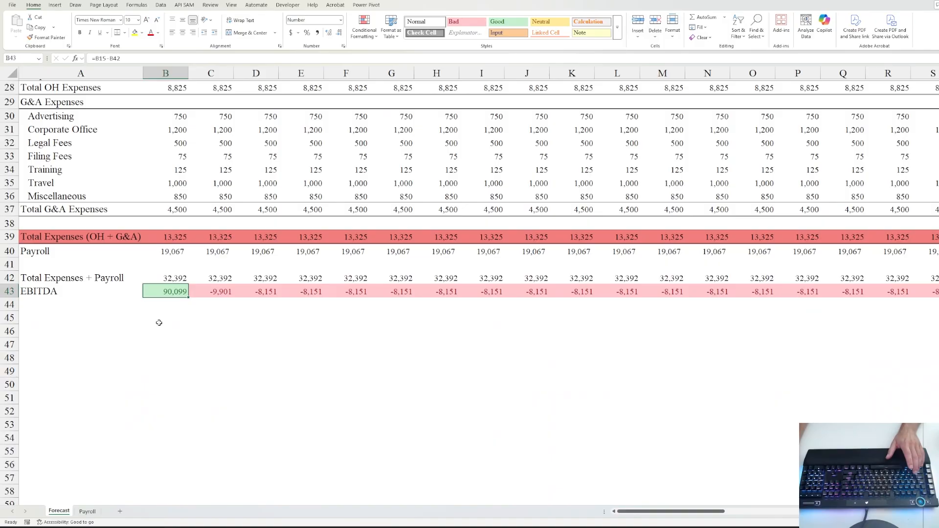
{"action": "scroll", "coordinate": [170, 325], "scroll_direction": "up", "scroll_amount": 9}
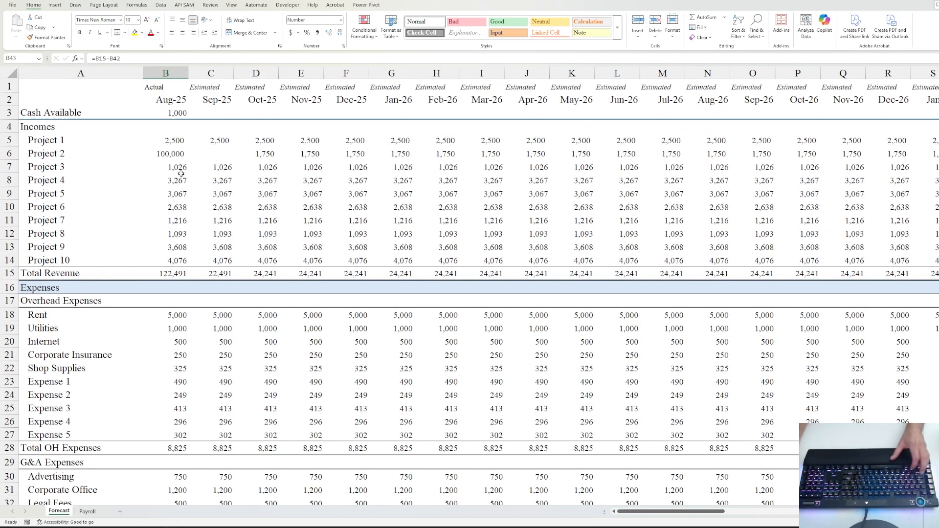
{"action": "scroll", "coordinate": [191, 205], "scroll_direction": "down", "scroll_amount": 10}
{"action": "left_click", "coordinate": [206, 281]}
{"action": "left_click", "coordinate": [182, 267]}
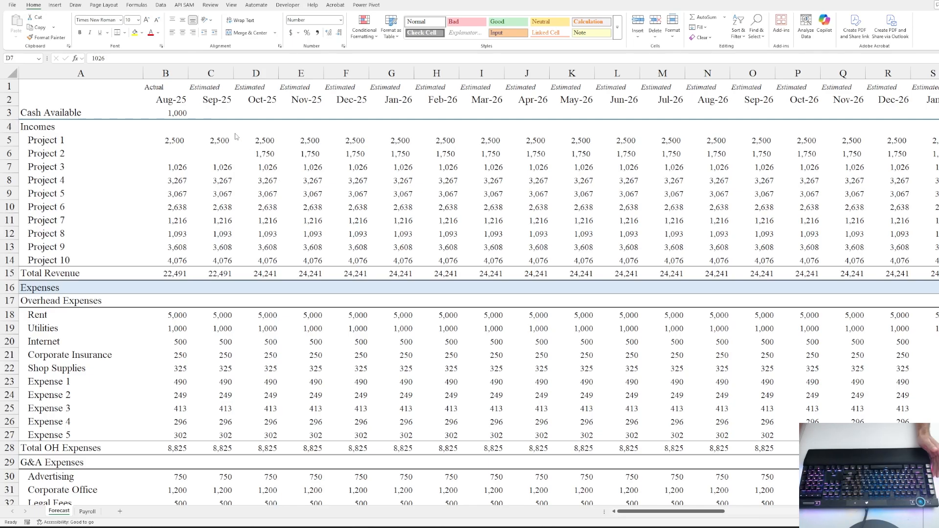
- Enter the running cash formula =B3+B43 in Sep-25's Cash Available cell C3
{"action": "left_click", "coordinate": [229, 117]}
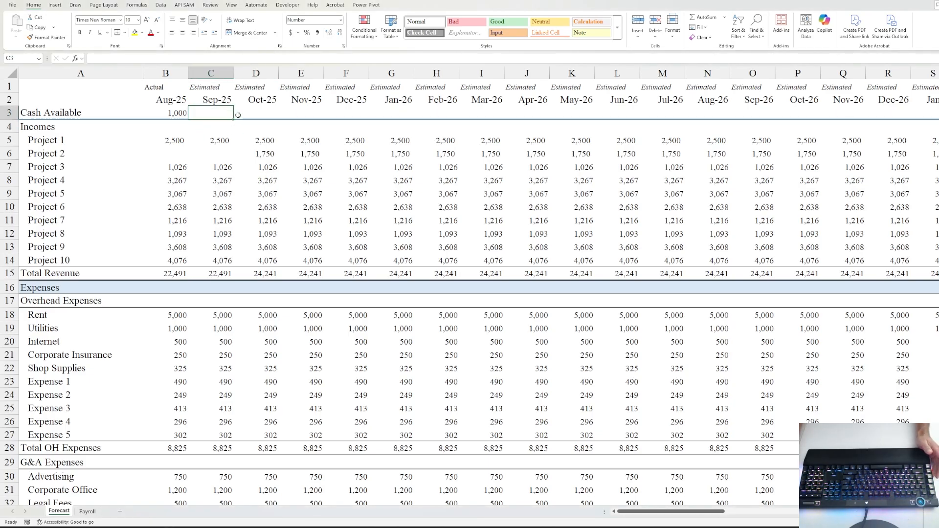
{"action": "type", "text": "="}
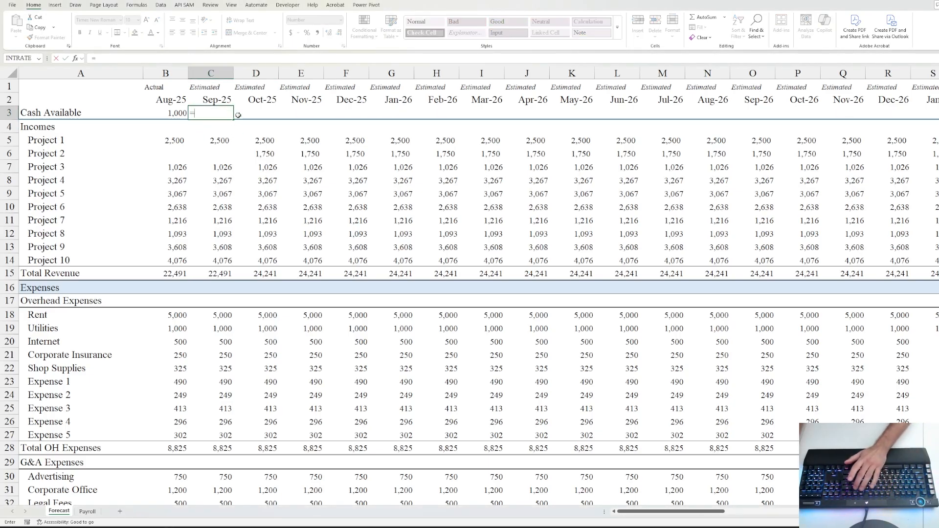
{"action": "left_click", "coordinate": [175, 112]}
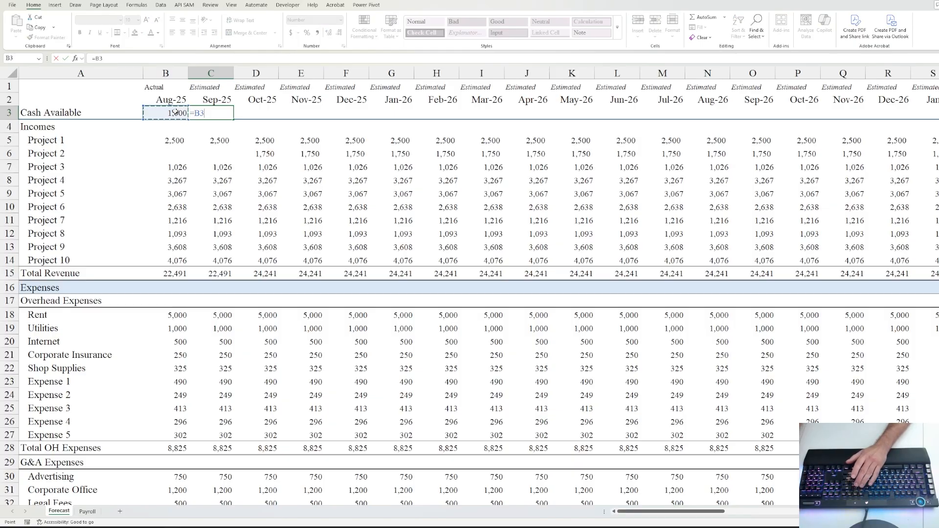
{"action": "type", "text": "+"}
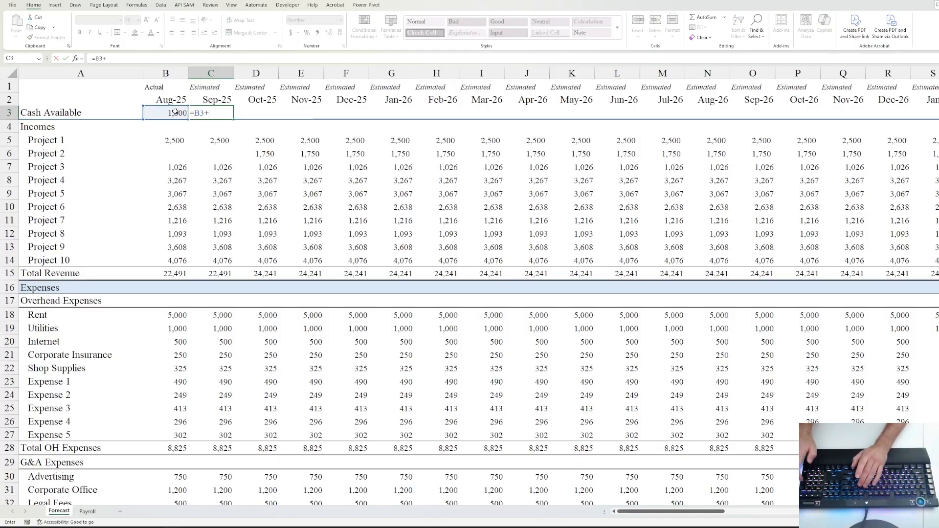
{"action": "scroll", "coordinate": [201, 216], "scroll_direction": "down", "scroll_amount": 7}
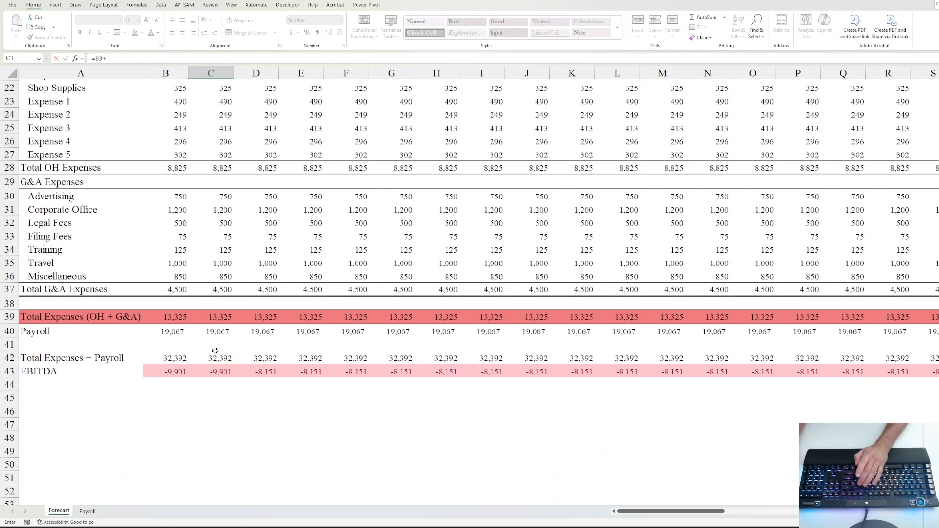
{"action": "left_click", "coordinate": [176, 374]}
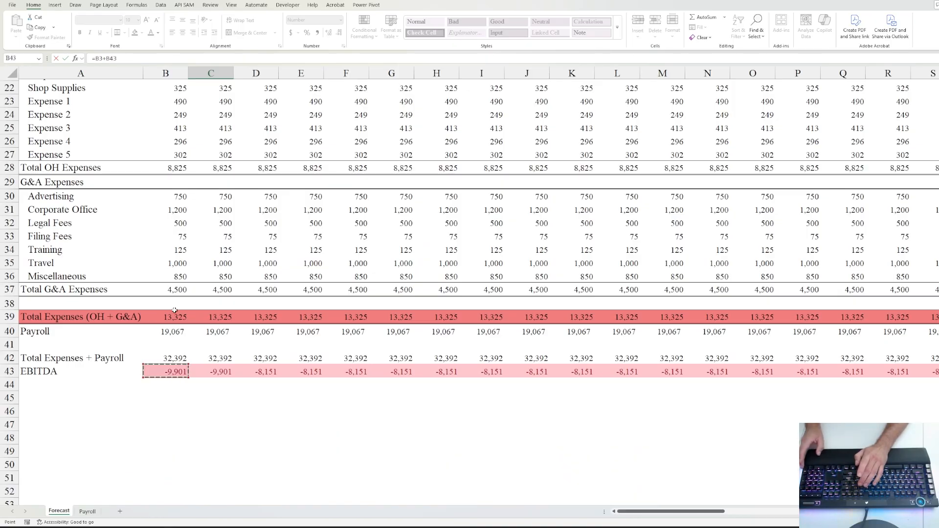
{"action": "key", "text": "ctrl+Return"}
- Select the full Cash Available row B3:BJ3 of monthly values
{"action": "scroll", "coordinate": [246, 311], "scroll_direction": "up", "scroll_amount": 1}
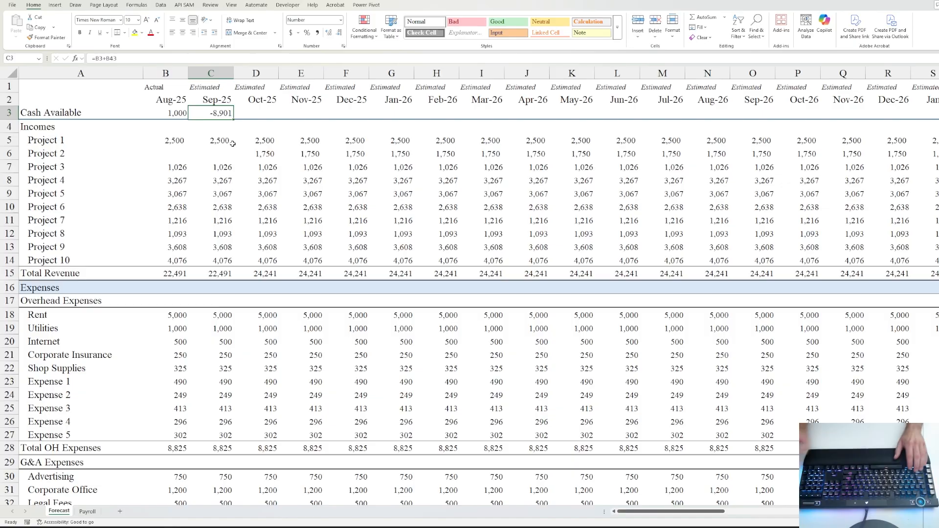
{"action": "key", "text": "ctrl+shift+Right"}
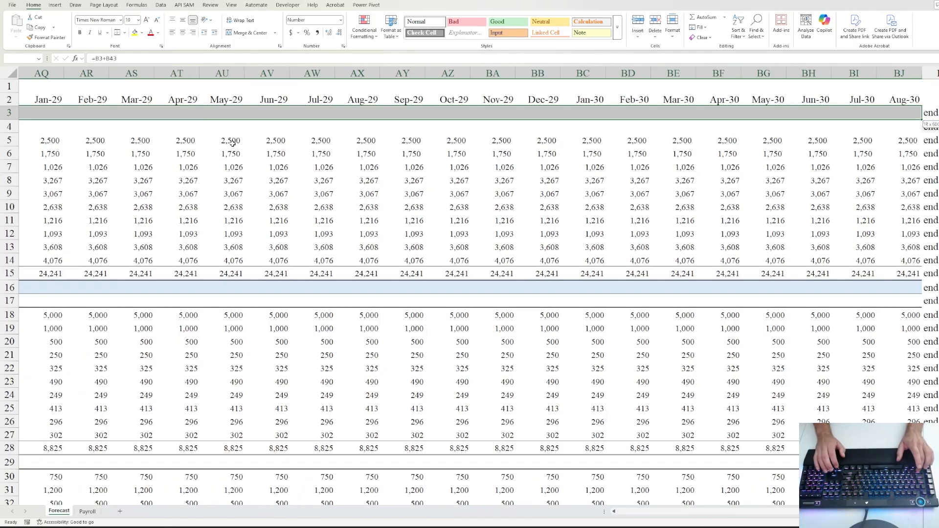
{"action": "key", "text": "Left"}
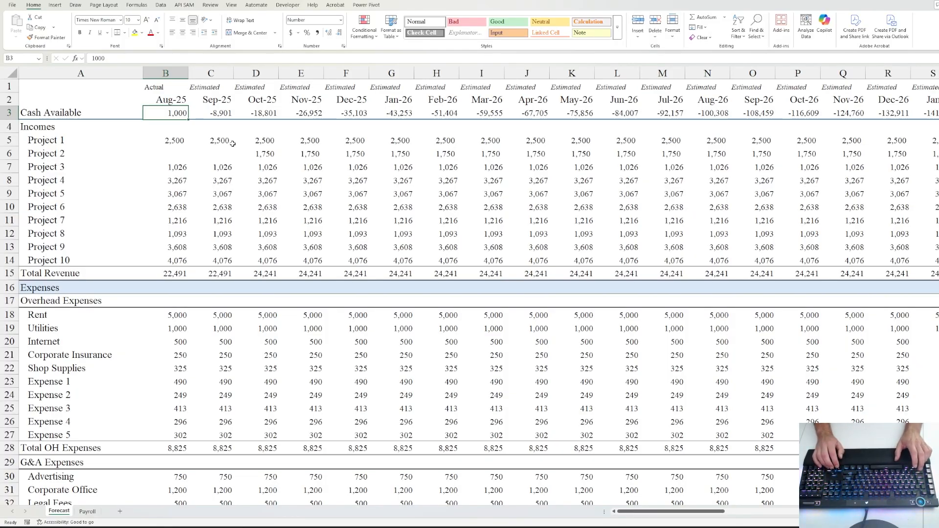
{"action": "key", "text": "ctrl+shift+Right"}
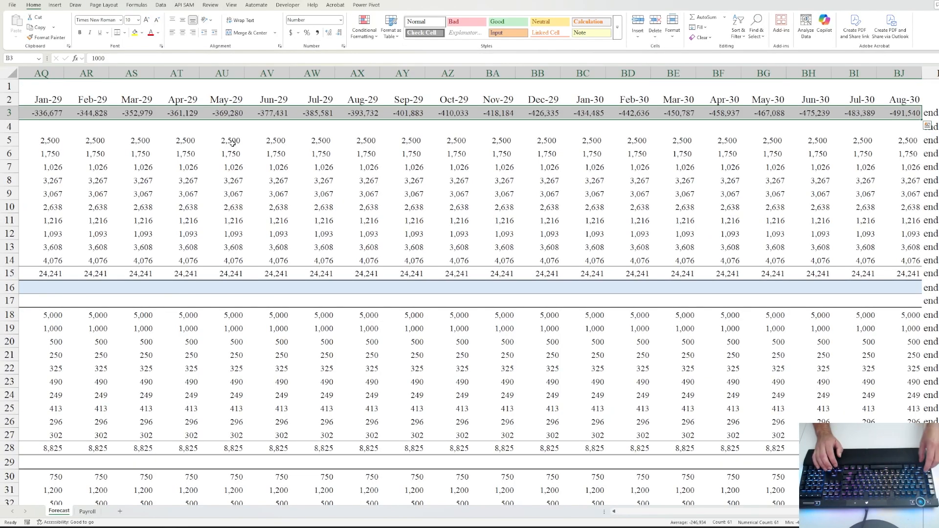
{"action": "key", "text": "ctrl+1"}
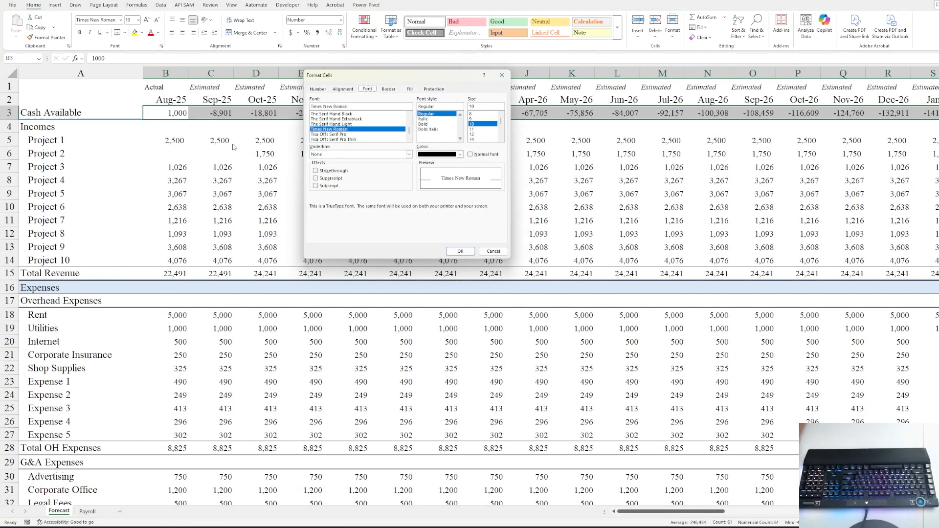
- Add a Greater Than 120000 rule to B3:BJ3 with Green Fill with Dark Green Text
{"action": "left_click", "coordinate": [493, 251]}
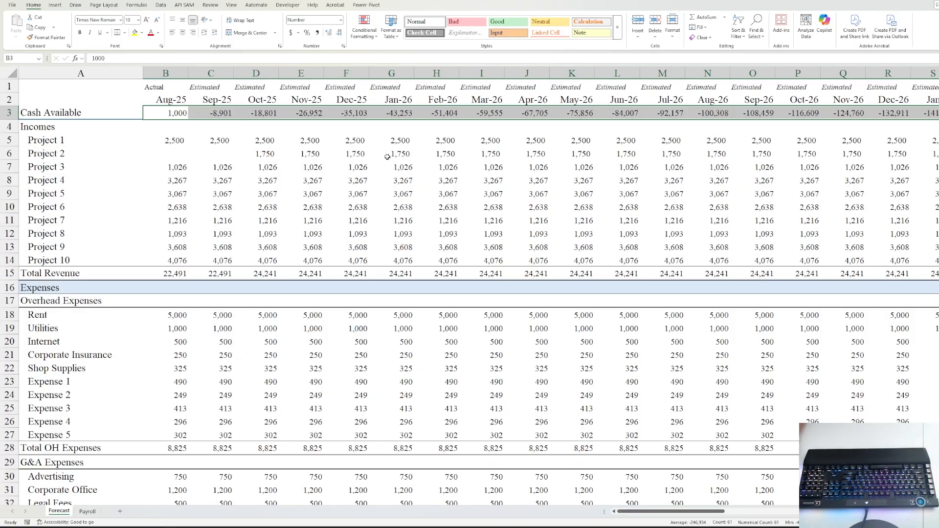
{"action": "left_click", "coordinate": [364, 30]}
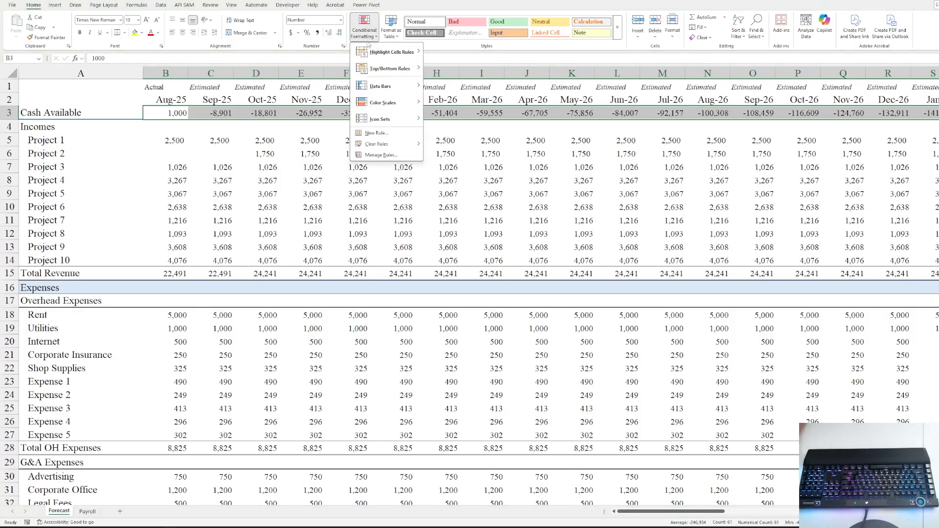
{"action": "mouse_move", "coordinate": [387, 52]}
{"action": "left_click", "coordinate": [454, 53]}
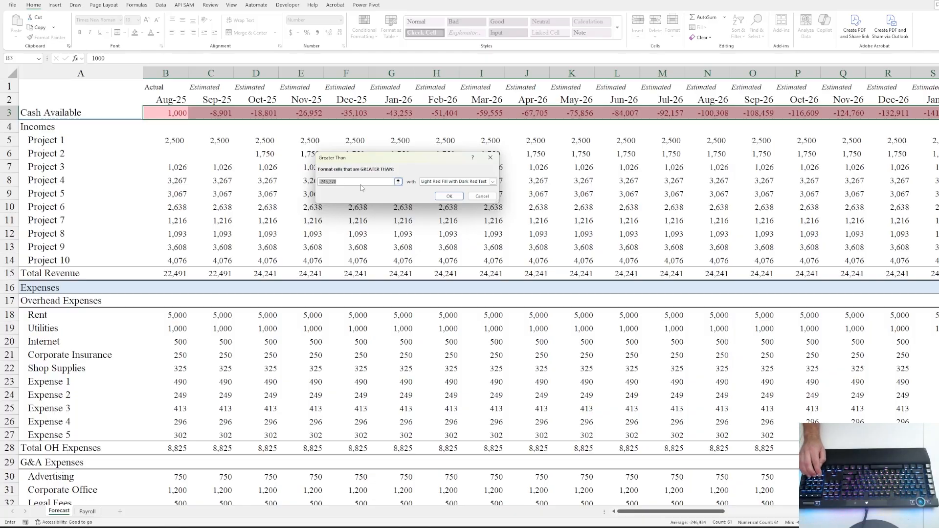
{"action": "type", "text": "120000"}
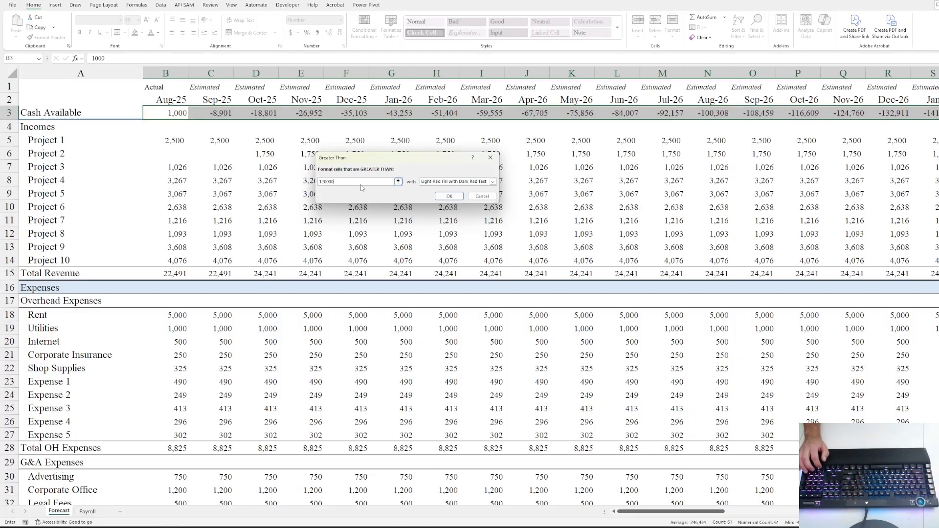
{"action": "left_click", "coordinate": [492, 181]}
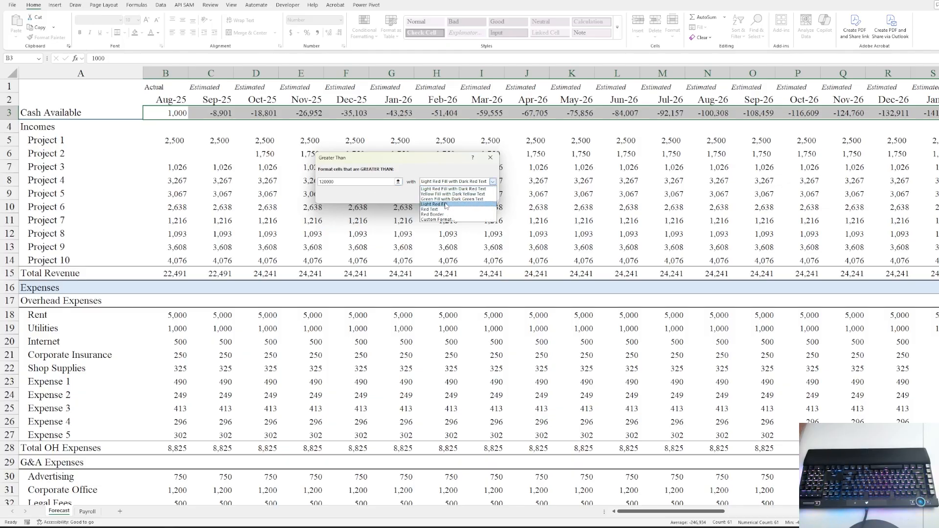
{"action": "left_click", "coordinate": [426, 197]}
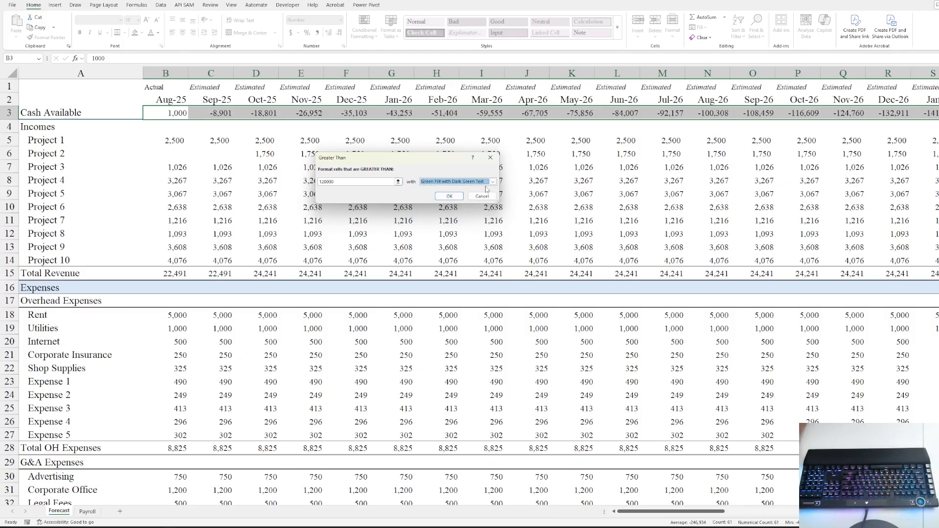
{"action": "left_click", "coordinate": [443, 197]}
{"action": "left_click", "coordinate": [236, 140]}
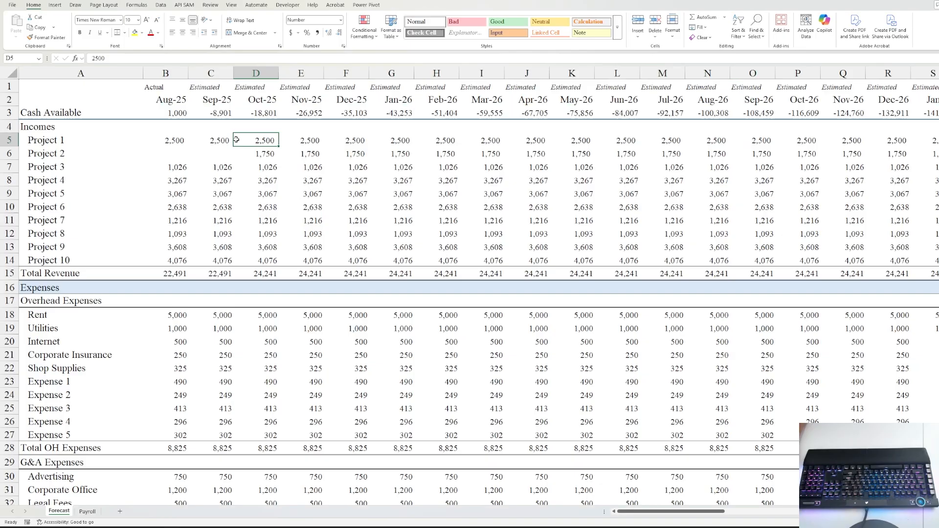
{"action": "left_click", "coordinate": [267, 116]}
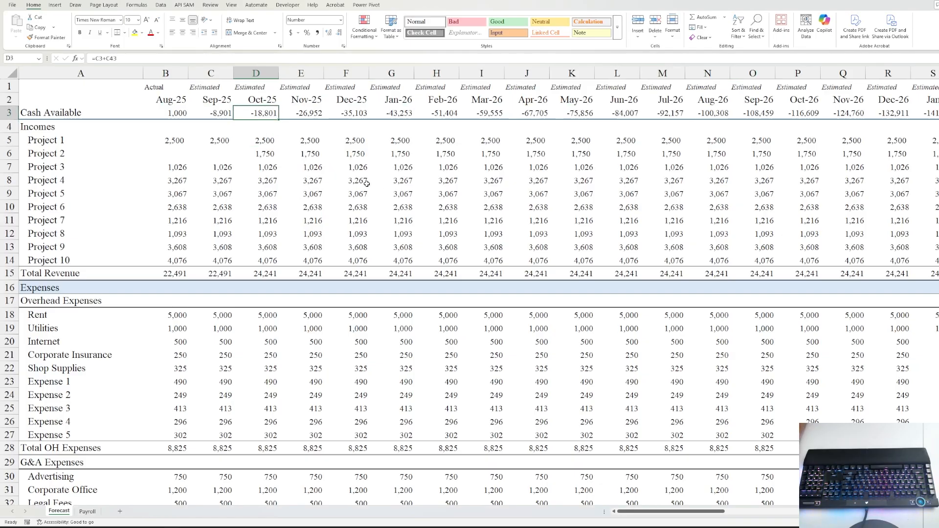
{"action": "left_click", "coordinate": [173, 143]}
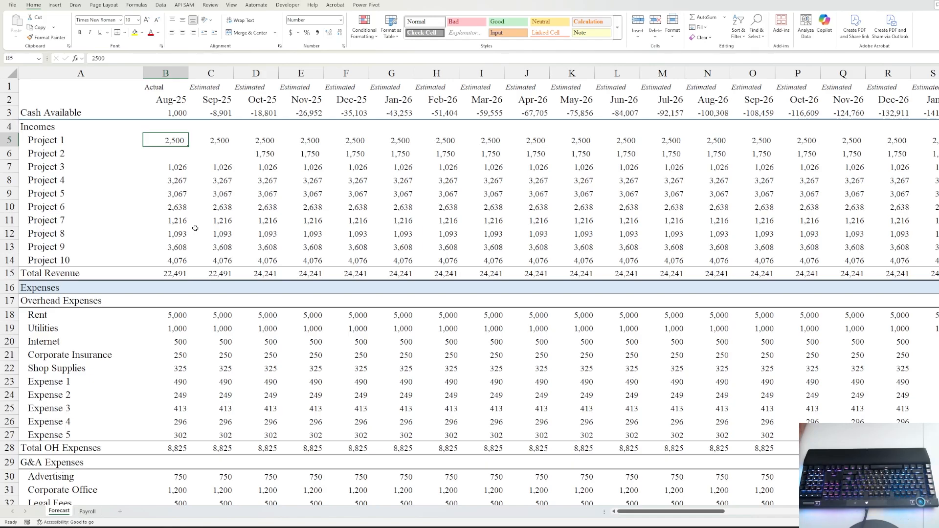
- Enter =RANDBETWEEN(3500,10000) in B5 and fill it across all months and down to Project 10
{"action": "type", "text": "="}
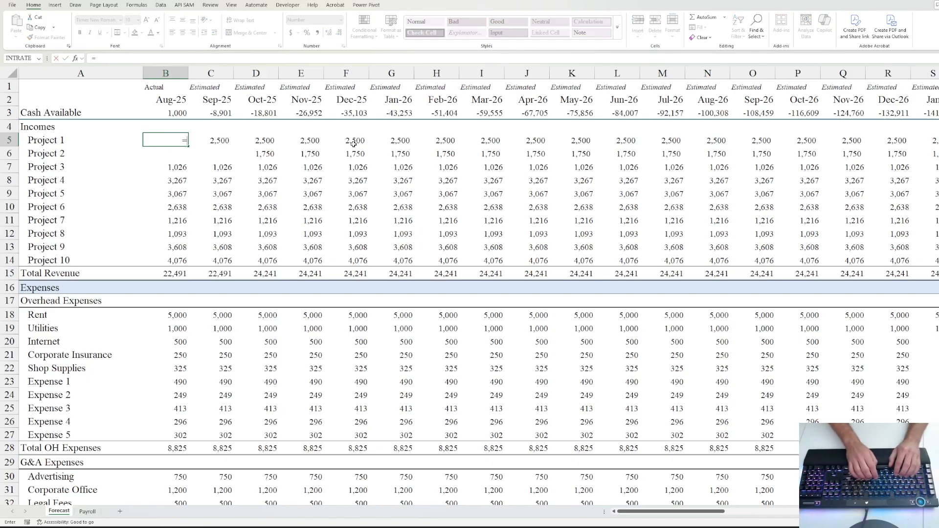
{"action": "type", "text": "ran"}
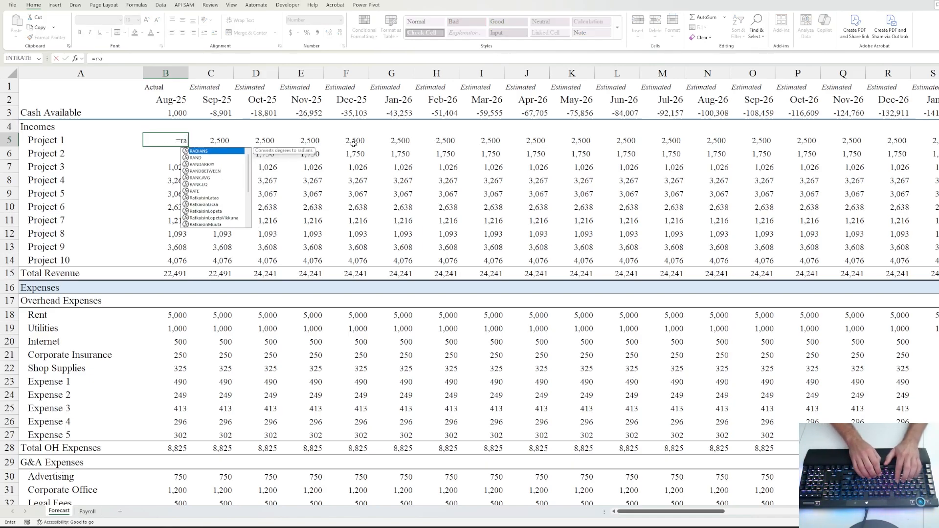
{"action": "key", "text": "Down"}
{"action": "key", "text": "Down"}
{"action": "key", "text": "Tab"}
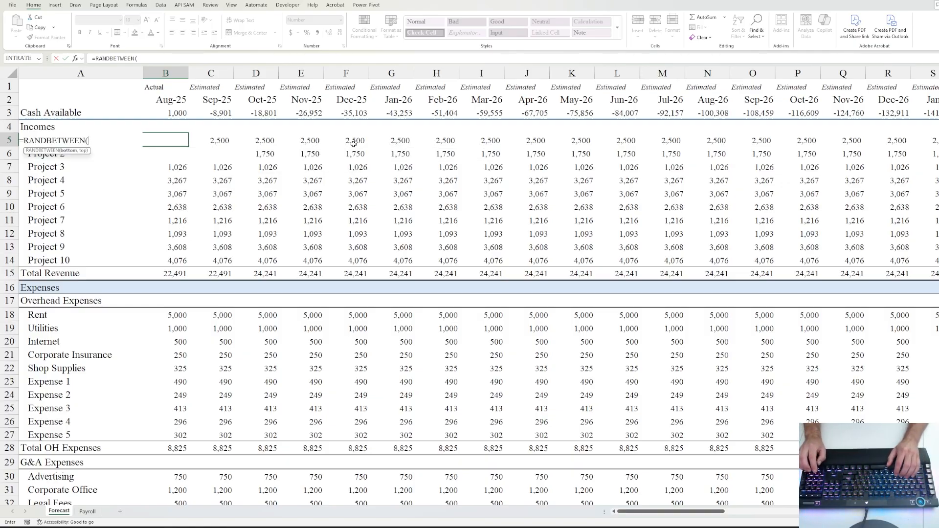
{"action": "type", "text": "3500"}
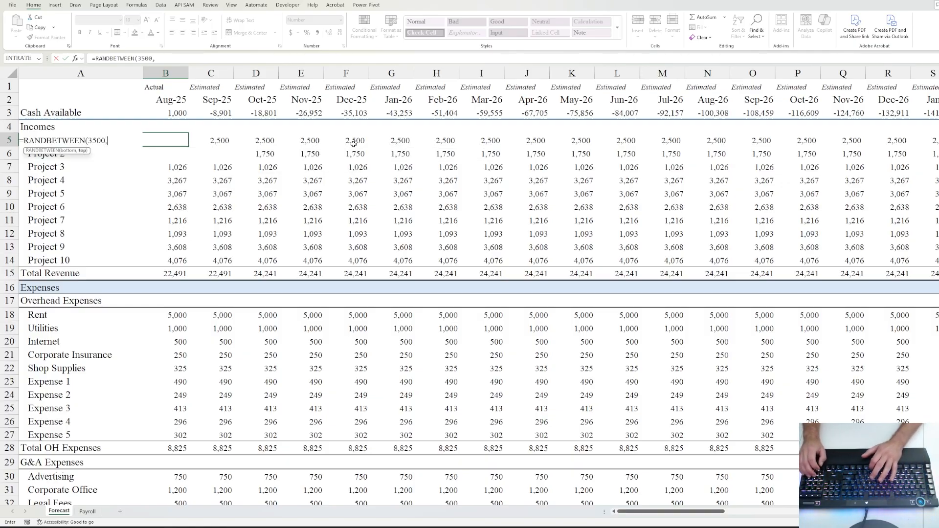
{"action": "type", "text": ",10000"}
{"action": "key", "text": "ctrl+Return"}
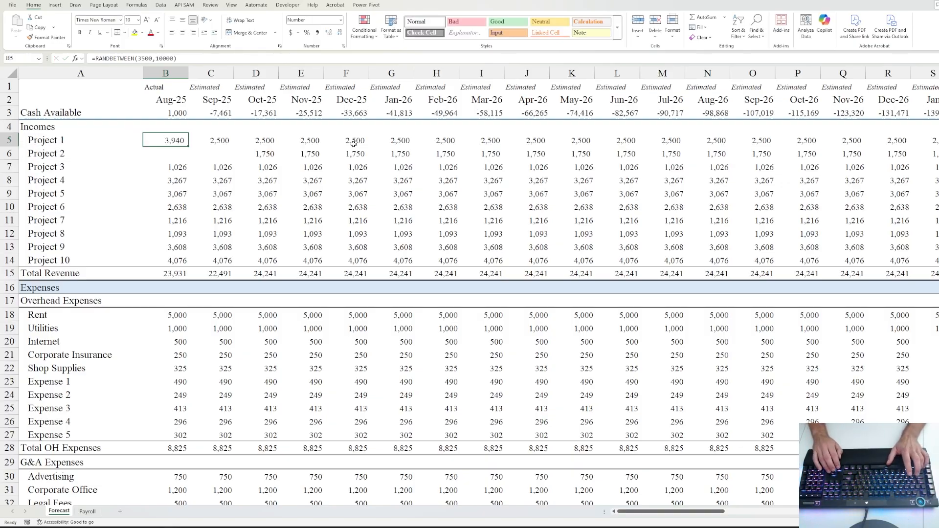
{"action": "key", "text": "ctrl+shift+Right"}
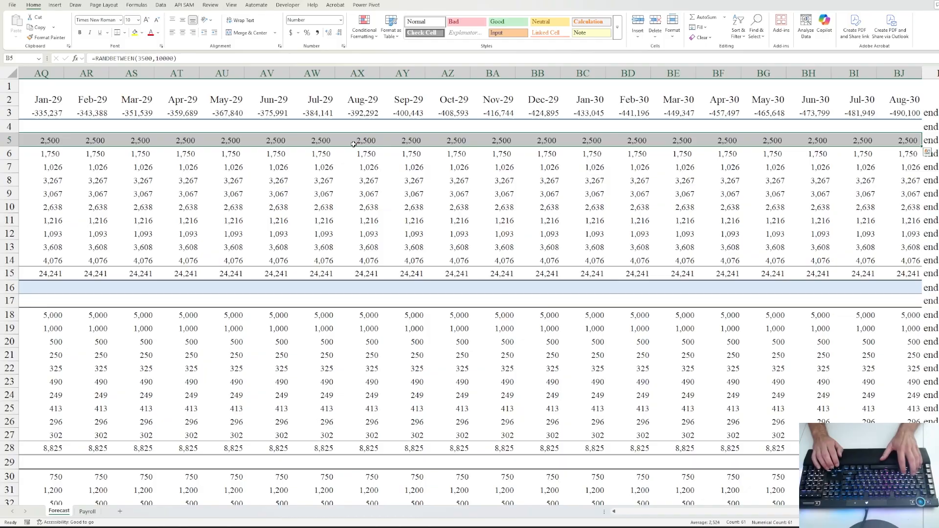
{"action": "key", "text": "ctrl+r"}
{"action": "key", "text": "shift+Down"}
{"action": "key", "text": "shift+Down"}
{"action": "key", "text": "shift+Down"}
{"action": "key", "text": "shift+Down"}
{"action": "key", "text": "shift+Down"}
{"action": "key", "text": "shift+Down"}
{"action": "key", "text": "shift+Down"}
{"action": "key", "text": "shift+Down"}
{"action": "key", "text": "shift+Down"}
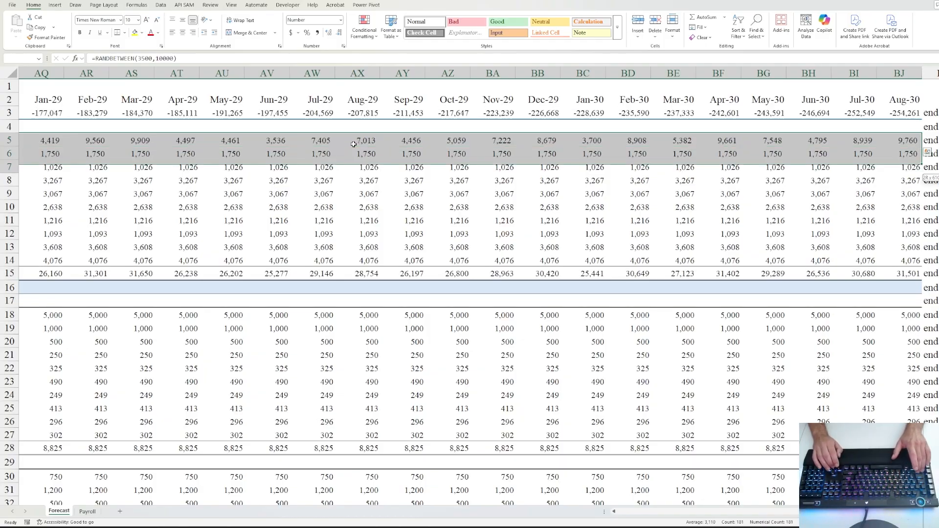
{"action": "key", "text": "ctrl+d"}
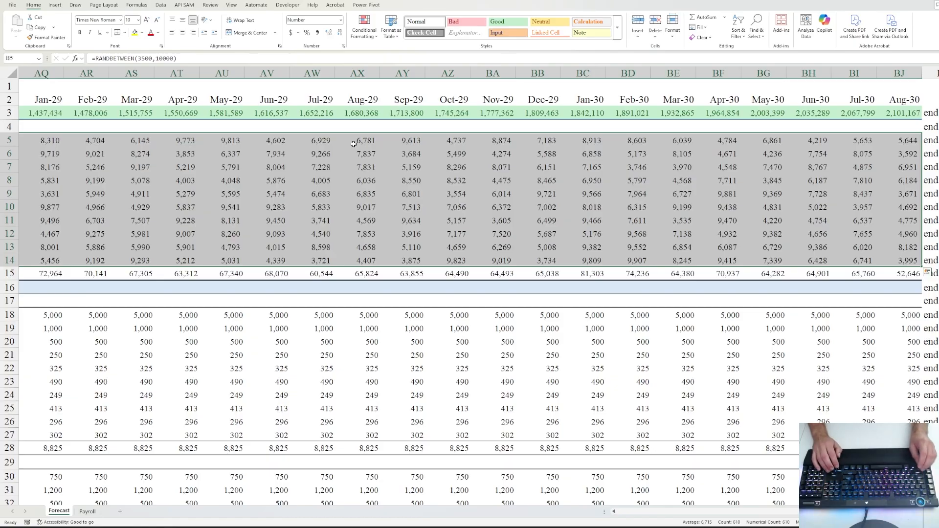
- Convert the random project incomes in B5:BJ14 to fixed numbers with Paste Special > Values
{"action": "key", "text": "ctrl+c"}
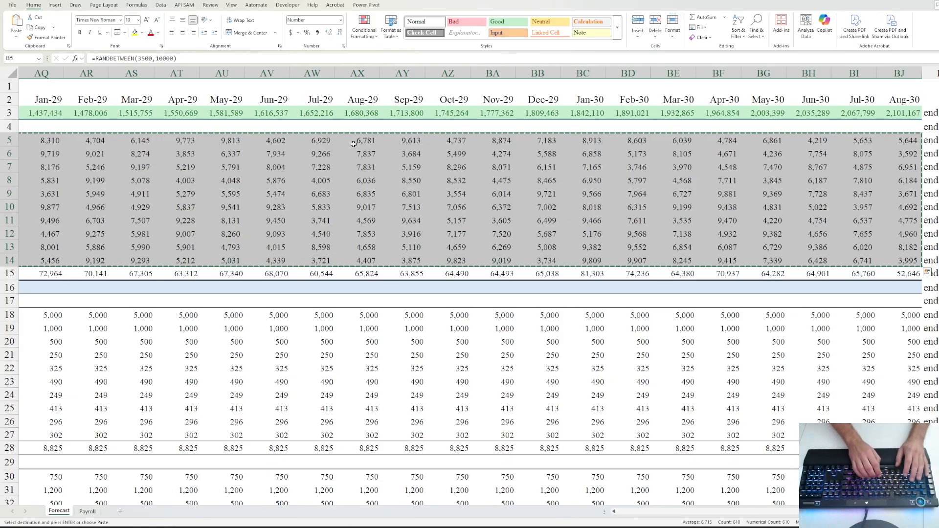
{"action": "key", "text": "alt+e"}
{"action": "key", "text": "s"}
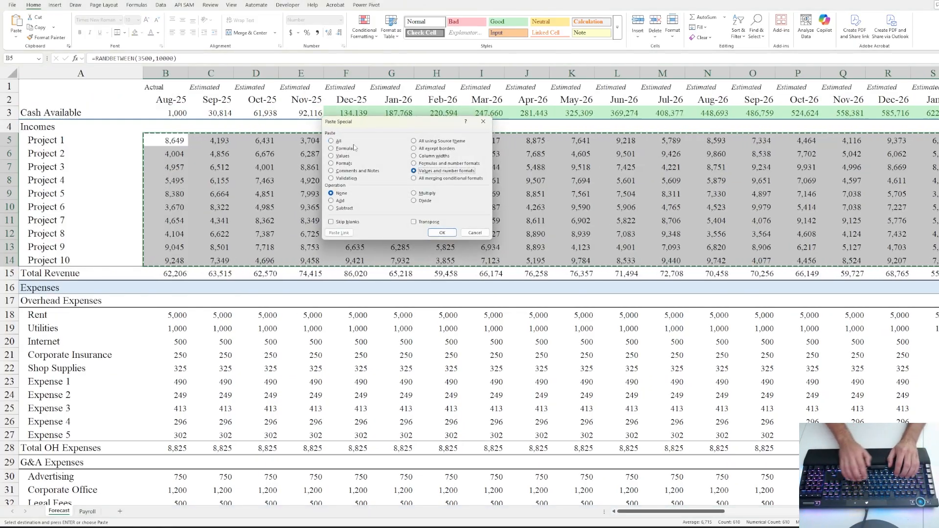
{"action": "key", "text": "Return"}
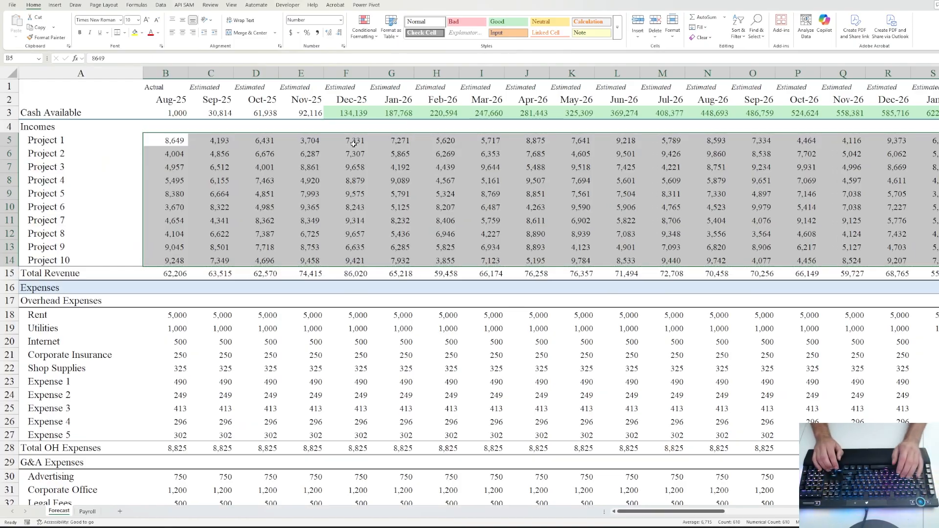
{"action": "key", "text": "Right"}
{"action": "key", "text": "Right"}
{"action": "key", "text": "Right"}
{"action": "key", "text": "Right"}
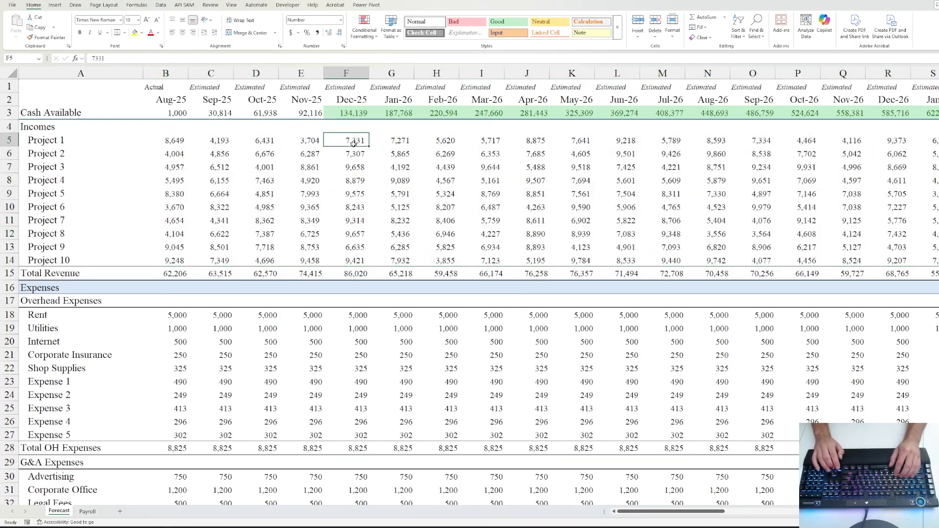
{"action": "scroll", "coordinate": [360, 199], "scroll_direction": "down", "scroll_amount": 8}
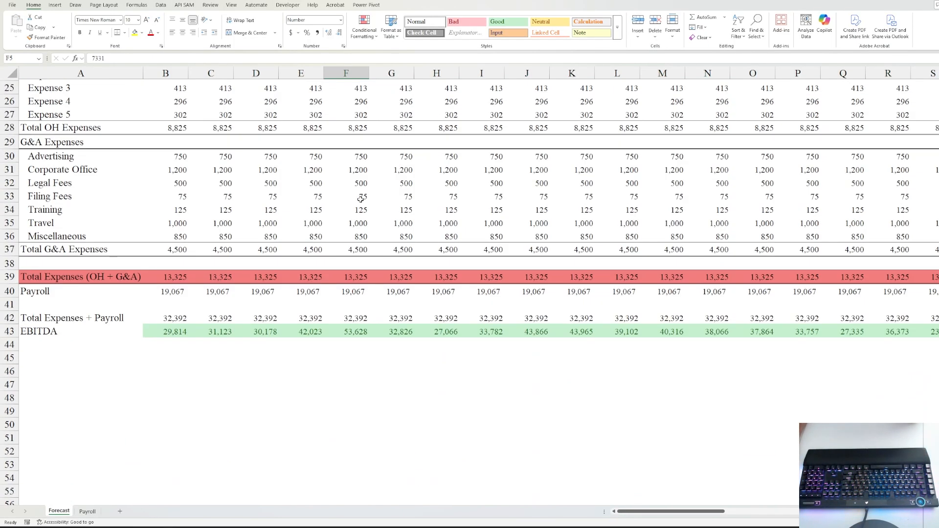
{"action": "left_click", "coordinate": [179, 332]}
{"action": "scroll", "coordinate": [266, 318], "scroll_direction": "up", "scroll_amount": 8}
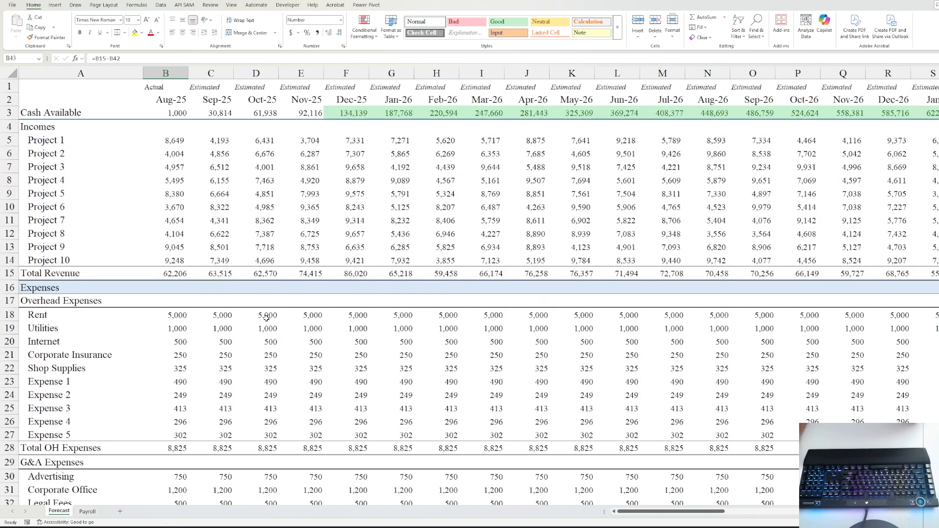
{"action": "scroll", "coordinate": [346, 318], "scroll_direction": "down", "scroll_amount": 8}
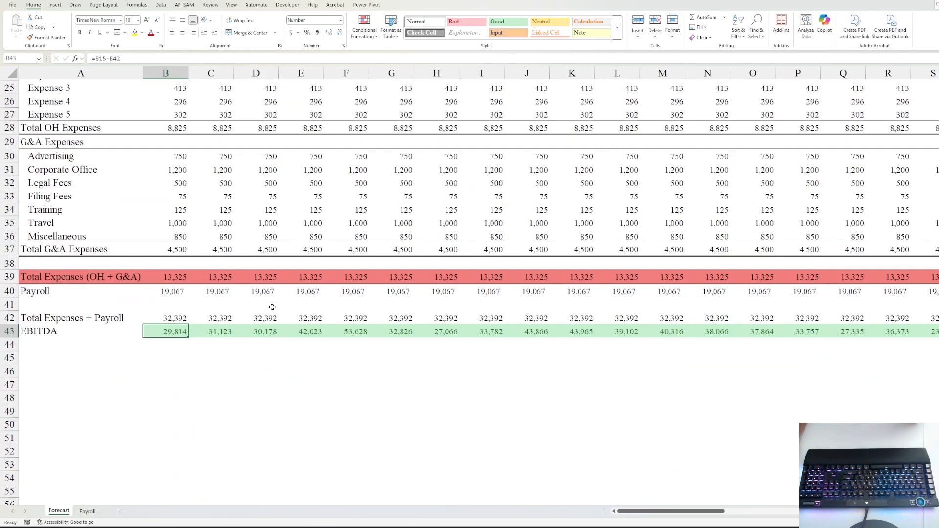
{"action": "left_click", "coordinate": [260, 290]}
{"action": "scroll", "coordinate": [336, 260], "scroll_direction": "up", "scroll_amount": 5}
{"action": "left_click", "coordinate": [69, 265]}
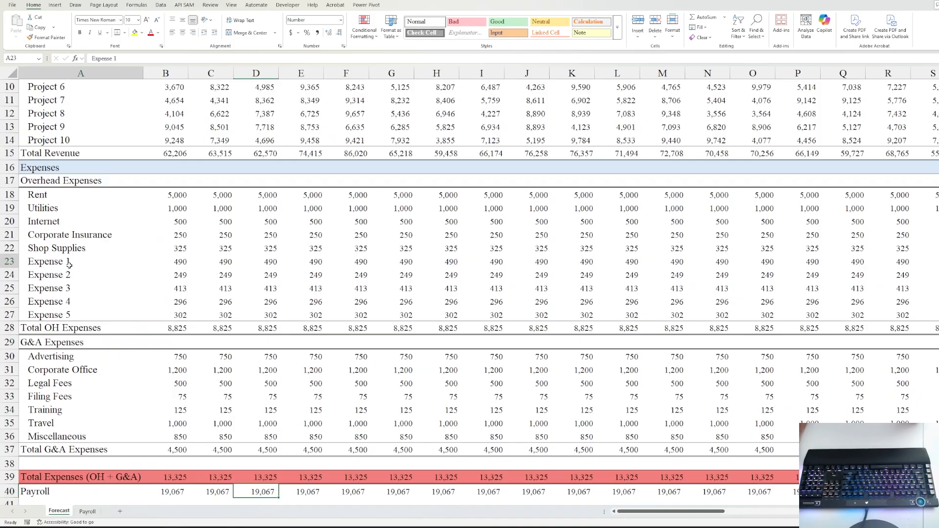
{"action": "scroll", "coordinate": [227, 247], "scroll_direction": "up", "scroll_amount": 3}
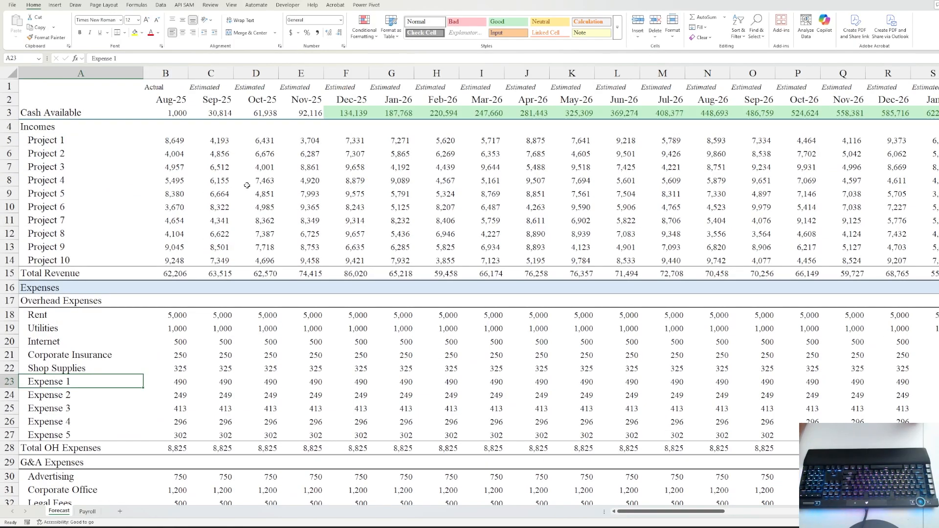
{"action": "scroll", "coordinate": [185, 168], "scroll_direction": "down", "scroll_amount": 2}
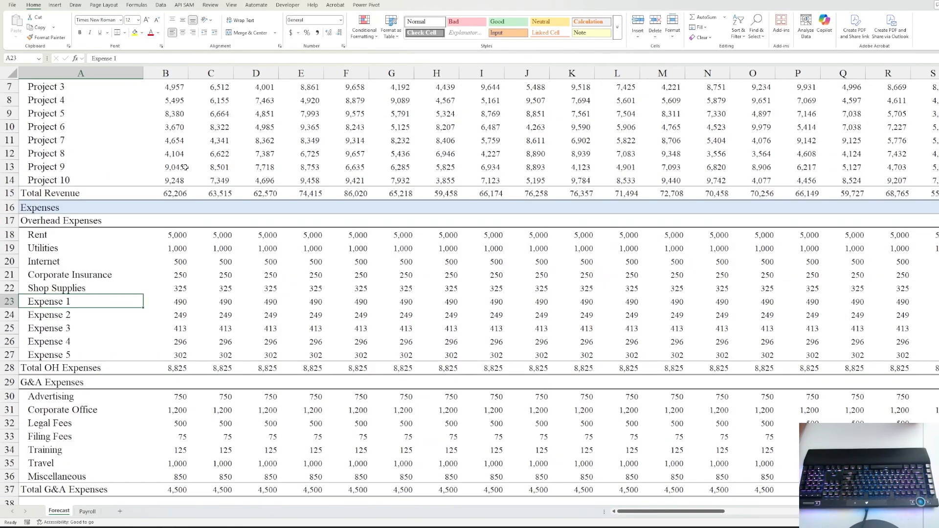
{"action": "scroll", "coordinate": [185, 168], "scroll_direction": "up", "scroll_amount": 2}
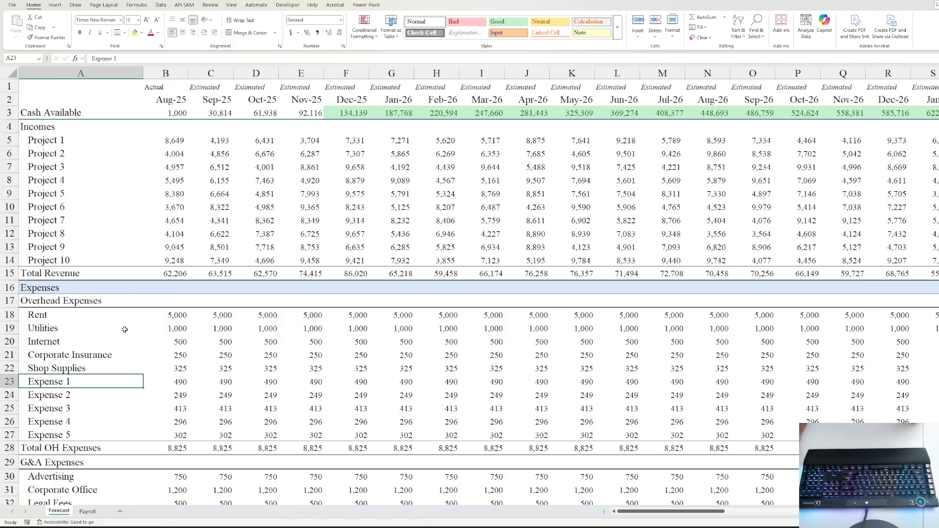
{"action": "left_click", "coordinate": [166, 140]}
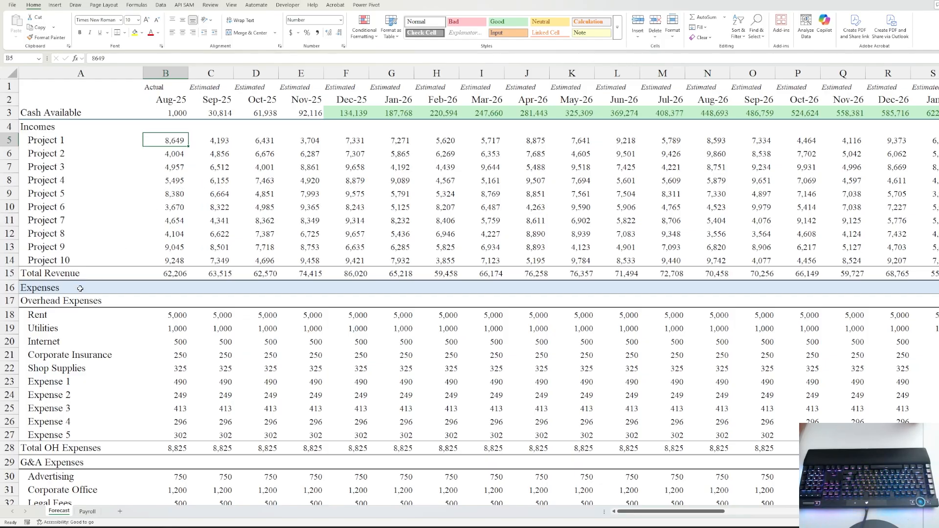
{"action": "left_click", "coordinate": [53, 304]}
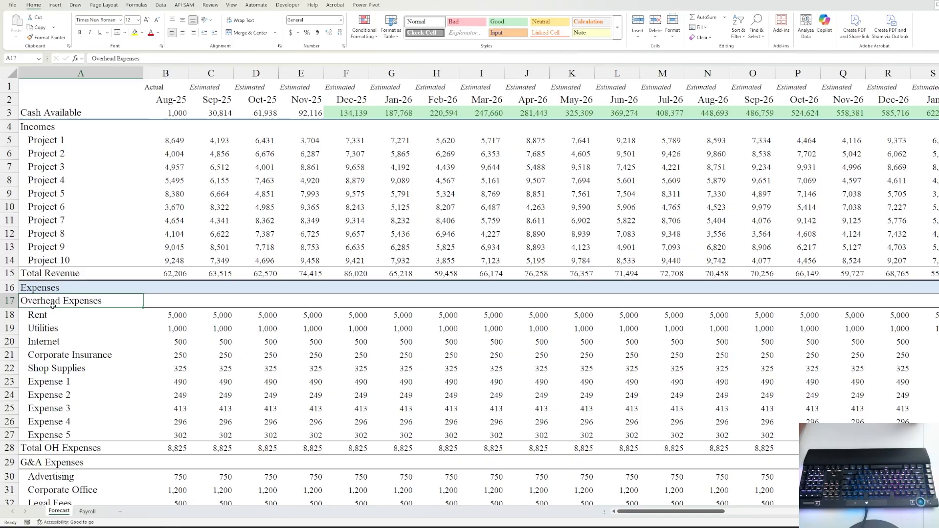
{"action": "left_click", "coordinate": [42, 285]}
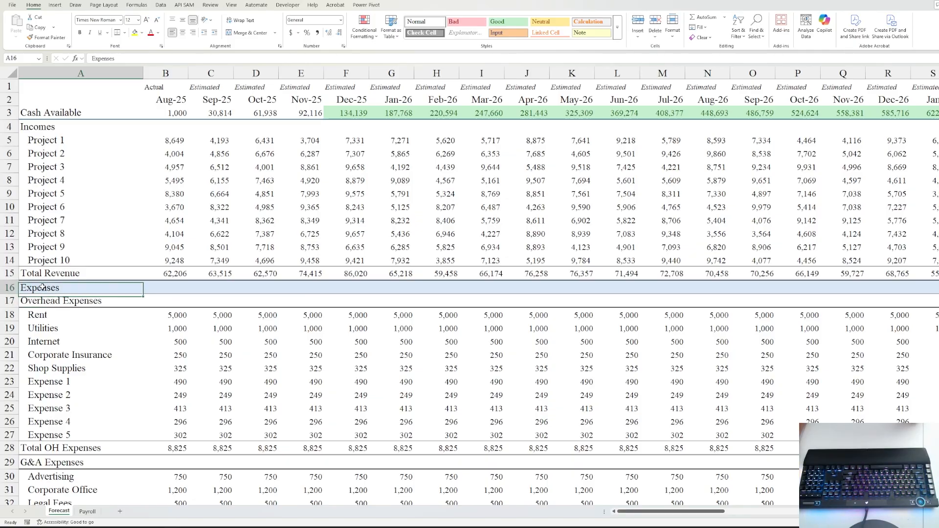
{"action": "left_click", "coordinate": [46, 304]}
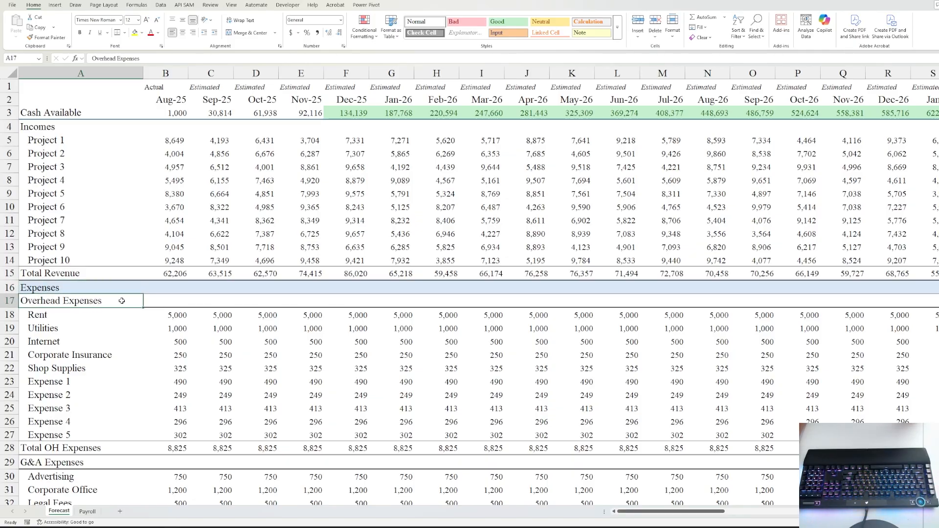
- Insert ten blank rows above Overhead Expenses and clear their formatting
{"action": "key", "text": "ctrl+shift+Right"}
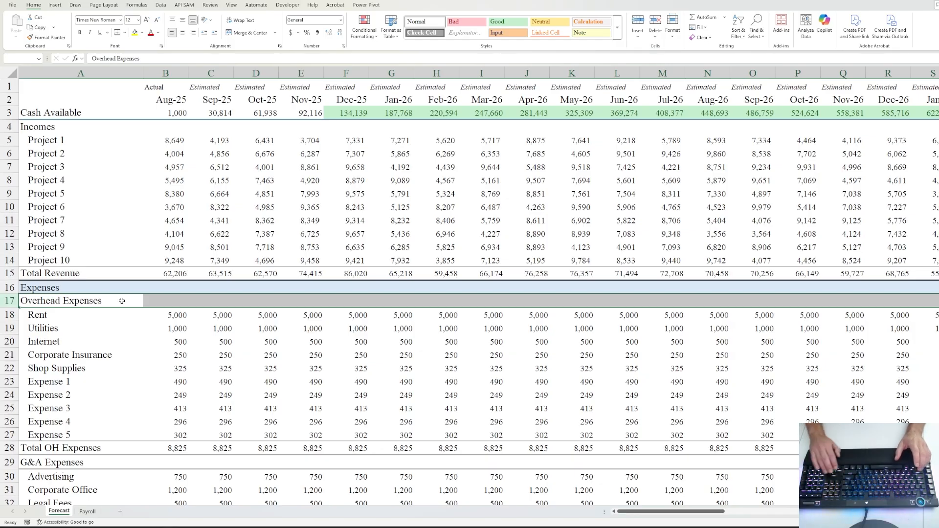
{"action": "key", "text": "shift+Down"}
{"action": "key", "text": "shift+Down"}
{"action": "key", "text": "shift+Down"}
{"action": "key", "text": "shift+Down"}
{"action": "key", "text": "shift+Down"}
{"action": "key", "text": "shift+Down"}
{"action": "key", "text": "shift+Down"}
{"action": "key", "text": "shift+Down"}
{"action": "key", "text": "shift+Down"}
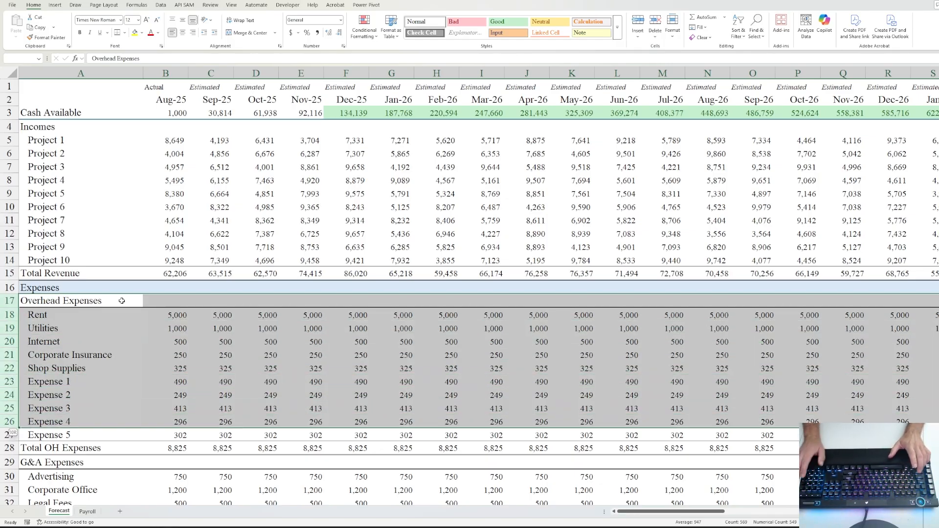
{"action": "key", "text": "ctrl+shift+plus"}
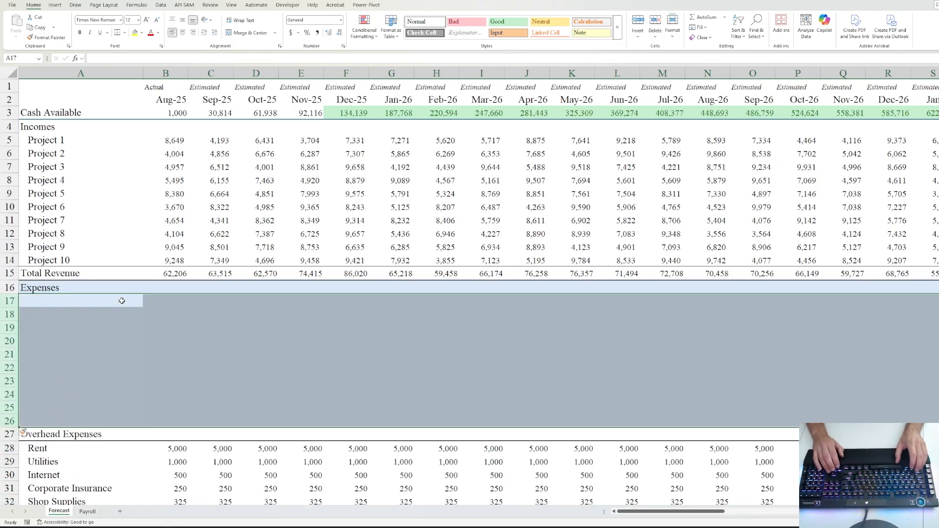
{"action": "left_click", "coordinate": [23, 433]}
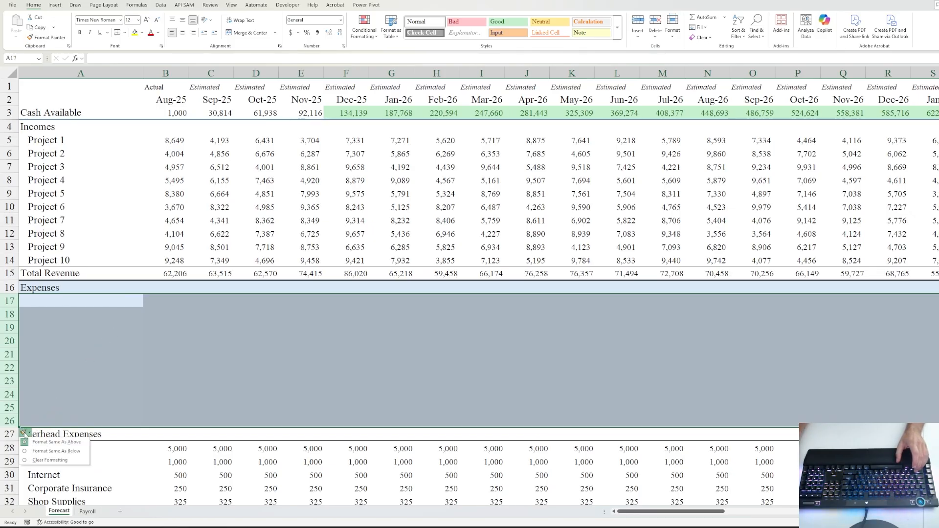
{"action": "left_click", "coordinate": [56, 451]}
{"action": "left_click", "coordinate": [55, 306]}
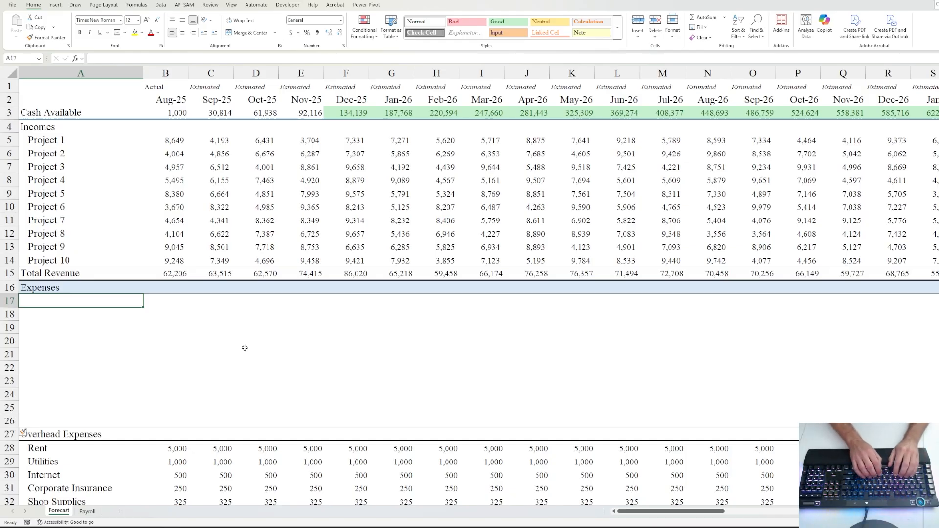
- Label A17 'Project Expenses'
{"action": "type", "text": "Project Expenses"}
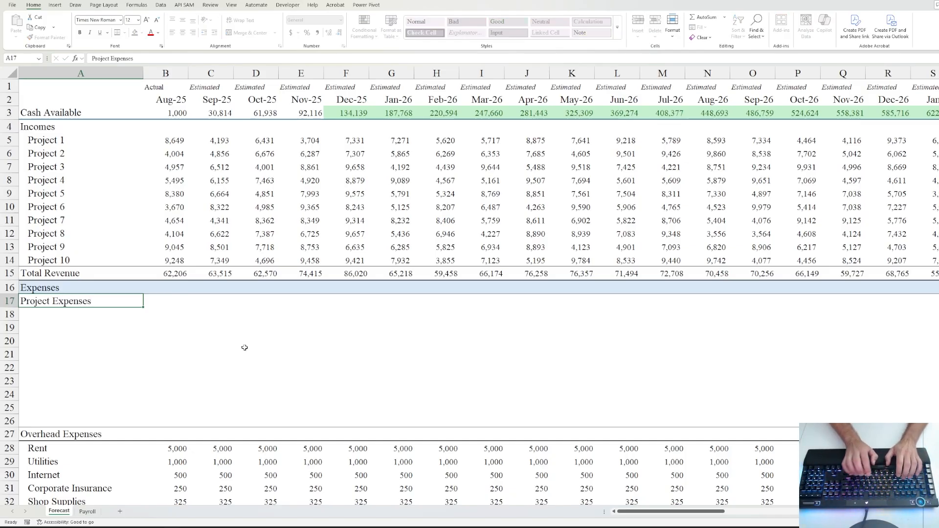
{"action": "key", "text": "ctrl+Return"}
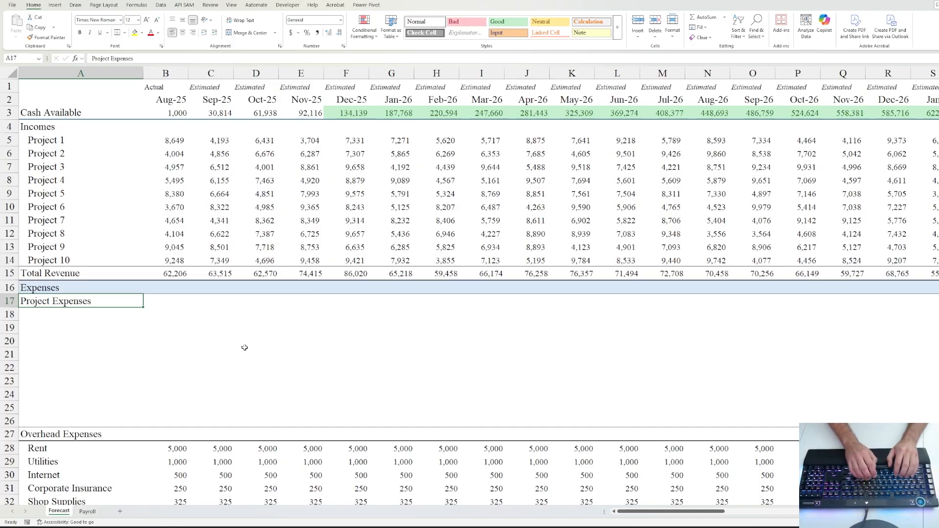
{"action": "key", "text": "Up"}
{"action": "key", "text": "Up"}
{"action": "key", "text": "Up"}
{"action": "key", "text": "Up"}
{"action": "key", "text": "Up"}
{"action": "key", "text": "Up"}
{"action": "key", "text": "Up"}
{"action": "key", "text": "Up"}
{"action": "key", "text": "Up"}
{"action": "key", "text": "Up"}
{"action": "key", "text": "Up"}
{"action": "key", "text": "Up"}
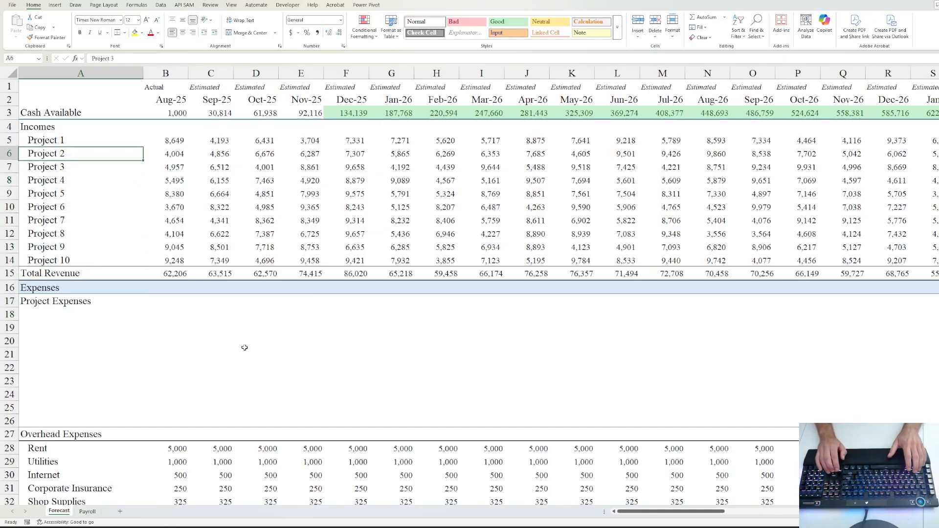
- Paste the Project 1–10 names under the Project Expenses heading
{"action": "key", "text": "shift+Down"}
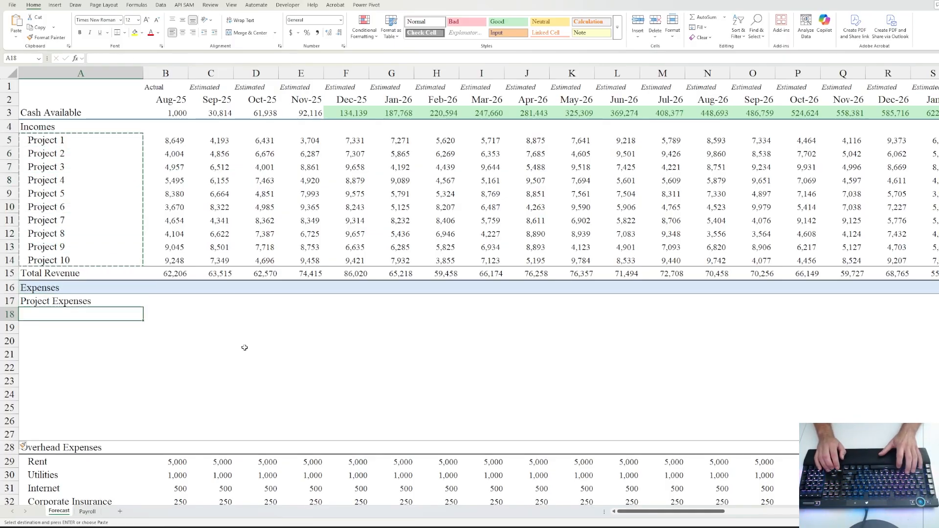
{"action": "type", "text": "Project 1 Project 2 Project 3 Project 4 Project 5 Project 6 Project 7 Project 8 Project 9 Project 10"}
{"action": "key", "text": "Right"}
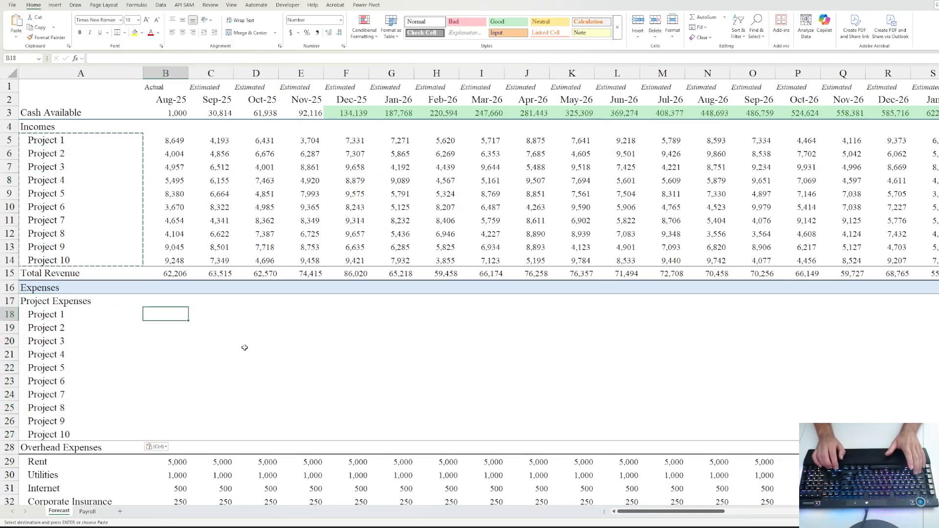
{"action": "key", "text": "Escape"}
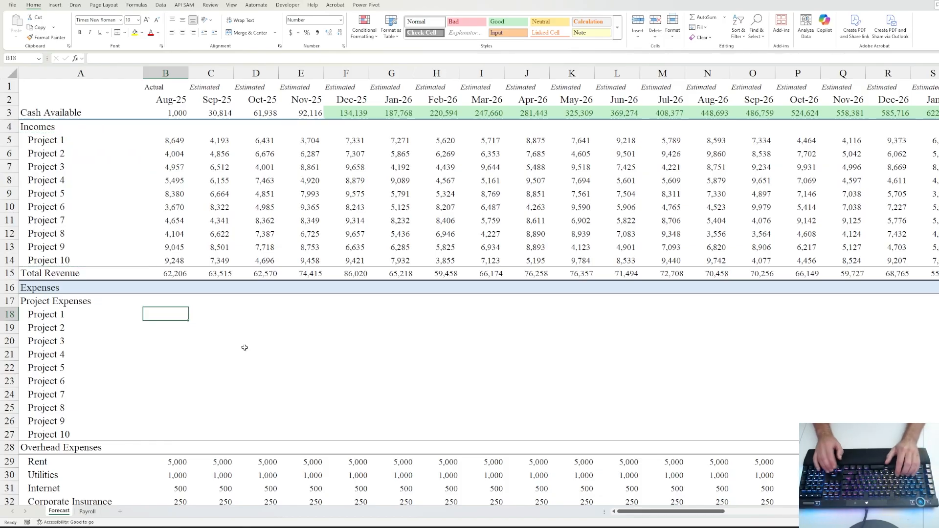
- Enter =B5*.90 in B18 and fill it down through Project 10 in B27
{"action": "type", "text": "="}
{"action": "key", "text": "Up"}
{"action": "key", "text": "Up"}
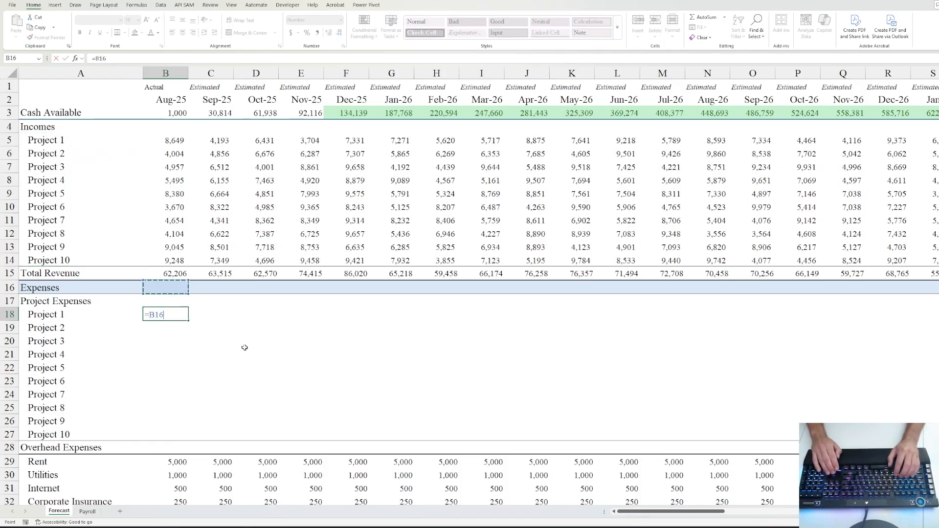
{"action": "key", "text": "Up"}
{"action": "key", "text": "Up"}
{"action": "key", "text": "Up"}
{"action": "key", "text": "Up"}
{"action": "key", "text": "Up"}
{"action": "key", "text": "Up"}
{"action": "key", "text": "Up"}
{"action": "key", "text": "Up"}
{"action": "key", "text": "Up"}
{"action": "key", "text": "Up"}
{"action": "key", "text": "Up"}
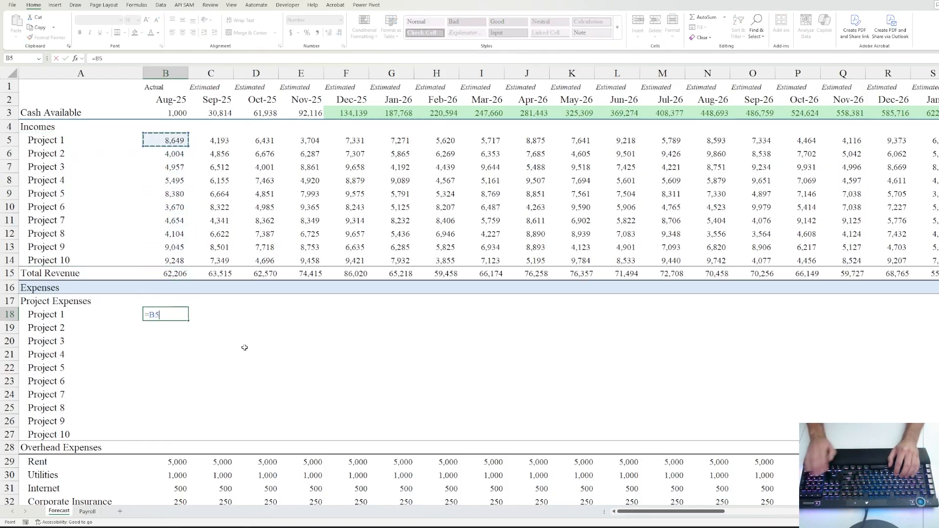
{"action": "type", "text": "*.9"}
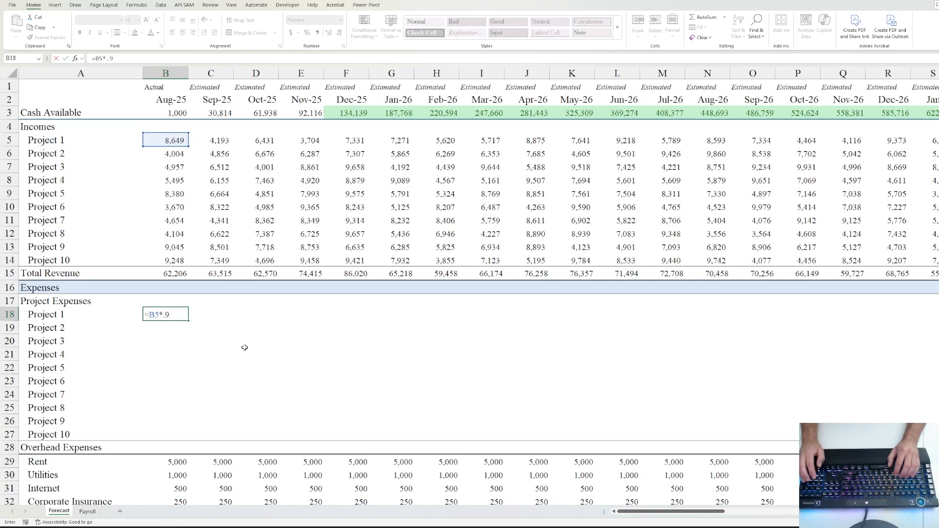
{"action": "type", "text": "0"}
{"action": "key", "text": "ctrl+Return"}
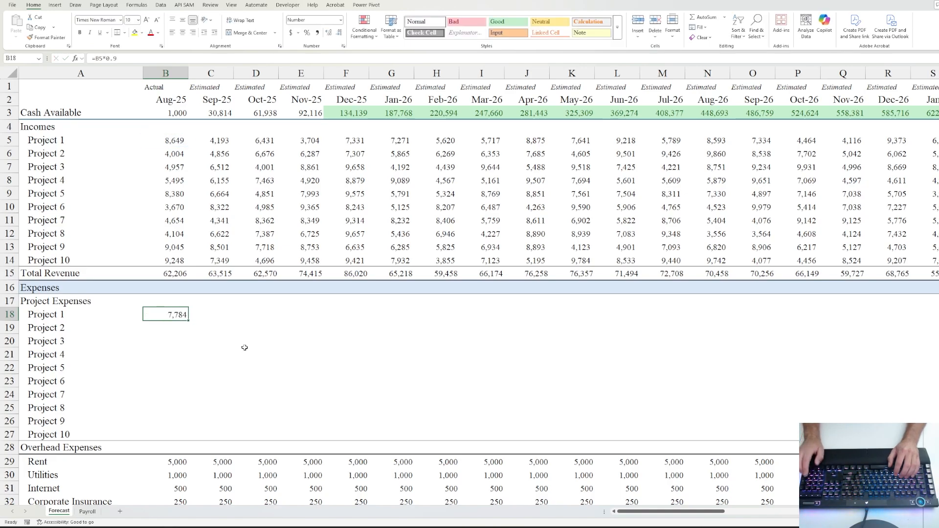
{"action": "key", "text": "shift+Down"}
{"action": "key", "text": "shift+Down"}
{"action": "key", "text": "shift+Down"}
{"action": "key", "text": "shift+Down"}
{"action": "key", "text": "shift+Down"}
{"action": "key", "text": "shift+Down"}
{"action": "key", "text": "shift+Down"}
{"action": "key", "text": "shift+Down"}
{"action": "key", "text": "shift+Down"}
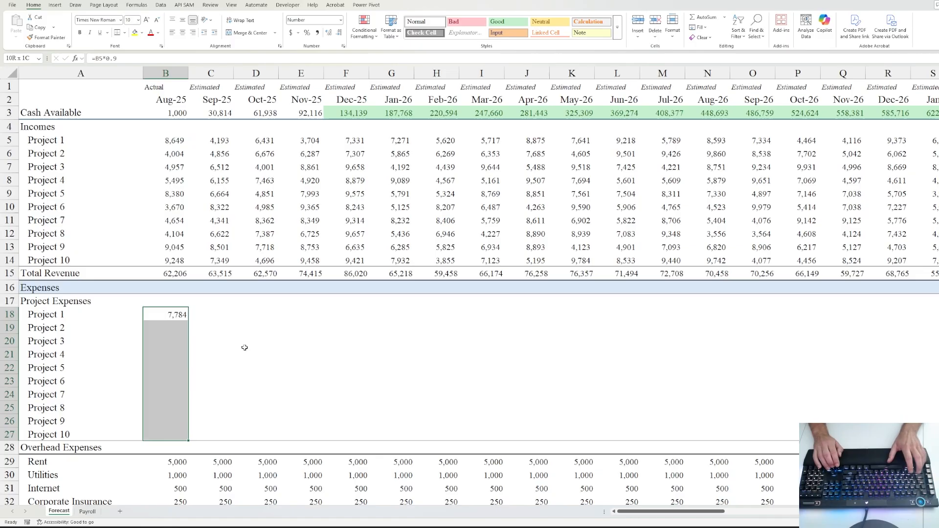
{"action": "key", "text": "ctrl+d"}
- Extend the end-of-data marker in column BK down to the project expense rows
{"action": "key", "text": "ctrl+shift+Right"}
{"action": "key", "text": "Left"}
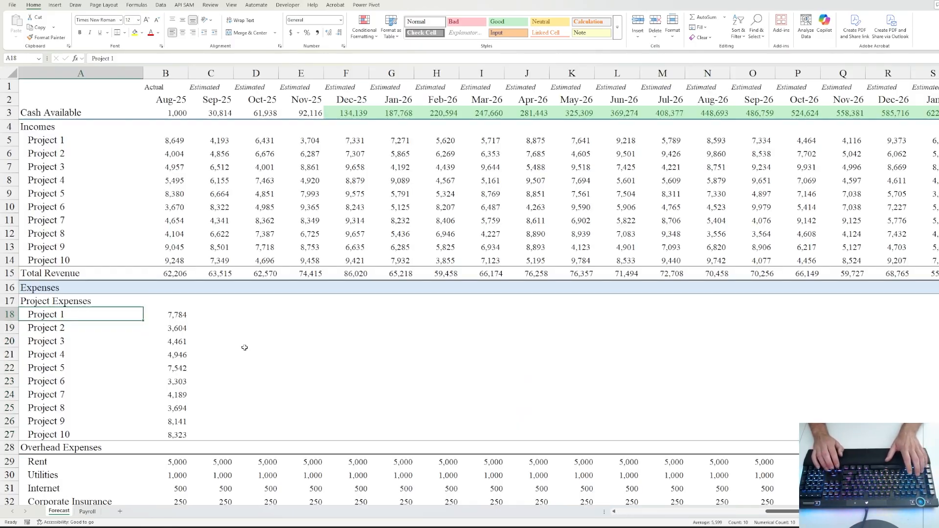
{"action": "key", "text": "Up"}
{"action": "key", "text": "ctrl+Right"}
{"action": "key", "text": "ctrl+Left"}
{"action": "key", "text": "Up"}
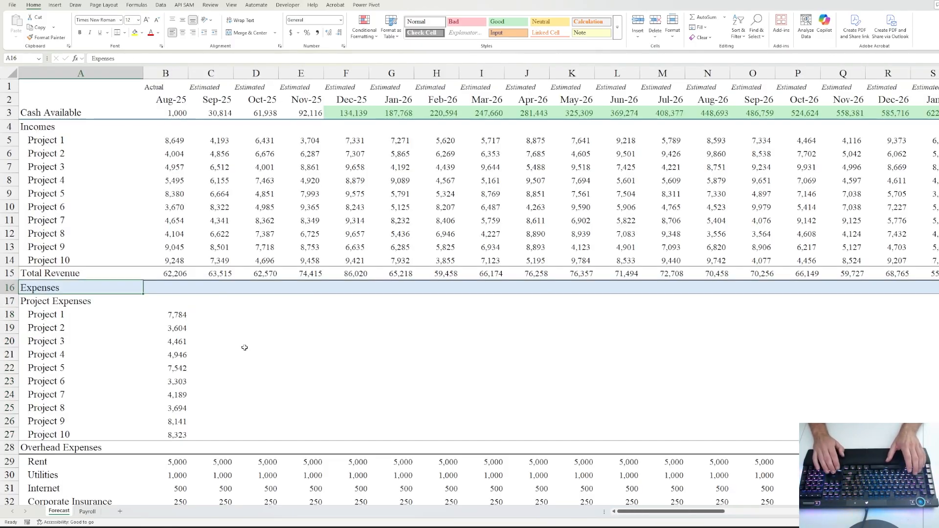
{"action": "key", "text": "ctrl+Right"}
{"action": "key", "text": "shift+Up"}
{"action": "key", "text": "shift+Down"}
{"action": "key", "text": "shift+Down"}
{"action": "key", "text": "shift+Down"}
{"action": "key", "text": "shift+Down"}
{"action": "key", "text": "shift+Down"}
{"action": "key", "text": "shift+Down"}
{"action": "key", "text": "shift+Down"}
{"action": "key", "text": "shift+Down"}
{"action": "key", "text": "shift+Down"}
{"action": "key", "text": "shift+Down"}
{"action": "key", "text": "shift+Down"}
{"action": "key", "text": "shift+Down"}
{"action": "key", "text": "shift+Down"}
{"action": "key", "text": "shift+Down"}
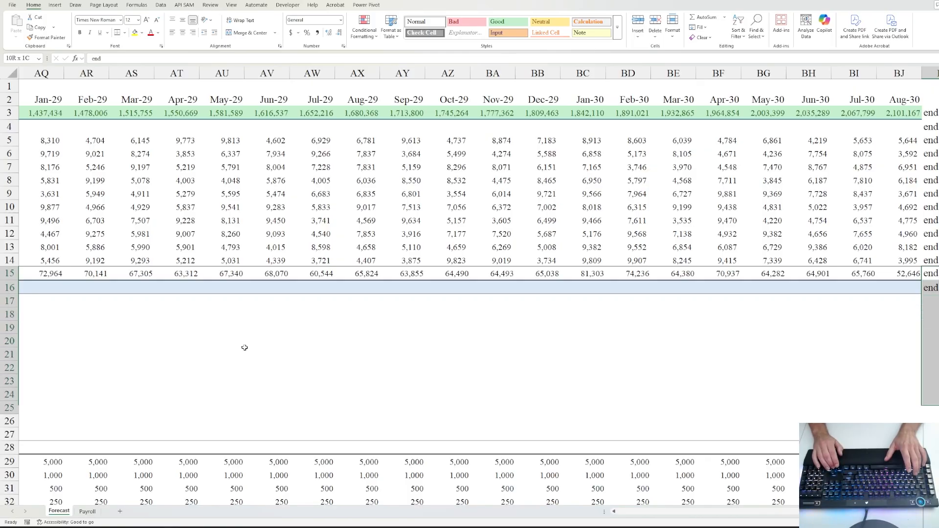
{"action": "key", "text": "ctrl+d"}
{"action": "key", "text": "Down"}
- Fill the 90% expense formulas in B18:B27 right across every month to BJ
{"action": "key", "text": "ctrl+Left"}
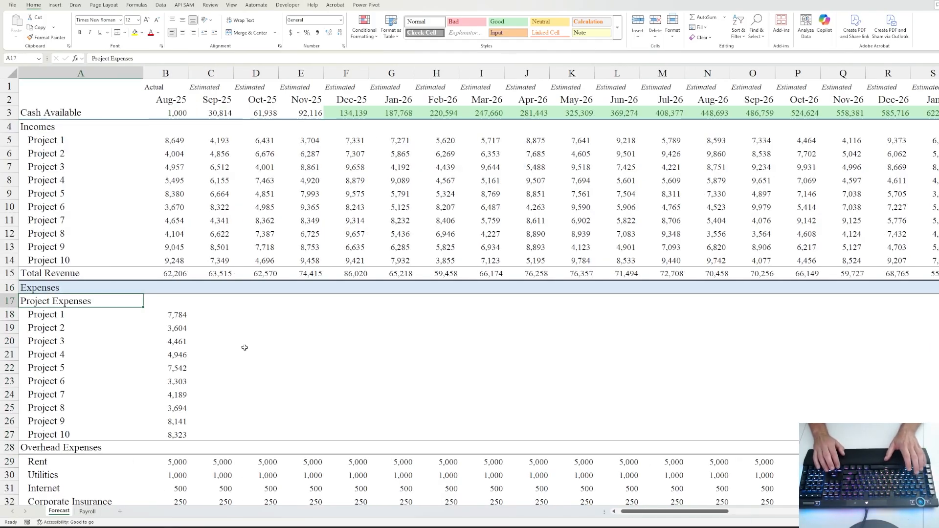
{"action": "key", "text": "Down"}
{"action": "key", "text": "Right"}
{"action": "key", "text": "shift+Down"}
{"action": "key", "text": "shift+Down"}
{"action": "key", "text": "shift+Down"}
{"action": "key", "text": "shift+Down"}
{"action": "key", "text": "shift+Down"}
{"action": "key", "text": "shift+Down"}
{"action": "key", "text": "shift+Down"}
{"action": "key", "text": "shift+Down"}
{"action": "key", "text": "shift+Down"}
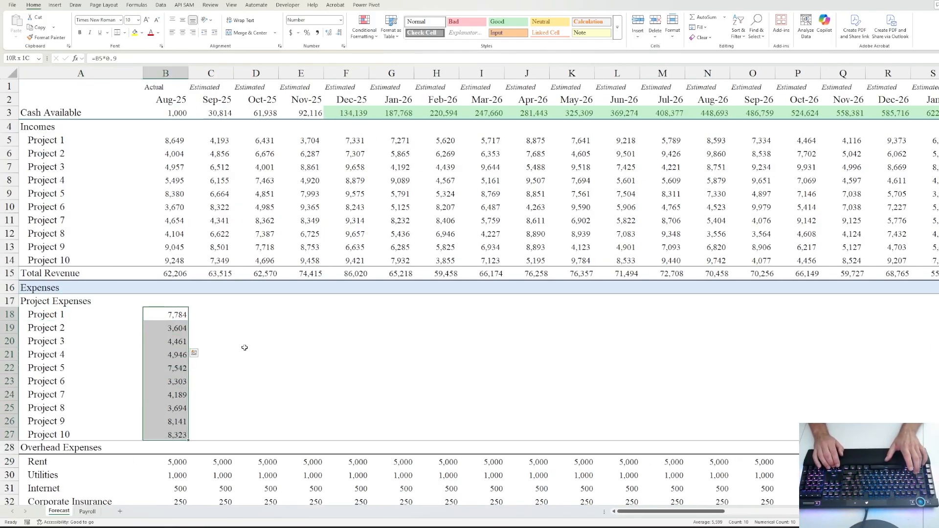
{"action": "key", "text": "ctrl+shift+Right"}
{"action": "key", "text": "shift+Left"}
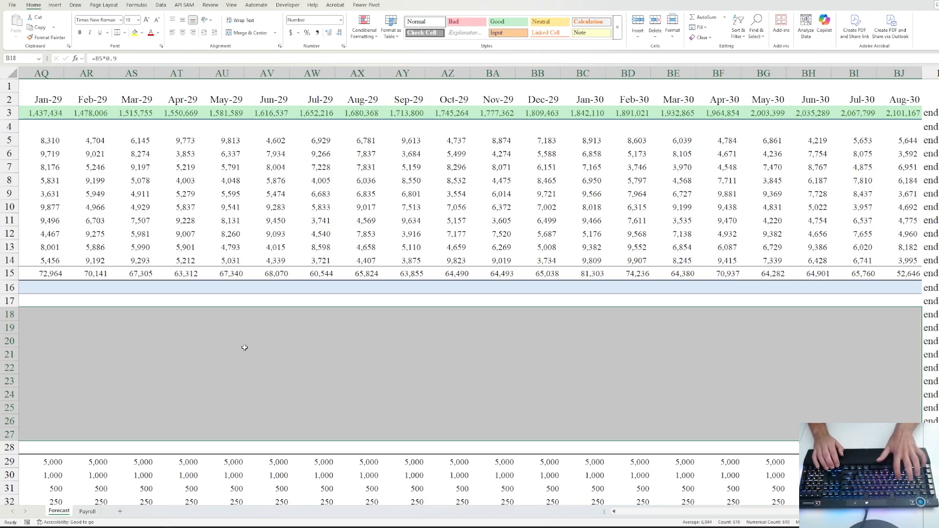
{"action": "key", "text": "ctrl+r"}
- Insert a row above Overhead Expenses labelled 'Total Project Expenses' with the indent removed
{"action": "key", "text": "ctrl+Left"}
{"action": "key", "text": "Down"}
{"action": "key", "text": "Down"}
{"action": "key", "text": "Down"}
{"action": "key", "text": "Down"}
{"action": "key", "text": "Down"}
{"action": "key", "text": "Down"}
{"action": "key", "text": "Down"}
{"action": "key", "text": "Down"}
{"action": "key", "text": "Down"}
{"action": "key", "text": "Down"}
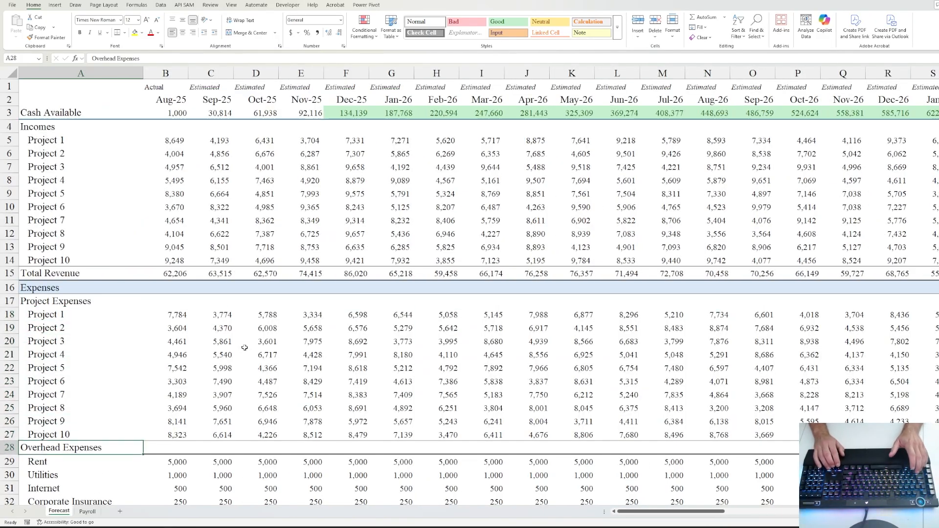
{"action": "key", "text": "ctrl+shift+Right"}
{"action": "key", "text": "ctrl+shift+equal"}
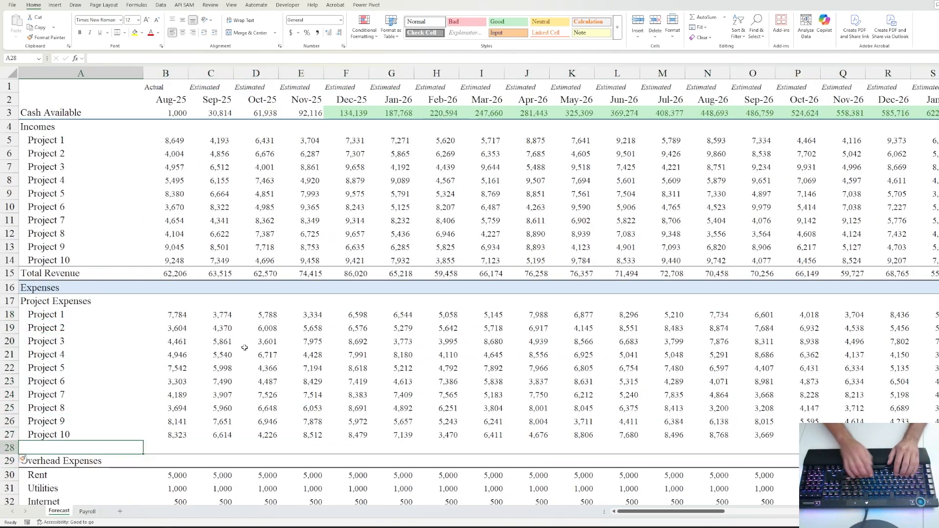
{"action": "type", "text": "Total Project Expenses"}
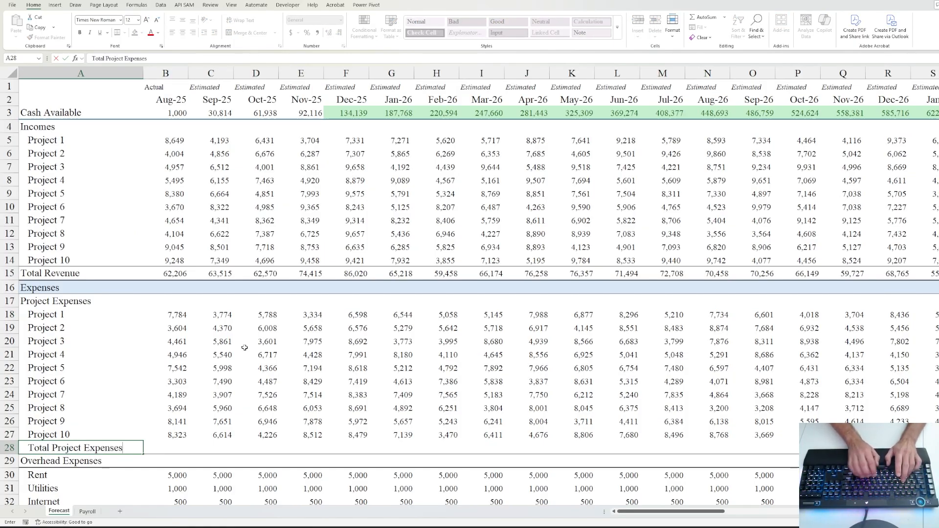
{"action": "key", "text": "ctrl+Return"}
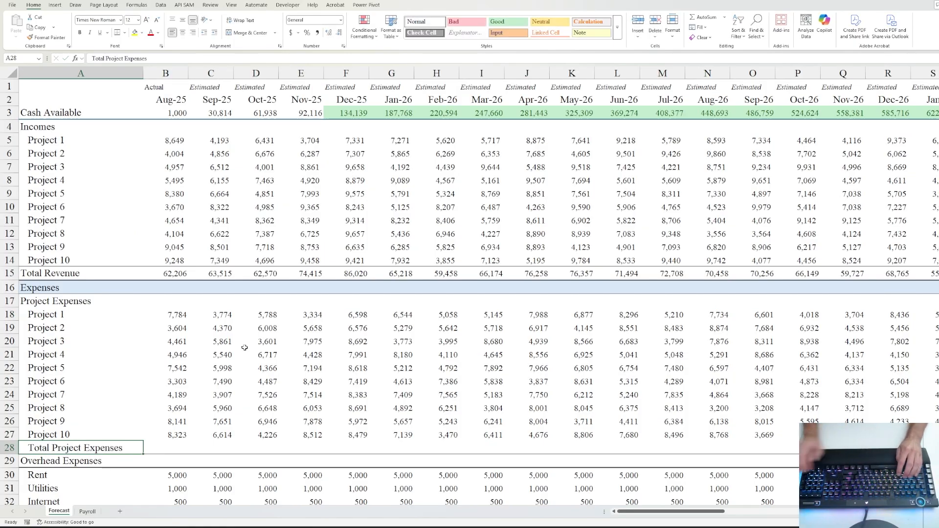
{"action": "left_click", "coordinate": [204, 34]}
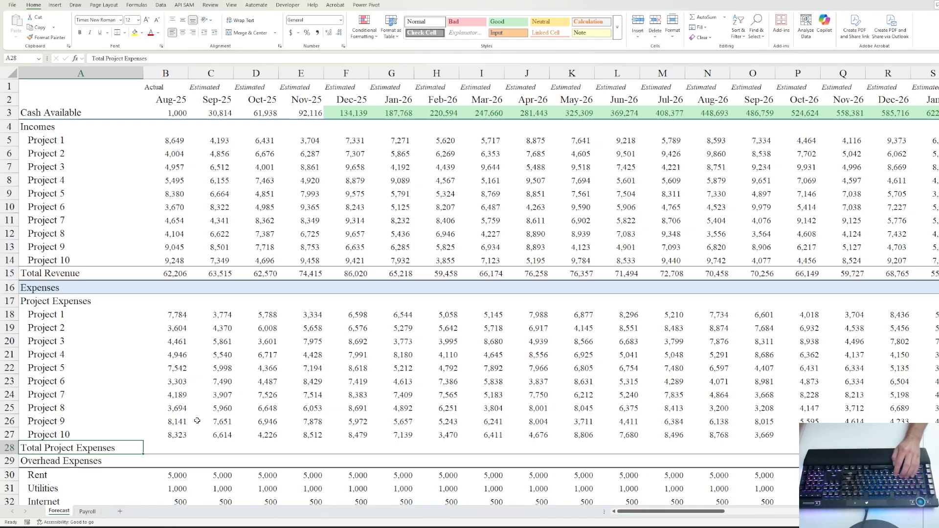
- AutoSum B18:B27 in B28 and extend the end marker down to the total row
{"action": "key", "text": "Tab"}
{"action": "key", "text": "alt+equal"}
{"action": "key", "text": "ctrl+Return"}
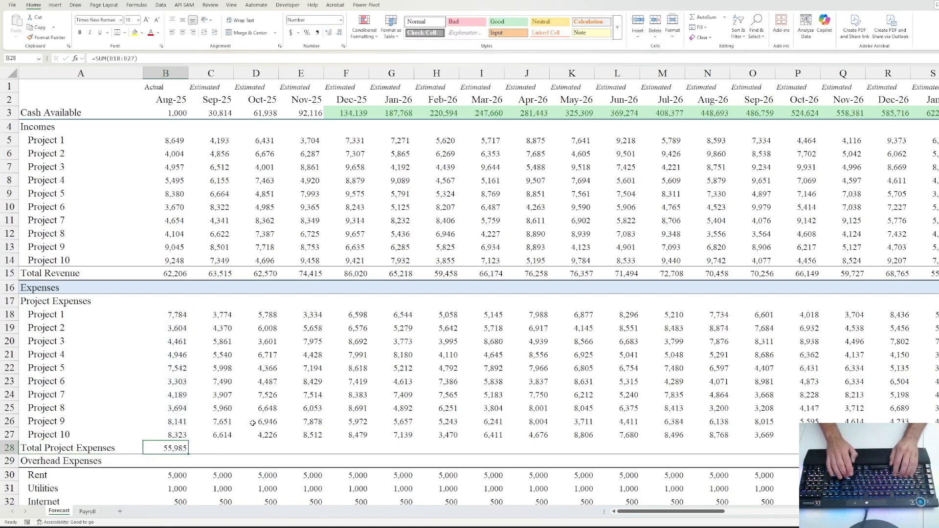
{"action": "key", "text": "ctrl+Right"}
{"action": "key", "text": "ctrl+Left"}
{"action": "key", "text": "Up"}
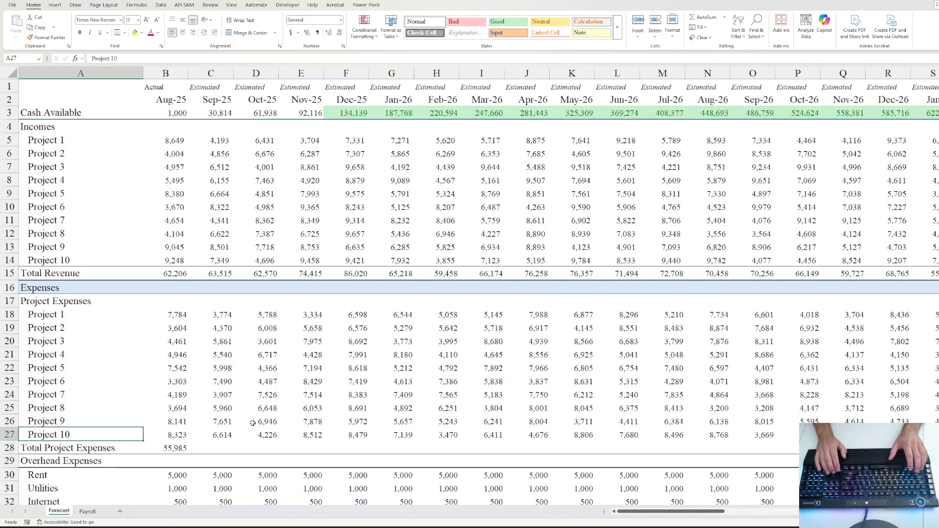
{"action": "key", "text": "ctrl+Right"}
{"action": "key", "text": "shift+Down"}
{"action": "key", "text": "Down"}
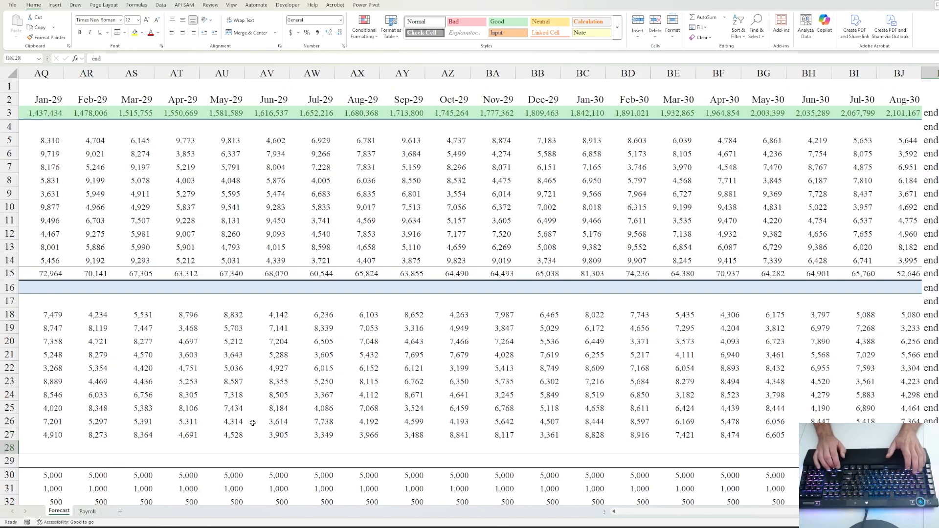
{"action": "key", "text": "ctrl+Left"}
- Fill the total formula right across all months through BJ
{"action": "key", "text": "Left"}
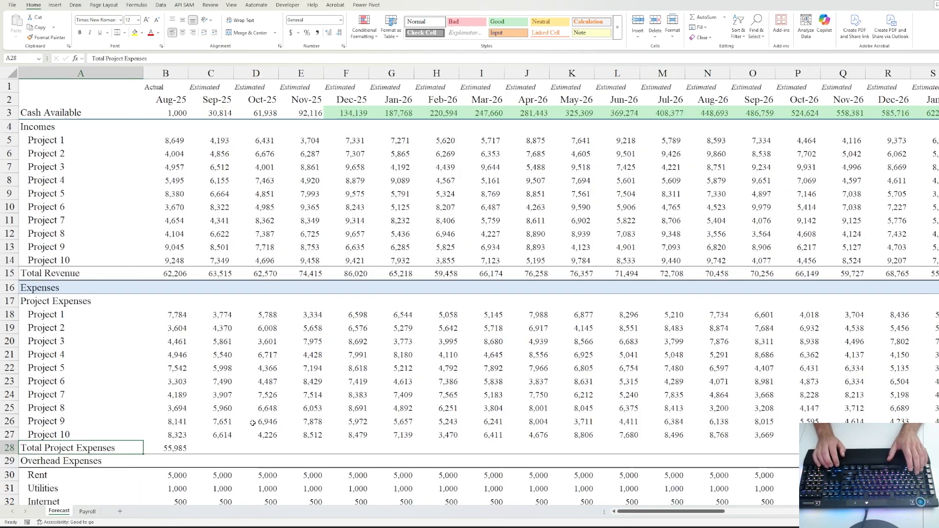
{"action": "key", "text": "Right"}
{"action": "key", "text": "ctrl+shift+Right"}
{"action": "key", "text": "shift+Left"}
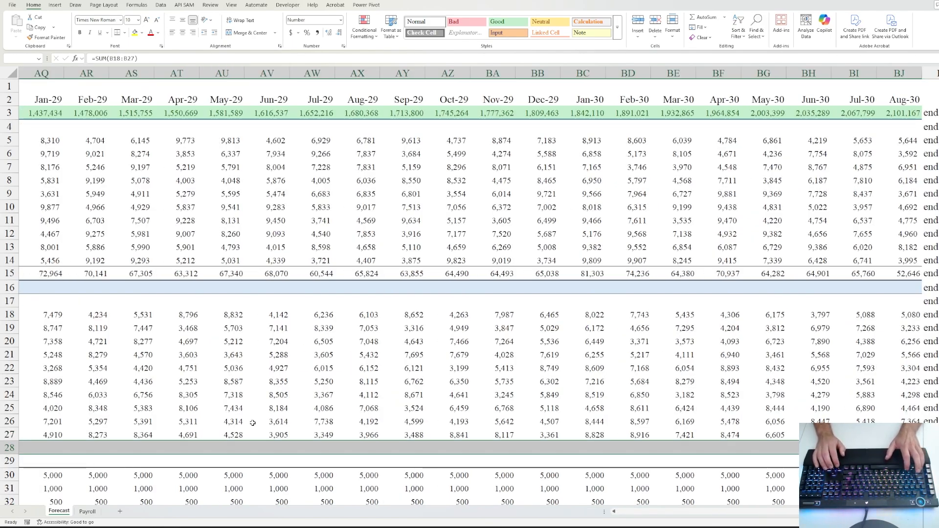
{"action": "key", "text": "ctrl+r"}
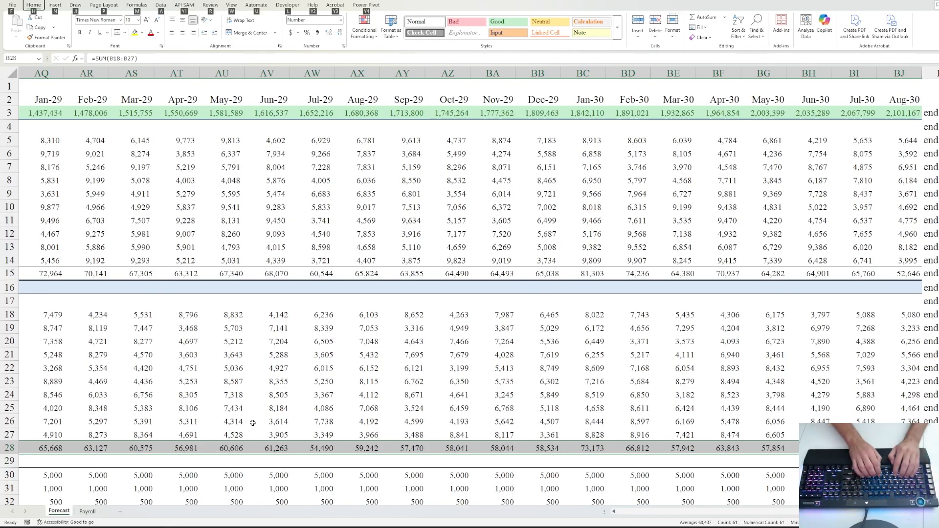
{"action": "key", "text": "ctrl+BackSpace"}
{"action": "key", "text": "Left"}
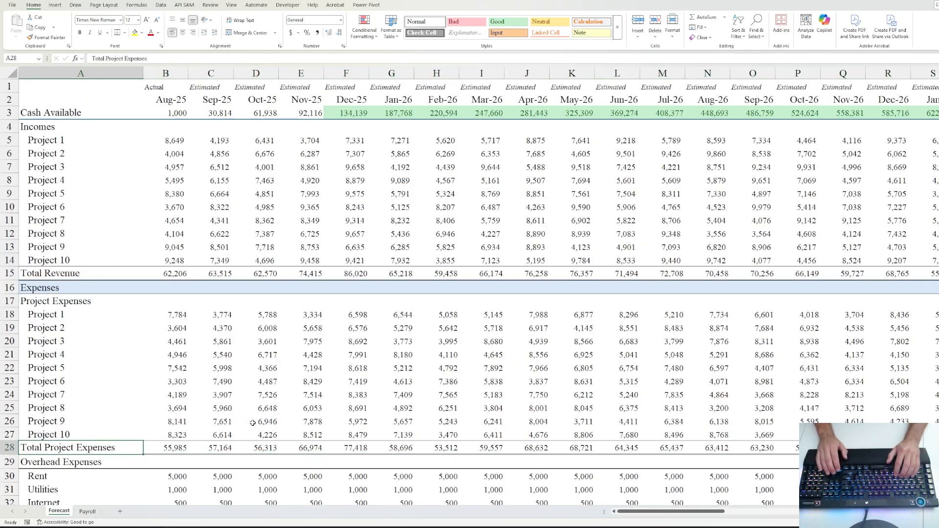
{"action": "key", "text": "alt"}
{"action": "key", "text": "Escape"}
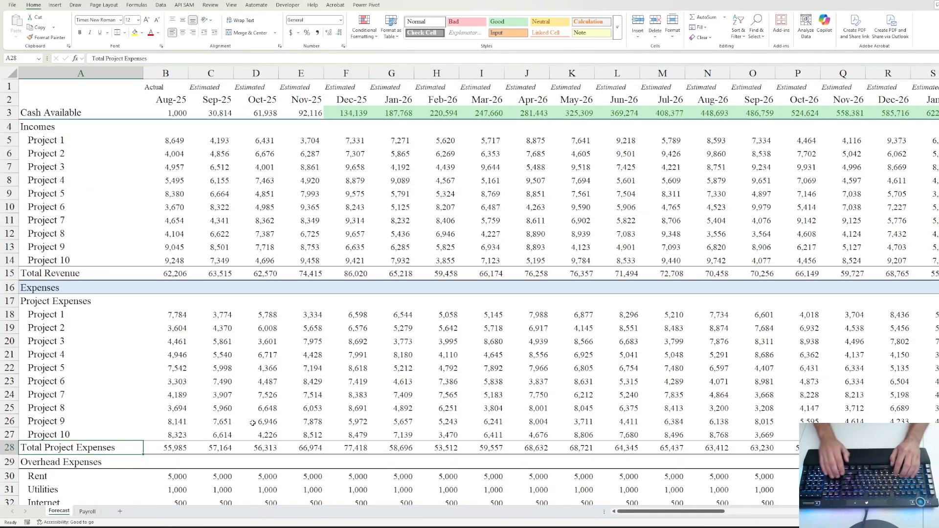
{"action": "key", "text": "Down"}
{"action": "key", "text": "Right"}
{"action": "key", "text": "Right"}
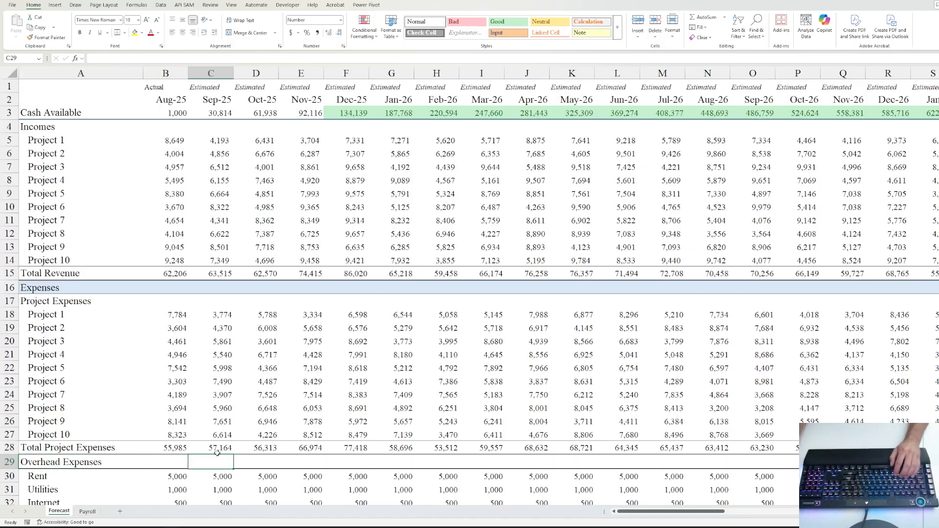
- Edit B54 to =B28+B51+B52 so Total Expenses + Payroll includes Total Project Expenses
{"action": "scroll", "coordinate": [222, 382], "scroll_direction": "down", "scroll_amount": 4}
{"action": "scroll", "coordinate": [172, 285], "scroll_direction": "down", "scroll_amount": 6}
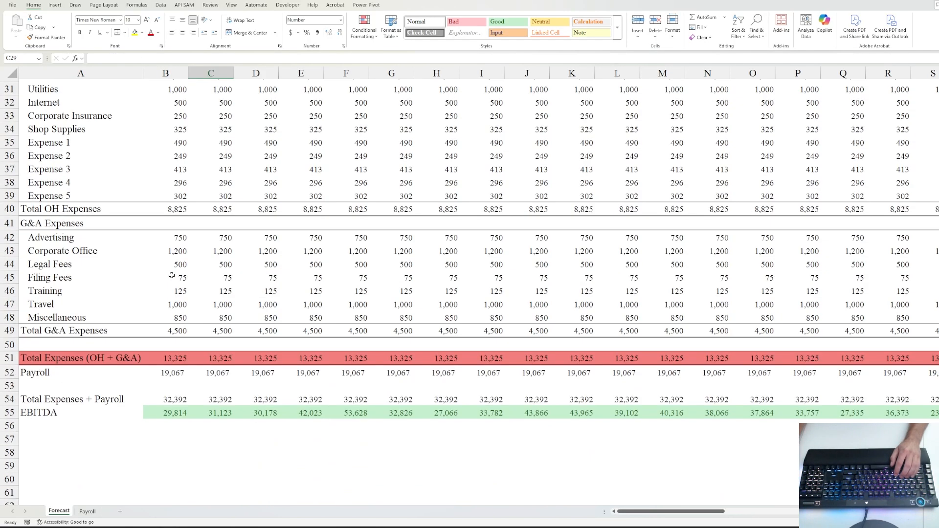
{"action": "scroll", "coordinate": [225, 259], "scroll_direction": "up", "scroll_amount": 5}
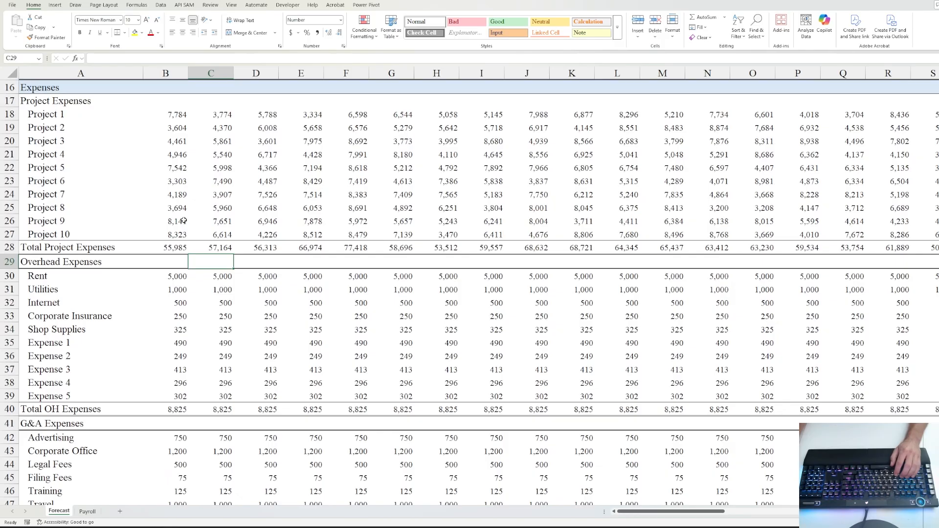
{"action": "scroll", "coordinate": [184, 220], "scroll_direction": "down", "scroll_amount": 4}
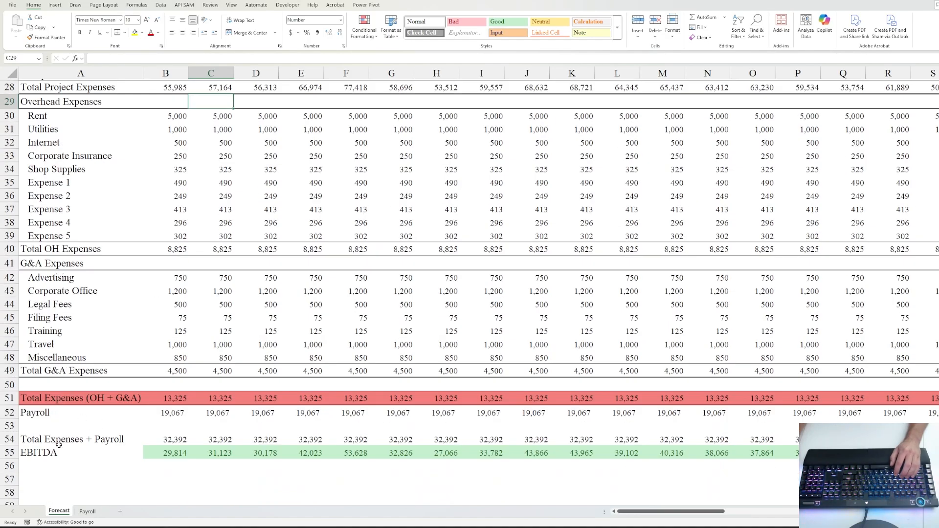
{"action": "left_click", "coordinate": [172, 440]}
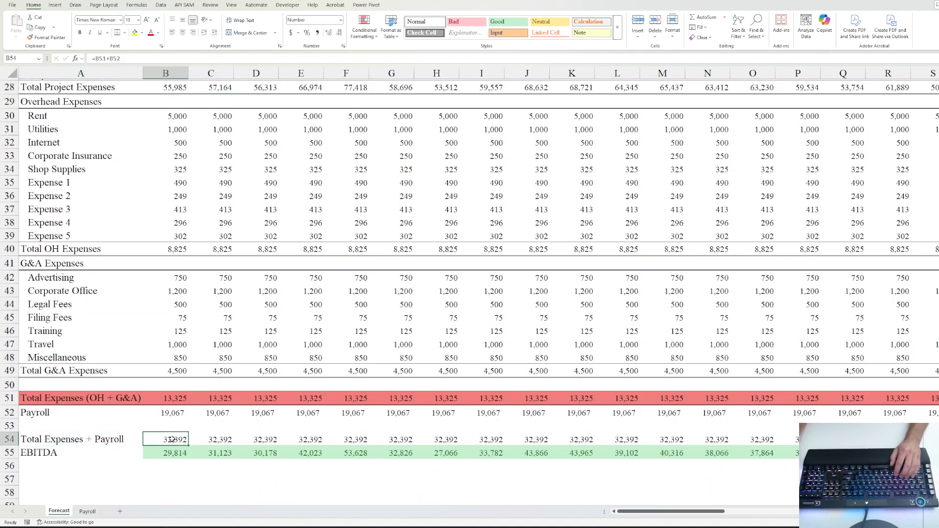
{"action": "left_click", "coordinate": [102, 62]}
{"action": "scroll", "coordinate": [225, 166], "scroll_direction": "up", "scroll_amount": 3}
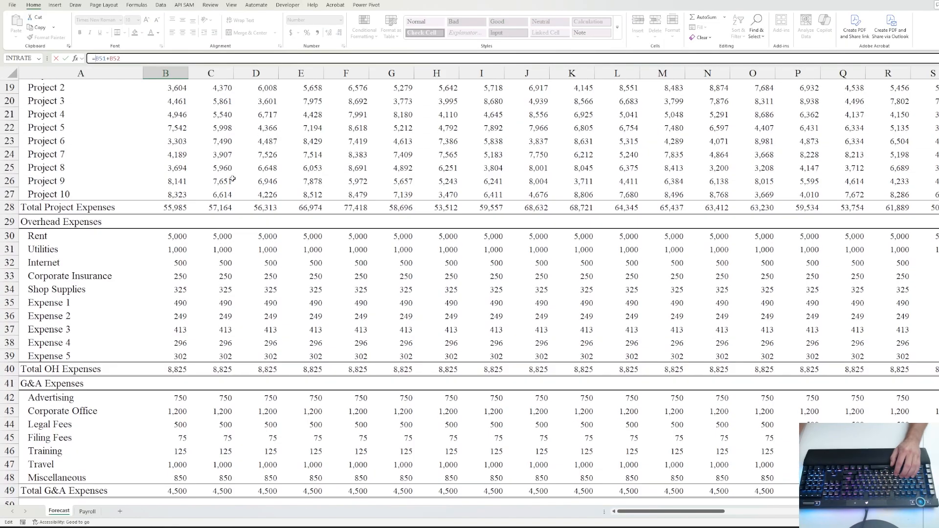
{"action": "scroll", "coordinate": [232, 179], "scroll_direction": "up", "scroll_amount": 2}
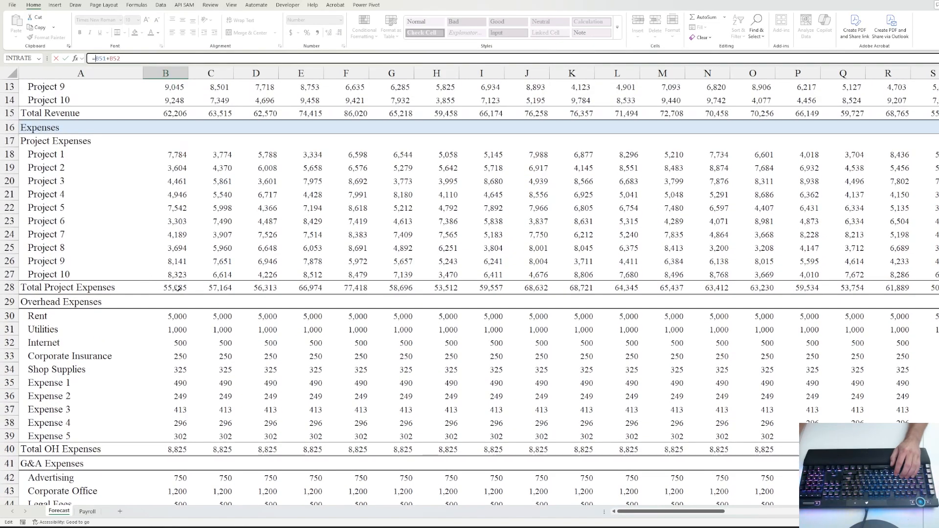
{"action": "left_click", "coordinate": [177, 289]}
{"action": "type", "text": "+"}
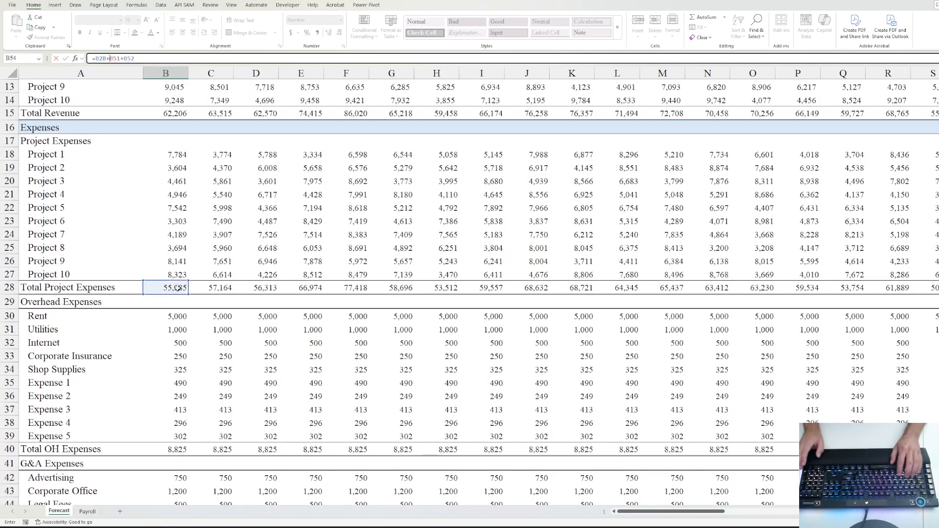
{"action": "key", "text": "ctrl+Return"}
- Fill the updated B54 formula across all months and check the EBITDA result
{"action": "key", "text": "ctrl+shift+Right"}
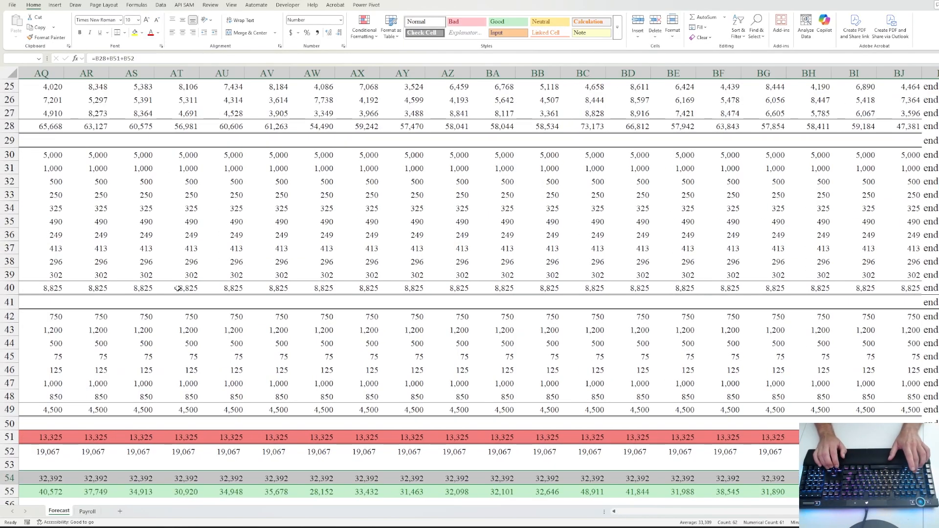
{"action": "key", "text": "ctrl+r"}
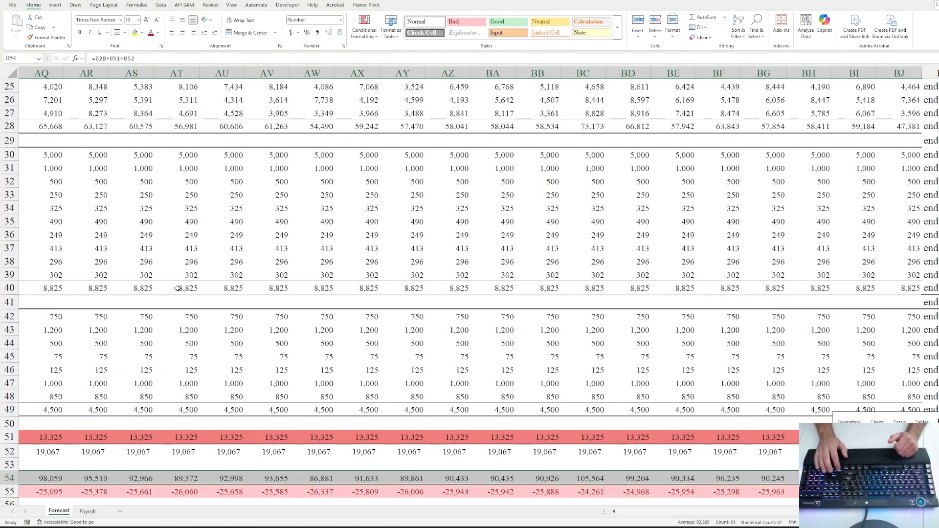
{"action": "key", "text": "Home"}
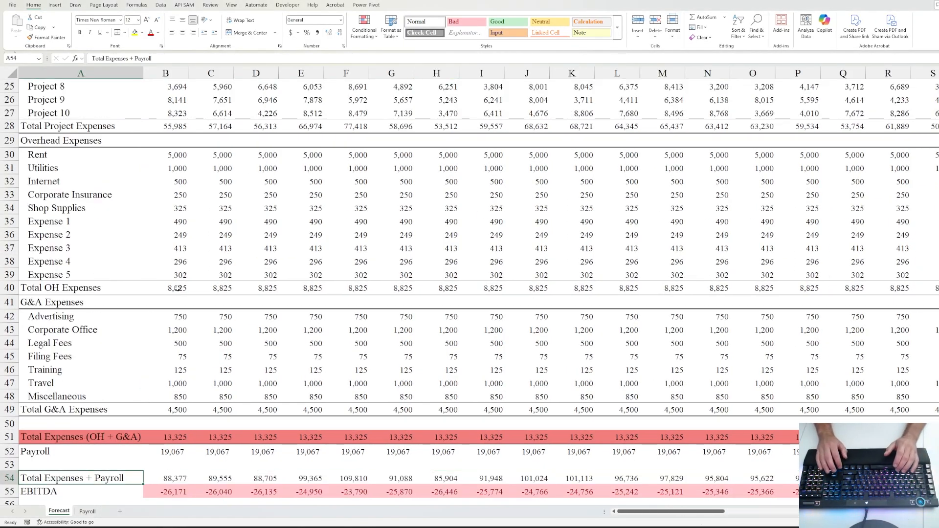
{"action": "scroll", "coordinate": [239, 316], "scroll_direction": "down", "scroll_amount": 3}
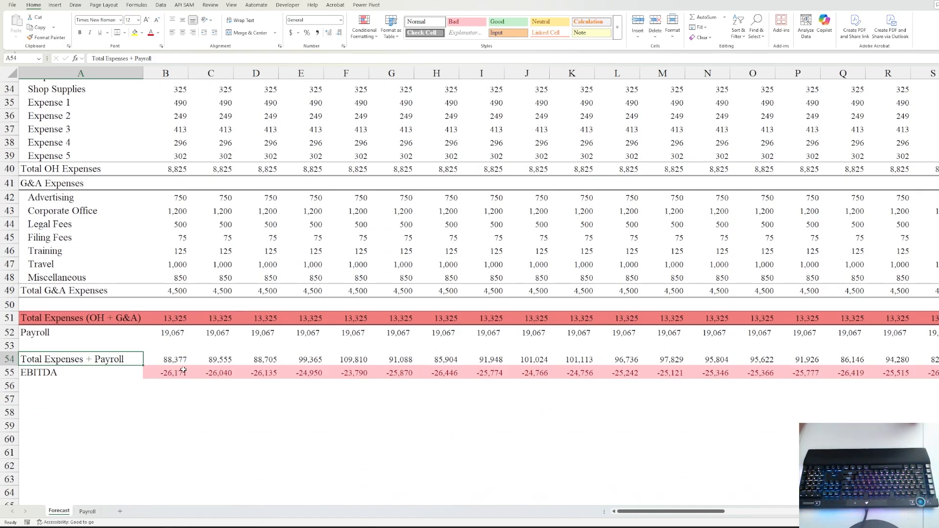
{"action": "key", "text": "Down"}
{"action": "key", "text": "Right"}
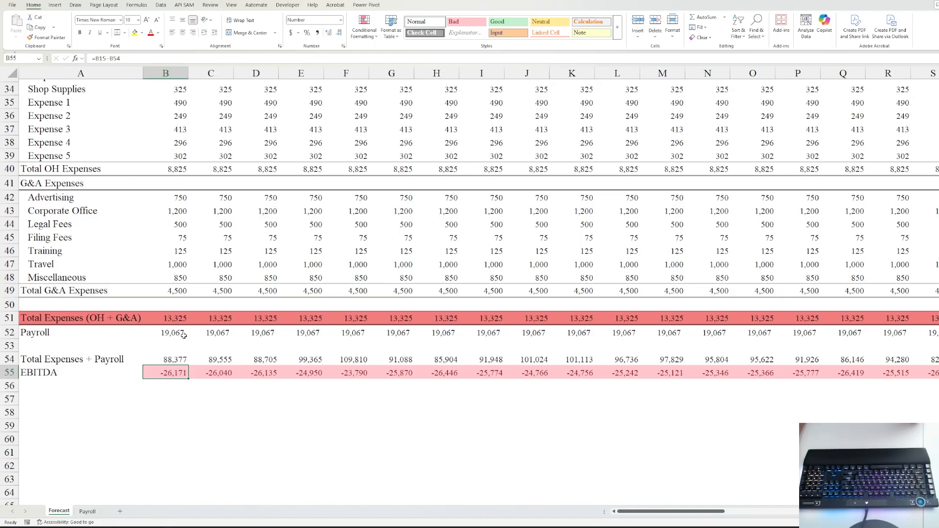
{"action": "scroll", "coordinate": [183, 336], "scroll_direction": "up", "scroll_amount": 11}
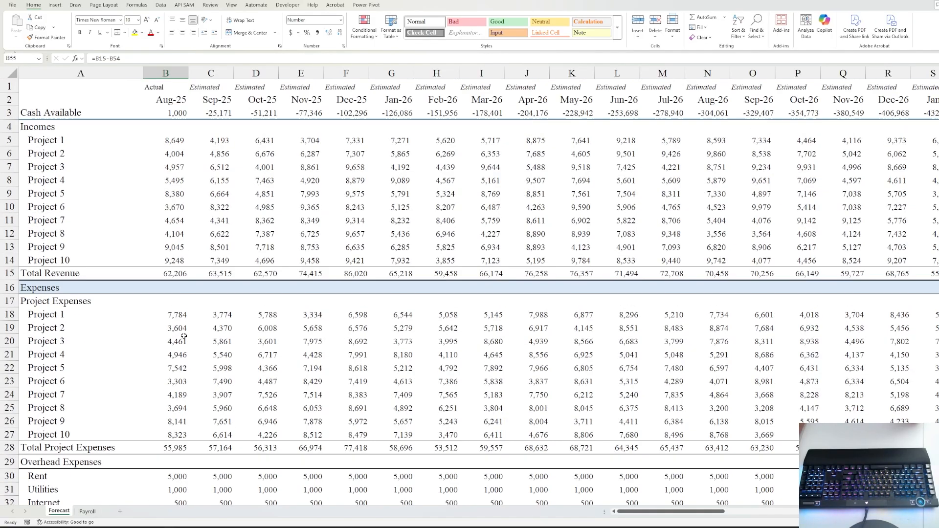
{"action": "left_click", "coordinate": [174, 111]}
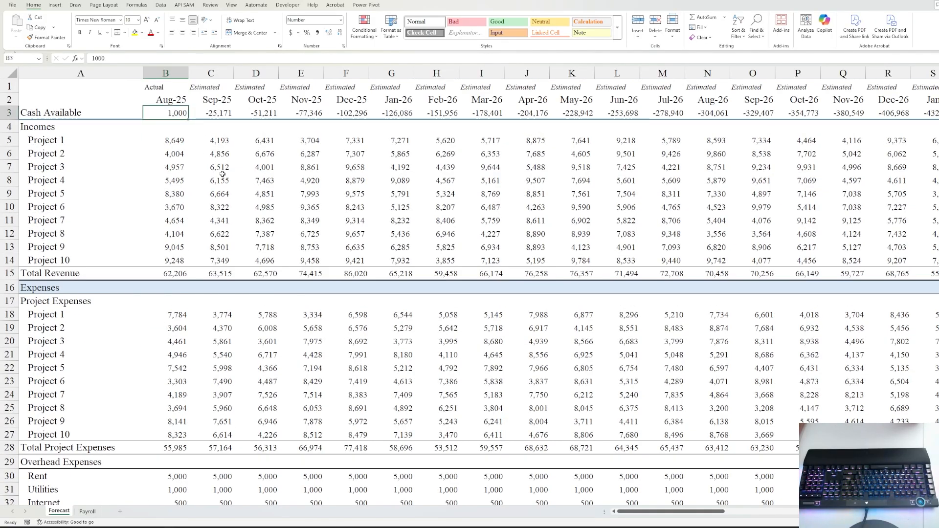
{"action": "scroll", "coordinate": [234, 195], "scroll_direction": "down", "scroll_amount": 6}
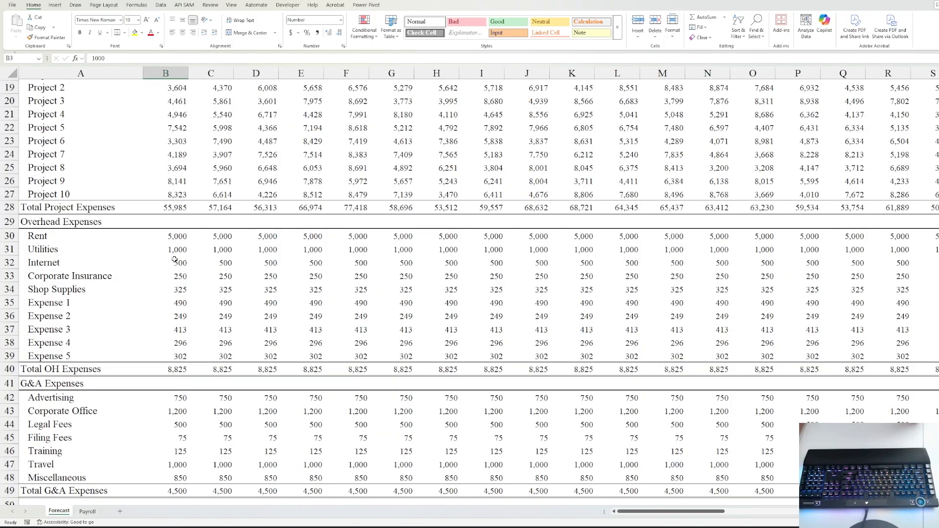
{"action": "scroll", "coordinate": [170, 264], "scroll_direction": "up", "scroll_amount": 6}
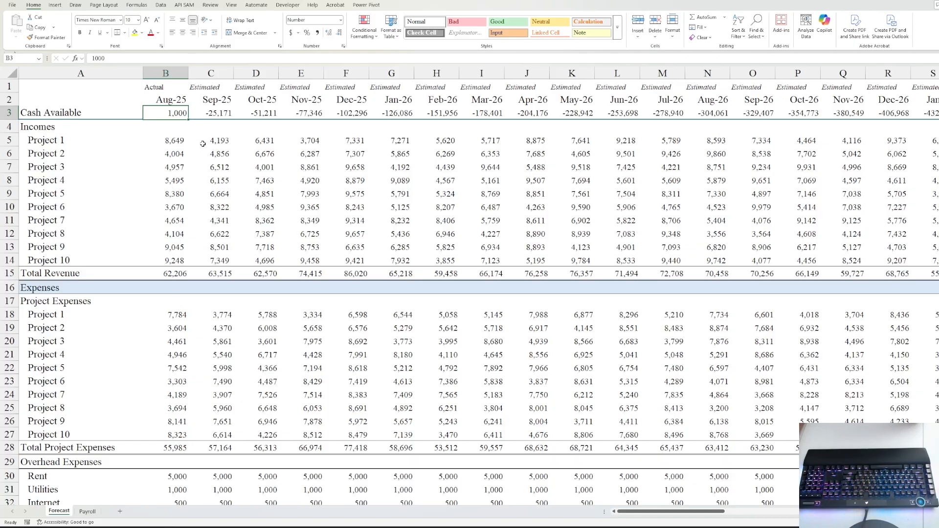
- Copy the Forecast sheet to the end of the workbook as Forecast (2)
{"action": "right_click", "coordinate": [55, 516]}
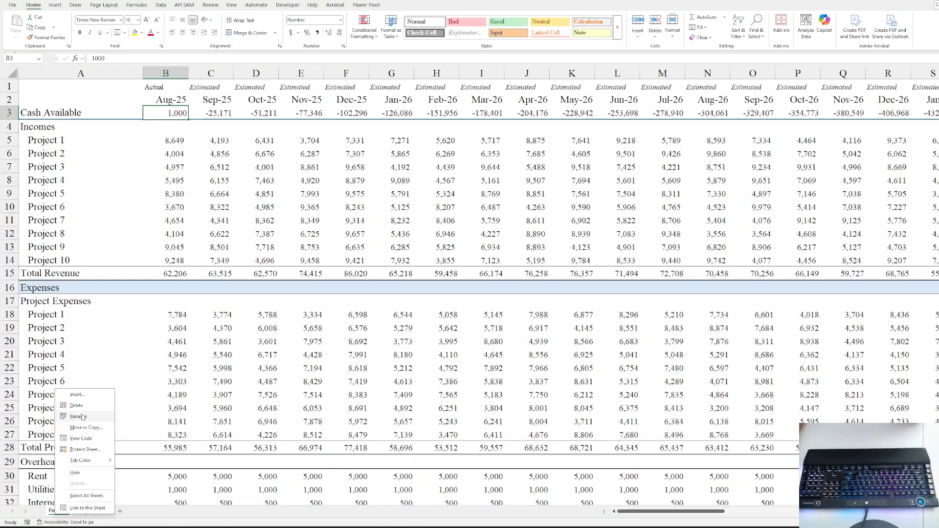
{"action": "left_click", "coordinate": [83, 430]}
{"action": "left_click", "coordinate": [50, 451]}
{"action": "left_click", "coordinate": [50, 485]}
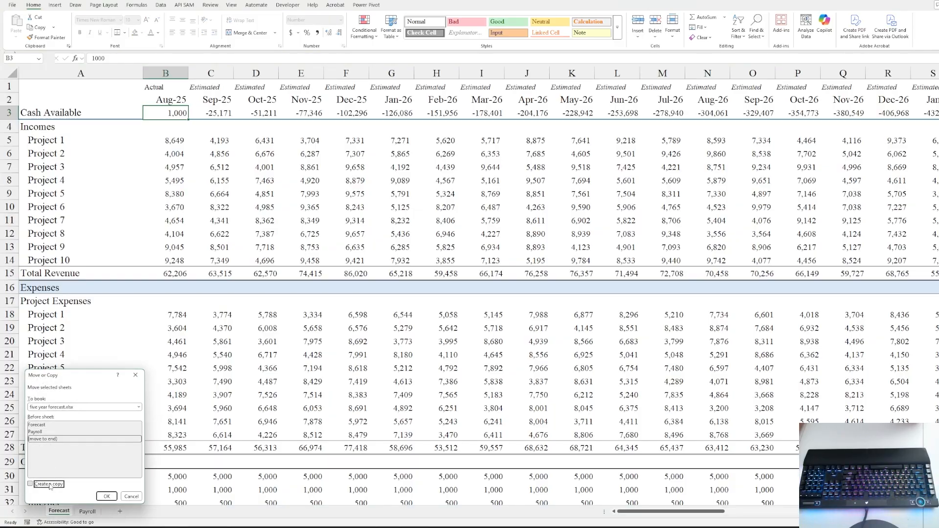
{"action": "left_click", "coordinate": [106, 497]}
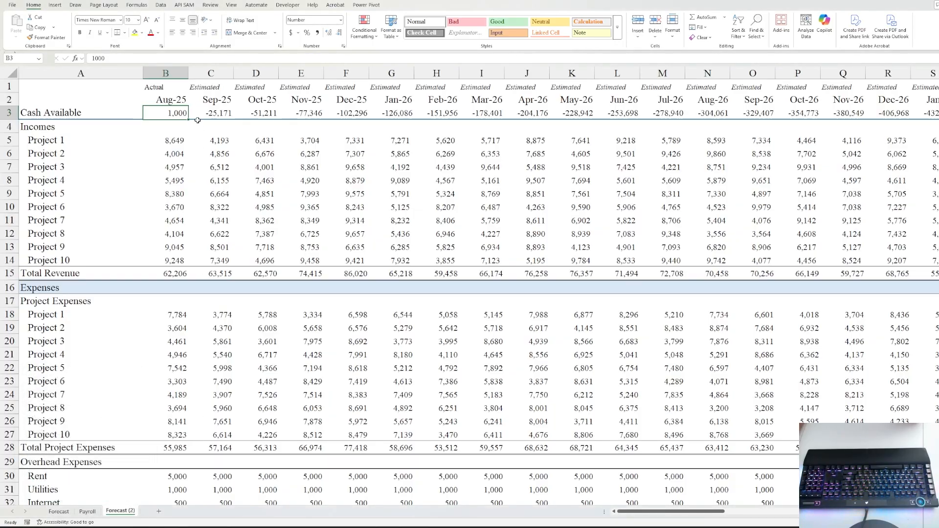
- Spot-check income values in B5 and C8 and expense formulas in D20 and G22
{"action": "left_click", "coordinate": [171, 140]}
{"action": "left_click", "coordinate": [215, 180]}
{"action": "left_click", "coordinate": [257, 341]}
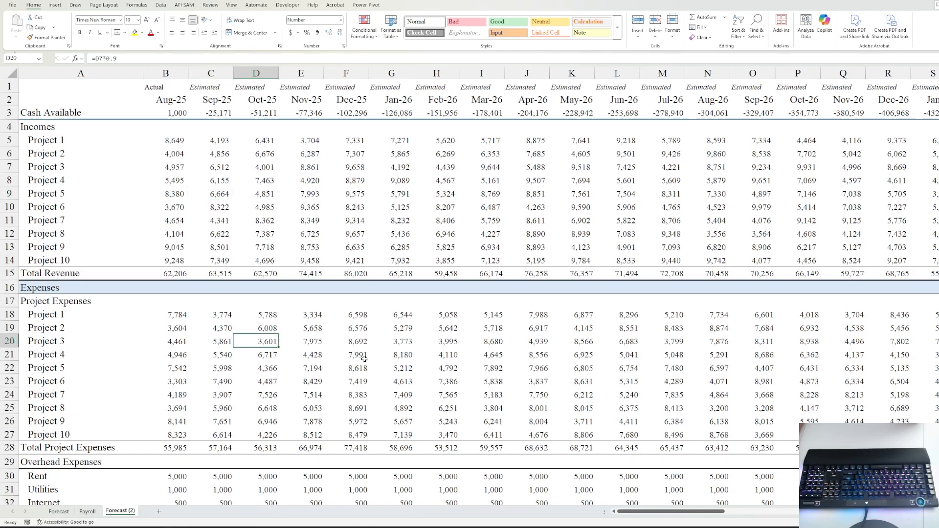
{"action": "left_click", "coordinate": [386, 367]}
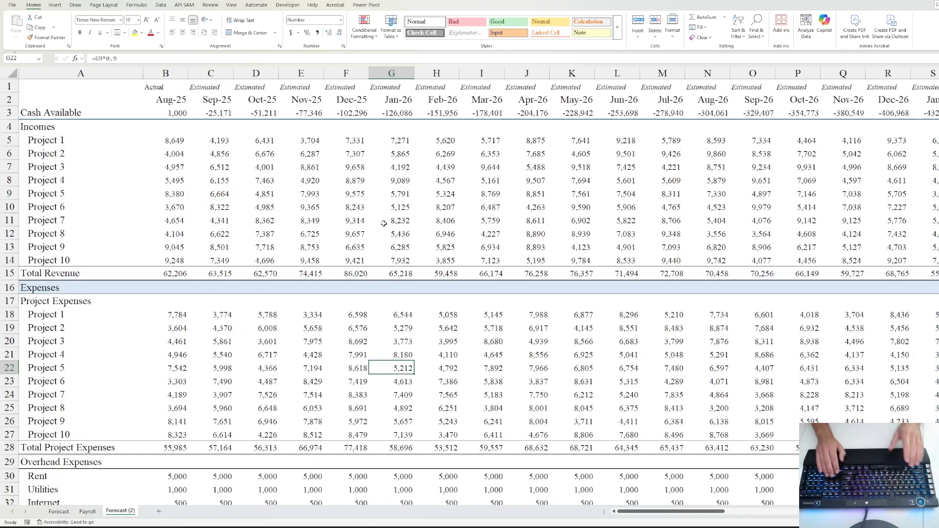
- Select and copy the Project 1–10 expense block B18:BJ27
{"action": "key", "text": "Left"}
{"action": "key", "text": "Left"}
{"action": "key", "text": "Left"}
{"action": "key", "text": "Left"}
{"action": "key", "text": "Left"}
{"action": "key", "text": "Up"}
{"action": "key", "text": "Up"}
{"action": "key", "text": "Up"}
{"action": "key", "text": "Up"}
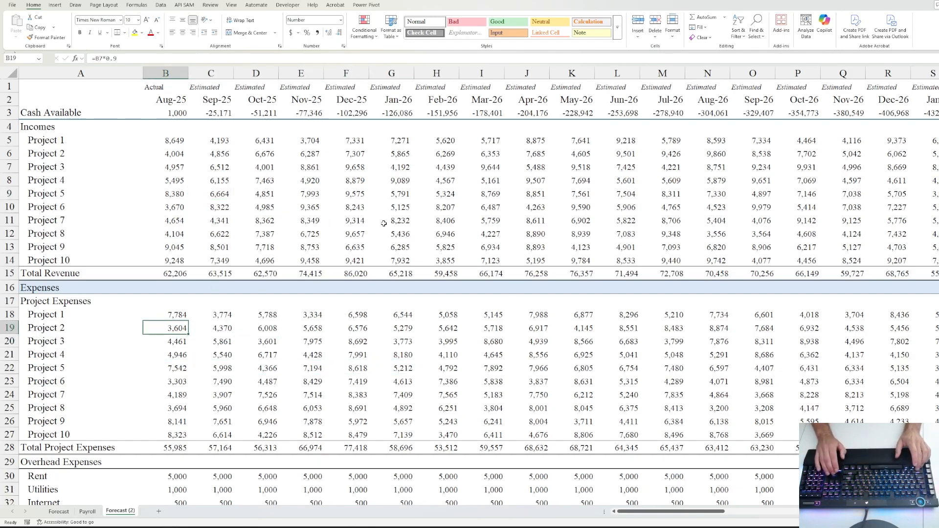
{"action": "key", "text": "ctrl+shift+Right"}
{"action": "key", "text": "shift+Down"}
{"action": "key", "text": "shift+Down"}
{"action": "key", "text": "shift+Down"}
{"action": "key", "text": "shift+Down"}
{"action": "key", "text": "shift+Down"}
{"action": "key", "text": "shift+Down"}
{"action": "key", "text": "shift+Down"}
{"action": "key", "text": "shift+Down"}
{"action": "key", "text": "shift+Down"}
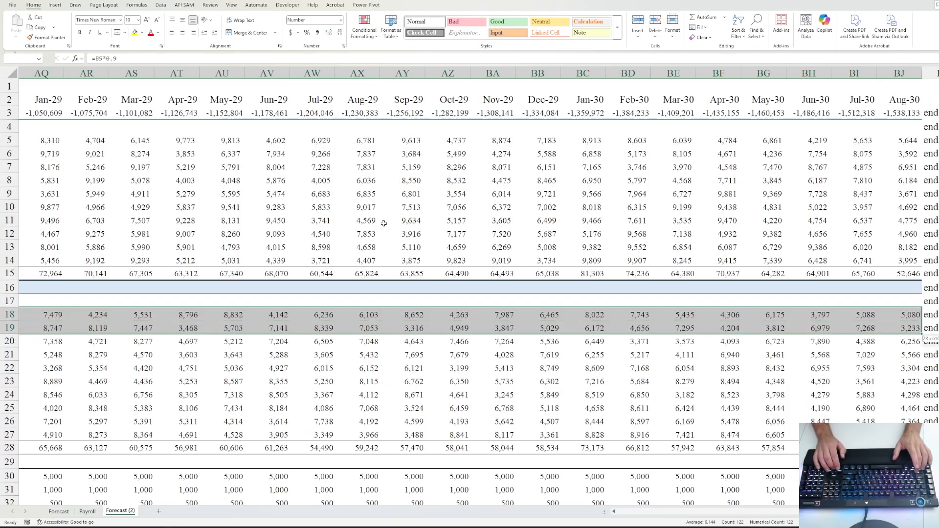
{"action": "key", "text": "ctrl+c"}
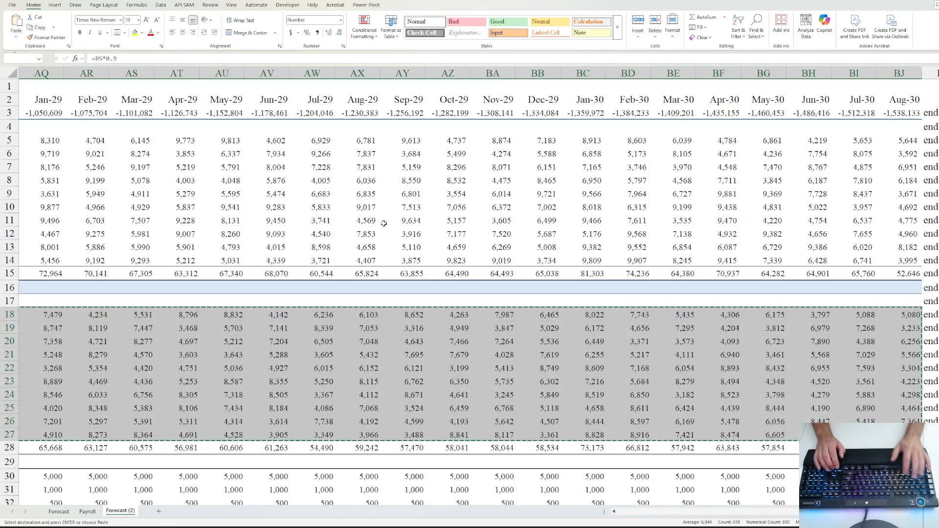
- Paste the block back as values only and confirm the cells hold plain numbers
{"action": "key", "text": "alt+h"}
{"action": "key", "text": "v"}
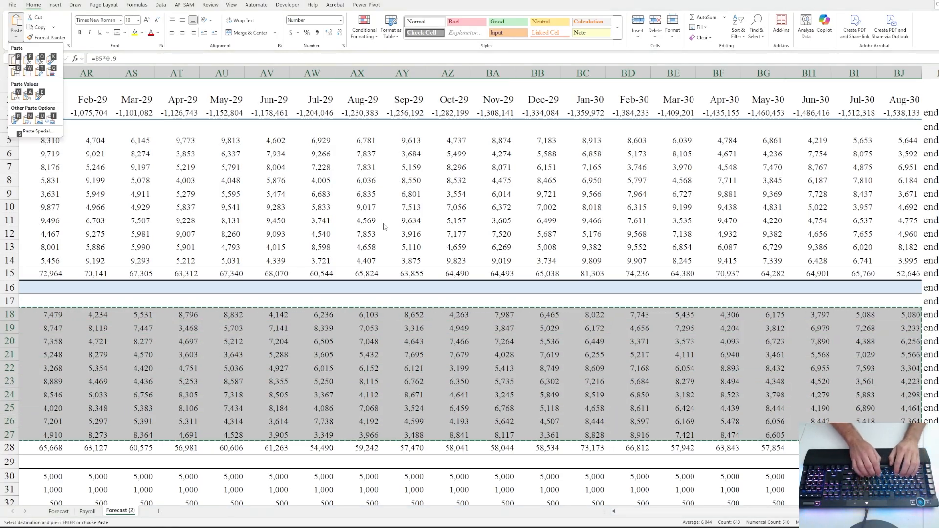
{"action": "key", "text": "s"}
{"action": "key", "text": "u"}
{"action": "key", "text": "Return"}
{"action": "key", "text": "Down"}
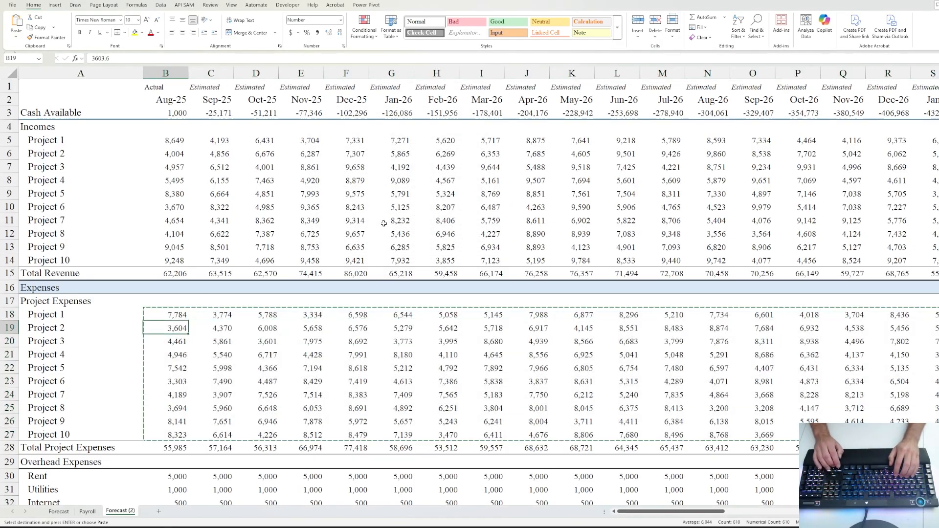
{"action": "key", "text": "Right"}
{"action": "key", "text": "Right"}
{"action": "key", "text": "Escape"}
{"action": "key", "text": "Left"}
{"action": "key", "text": "Left"}
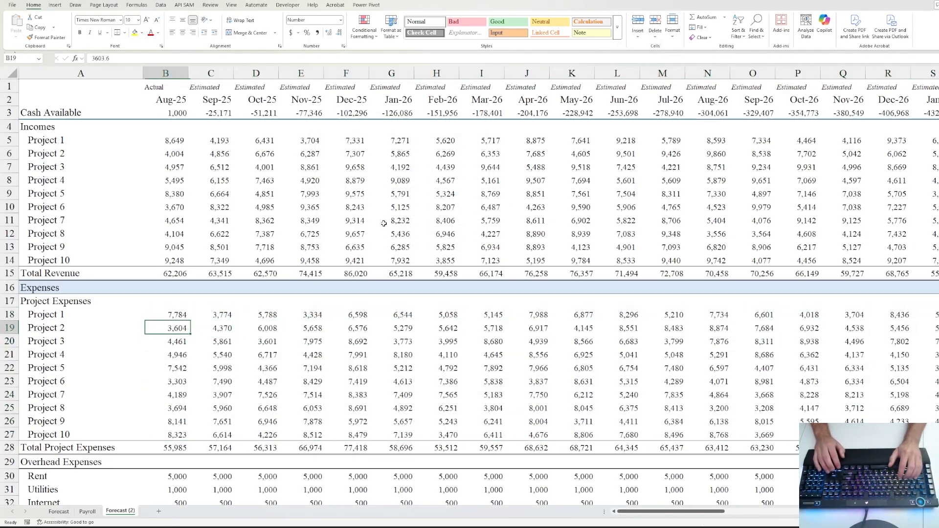
{"action": "key", "text": "Up"}
{"action": "key", "text": "Up"}
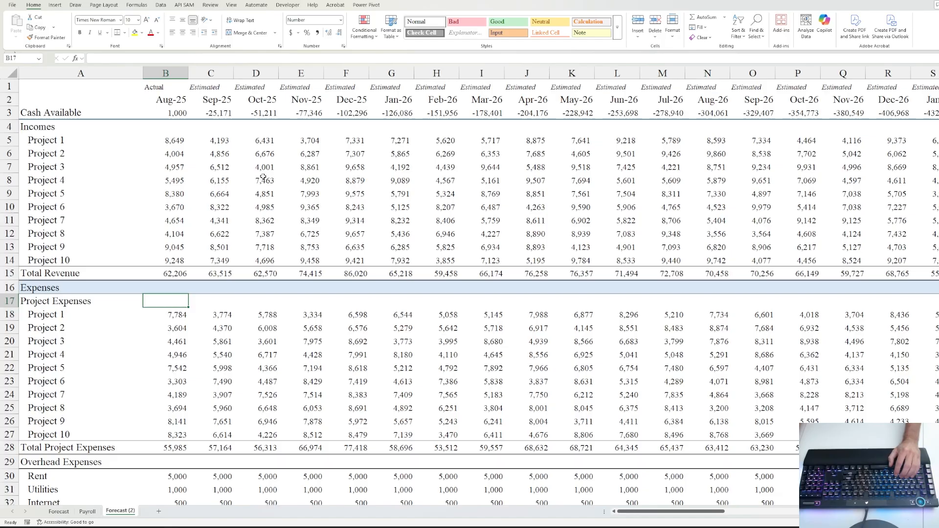
- Fill 'Actual' across the row 1 headers from B1 through S1 (Jan-27)
{"action": "left_click", "coordinate": [152, 87]}
{"action": "key", "text": "ctrl+shift+Right"}
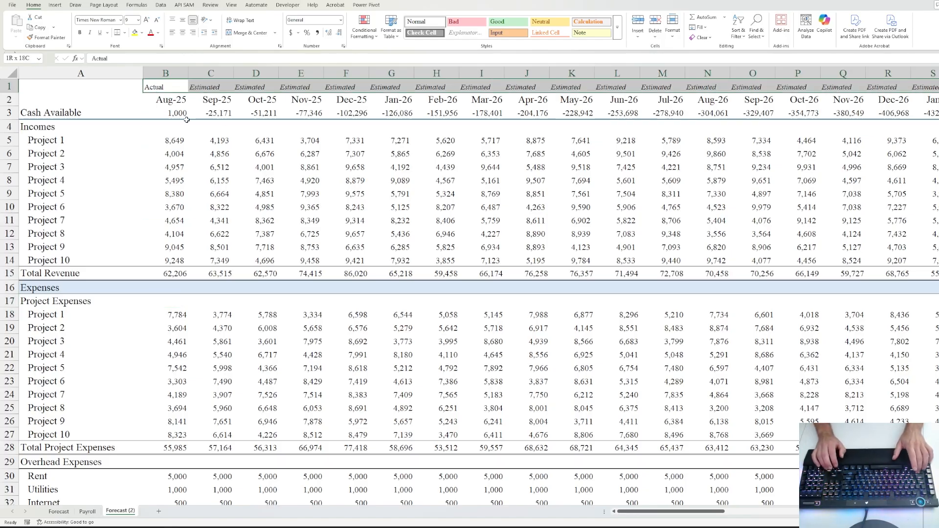
{"action": "key", "text": "ctrl+r"}
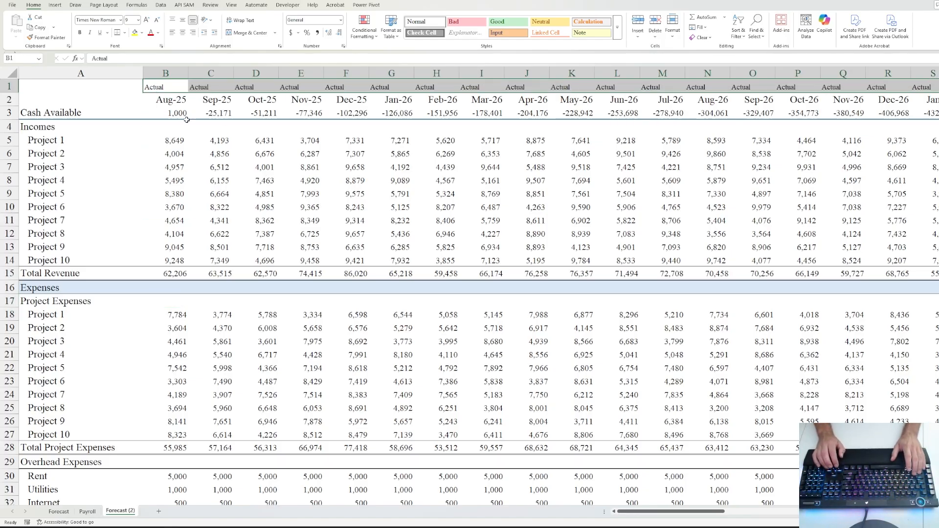
{"action": "key", "text": "Right"}
{"action": "key", "text": "Right"}
{"action": "key", "text": "Right"}
{"action": "key", "text": "Right"}
{"action": "key", "text": "Right"}
{"action": "key", "text": "Right"}
{"action": "key", "text": "Right"}
{"action": "key", "text": "Right"}
{"action": "key", "text": "Right"}
{"action": "key", "text": "Right"}
{"action": "key", "text": "Right"}
{"action": "key", "text": "Right"}
{"action": "key", "text": "Right"}
{"action": "key", "text": "Right"}
{"action": "key", "text": "Right"}
{"action": "key", "text": "Right"}
{"action": "key", "text": "Right"}
{"action": "key", "text": "Right"}
{"action": "key", "text": "Right"}
{"action": "key", "text": "Right"}
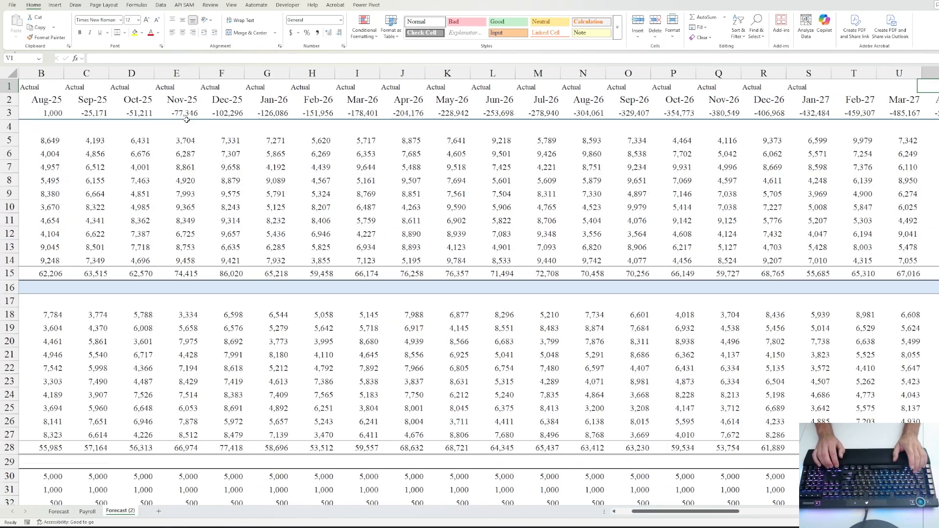
{"action": "key", "text": "Left"}
{"action": "key", "text": "Left"}
{"action": "key", "text": "Left"}
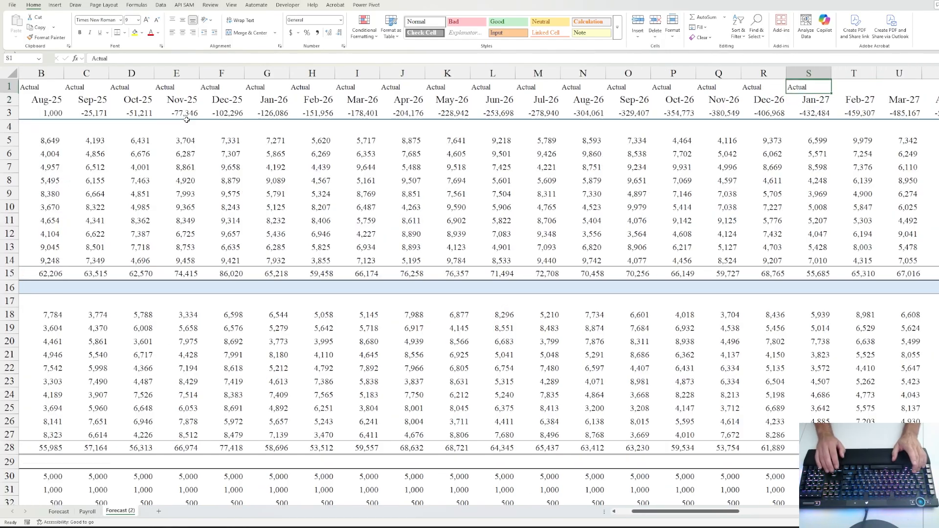
{"action": "key", "text": "Right"}
{"action": "key", "text": "Right"}
{"action": "key", "text": "Right"}
{"action": "key", "text": "Right"}
{"action": "key", "text": "Right"}
{"action": "key", "text": "Right"}
{"action": "key", "text": "Right"}
{"action": "key", "text": "Right"}
{"action": "key", "text": "Left"}
{"action": "key", "text": "Left"}
{"action": "key", "text": "Left"}
{"action": "key", "text": "Left"}
{"action": "key", "text": "Left"}
{"action": "key", "text": "Left"}
{"action": "key", "text": "Left"}
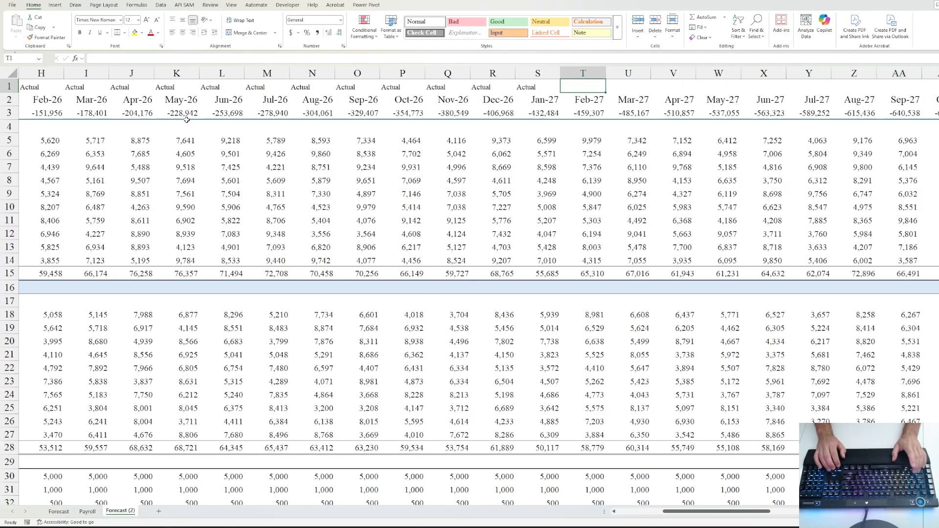
{"action": "key", "text": "Left"}
- Enter 'Estimated' in T1 and an 'end' marker in BK1, just past the last month
{"action": "key", "text": "Right"}
{"action": "type", "text": "E"}
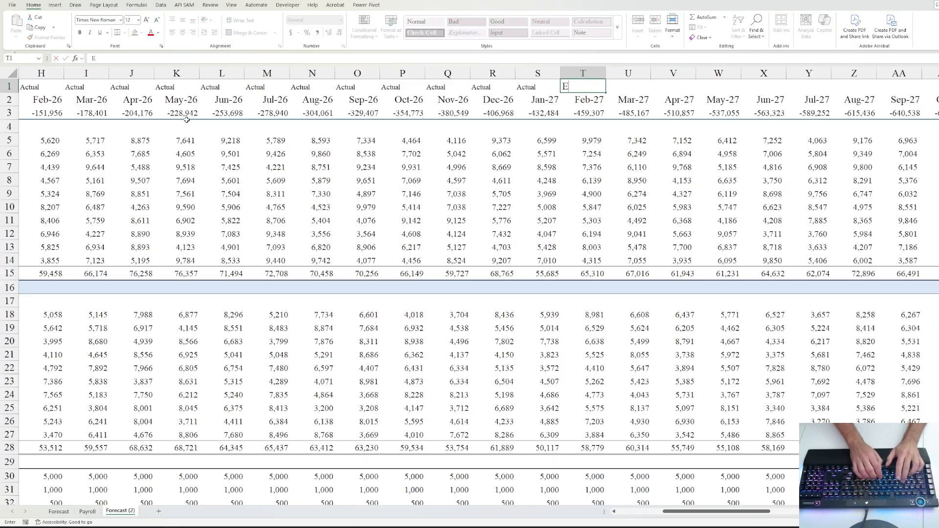
{"action": "type", "text": "stimated"}
{"action": "key", "text": "ctrl+Return"}
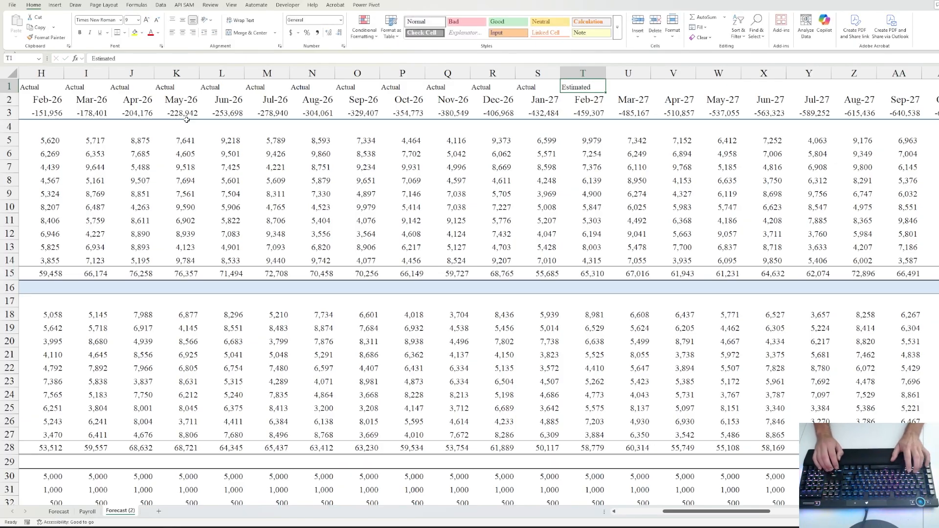
{"action": "key", "text": "ctrl+shift+Right"}
{"action": "key", "text": "Left"}
{"action": "key", "text": "Down"}
{"action": "key", "text": "ctrl+Right"}
{"action": "key", "text": "Up"}
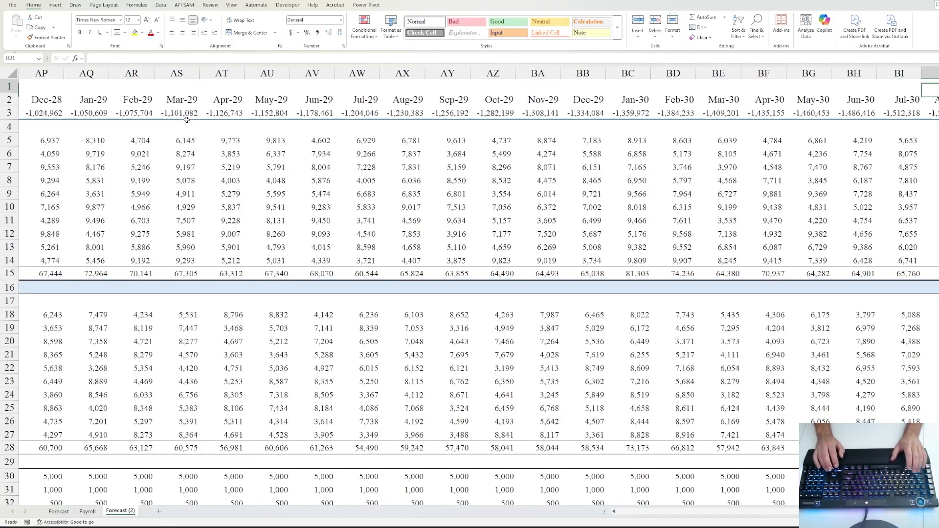
{"action": "key", "text": "Right"}
{"action": "type", "text": "end"}
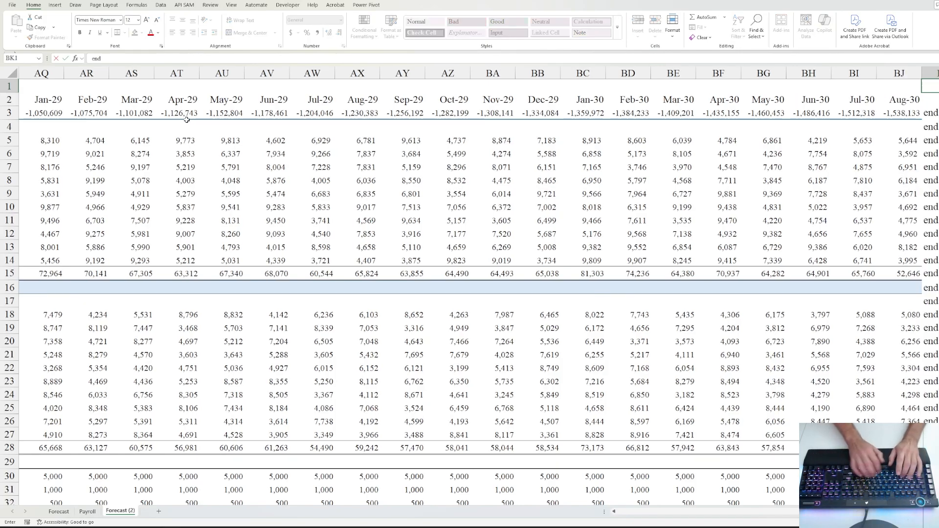
{"action": "key", "text": "ctrl+Return"}
{"action": "key", "text": "shift+Down"}
- Fill 'Estimated' across the header row from T1 through BJ1
{"action": "key", "text": "shift+Up"}
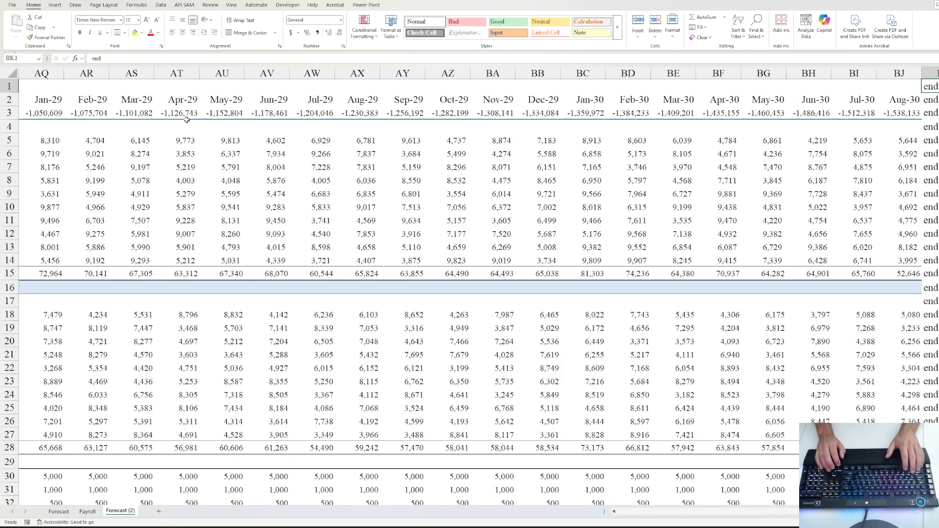
{"action": "key", "text": "ctrl+Left"}
{"action": "key", "text": "ctrl+shift+Right"}
{"action": "key", "text": "ctrl+r"}
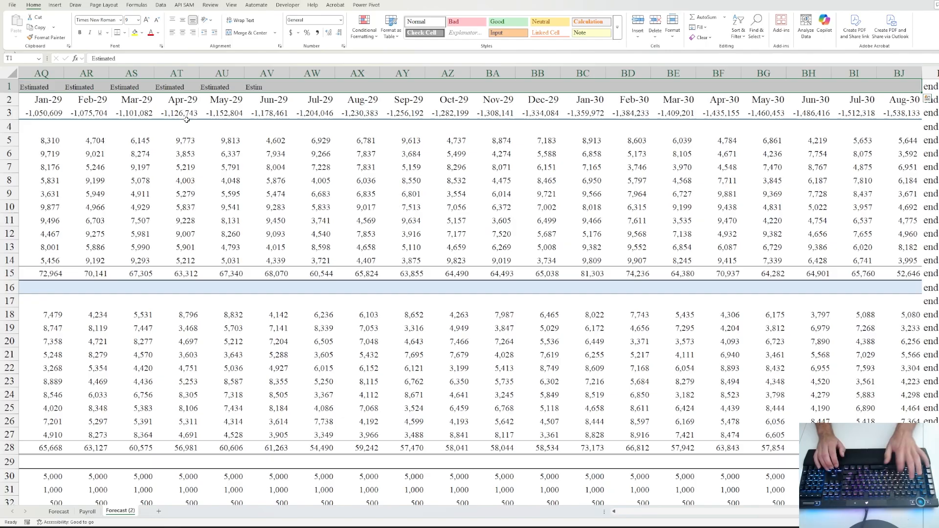
{"action": "key", "text": "Left"}
{"action": "key", "text": "Left"}
{"action": "key", "text": "Right"}
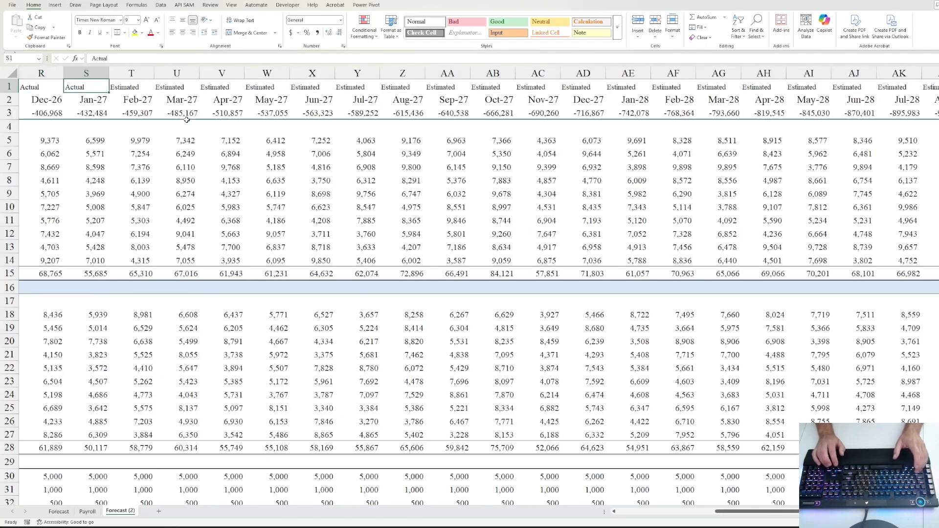
{"action": "key", "text": "Left"}
{"action": "key", "text": "Left"}
{"action": "key", "text": "Right"}
{"action": "key", "text": "Right"}
{"action": "key", "text": "Right"}
{"action": "key", "text": "Down"}
{"action": "key", "text": "Down"}
{"action": "key", "text": "Down"}
{"action": "key", "text": "Down"}
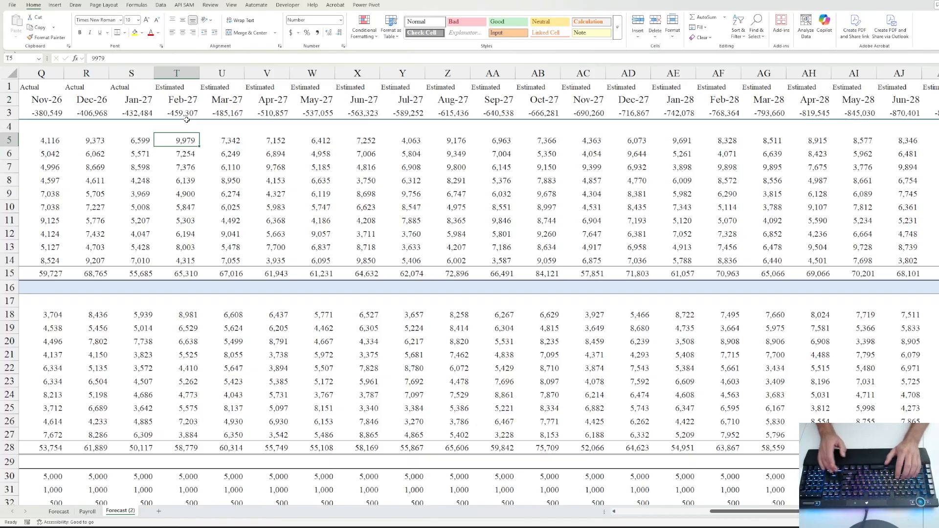
- Enter =AVERAGE(B5:S5) in T5 as Project 1's first estimated income
{"action": "type", "text": "=av"}
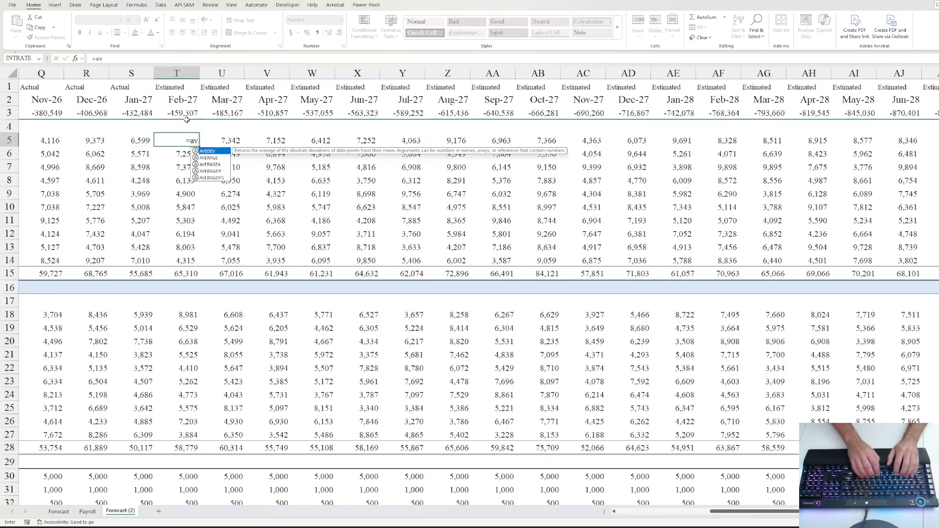
{"action": "key", "text": "Down"}
{"action": "key", "text": "Tab"}
{"action": "key", "text": "Left"}
{"action": "key", "text": "Left"}
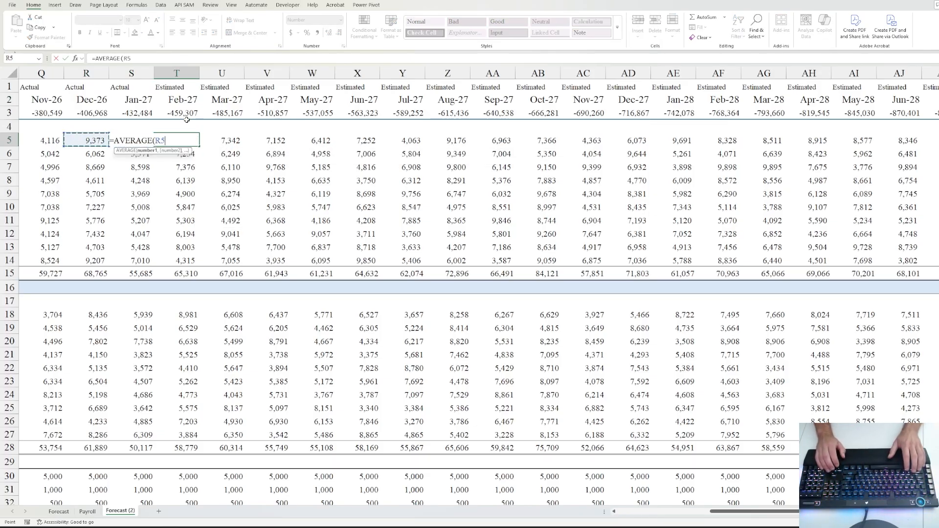
{"action": "key", "text": "ctrl+Left"}
{"action": "key", "text": "Right"}
{"action": "key", "text": "shift+Right"}
{"action": "key", "text": "shift+Right"}
{"action": "key", "text": "shift+Right"}
{"action": "key", "text": "shift+Right"}
{"action": "key", "text": "shift+Right"}
{"action": "key", "text": "shift+Right"}
{"action": "key", "text": "shift+Right"}
{"action": "key", "text": "shift+Right"}
{"action": "key", "text": "shift+Right"}
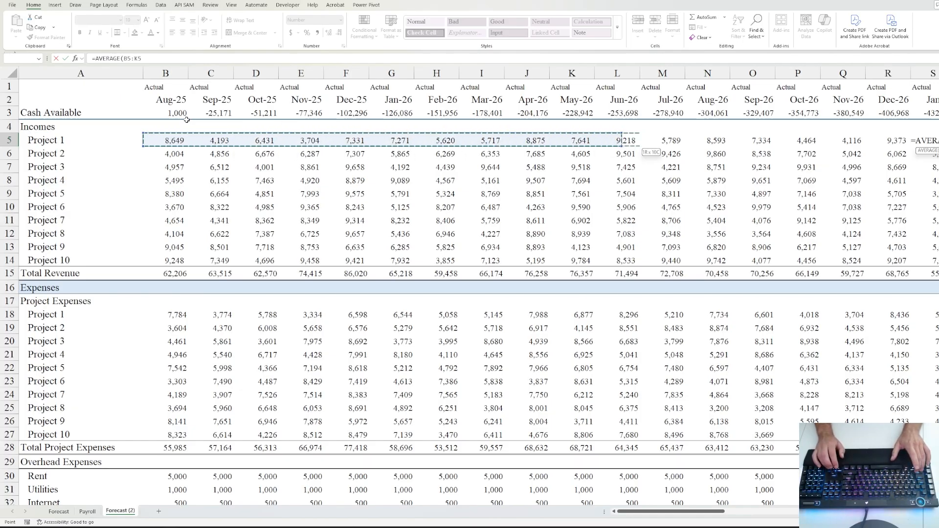
{"action": "key", "text": "shift+Right"}
{"action": "key", "text": "shift+Right"}
{"action": "key", "text": "shift+Right"}
{"action": "key", "text": "shift+Right"}
{"action": "key", "text": "shift+Right"}
{"action": "key", "text": "shift+Right"}
{"action": "key", "text": "shift+Right"}
{"action": "key", "text": "shift+Right"}
{"action": "key", "text": "ctrl+Return"}
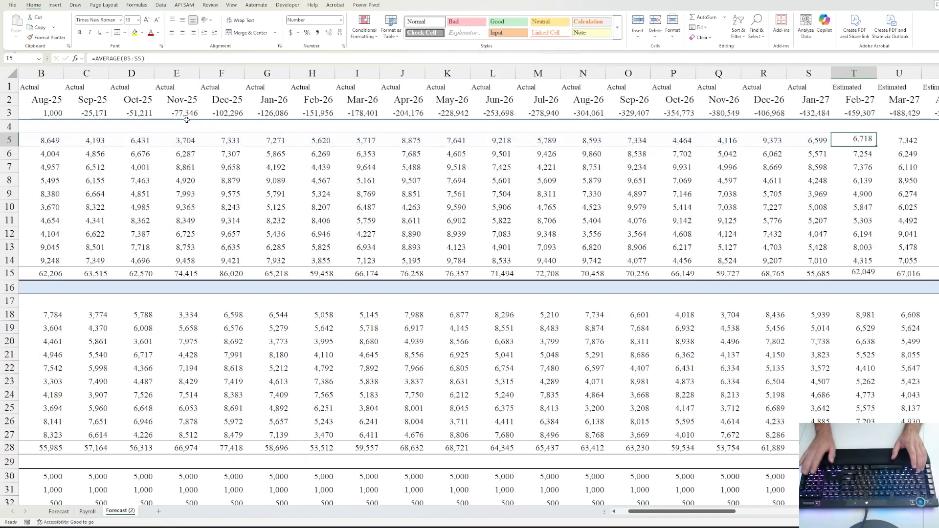
{"action": "key", "text": "Left"}
{"action": "key", "text": "Right"}
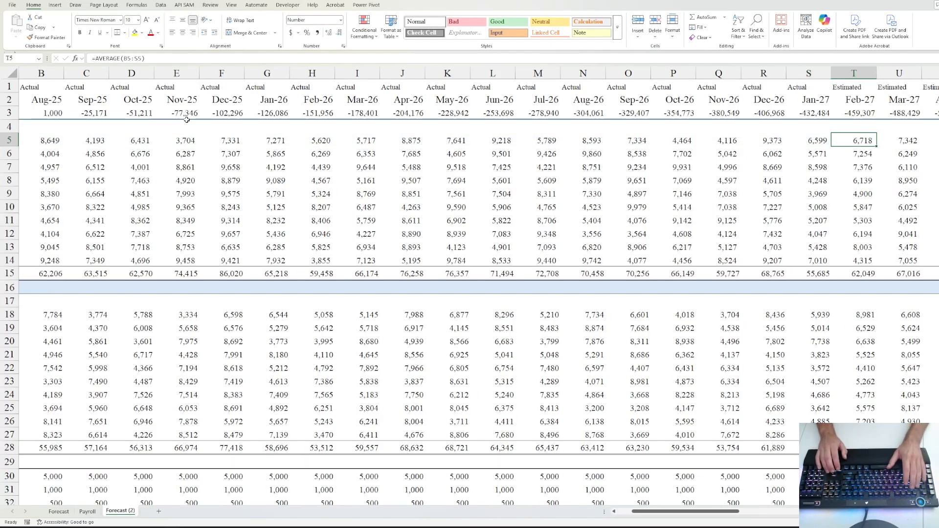
{"action": "key", "text": "F2"}
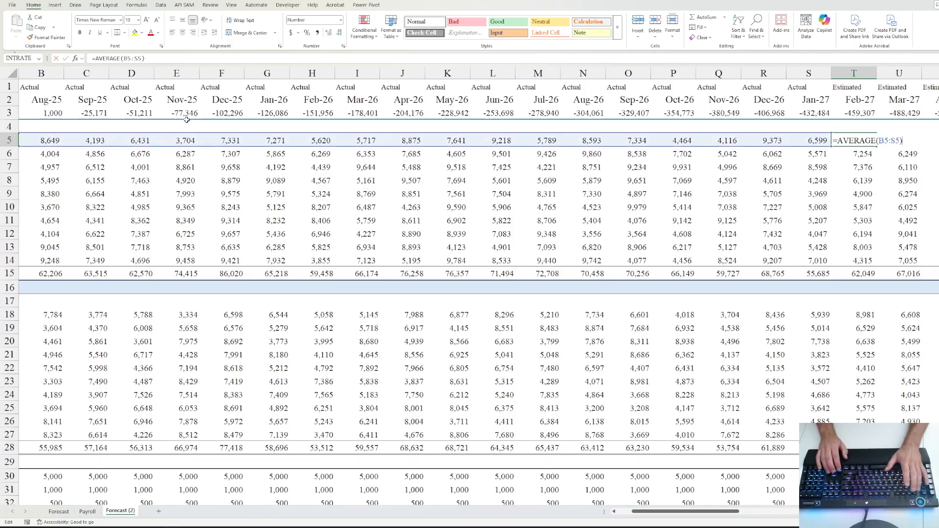
{"action": "key", "text": "Escape"}
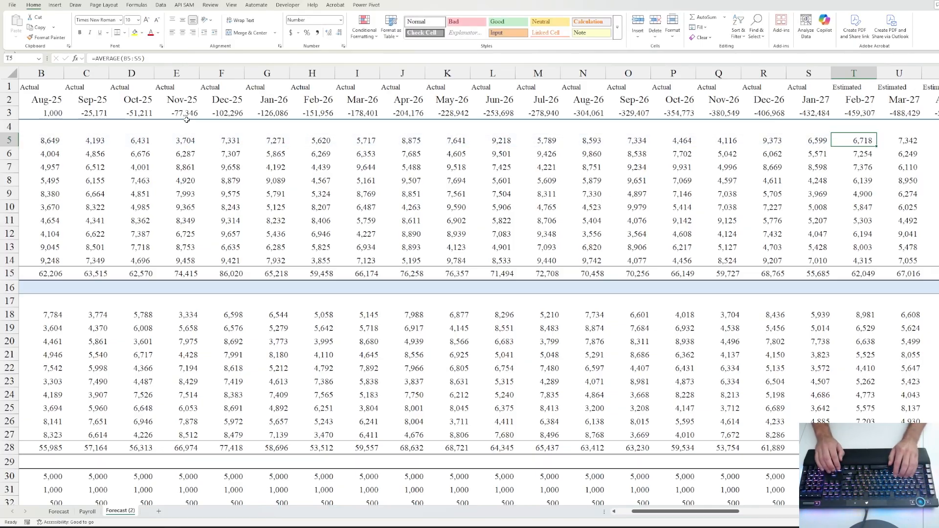
- Copy the average formula down to T14 and right across T5:BJ14
{"action": "key", "text": "shift+Down"}
{"action": "key", "text": "shift+Down"}
{"action": "key", "text": "shift+Down"}
{"action": "key", "text": "shift+Down"}
{"action": "key", "text": "shift+Down"}
{"action": "key", "text": "shift+Down"}
{"action": "key", "text": "shift+Down"}
{"action": "key", "text": "shift+Down"}
{"action": "key", "text": "shift+Down"}
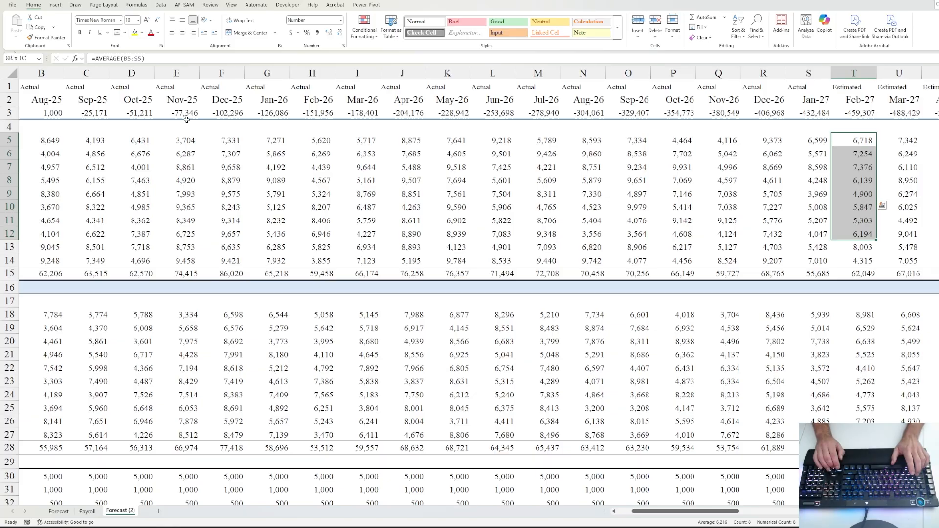
{"action": "key", "text": "ctrl+d"}
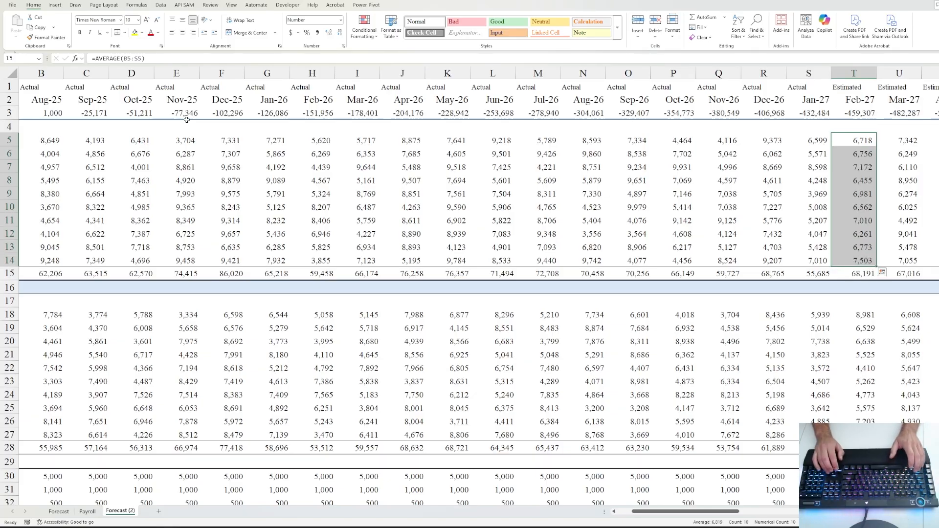
{"action": "key", "text": "shift+Right"}
{"action": "key", "text": "shift+BackSpace"}
{"action": "key", "text": "shift+Down"}
{"action": "key", "text": "shift+Down"}
{"action": "key", "text": "shift+Down"}
{"action": "key", "text": "shift+Down"}
{"action": "key", "text": "shift+Down"}
{"action": "key", "text": "shift+Down"}
{"action": "key", "text": "shift+Down"}
{"action": "key", "text": "shift+Down"}
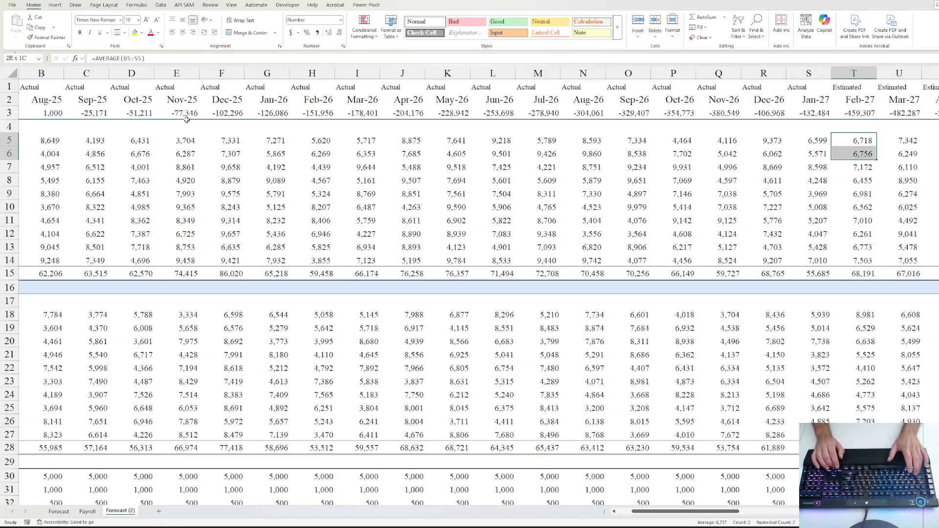
{"action": "key", "text": "shift+Down"}
{"action": "key", "text": "ctrl+shift+Right"}
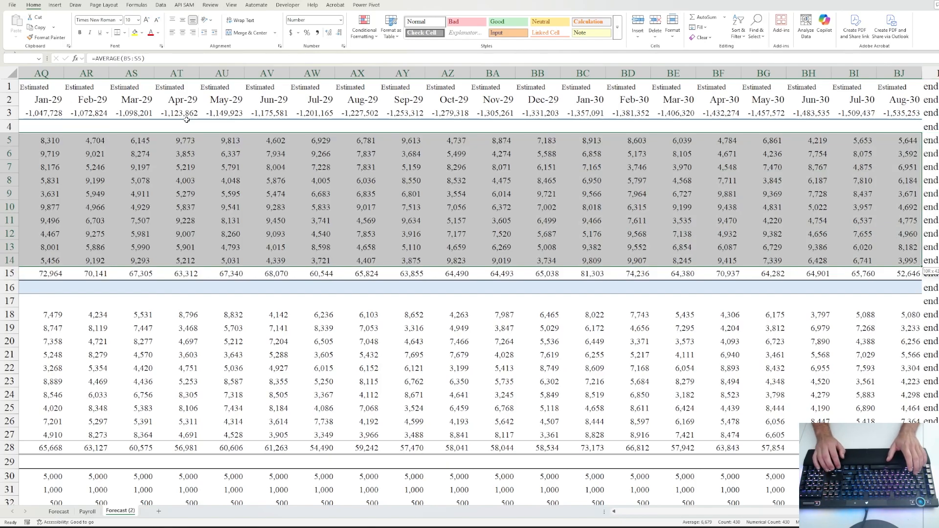
{"action": "key", "text": "ctrl+r"}
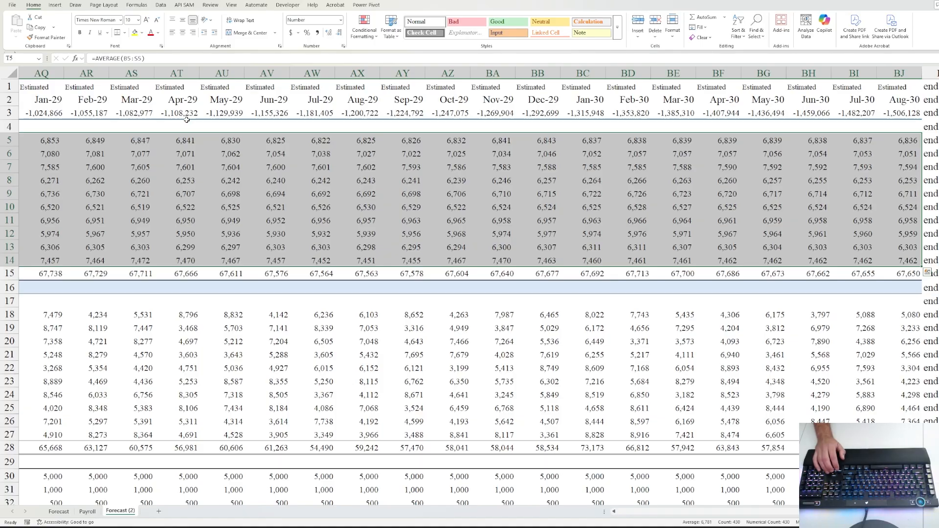
{"action": "key", "text": "Left"}
{"action": "key", "text": "Right"}
{"action": "key", "text": "Right"}
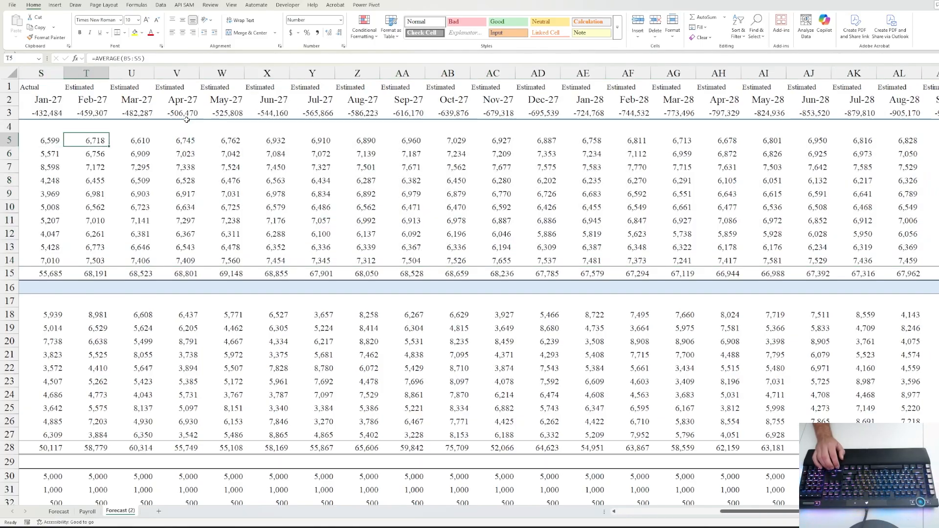
{"action": "key", "text": "Left"}
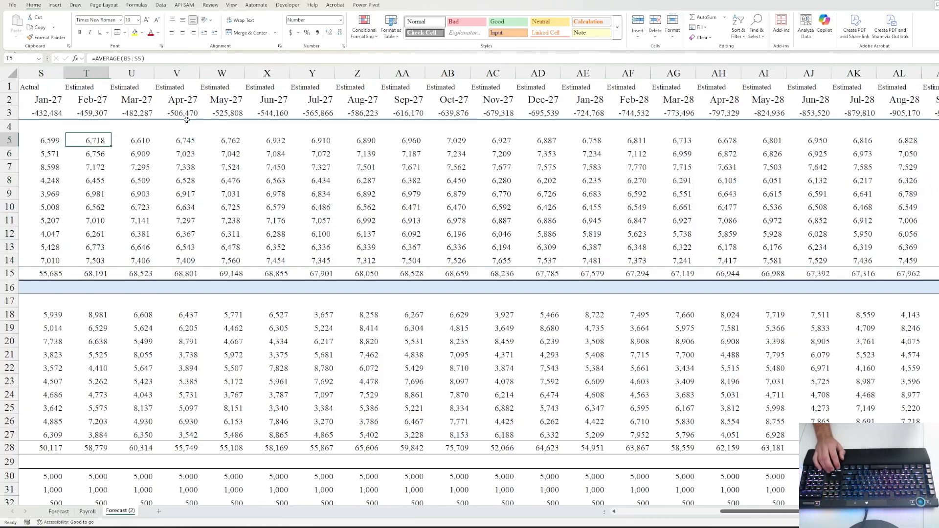
{"action": "key", "text": "Left"}
{"action": "key", "text": "Left"}
{"action": "key", "text": "Left"}
{"action": "key", "text": "Right"}
{"action": "key", "text": "Right"}
{"action": "key", "text": "Right"}
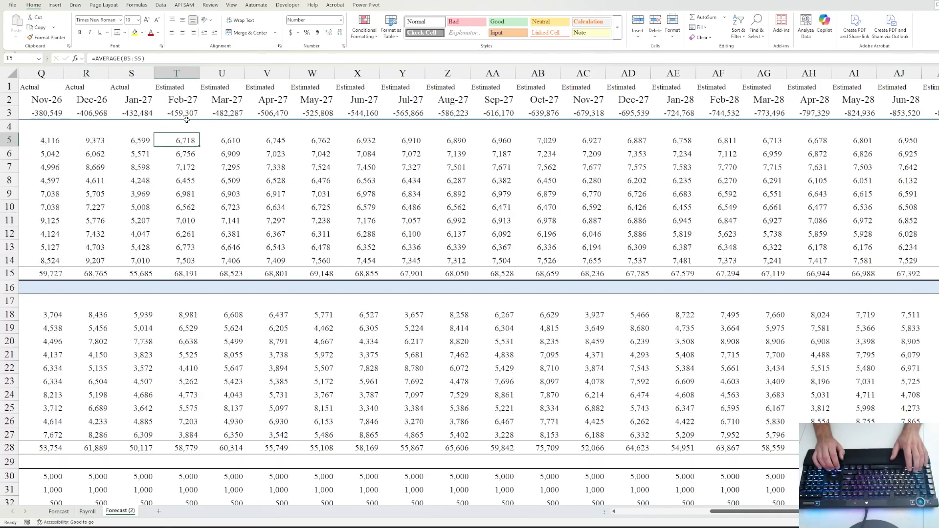
{"action": "key", "text": "shift+Down"}
{"action": "key", "text": "shift+Down"}
{"action": "key", "text": "shift+Down"}
{"action": "key", "text": "shift+Down"}
{"action": "key", "text": "shift+Down"}
{"action": "key", "text": "shift+Down"}
{"action": "key", "text": "shift+Down"}
{"action": "key", "text": "shift+Down"}
{"action": "key", "text": "shift+Down"}
{"action": "key", "text": "shift+Down"}
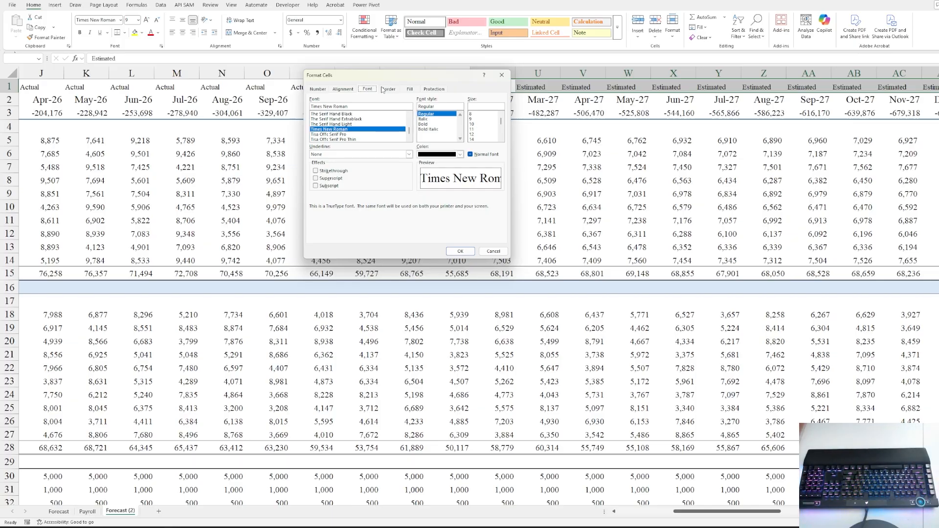
- Give the selected Feb-27 onward Estimated headers a deeper peach background fill
{"action": "left_click", "coordinate": [410, 89]}
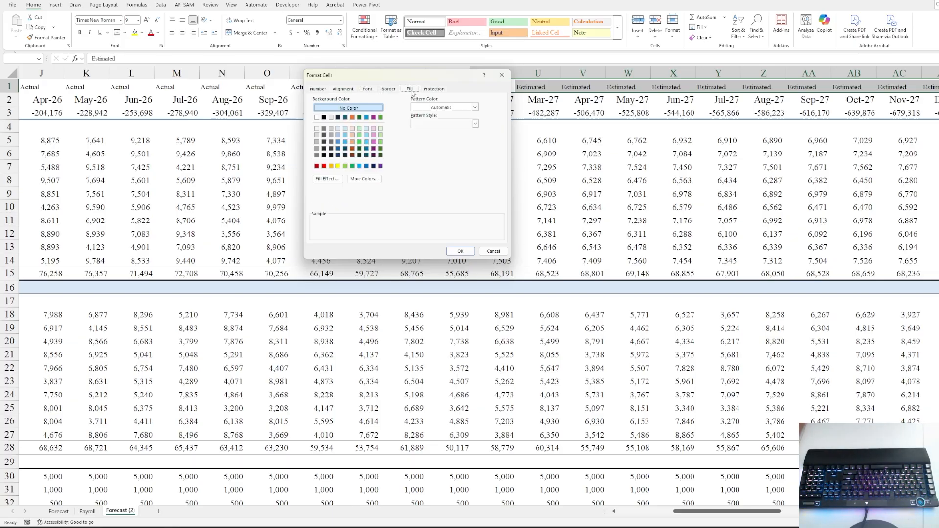
{"action": "left_click", "coordinate": [381, 129]}
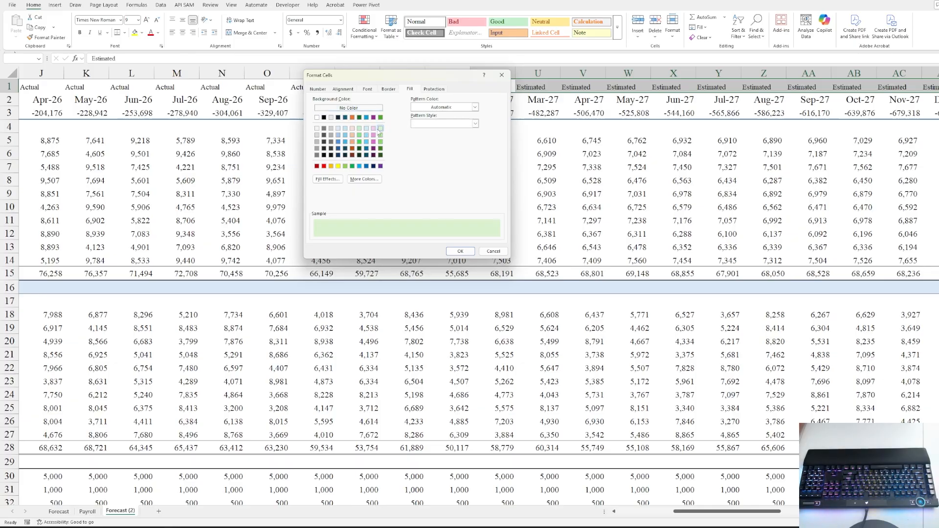
{"action": "left_click", "coordinate": [352, 128]}
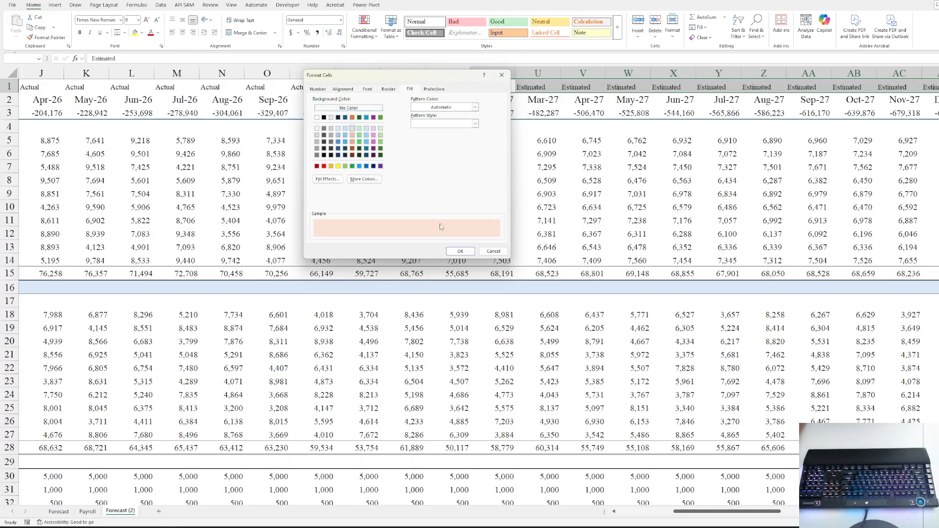
{"action": "left_click", "coordinate": [352, 135]}
{"action": "left_click", "coordinate": [461, 251]}
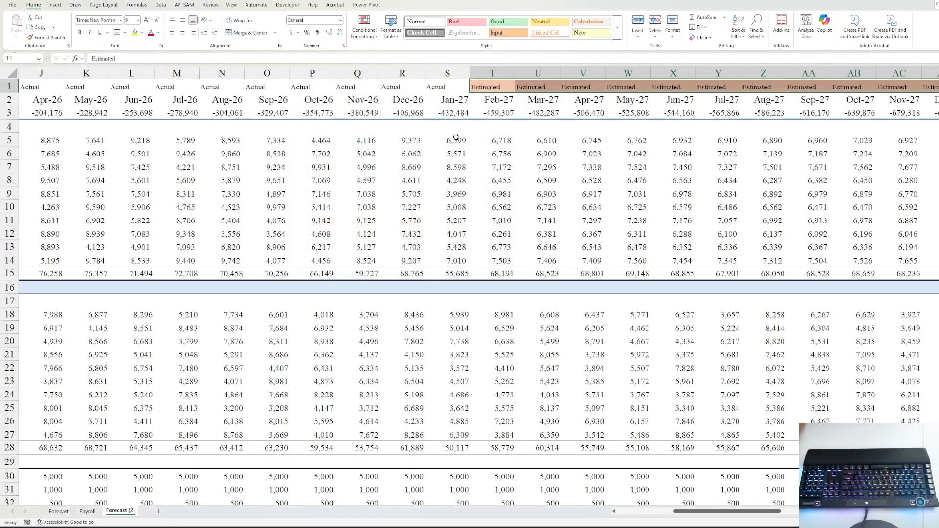
{"action": "left_click", "coordinate": [503, 139]}
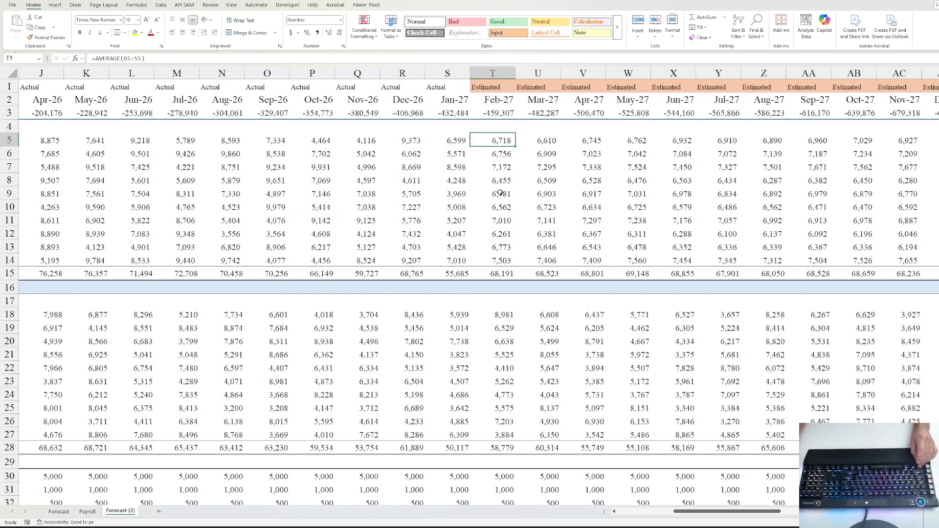
- Copy T5's AVERAGE formula into T18:T27 and fill it right through every estimated month
{"action": "left_click", "coordinate": [507, 315]}
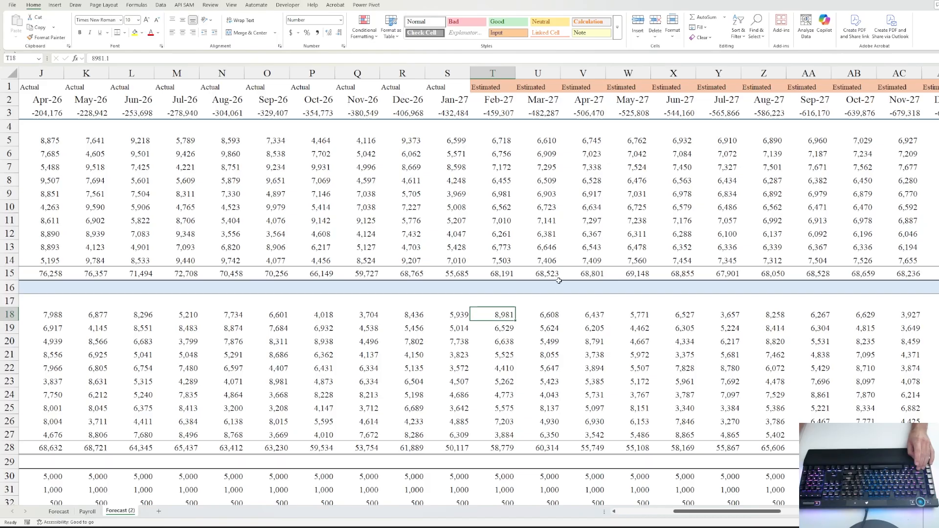
{"action": "left_click", "coordinate": [505, 141]}
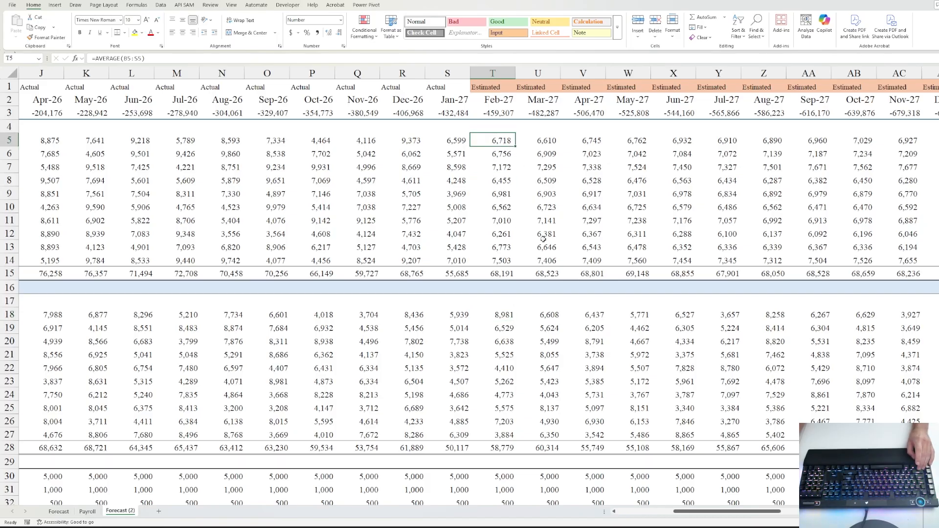
{"action": "key", "text": "ctrl+c"}
{"action": "key", "text": "ctrl+Down"}
{"action": "key", "text": "ctrl+Down"}
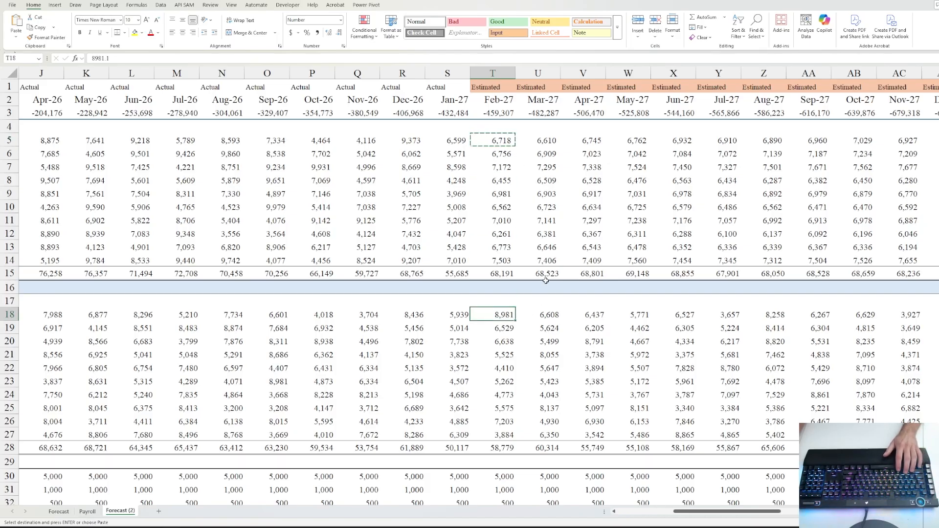
{"action": "key", "text": "ctrl+v"}
{"action": "left_click", "coordinate": [504, 352]}
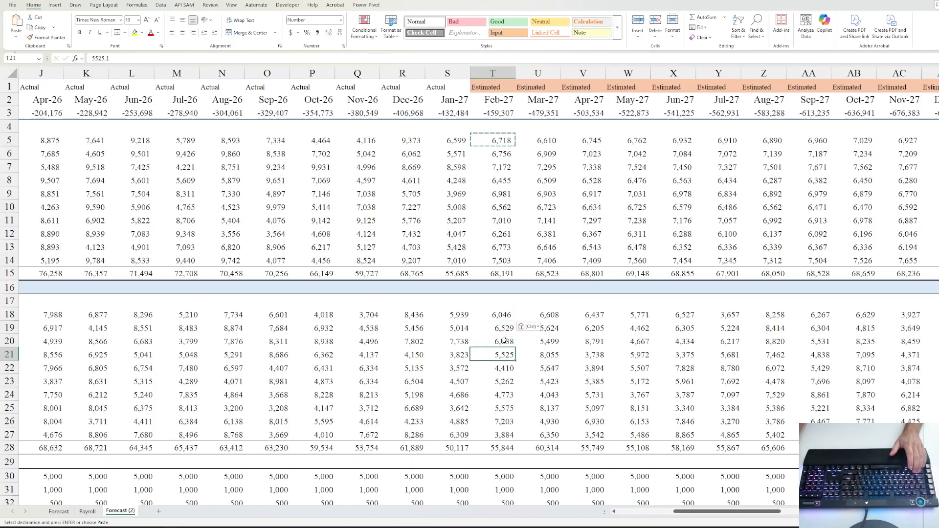
{"action": "left_click", "coordinate": [504, 315]}
{"action": "key", "text": "shift+Down"}
{"action": "key", "text": "shift+Down"}
{"action": "key", "text": "shift+Down"}
{"action": "key", "text": "shift+Down"}
{"action": "key", "text": "shift+Down"}
{"action": "key", "text": "shift+Down"}
{"action": "key", "text": "shift+Down"}
{"action": "key", "text": "shift+Down"}
{"action": "key", "text": "shift+Down"}
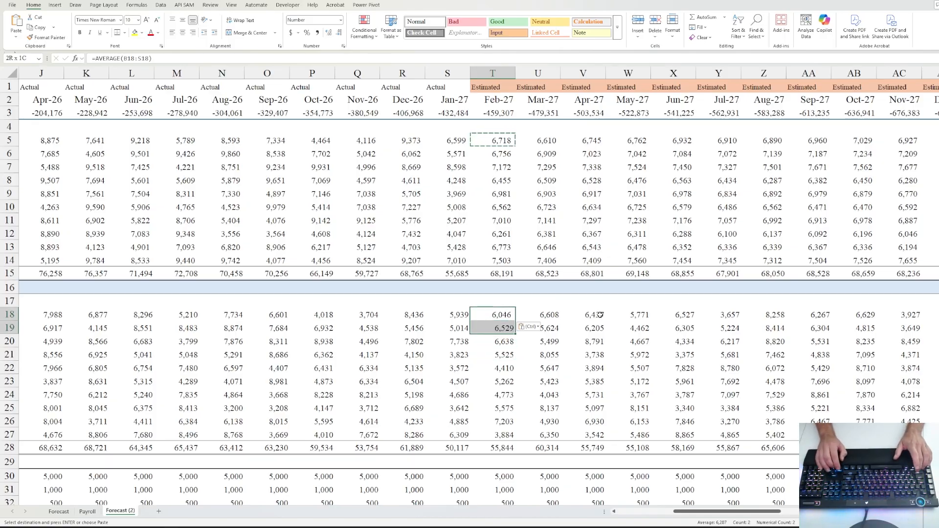
{"action": "key", "text": "Escape"}
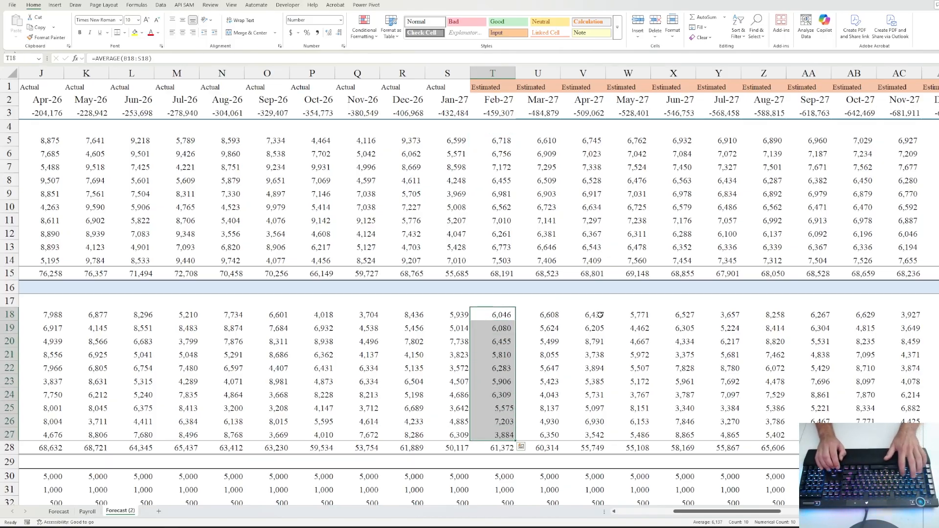
{"action": "key", "text": "ctrl+shift+Right"}
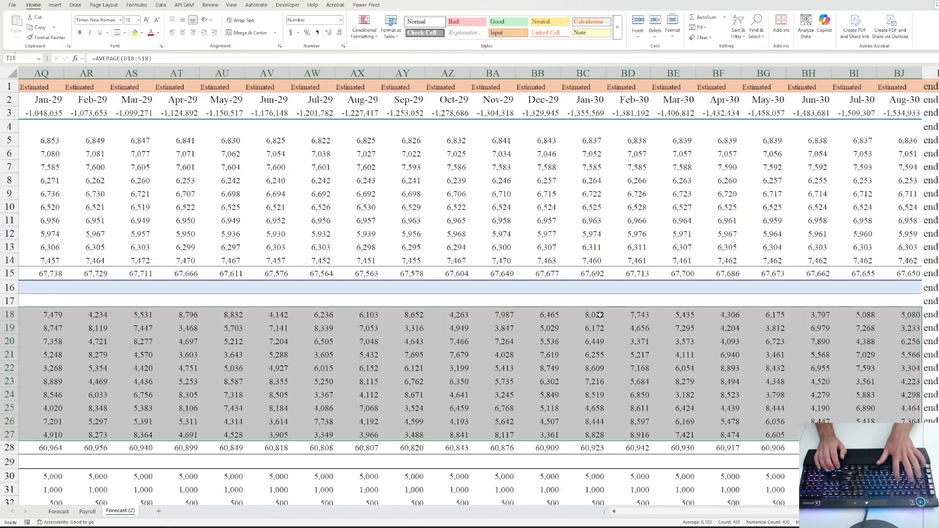
{"action": "key", "text": "ctrl+r"}
- Review the estimated expense averages and the formula behind the Feb-27 date
{"action": "key", "text": "Left"}
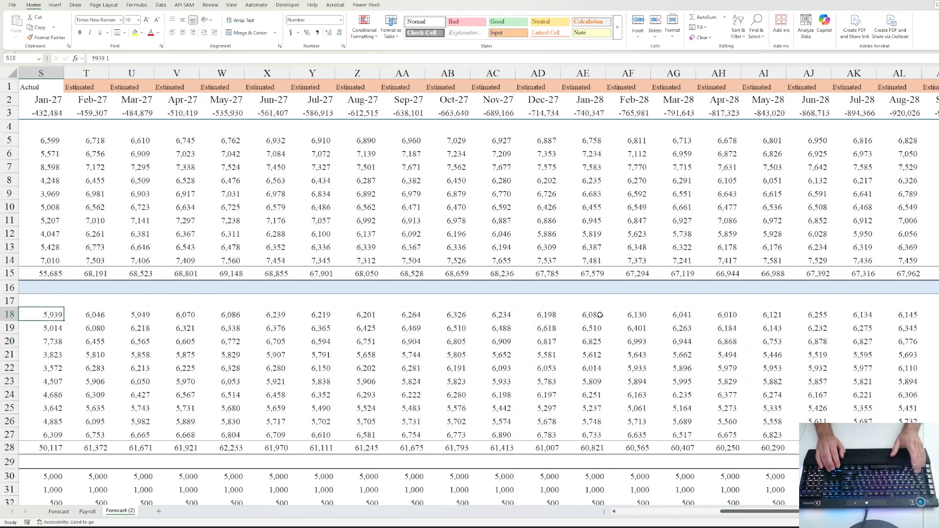
{"action": "key", "text": "Left"}
{"action": "key", "text": "Left"}
{"action": "key", "text": "Left"}
{"action": "key", "text": "Left"}
{"action": "key", "text": "Left"}
{"action": "key", "text": "Left"}
{"action": "key", "text": "Left"}
{"action": "key", "text": "Left"}
{"action": "key", "text": "Left"}
{"action": "key", "text": "Left"}
{"action": "key", "text": "Right"}
{"action": "key", "text": "Right"}
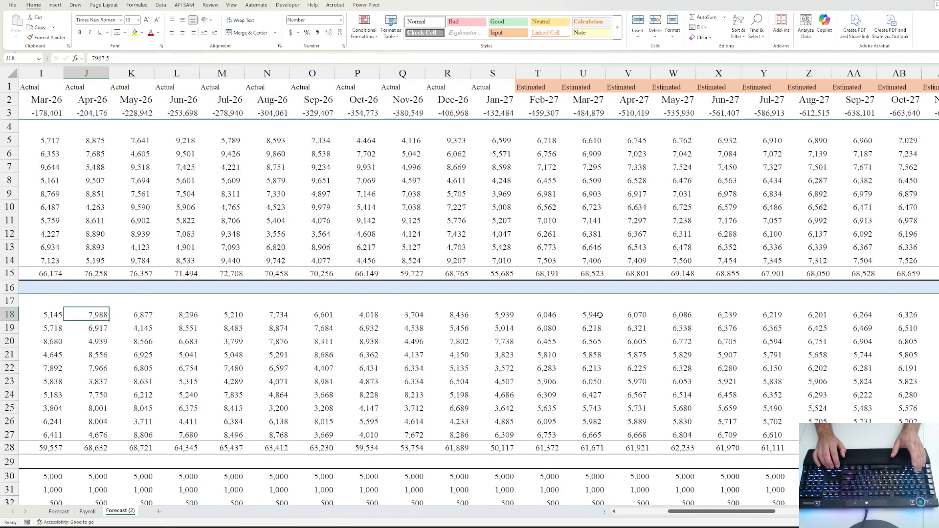
{"action": "key", "text": "Right"}
{"action": "key", "text": "Right"}
{"action": "key", "text": "Right"}
{"action": "key", "text": "Right"}
{"action": "key", "text": "Right"}
{"action": "key", "text": "Right"}
{"action": "key", "text": "Right"}
{"action": "key", "text": "Right"}
{"action": "key", "text": "Right"}
{"action": "key", "text": "Right"}
{"action": "key", "text": "Right"}
{"action": "key", "text": "Down"}
{"action": "key", "text": "Left"}
{"action": "key", "text": "Left"}
{"action": "key", "text": "Left"}
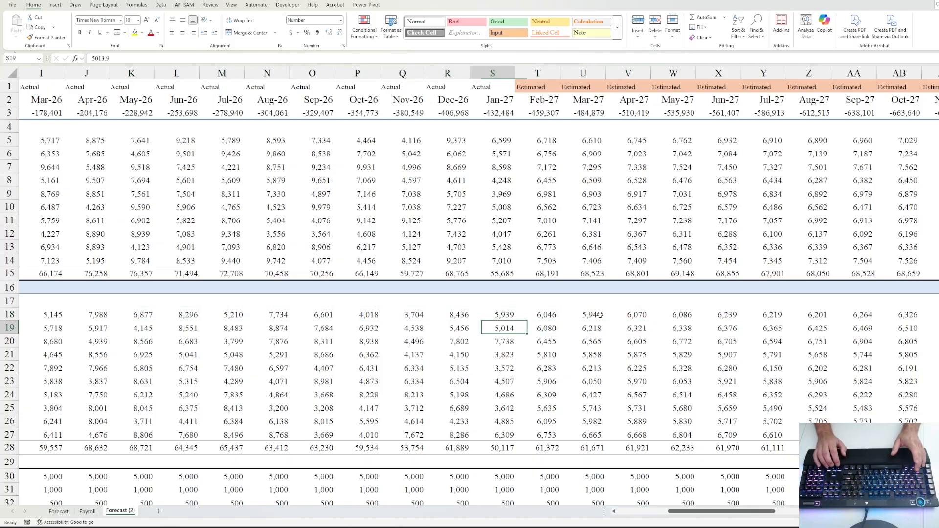
{"action": "key", "text": "Up"}
{"action": "key", "text": "Right"}
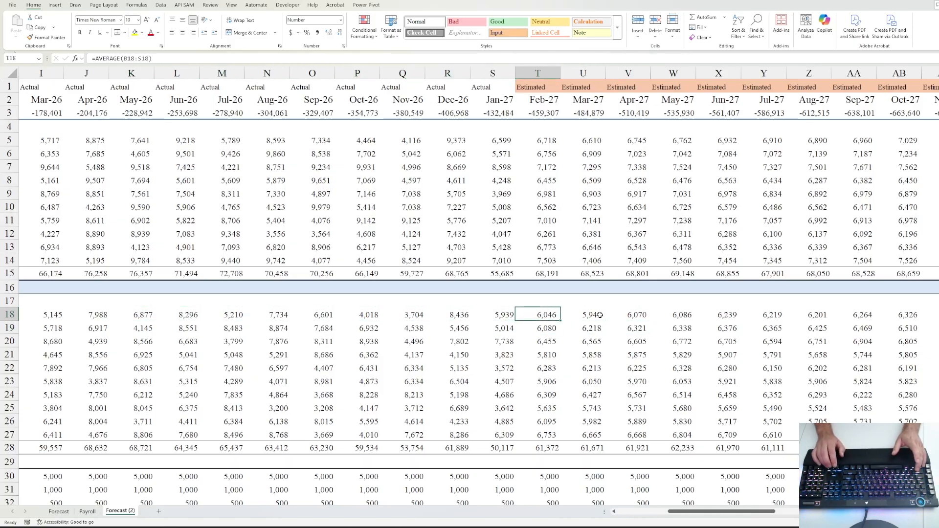
{"action": "key", "text": "Down"}
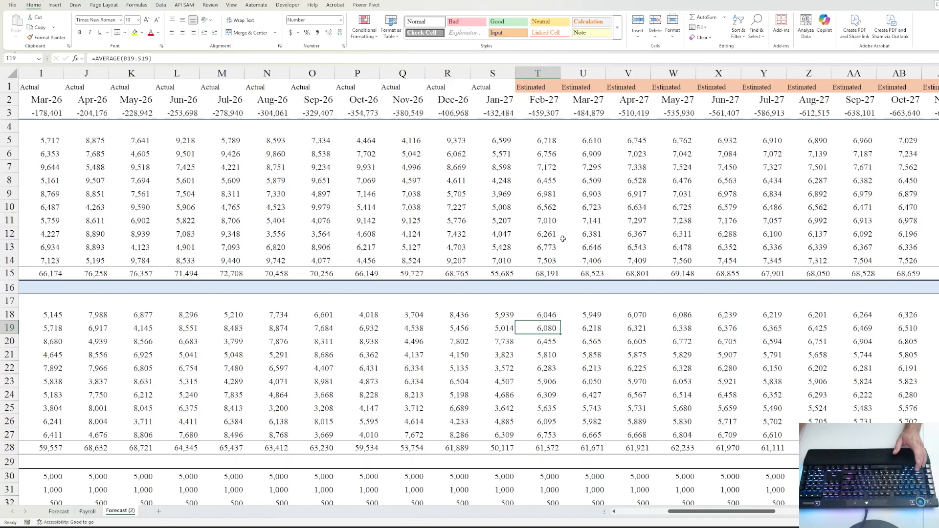
{"action": "scroll", "coordinate": [570, 206], "scroll_direction": "down", "scroll_amount": 8}
{"action": "scroll", "coordinate": [570, 206], "scroll_direction": "up", "scroll_amount": 8}
{"action": "left_click", "coordinate": [558, 103]}
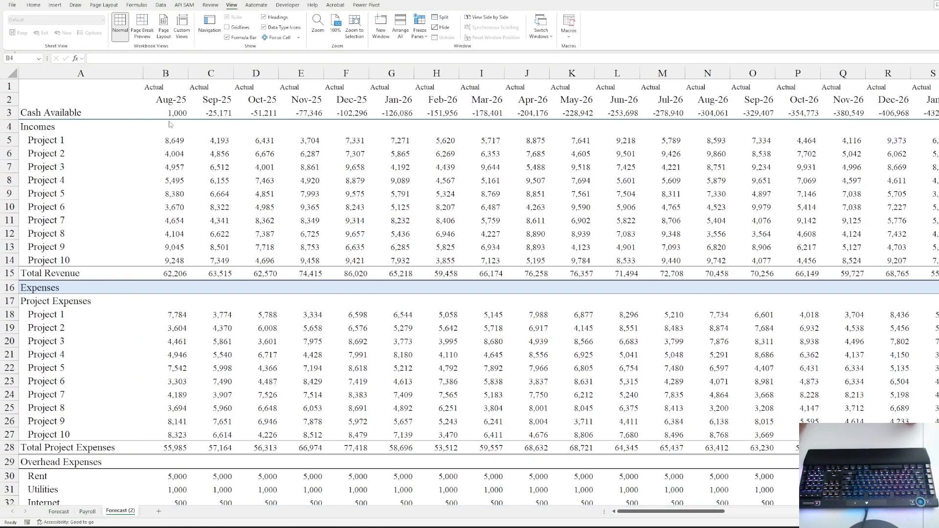
{"action": "left_click", "coordinate": [171, 124]}
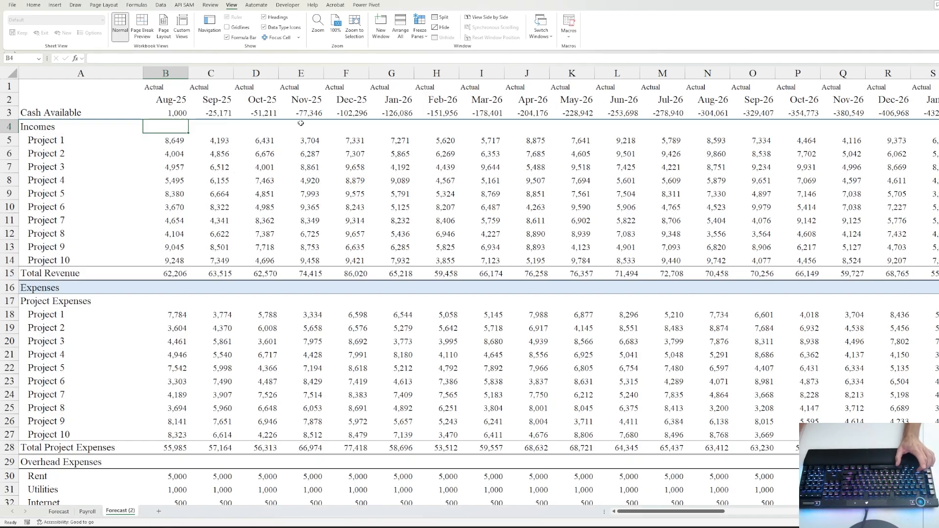
- Freeze panes above row 4 so the three header rows stay fixed
{"action": "key", "text": "shift+space"}
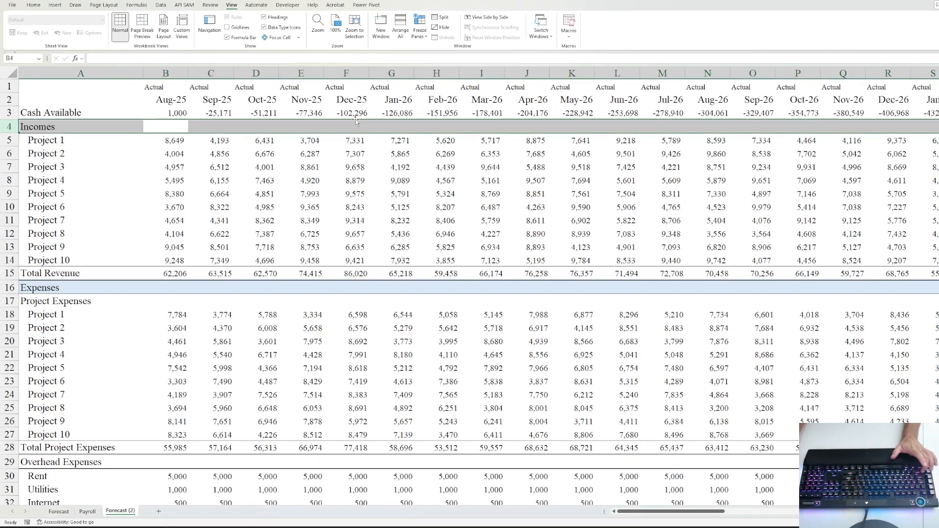
{"action": "left_click", "coordinate": [419, 32]}
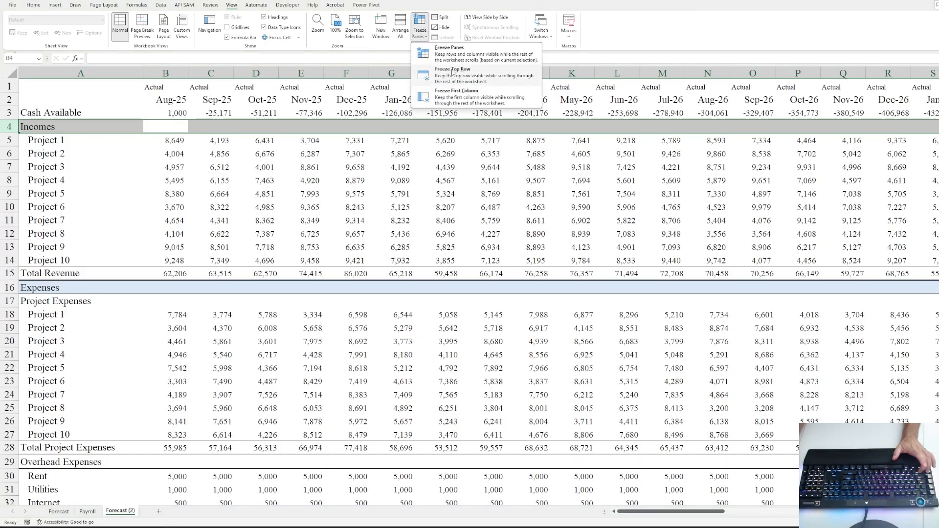
{"action": "left_click", "coordinate": [449, 51]}
{"action": "left_click", "coordinate": [169, 142]}
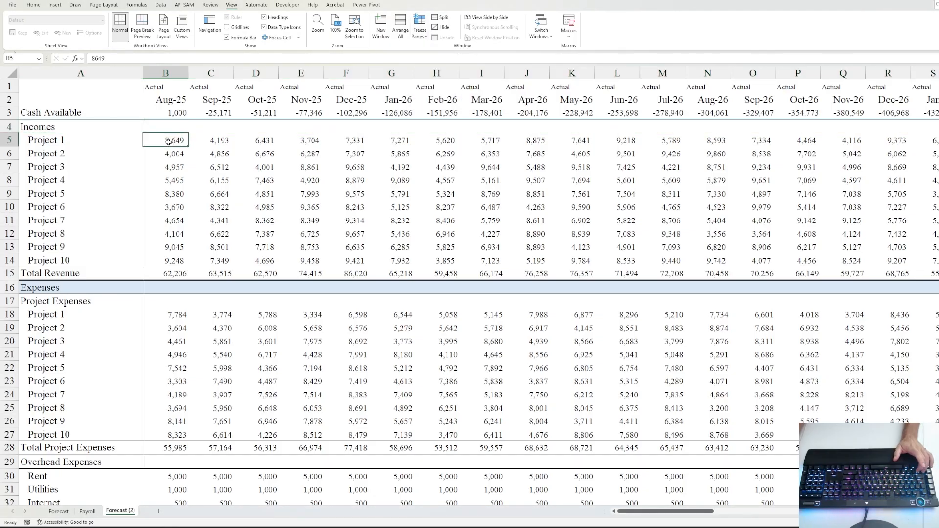
- Test the sheet with 500,000 in Aug-25 Shop Supplies, then undo back to 325
{"action": "key", "text": "Down"}
{"action": "key", "text": "Down"}
{"action": "key", "text": "Down"}
{"action": "key", "text": "Down"}
{"action": "key", "text": "Down"}
{"action": "key", "text": "Down"}
{"action": "key", "text": "Down"}
{"action": "key", "text": "Down"}
{"action": "key", "text": "Down"}
{"action": "key", "text": "Down"}
{"action": "key", "text": "Down"}
{"action": "key", "text": "Down"}
{"action": "key", "text": "Down"}
{"action": "key", "text": "Down"}
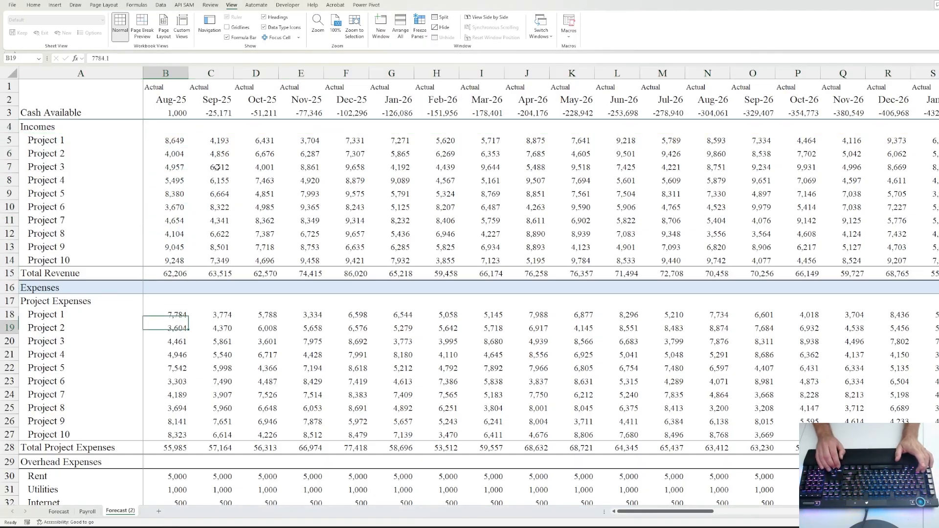
{"action": "key", "text": "Down"}
{"action": "key", "text": "Down"}
{"action": "key", "text": "Down"}
{"action": "key", "text": "Down"}
{"action": "key", "text": "Down"}
{"action": "key", "text": "Down"}
{"action": "key", "text": "Down"}
{"action": "key", "text": "Down"}
{"action": "key", "text": "Down"}
{"action": "key", "text": "Down"}
{"action": "key", "text": "Down"}
{"action": "key", "text": "Down"}
{"action": "key", "text": "Down"}
{"action": "key", "text": "Down"}
{"action": "key", "text": "Down"}
{"action": "key", "text": "Down"}
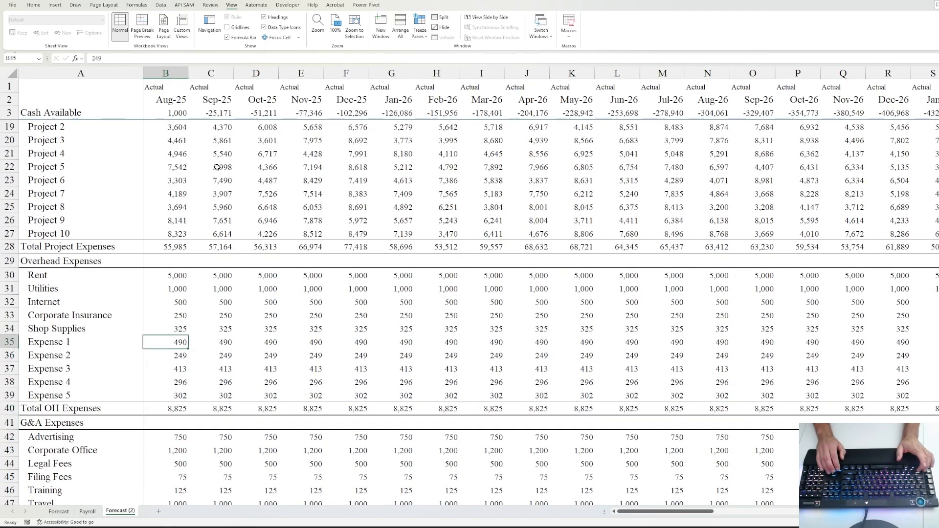
{"action": "key", "text": "Up"}
{"action": "type", "text": "500,0"}
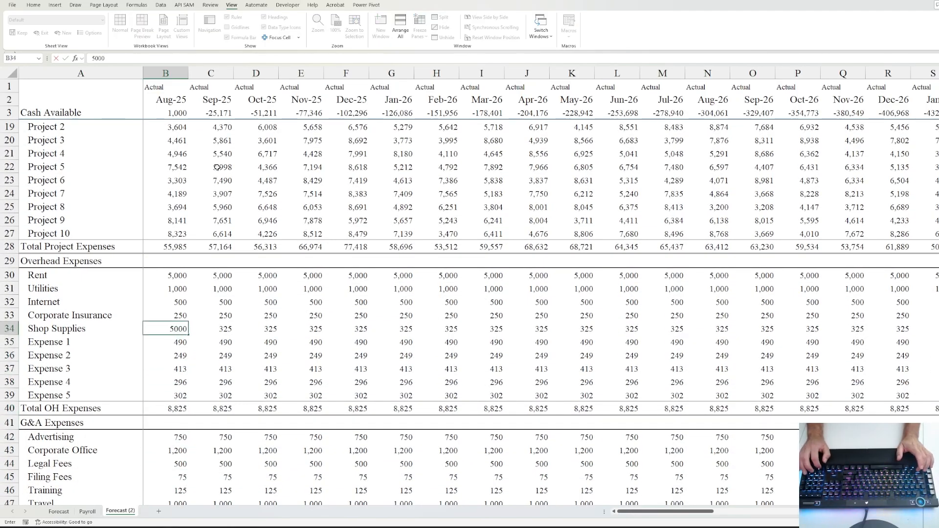
{"action": "type", "text": "00"}
{"action": "key", "text": "ctrl+Return"}
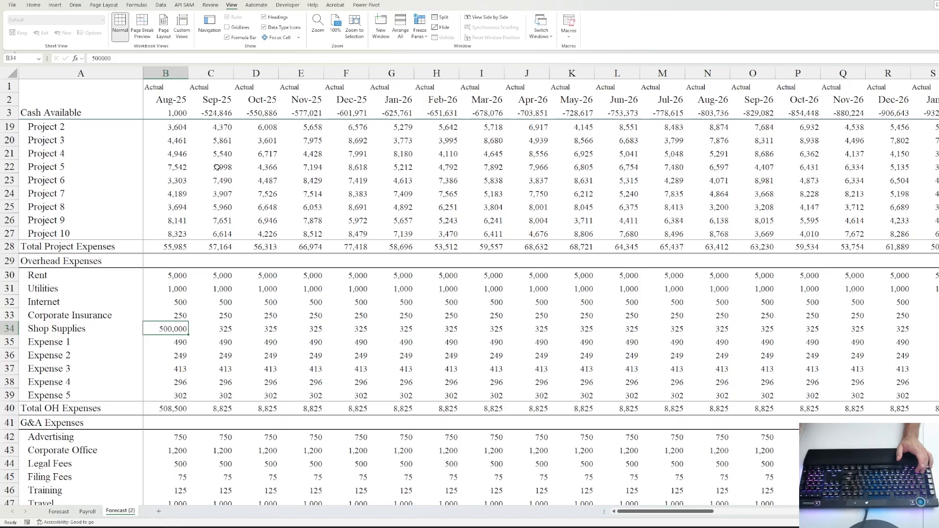
{"action": "key", "text": "ctrl+z"}
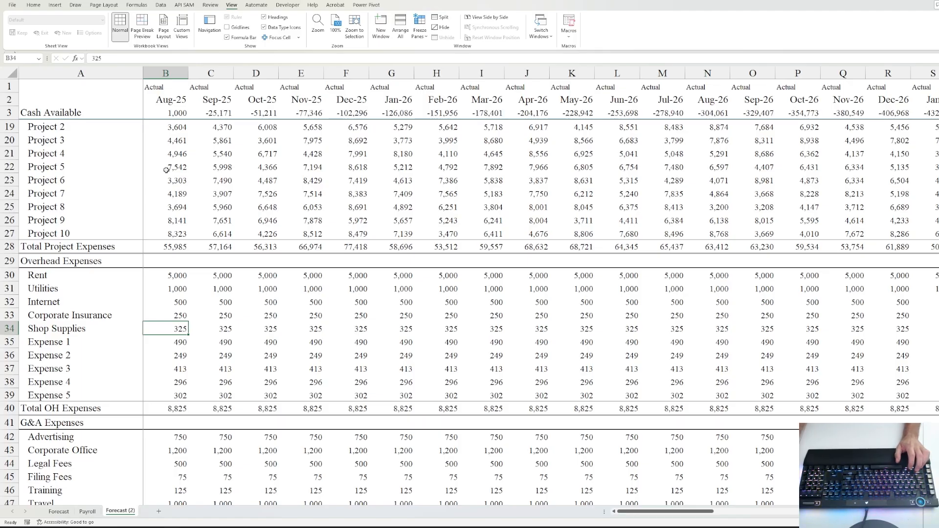
{"action": "left_click", "coordinate": [71, 337]}
{"action": "left_click", "coordinate": [182, 334]}
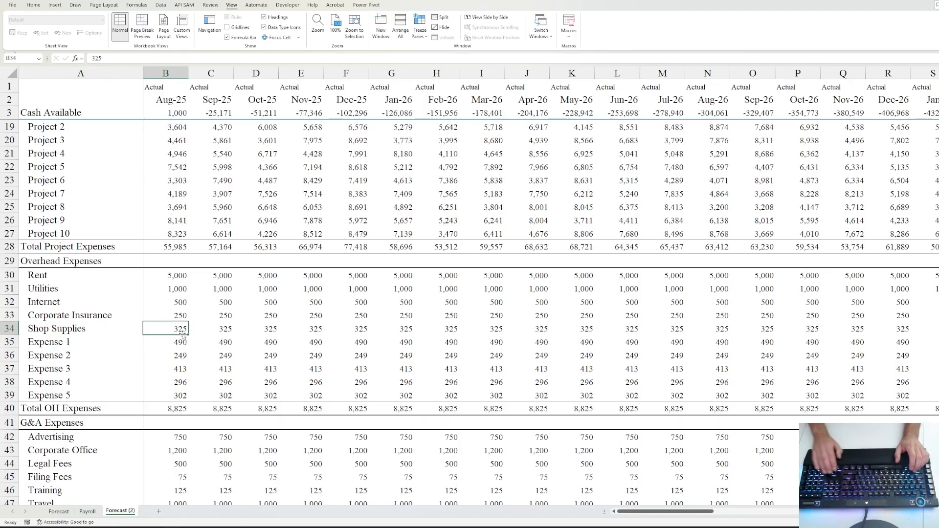
{"action": "key", "text": "Right"}
{"action": "key", "text": "Right"}
{"action": "key", "text": "Right"}
{"action": "key", "text": "Right"}
{"action": "key", "text": "Right"}
{"action": "key", "text": "Right"}
{"action": "key", "text": "Right"}
{"action": "key", "text": "Right"}
{"action": "key", "text": "Right"}
{"action": "key", "text": "Right"}
{"action": "key", "text": "Right"}
{"action": "key", "text": "Right"}
{"action": "key", "text": "Right"}
{"action": "key", "text": "Right"}
{"action": "key", "text": "Right"}
{"action": "key", "text": "Right"}
{"action": "key", "text": "Right"}
{"action": "key", "text": "Right"}
{"action": "key", "text": "Right"}
{"action": "key", "text": "Right"}
{"action": "key", "text": "Right"}
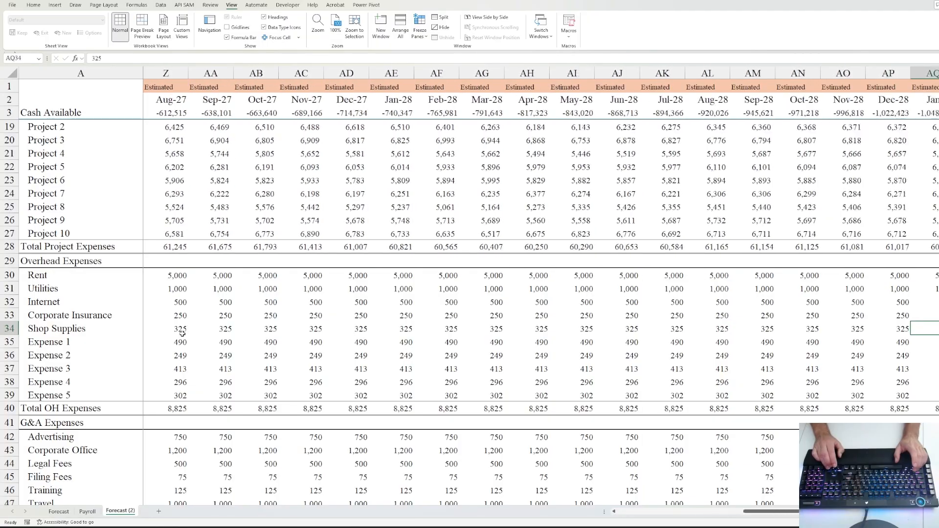
{"action": "key", "text": "Up"}
{"action": "key", "text": "Up"}
{"action": "key", "text": "Up"}
{"action": "key", "text": "Up"}
{"action": "key", "text": "Right"}
{"action": "key", "text": "Right"}
{"action": "key", "text": "Right"}
{"action": "key", "text": "Right"}
{"action": "key", "text": "Right"}
{"action": "key", "text": "Right"}
{"action": "key", "text": "Right"}
{"action": "key", "text": "Right"}
{"action": "key", "text": "Right"}
{"action": "key", "text": "Right"}
{"action": "key", "text": "Right"}
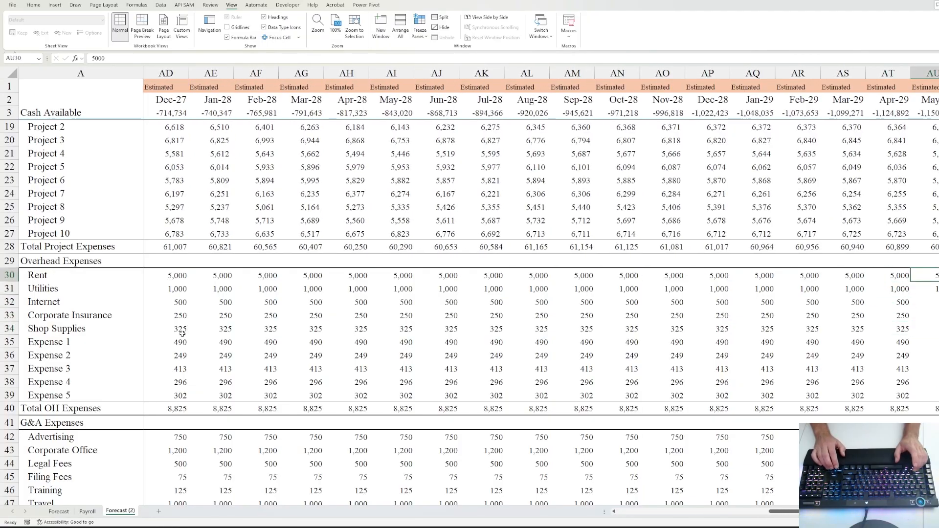
{"action": "key", "text": "Left"}
{"action": "key", "text": "Left"}
{"action": "key", "text": "Left"}
{"action": "key", "text": "Left"}
{"action": "key", "text": "Left"}
{"action": "key", "text": "Left"}
{"action": "key", "text": "Left"}
{"action": "key", "text": "Left"}
{"action": "key", "text": "Left"}
{"action": "key", "text": "Left"}
{"action": "key", "text": "Left"}
{"action": "key", "text": "Left"}
{"action": "key", "text": "Left"}
{"action": "key", "text": "Left"}
{"action": "key", "text": "Left"}
{"action": "key", "text": "Left"}
{"action": "key", "text": "Left"}
{"action": "key", "text": "Left"}
{"action": "key", "text": "Left"}
{"action": "key", "text": "Left"}
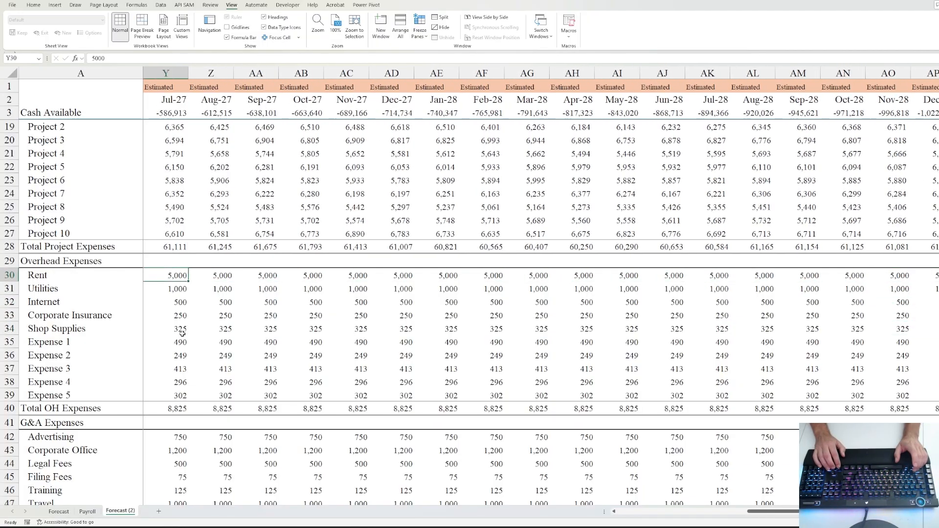
{"action": "key", "text": "Left"}
{"action": "key", "text": "Left"}
{"action": "key", "text": "Left"}
{"action": "key", "text": "Left"}
{"action": "key", "text": "Left"}
{"action": "key", "text": "Left"}
{"action": "key", "text": "Left"}
{"action": "key", "text": "Left"}
{"action": "key", "text": "Left"}
{"action": "key", "text": "Right"}
{"action": "key", "text": "Right"}
{"action": "key", "text": "Right"}
{"action": "key", "text": "Right"}
{"action": "key", "text": "Right"}
{"action": "key", "text": "Right"}
{"action": "key", "text": "Right"}
{"action": "key", "text": "Right"}
{"action": "key", "text": "Right"}
{"action": "key", "text": "Right"}
{"action": "key", "text": "Right"}
{"action": "key", "text": "Right"}
{"action": "key", "text": "Right"}
{"action": "key", "text": "Right"}
{"action": "key", "text": "Right"}
{"action": "key", "text": "Right"}
{"action": "key", "text": "Right"}
{"action": "key", "text": "Right"}
{"action": "key", "text": "Right"}
{"action": "key", "text": "Right"}
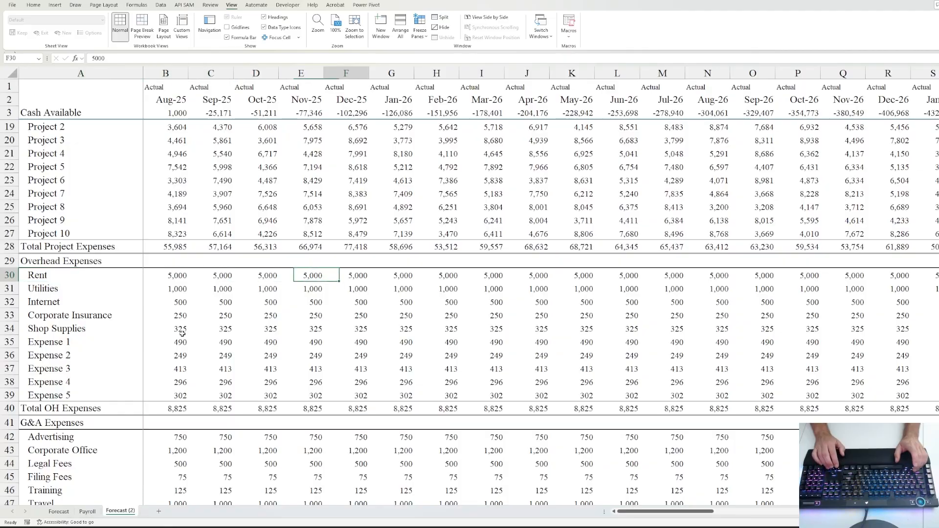
{"action": "key", "text": "Right"}
{"action": "key", "text": "Right"}
{"action": "key", "text": "Right"}
{"action": "key", "text": "Right"}
{"action": "key", "text": "Right"}
{"action": "key", "text": "Right"}
{"action": "key", "text": "Right"}
{"action": "key", "text": "Right"}
{"action": "key", "text": "Right"}
{"action": "key", "text": "Right"}
{"action": "key", "text": "Right"}
{"action": "key", "text": "Right"}
{"action": "key", "text": "Right"}
{"action": "key", "text": "Right"}
{"action": "key", "text": "Right"}
{"action": "key", "text": "Right"}
{"action": "key", "text": "Right"}
{"action": "key", "text": "Right"}
{"action": "key", "text": "Right"}
{"action": "key", "text": "Right"}
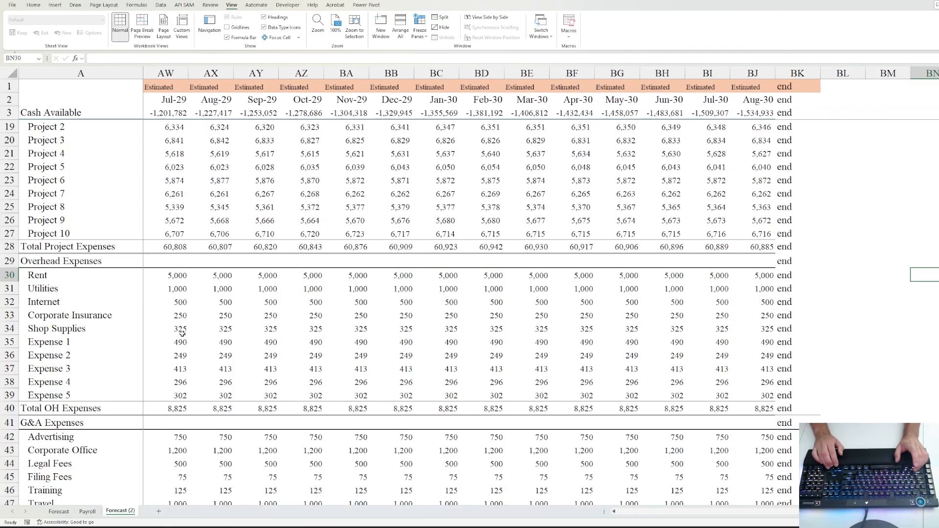
{"action": "key", "text": "Left"}
{"action": "key", "text": "Left"}
{"action": "key", "text": "Left"}
{"action": "key", "text": "Left"}
{"action": "key", "text": "Left"}
{"action": "key", "text": "Left"}
{"action": "key", "text": "Left"}
{"action": "key", "text": "Left"}
{"action": "key", "text": "Left"}
{"action": "key", "text": "Left"}
{"action": "key", "text": "Left"}
{"action": "key", "text": "Left"}
{"action": "key", "text": "Left"}
{"action": "key", "text": "Left"}
{"action": "key", "text": "Left"}
{"action": "key", "text": "Left"}
{"action": "key", "text": "Left"}
{"action": "key", "text": "Left"}
{"action": "key", "text": "Left"}
{"action": "key", "text": "Left"}
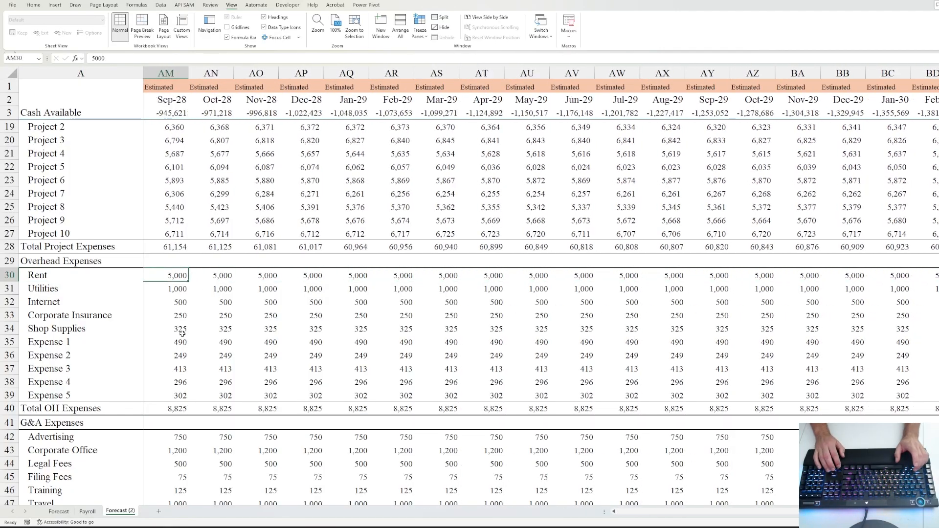
{"action": "key", "text": "Left"}
{"action": "key", "text": "Left"}
{"action": "key", "text": "Left"}
{"action": "key", "text": "Left"}
{"action": "key", "text": "Left"}
{"action": "key", "text": "Left"}
{"action": "key", "text": "Left"}
{"action": "key", "text": "Left"}
{"action": "key", "text": "Left"}
{"action": "key", "text": "Left"}
{"action": "key", "text": "Left"}
{"action": "key", "text": "Left"}
{"action": "key", "text": "Left"}
{"action": "key", "text": "Left"}
{"action": "key", "text": "Left"}
{"action": "key", "text": "Left"}
{"action": "key", "text": "Left"}
{"action": "key", "text": "Left"}
{"action": "key", "text": "Left"}
{"action": "key", "text": "Left"}
{"action": "key", "text": "Right"}
{"action": "key", "text": "Right"}
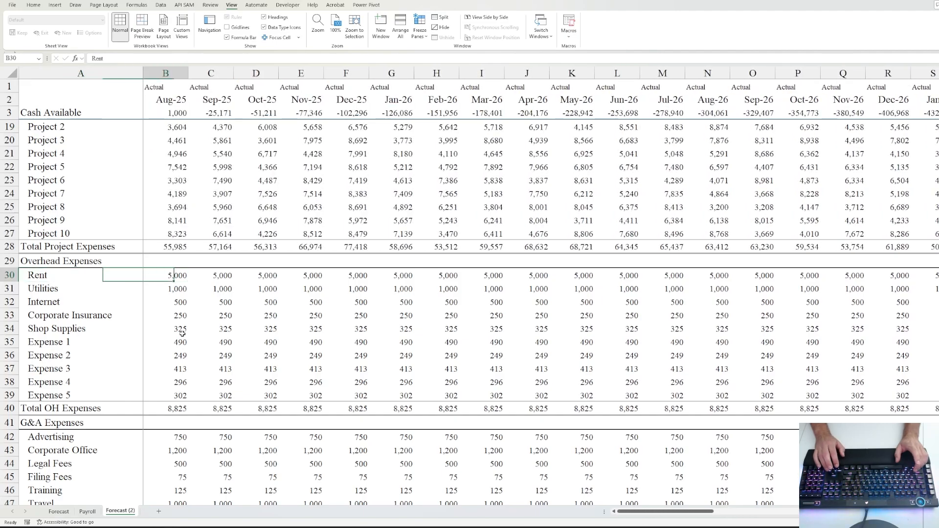
{"action": "key", "text": "Right"}
{"action": "key", "text": "Up"}
{"action": "key", "text": "Up"}
{"action": "key", "text": "Up"}
{"action": "key", "text": "Up"}
{"action": "key", "text": "Up"}
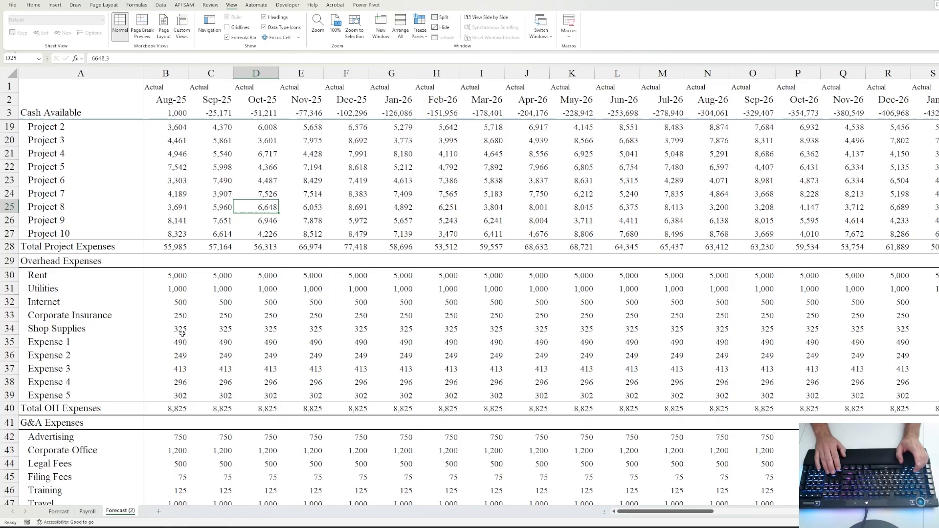
{"action": "key", "text": "Right"}
{"action": "key", "text": "Right"}
{"action": "key", "text": "Right"}
{"action": "key", "text": "Right"}
{"action": "key", "text": "Right"}
{"action": "key", "text": "Right"}
{"action": "key", "text": "Right"}
{"action": "key", "text": "Right"}
{"action": "key", "text": "Right"}
{"action": "key", "text": "Right"}
{"action": "key", "text": "Right"}
{"action": "key", "text": "Right"}
{"action": "key", "text": "Right"}
{"action": "key", "text": "Right"}
{"action": "key", "text": "Right"}
{"action": "key", "text": "Right"}
{"action": "key", "text": "Right"}
{"action": "key", "text": "Right"}
{"action": "key", "text": "Right"}
{"action": "key", "text": "Right"}
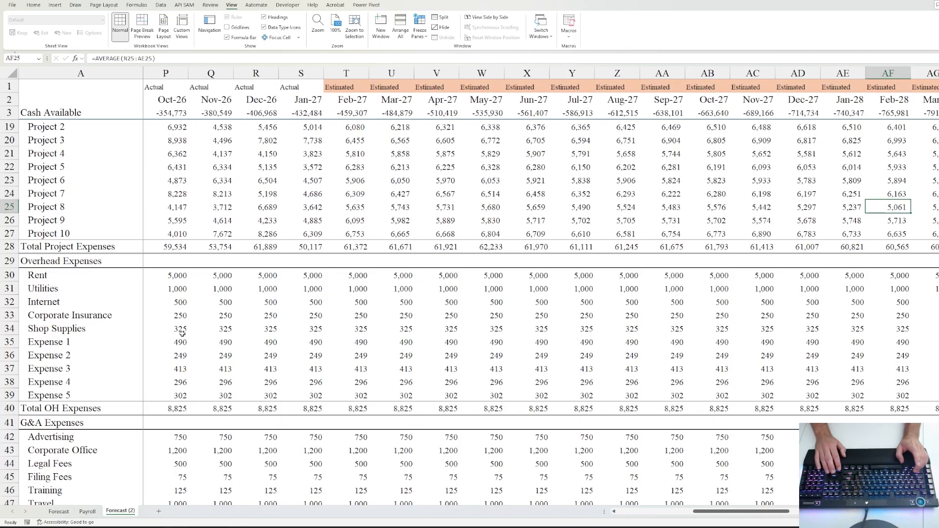
{"action": "key", "text": "Left"}
{"action": "key", "text": "Left"}
{"action": "key", "text": "Left"}
{"action": "key", "text": "Left"}
{"action": "key", "text": "Left"}
{"action": "key", "text": "Left"}
{"action": "key", "text": "Left"}
{"action": "key", "text": "Left"}
{"action": "key", "text": "Left"}
{"action": "key", "text": "Left"}
{"action": "key", "text": "Left"}
{"action": "key", "text": "Left"}
{"action": "key", "text": "Left"}
{"action": "key", "text": "Left"}
{"action": "key", "text": "Left"}
{"action": "key", "text": "Left"}
{"action": "key", "text": "Left"}
{"action": "key", "text": "Left"}
{"action": "key", "text": "Left"}
{"action": "key", "text": "Left"}
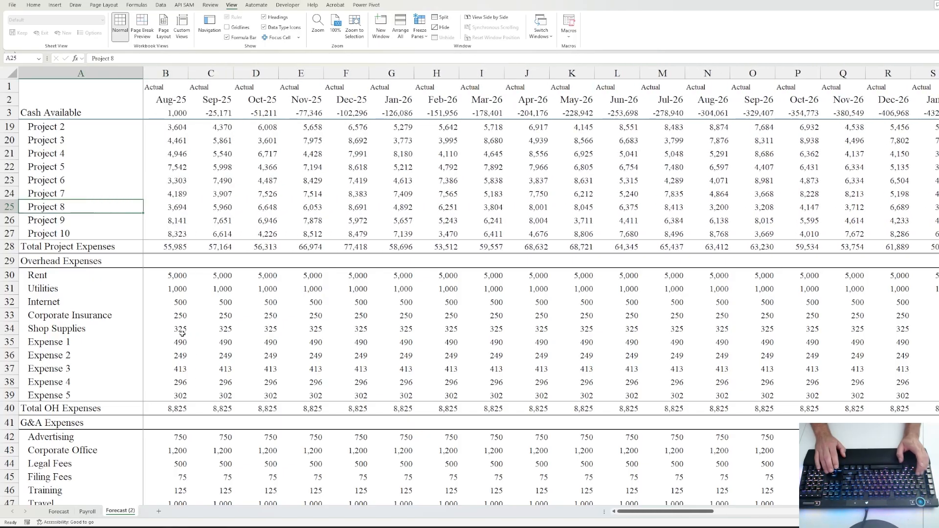
- Use Go To Special to select all numeric constants on Forecast (2), excluding formulas
{"action": "key", "text": "F5"}
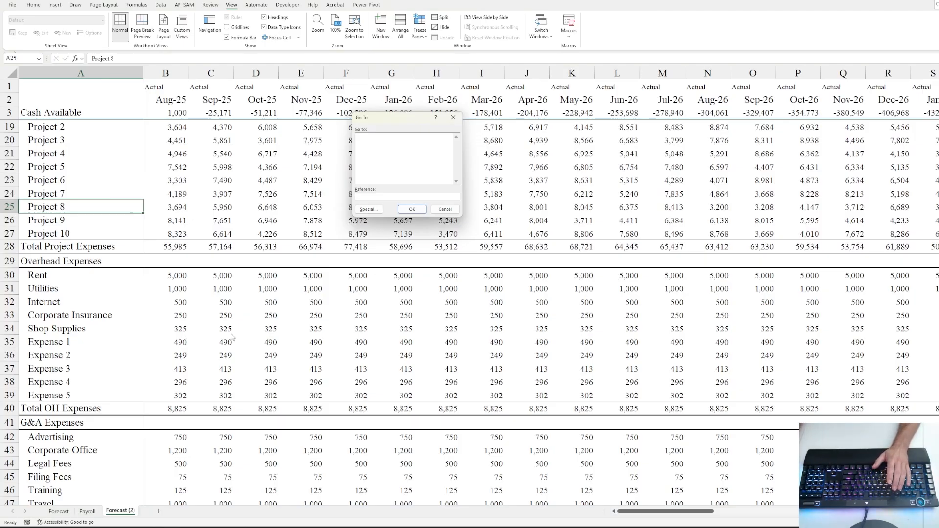
{"action": "left_click", "coordinate": [370, 209]}
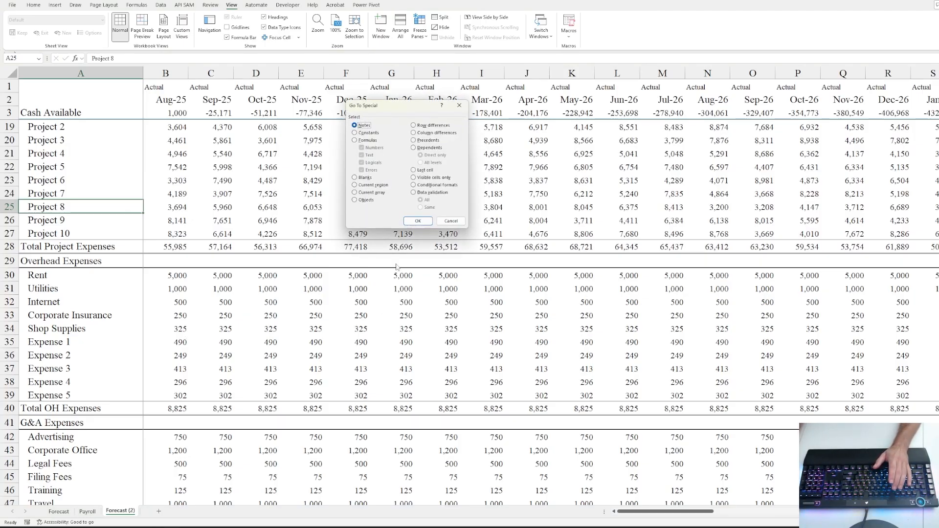
{"action": "left_click", "coordinate": [367, 133]}
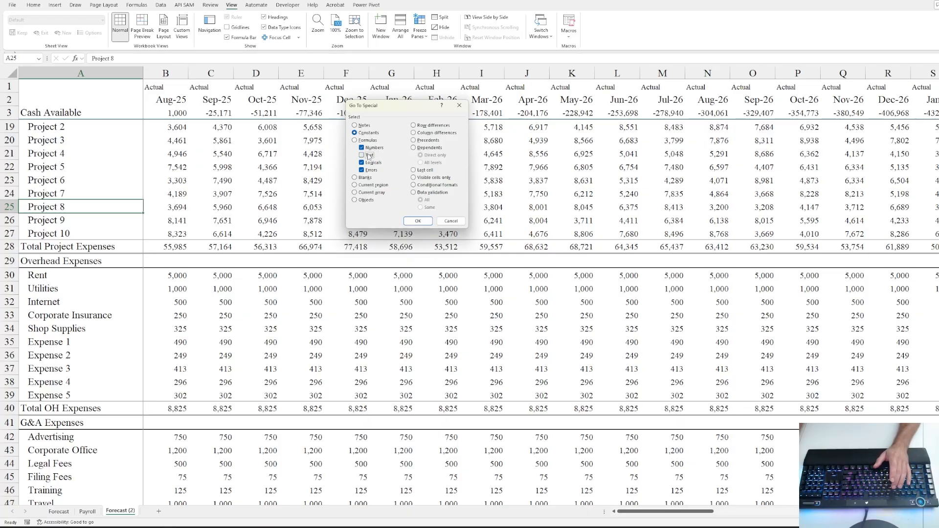
{"action": "left_click", "coordinate": [413, 221]}
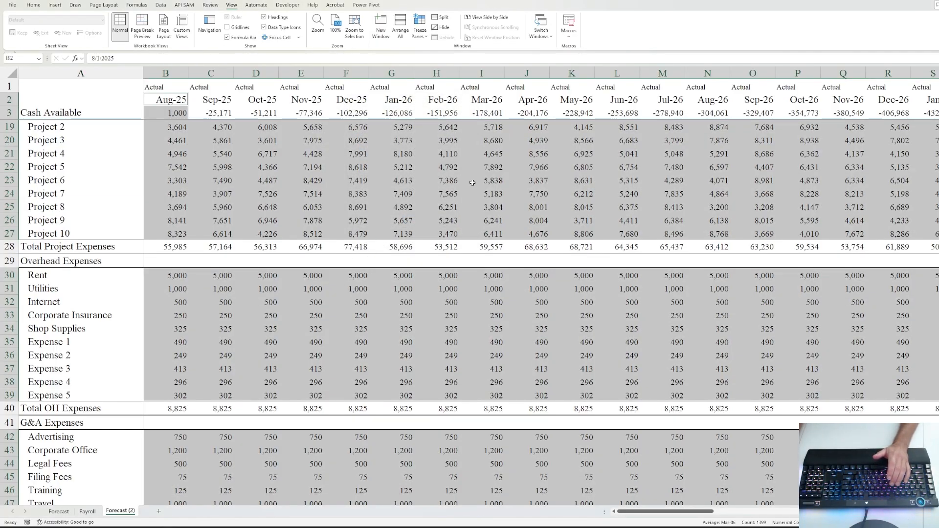
- Set the selected constants' font colour to standard Blue, keeping the fill as No Color
{"action": "key", "text": "ctrl+1"}
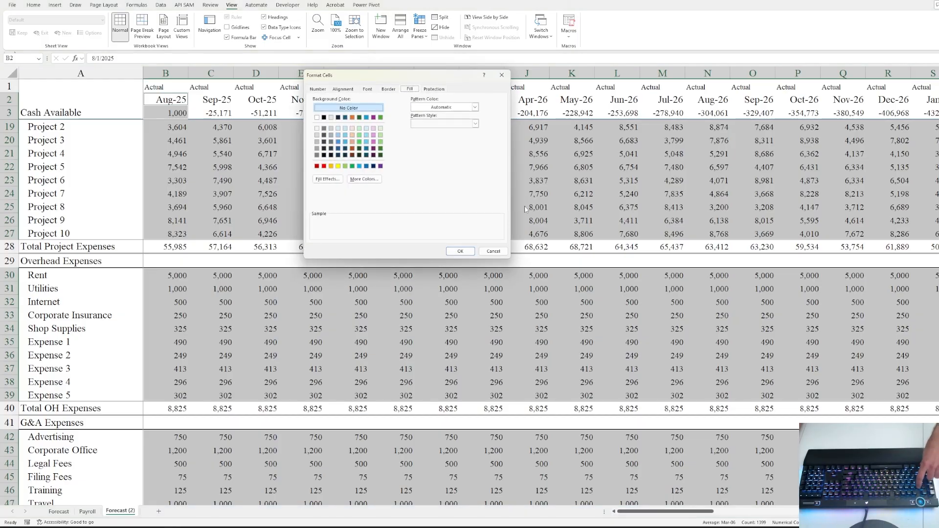
{"action": "left_click", "coordinate": [367, 167]}
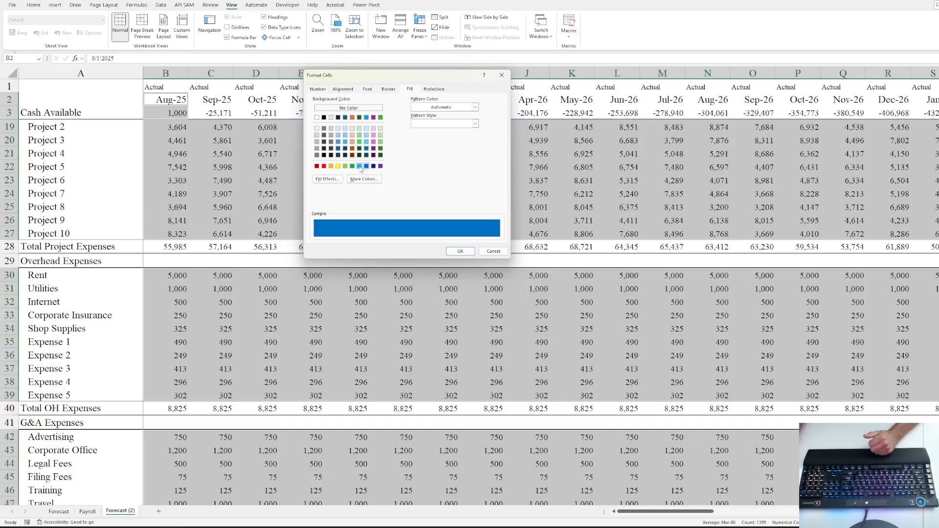
{"action": "left_click", "coordinate": [359, 166]}
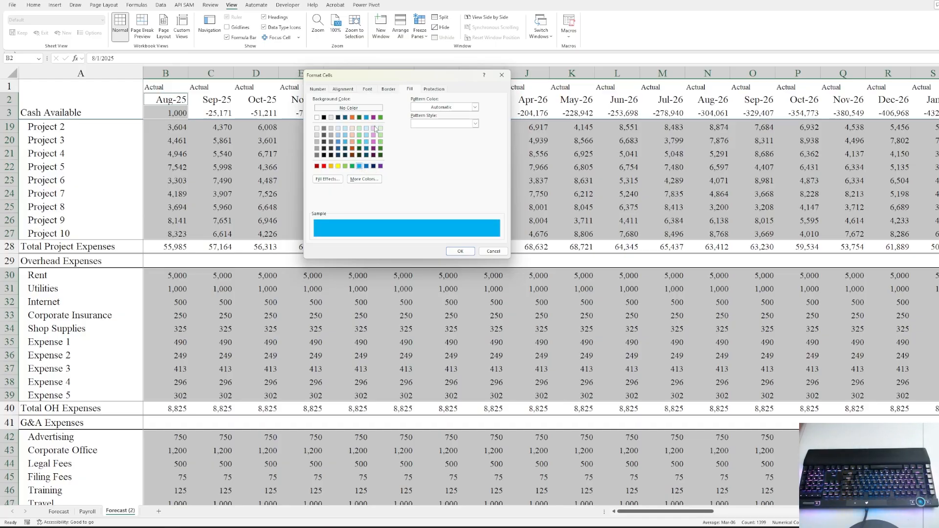
{"action": "left_click", "coordinate": [349, 108]}
{"action": "left_click", "coordinate": [367, 89]}
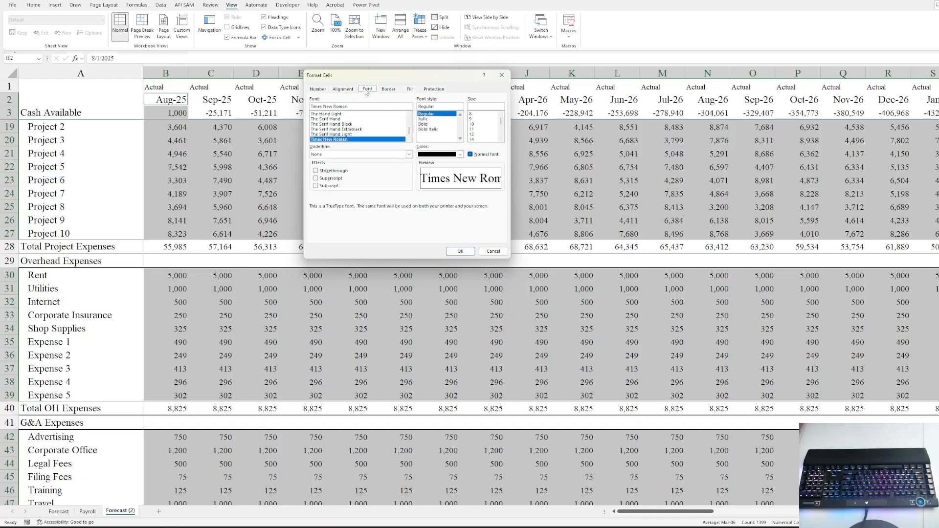
{"action": "left_click", "coordinate": [460, 154]}
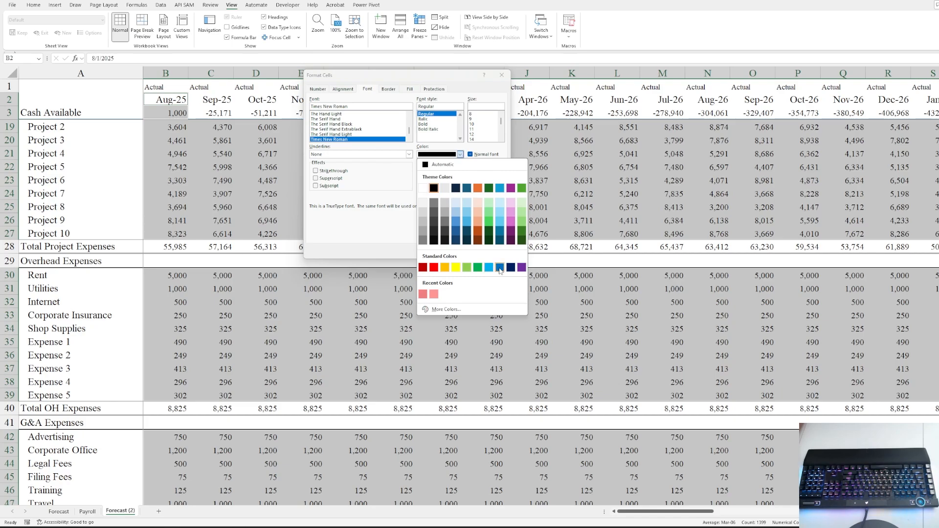
{"action": "left_click", "coordinate": [500, 268]}
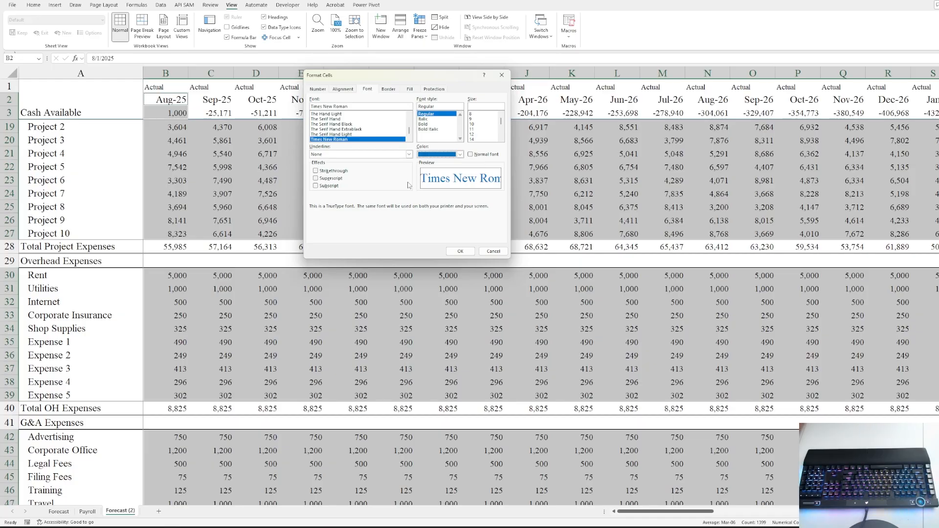
{"action": "left_click", "coordinate": [460, 251]}
{"action": "left_click", "coordinate": [482, 167]}
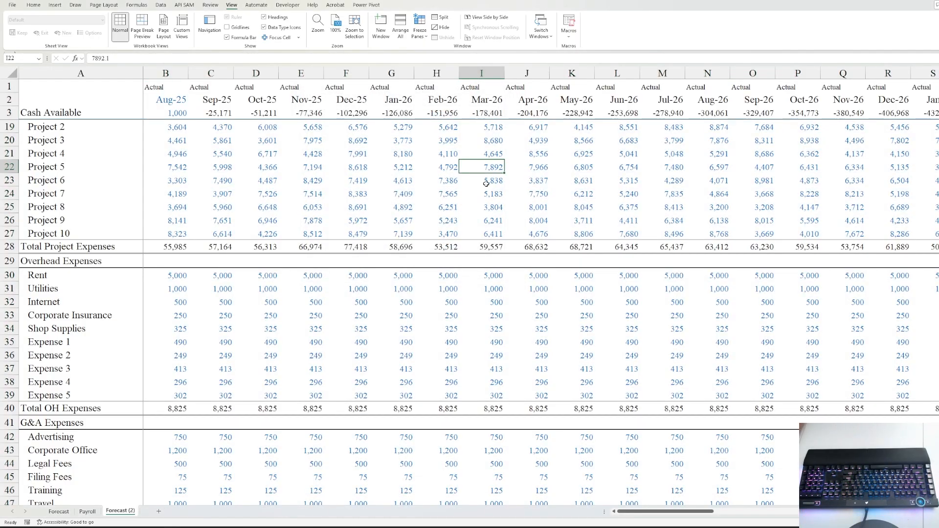
{"action": "key", "text": "Left"}
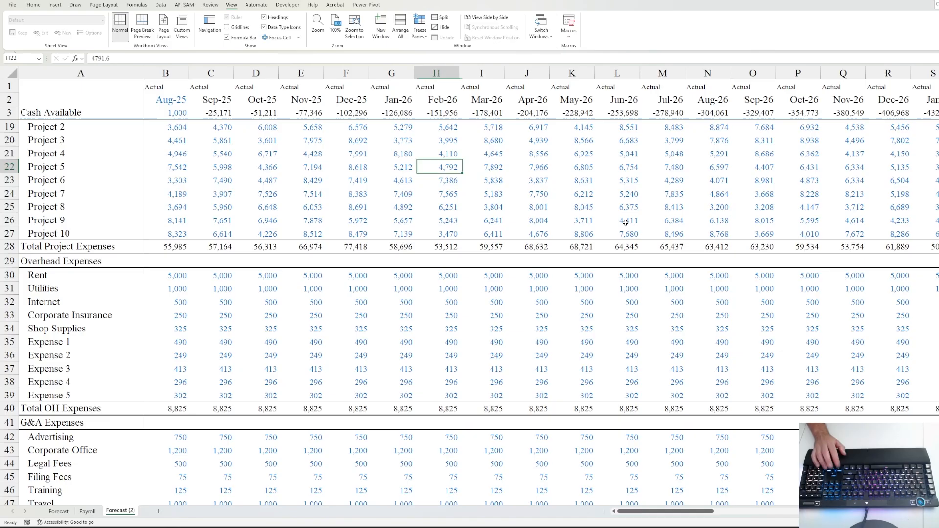
{"action": "key", "text": "Down"}
{"action": "key", "text": "Down"}
{"action": "key", "text": "Down"}
{"action": "key", "text": "Down"}
{"action": "key", "text": "Down"}
{"action": "key", "text": "Down"}
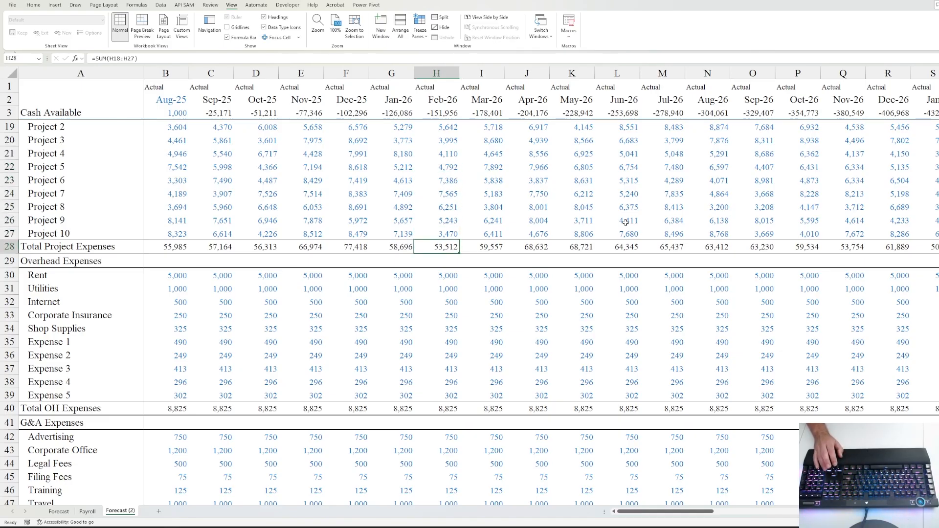
{"action": "key", "text": "Right"}
{"action": "key", "text": "Right"}
{"action": "key", "text": "Right"}
{"action": "key", "text": "Right"}
{"action": "key", "text": "Right"}
{"action": "key", "text": "Right"}
{"action": "key", "text": "Right"}
{"action": "key", "text": "Right"}
{"action": "key", "text": "Right"}
{"action": "key", "text": "Right"}
{"action": "key", "text": "Right"}
{"action": "key", "text": "Right"}
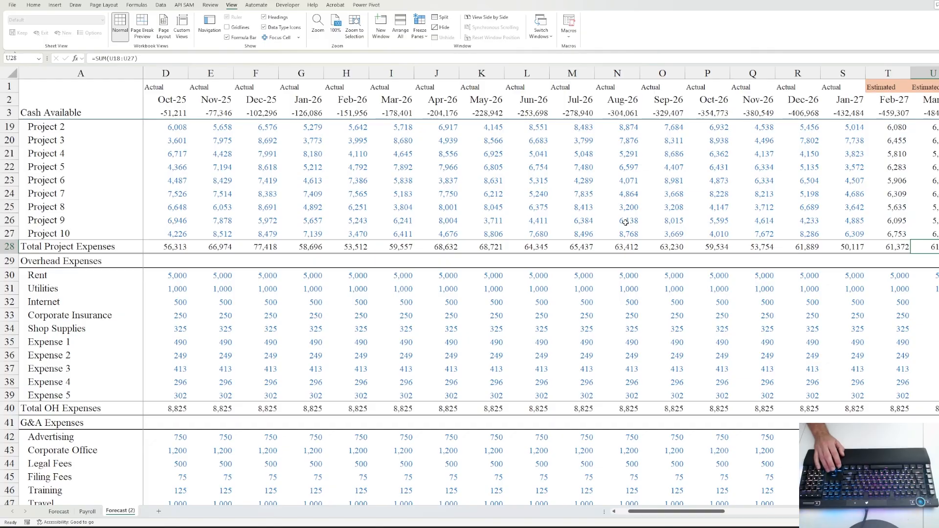
{"action": "key", "text": "Up"}
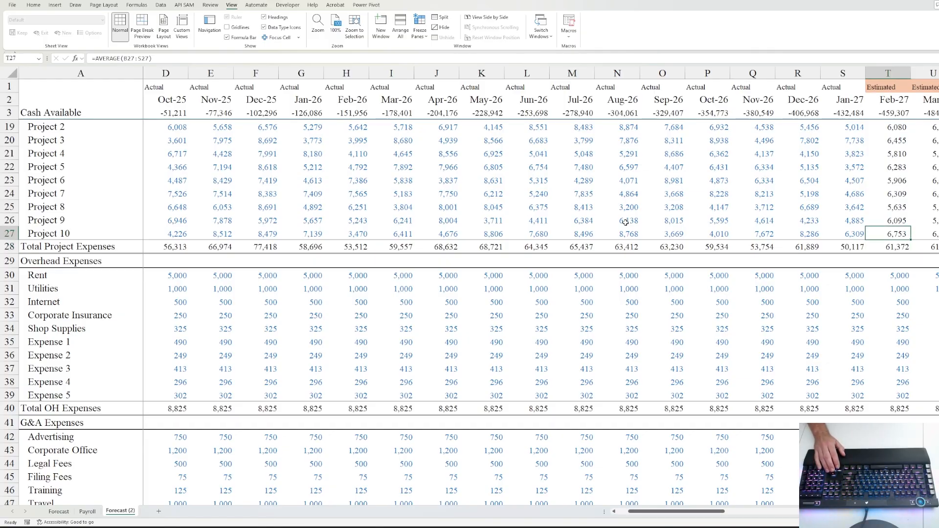
{"action": "key", "text": "Down"}
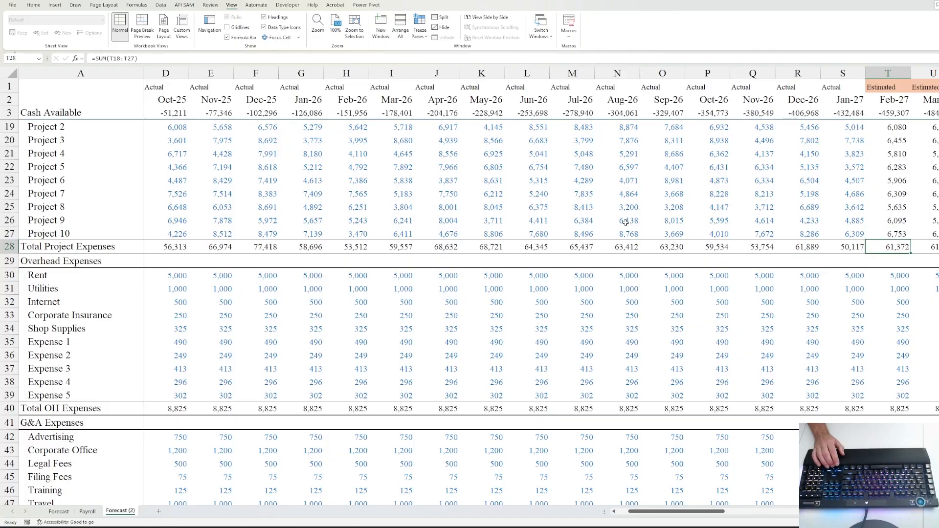
{"action": "key", "text": "ctrl+Home"}
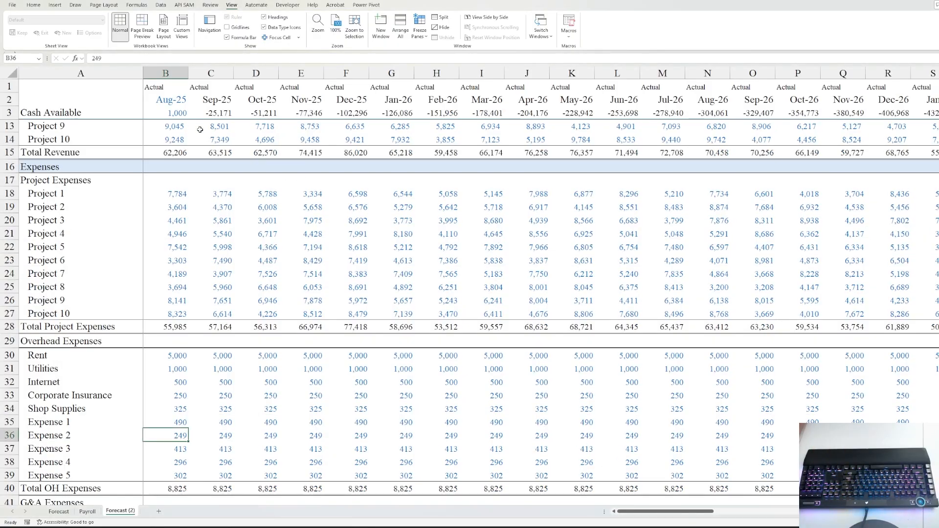
{"action": "left_click", "coordinate": [178, 114]}
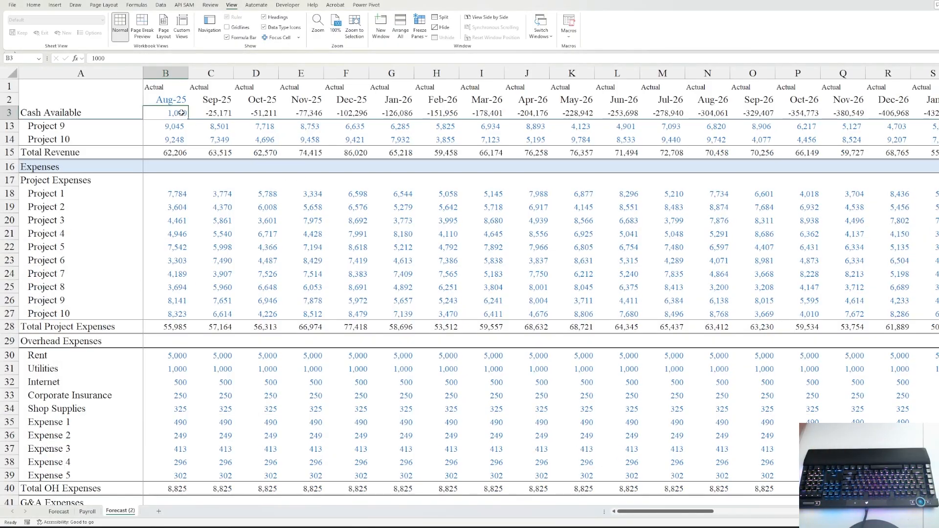
{"action": "left_click", "coordinate": [160, 100]}
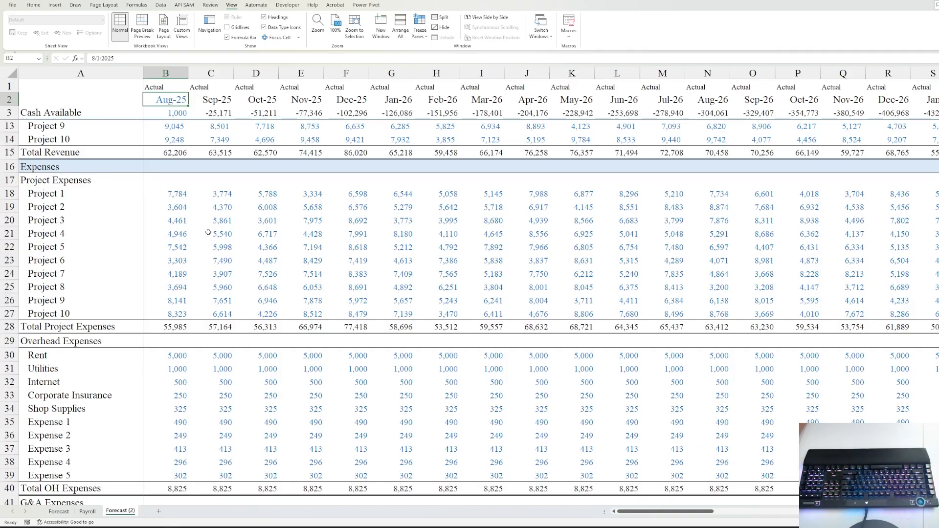
{"action": "left_click", "coordinate": [184, 112]}
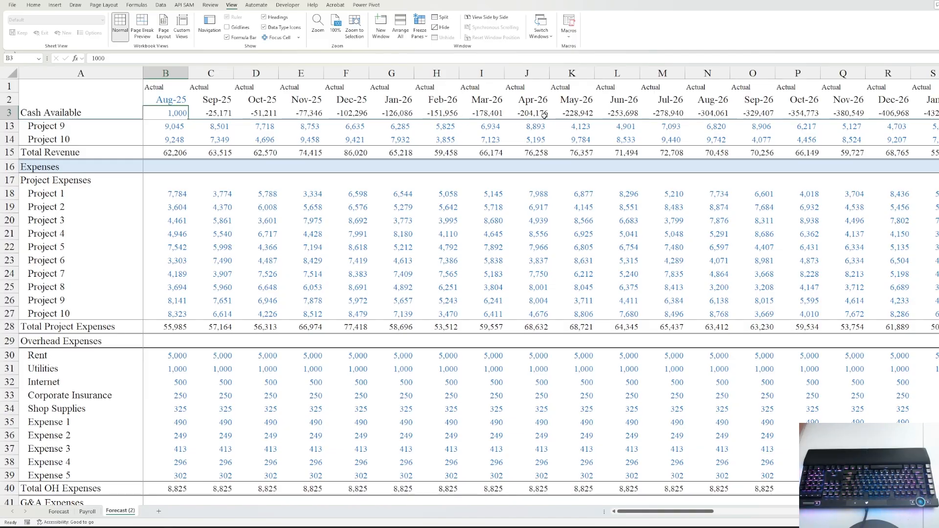
{"action": "scroll", "coordinate": [441, 197], "scroll_direction": "down", "scroll_amount": 8}
{"action": "scroll", "coordinate": [374, 255], "scroll_direction": "up", "scroll_amount": 11}
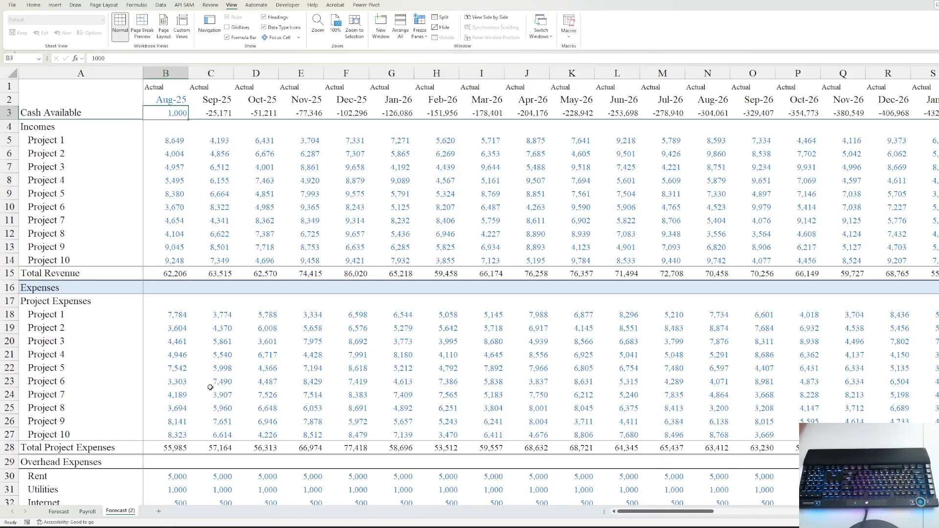
{"action": "left_click", "coordinate": [165, 319]}
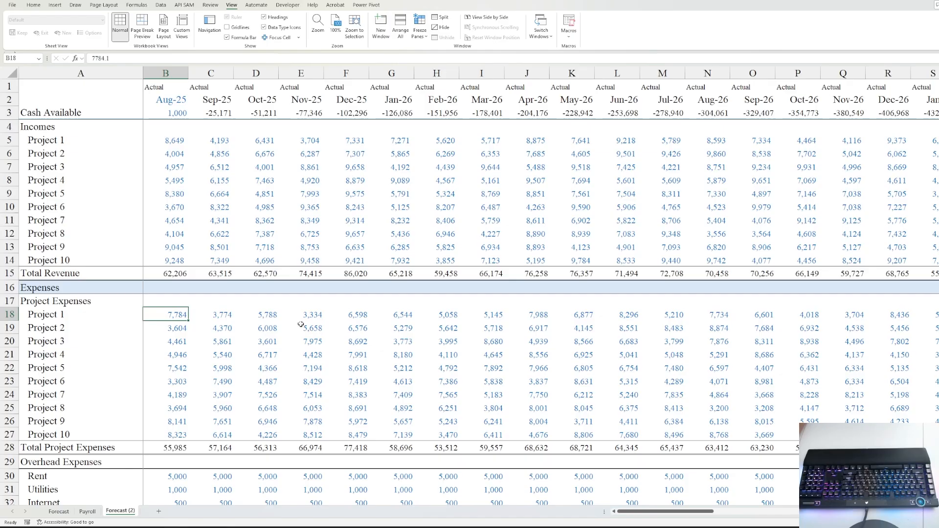
{"action": "left_click", "coordinate": [54, 312]}
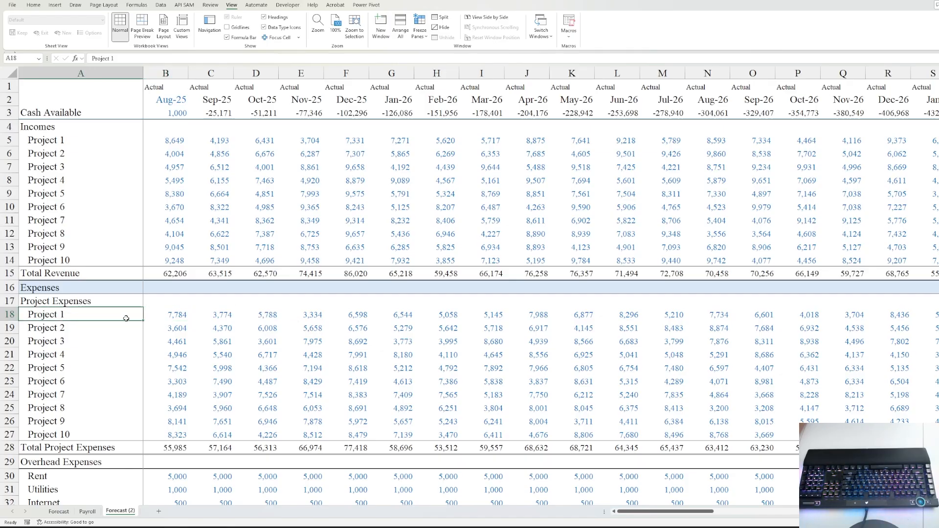
{"action": "left_click", "coordinate": [49, 157]}
{"action": "left_click", "coordinate": [177, 162]}
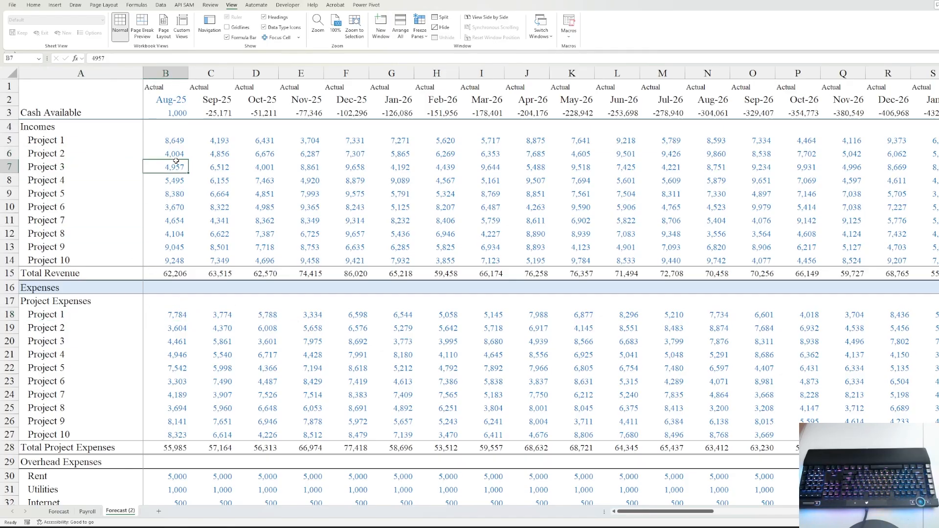